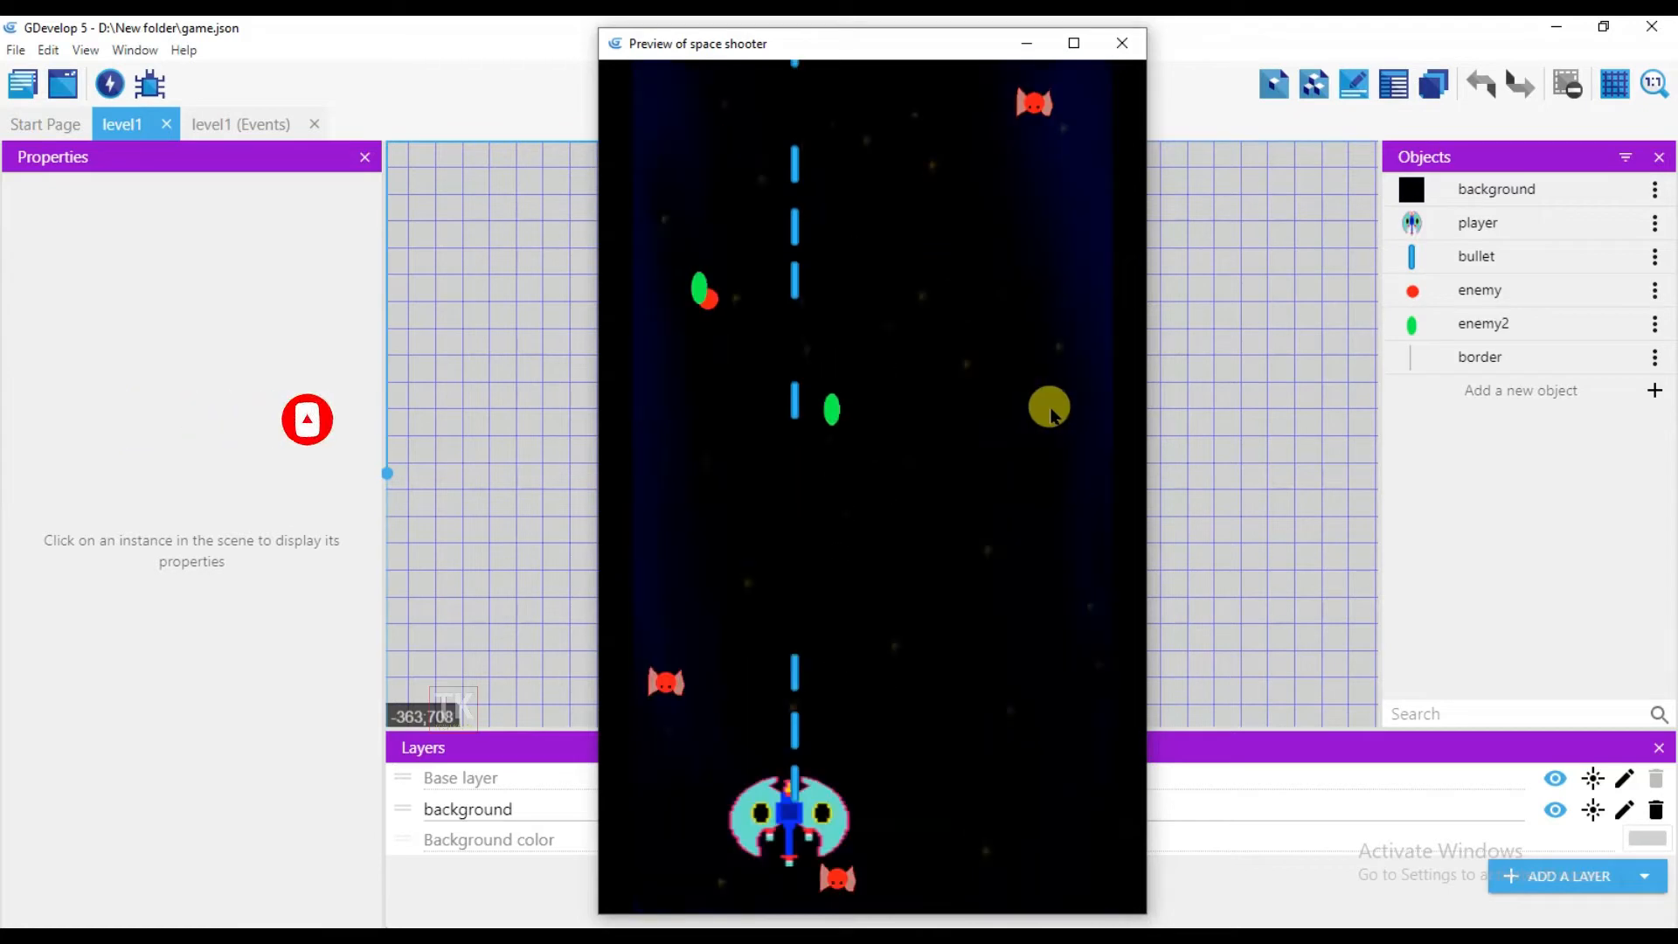
# Step: Close the game preview and create a new sprite object named enemy3 in the level1 scene
pyautogui.click(1123, 43)
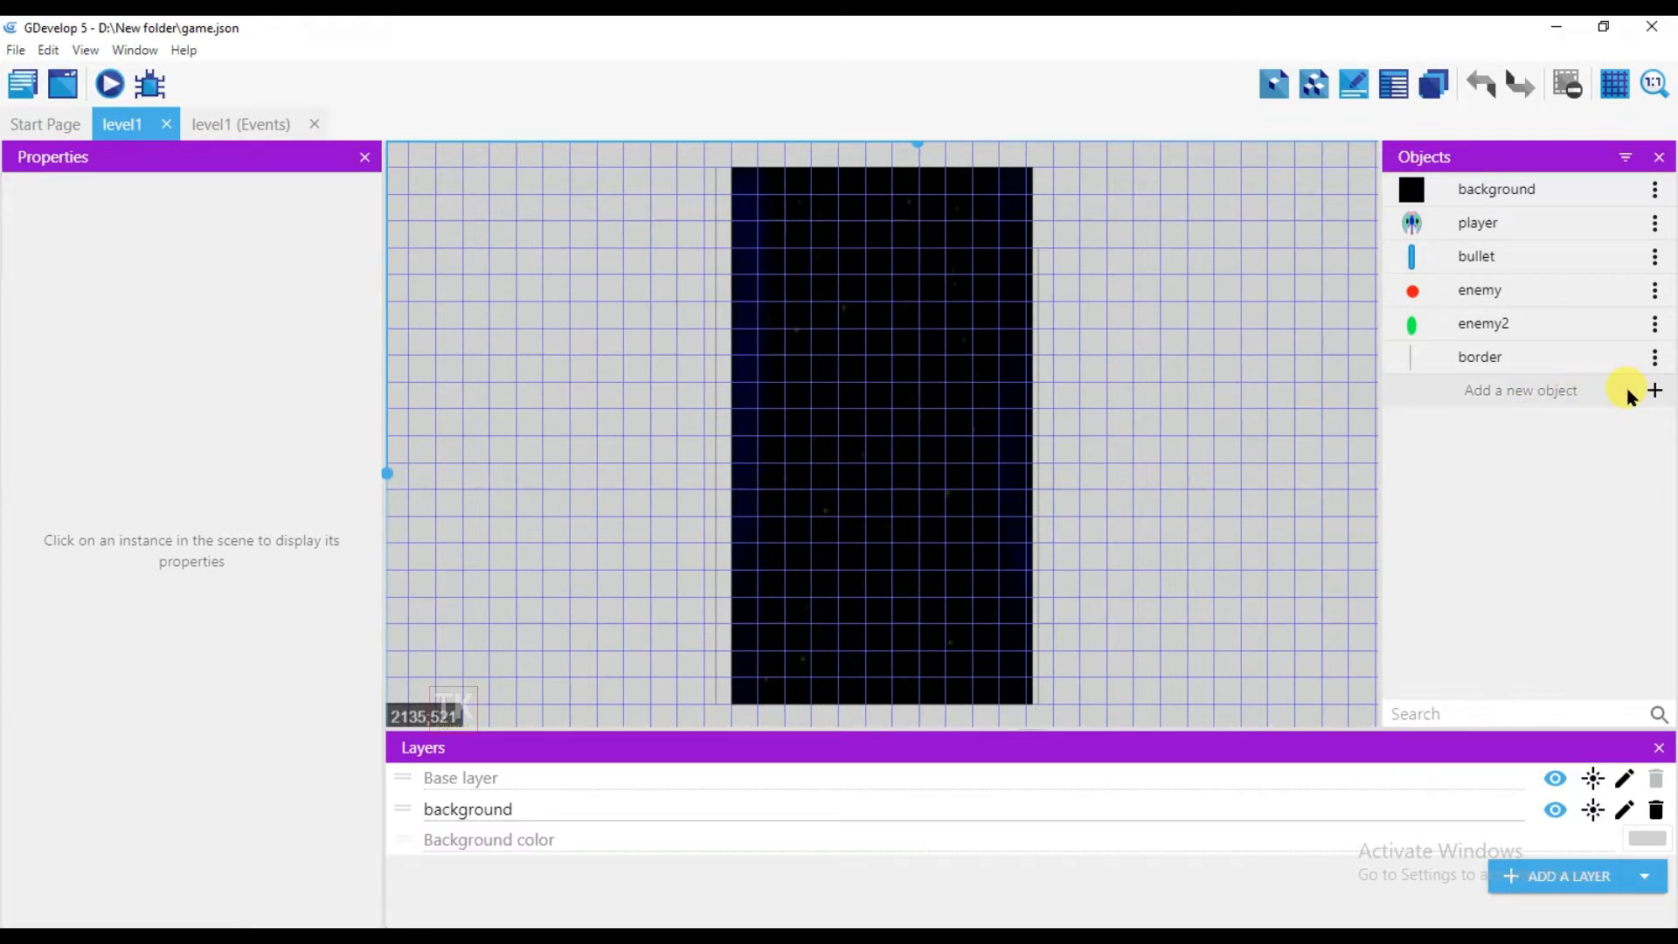
pyautogui.click(1500, 395)
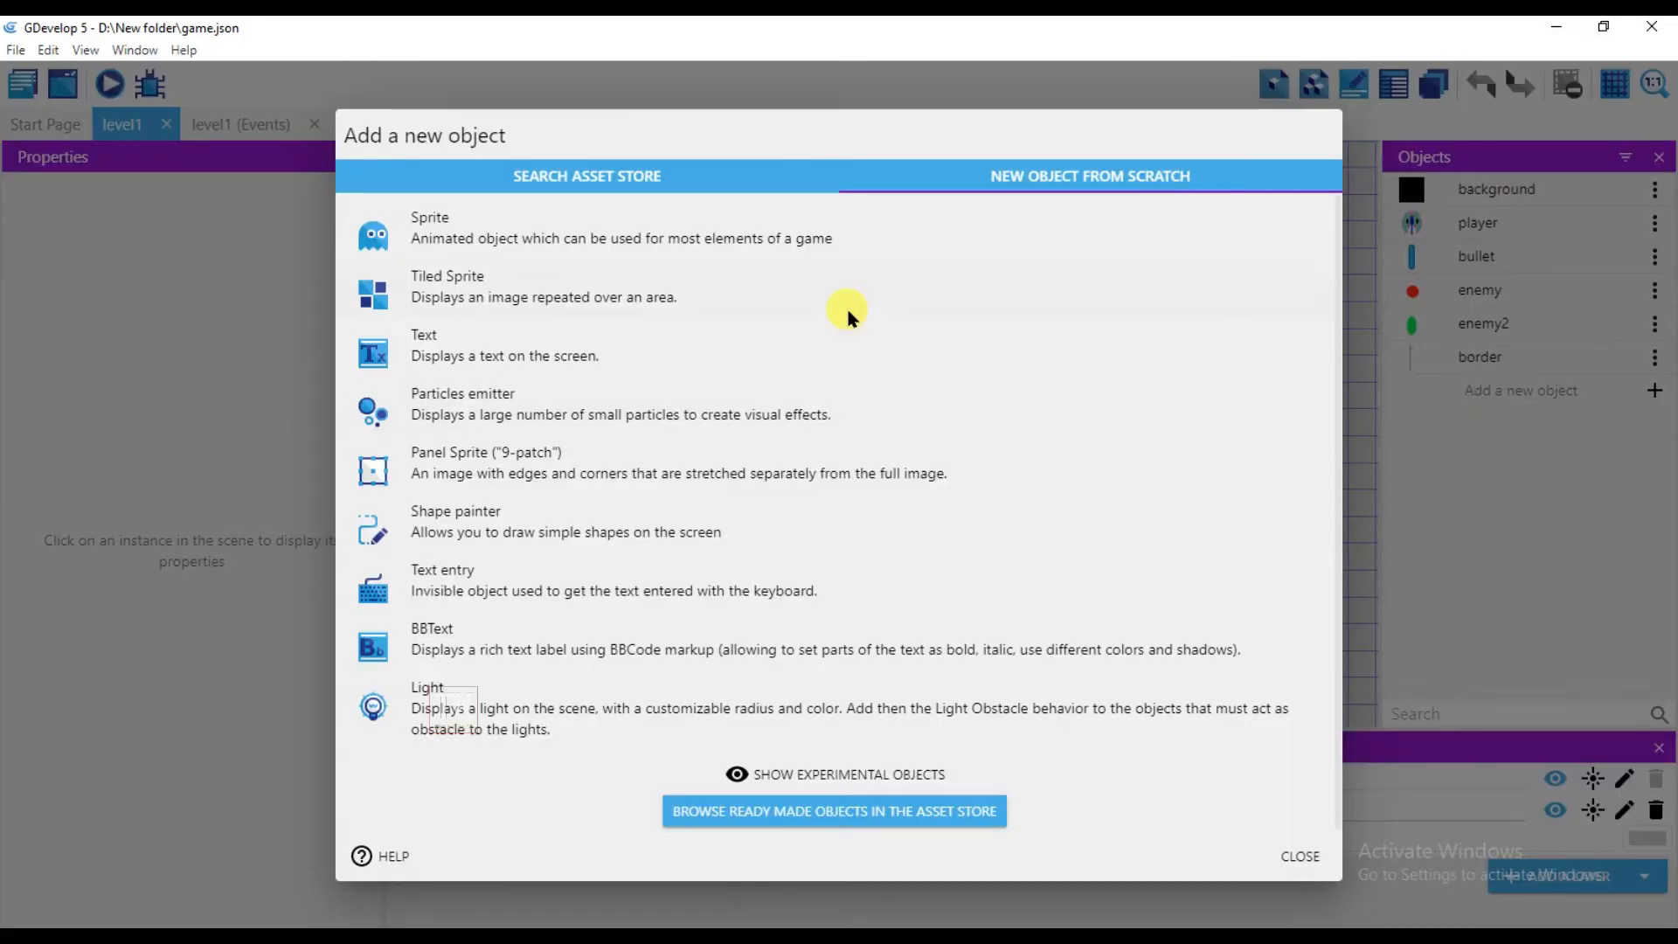
pyautogui.click(555, 229)
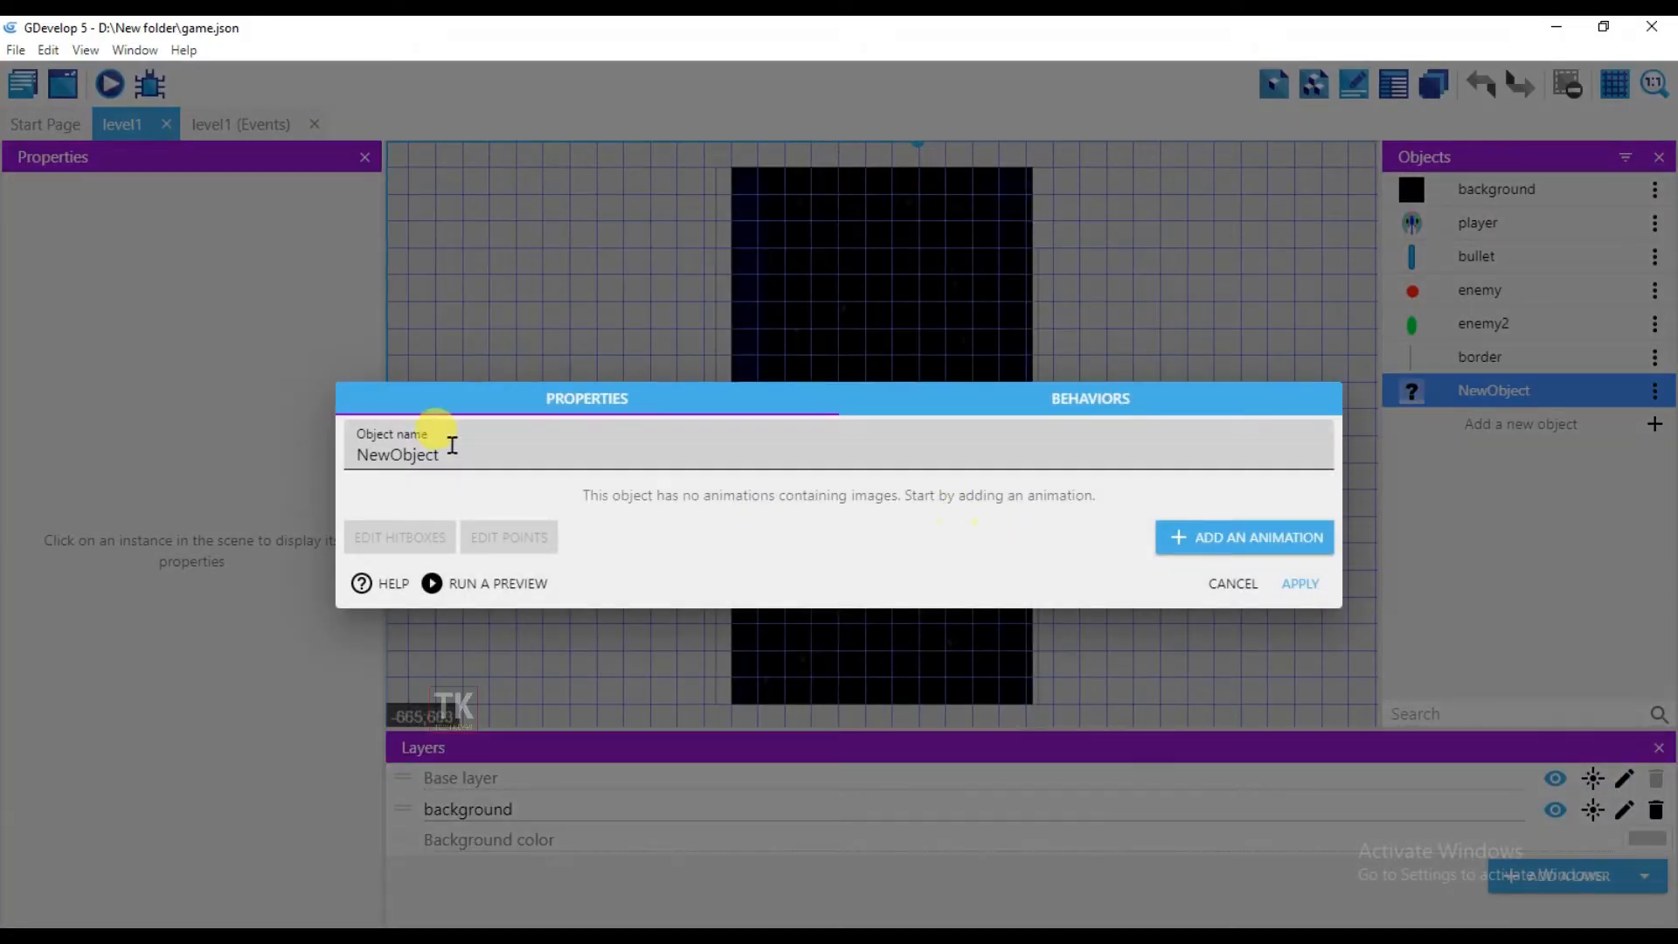
pyautogui.moveTo(450, 451); pyautogui.dragTo(346, 446)
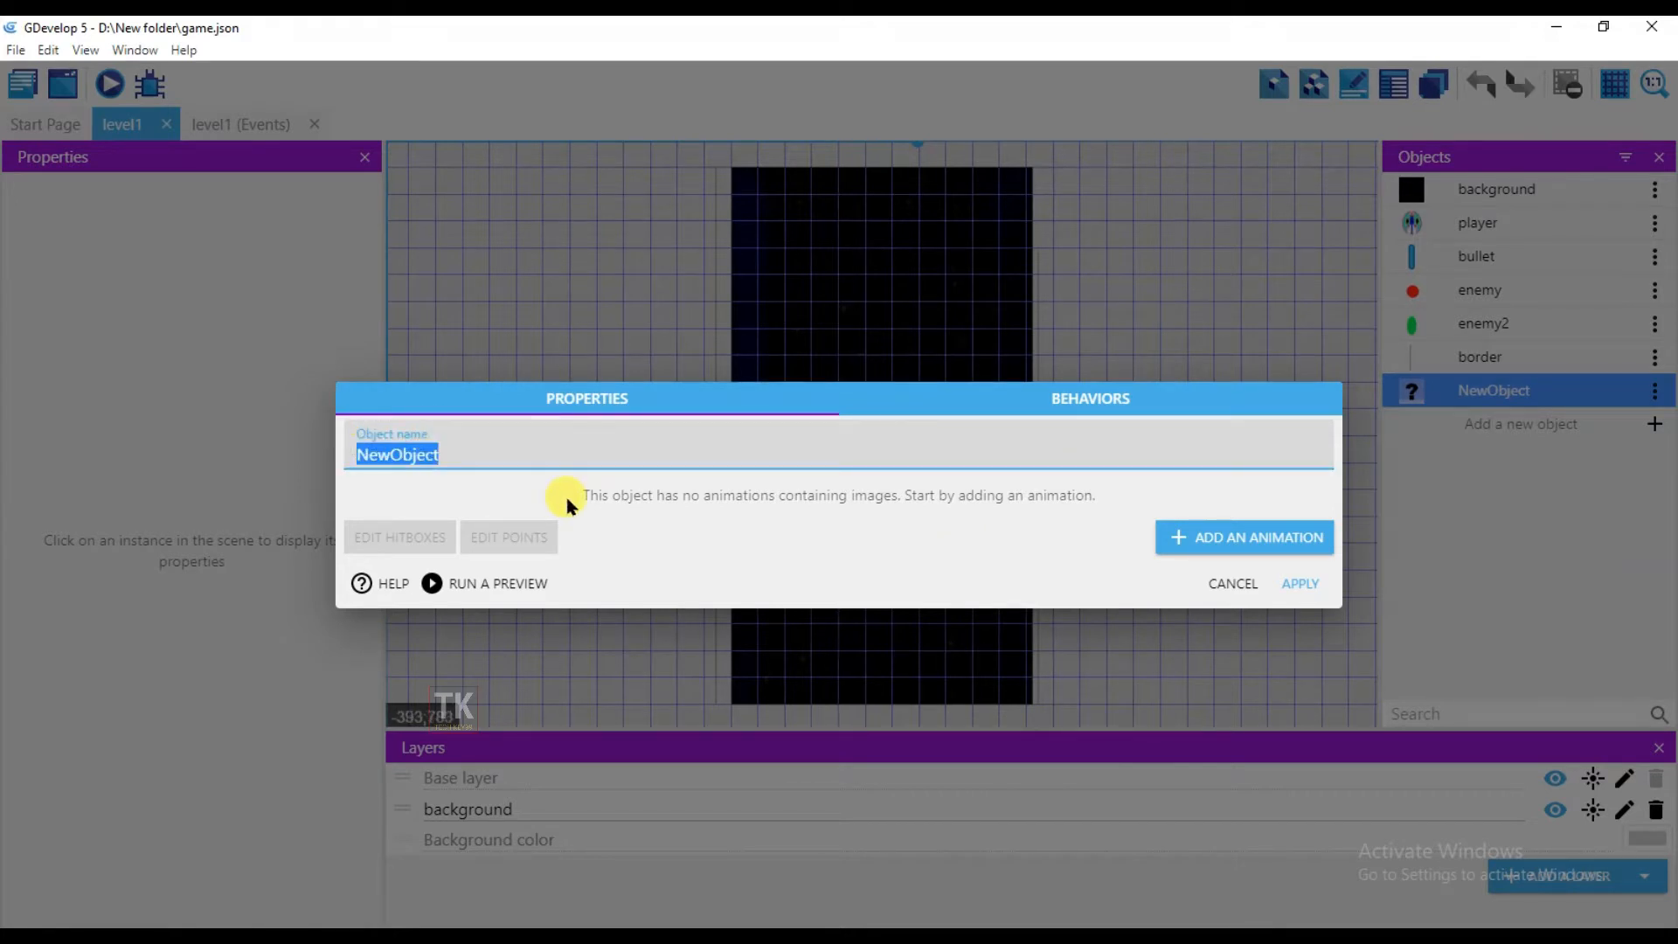
pyautogui.write('enem')
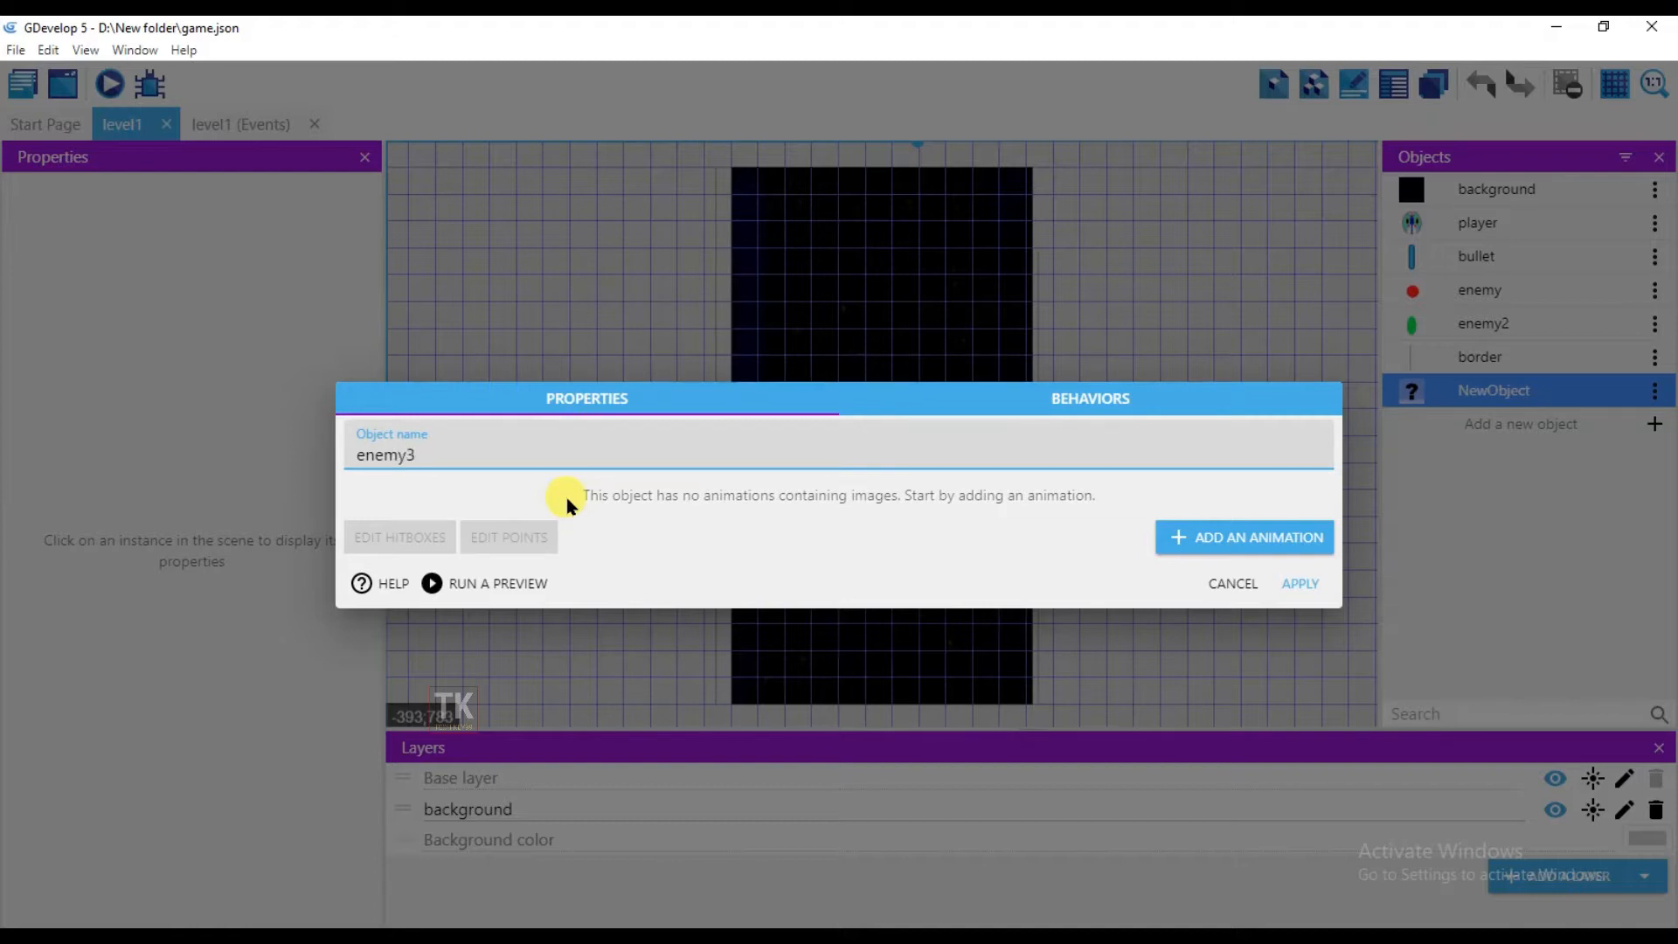
pyautogui.write('y3')
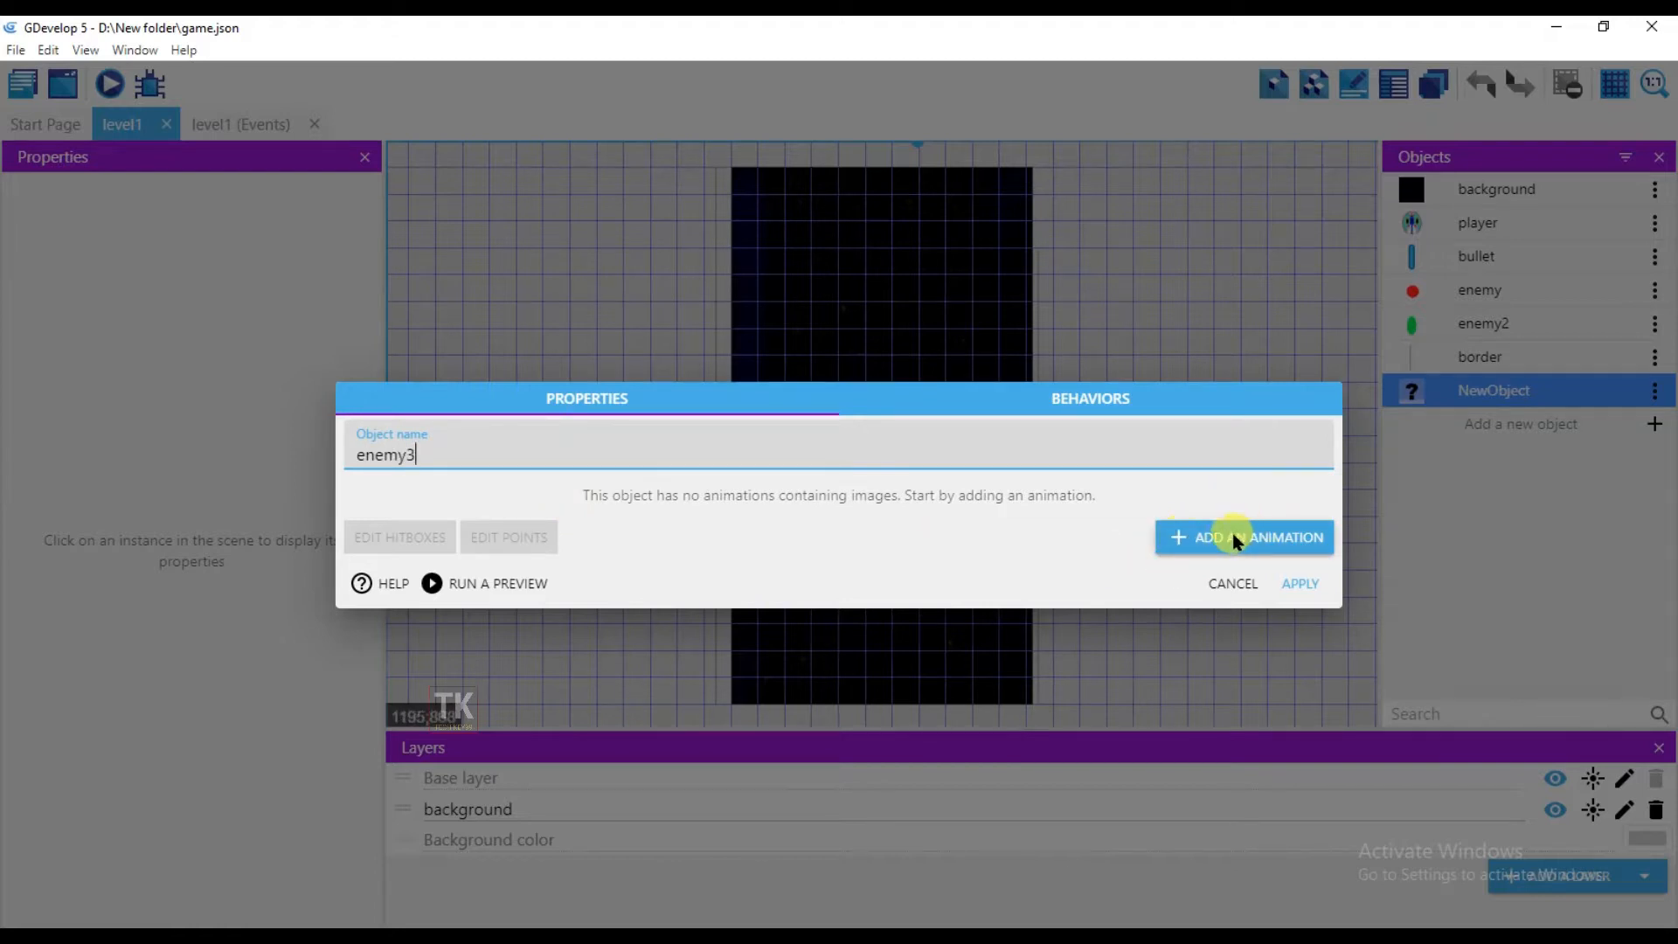
# Step: Add an animation to enemy3 and, in Piskel, draw a tall, narrow black ellipse outline centred on the 64x64 canvas
pyautogui.click(1227, 535)
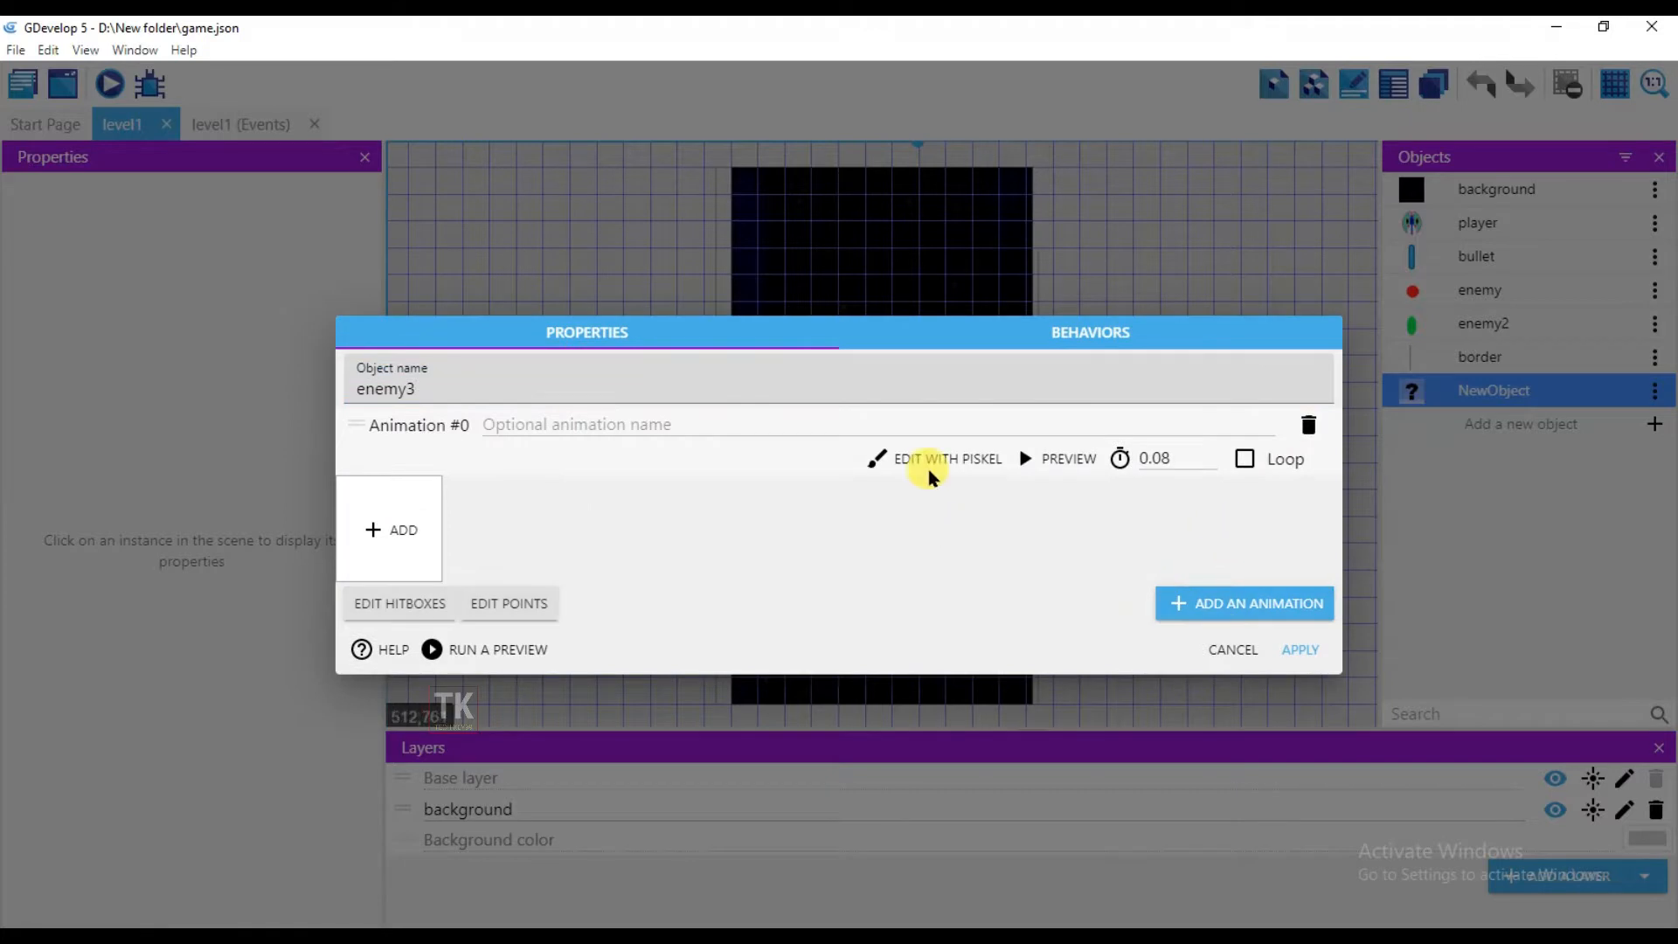
pyautogui.click(951, 461)
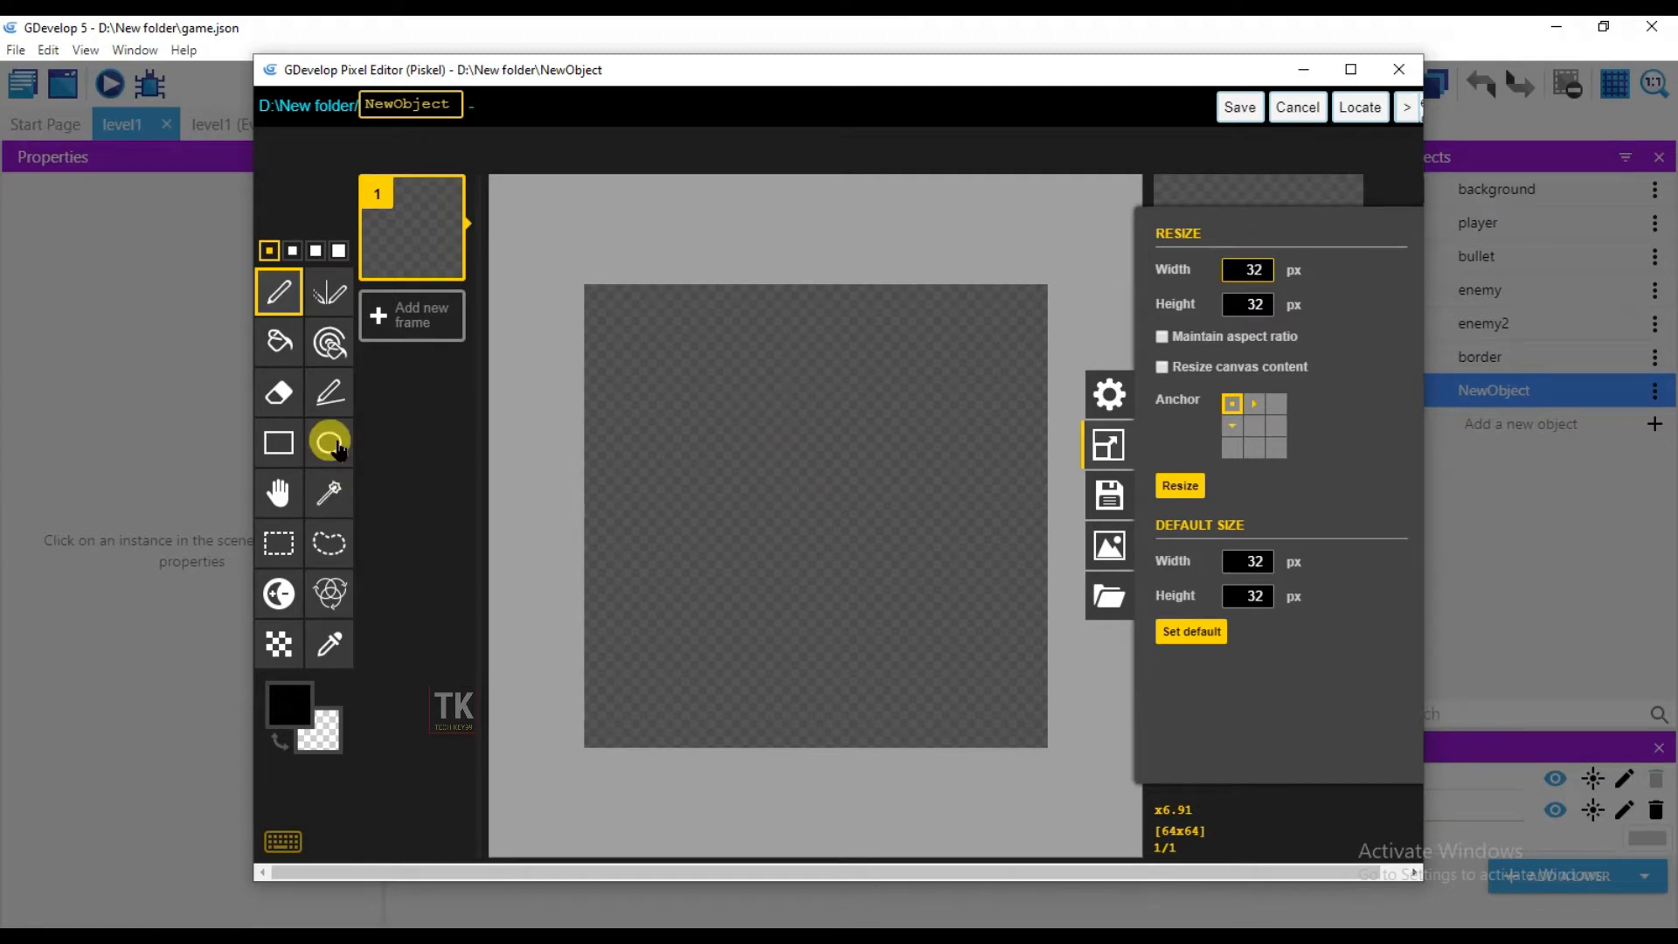
pyautogui.click(341, 448)
pyautogui.moveTo(734, 316); pyautogui.dragTo(831, 731)
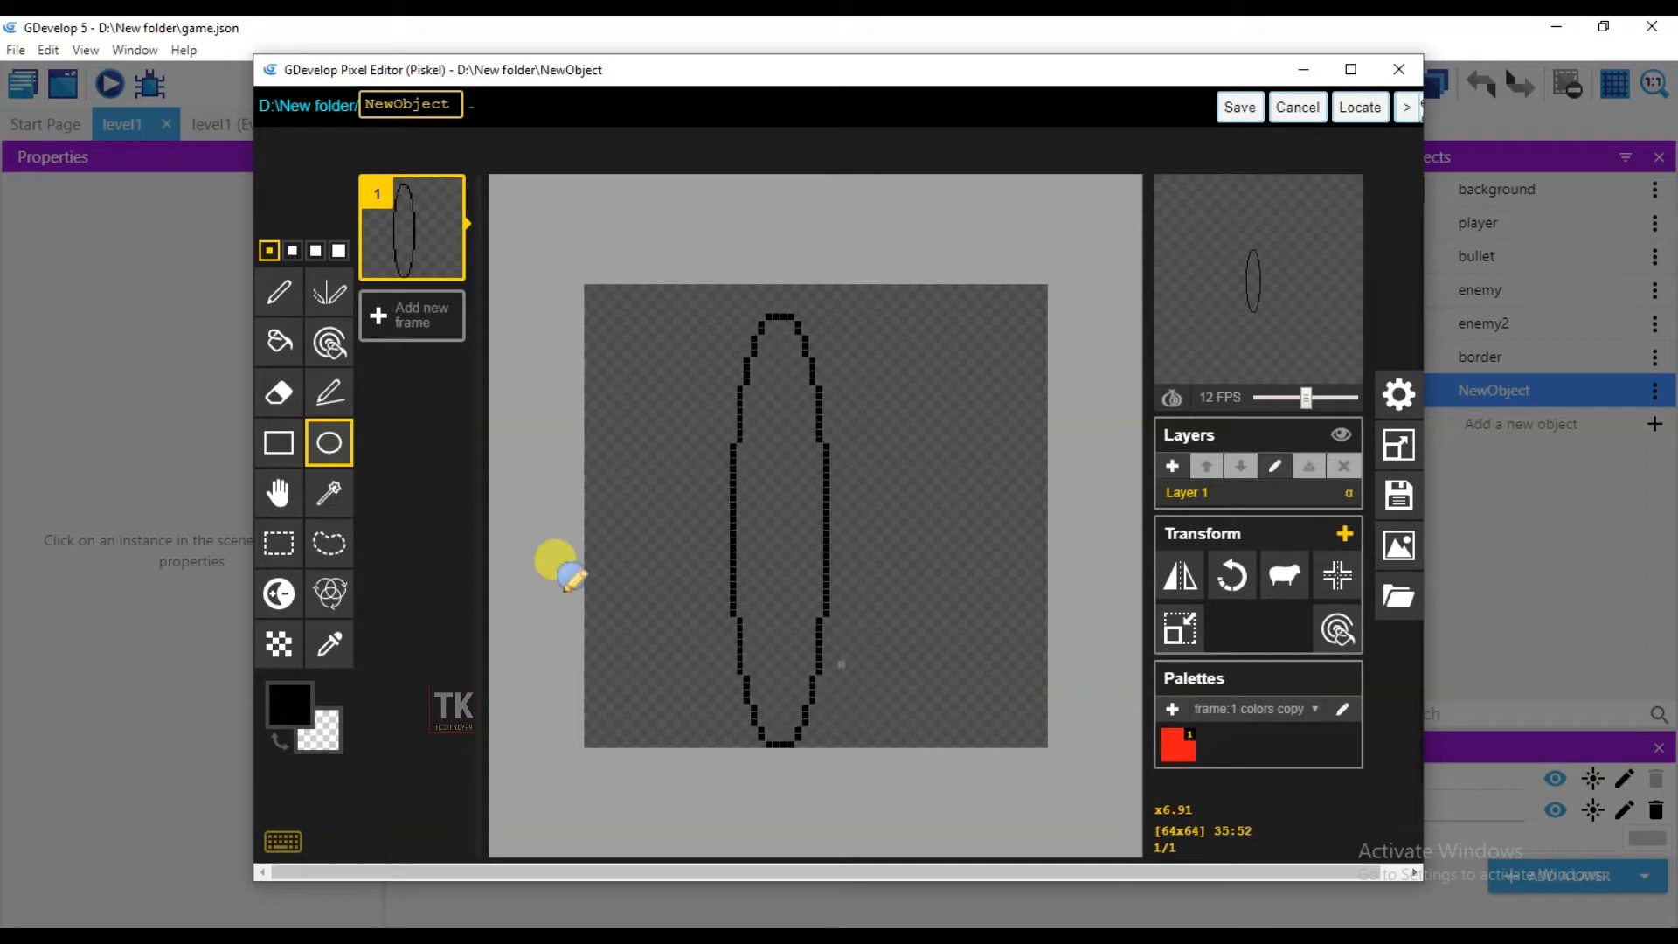
pyautogui.click(276, 492)
pyautogui.moveTo(762, 511); pyautogui.dragTo(798, 506)
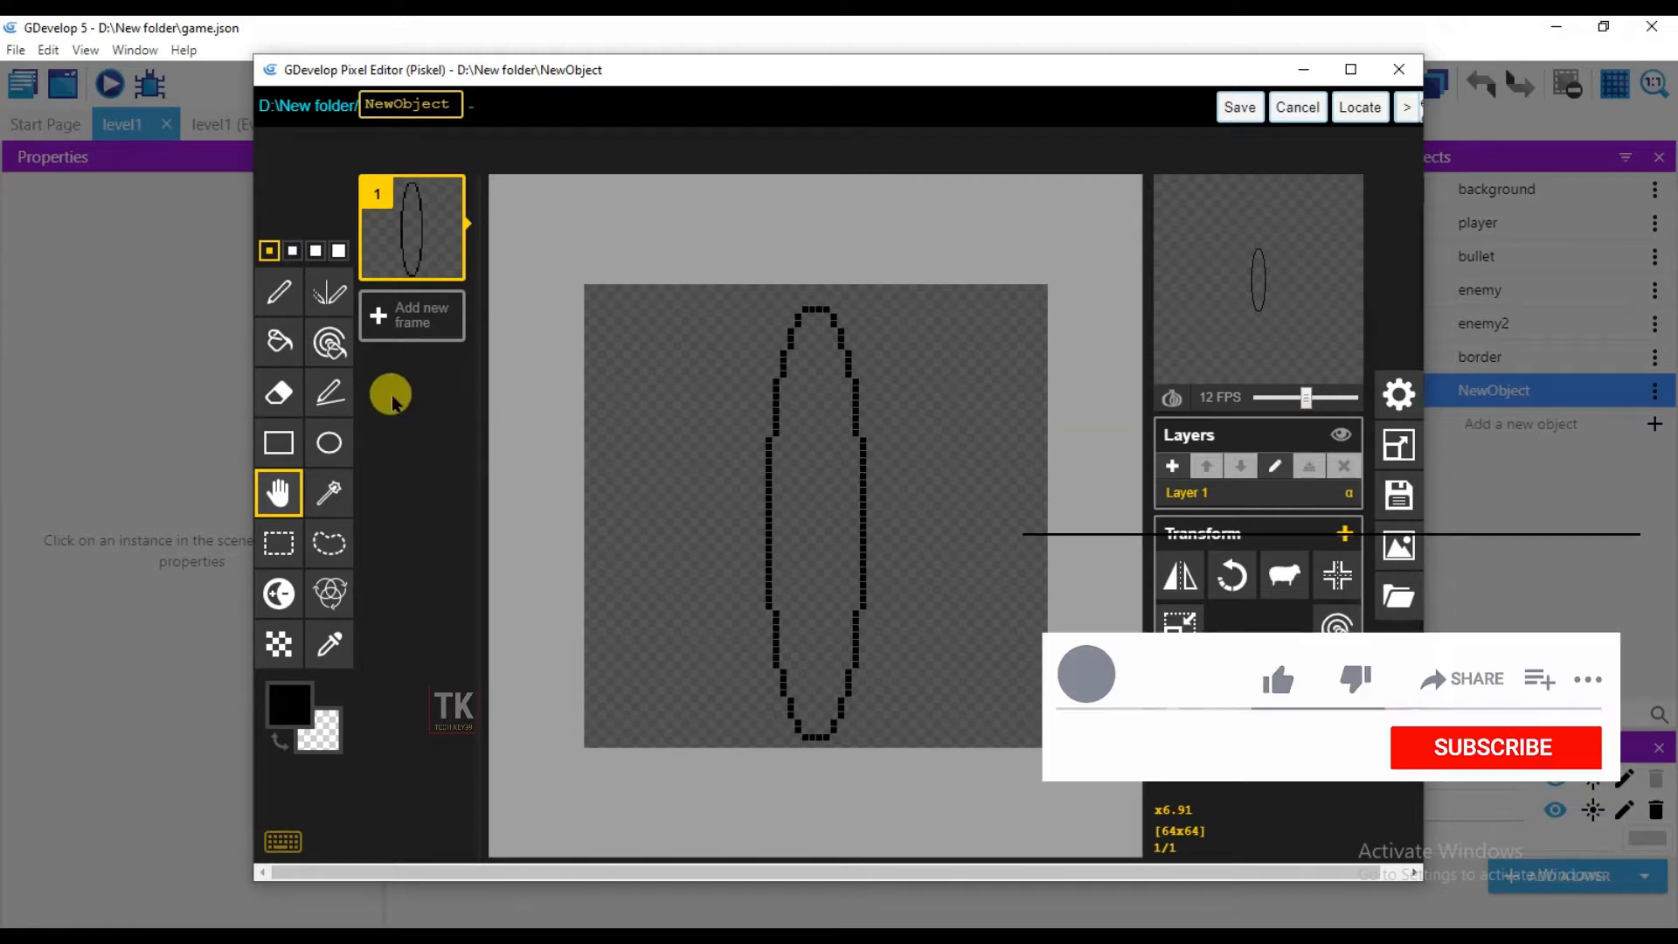
# Step: Fill the inside of the ellipse with bright cyan using the paint bucket
pyautogui.click(278, 341)
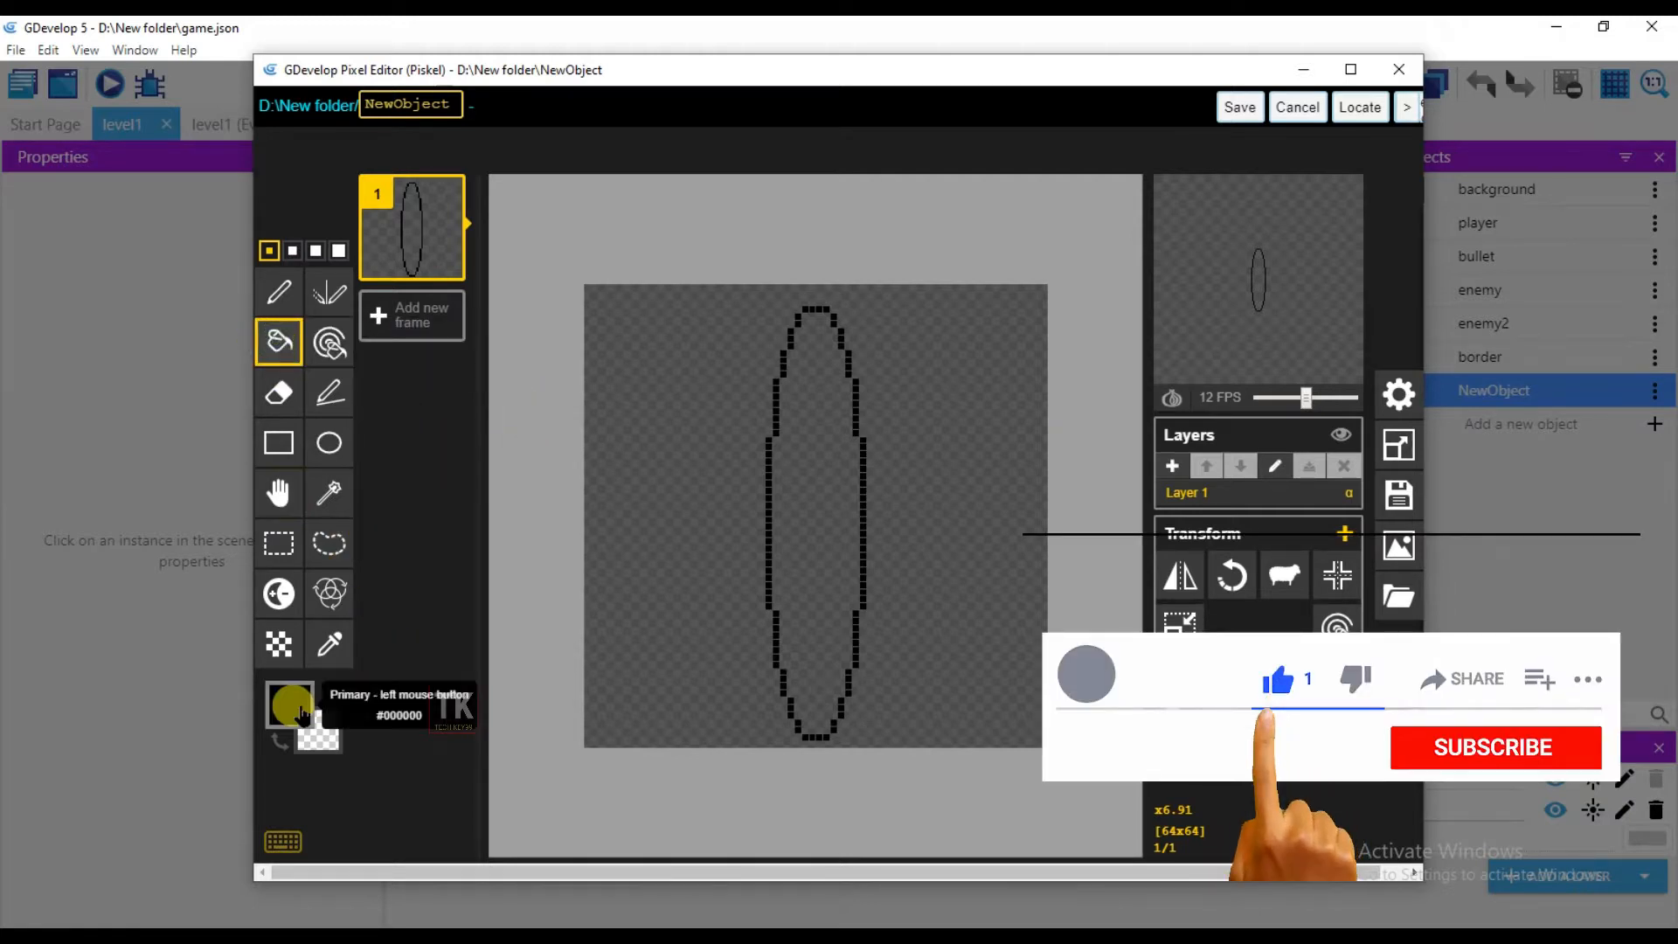
pyautogui.click(292, 706)
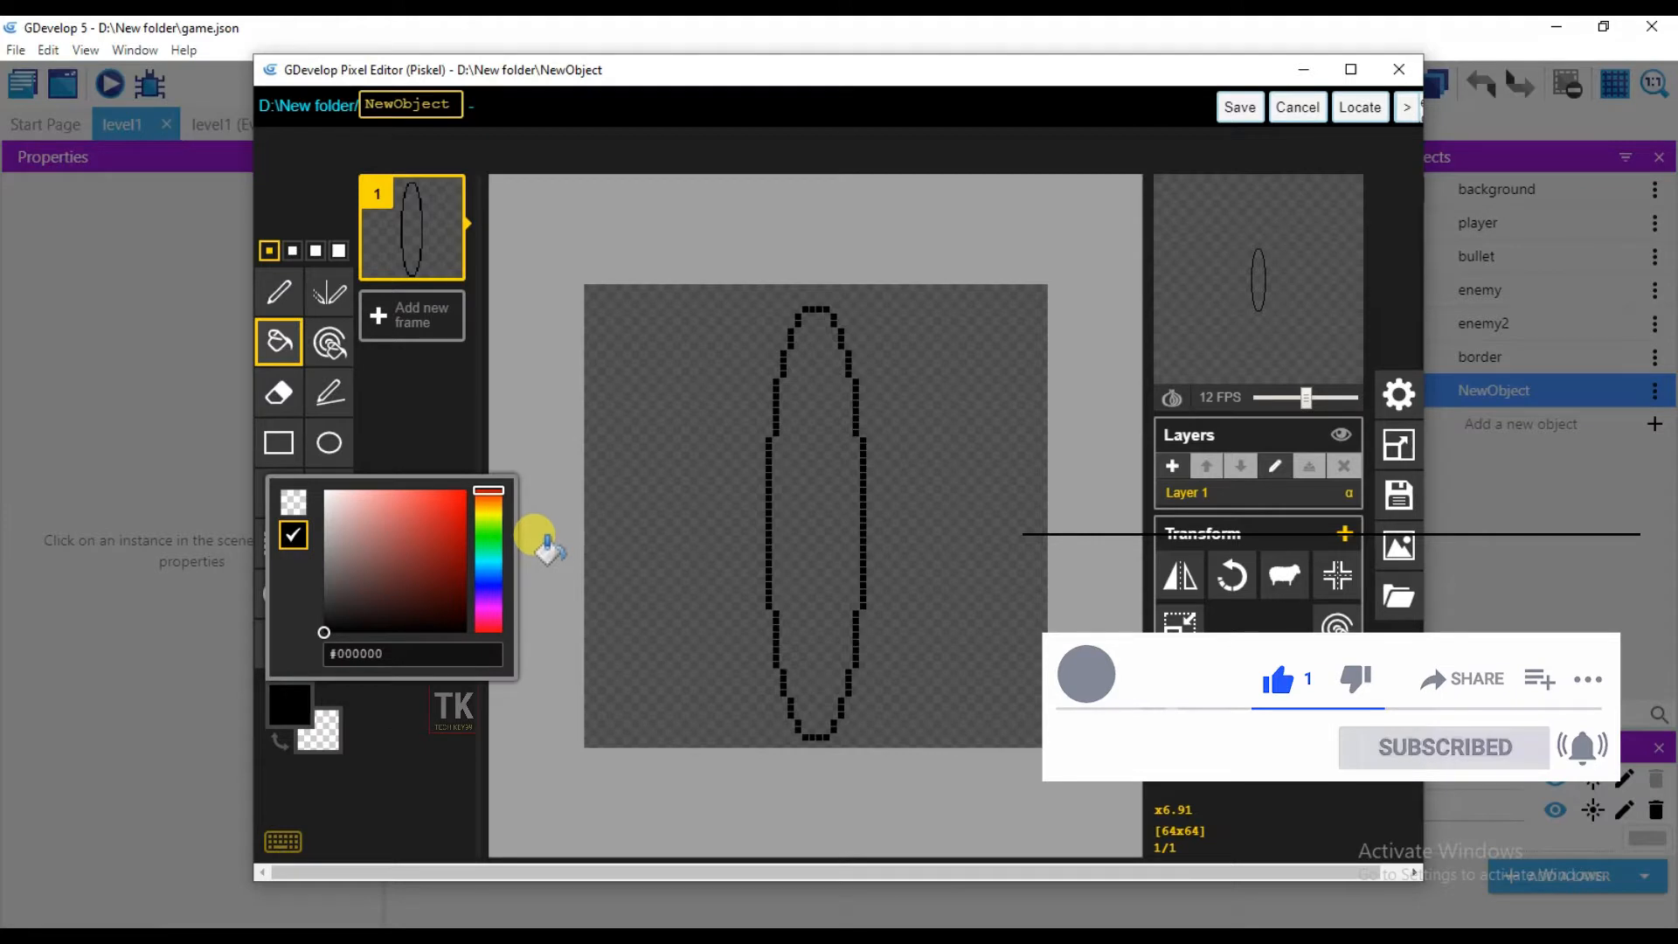
pyautogui.click(489, 564)
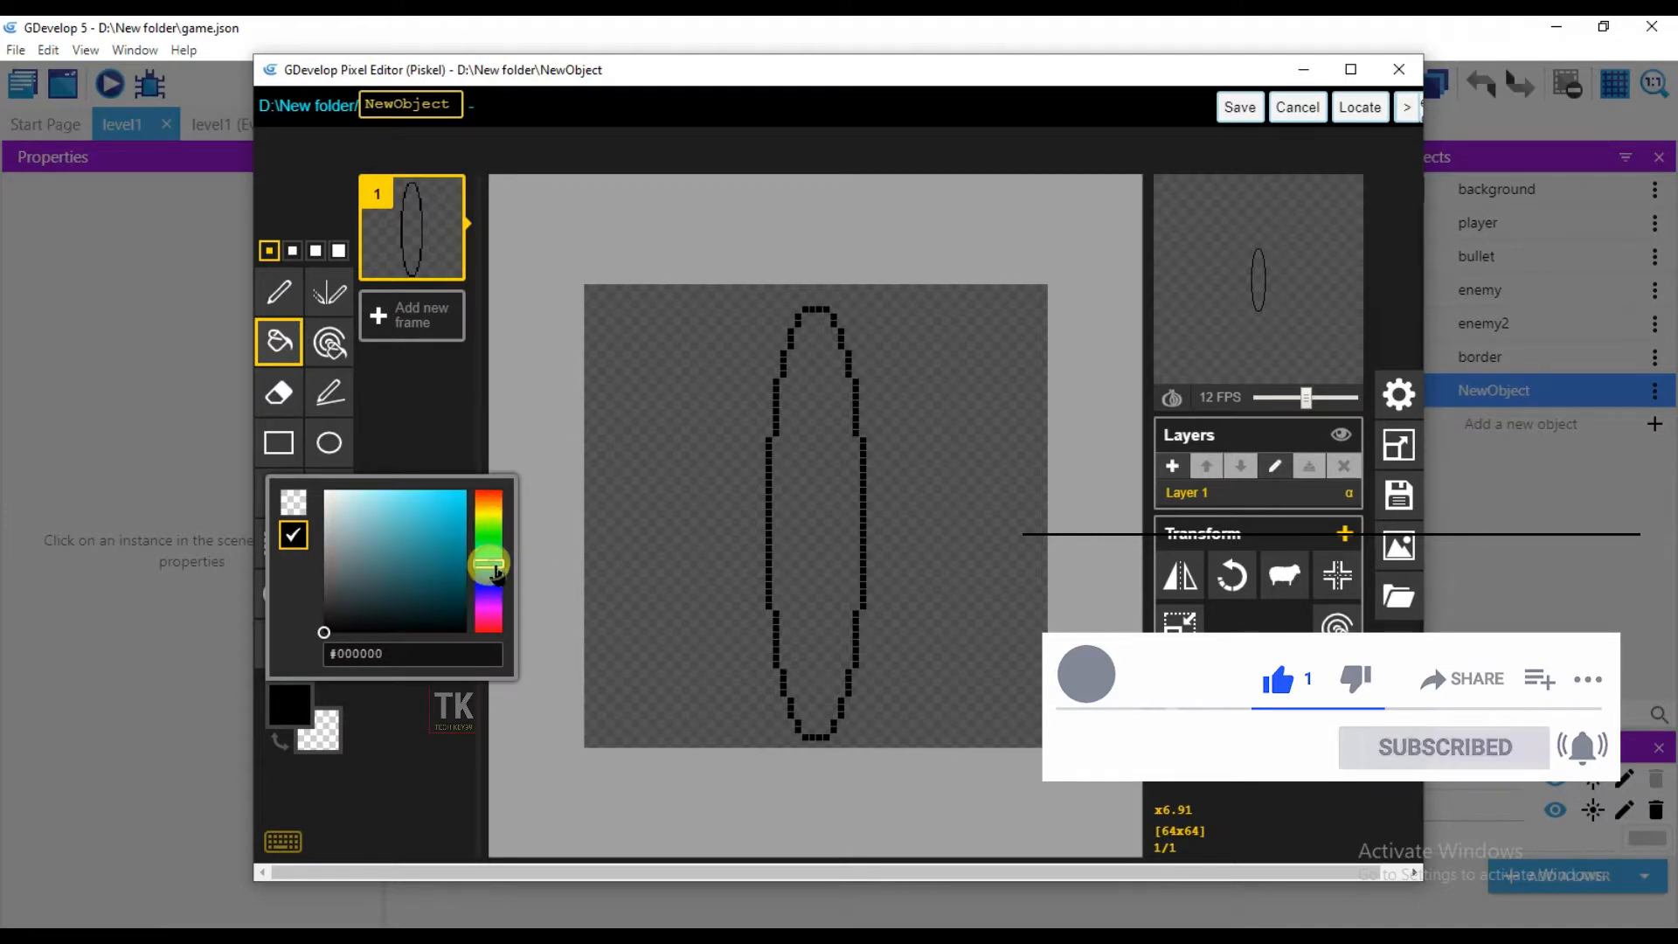
pyautogui.click(456, 496)
pyautogui.click(454, 421)
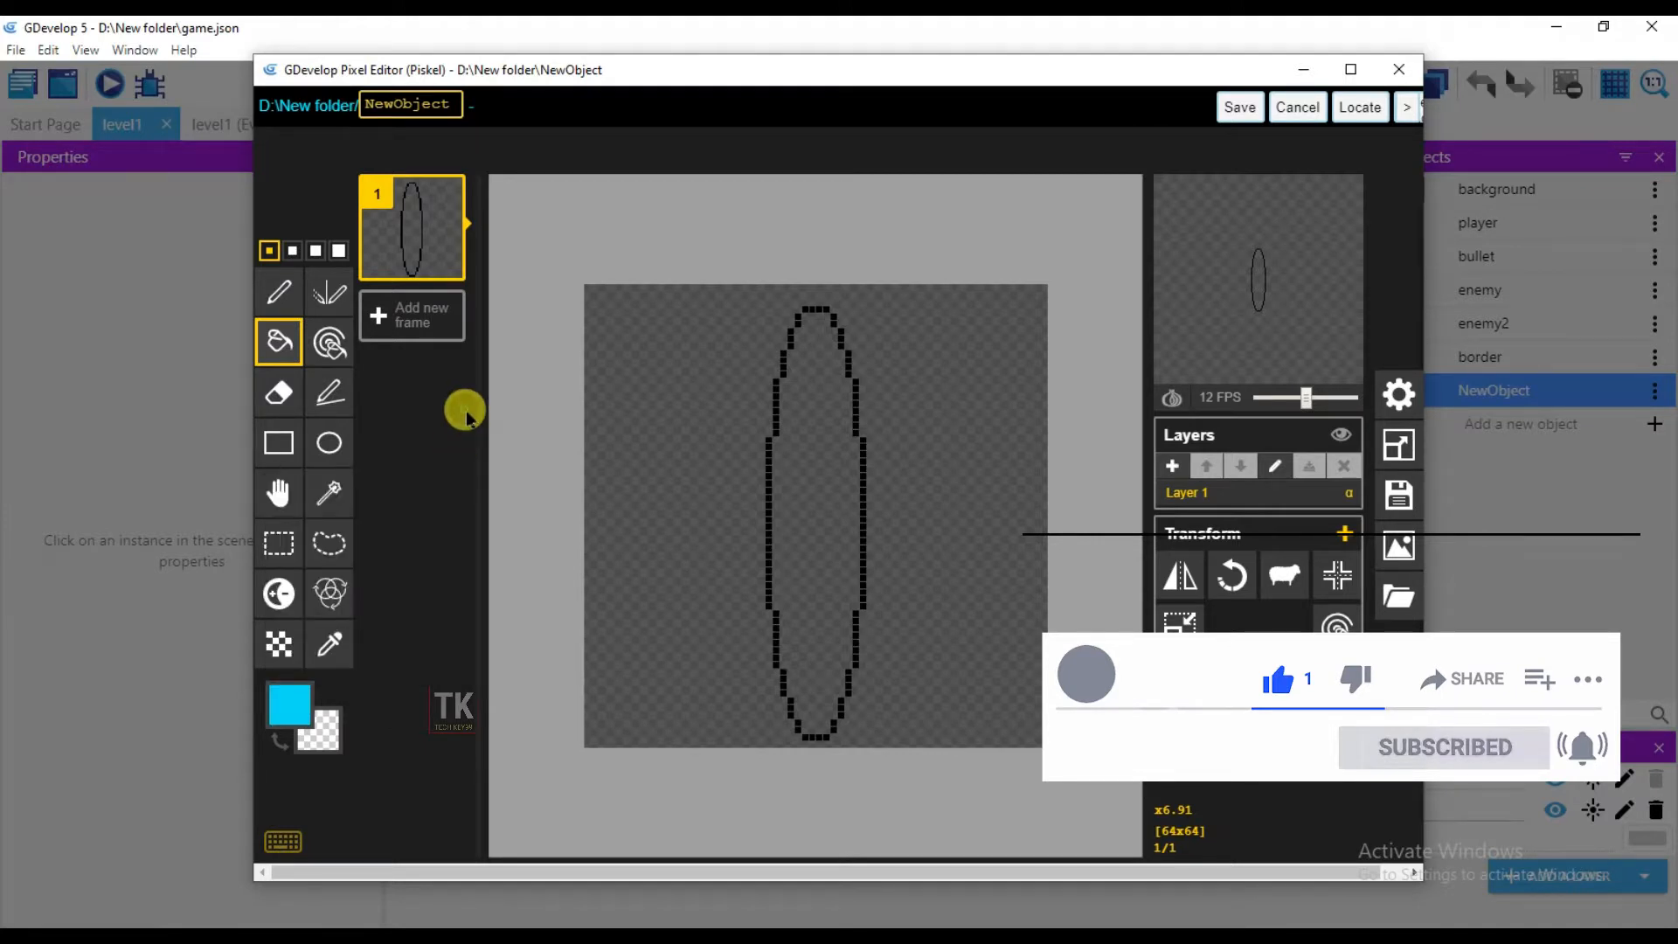
pyautogui.click(769, 467)
# Step: Outline a triangular cyan wing on each side of the ship's body with the pen, tapering towards its lower end
pyautogui.click(288, 300)
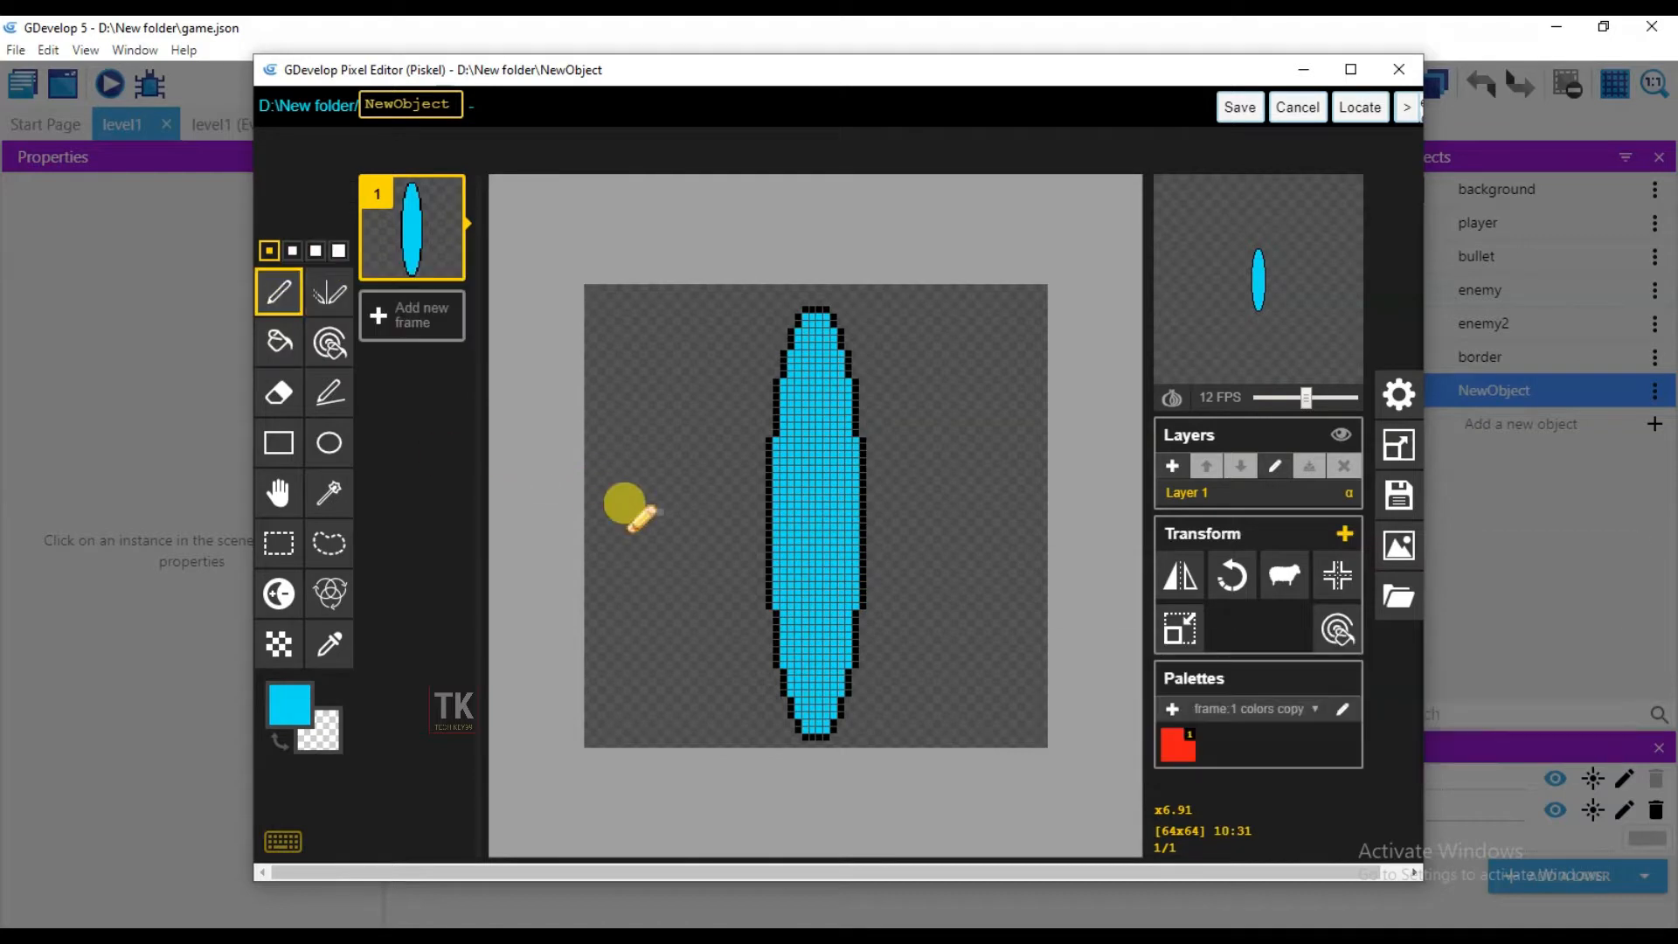
pyautogui.moveTo(772, 409)
pyautogui.mouseDown()
pyautogui.moveTo(644, 407)
pyautogui.moveTo(785, 715)
pyautogui.mouseUp()
pyautogui.moveTo(861, 426)
pyautogui.mouseDown()
pyautogui.moveTo(944, 414)
pyautogui.moveTo(903, 580)
pyautogui.moveTo(840, 702)
pyautogui.mouseUp()
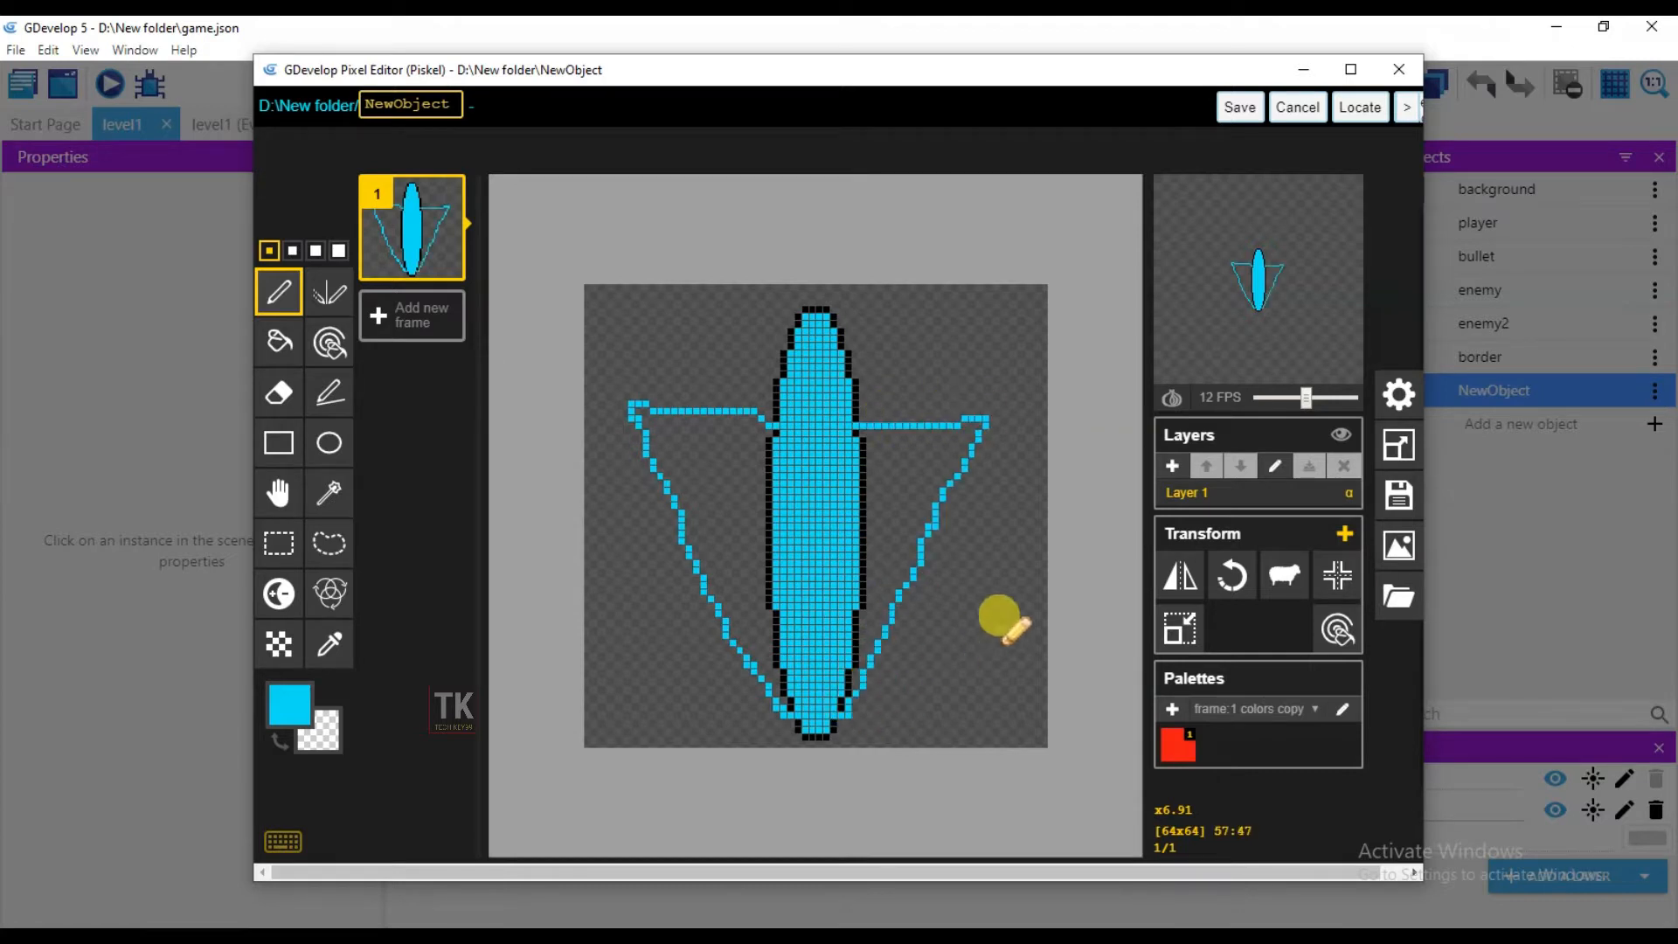
# Step: Fill both wing outlines with pale blue (#b5d8db)
pyautogui.click(290, 706)
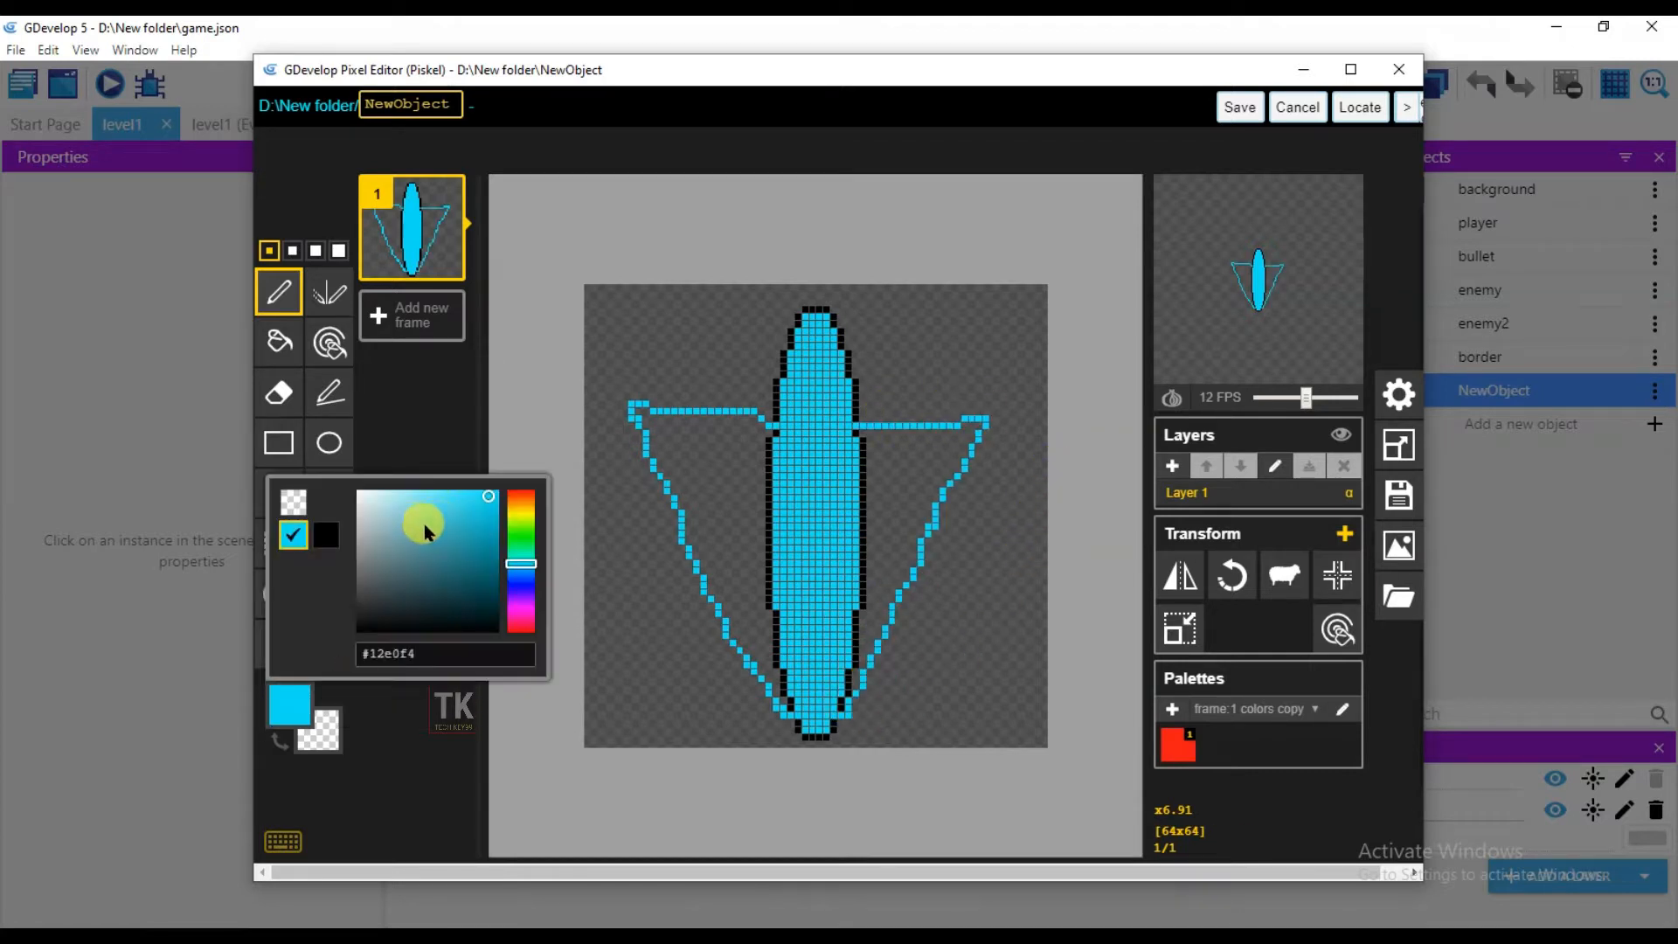
pyautogui.click(424, 522)
pyautogui.click(431, 386)
pyautogui.click(291, 708)
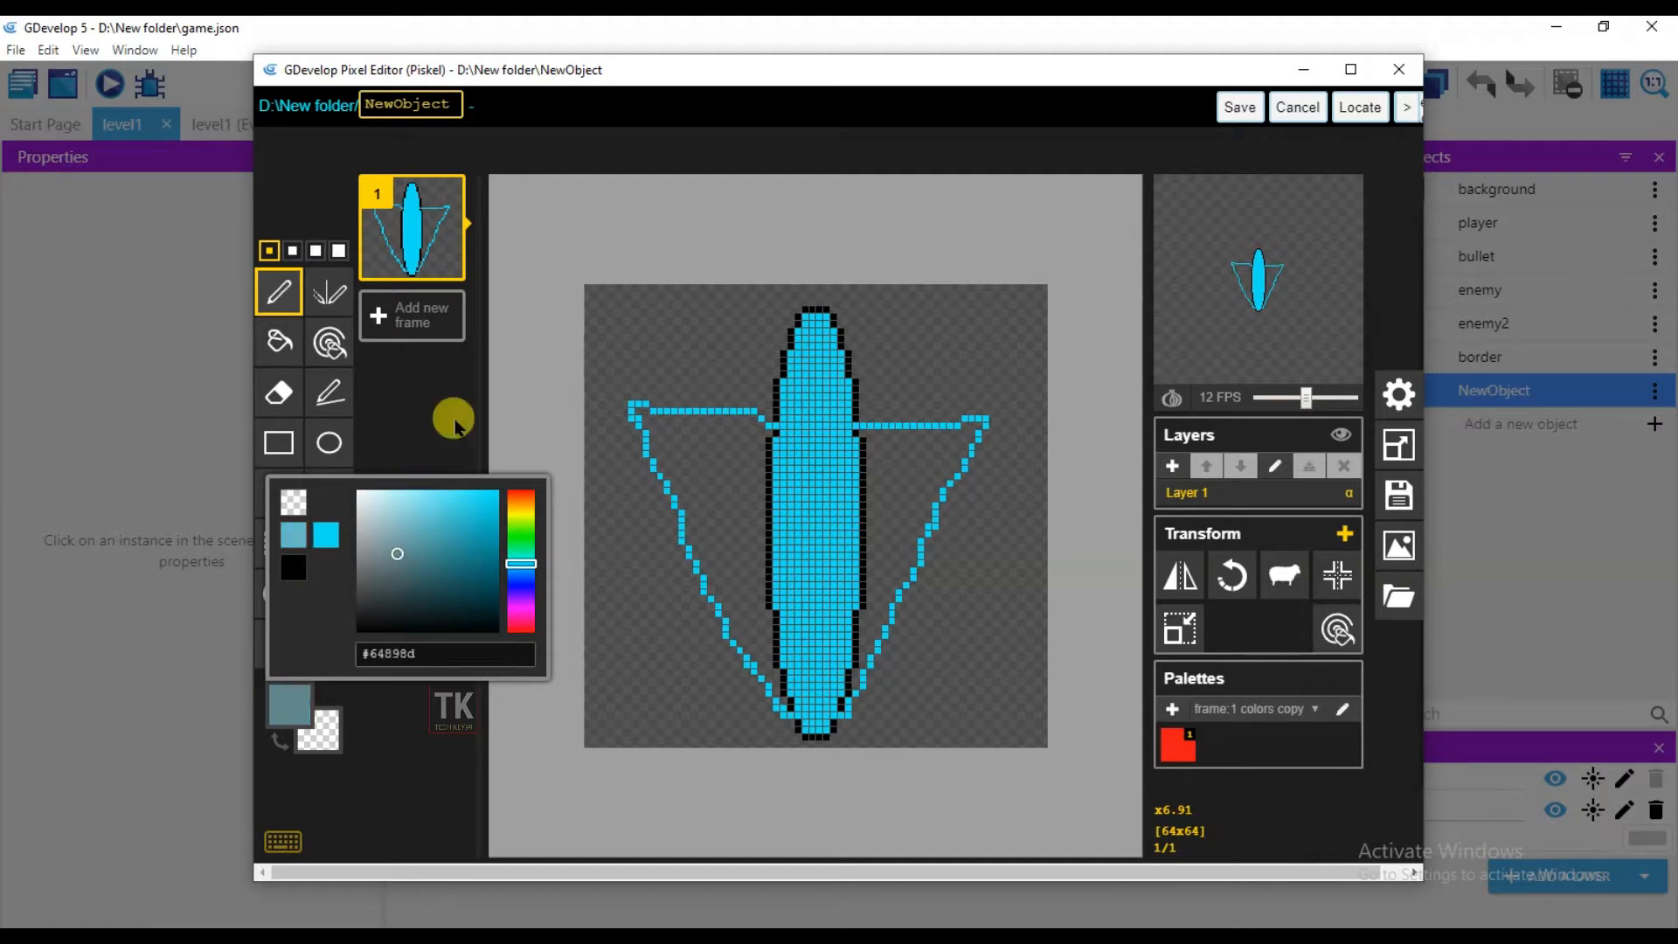
pyautogui.click(378, 523)
pyautogui.click(431, 413)
pyautogui.click(282, 345)
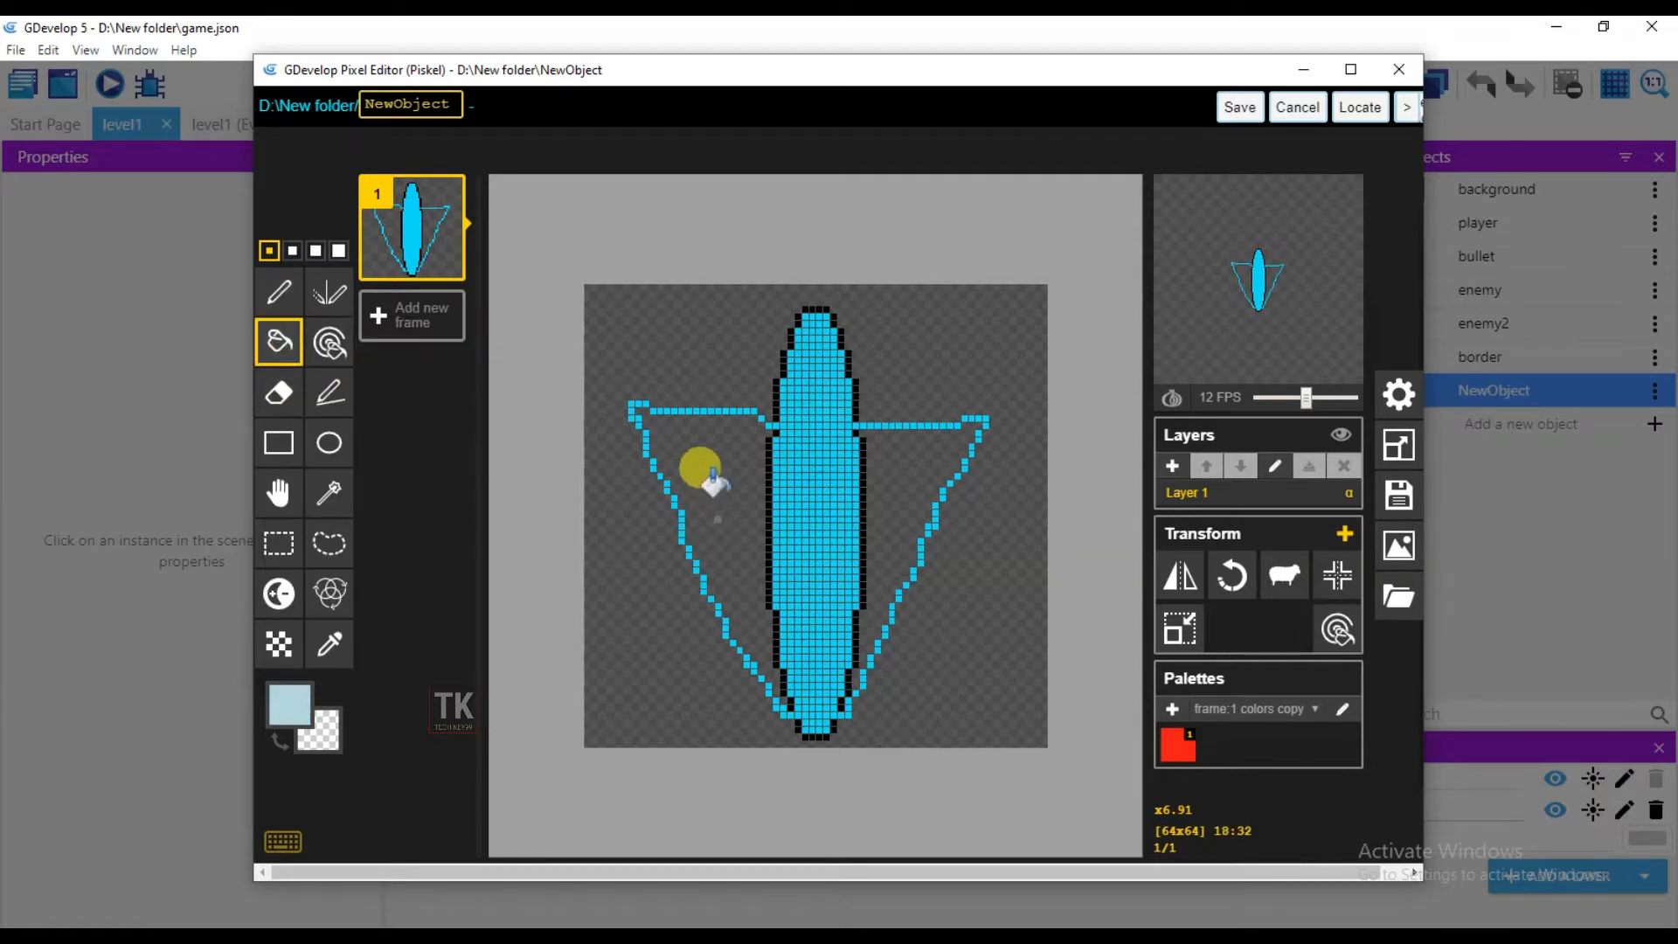
pyautogui.click(694, 469)
pyautogui.click(899, 487)
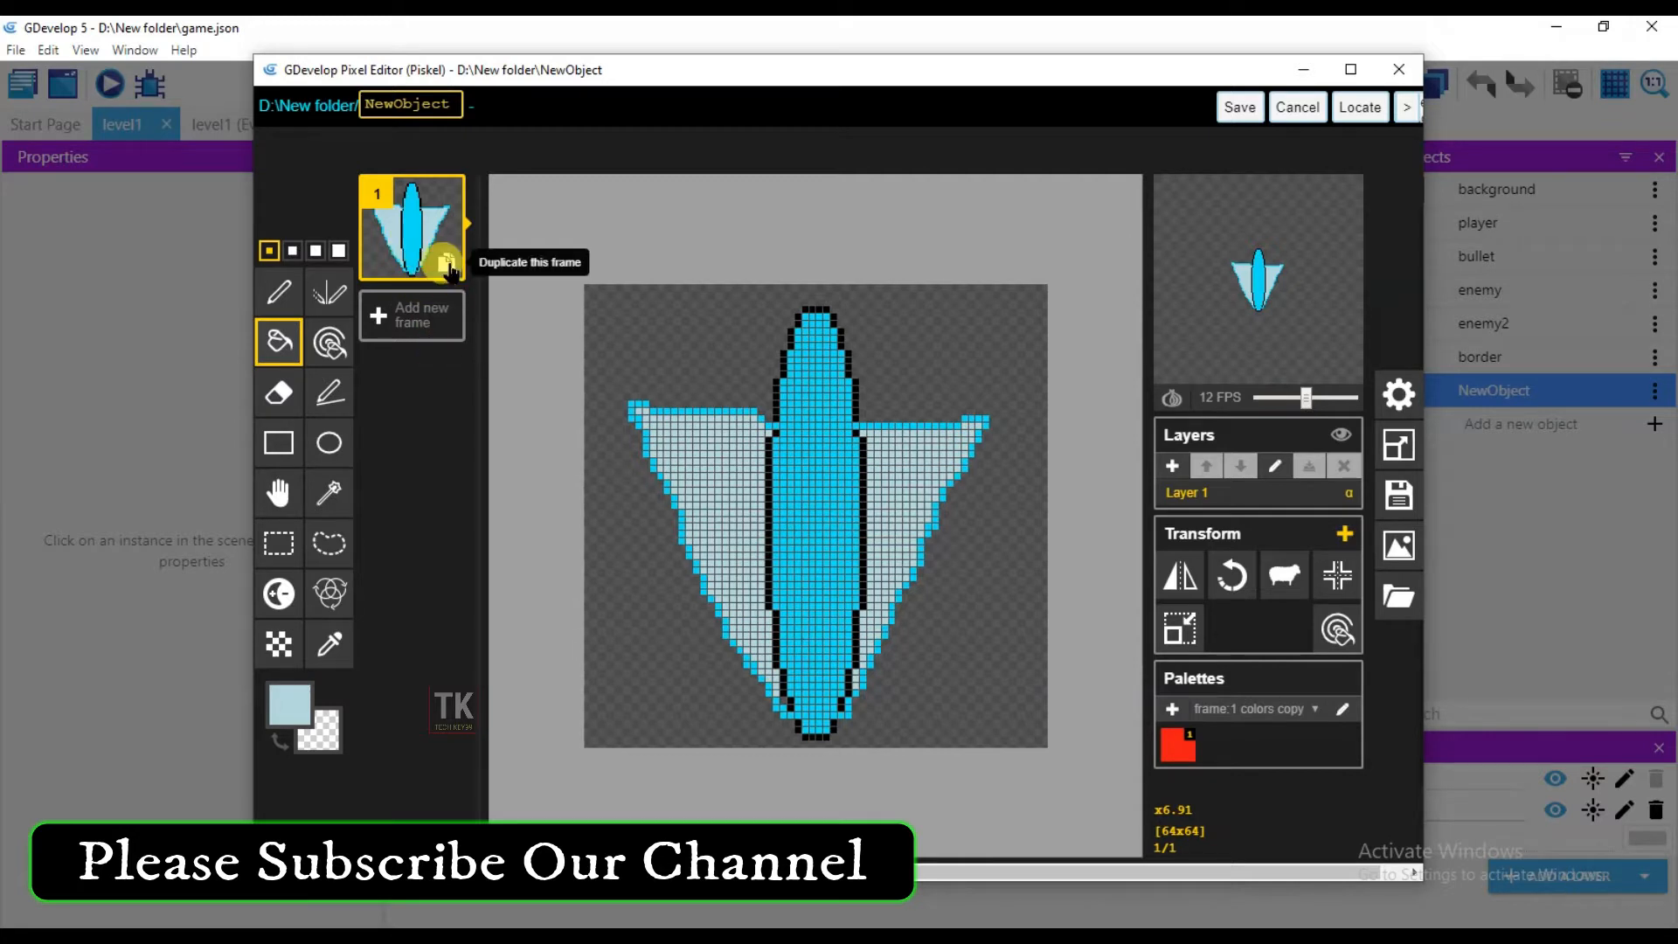
# Step: Duplicate frame 1 and paint a short vertical red (#ff0000) bar on each wing of frame 2 with the largest pen size
pyautogui.click(446, 262)
pyautogui.click(289, 704)
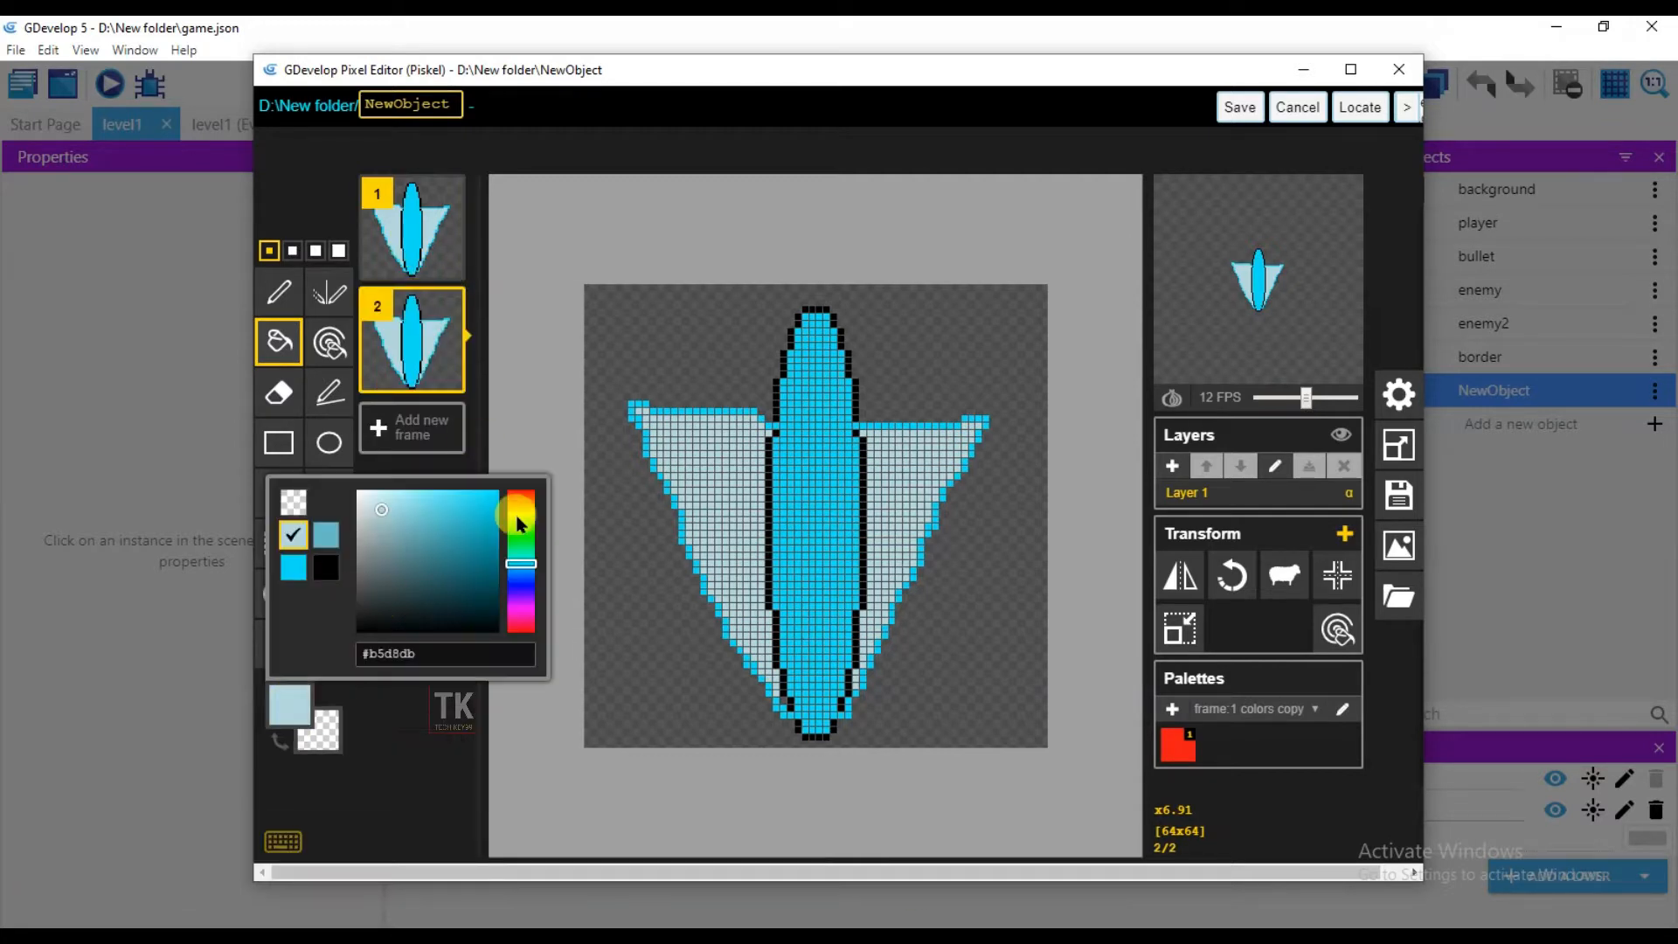
pyautogui.moveTo(521, 516); pyautogui.dragTo(496, 480)
pyautogui.click(428, 753)
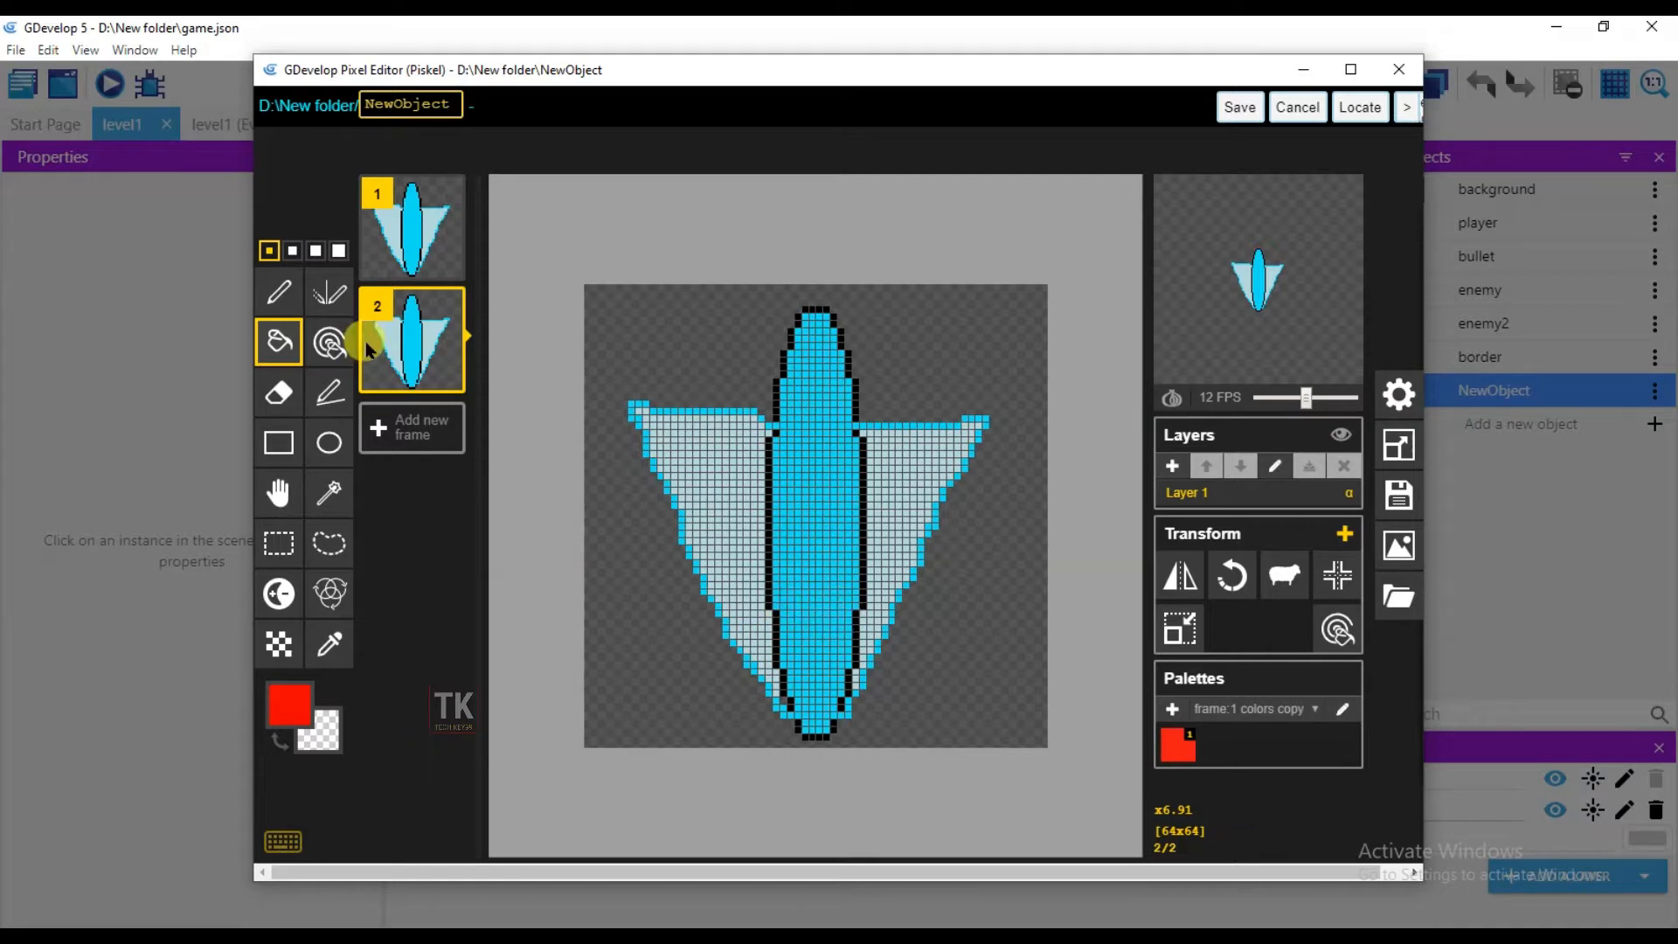
pyautogui.click(339, 251)
pyautogui.click(279, 293)
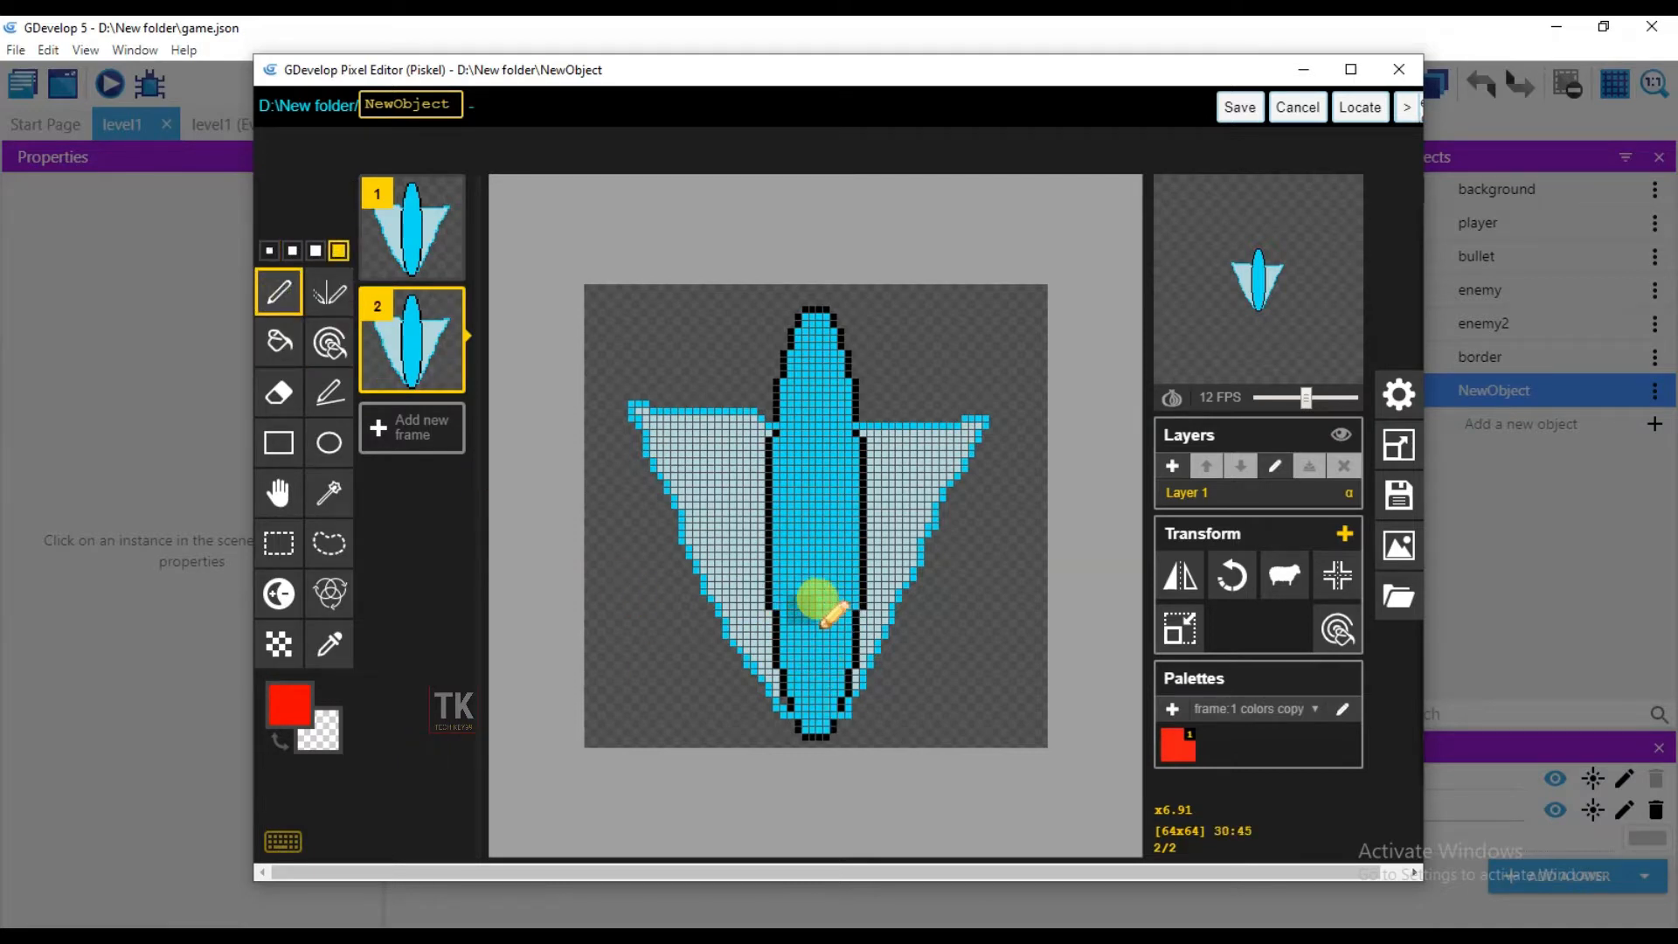
pyautogui.moveTo(734, 555); pyautogui.dragTo(739, 507)
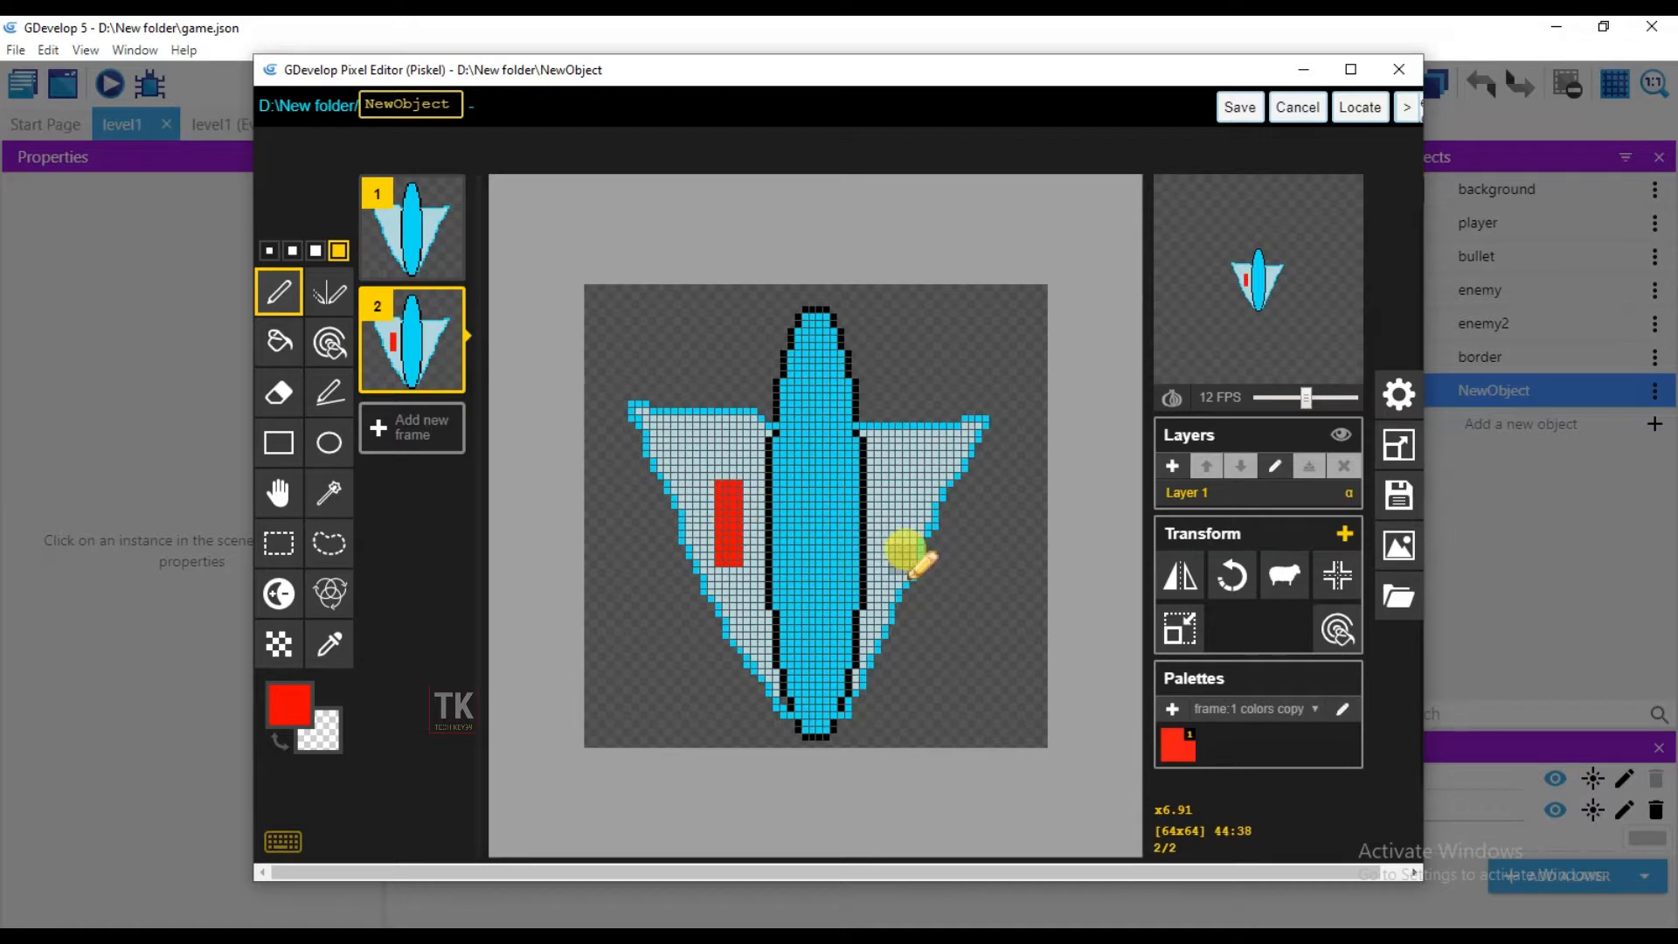
pyautogui.moveTo(900, 566); pyautogui.dragTo(902, 509)
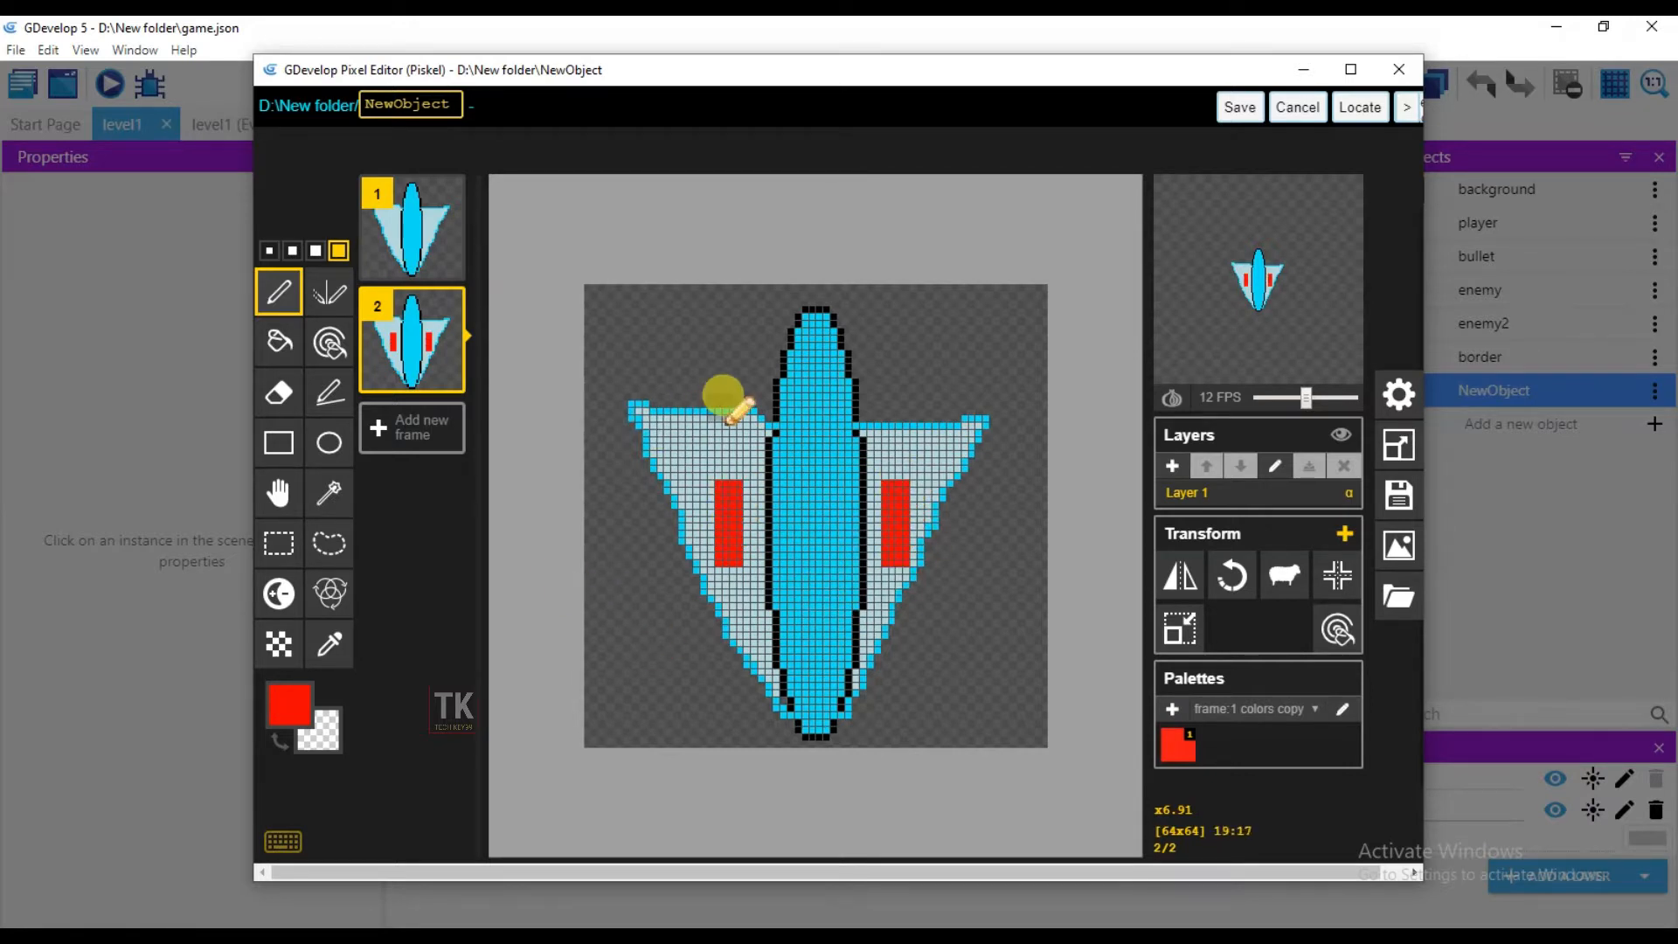
# Step: Paint a blue dot on the tip of the ship's nose in frame 2
pyautogui.click(289, 704)
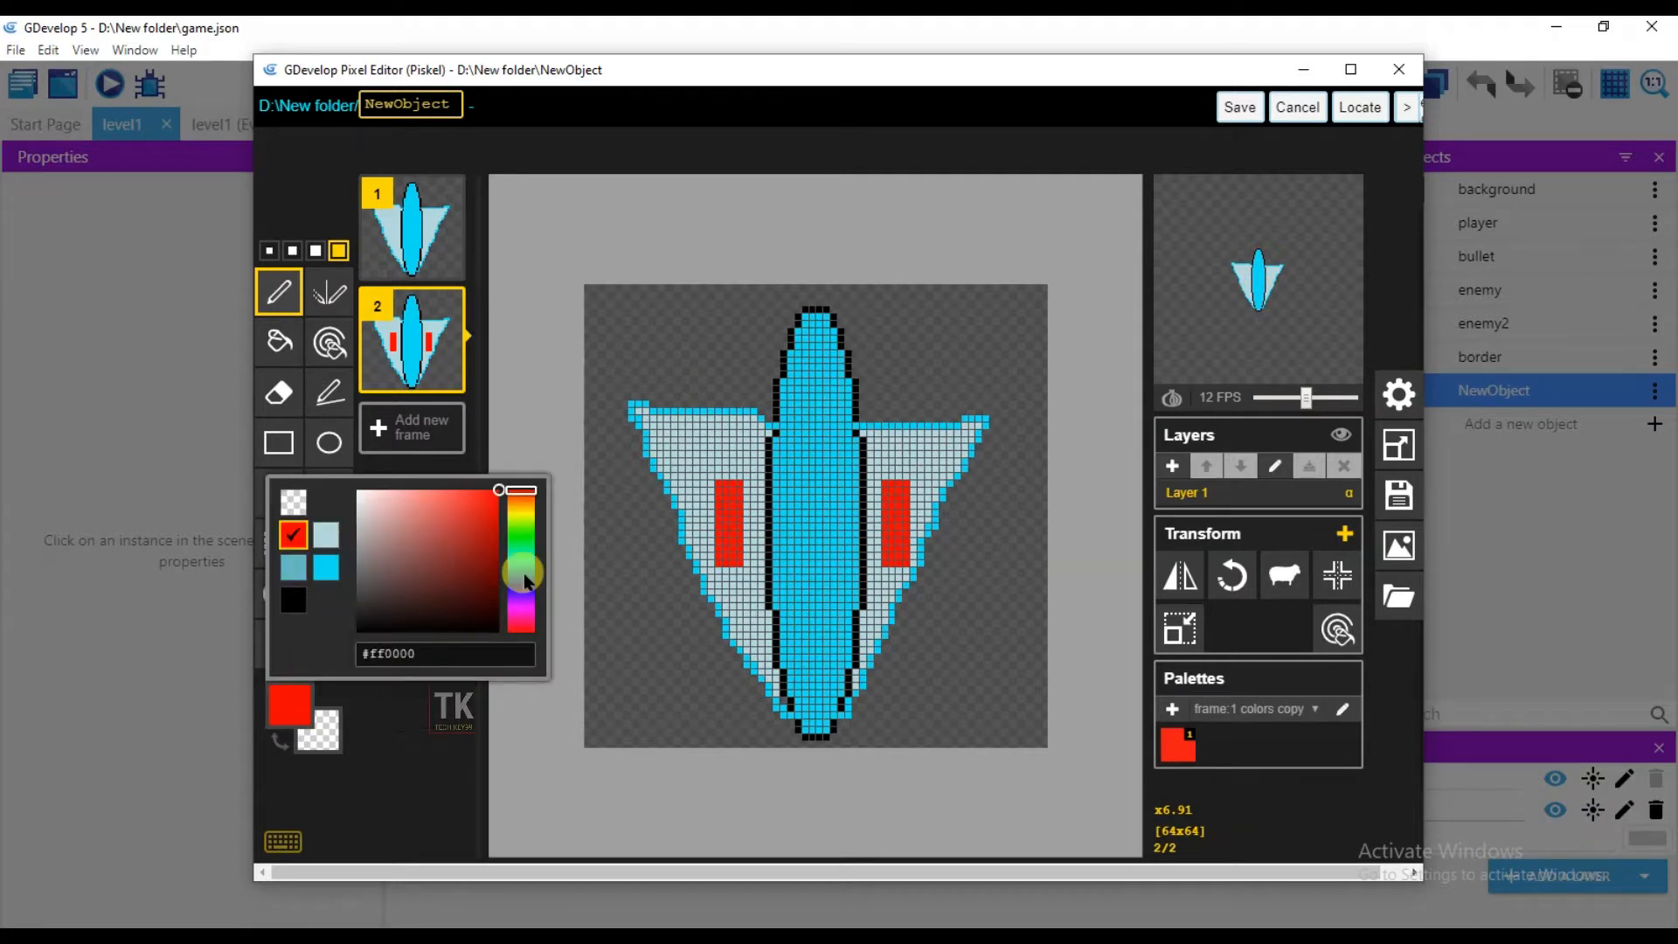
pyautogui.click(521, 568)
pyautogui.moveTo(521, 570); pyautogui.dragTo(521, 583)
pyautogui.click(425, 724)
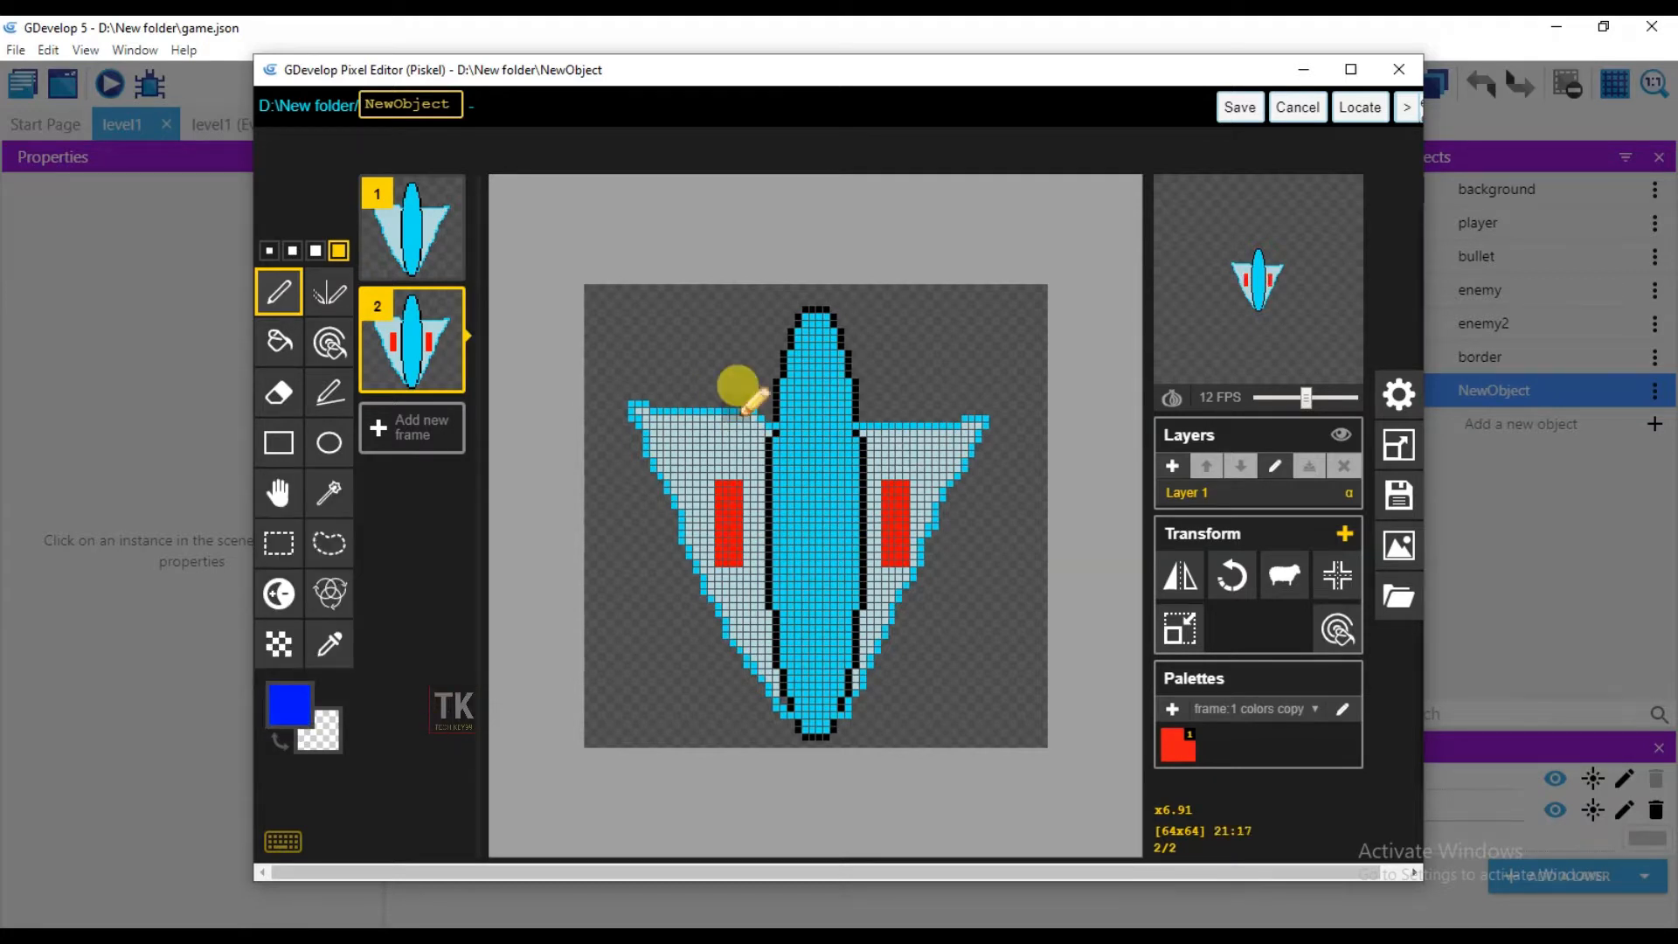
pyautogui.click(817, 308)
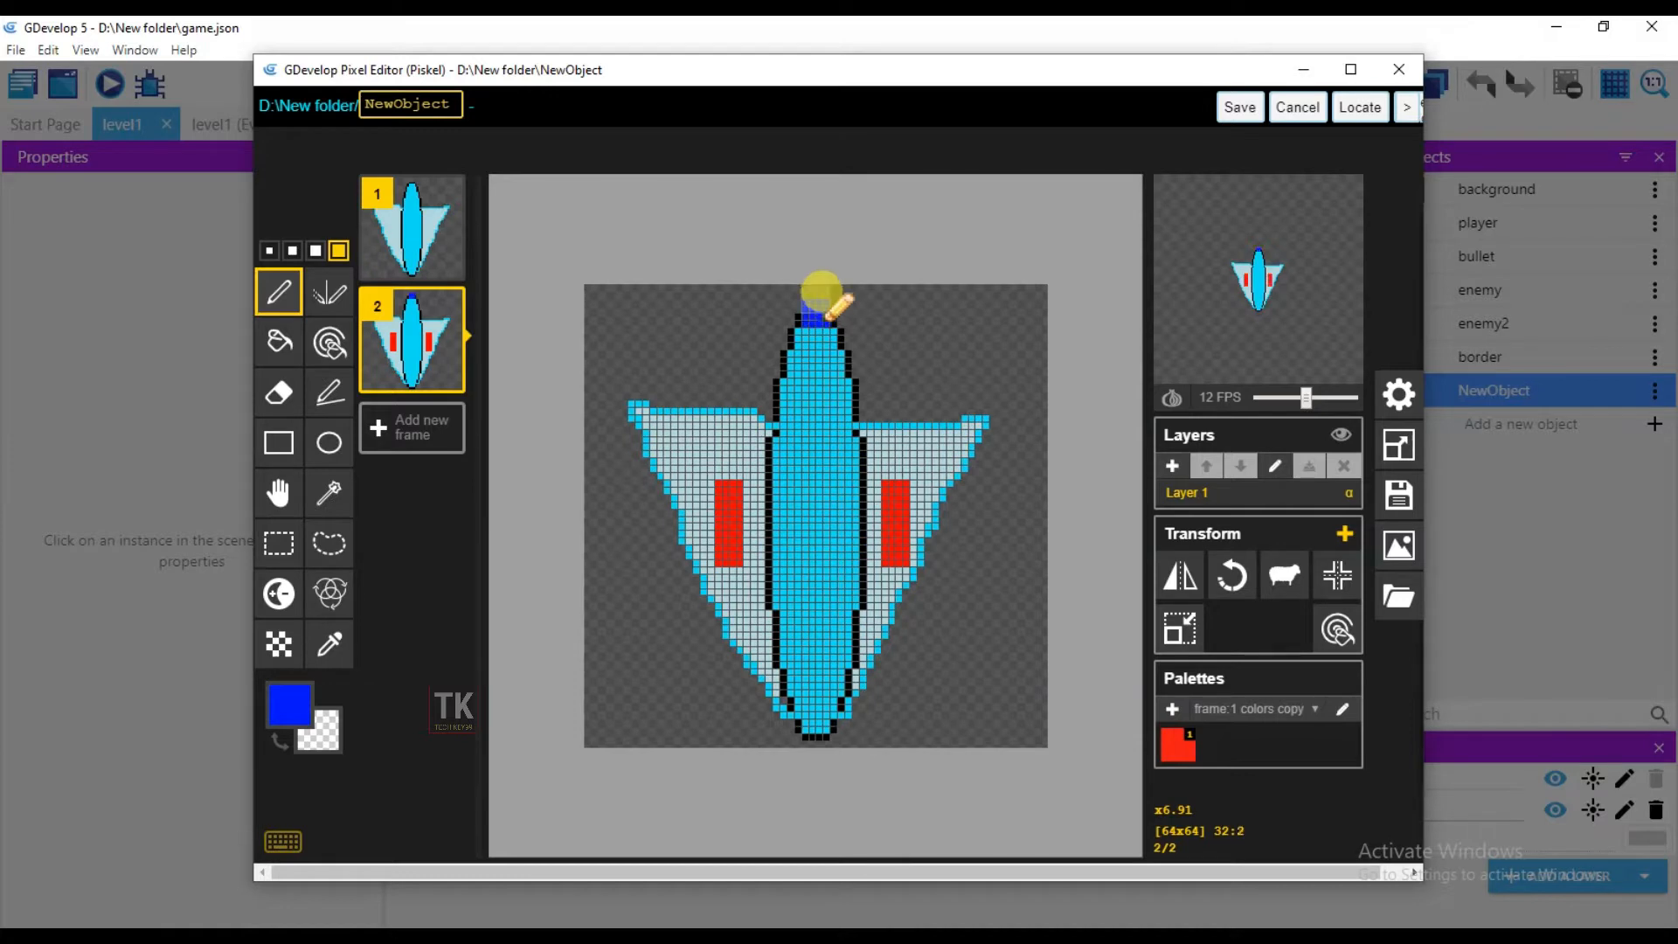
# Step: Duplicate frame 2 and paint a light purple dot just above the blue nose tip in frame 3
pyautogui.moveTo(463, 382)
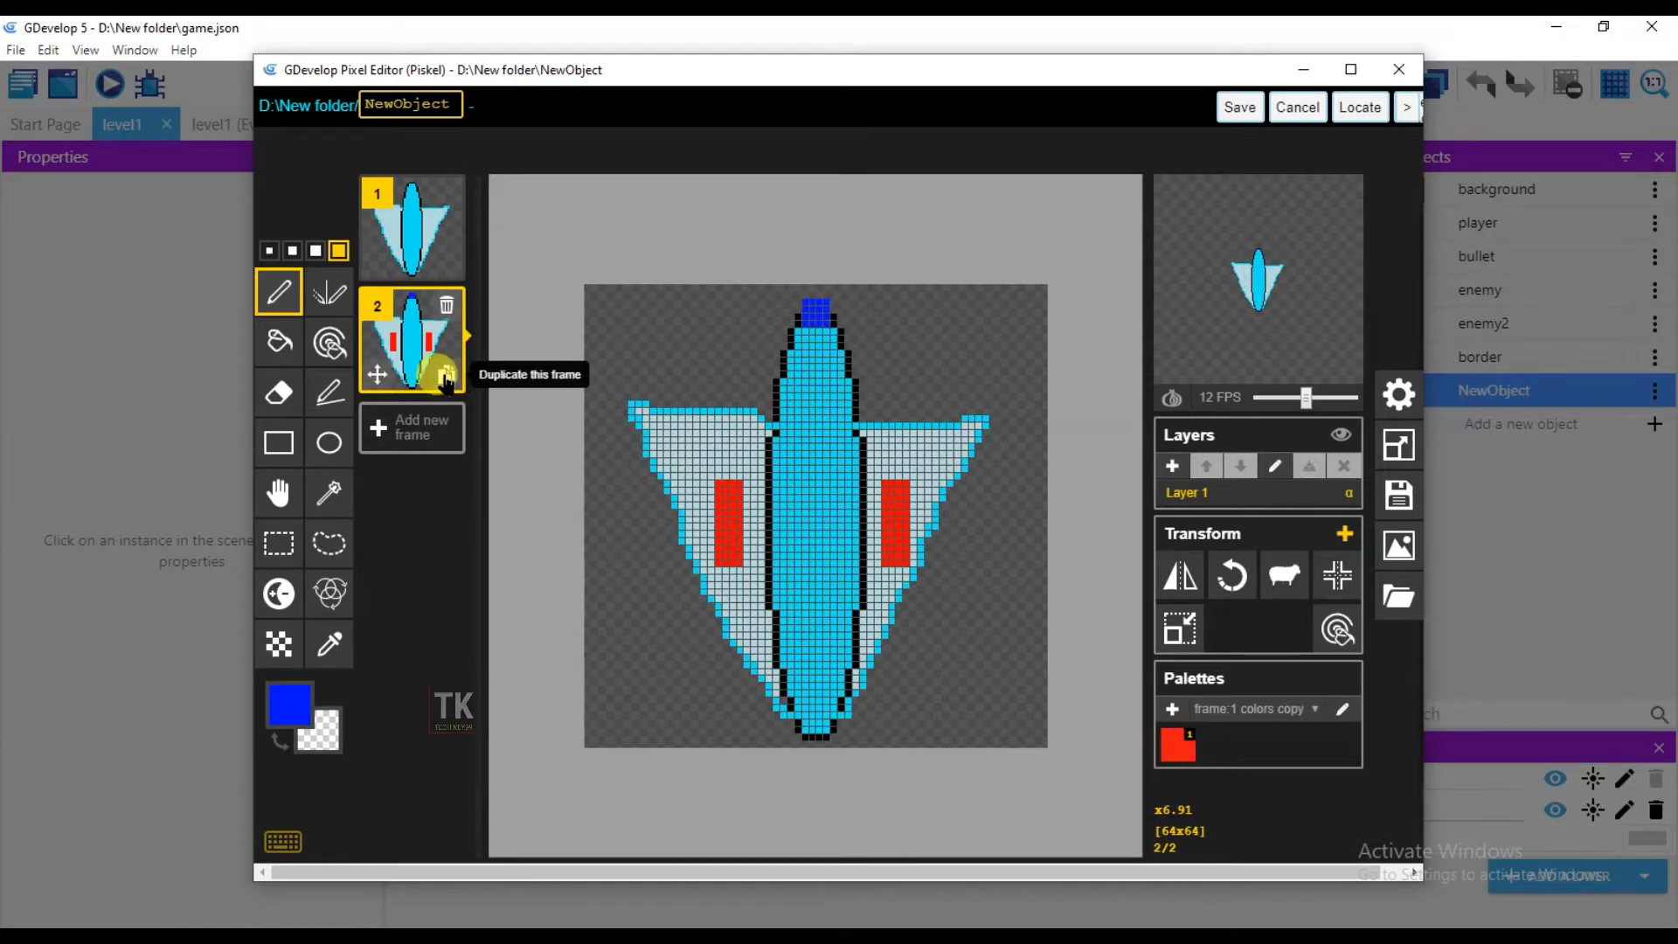
pyautogui.click(447, 377)
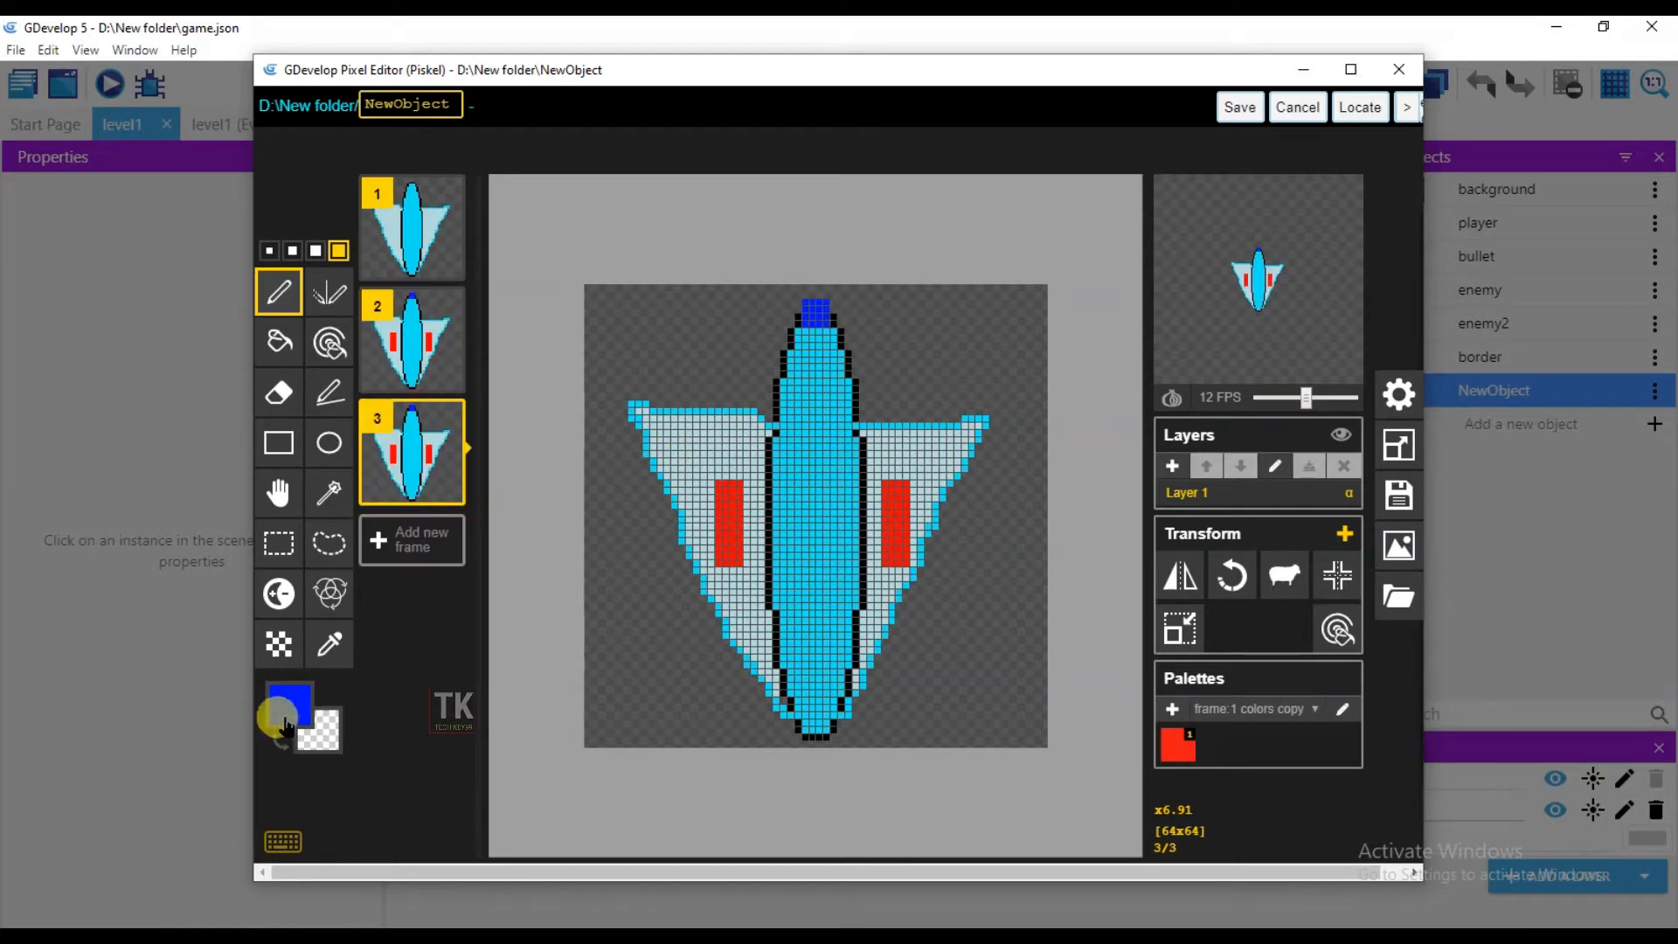
pyautogui.click(289, 705)
pyautogui.moveTo(521, 587); pyautogui.dragTo(519, 595)
pyautogui.click(441, 495)
pyautogui.click(440, 726)
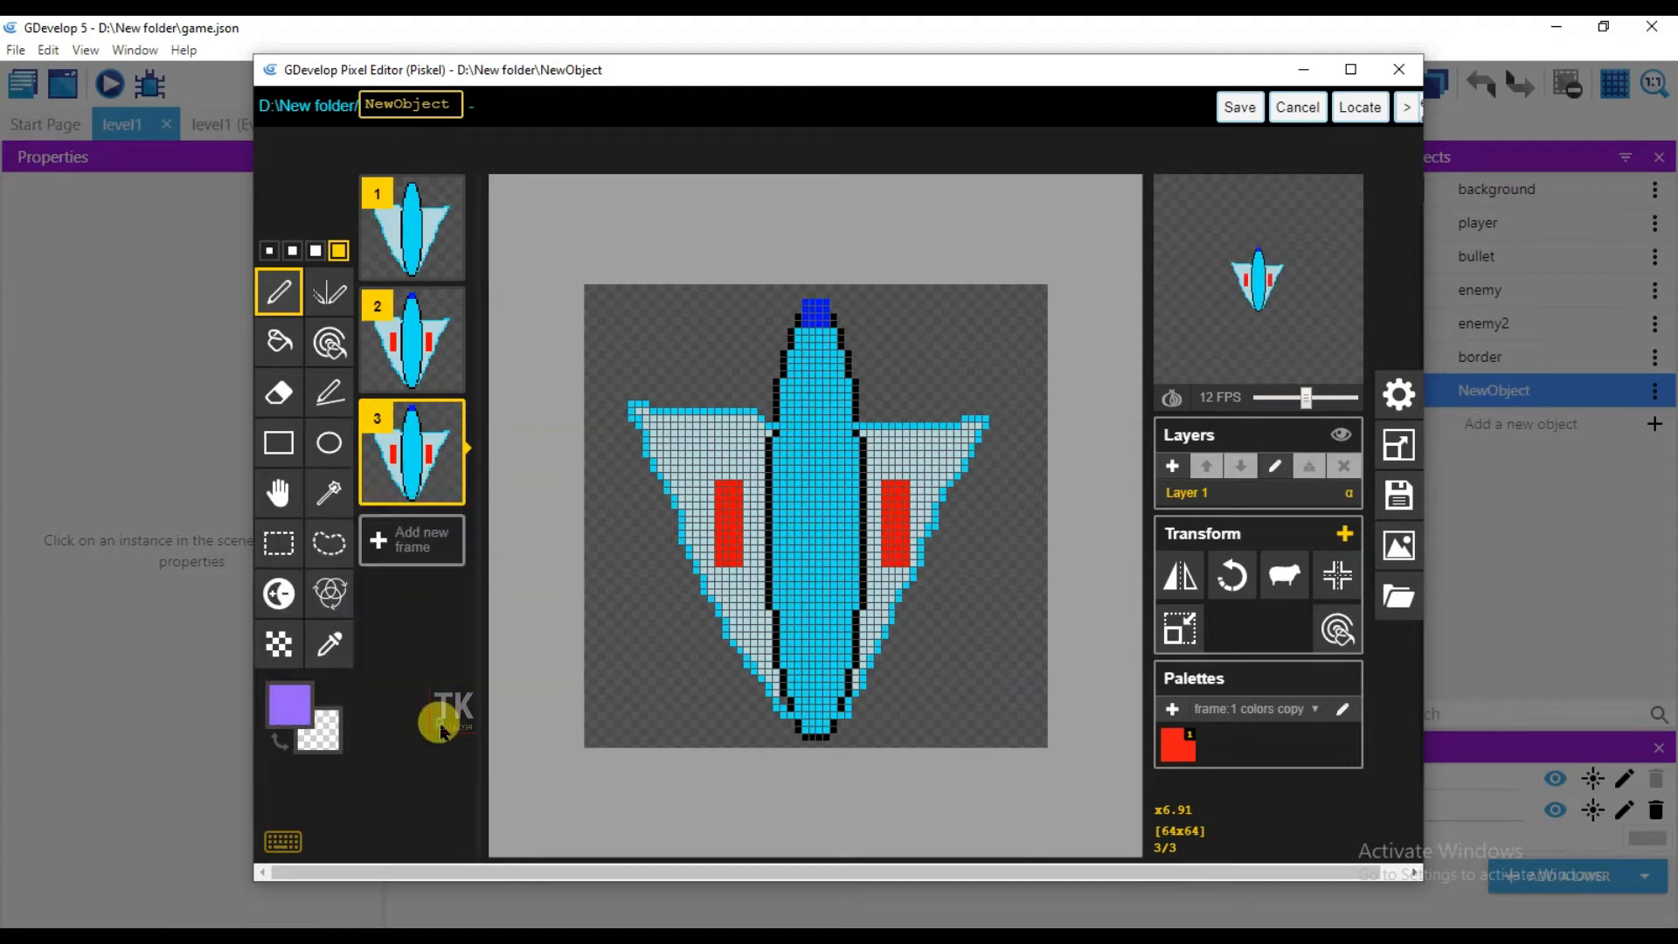
pyautogui.click(816, 291)
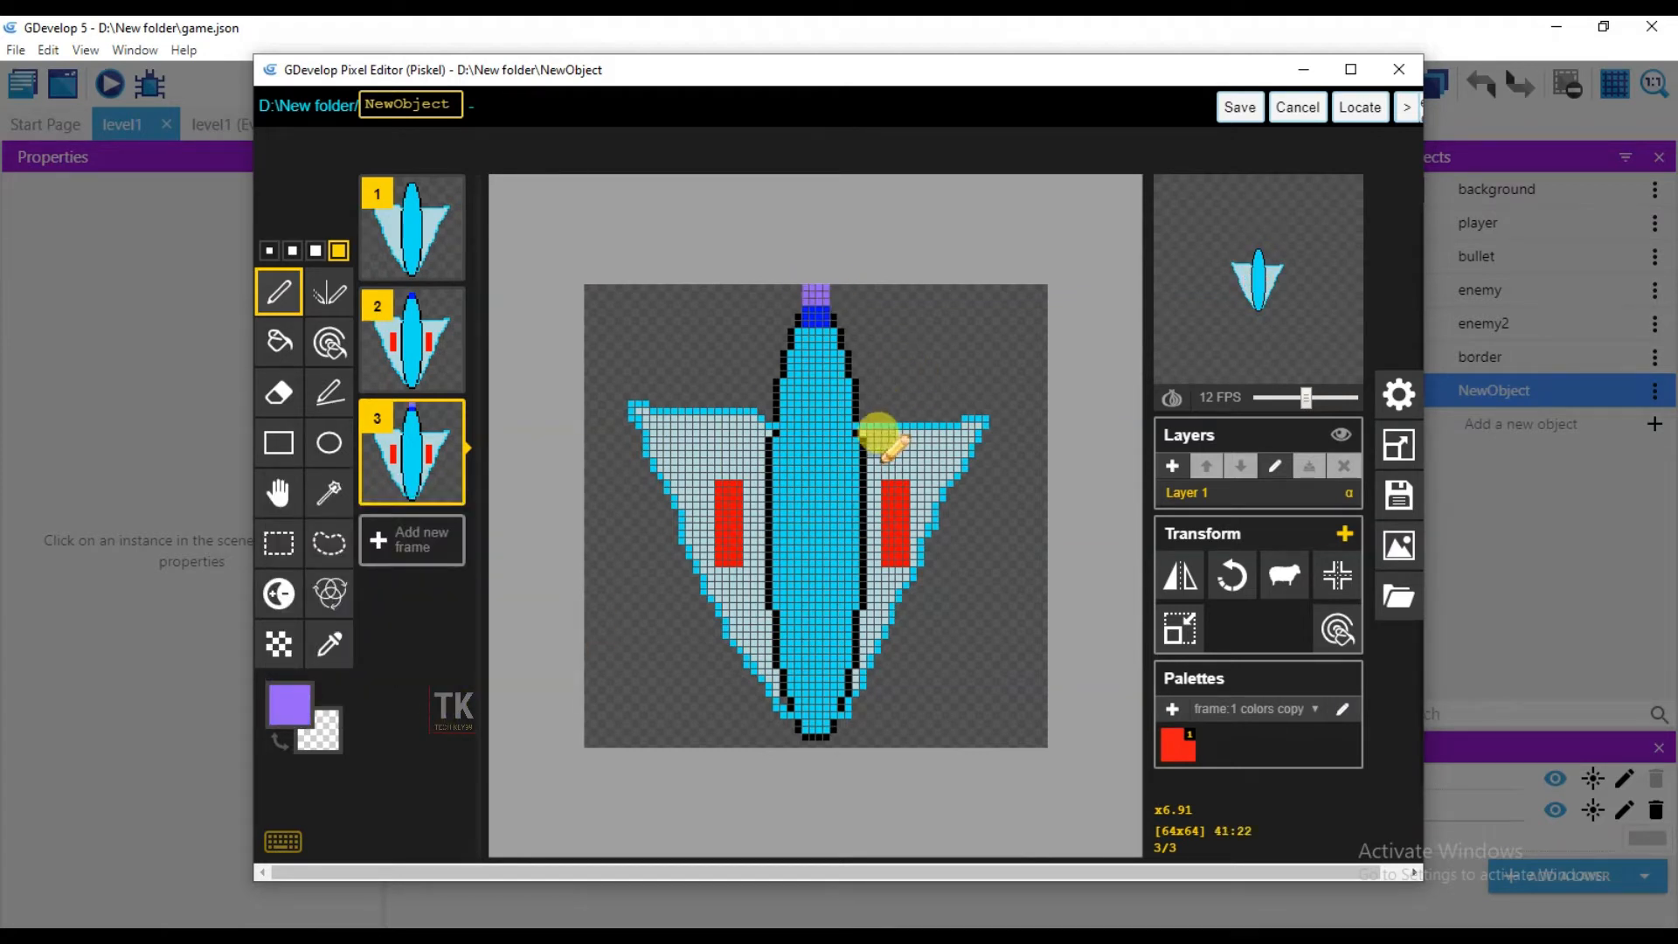
# Step: Paint over the red bars on both wings of frame 3 in black
pyautogui.click(291, 699)
pyautogui.click(297, 636)
pyautogui.moveTo(729, 564); pyautogui.dragTo(729, 481)
pyautogui.moveTo(888, 505)
pyautogui.mouseDown()
pyautogui.moveTo(899, 480)
pyautogui.moveTo(896, 564)
pyautogui.mouseUp()
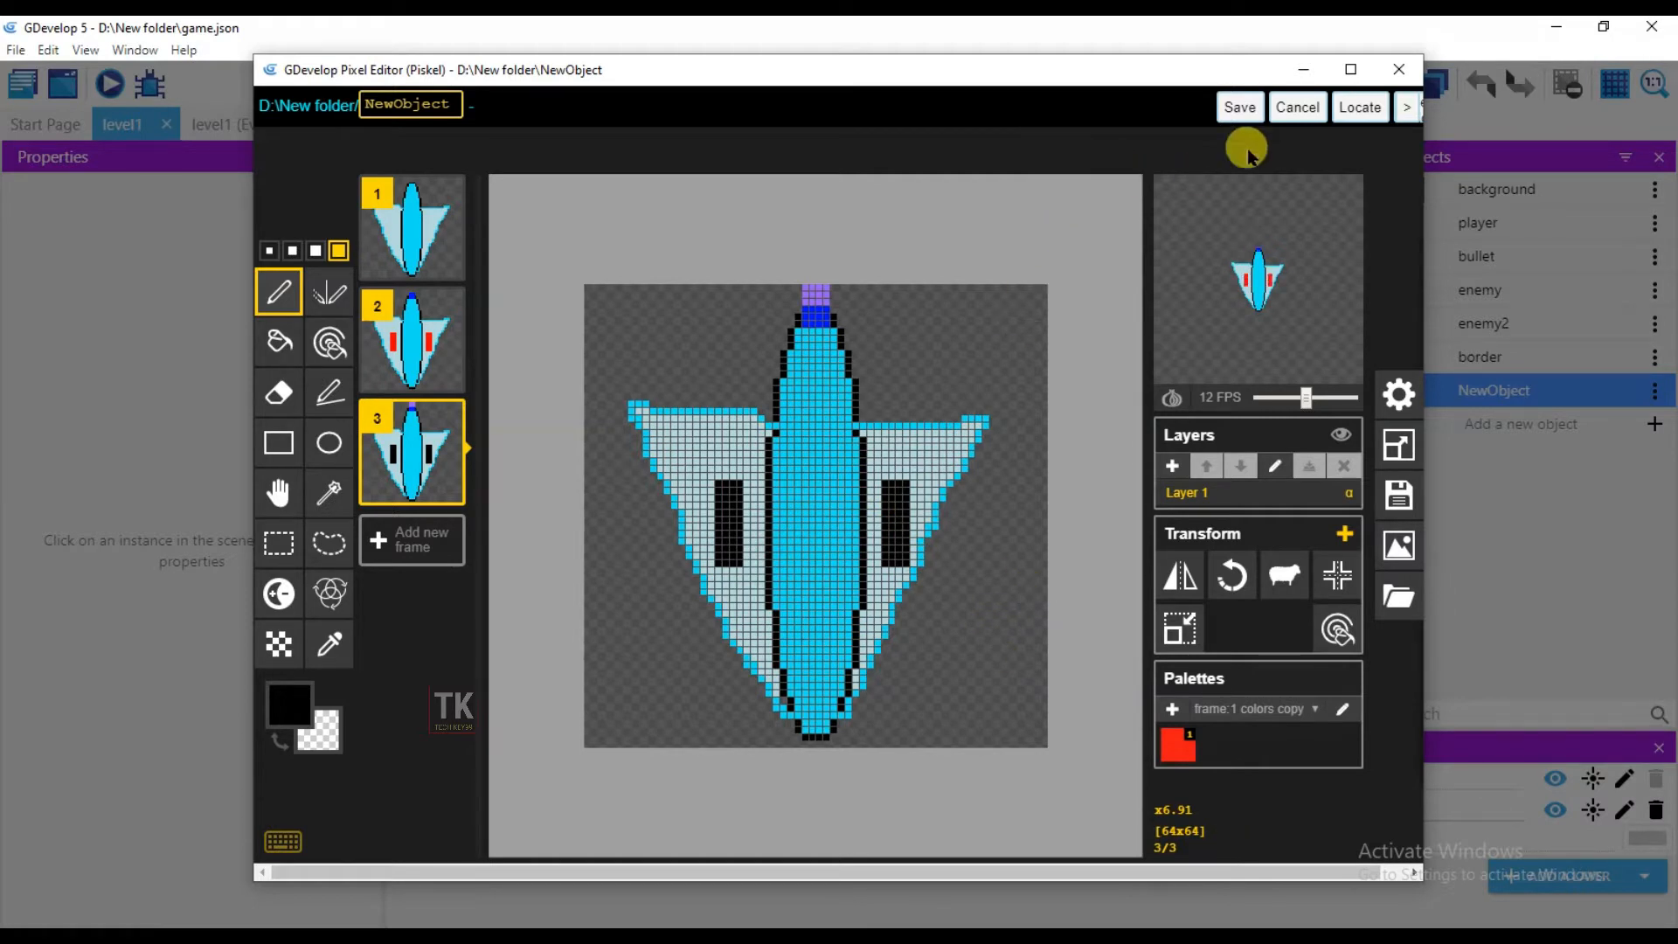
# Step: Save the three drawn frames to enemy3 and preview its animation
pyautogui.click(1248, 113)
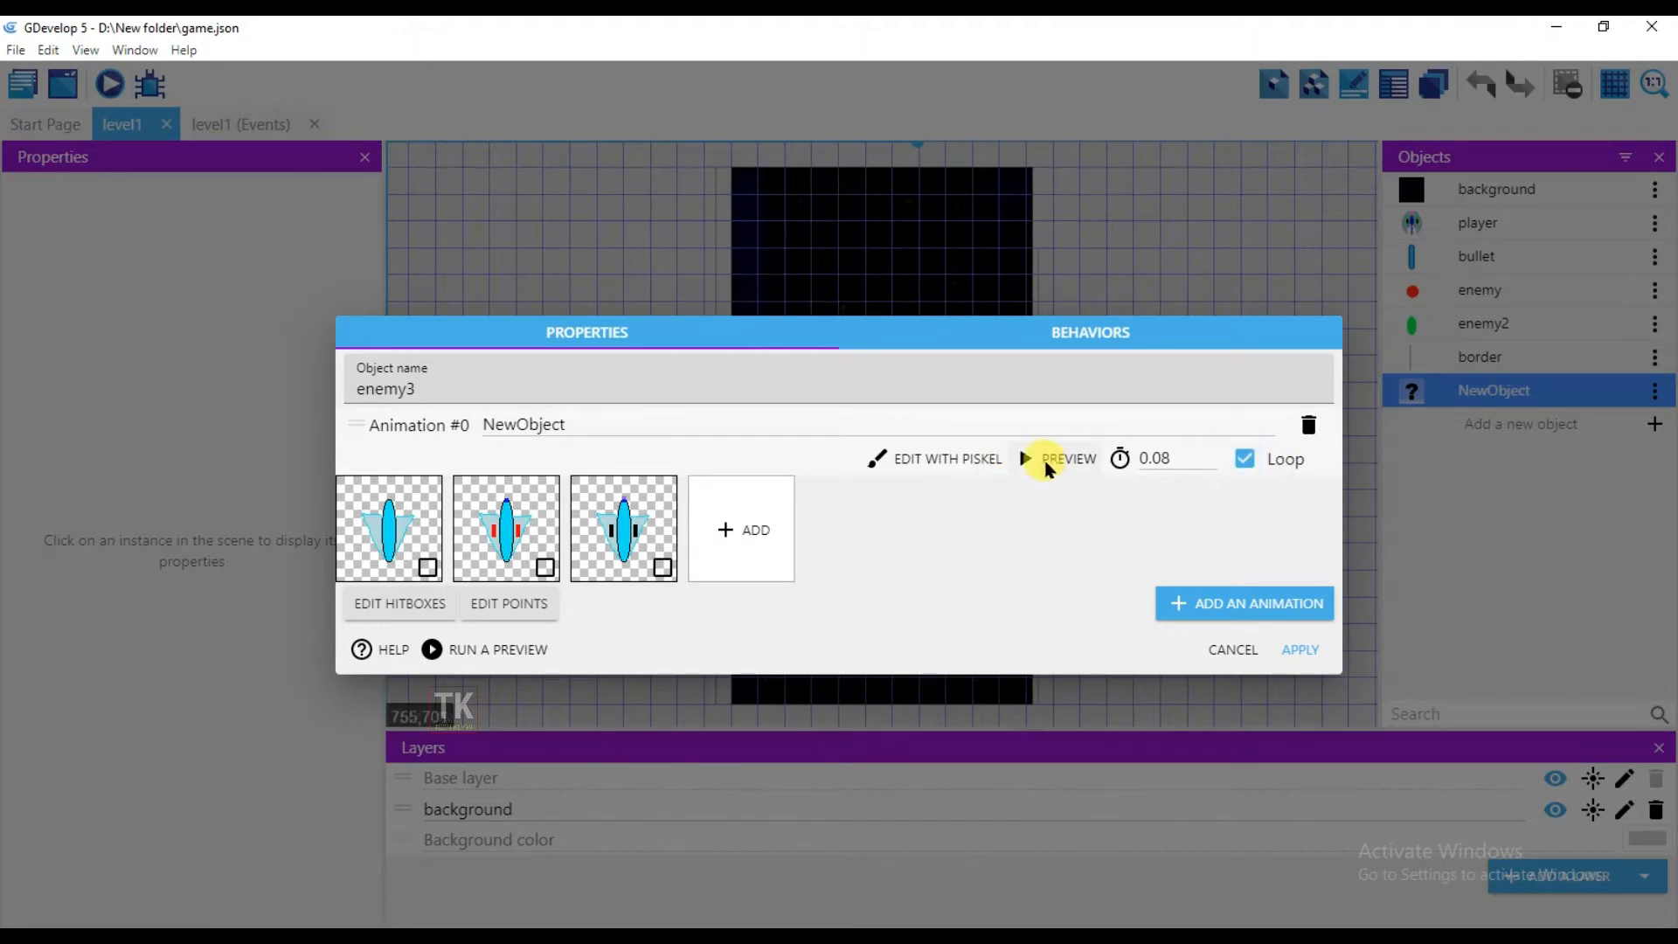
pyautogui.click(1038, 461)
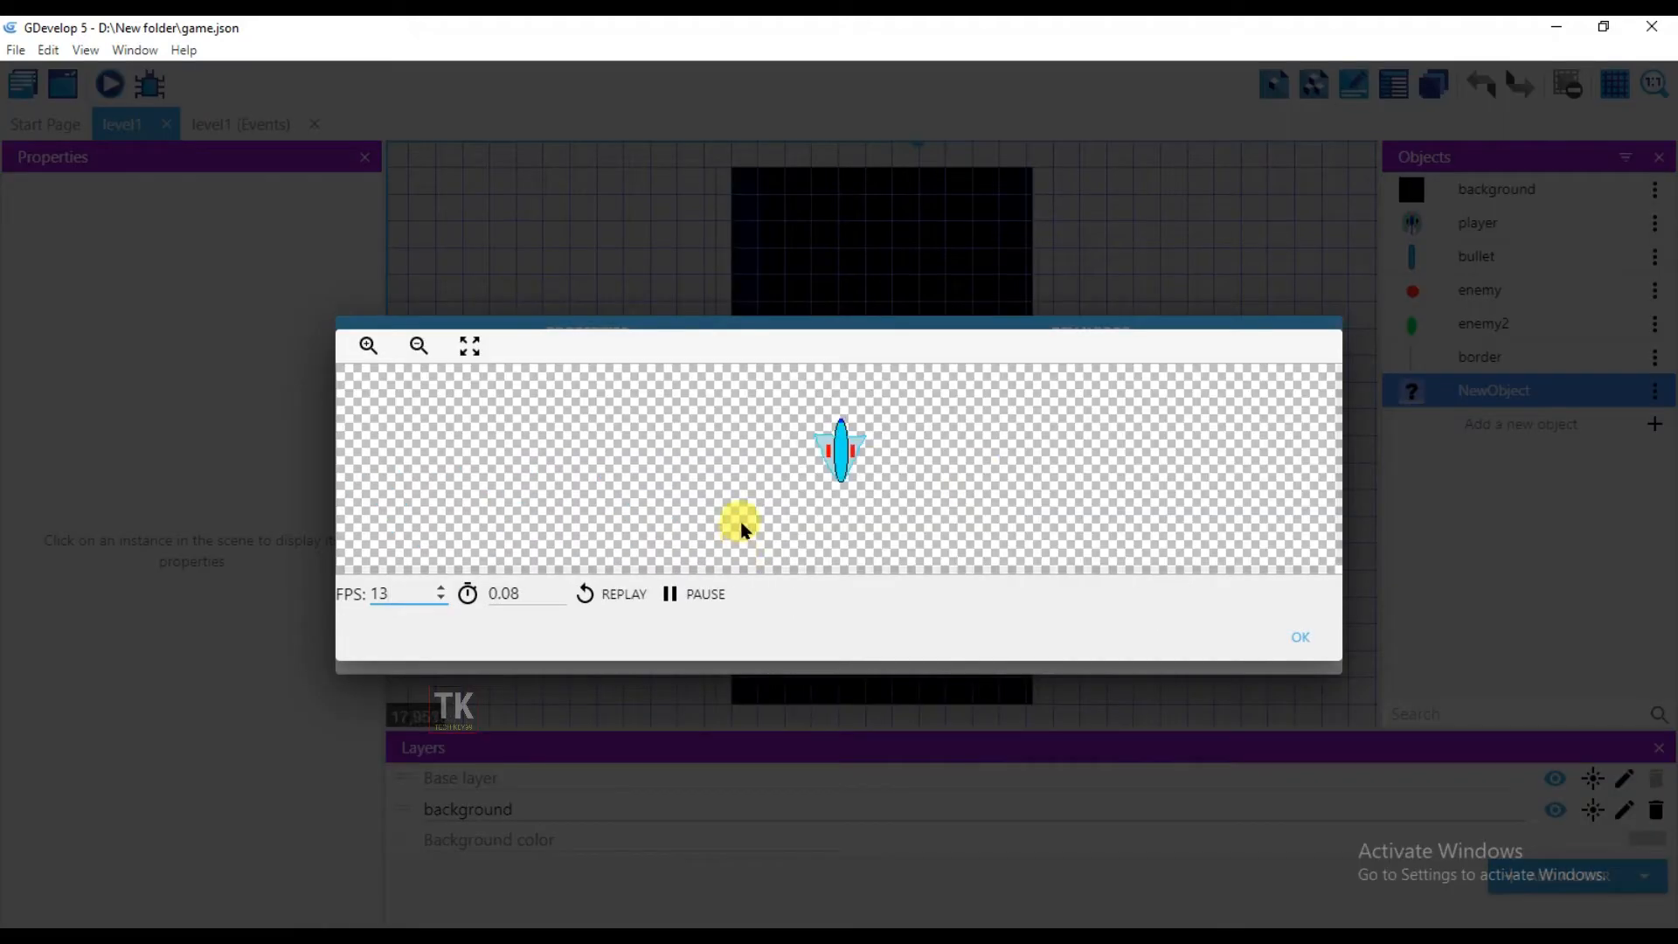
# Step: Set enemy3's animation timing to 0.0526 seconds per frame and apply the object
pyautogui.click(437, 588)
pyautogui.click(437, 589)
pyautogui.click(437, 589)
pyautogui.click(437, 588)
pyautogui.click(437, 588)
pyautogui.click(437, 588)
pyautogui.click(1277, 651)
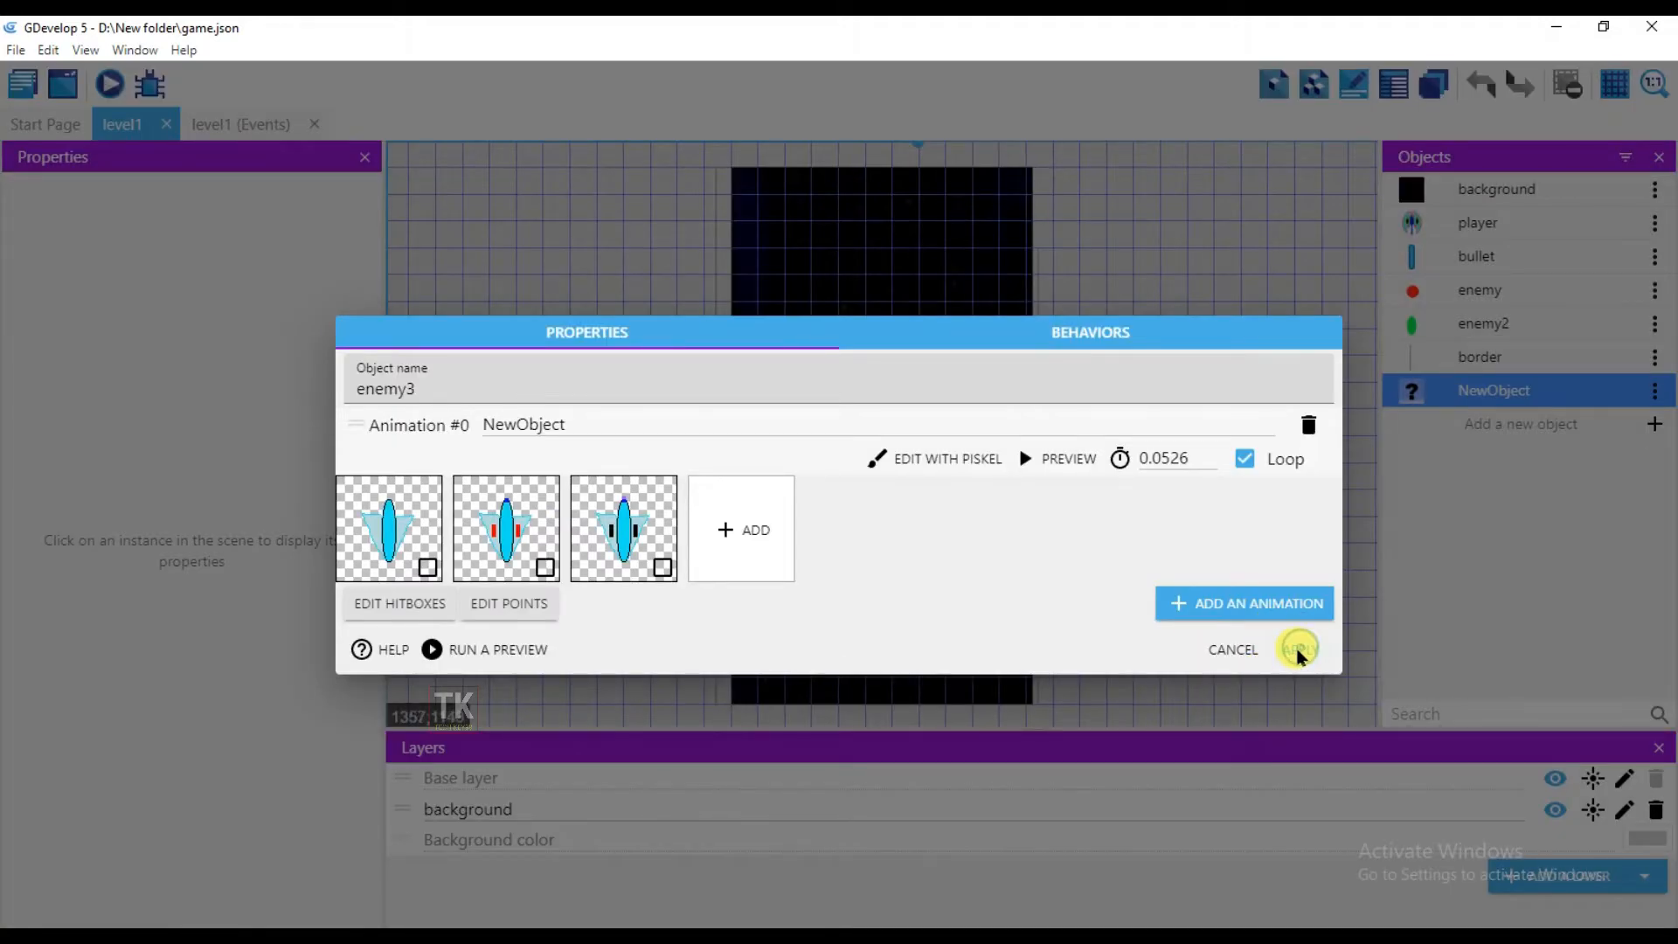
pyautogui.click(1311, 650)
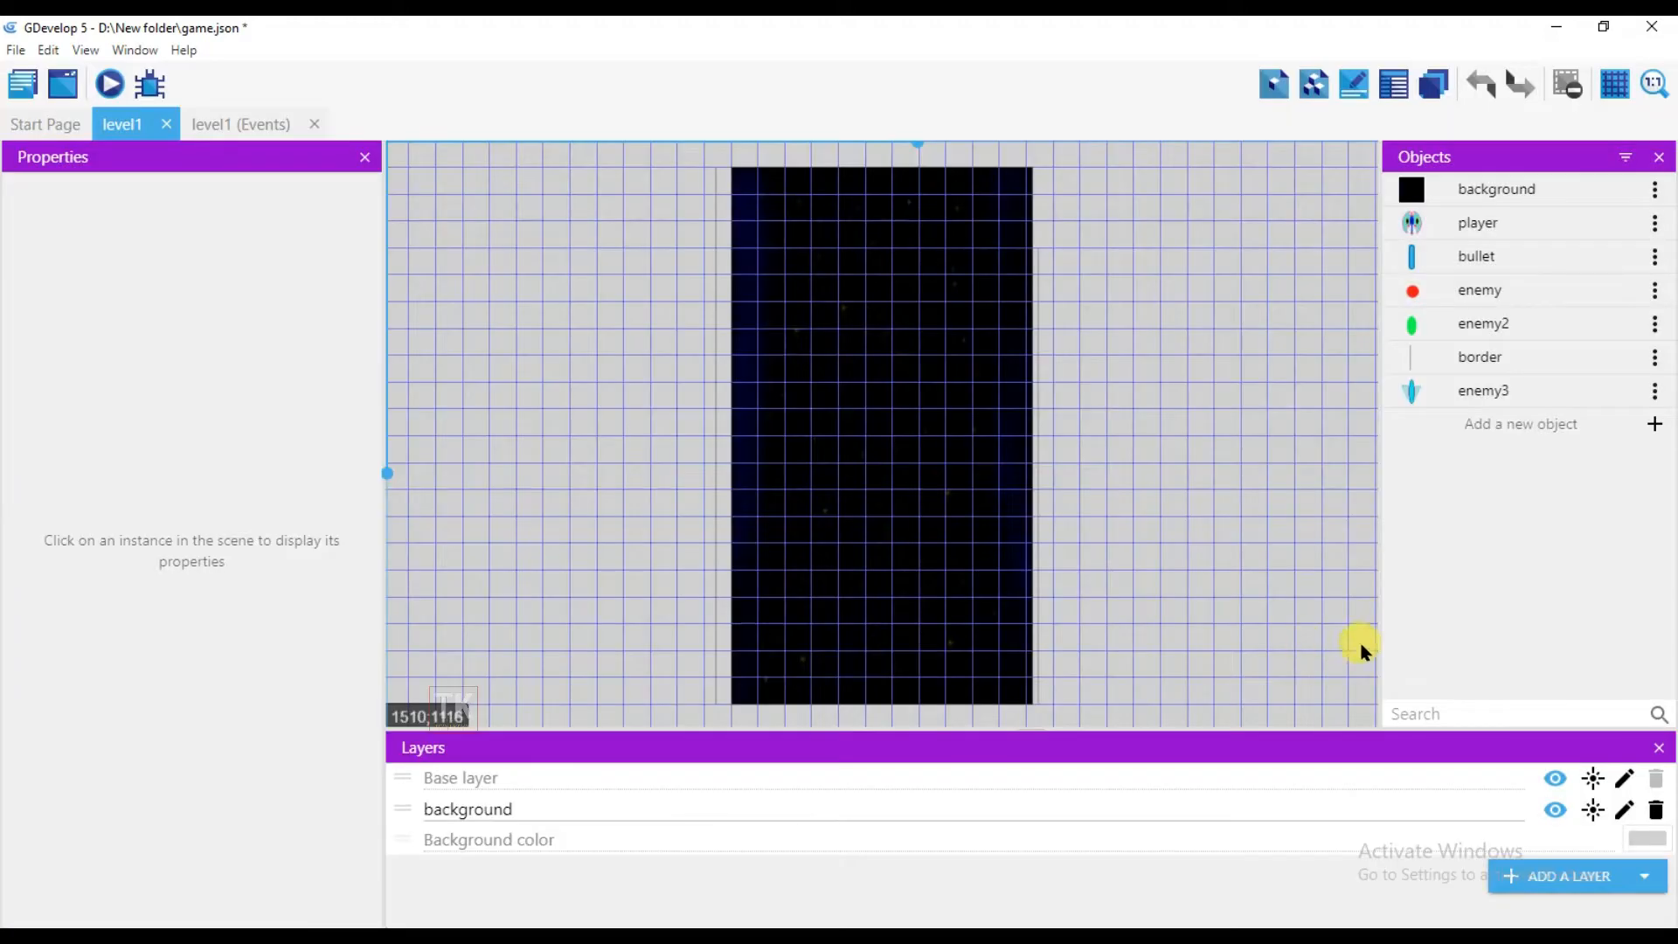
# Step: Create a new sprite object named enemy4 and give it an empty animation
pyautogui.click(1606, 427)
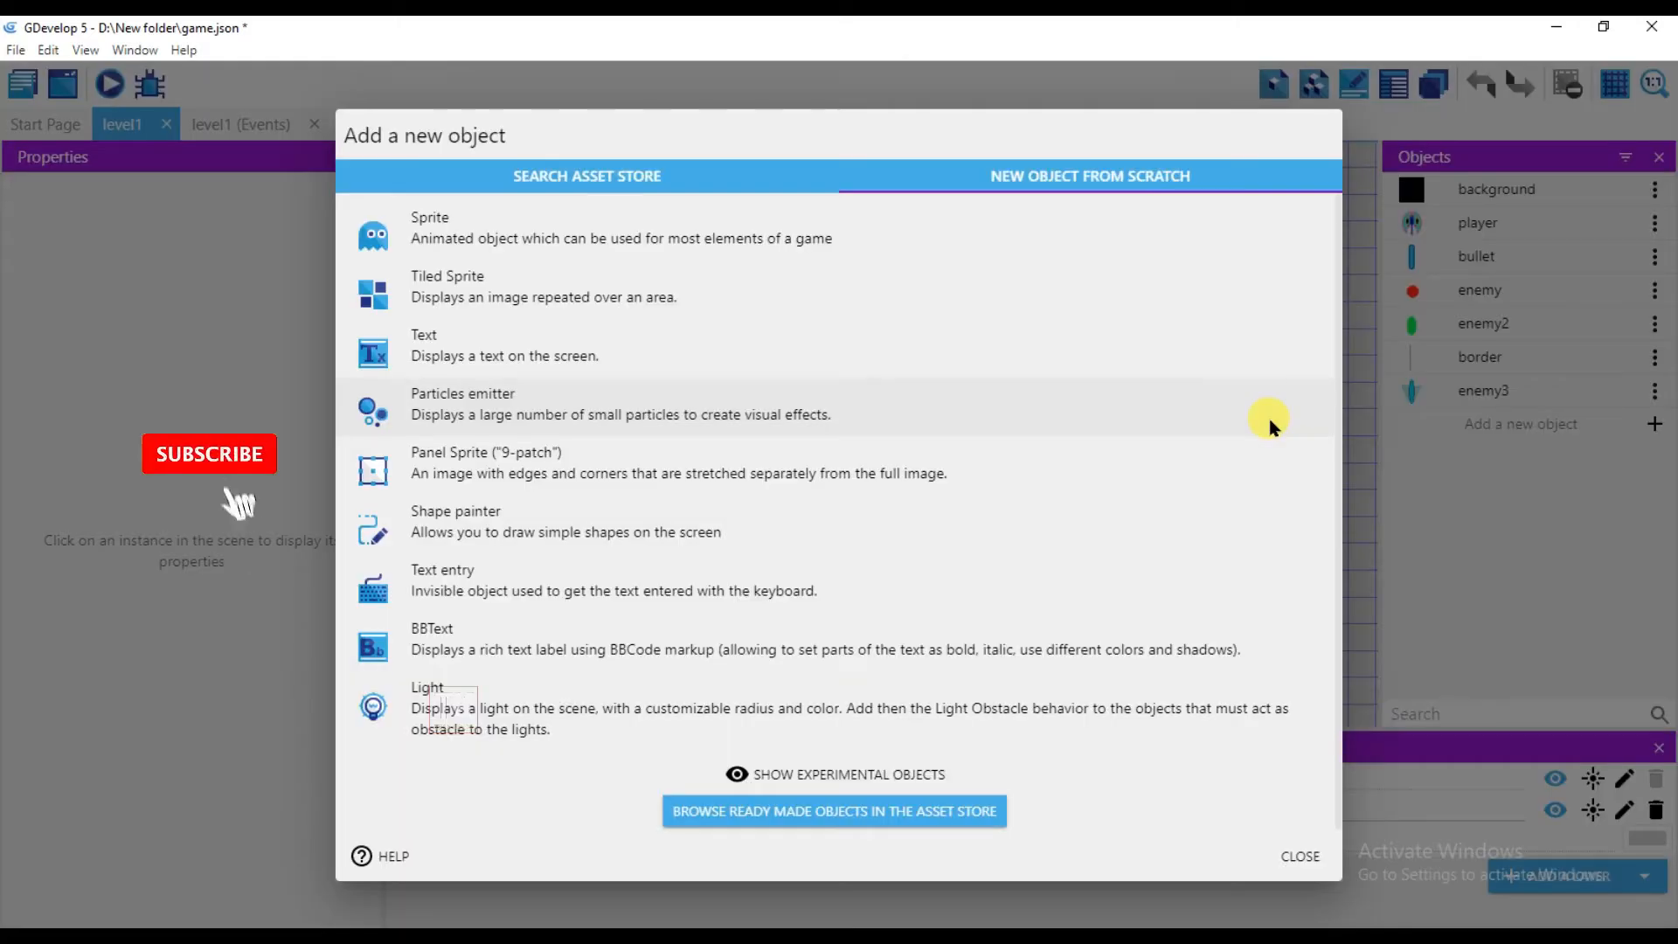
pyautogui.click(577, 232)
pyautogui.moveTo(472, 458); pyautogui.dragTo(351, 451)
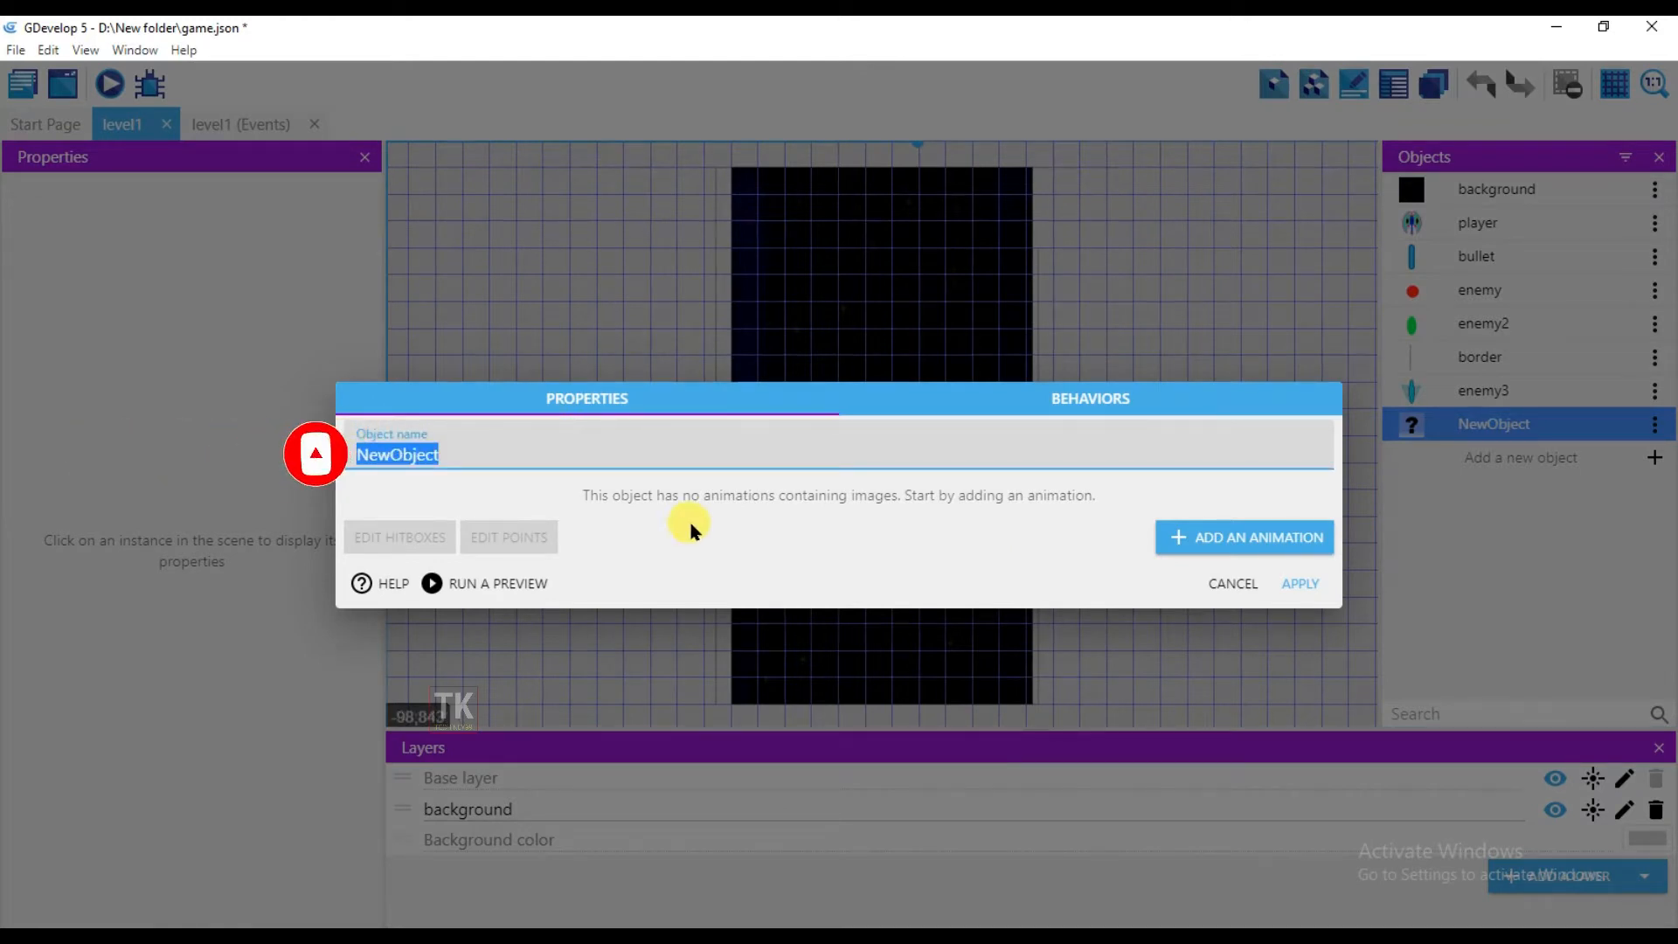
pyautogui.write('enemy4')
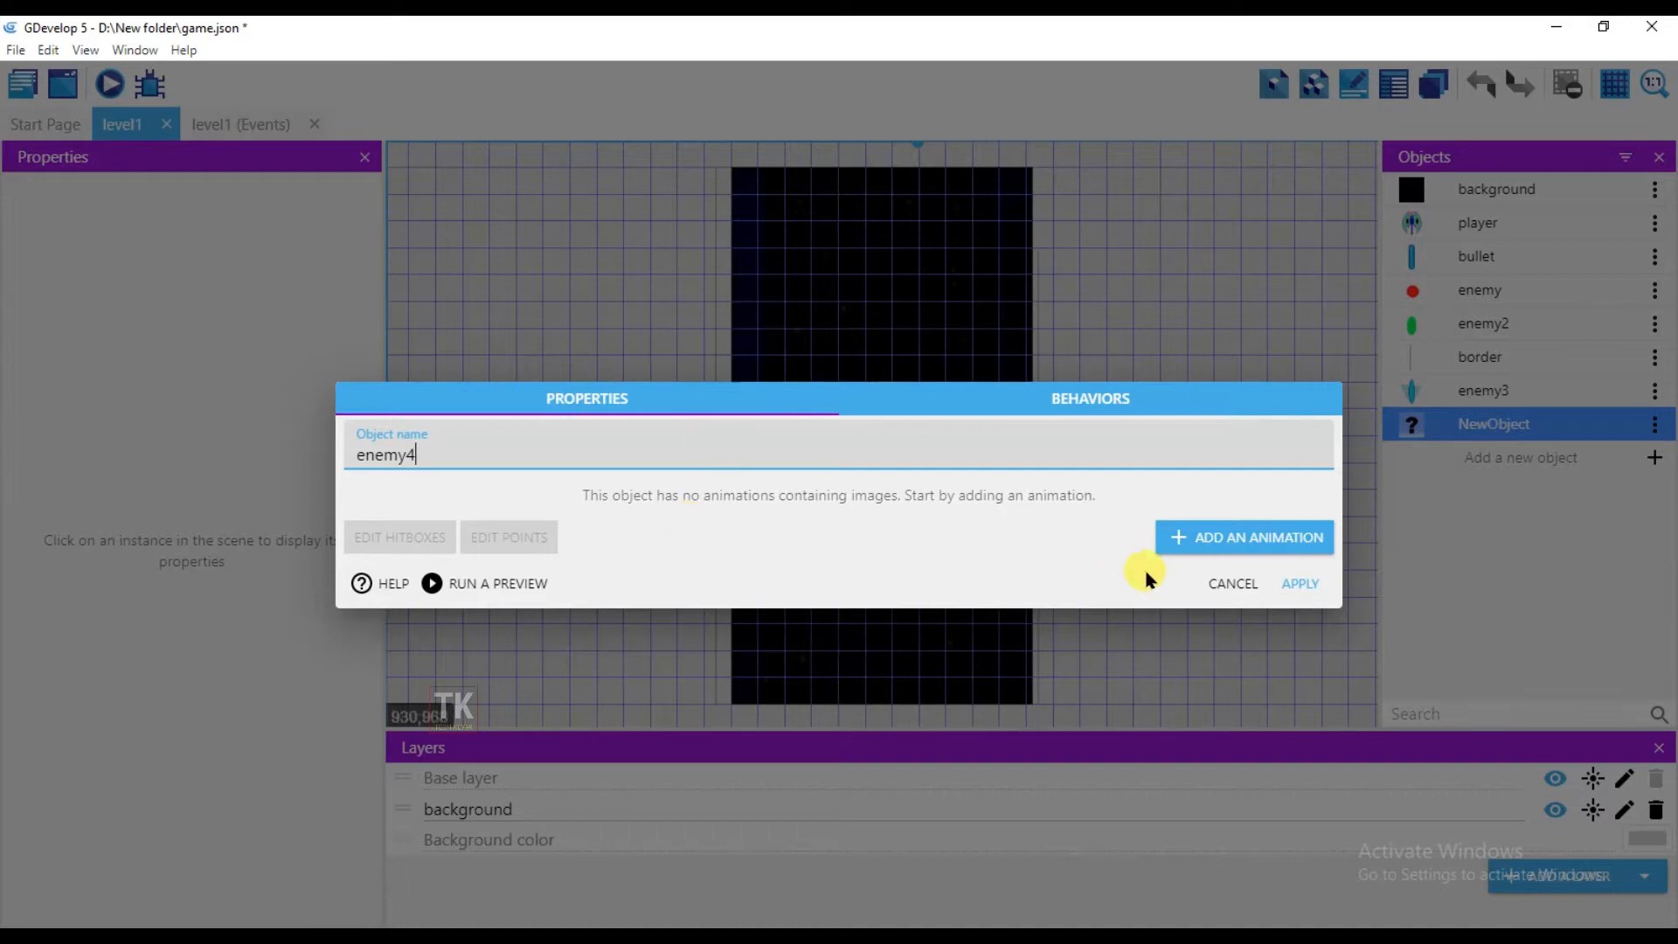
pyautogui.click(1245, 540)
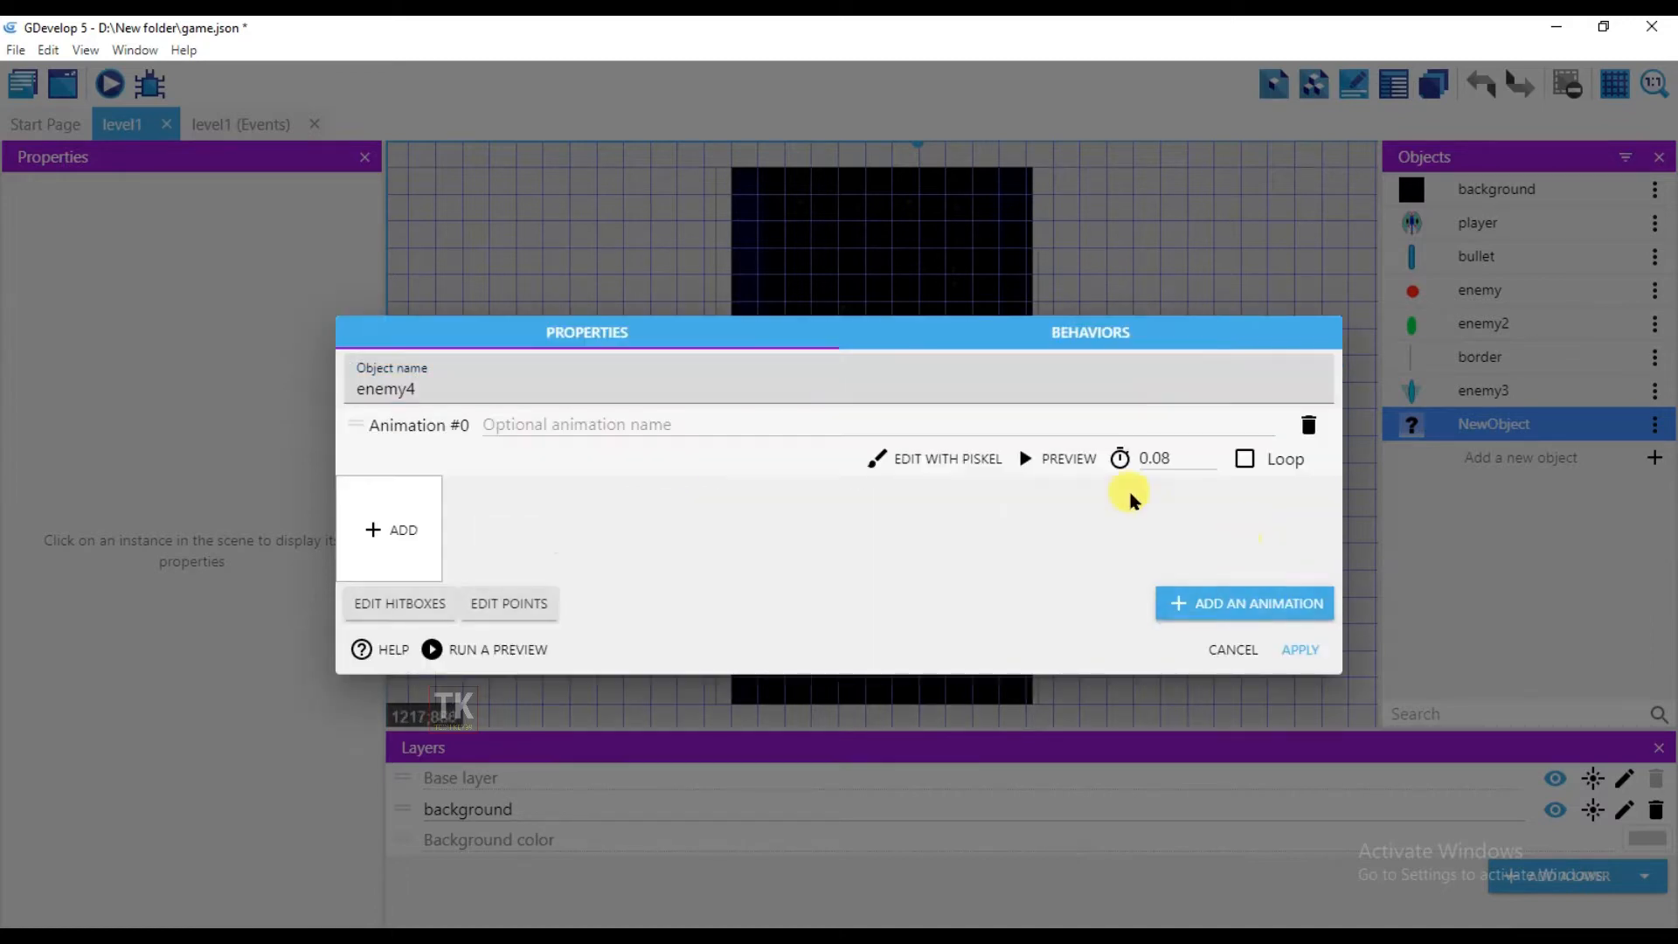
# Step: Open enemy4's animation in Piskel and resize the canvas to 100 by 100 px
pyautogui.click(952, 459)
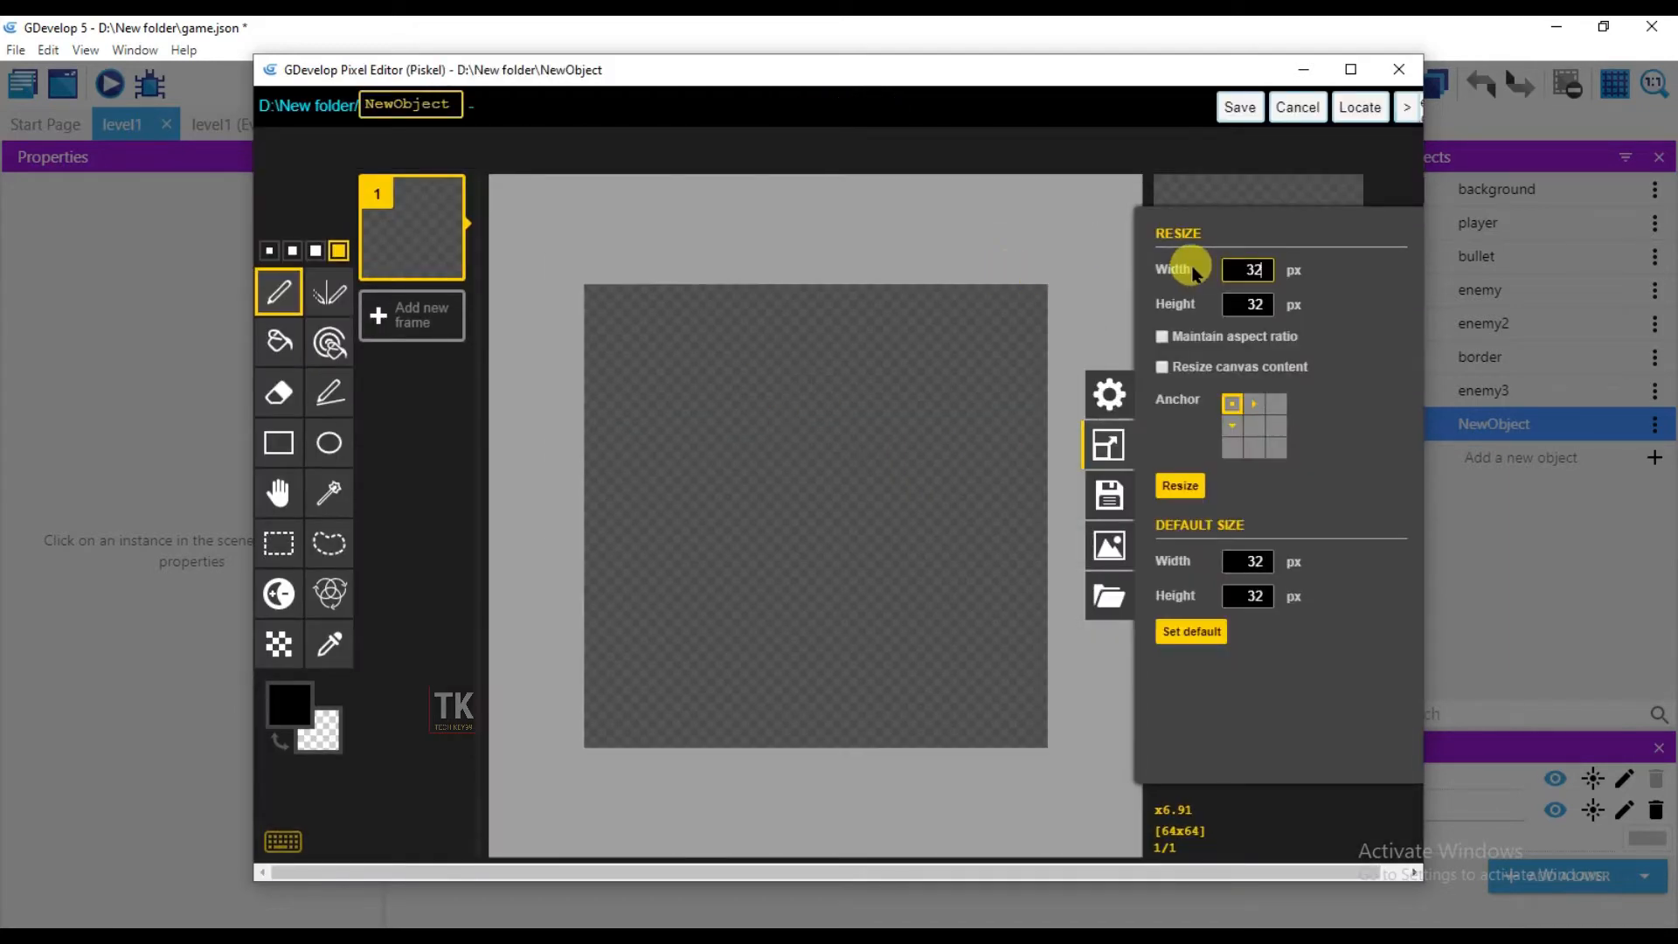
pyautogui.press('BackSpace')
pyautogui.press('BackSpace')
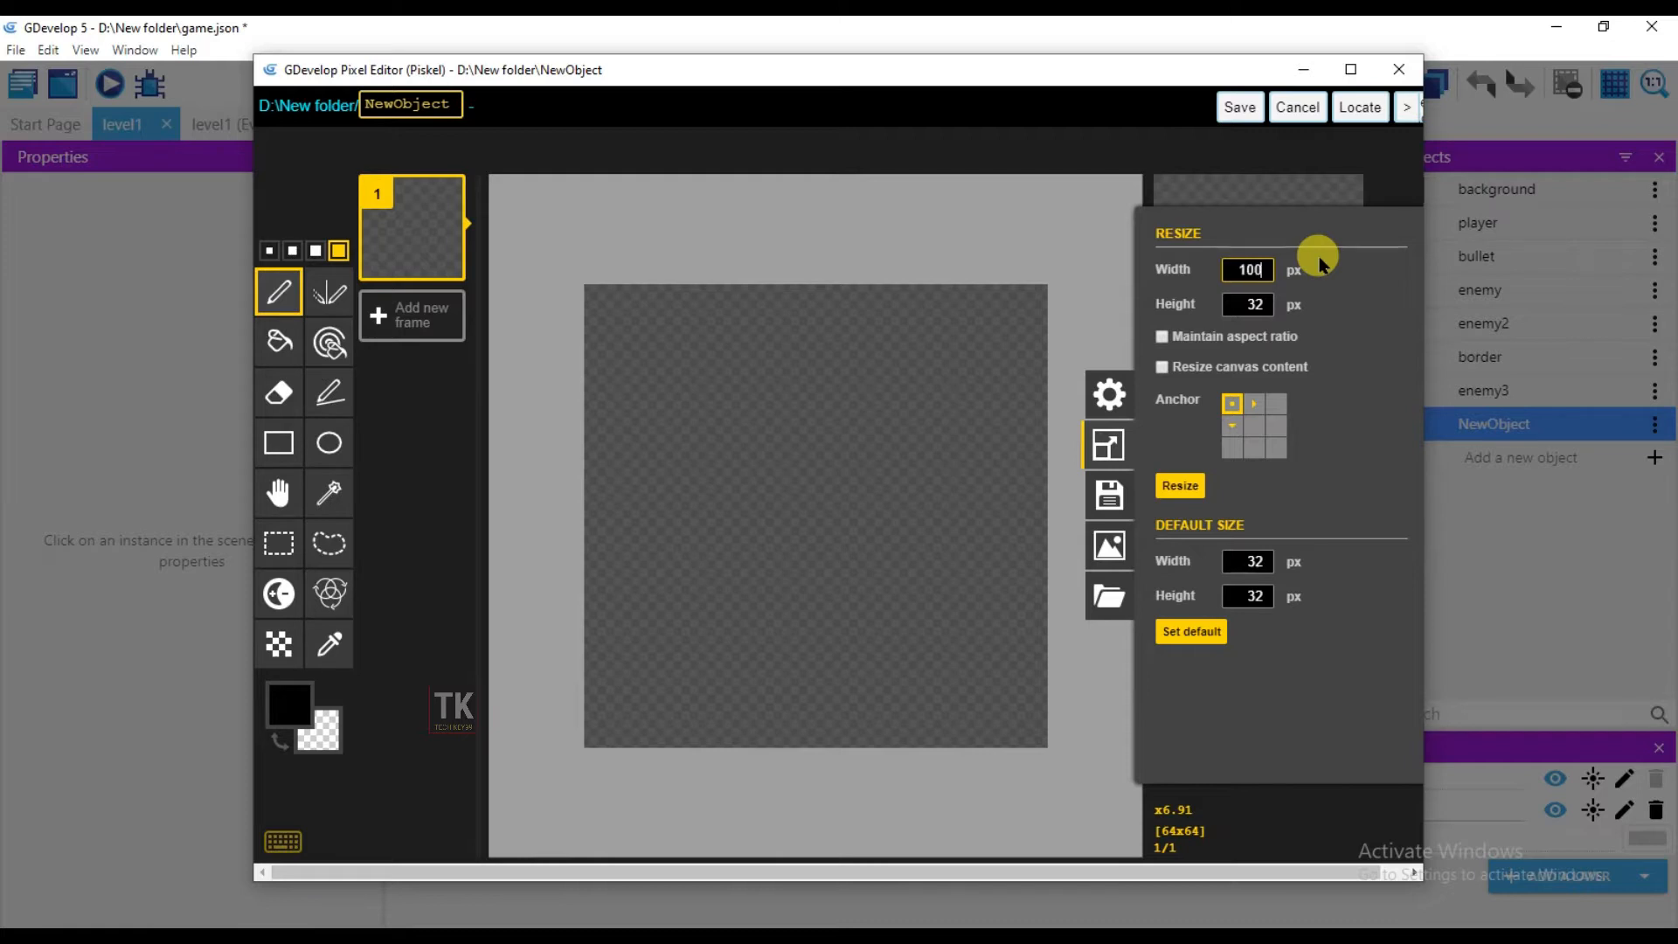
pyautogui.press('Tab')
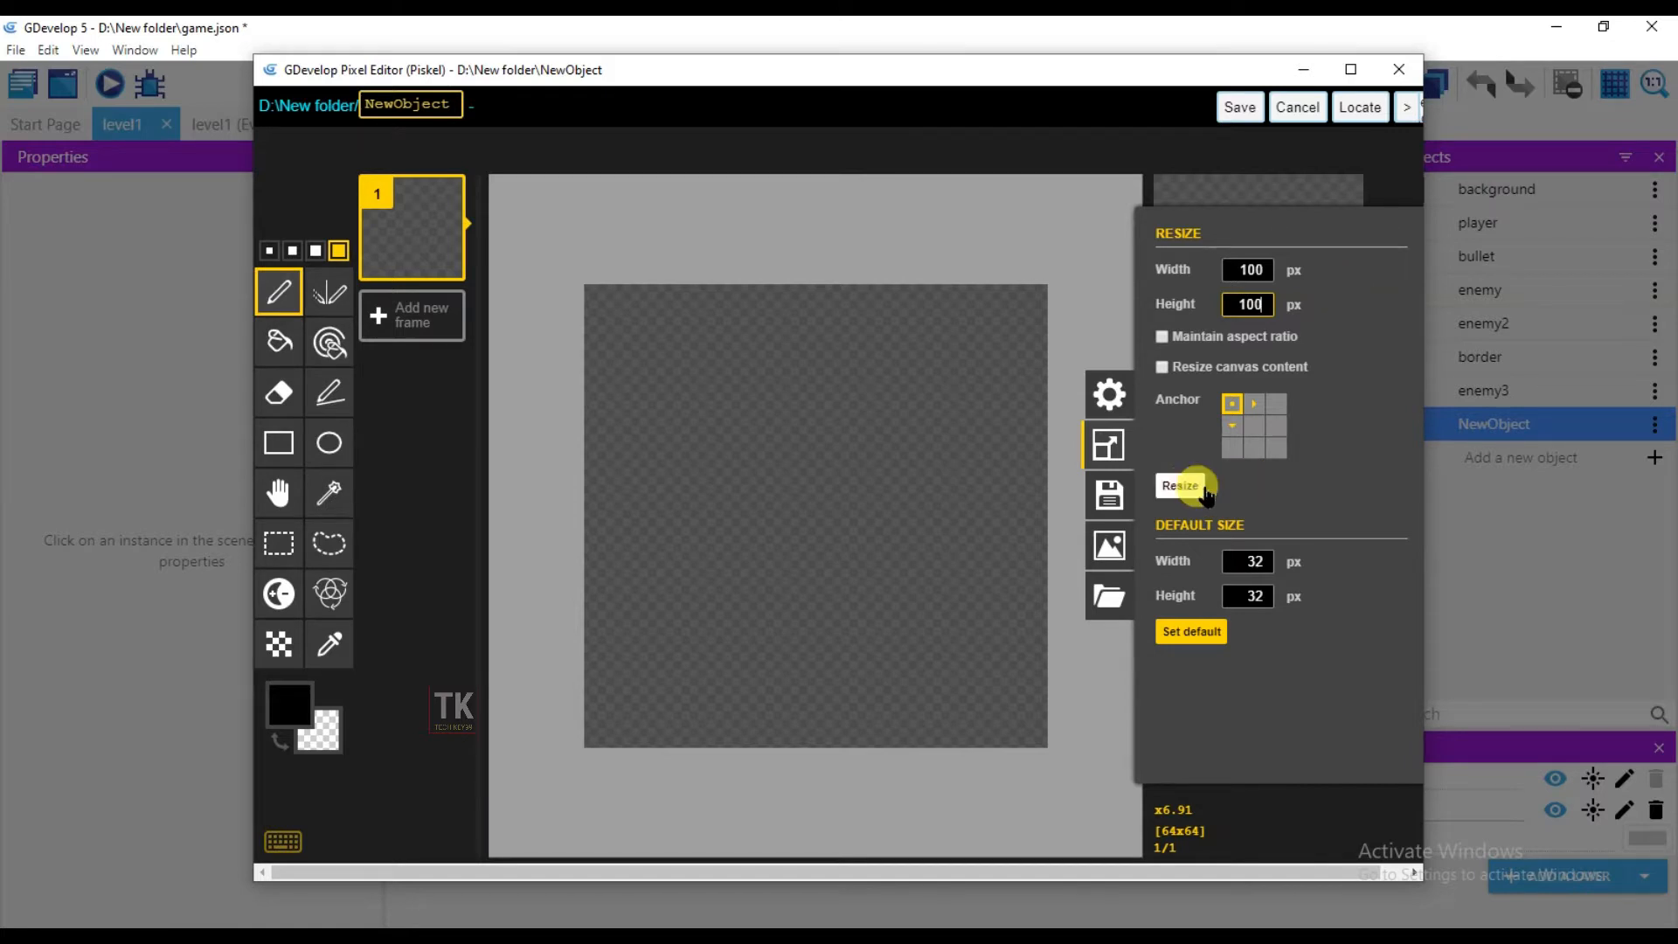
pyautogui.click(1187, 490)
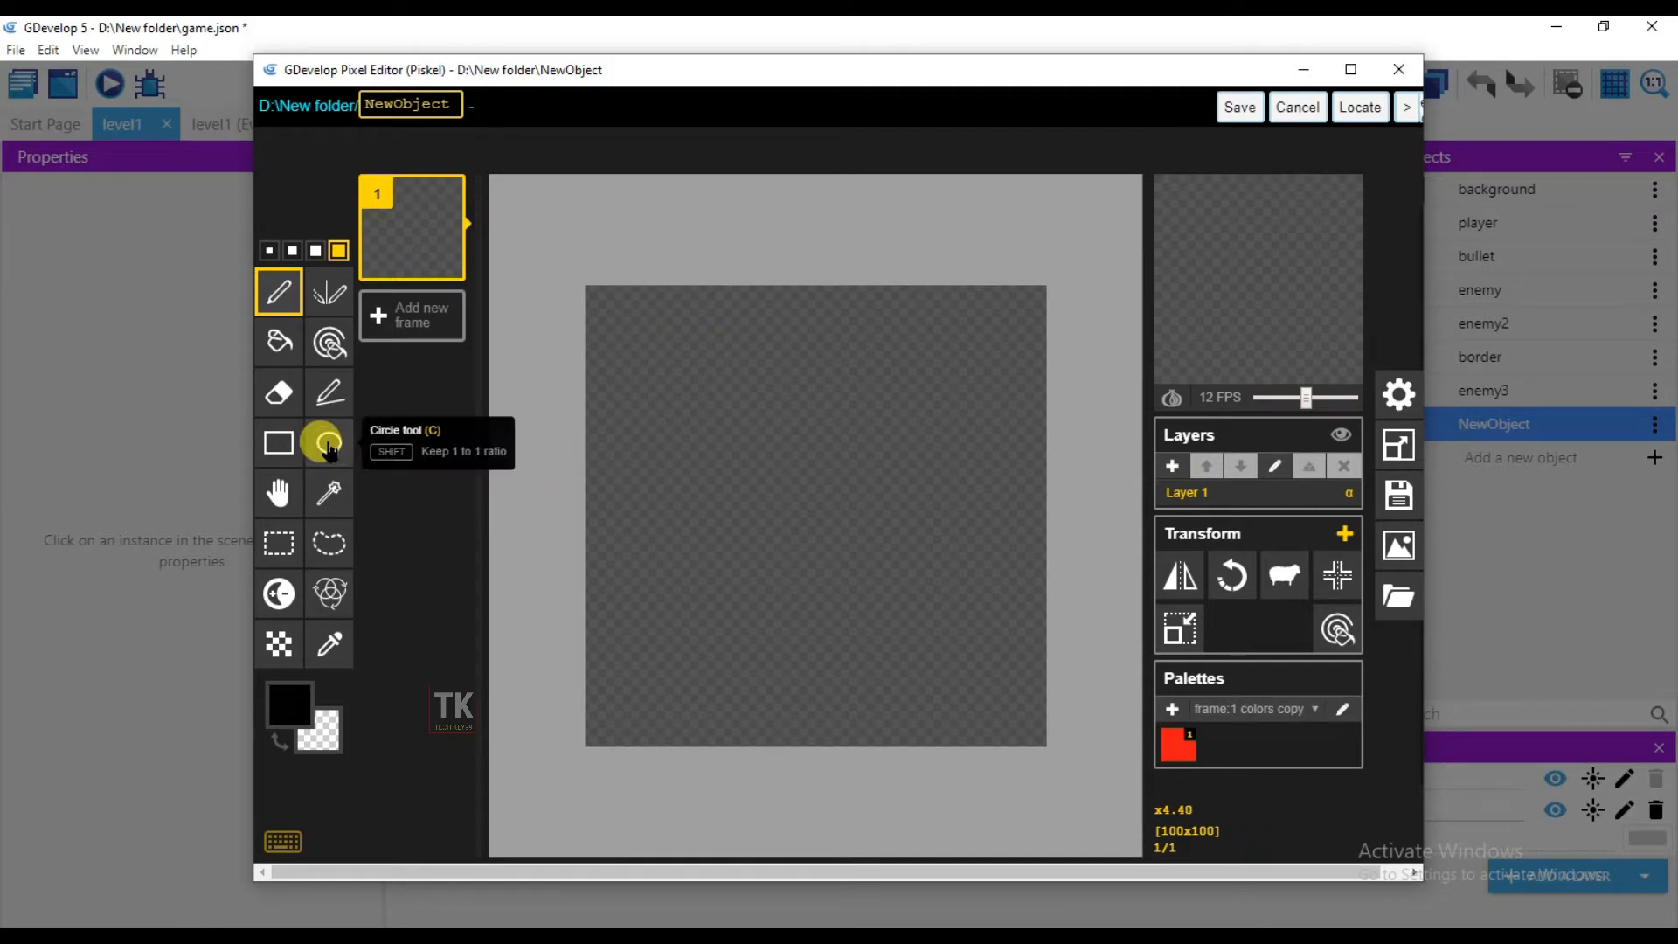
# Step: Draw a tall, narrow black ellipse with the thinnest pen as the fuselage and center it horizontally on the canvas
pyautogui.click(329, 444)
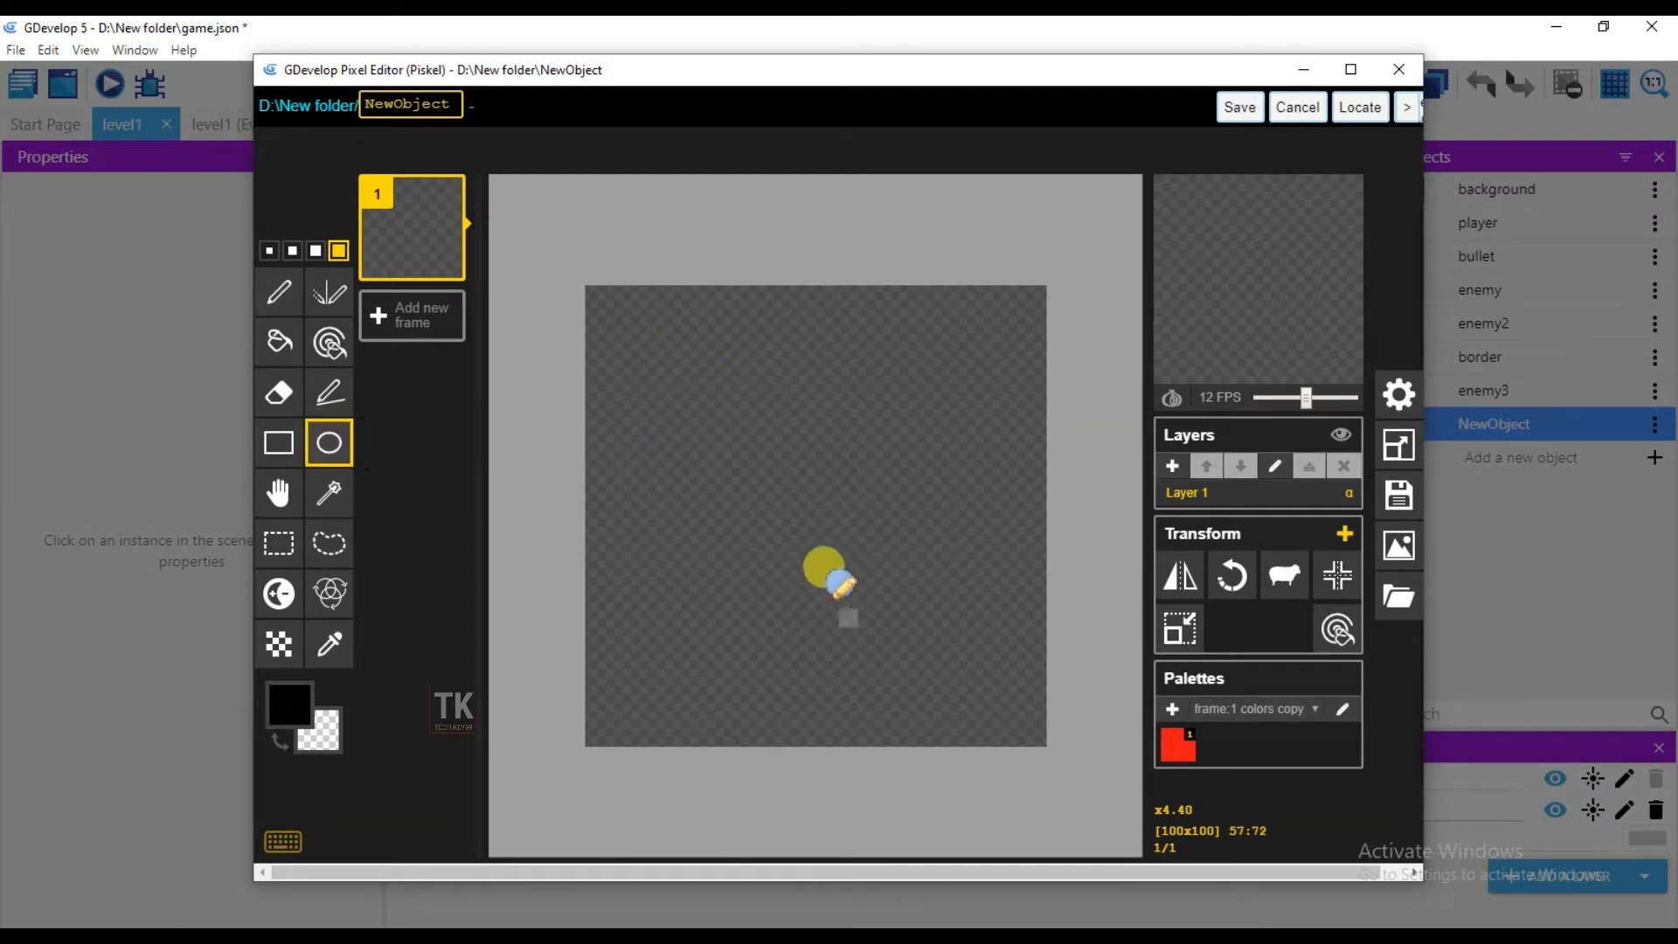
pyautogui.click(269, 251)
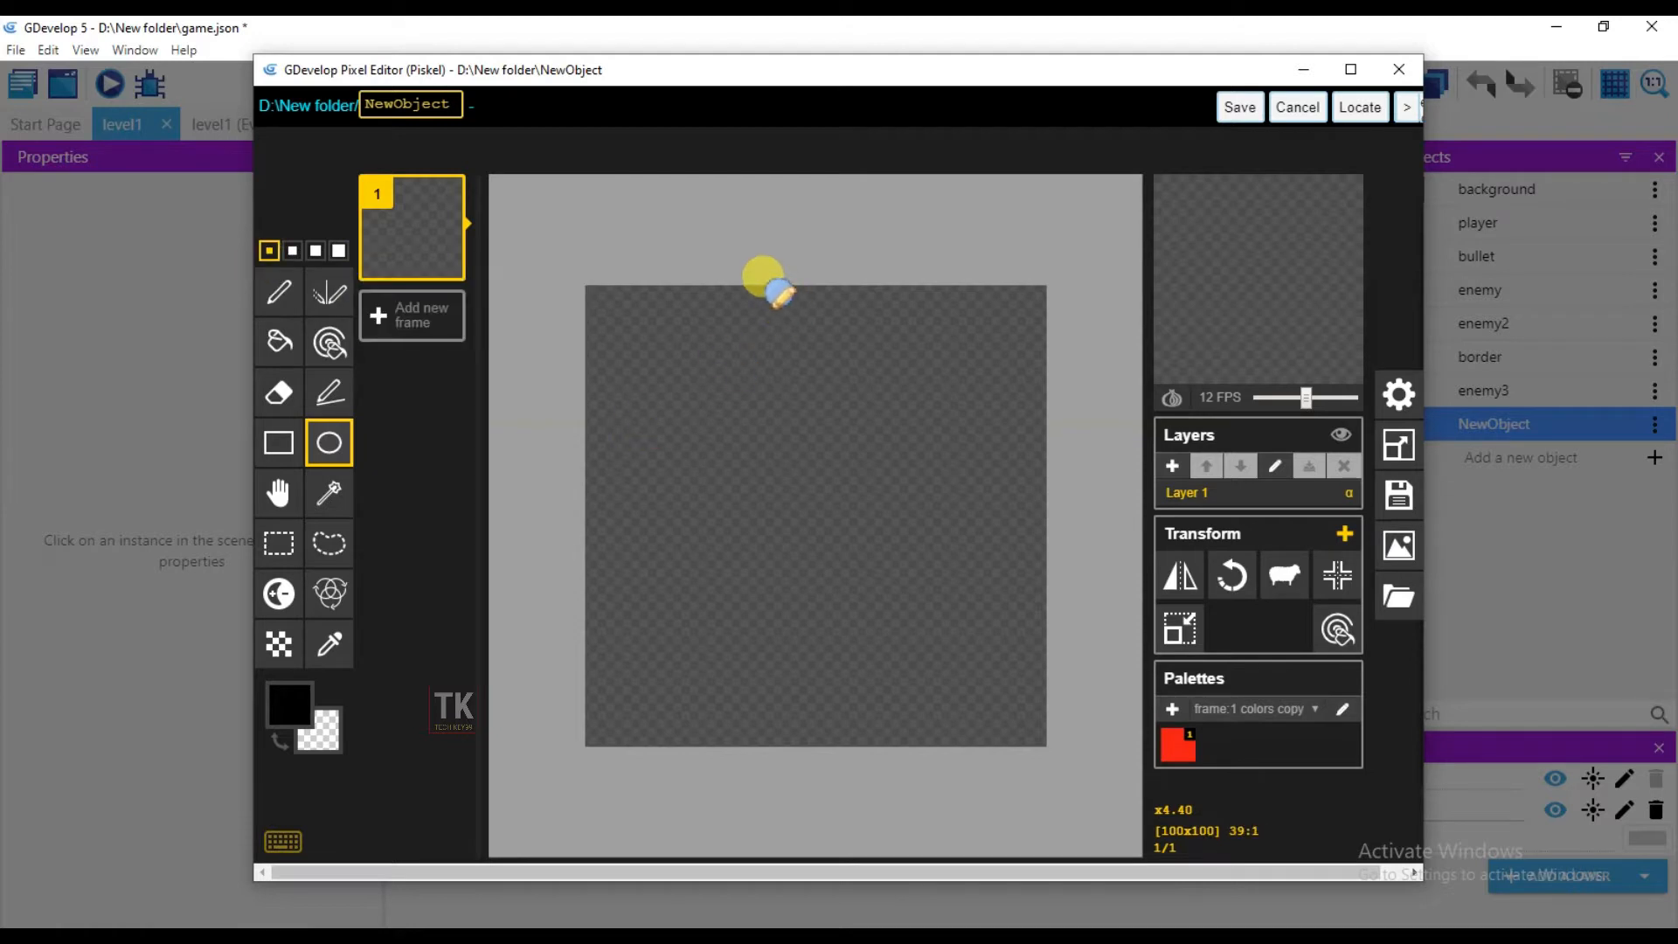
pyautogui.moveTo(768, 290); pyautogui.dragTo(839, 733)
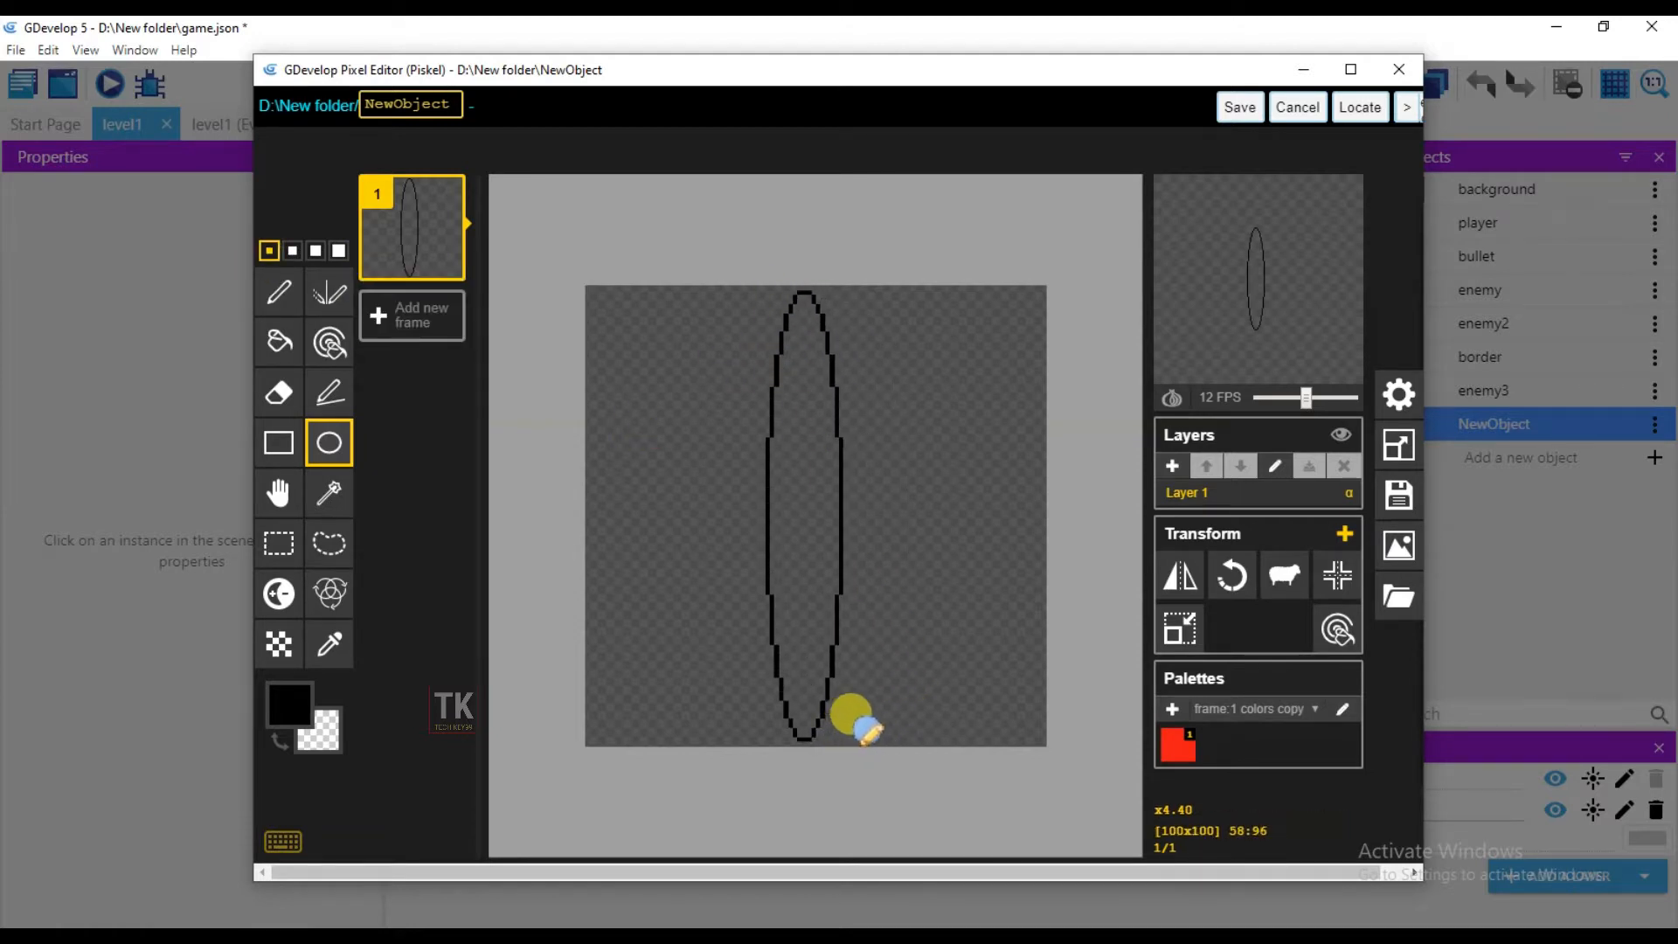
pyautogui.click(282, 492)
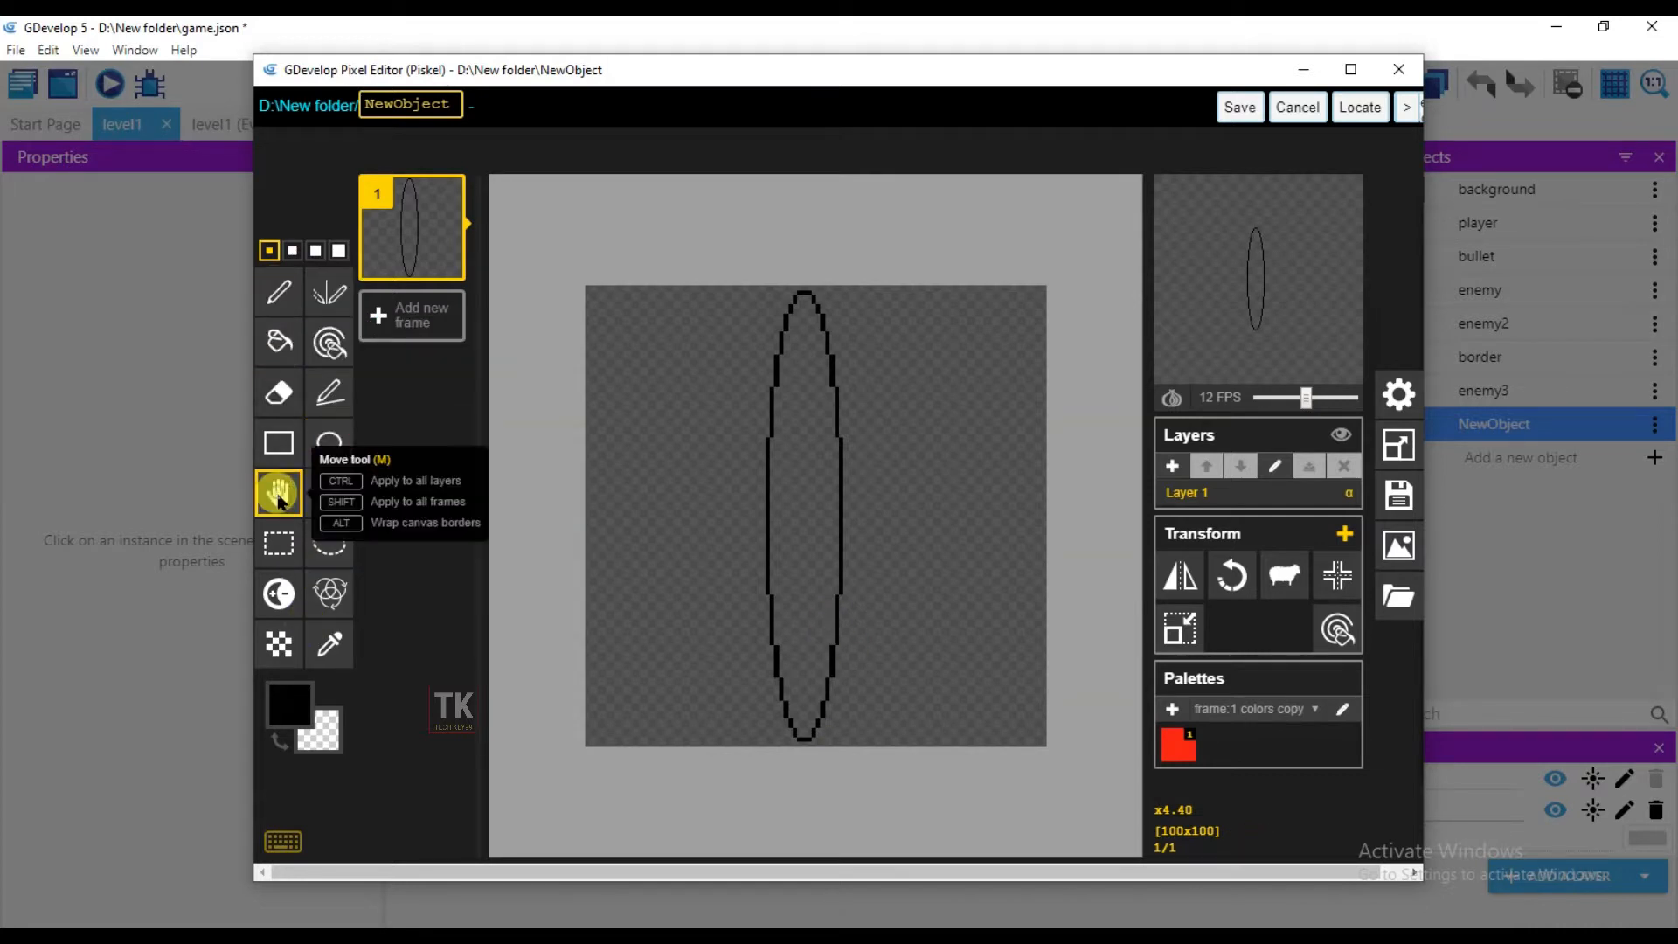
pyautogui.moveTo(798, 509); pyautogui.dragTo(811, 511)
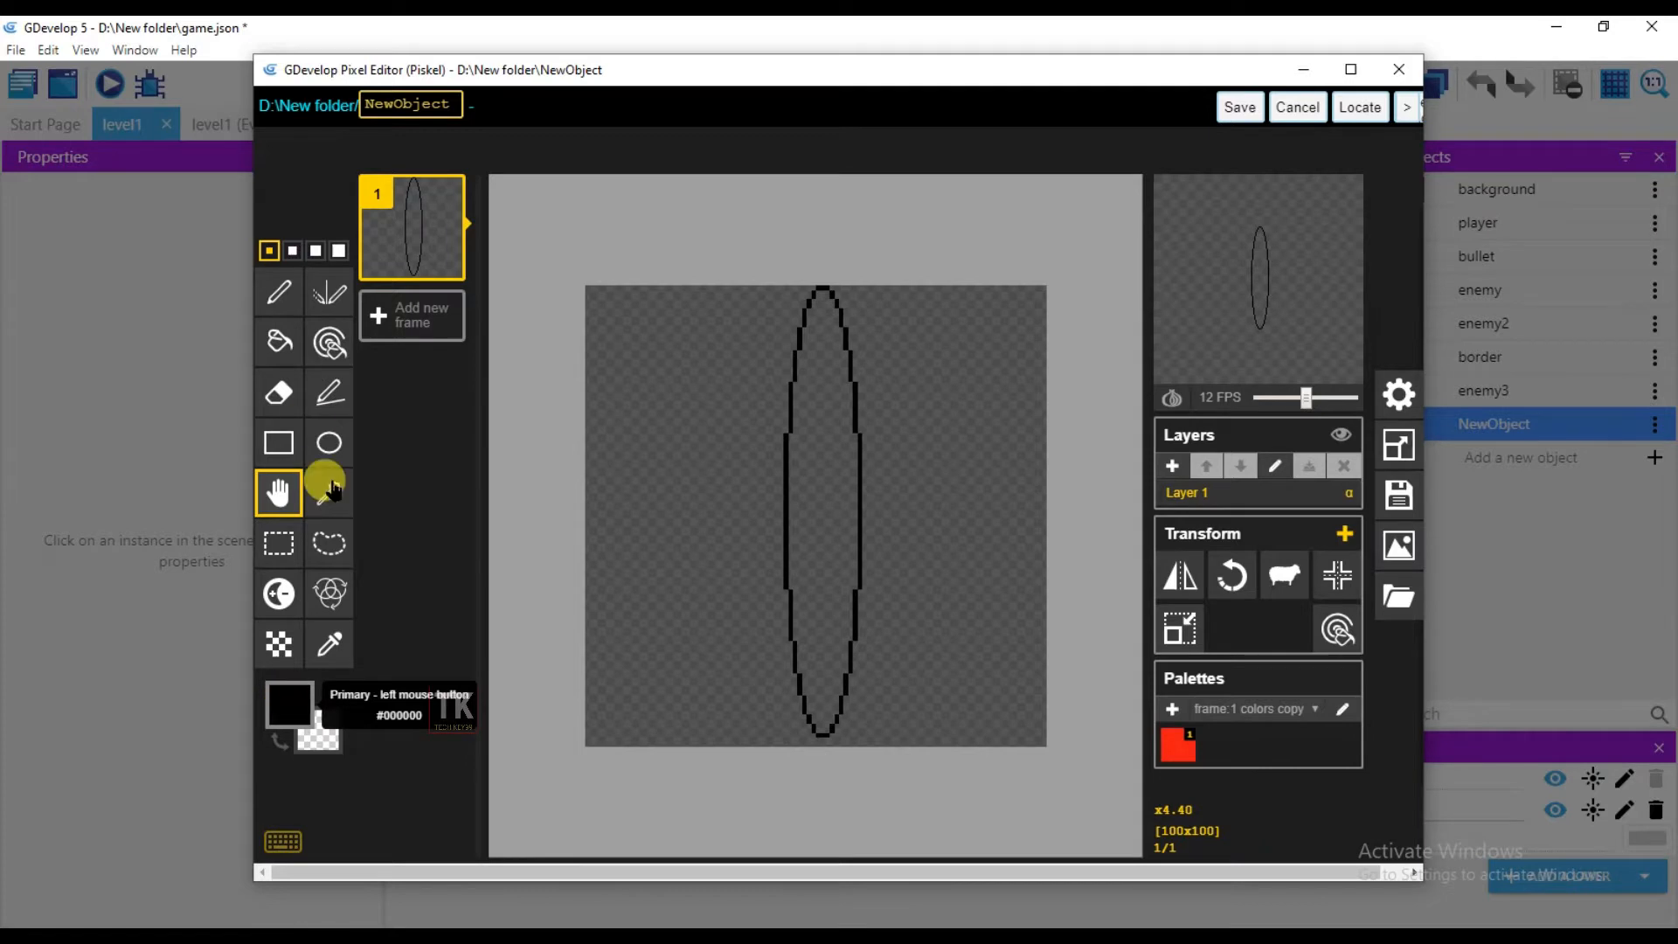
# Step: Outline swept wings on both sides of the fuselage in black, add a tail band and round the right wing's tip
pyautogui.click(278, 291)
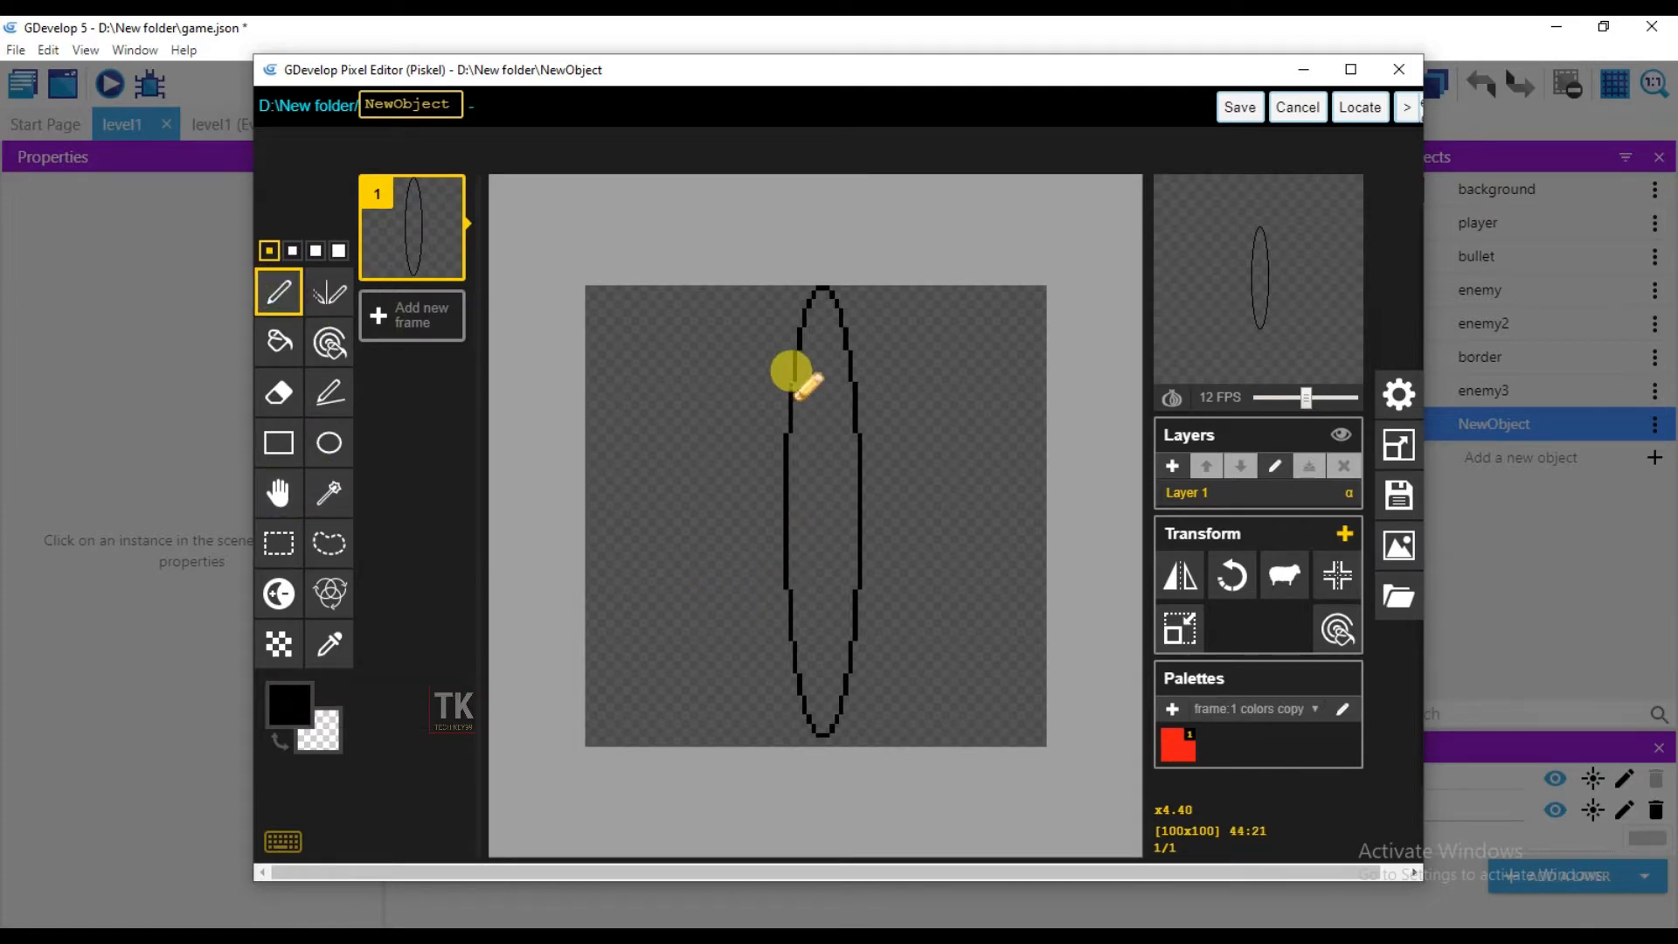
pyautogui.moveTo(791, 371)
pyautogui.mouseDown()
pyautogui.moveTo(626, 570)
pyautogui.moveTo(791, 609)
pyautogui.mouseUp()
pyautogui.moveTo(862, 375)
pyautogui.mouseDown()
pyautogui.moveTo(892, 460)
pyautogui.moveTo(976, 570)
pyautogui.moveTo(981, 618)
pyautogui.moveTo(858, 590)
pyautogui.mouseUp()
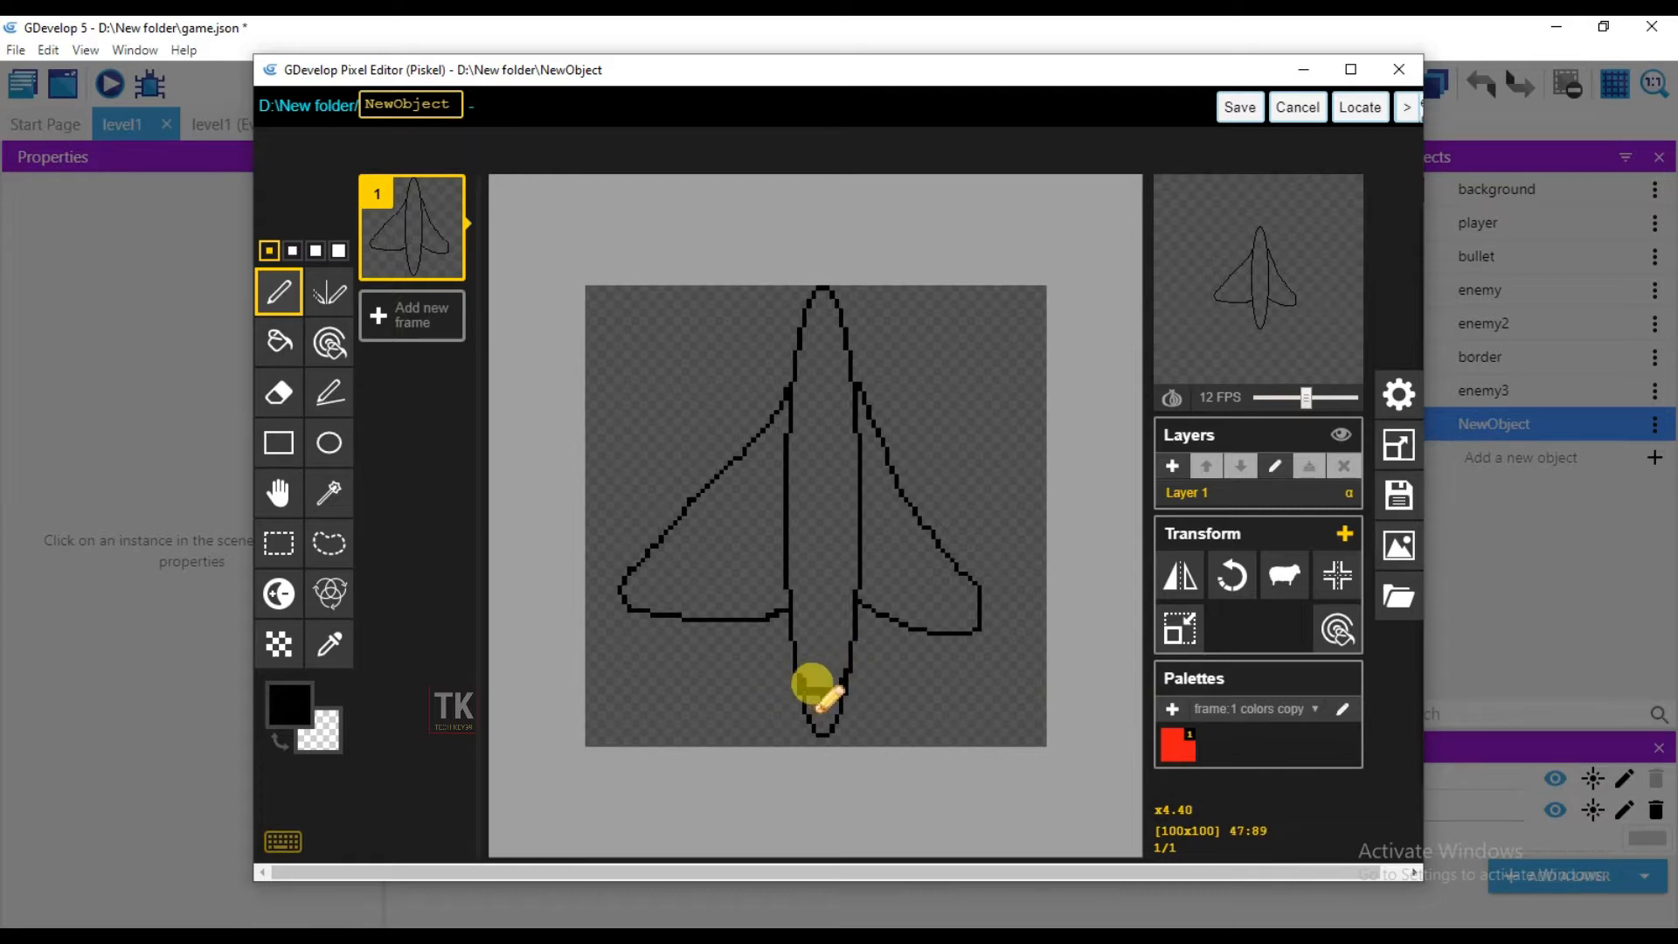
pyautogui.moveTo(818, 696); pyautogui.dragTo(848, 690)
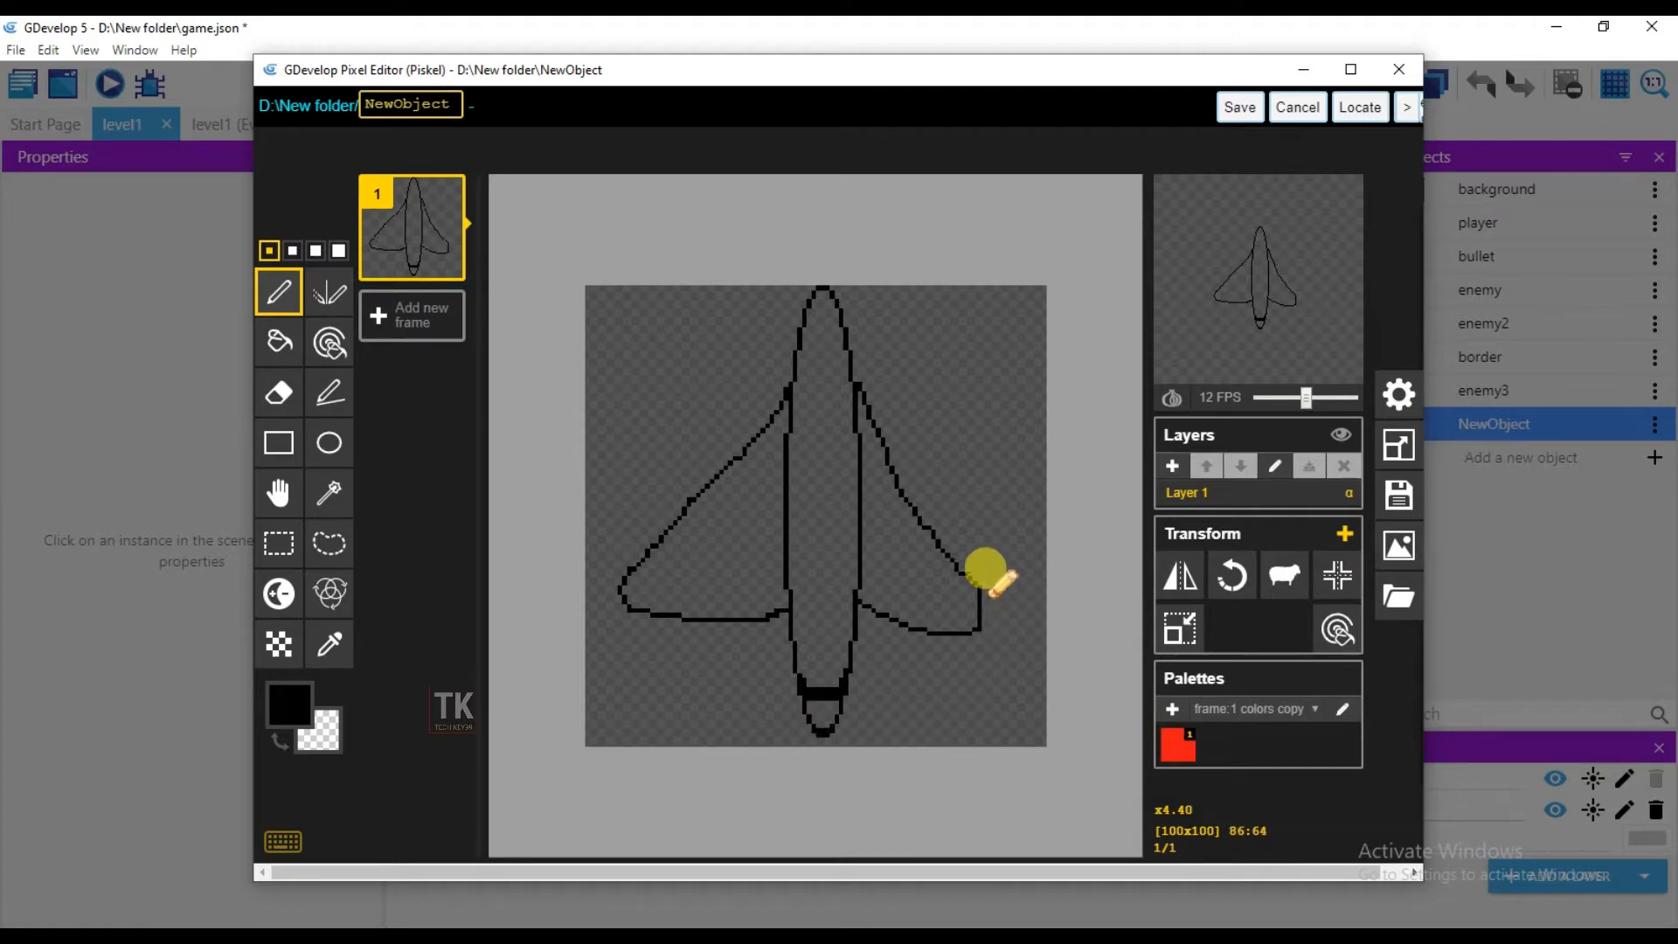
pyautogui.moveTo(980, 575)
pyautogui.mouseDown()
pyautogui.moveTo(996, 588)
pyautogui.moveTo(983, 631)
pyautogui.mouseUp()
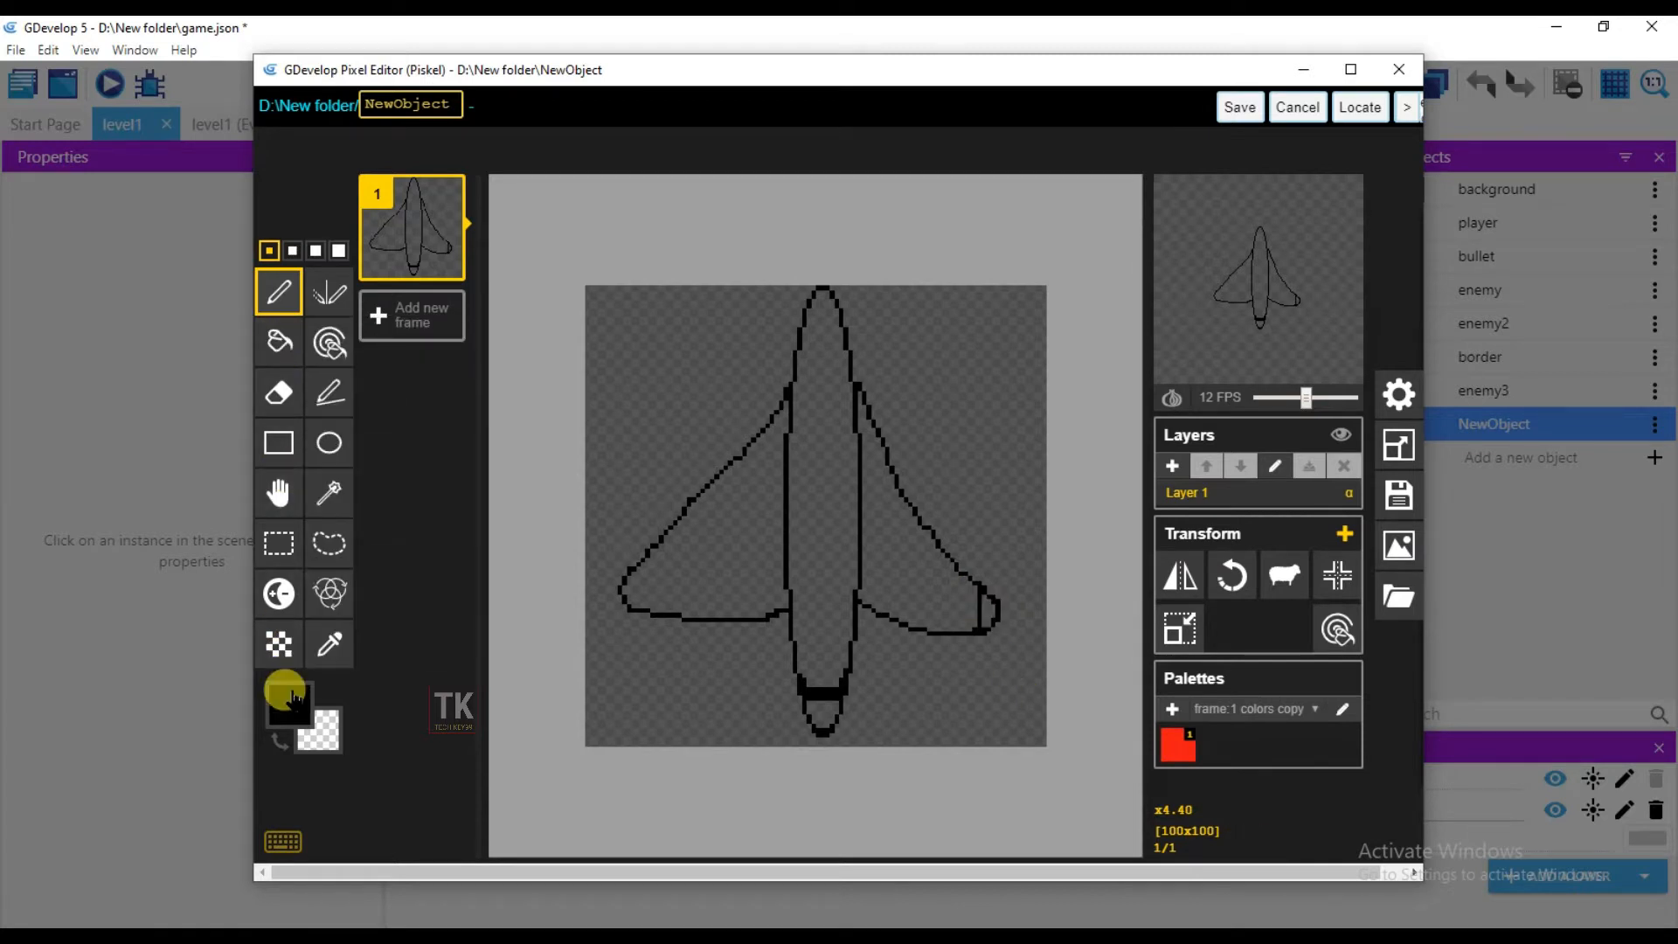
# Step: Erase the vertical line inside the right wing's tip with the transparent color, and set the pen to its largest size
pyautogui.click(295, 718)
pyautogui.click(288, 500)
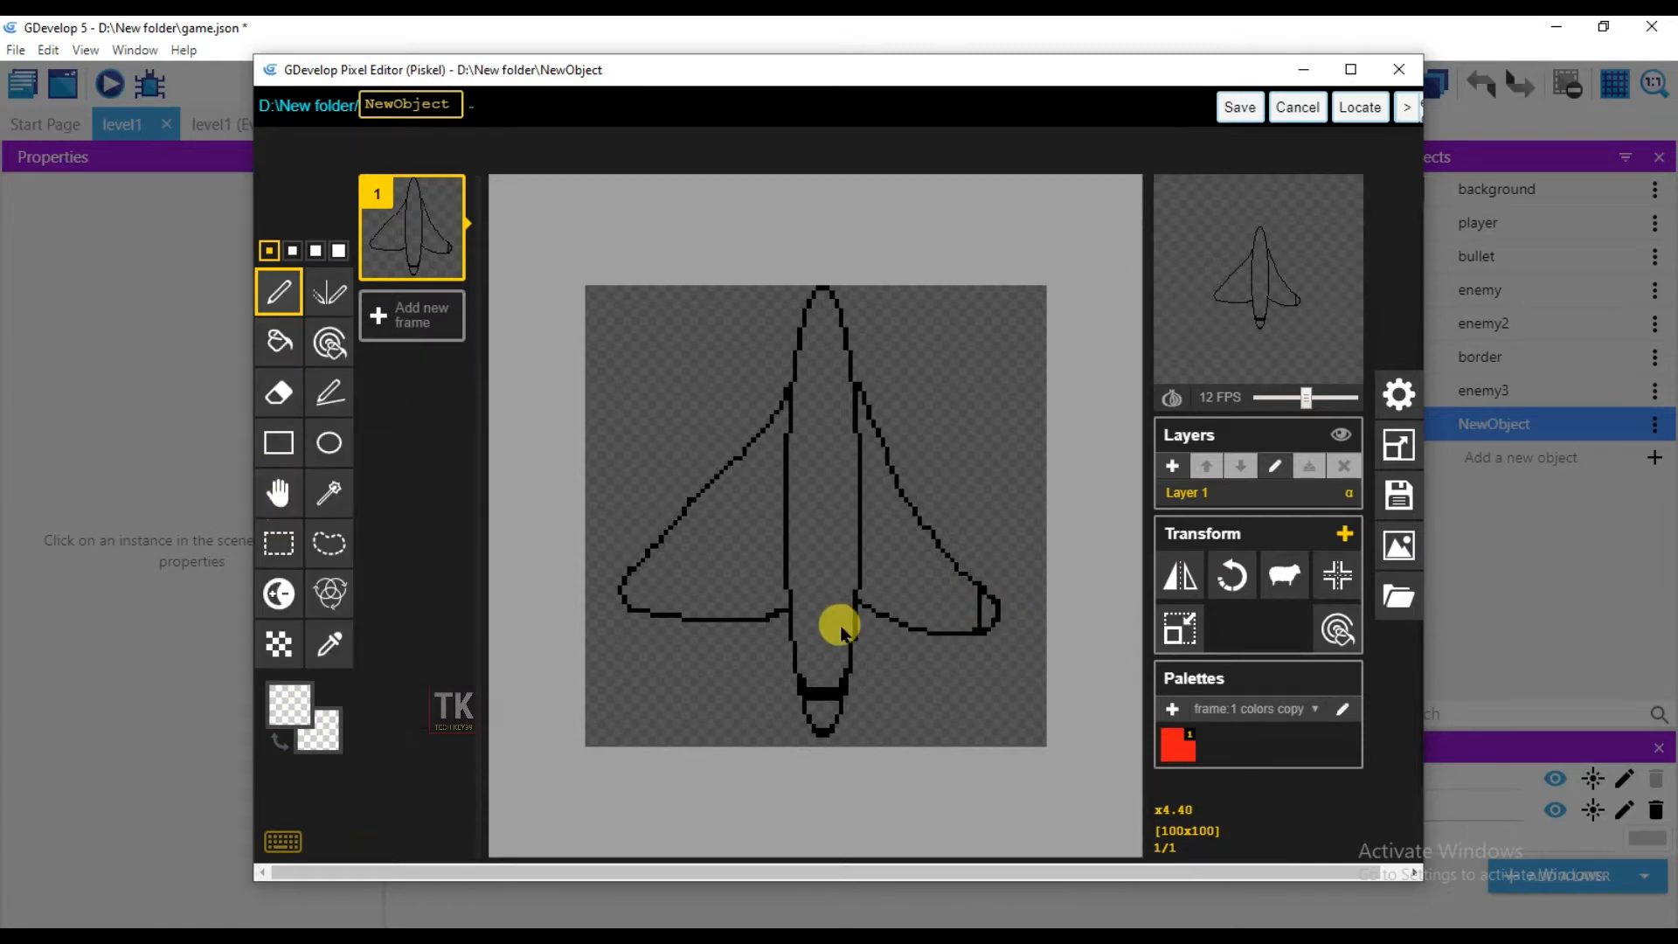
pyautogui.click(338, 251)
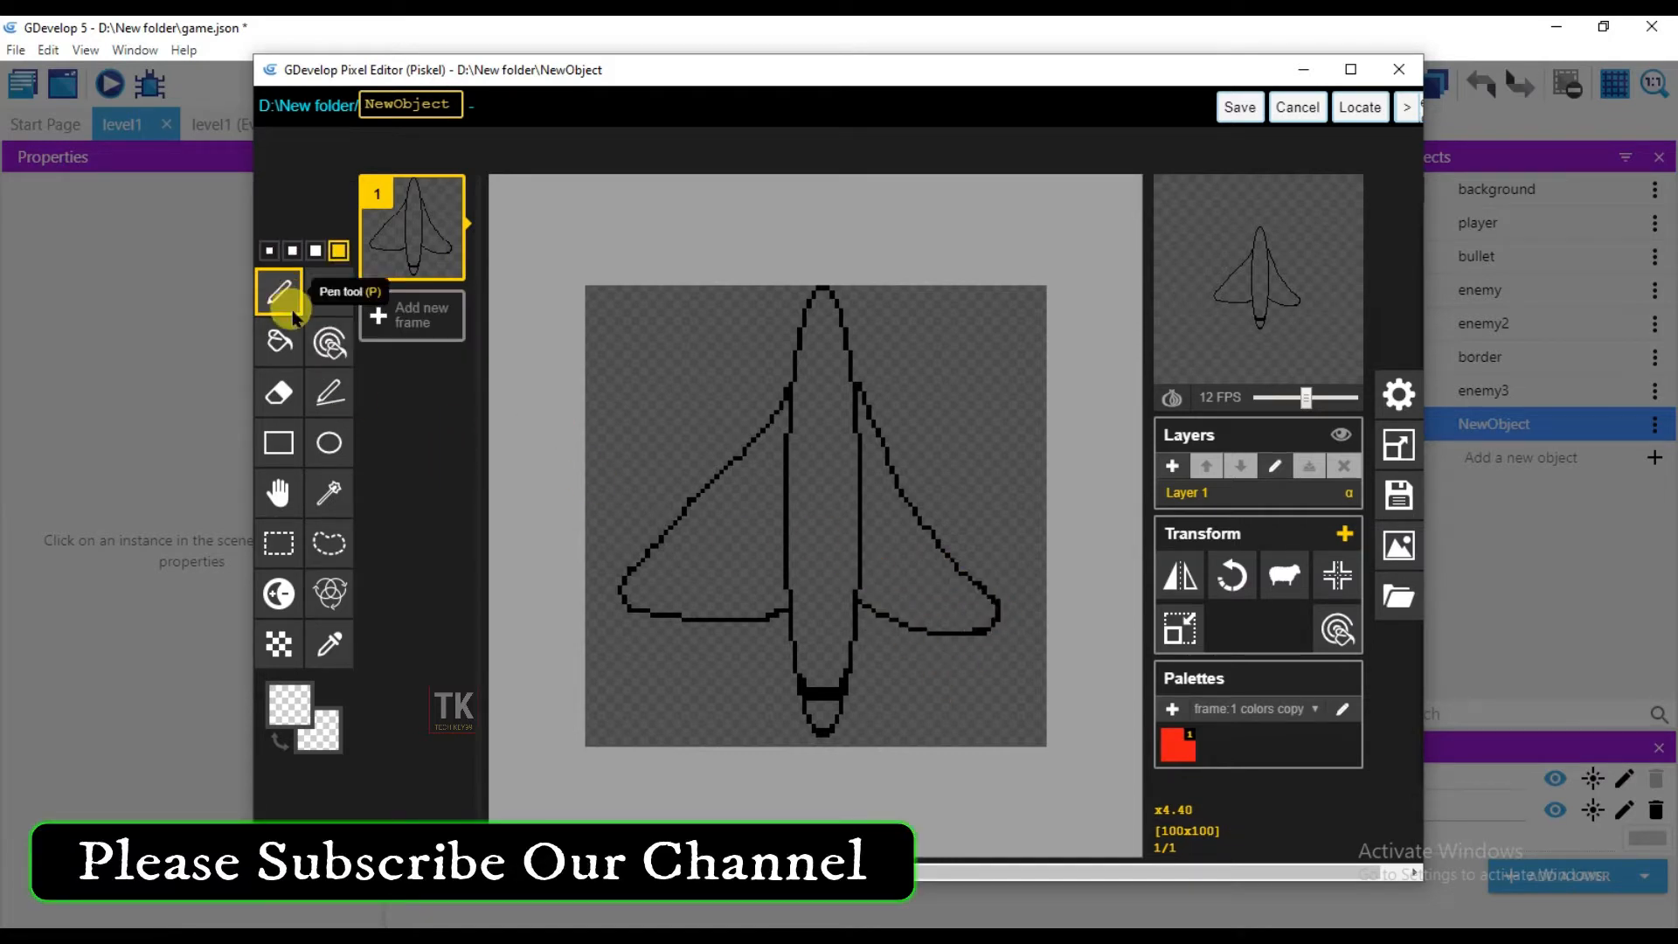
# Step: Fill the fuselage above the tail band with bright blue
pyautogui.click(290, 705)
pyautogui.moveTo(489, 631); pyautogui.dragTo(467, 510)
pyautogui.moveTo(489, 572); pyautogui.dragTo(491, 565)
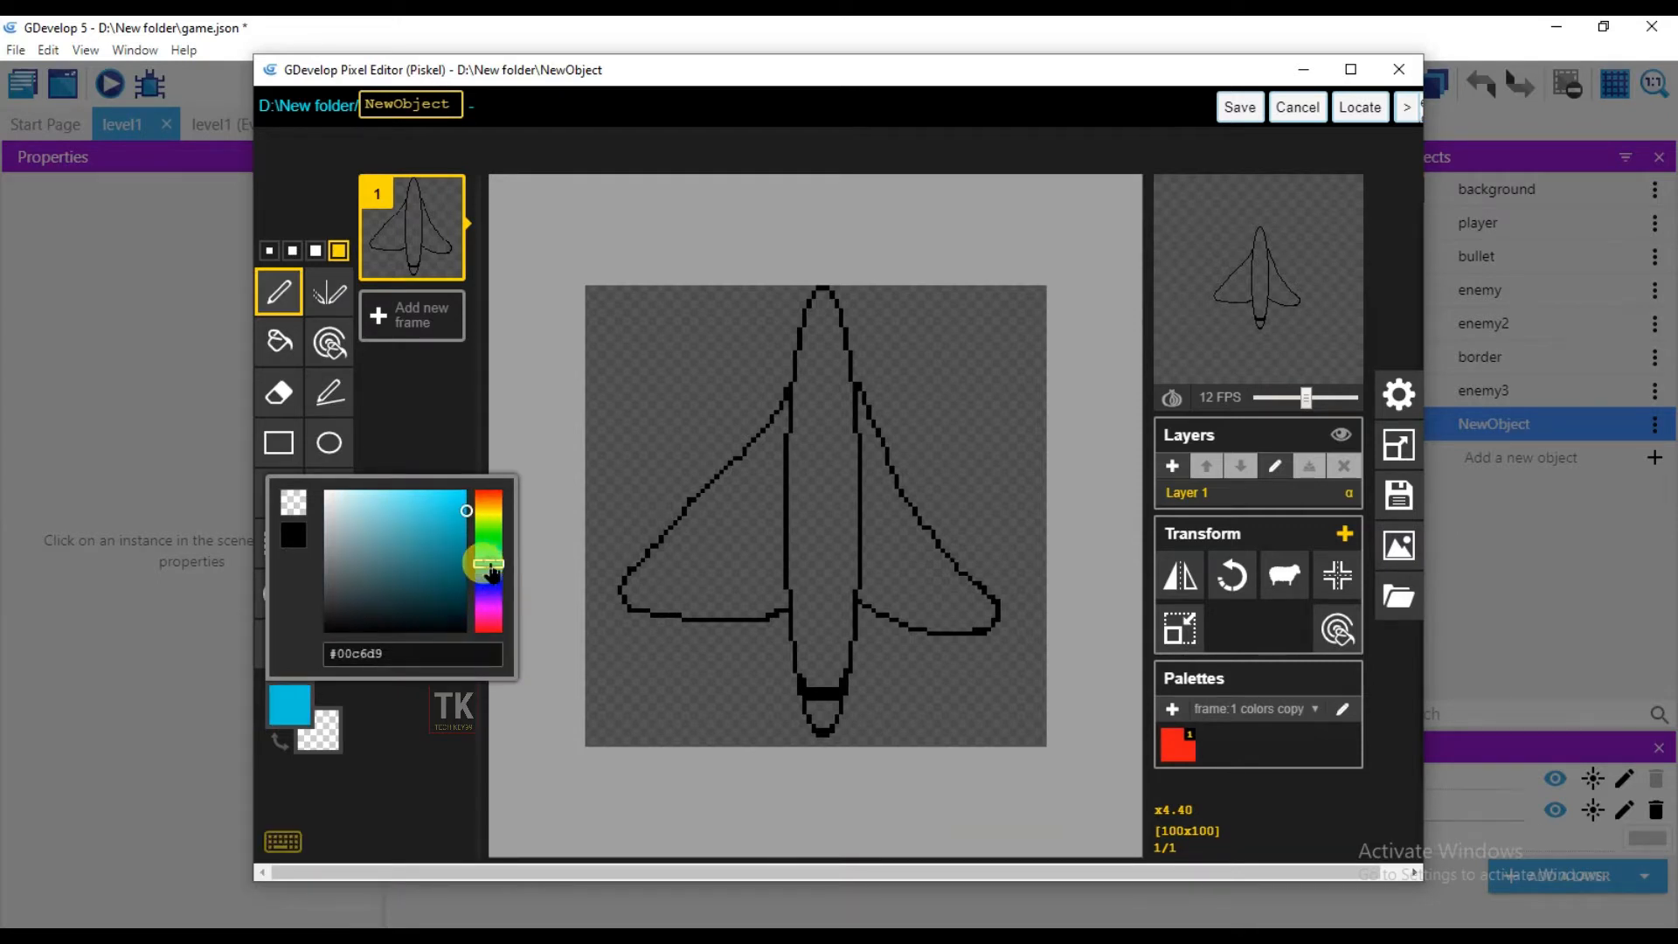
pyautogui.click(421, 739)
pyautogui.click(276, 345)
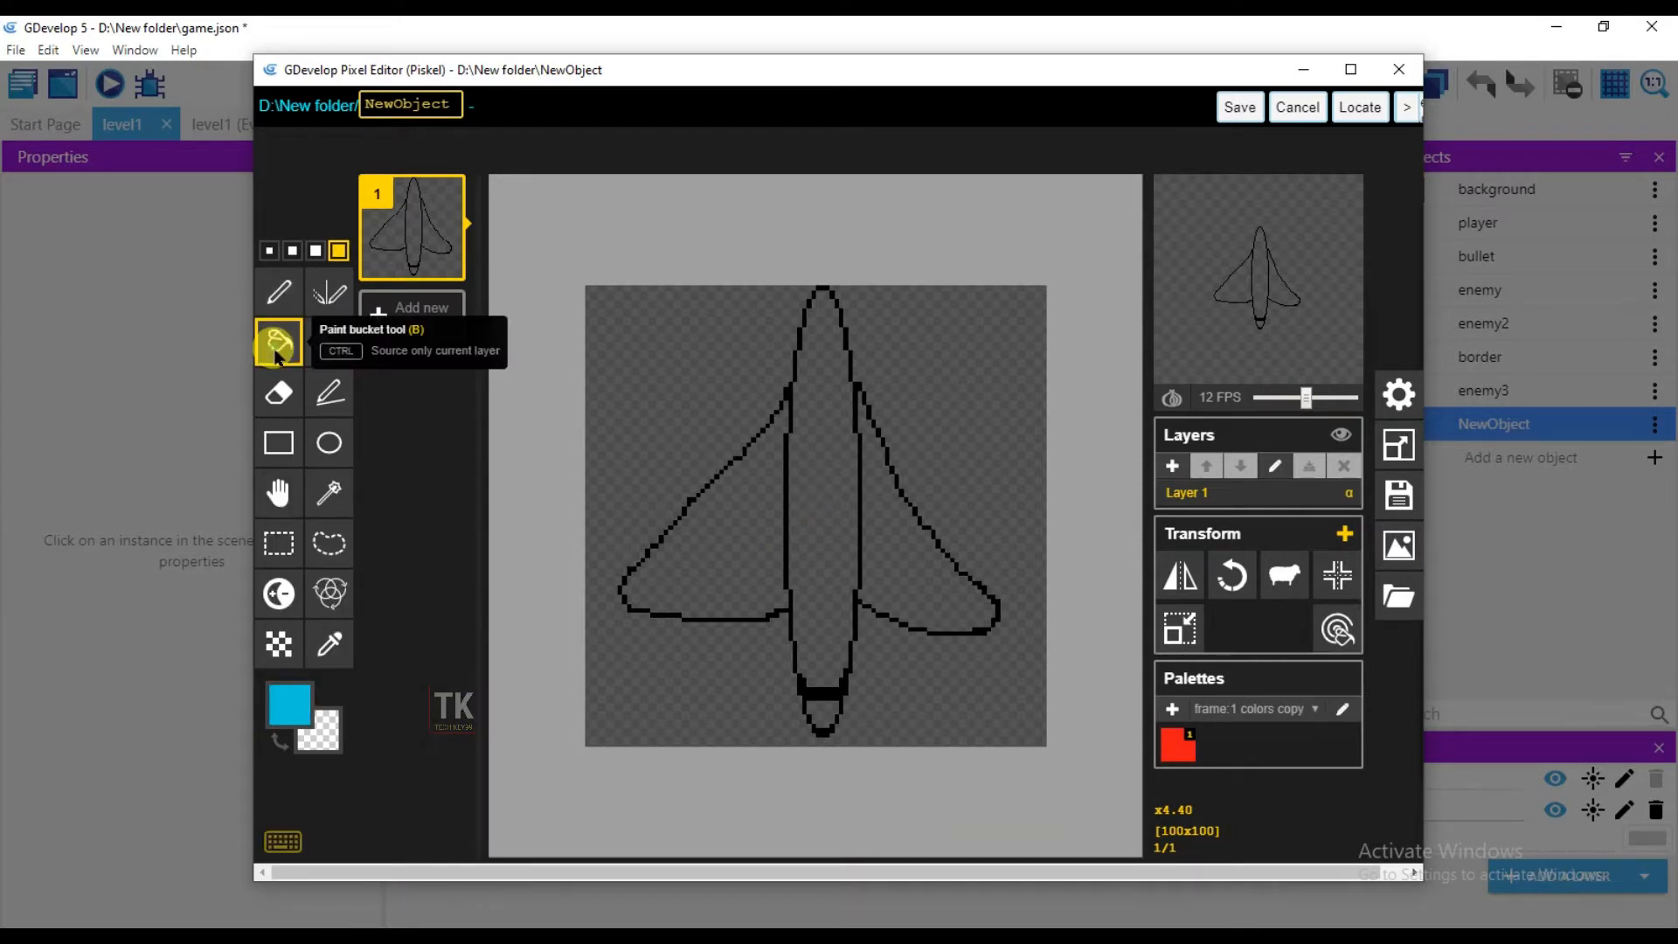
pyautogui.click(805, 502)
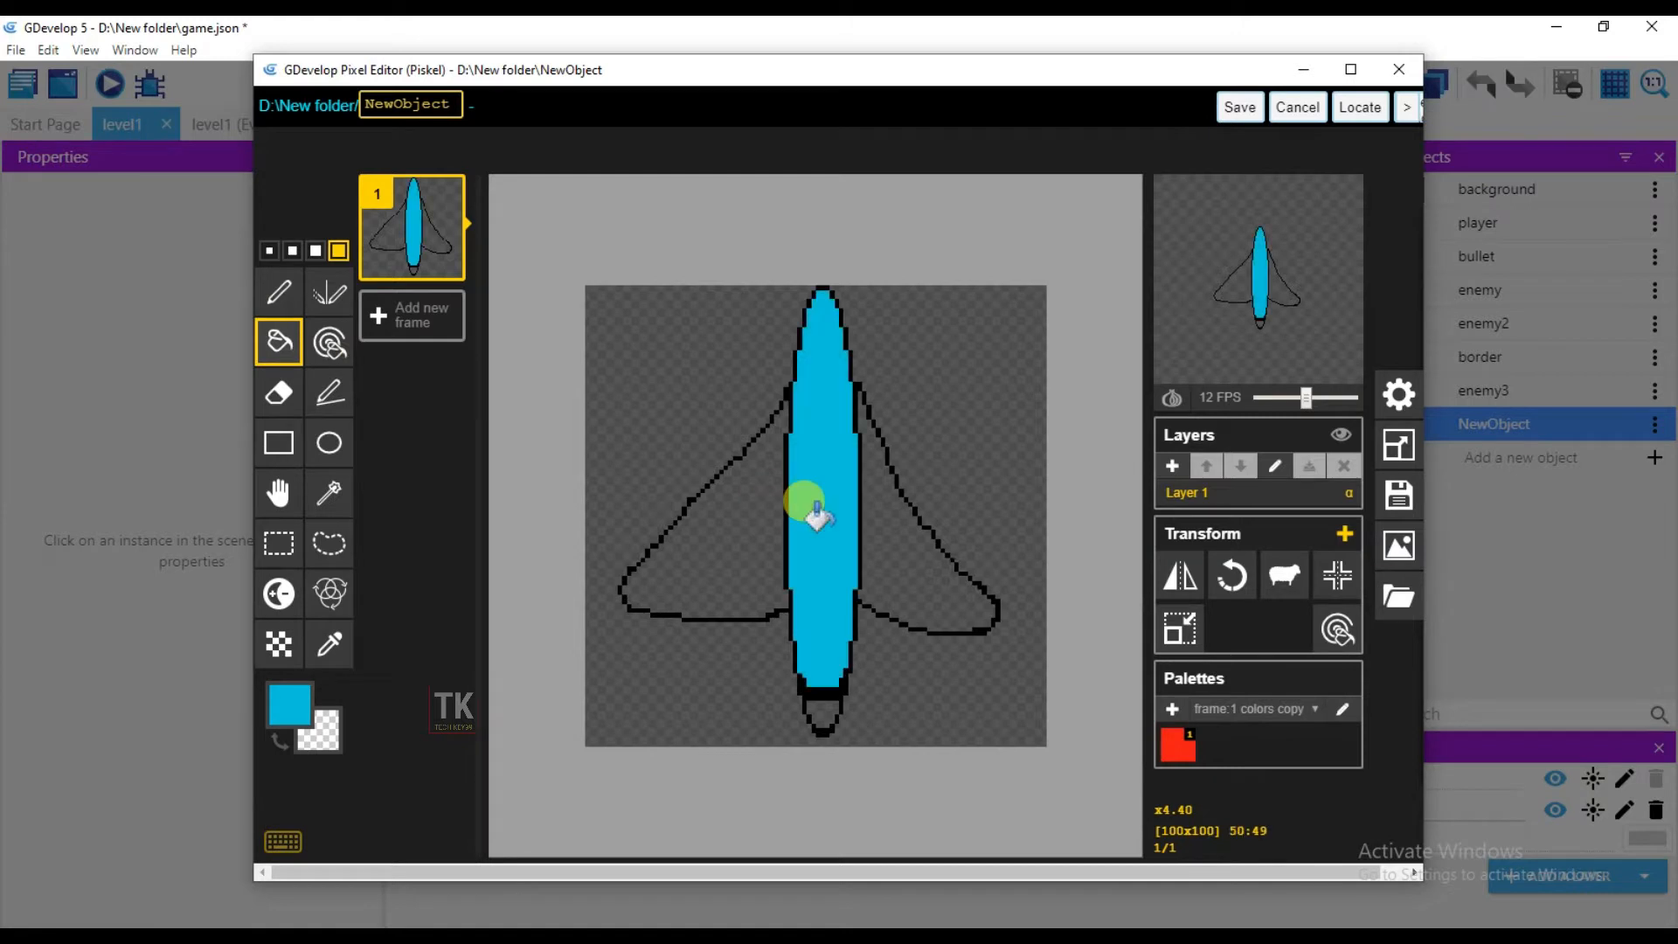
# Step: Fill both wings with grayish blue #8bb7bb
pyautogui.click(292, 707)
pyautogui.click(391, 528)
pyautogui.click(459, 737)
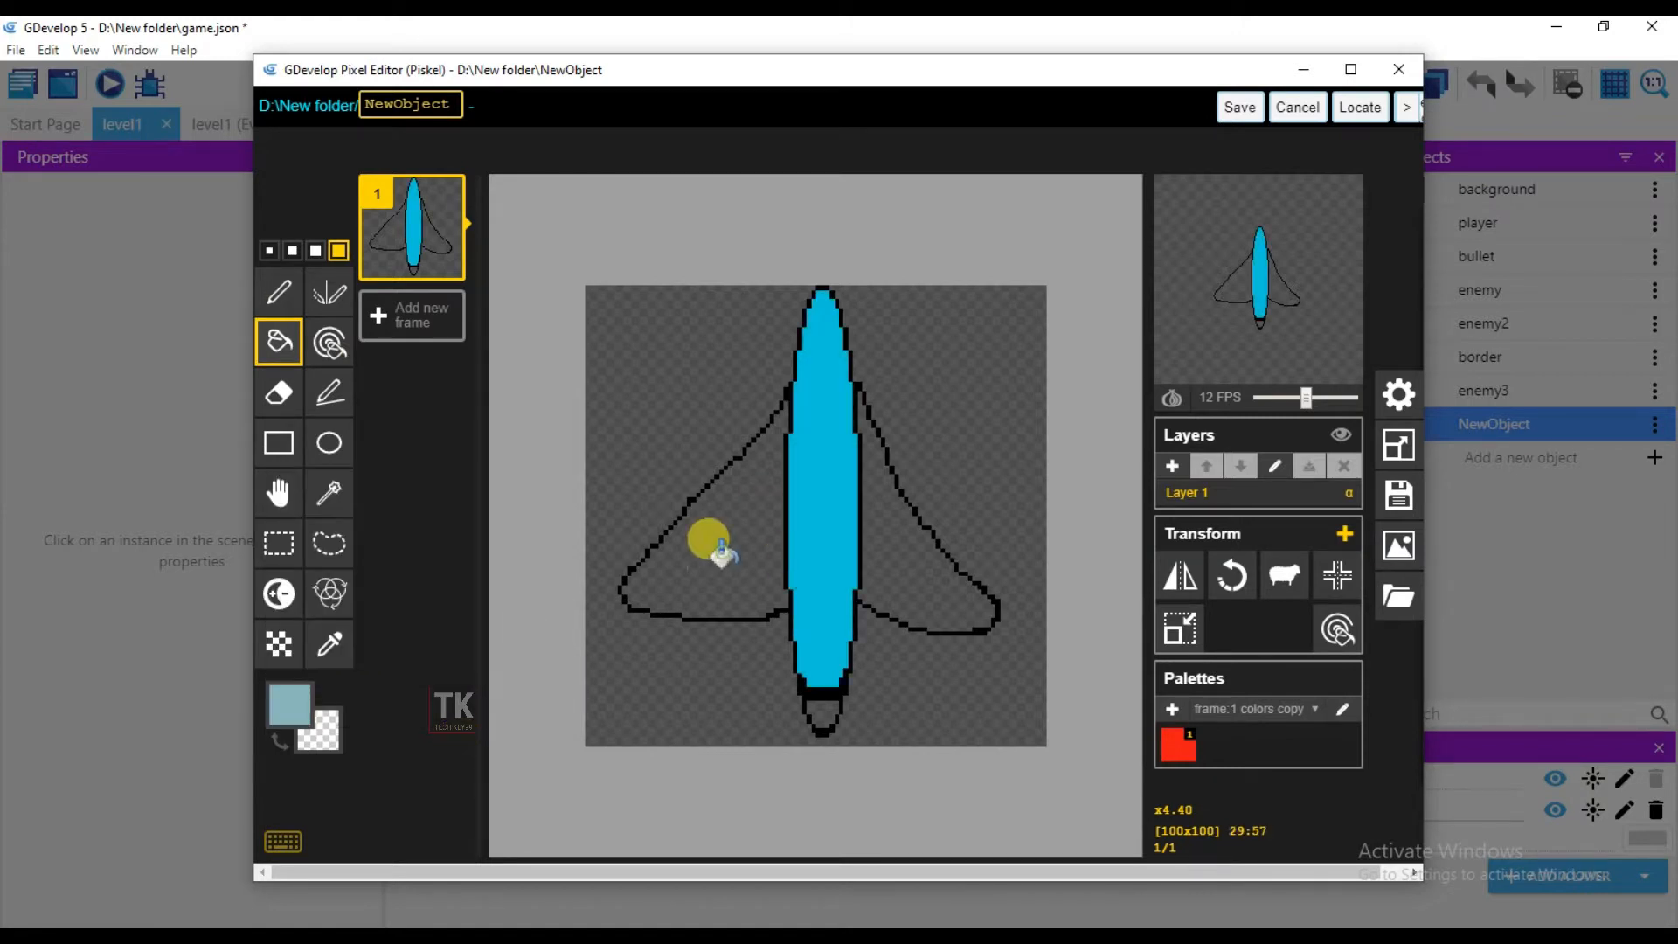
pyautogui.click(713, 543)
pyautogui.click(900, 549)
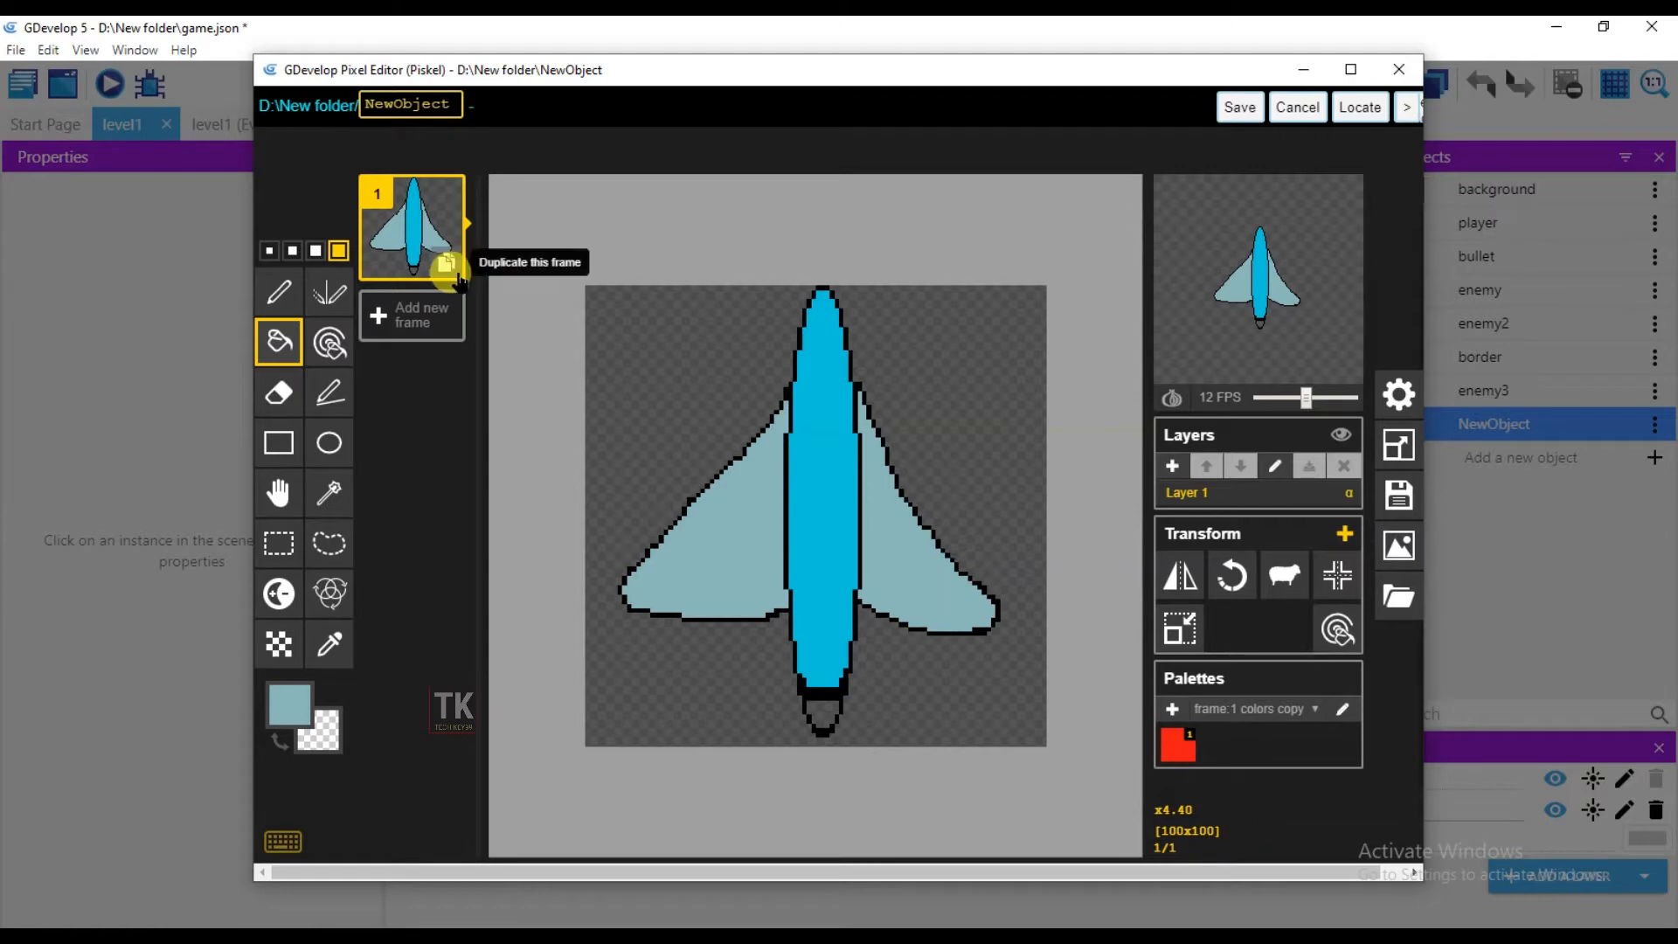
# Step: Duplicate frame 1 and paint the ship's nose tip orange in frame 2
pyautogui.click(445, 262)
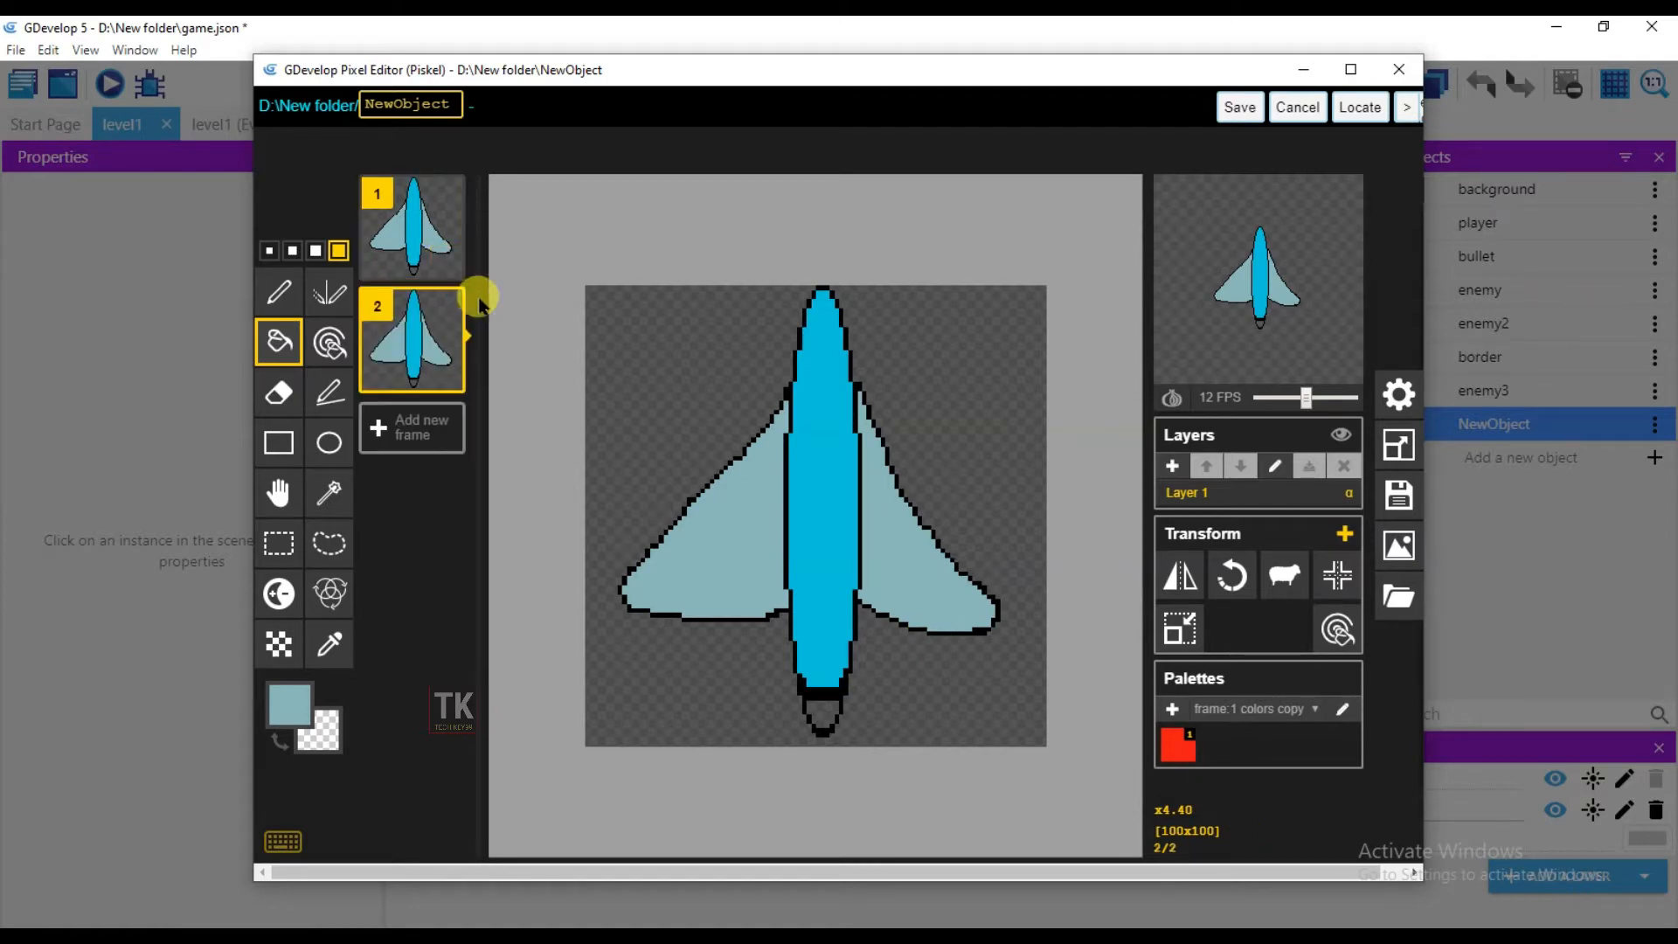
pyautogui.click(291, 706)
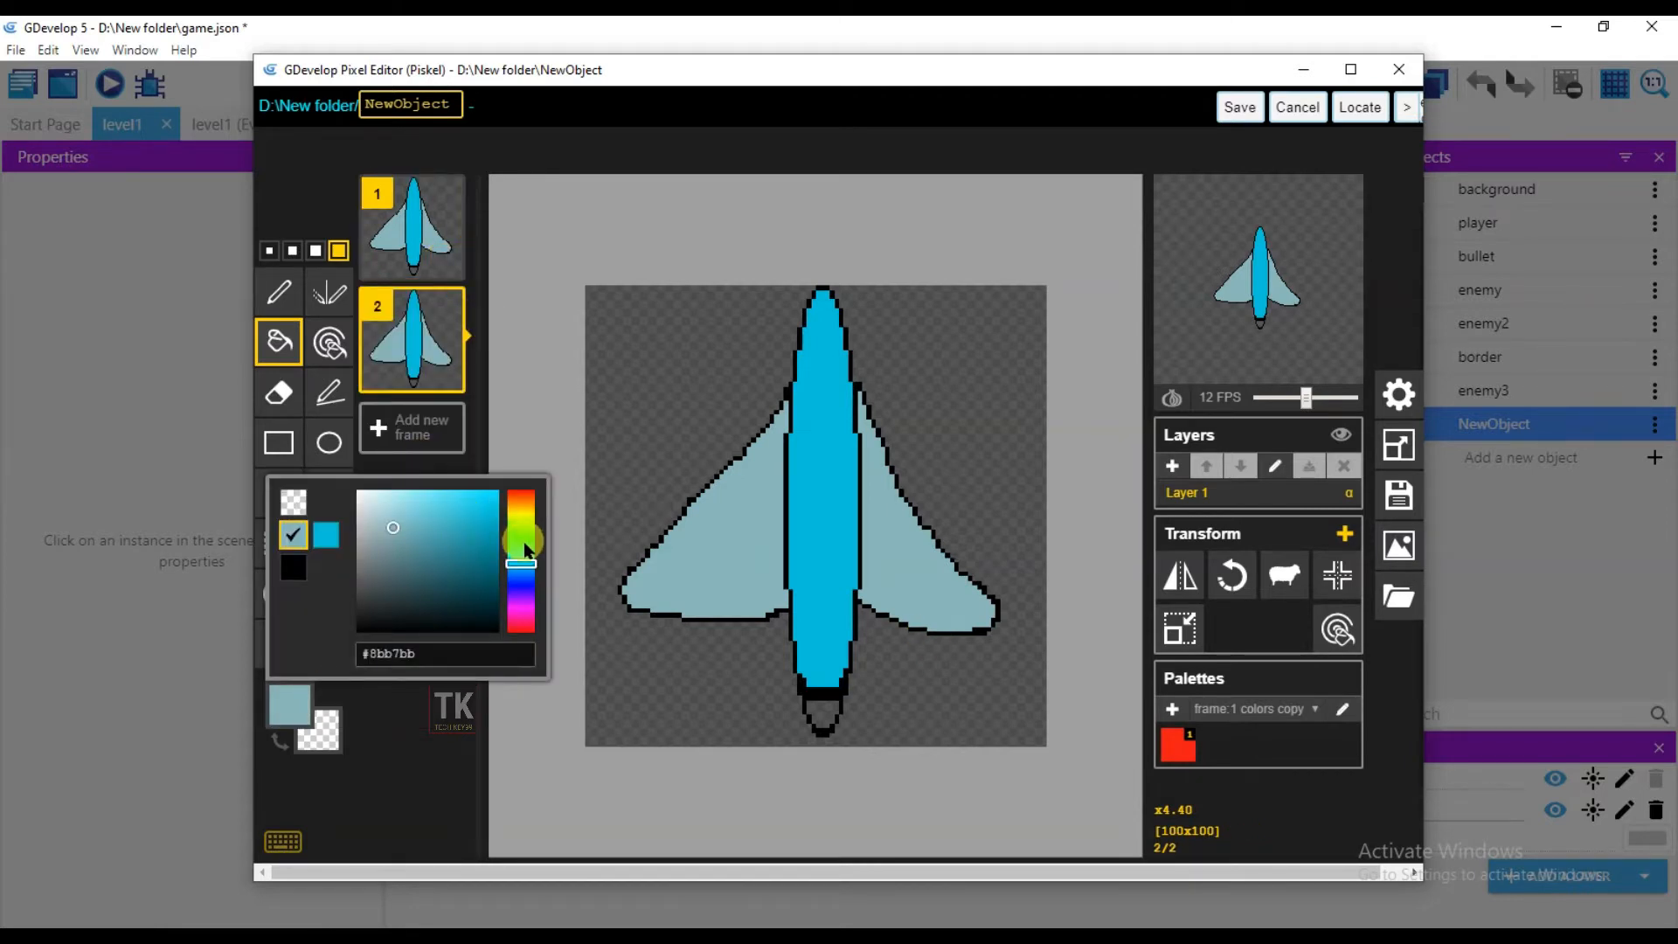
pyautogui.moveTo(527, 549); pyautogui.dragTo(521, 495)
pyautogui.click(486, 491)
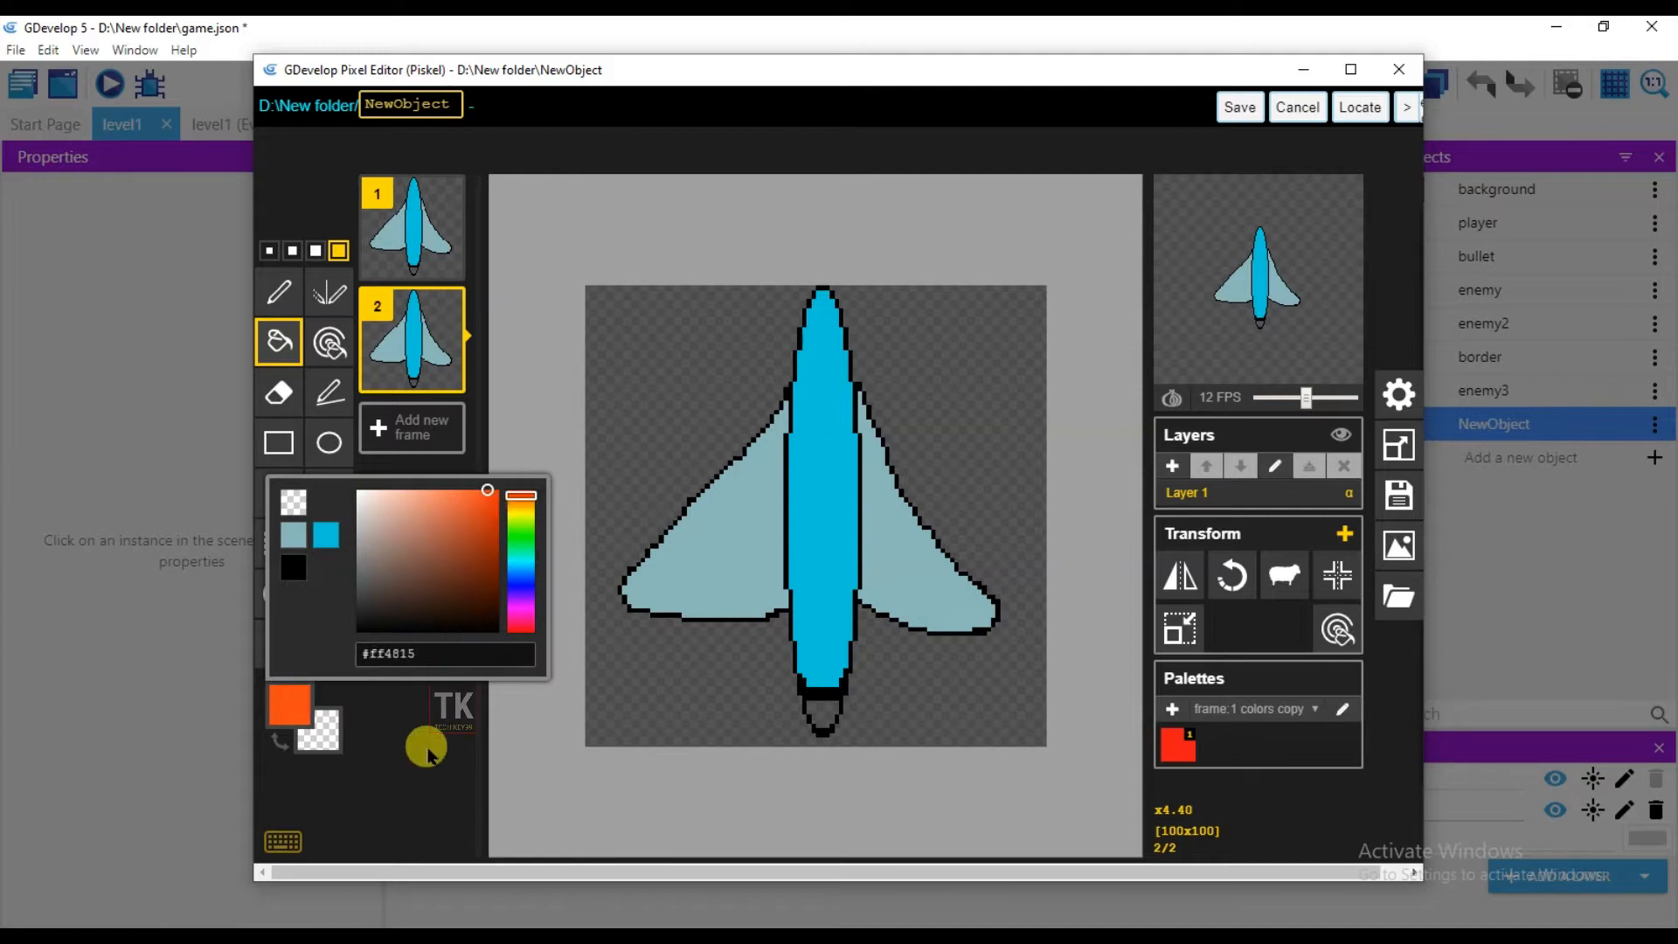
pyautogui.click(428, 753)
pyautogui.click(279, 292)
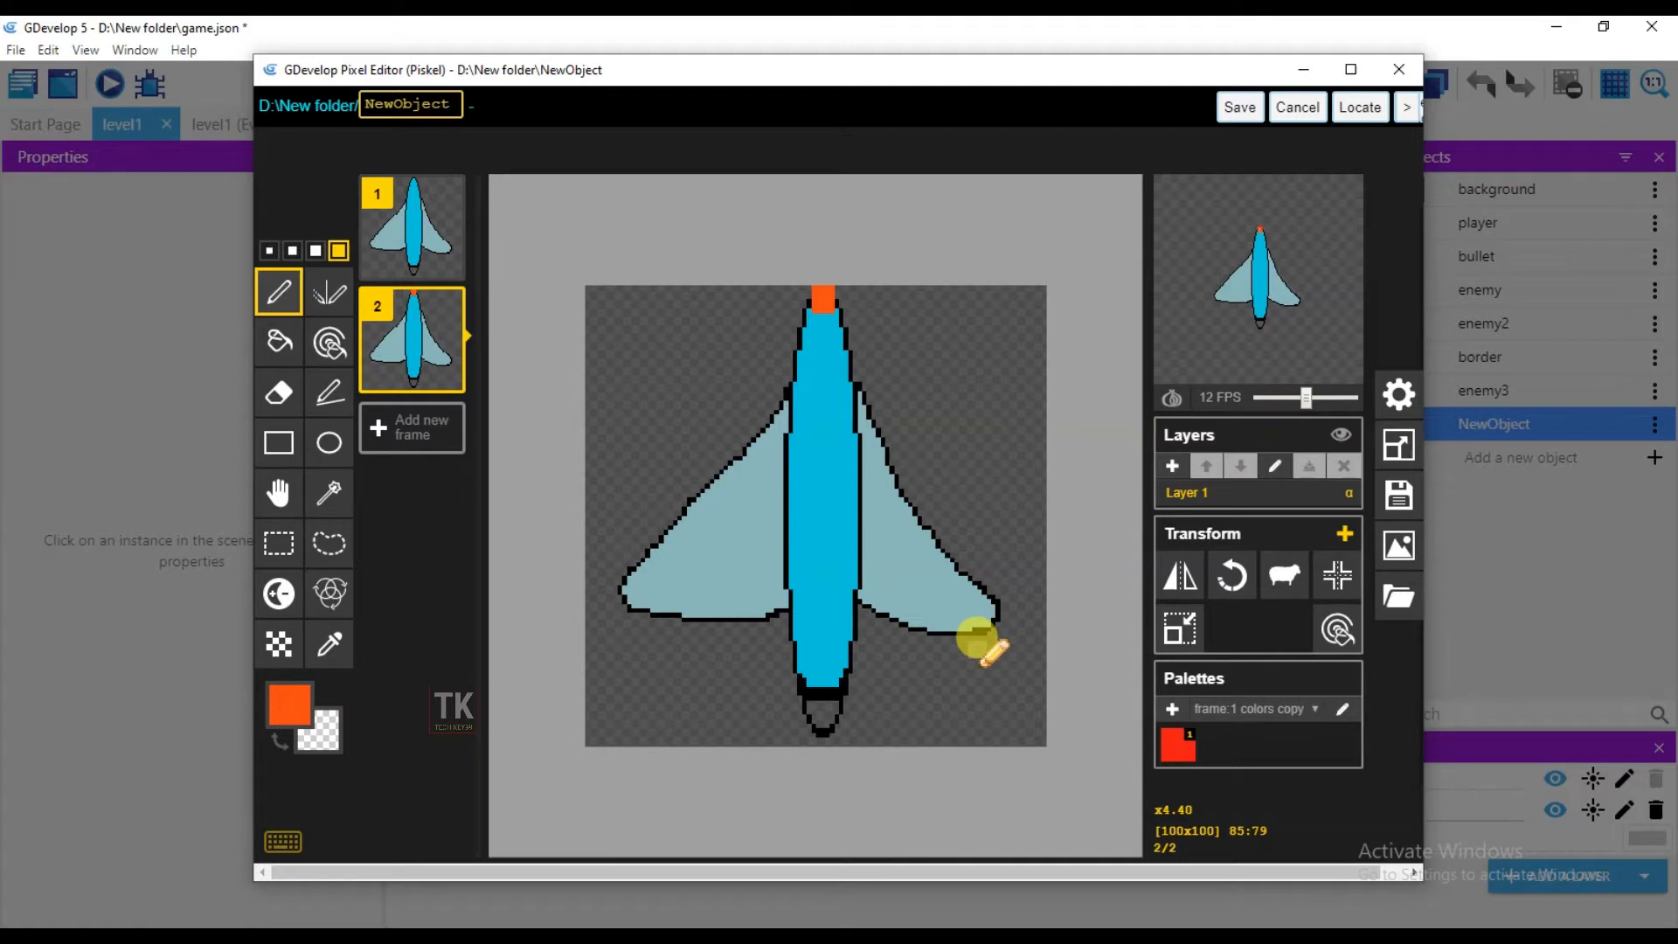
# Step: Outline a rounded shape in thin black above each wing in frame 2, running from the upper fuselage to the wing's edge
pyautogui.click(297, 712)
pyautogui.click(326, 578)
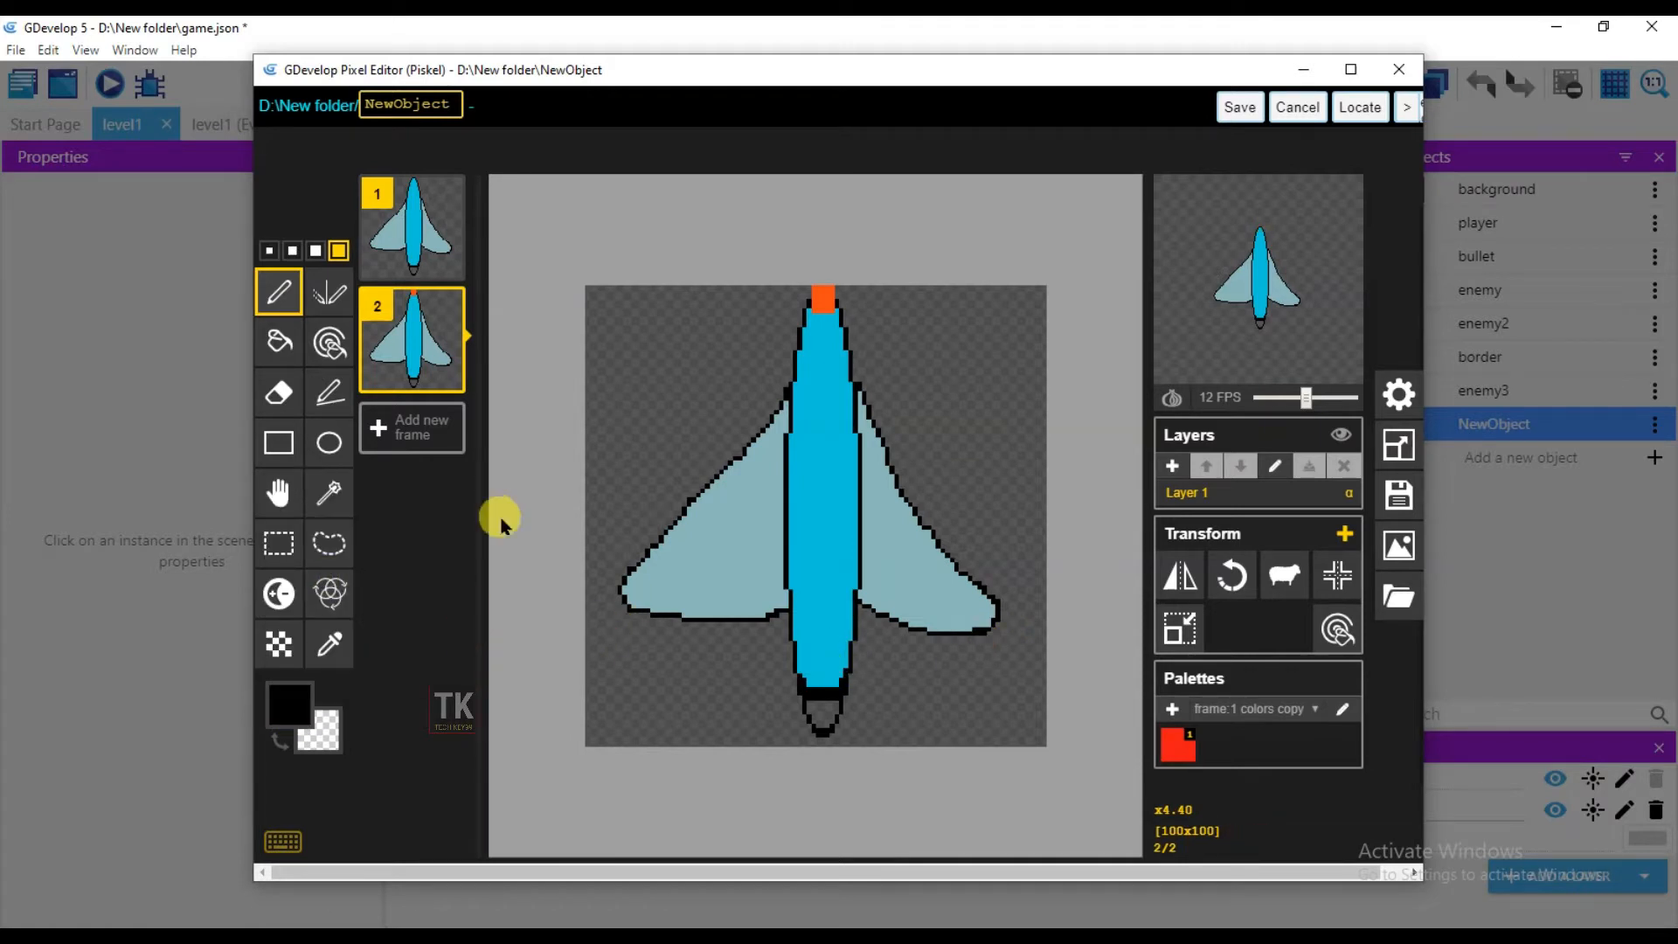
pyautogui.click(270, 251)
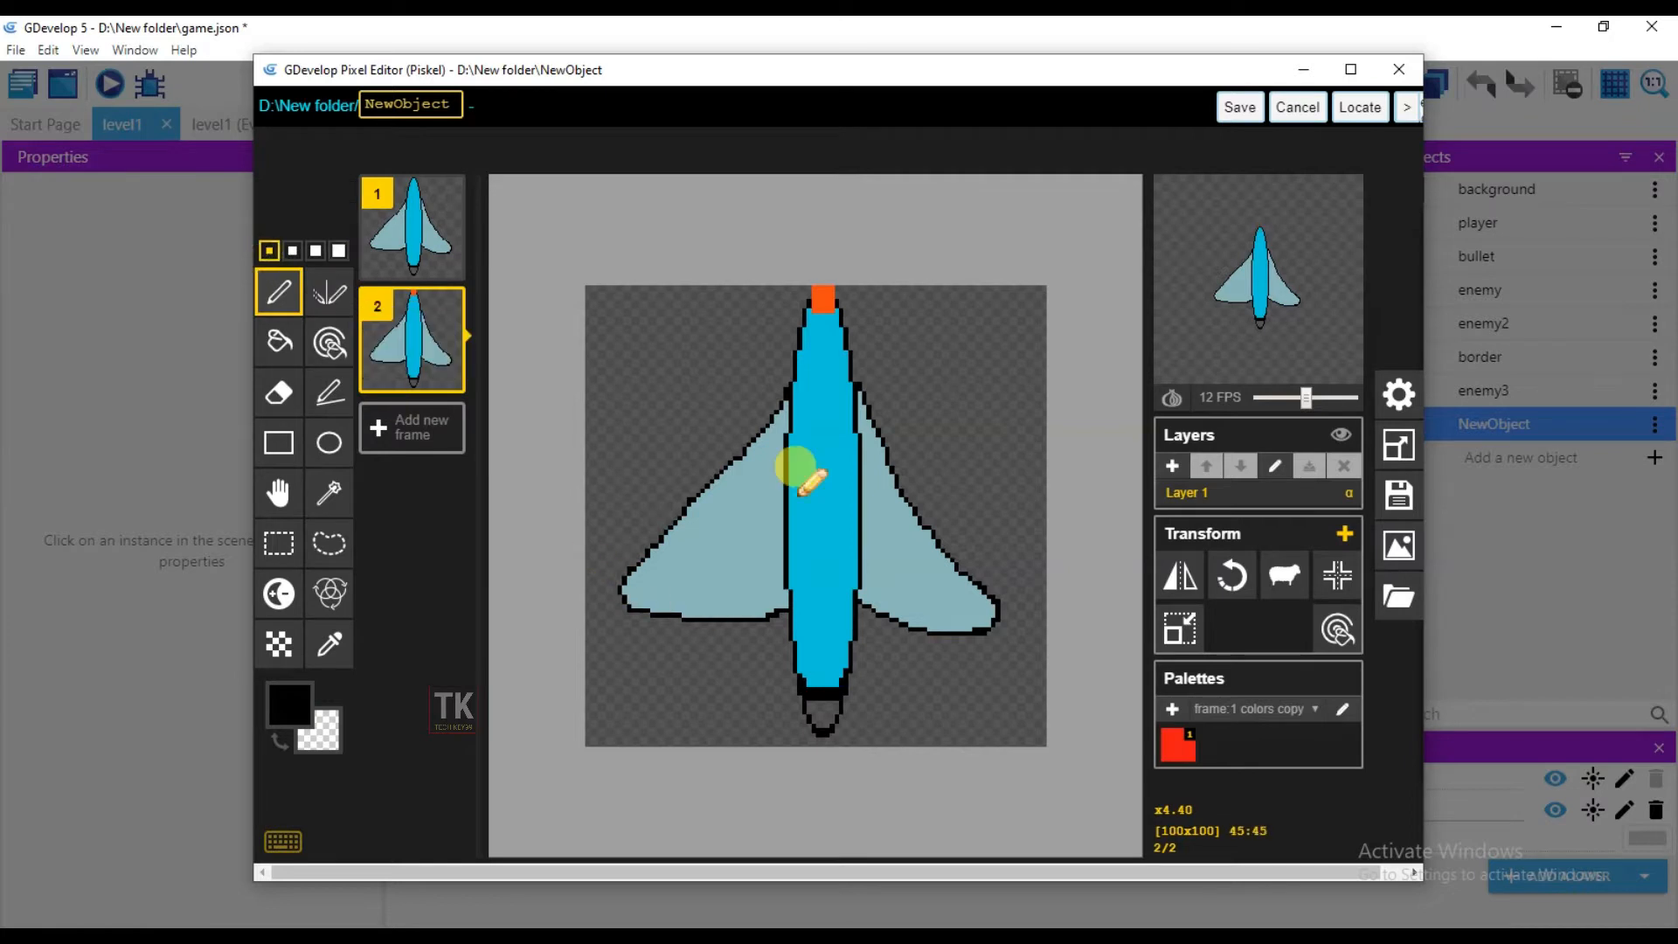
pyautogui.moveTo(791, 342)
pyautogui.mouseDown()
pyautogui.moveTo(776, 339)
pyautogui.moveTo(678, 453)
pyautogui.moveTo(673, 521)
pyautogui.mouseUp()
pyautogui.moveTo(849, 350)
pyautogui.mouseDown()
pyautogui.moveTo(854, 330)
pyautogui.moveTo(939, 376)
pyautogui.moveTo(928, 513)
pyautogui.mouseUp()
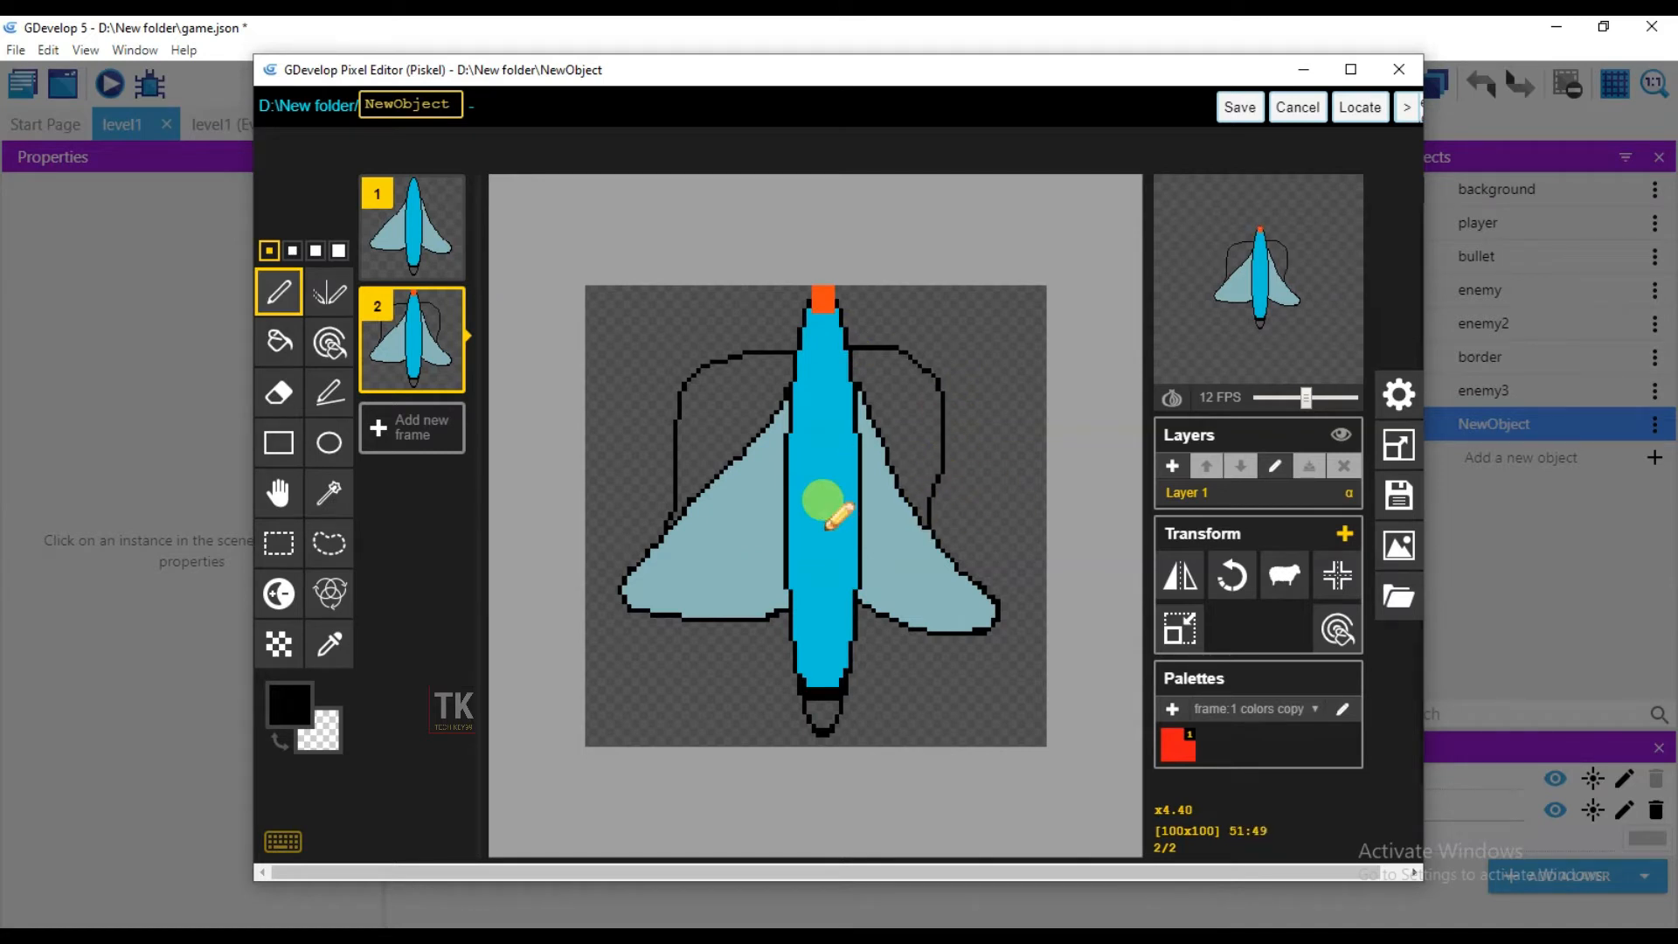
# Step: Fill the rounded shapes above both wings in frame 2 with dark teal #105e65
pyautogui.click(281, 341)
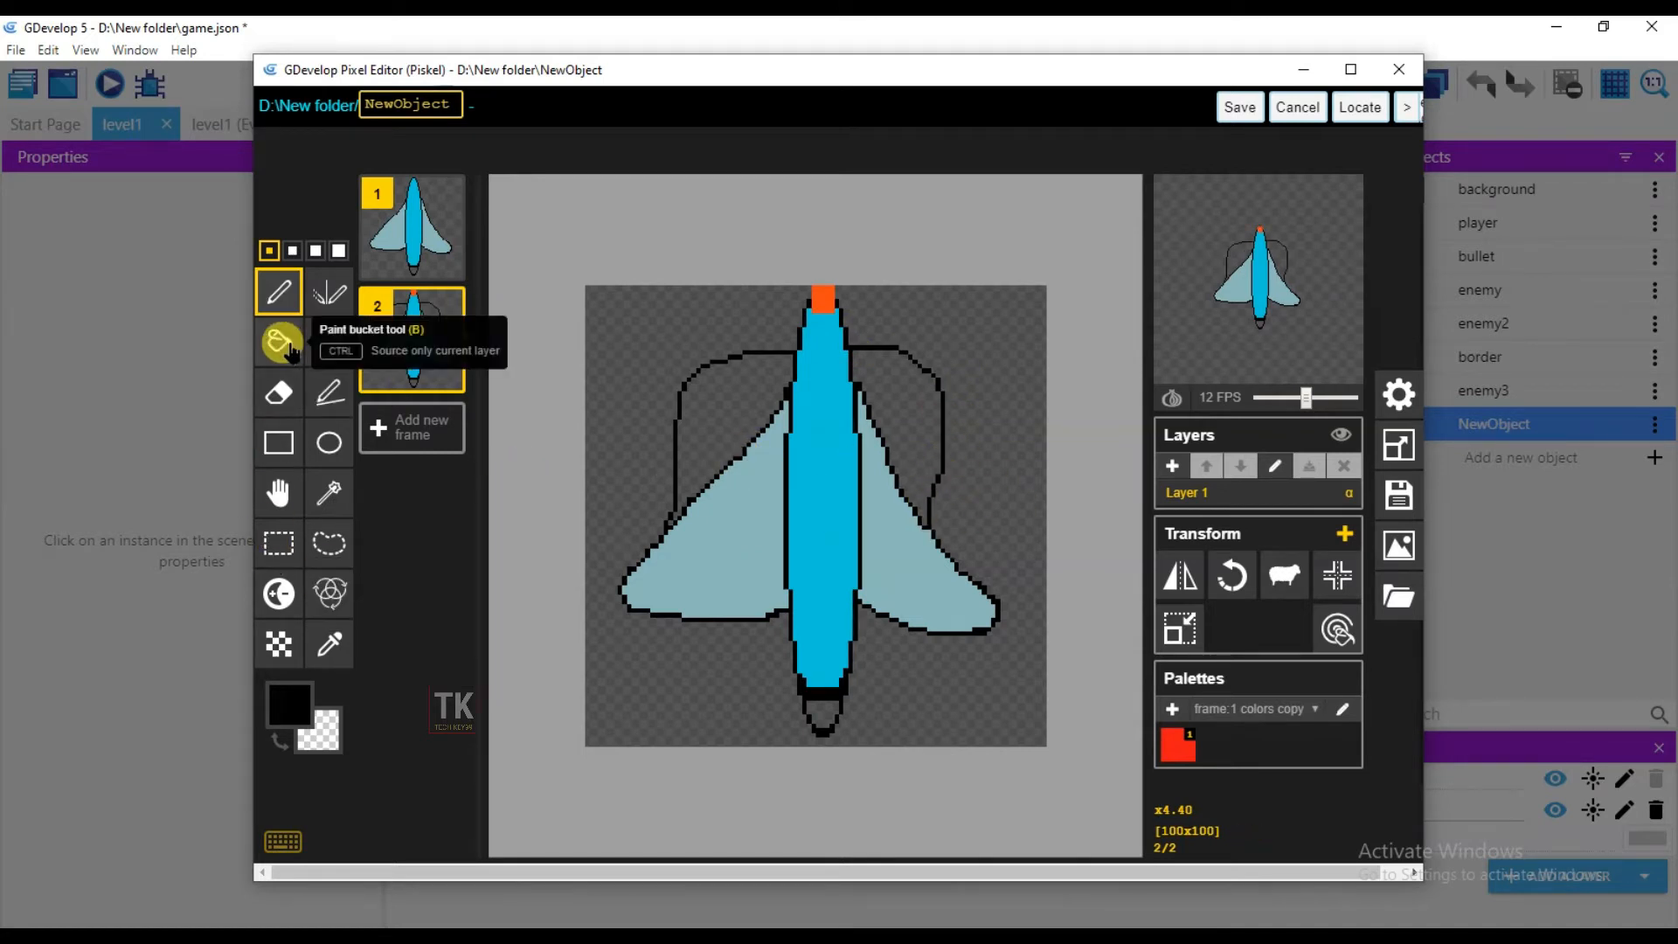
pyautogui.click(293, 704)
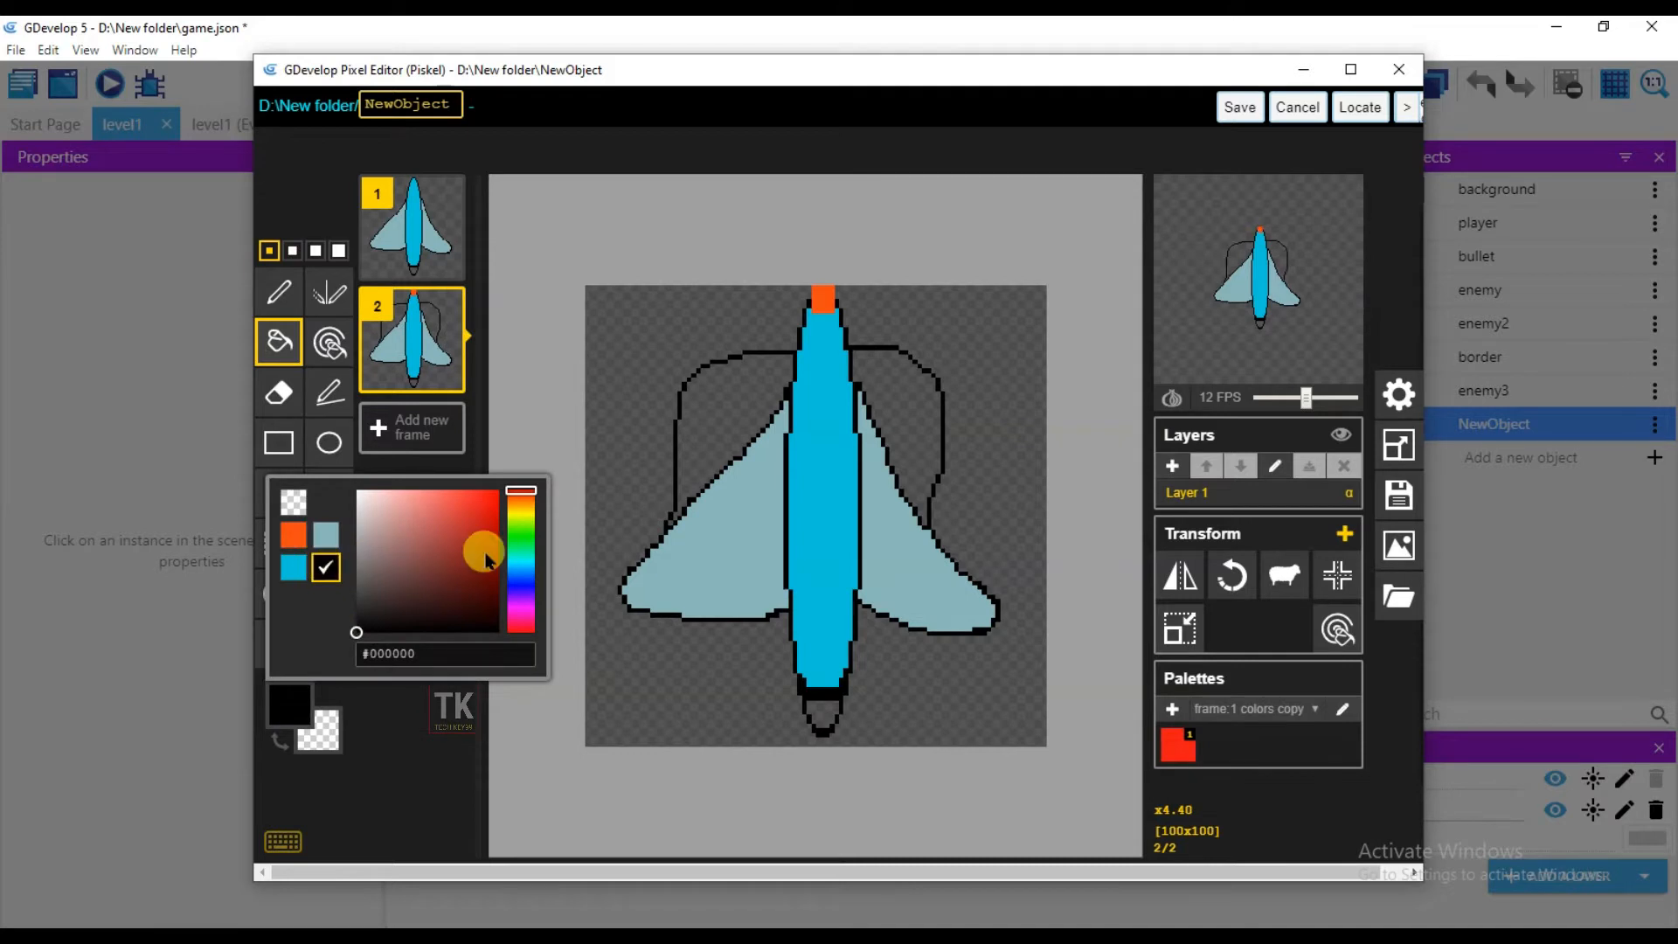
pyautogui.click(293, 568)
pyautogui.click(292, 704)
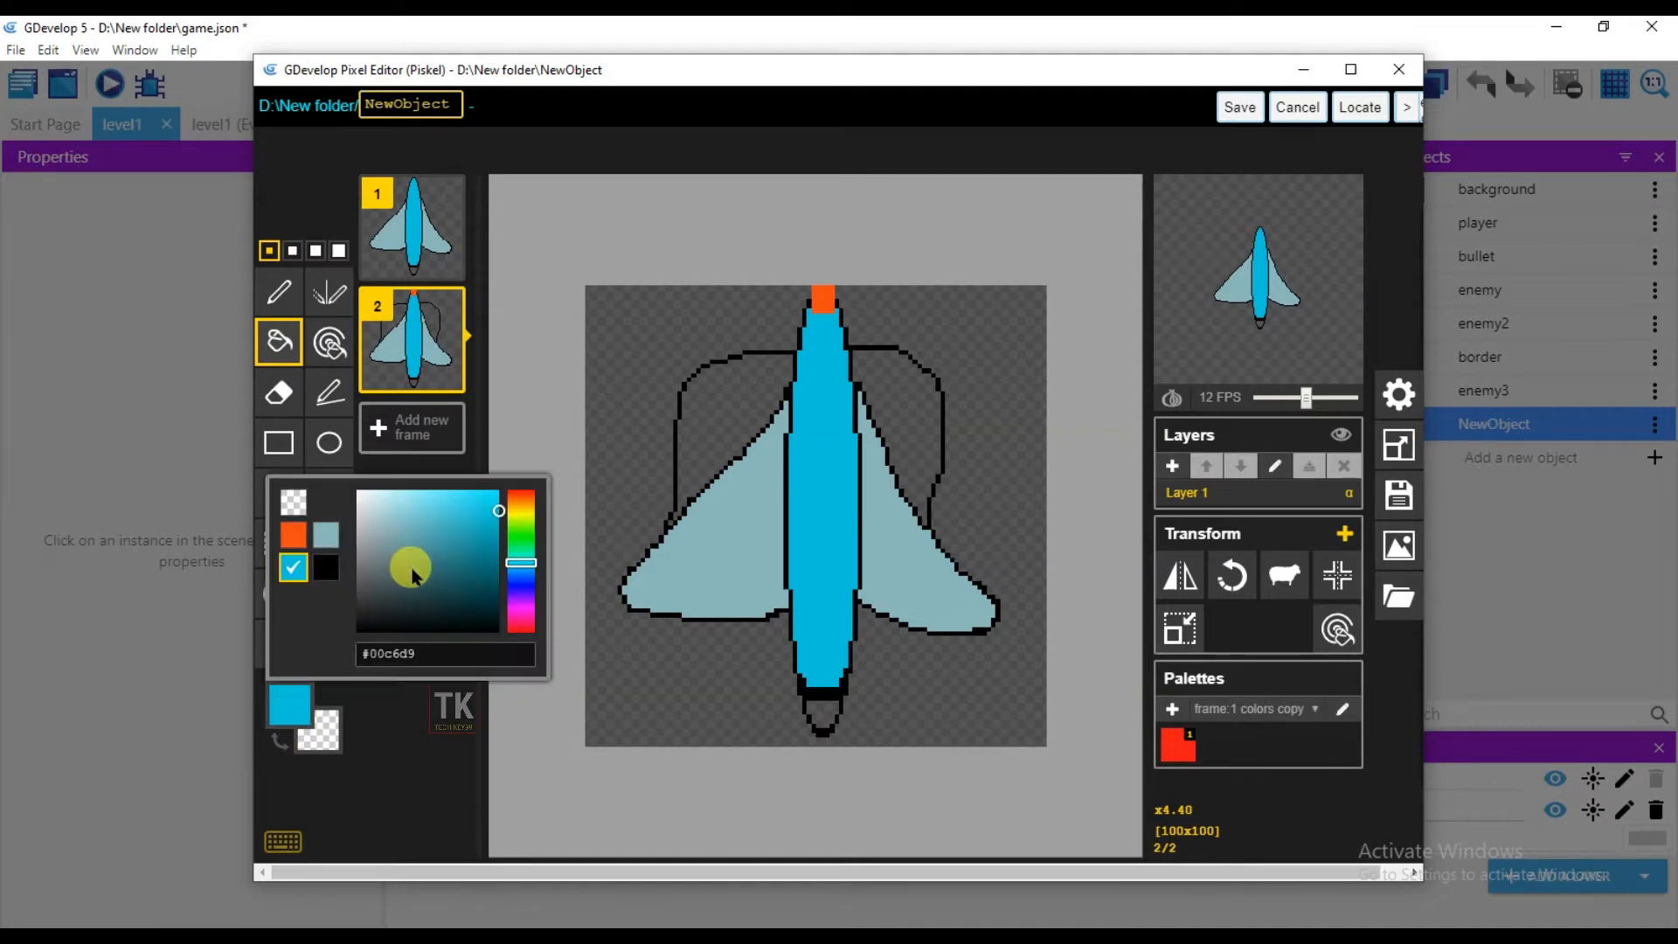
pyautogui.click(477, 577)
pyautogui.click(411, 738)
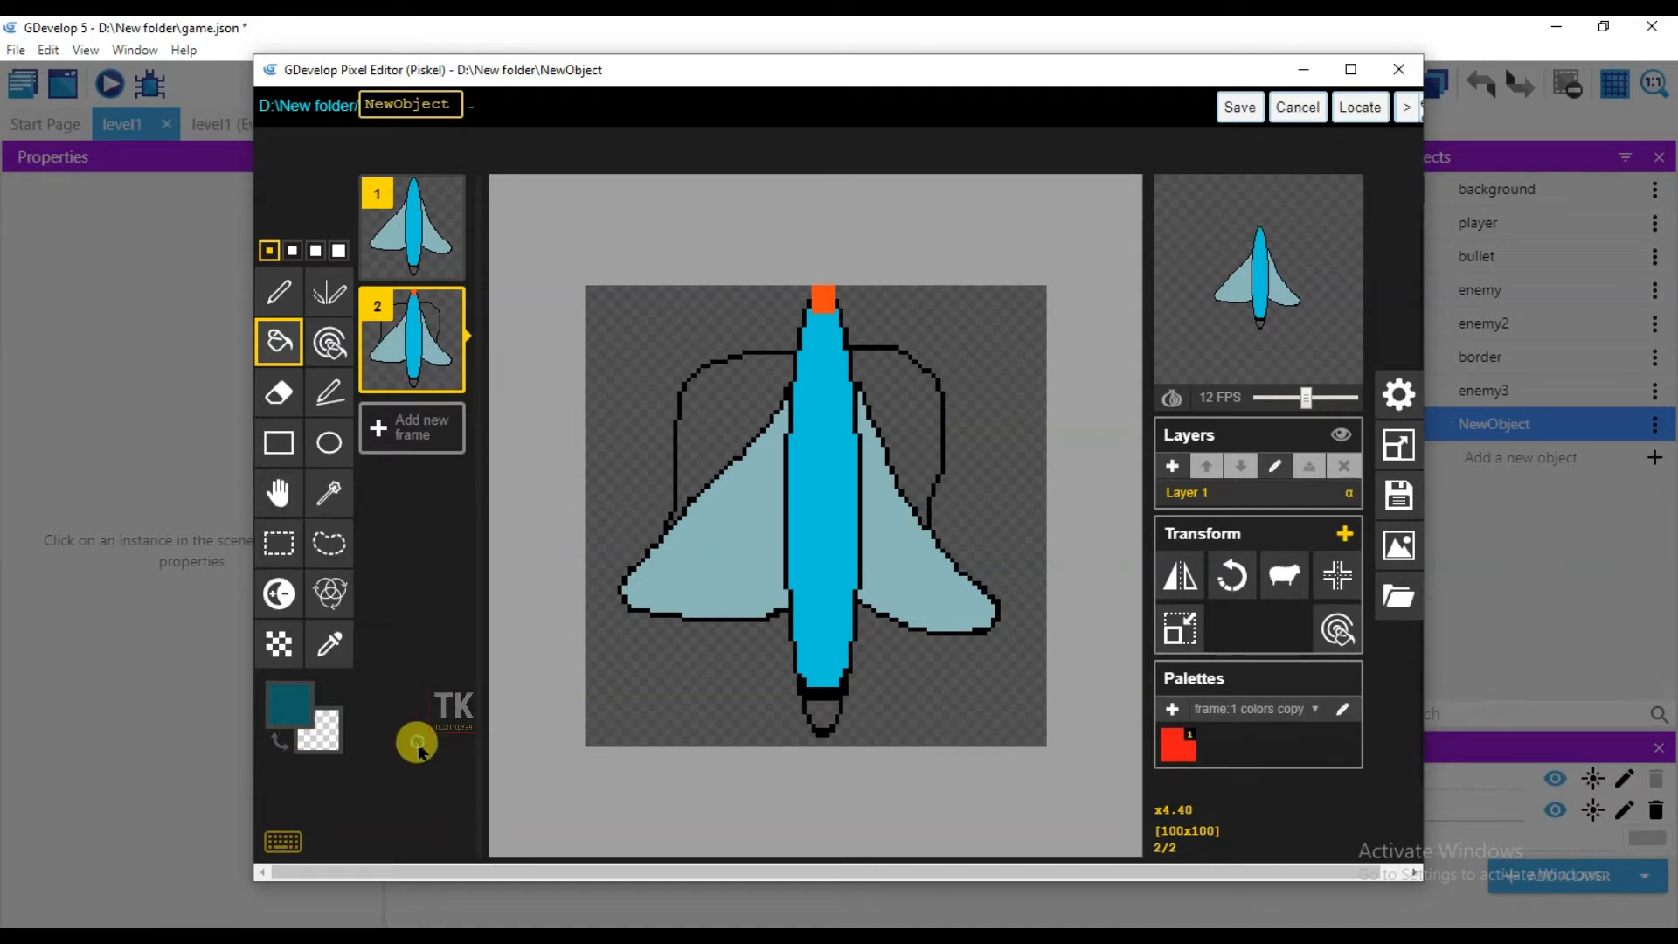
pyautogui.click(715, 401)
pyautogui.click(892, 405)
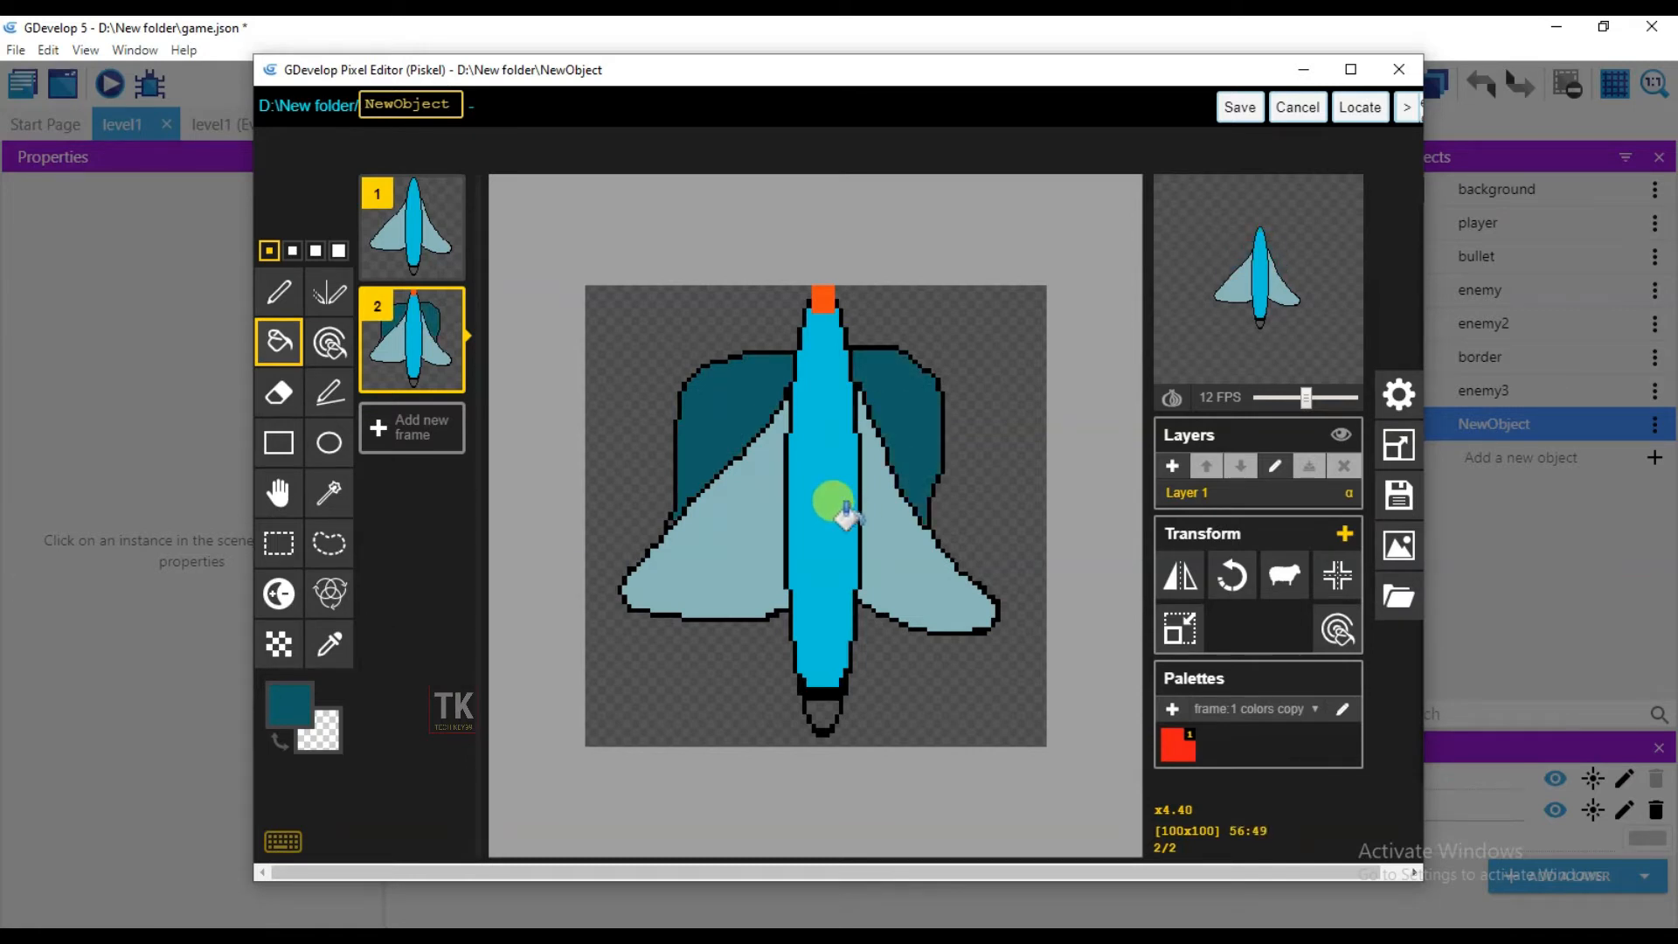
# Step: Duplicate frame 2 and paint a yellow #f2f617 block on top of each teal shape in frame 3 with the 4-pixel pen
pyautogui.click(446, 371)
pyautogui.click(284, 705)
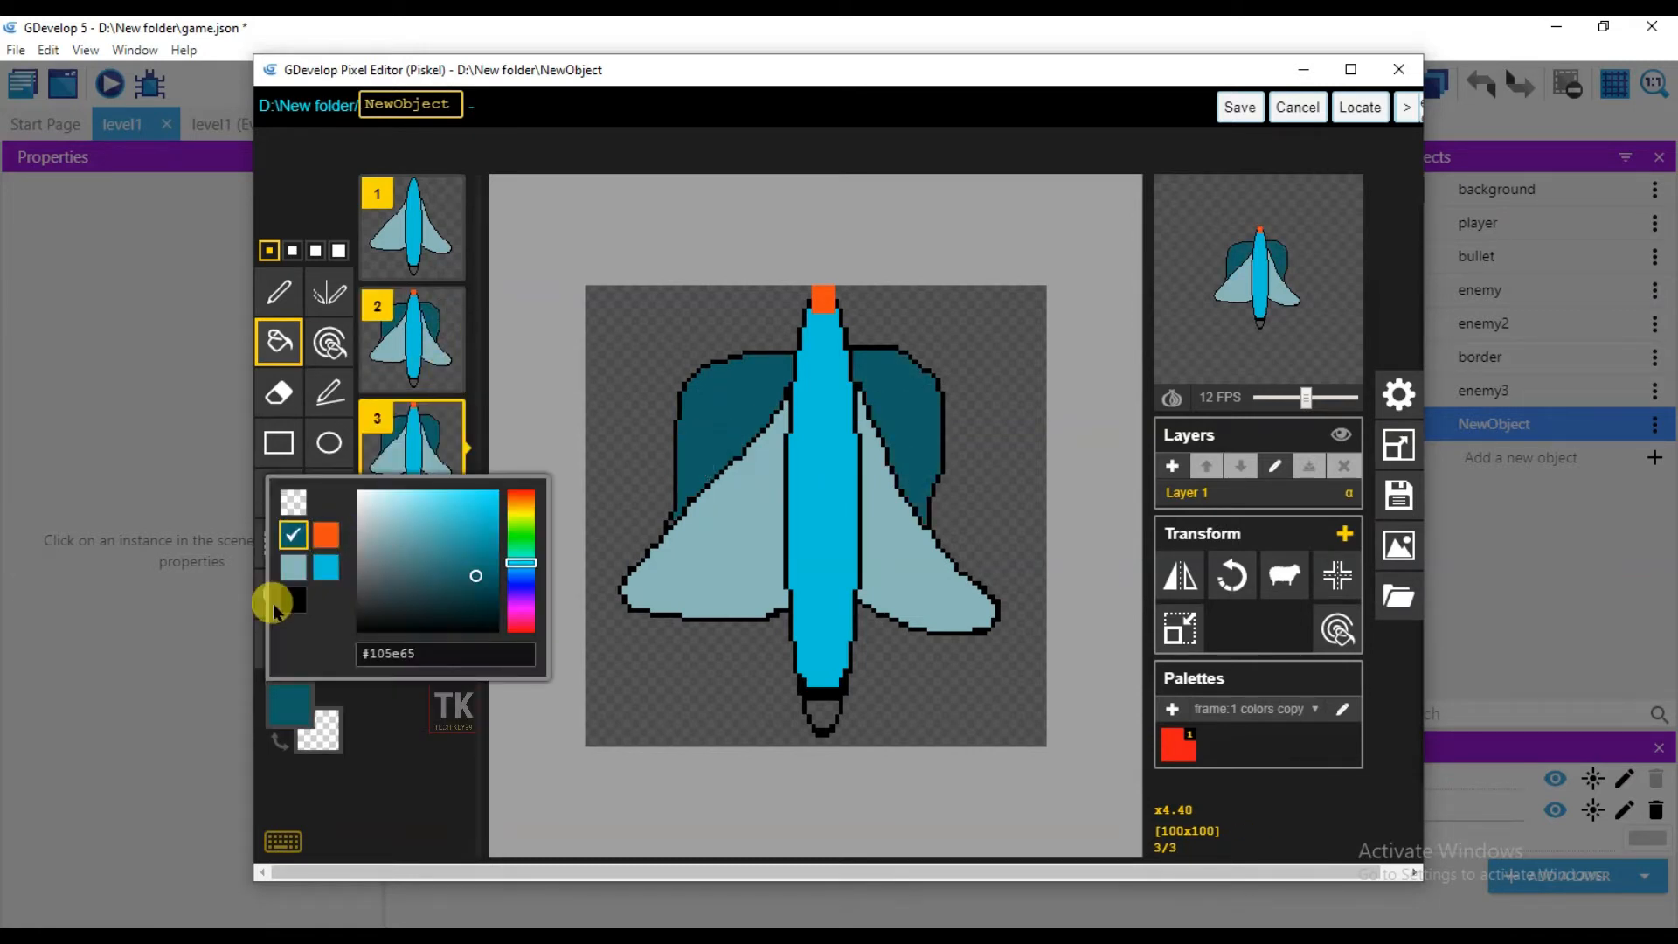
pyautogui.click(520, 577)
pyautogui.click(521, 586)
pyautogui.click(485, 495)
pyautogui.click(449, 710)
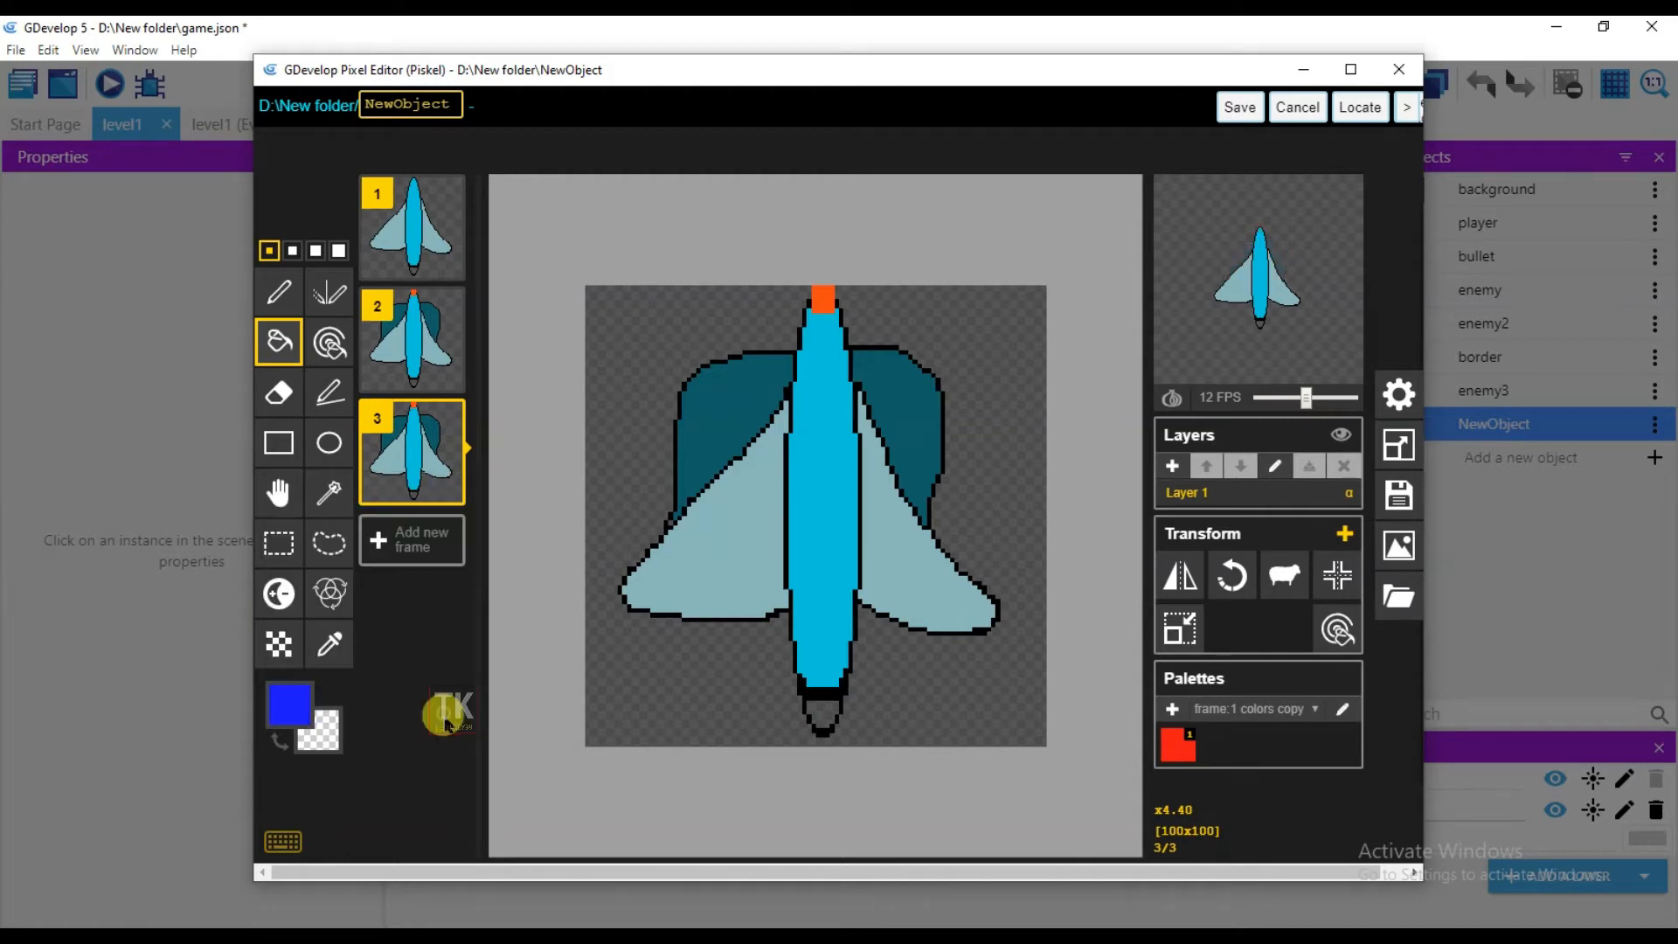
pyautogui.click(288, 704)
pyautogui.moveTo(520, 603); pyautogui.dragTo(522, 504)
pyautogui.click(435, 737)
pyautogui.click(279, 292)
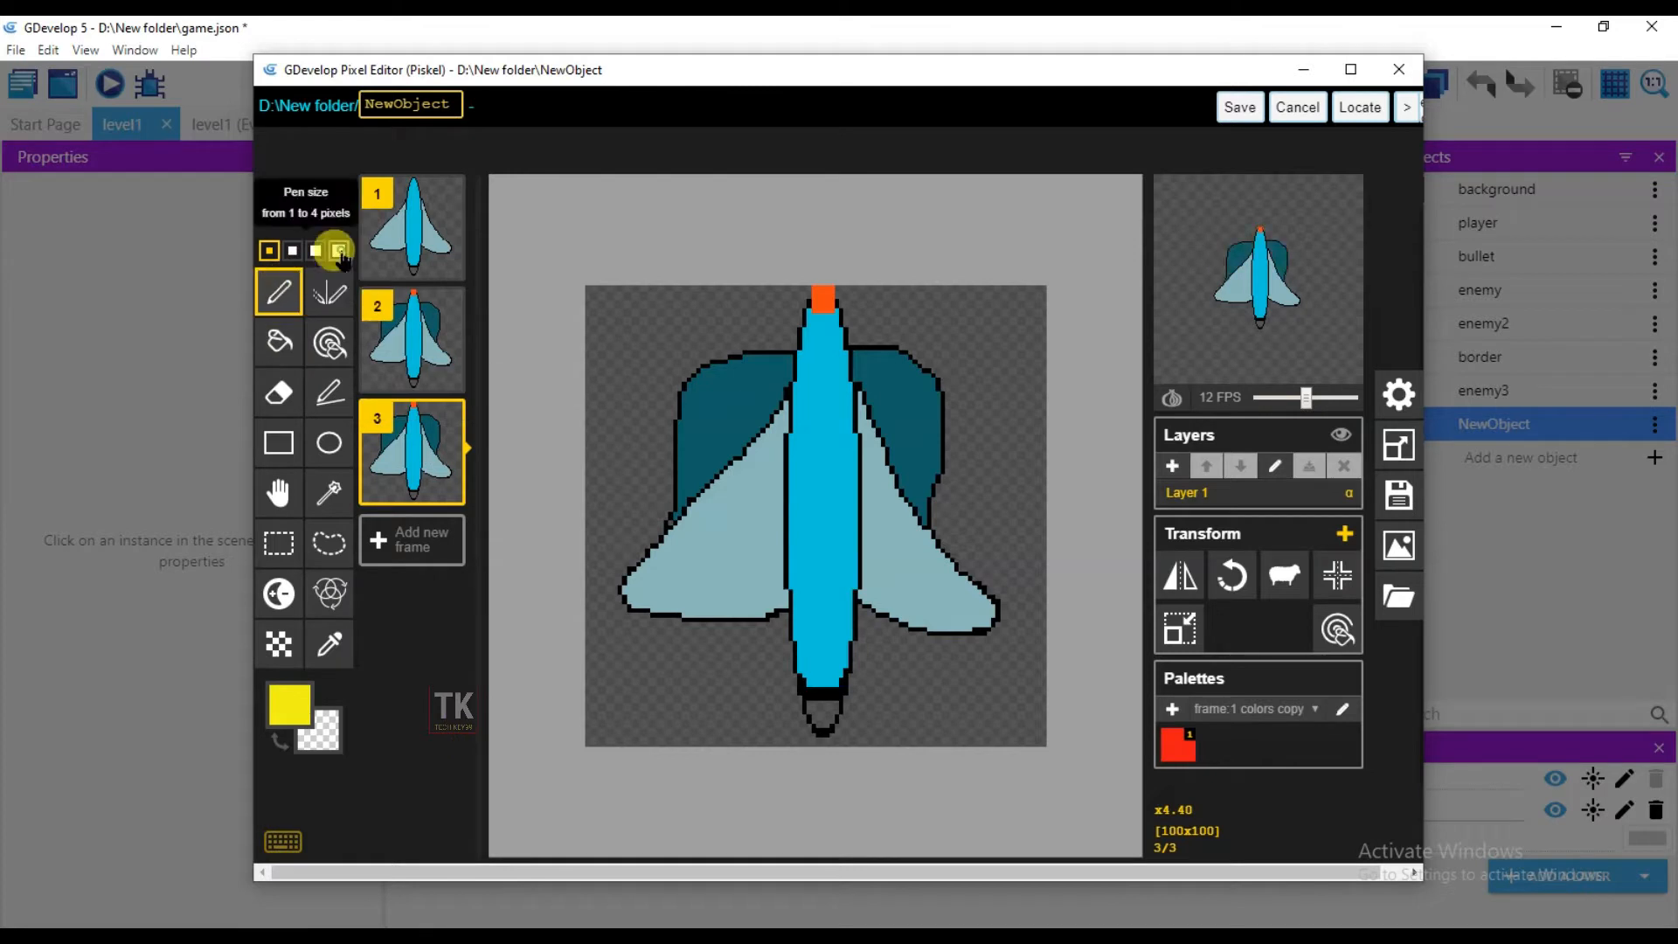
pyautogui.click(339, 251)
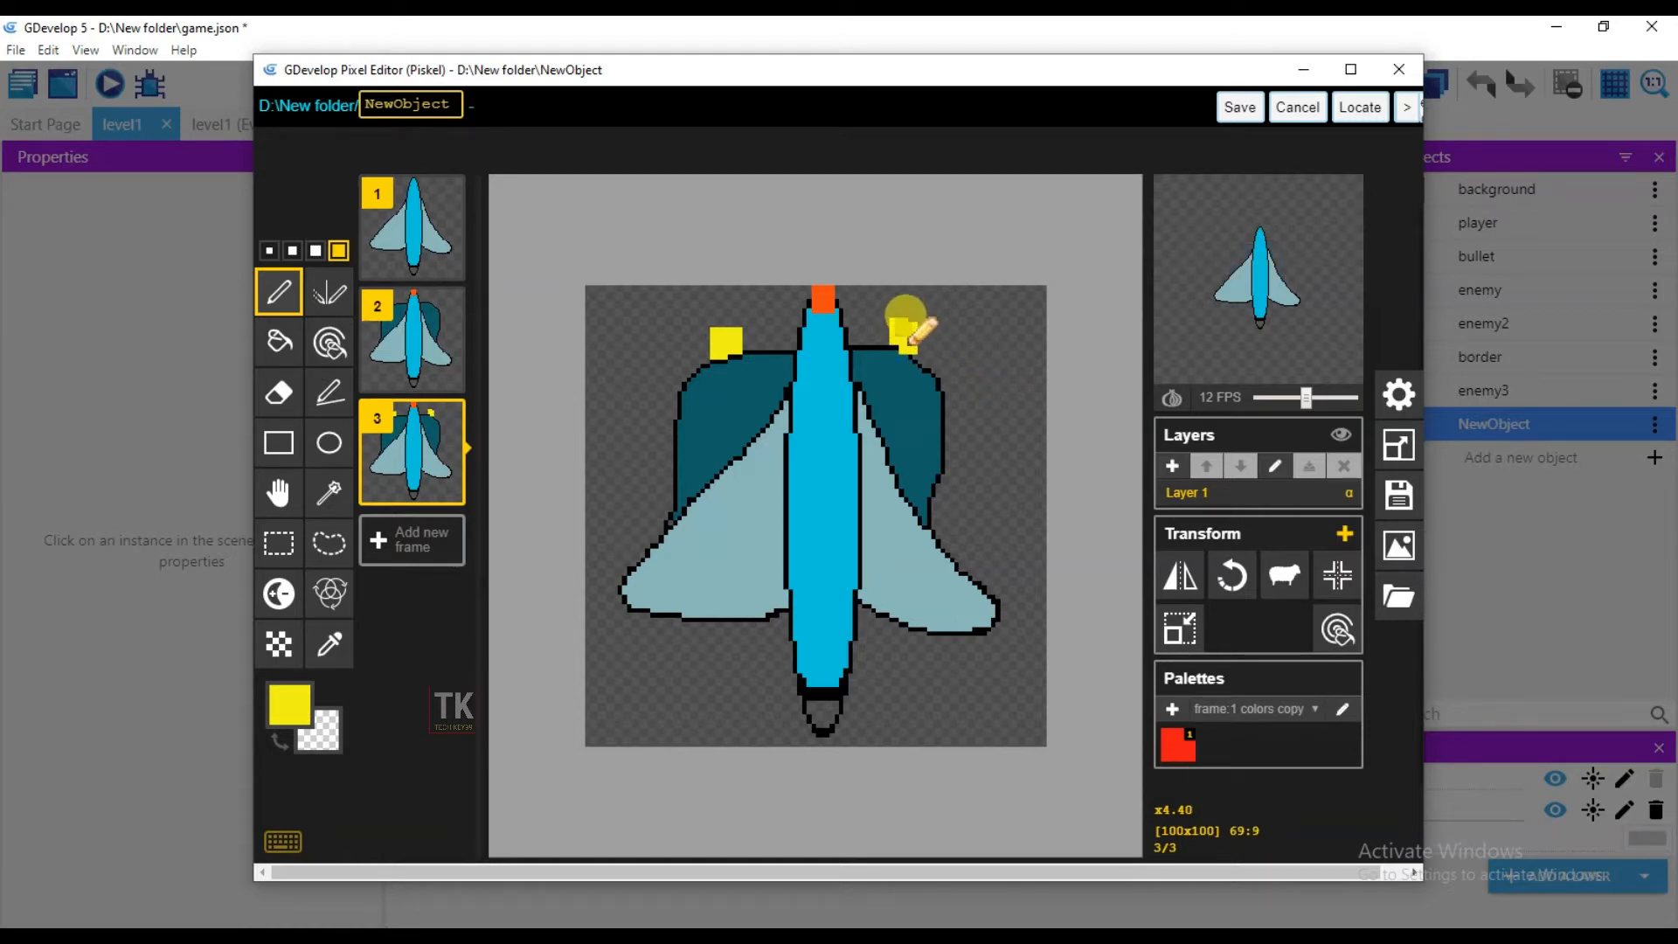
# Step: Duplicate frame 3 and paint a light red #ff5151 block above each yellow block in frame 4
pyautogui.click(289, 704)
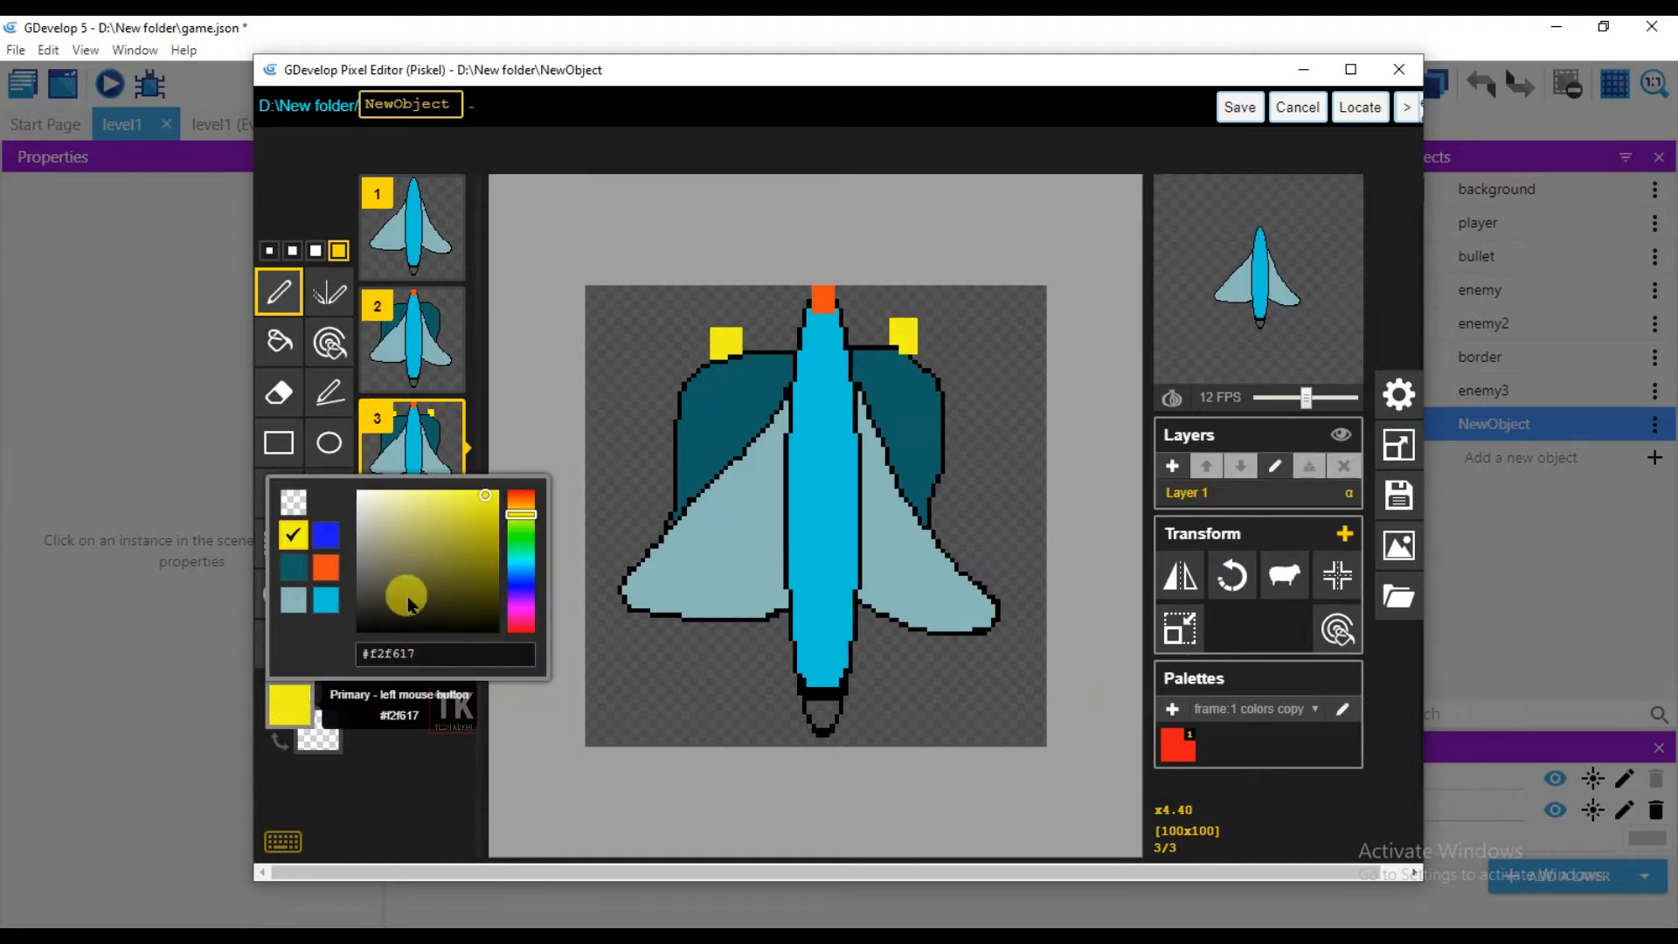
pyautogui.click(522, 494)
pyautogui.click(454, 490)
pyautogui.click(426, 765)
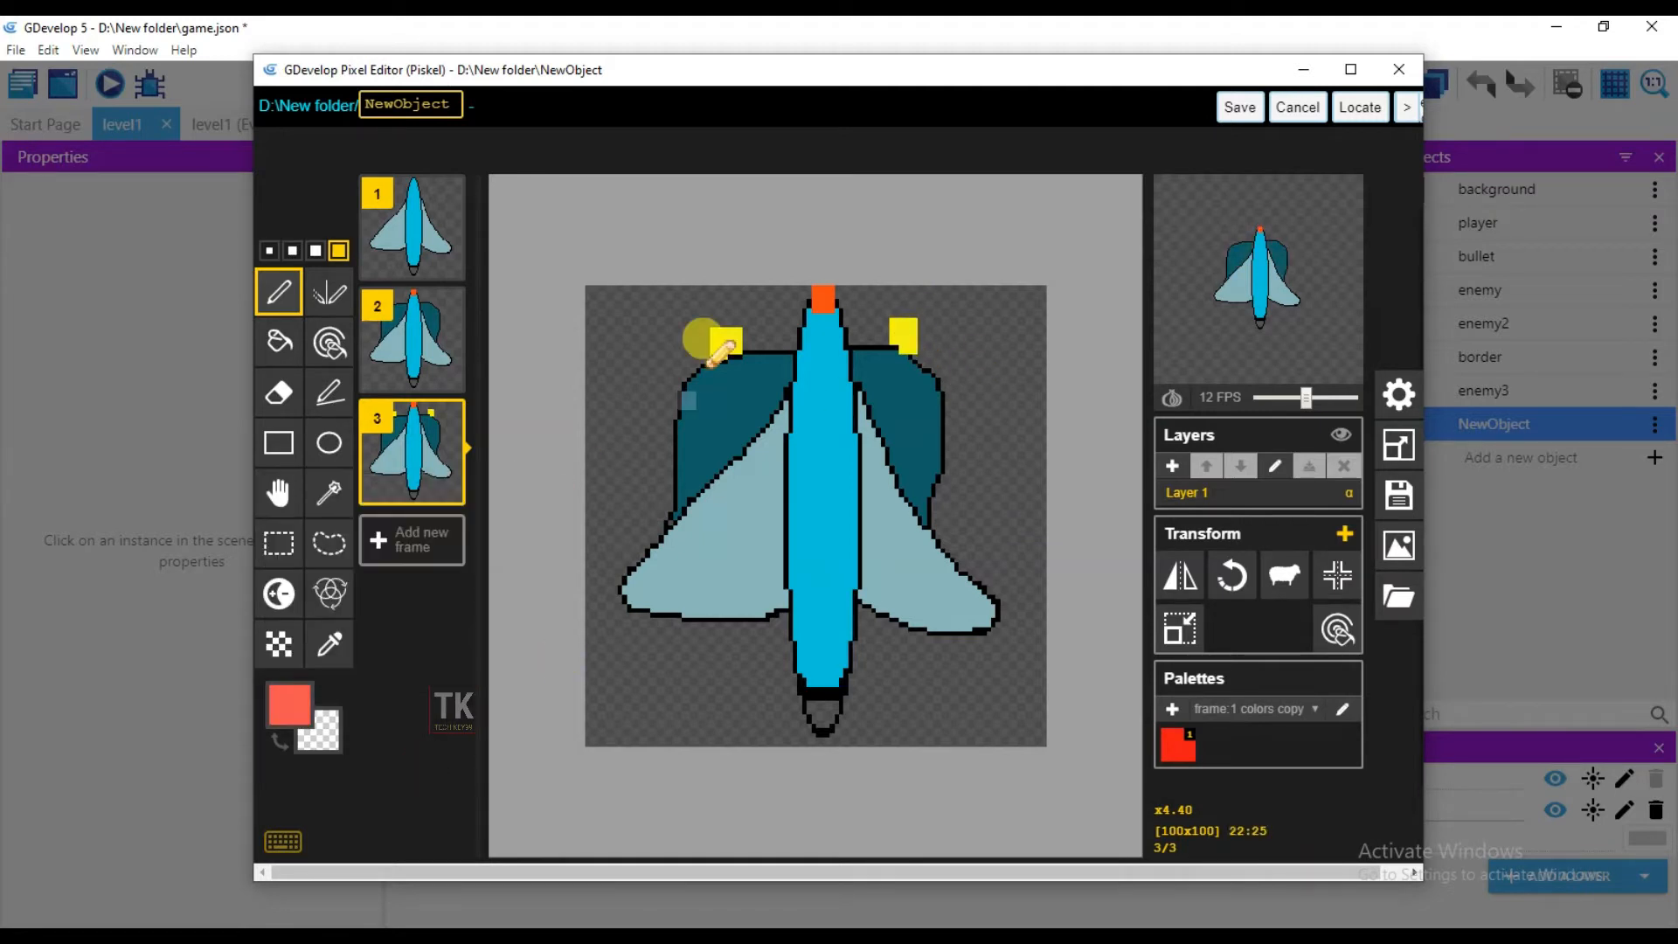
pyautogui.click(450, 491)
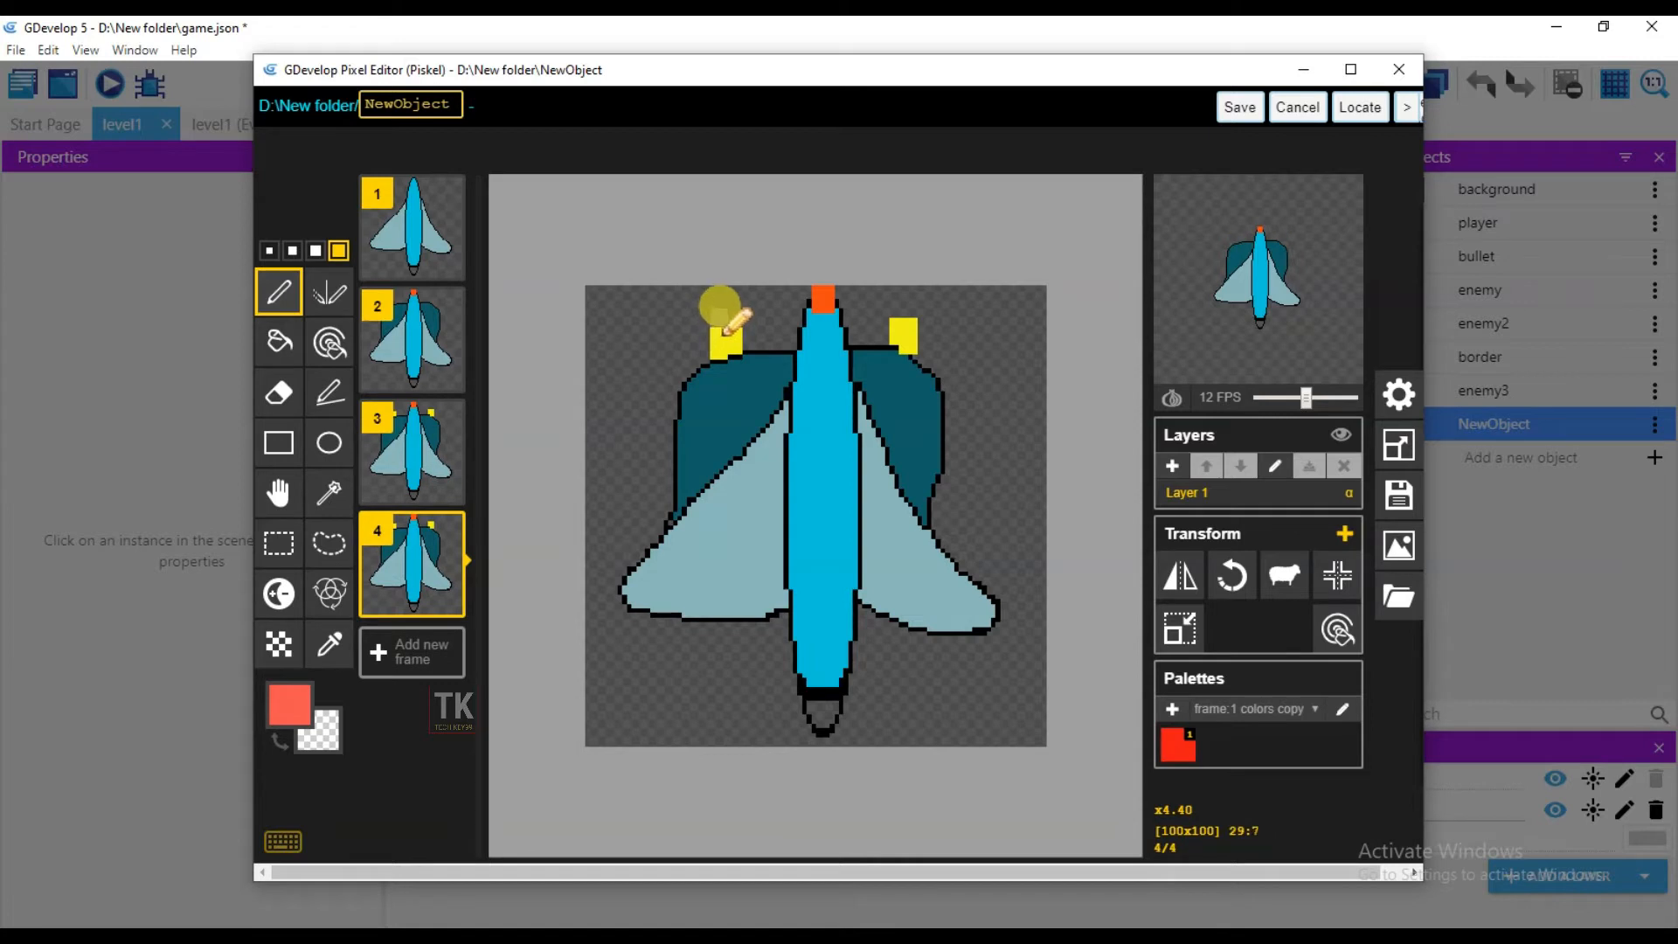
pyautogui.click(900, 306)
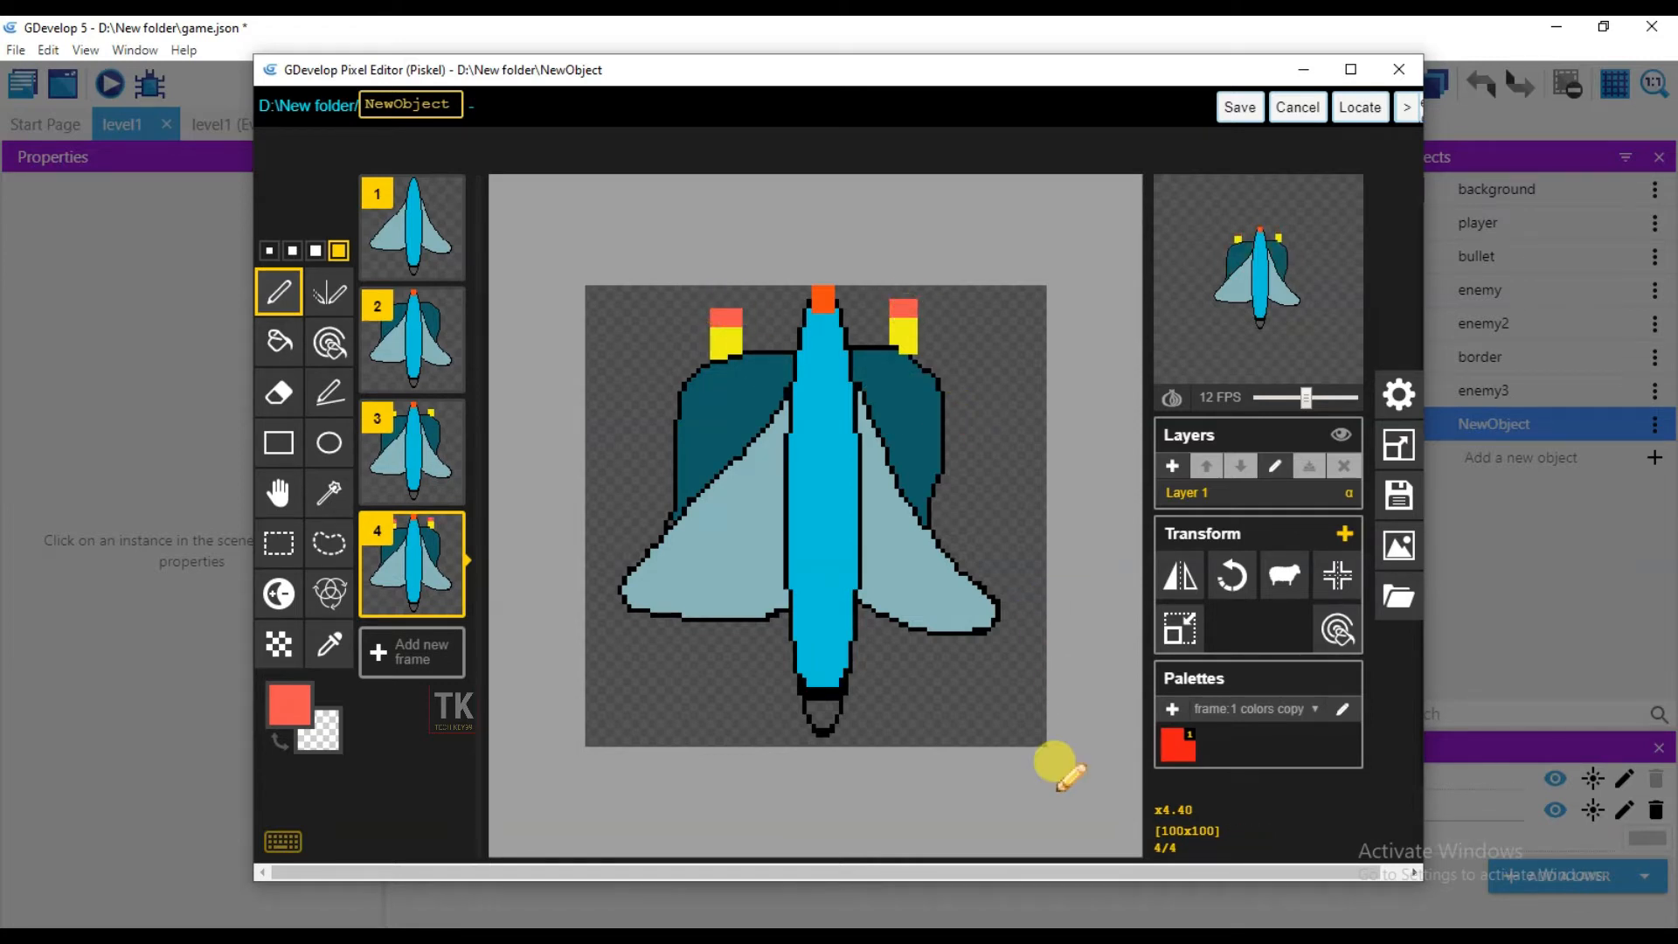
# Step: Fill the ship's tail tip in frame 4 with near-black #070202
pyautogui.click(297, 706)
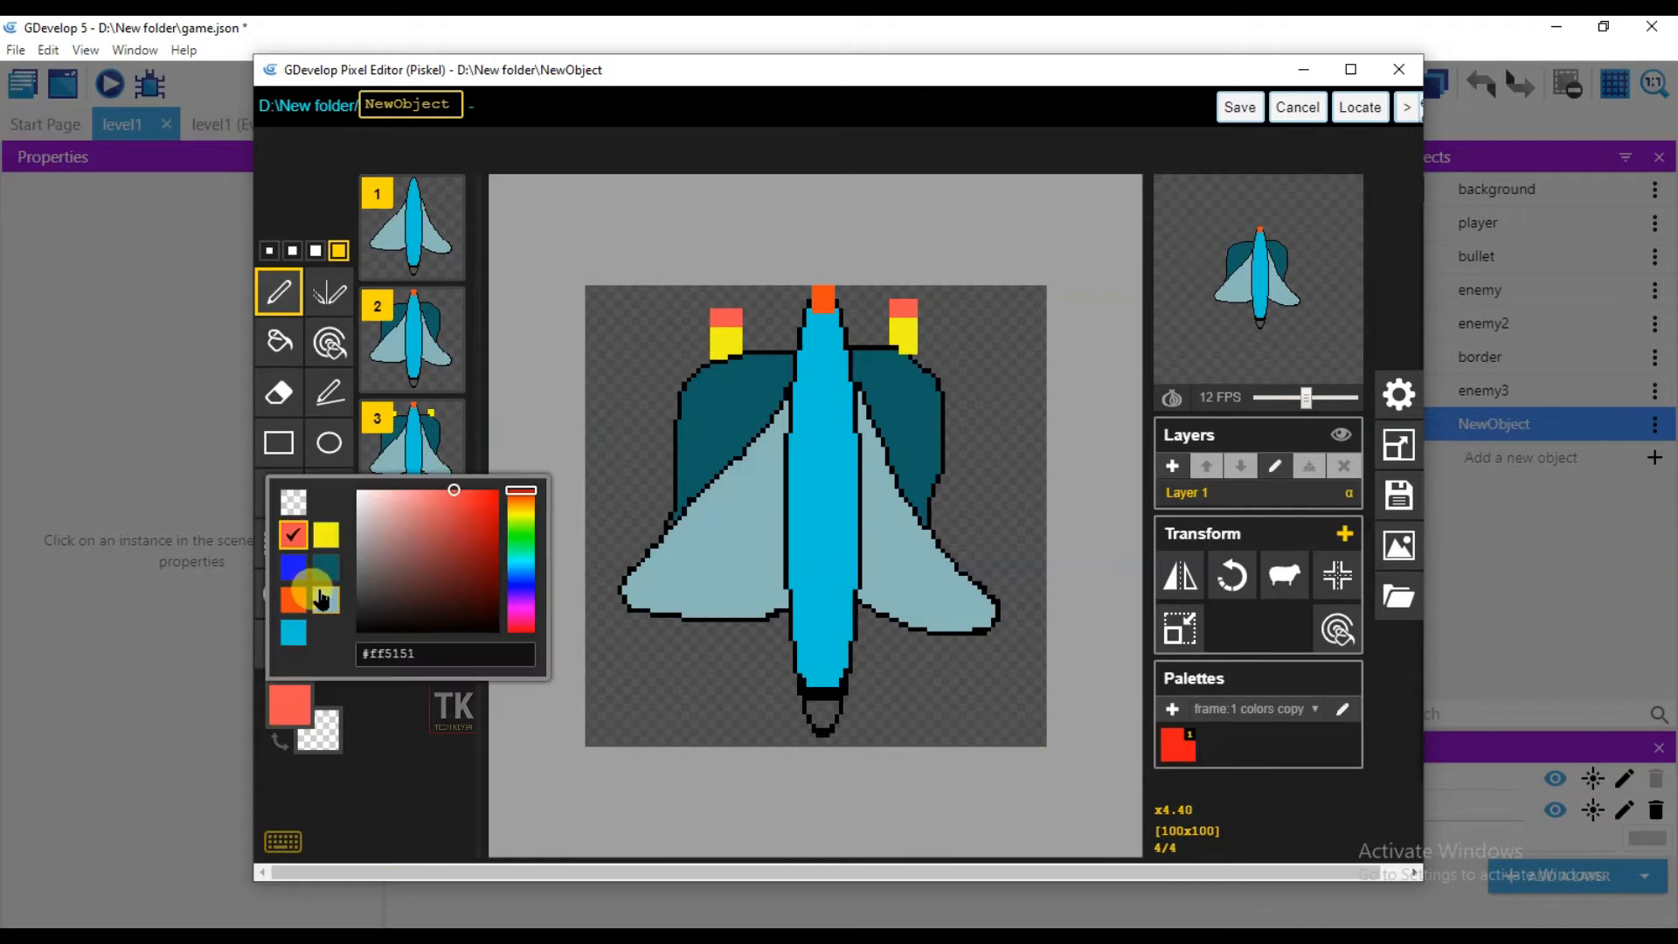
pyautogui.click(462, 626)
pyautogui.click(420, 761)
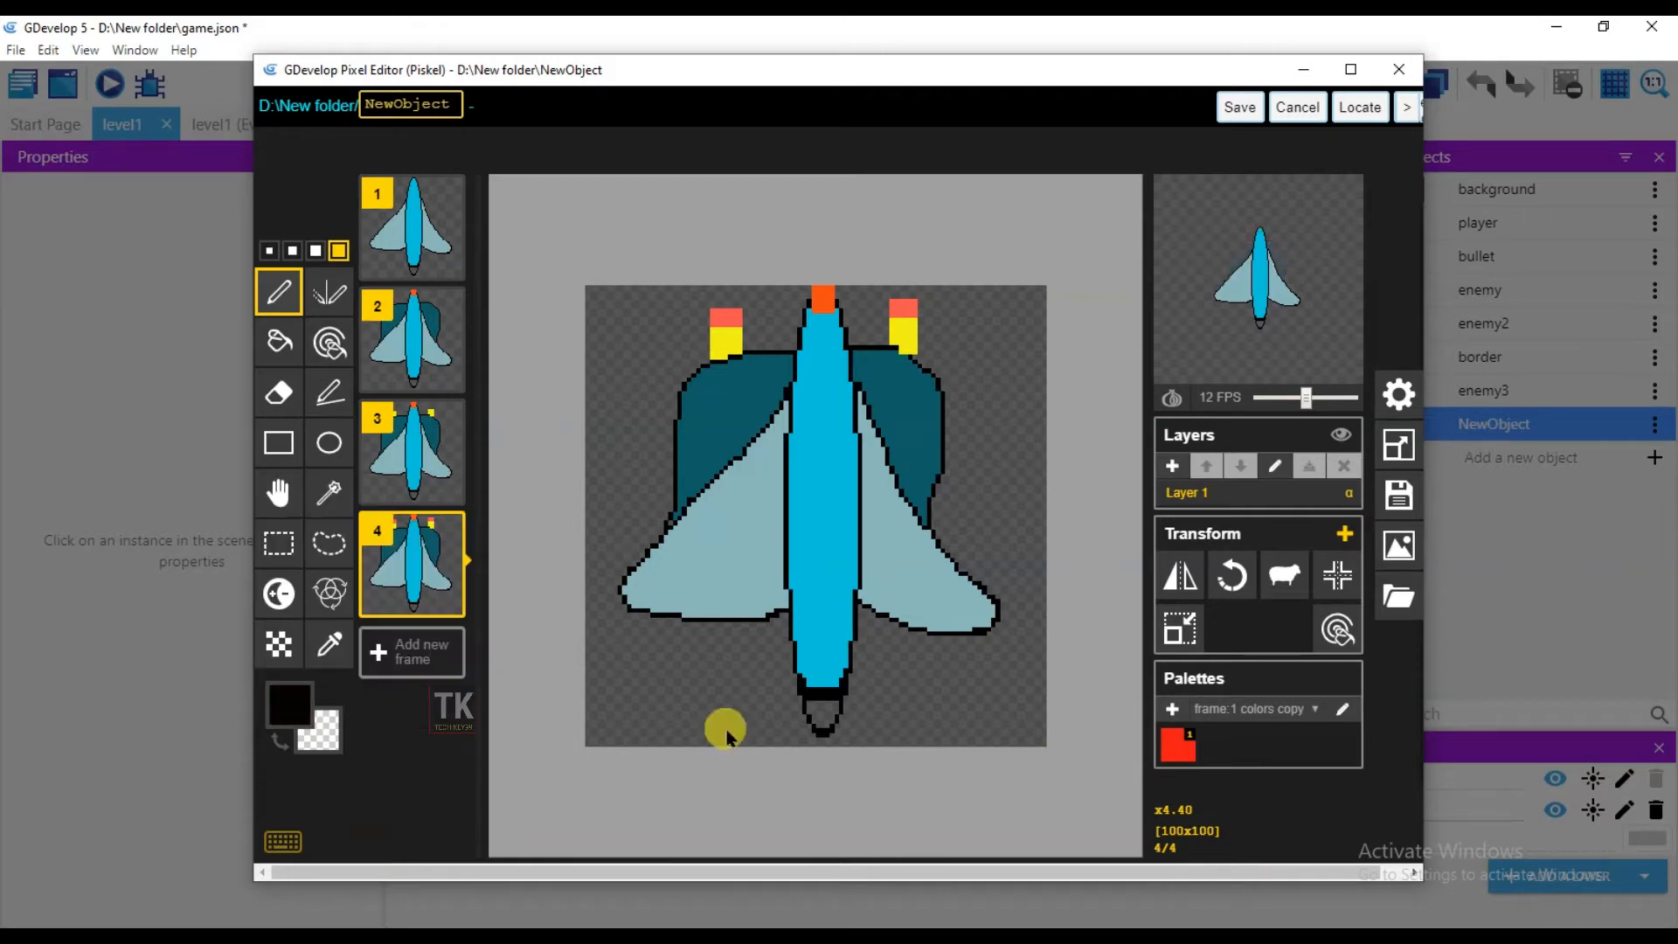
pyautogui.click(276, 341)
pyautogui.click(820, 706)
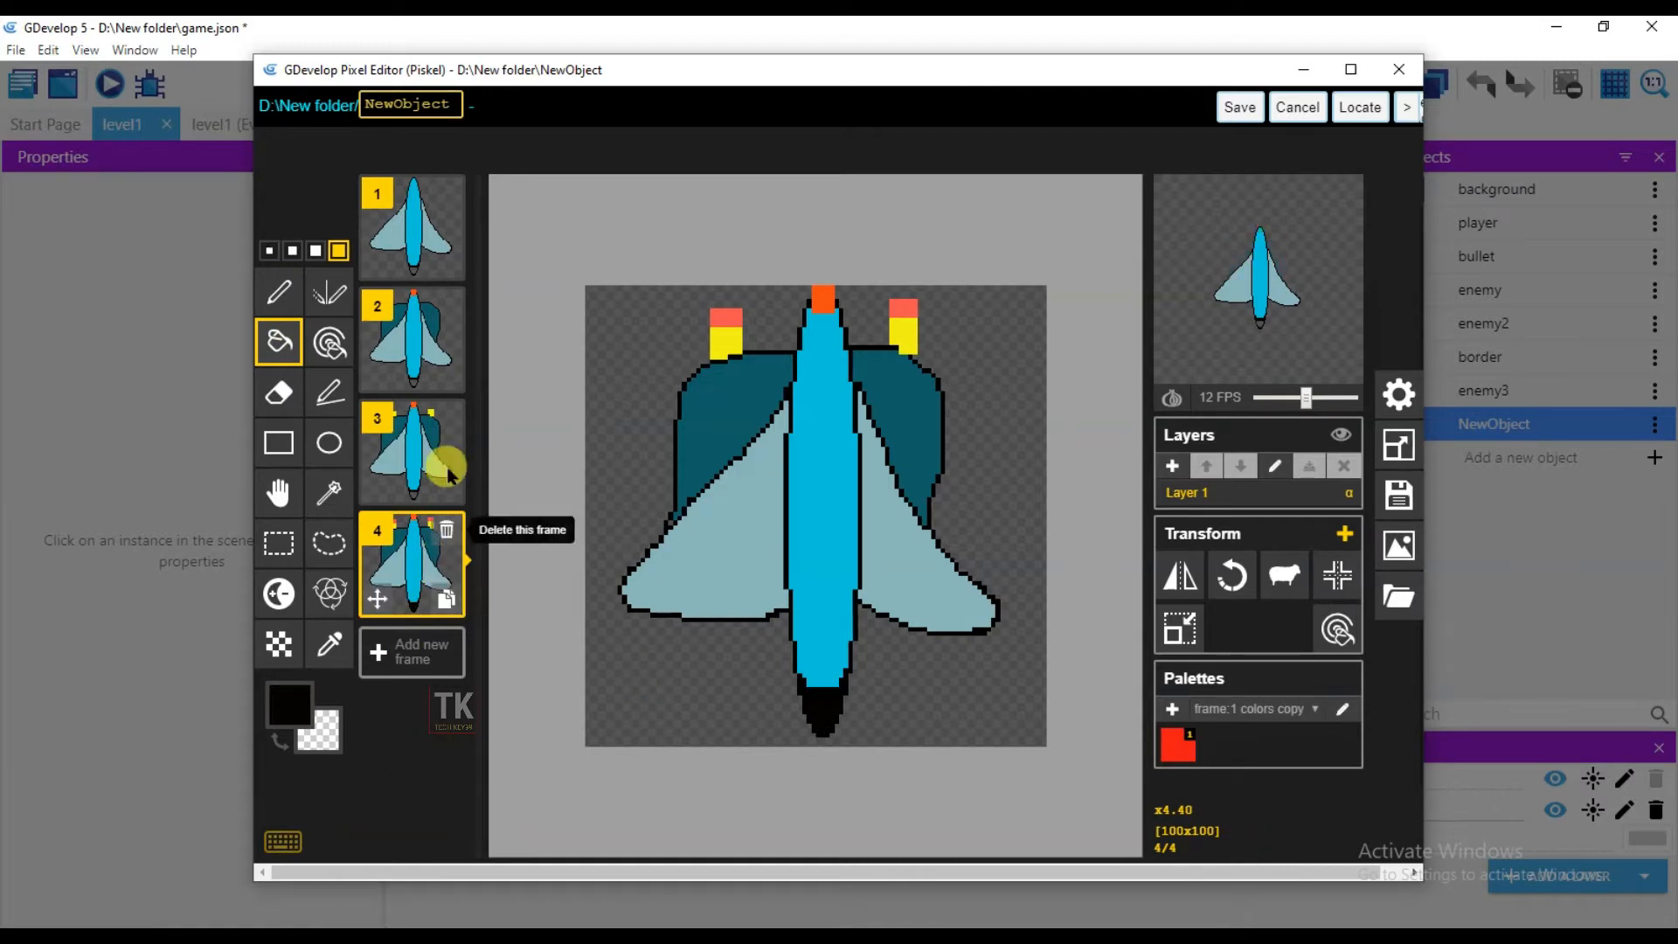
# Step: Fill the ship's tail tip in frame 3 with bright red
pyautogui.click(418, 457)
pyautogui.click(293, 708)
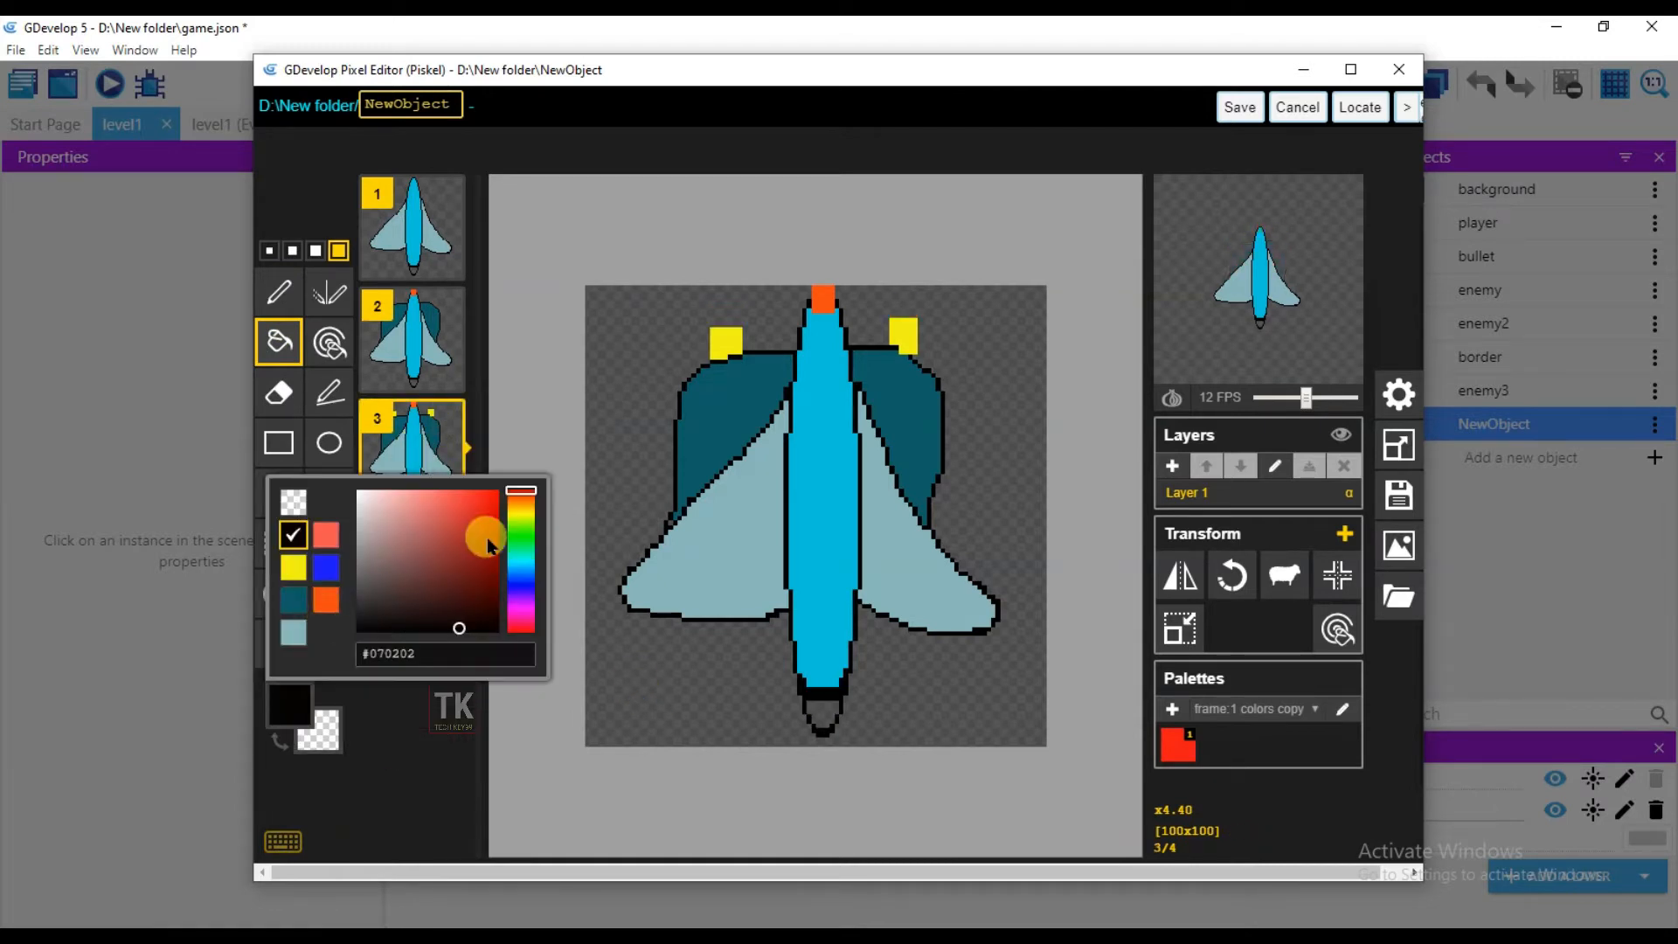
pyautogui.click(493, 494)
pyautogui.click(464, 734)
pyautogui.click(819, 706)
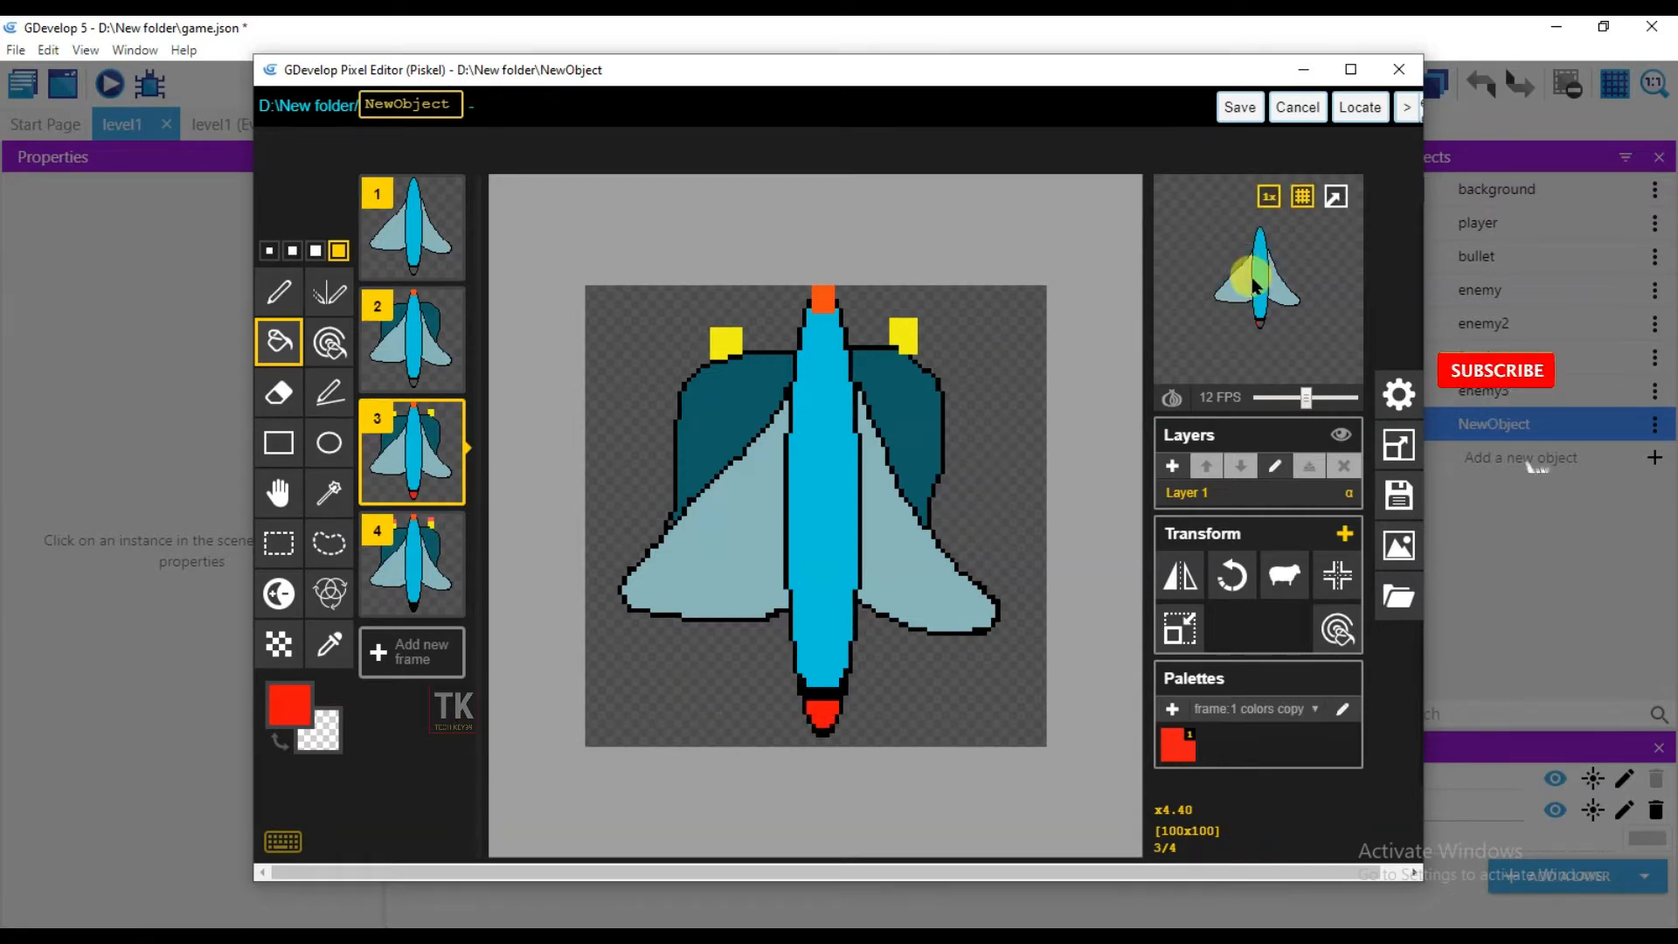
# Step: Save the drawn frames and apply them to enemy4 as a looping animation at 26 FPS
pyautogui.click(1239, 106)
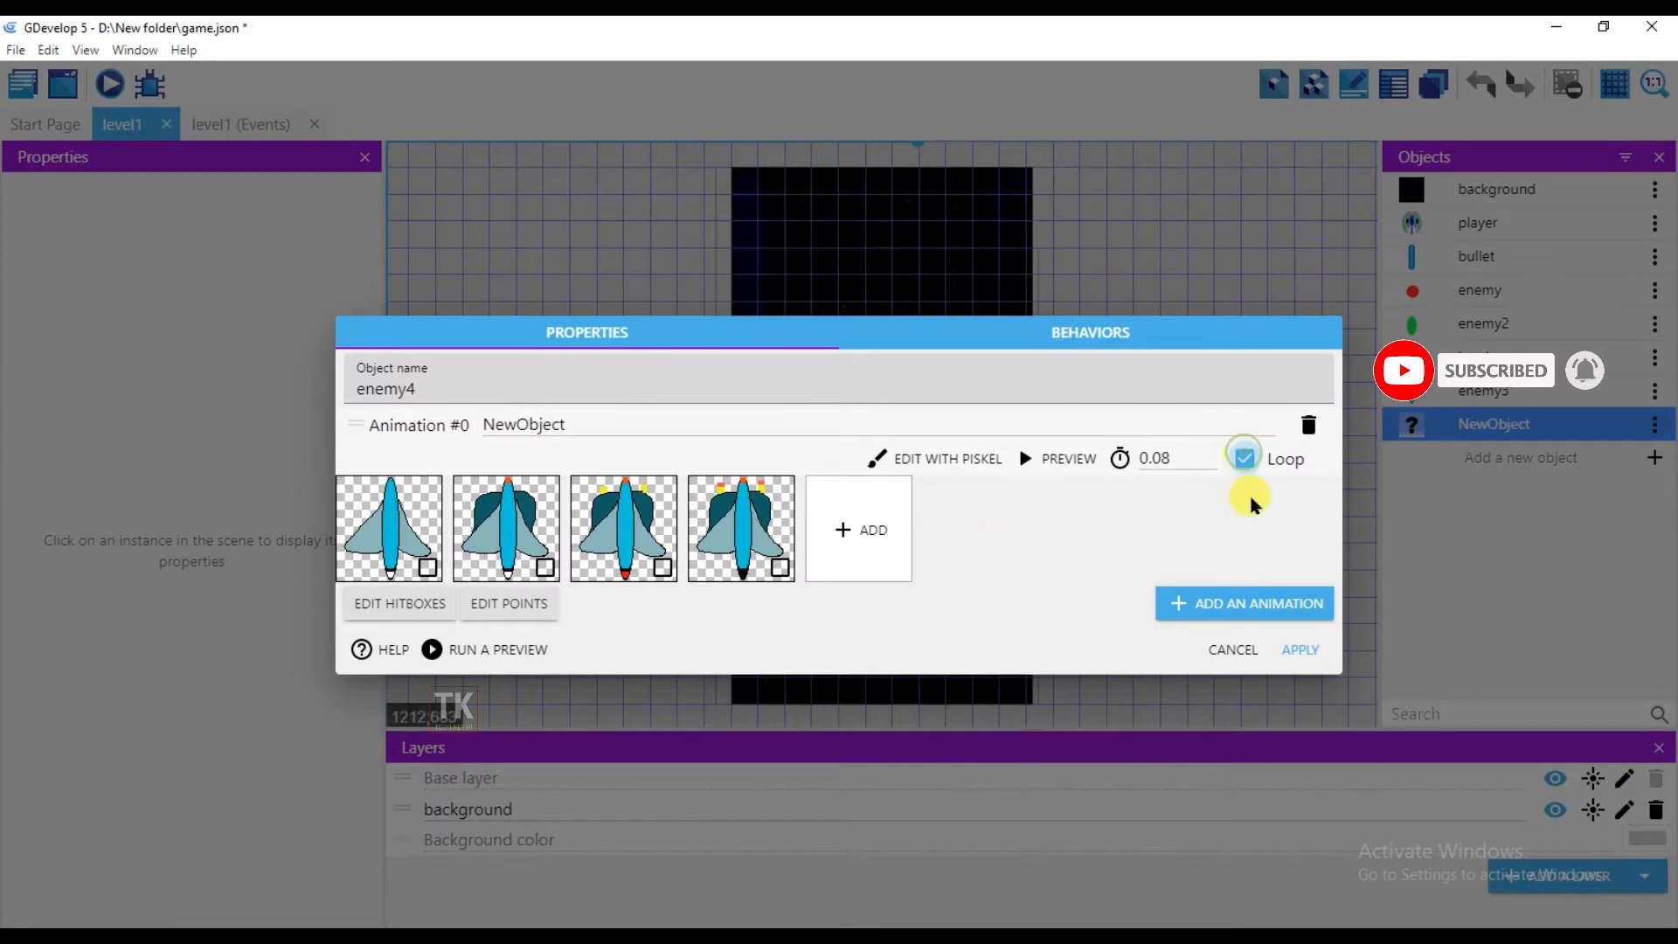
pyautogui.click(1040, 457)
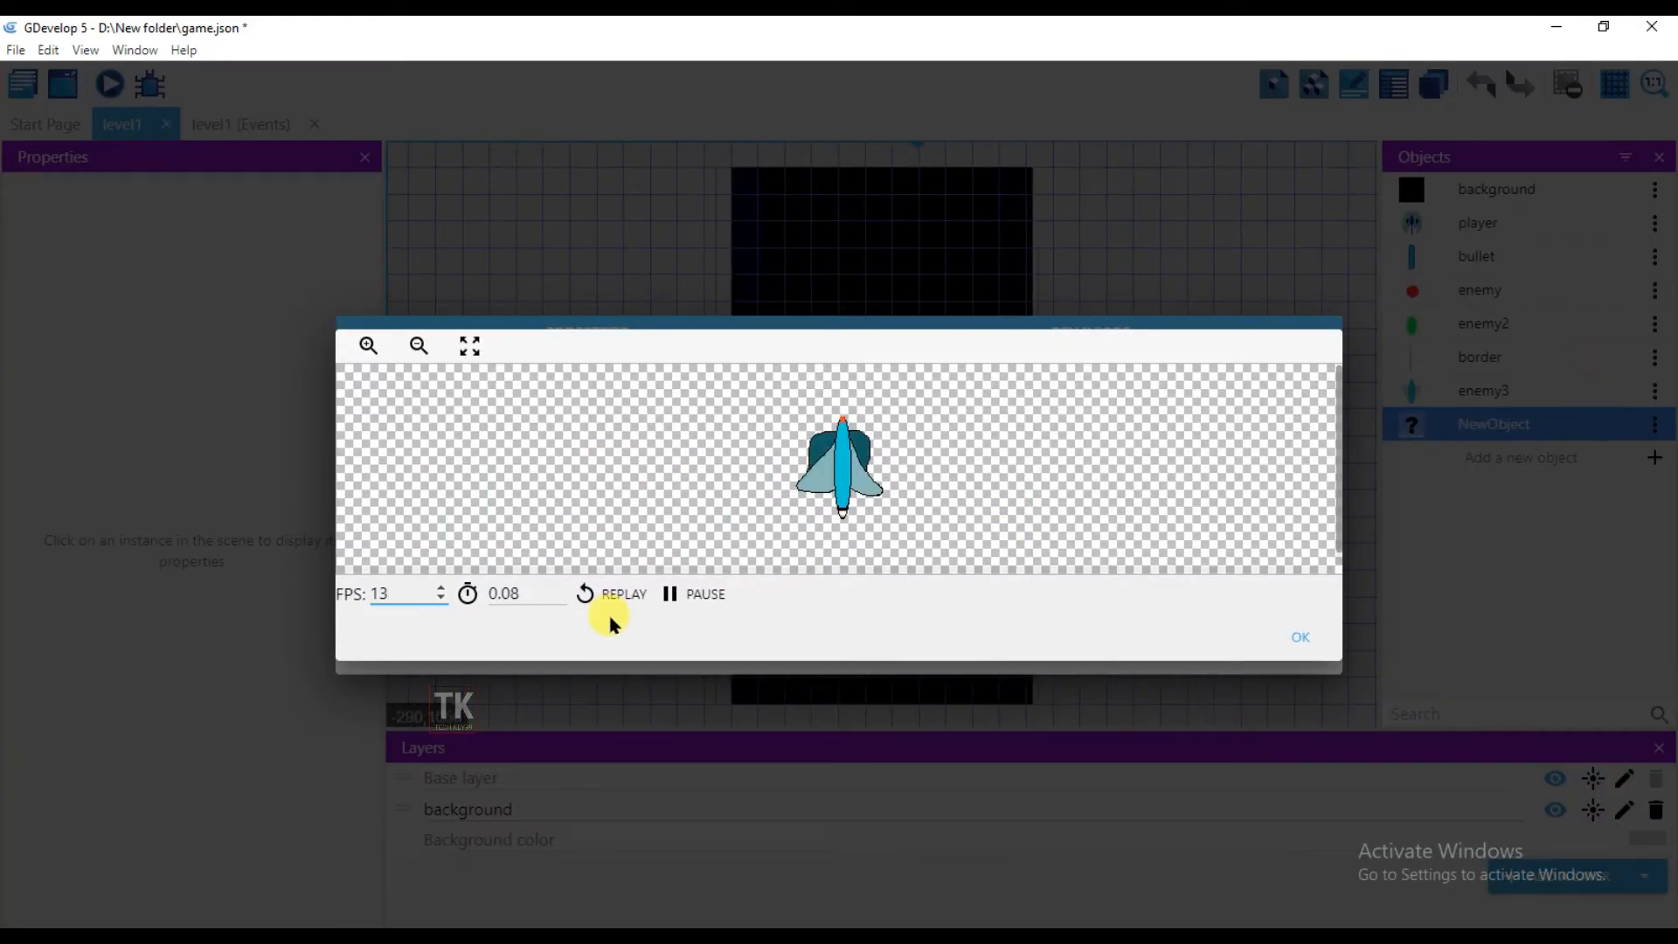
pyautogui.click(442, 594)
pyautogui.click(1299, 641)
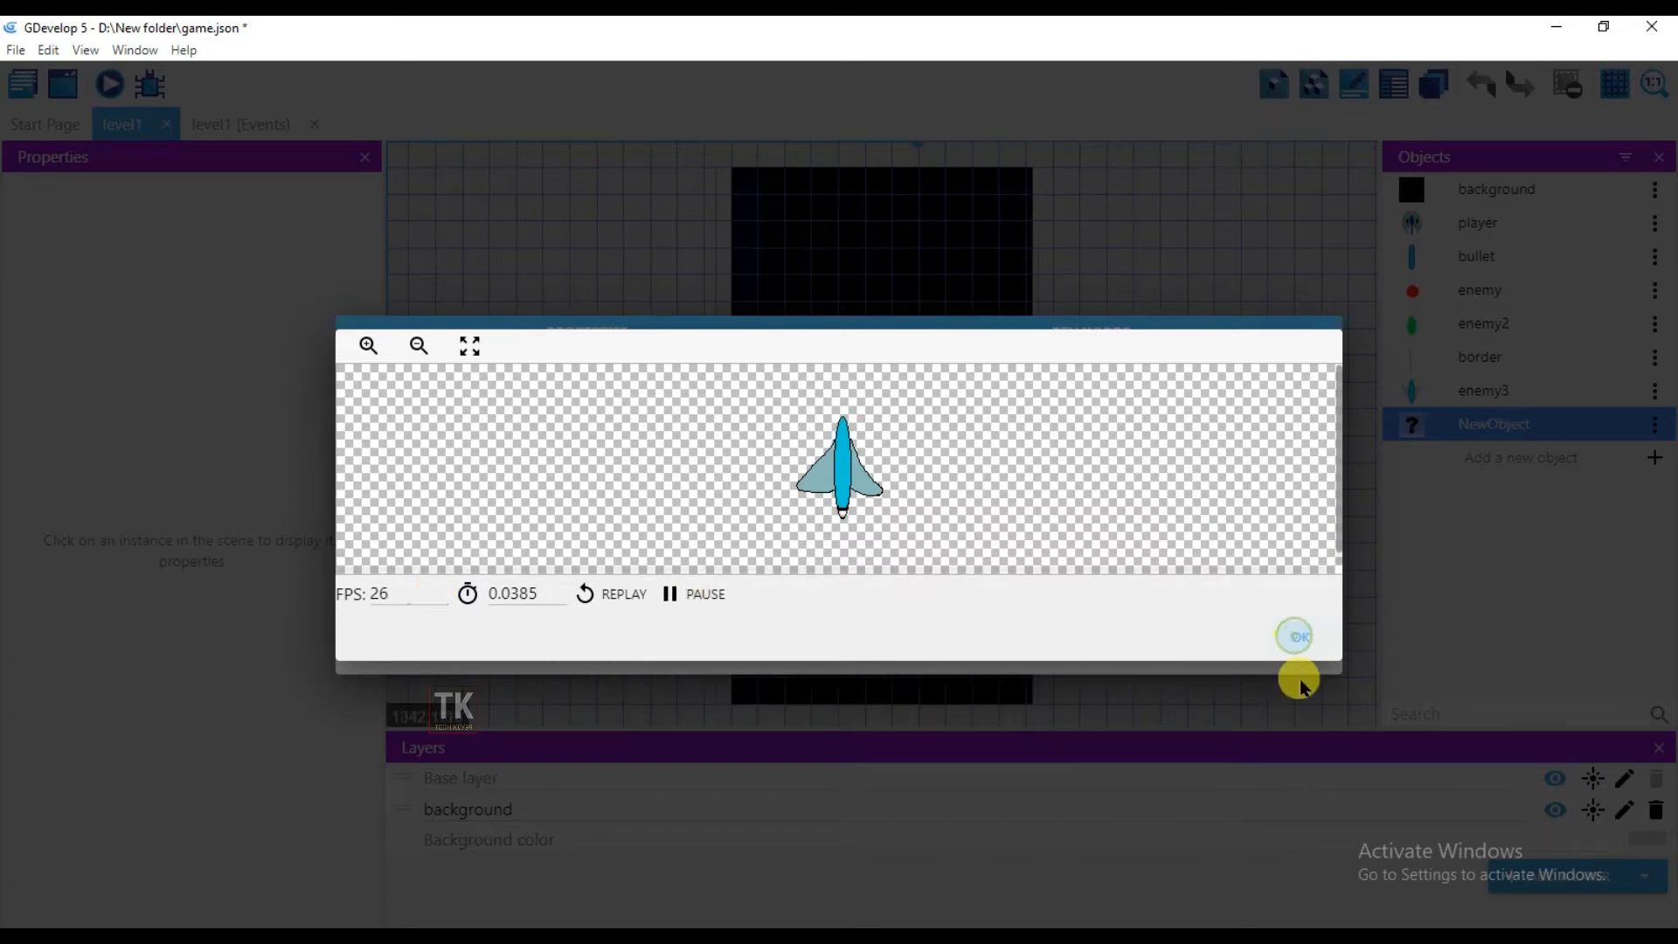
pyautogui.click(1297, 649)
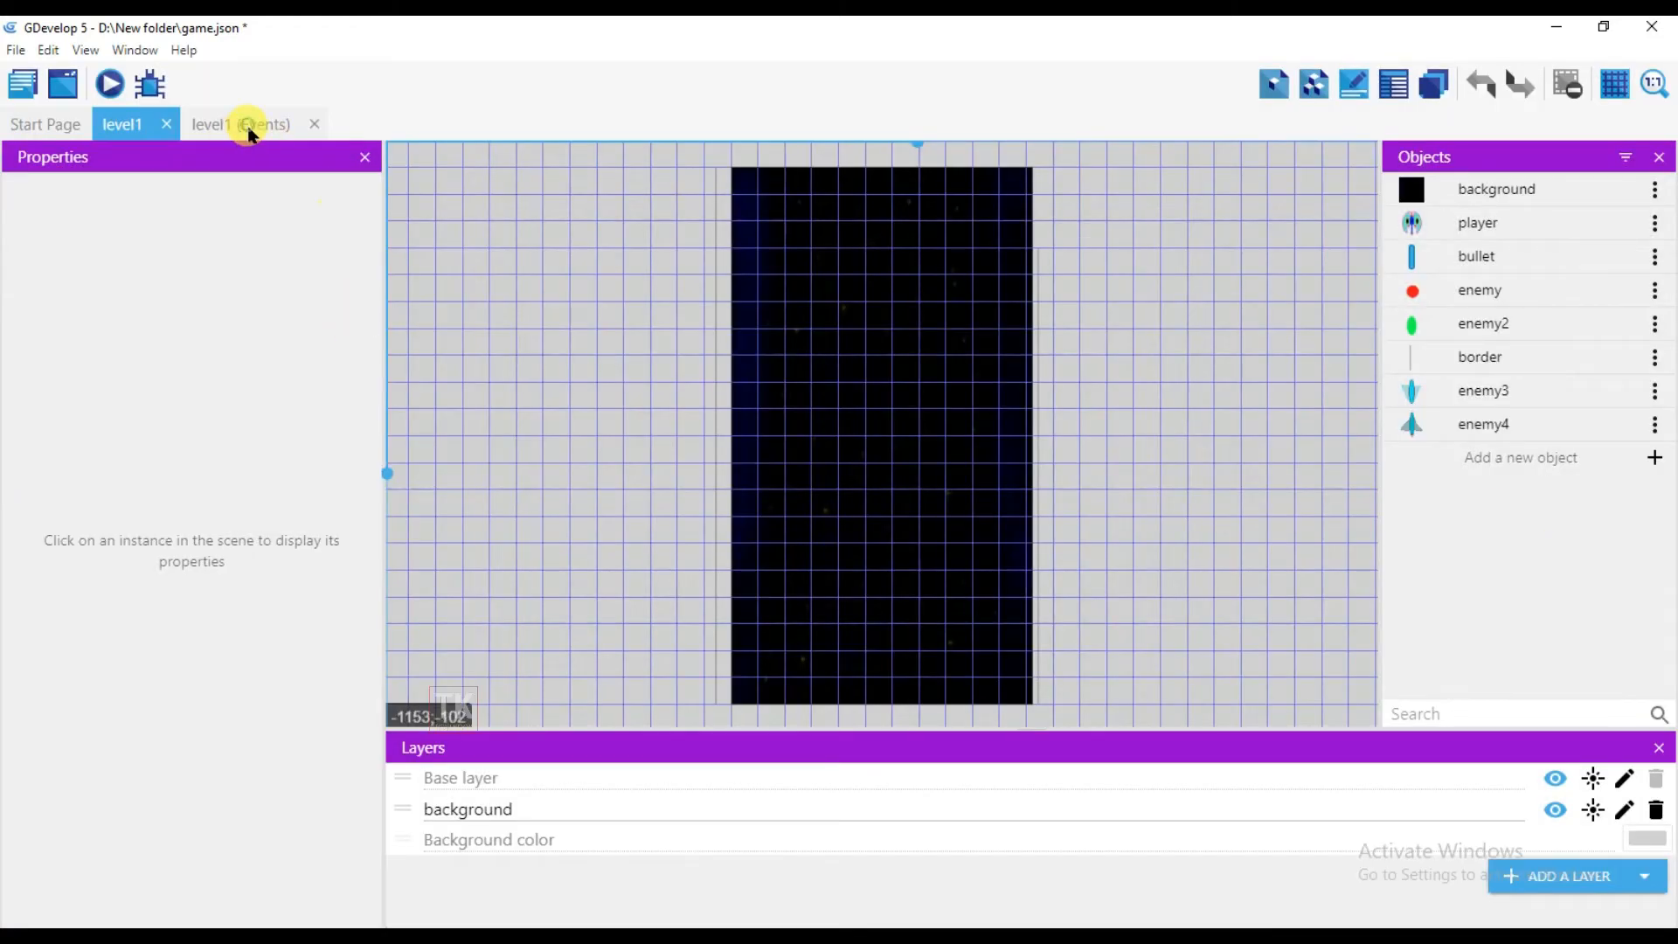
# Step: Add an event group named "enemies" at the end of the level1 events
pyautogui.click(248, 127)
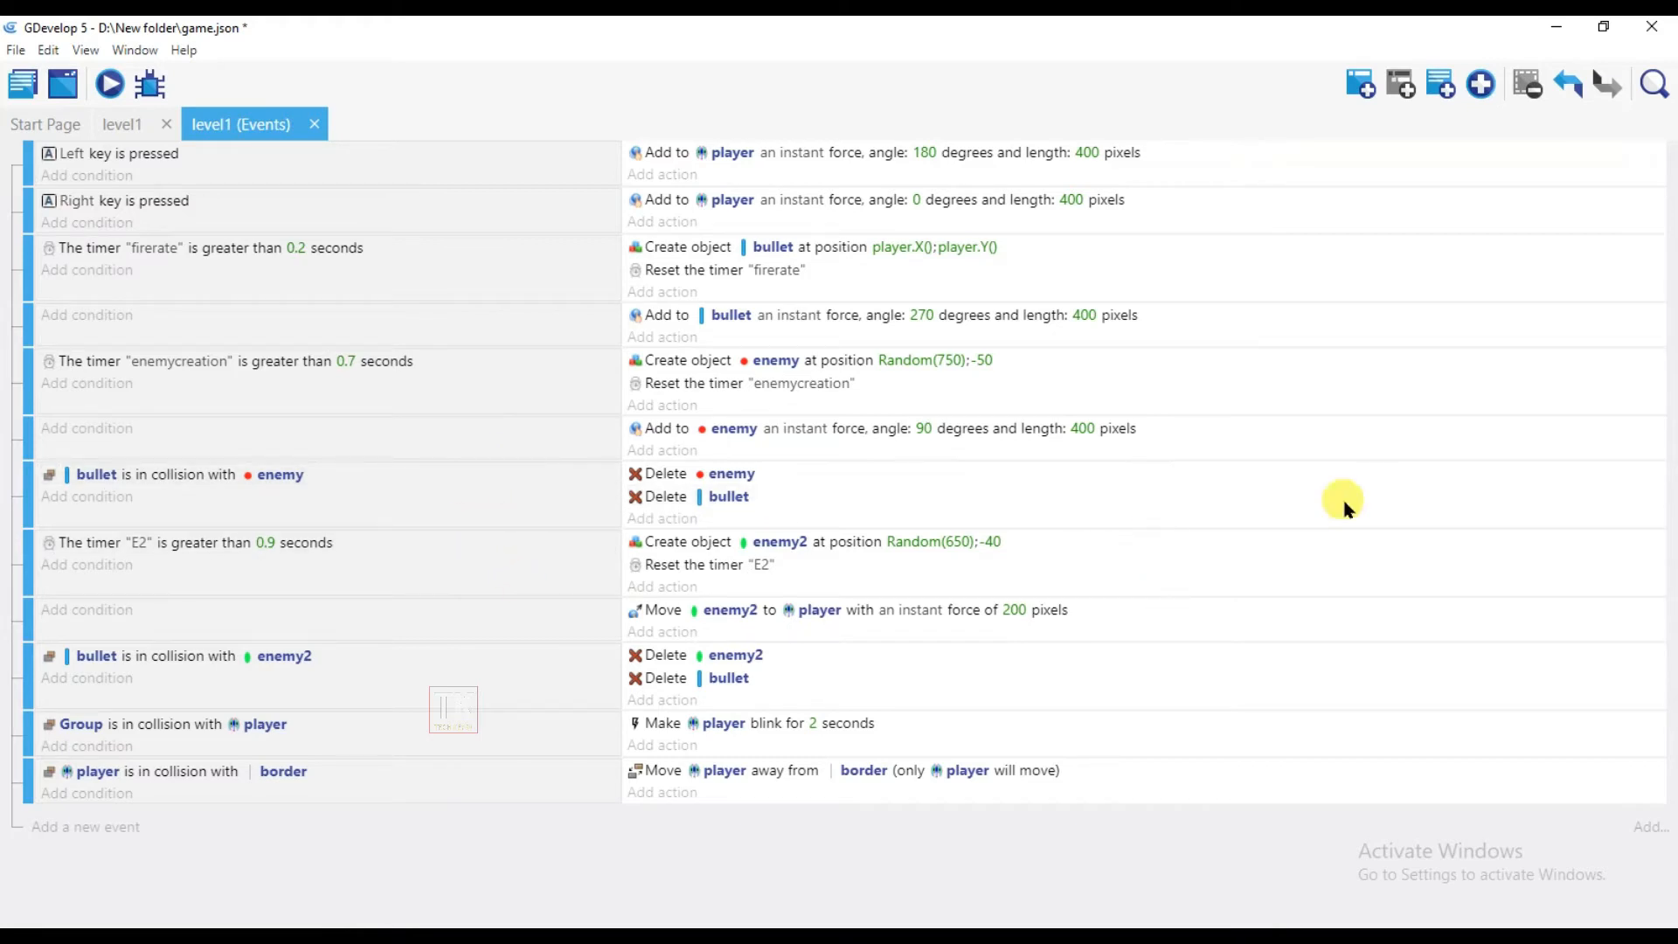
pyautogui.click(1482, 85)
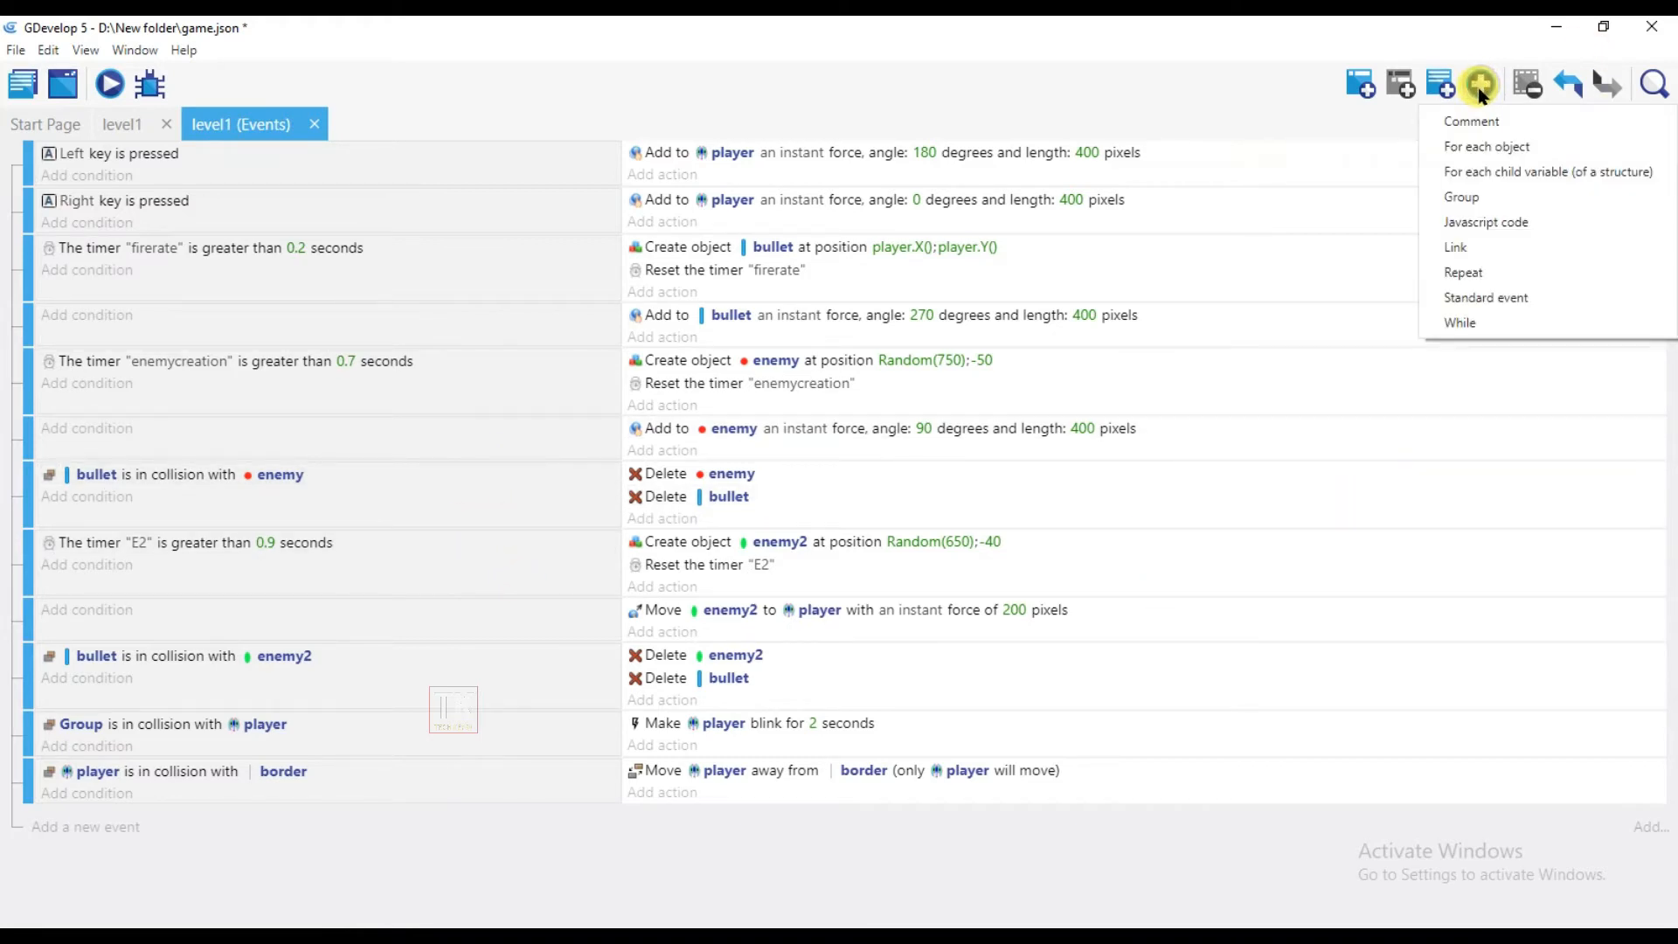
pyautogui.click(1483, 201)
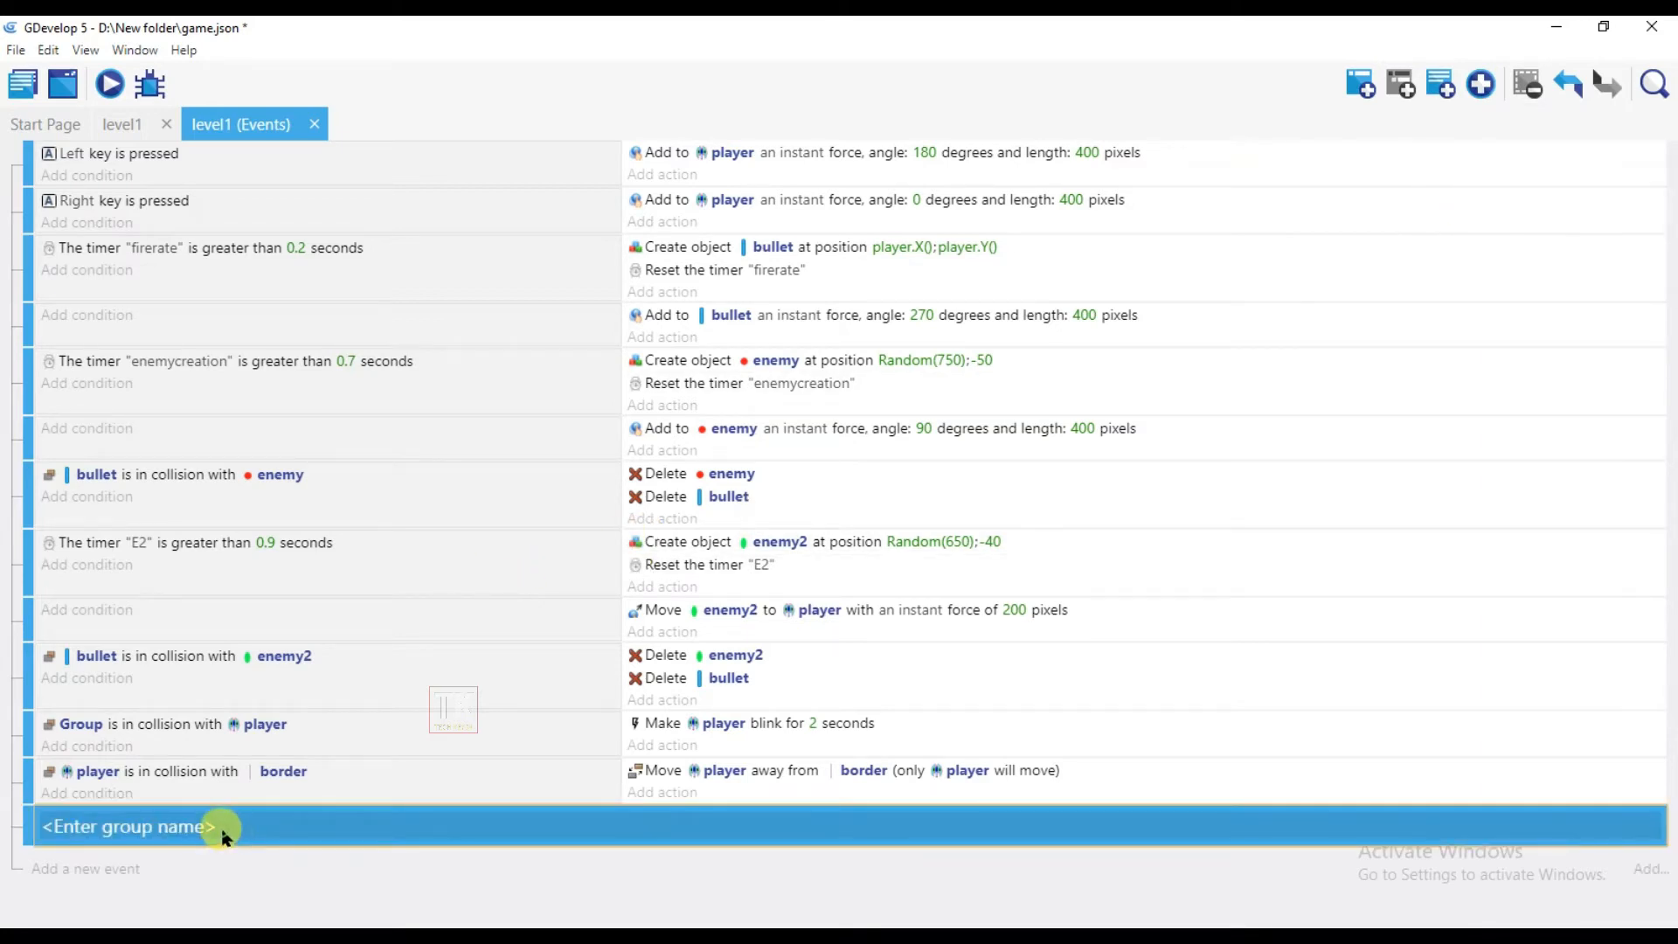
pyautogui.click(220, 826)
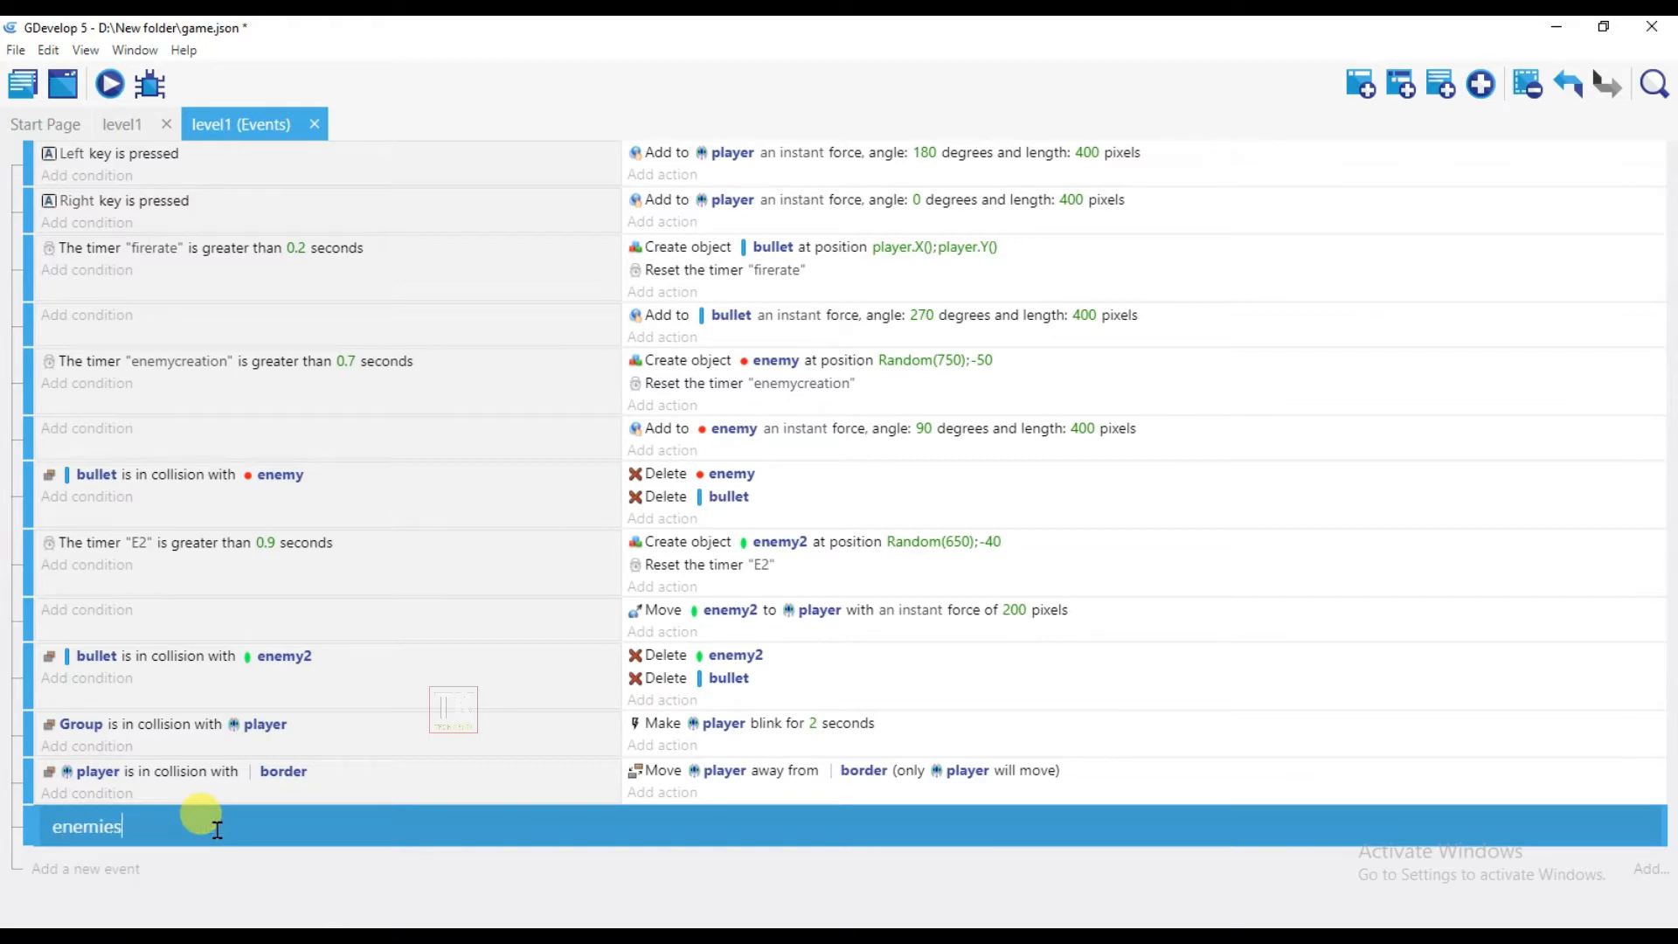
pyautogui.click(386, 881)
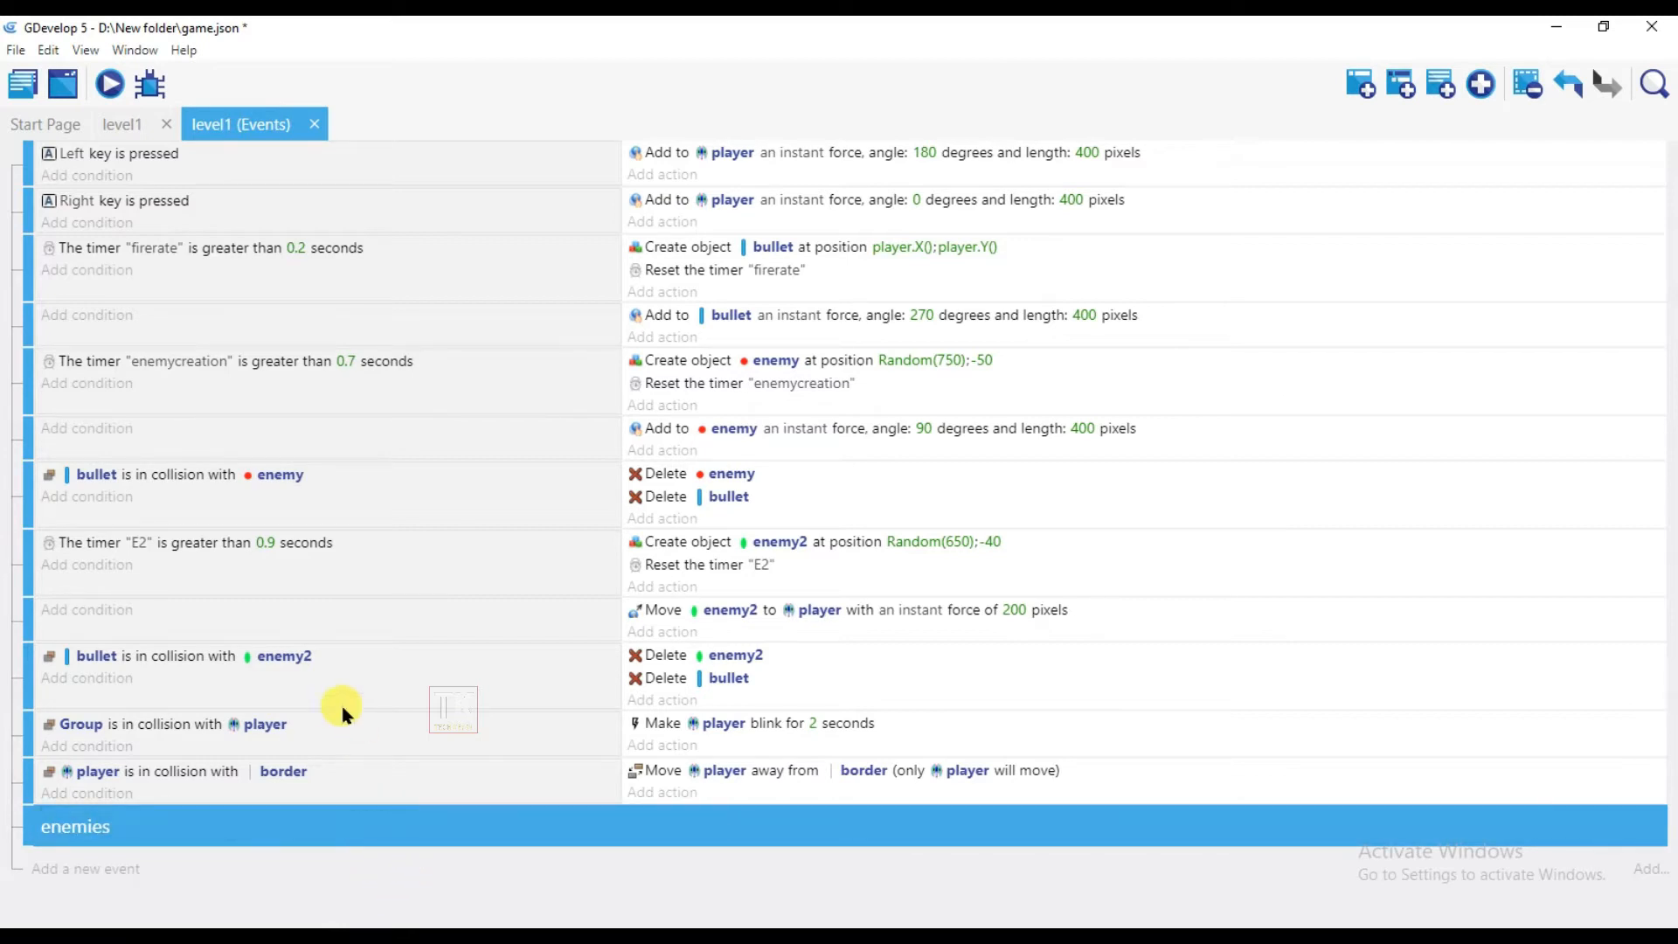
# Step: Move the enemy and enemy2 creation, movement and bullet-collision events into the enemies group
pyautogui.moveTo(26, 380); pyautogui.dragTo(209, 808)
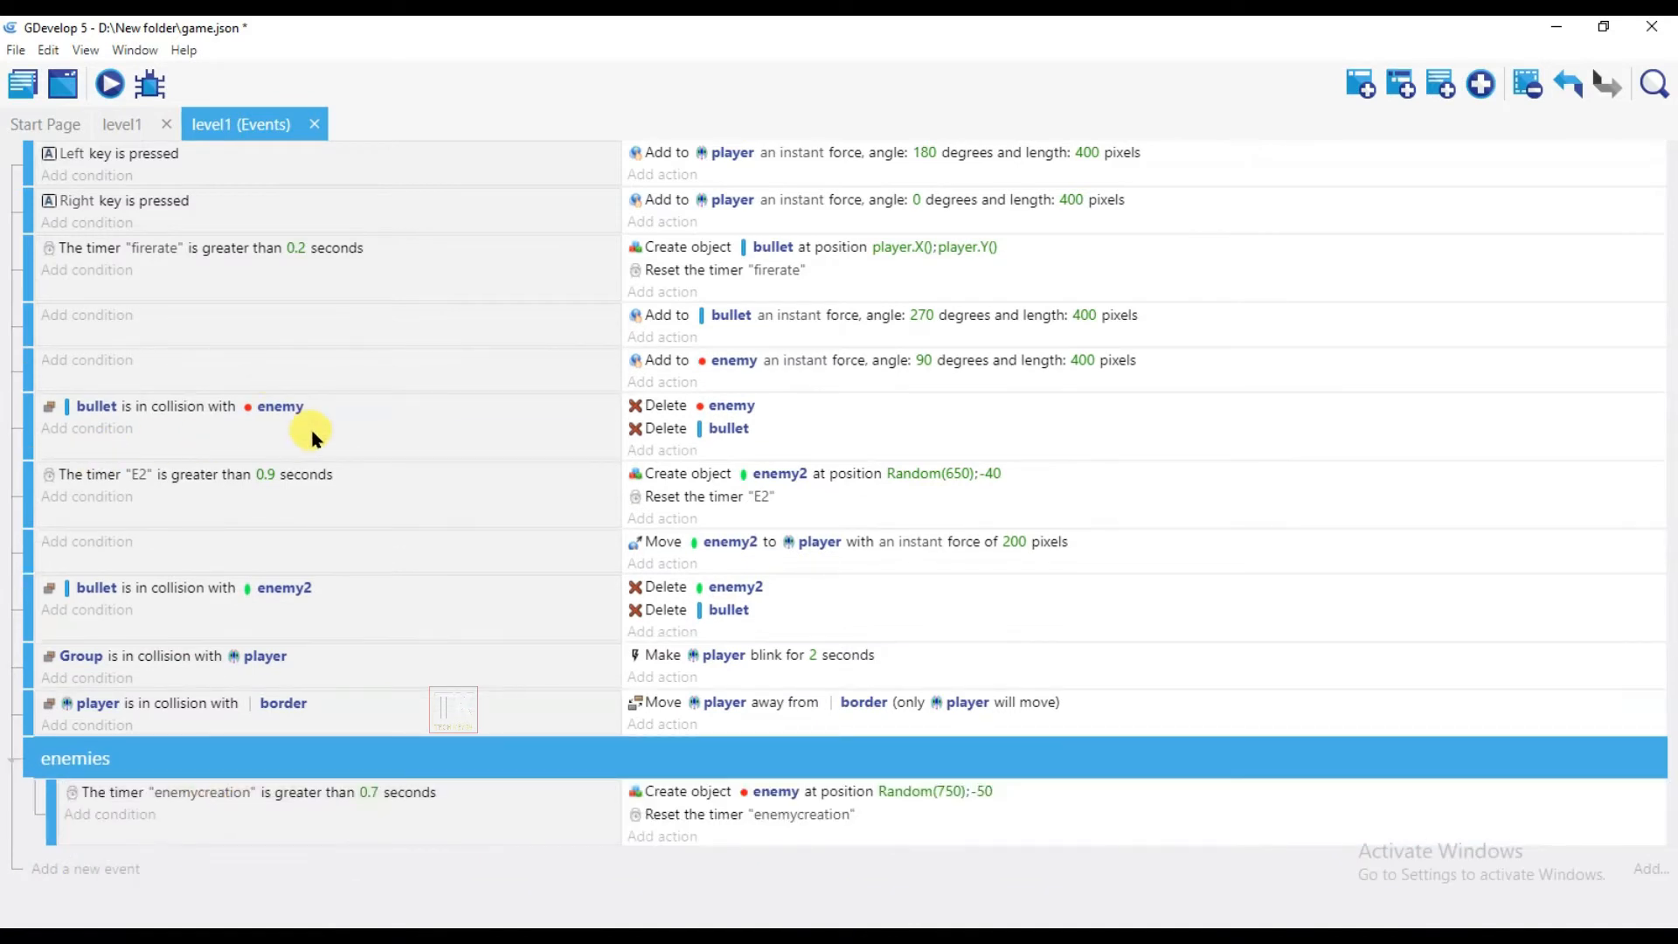
pyautogui.moveTo(32, 429); pyautogui.dragTo(449, 658)
pyautogui.moveTo(26, 370); pyautogui.dragTo(52, 858)
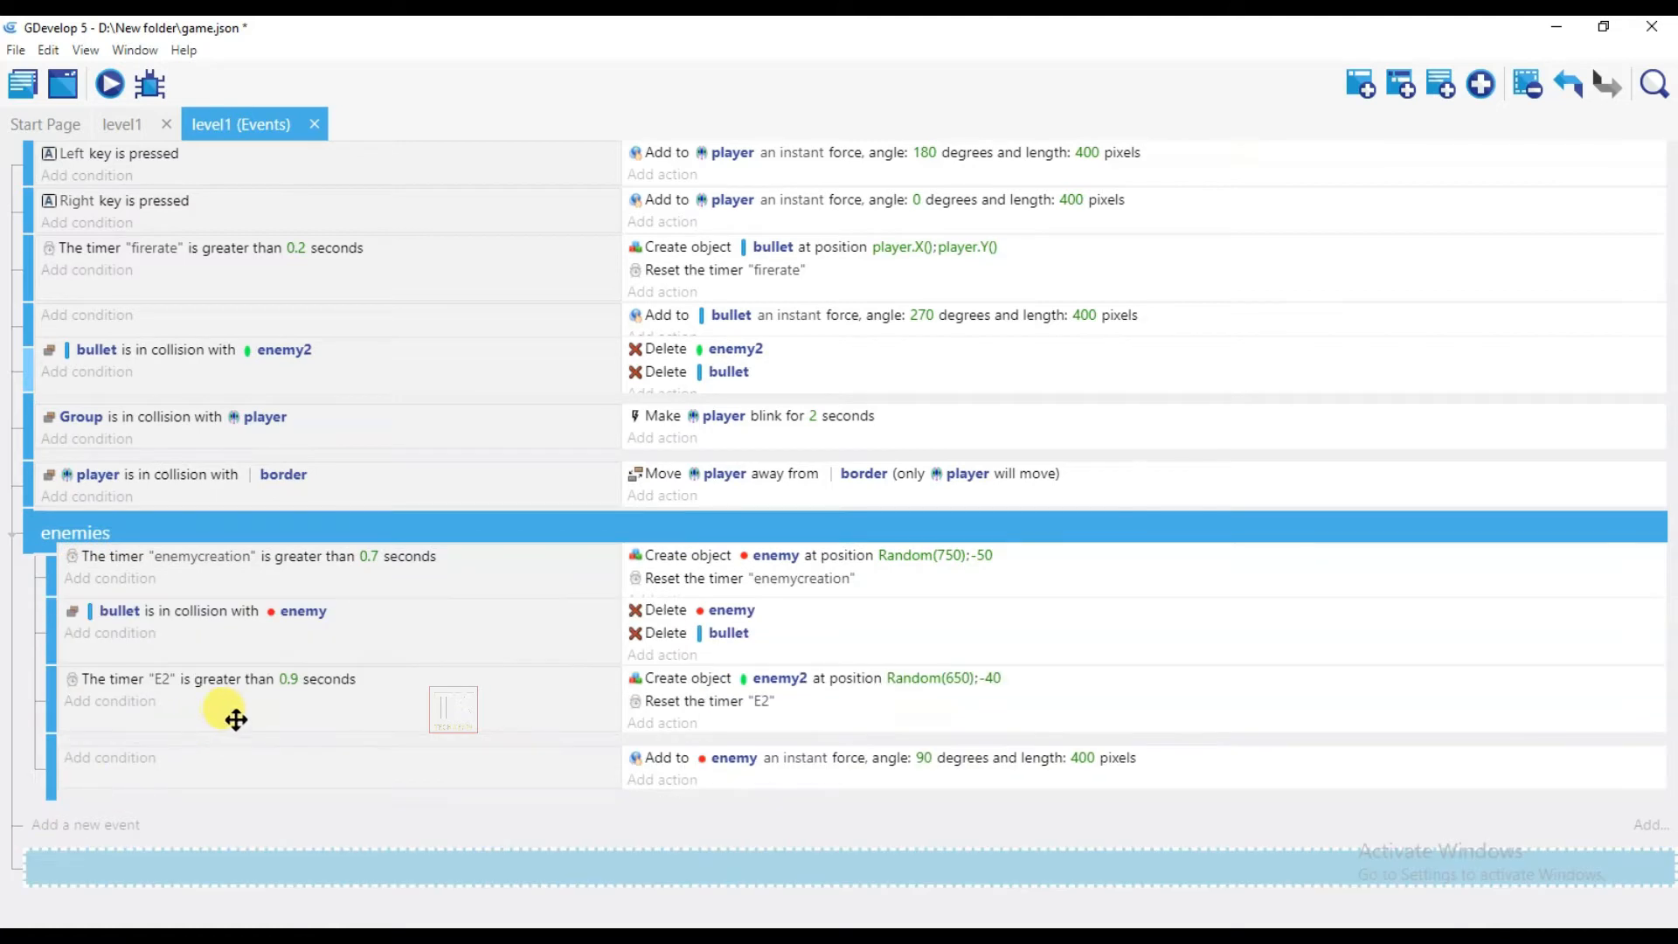
pyautogui.moveTo(30, 378); pyautogui.dragTo(53, 662)
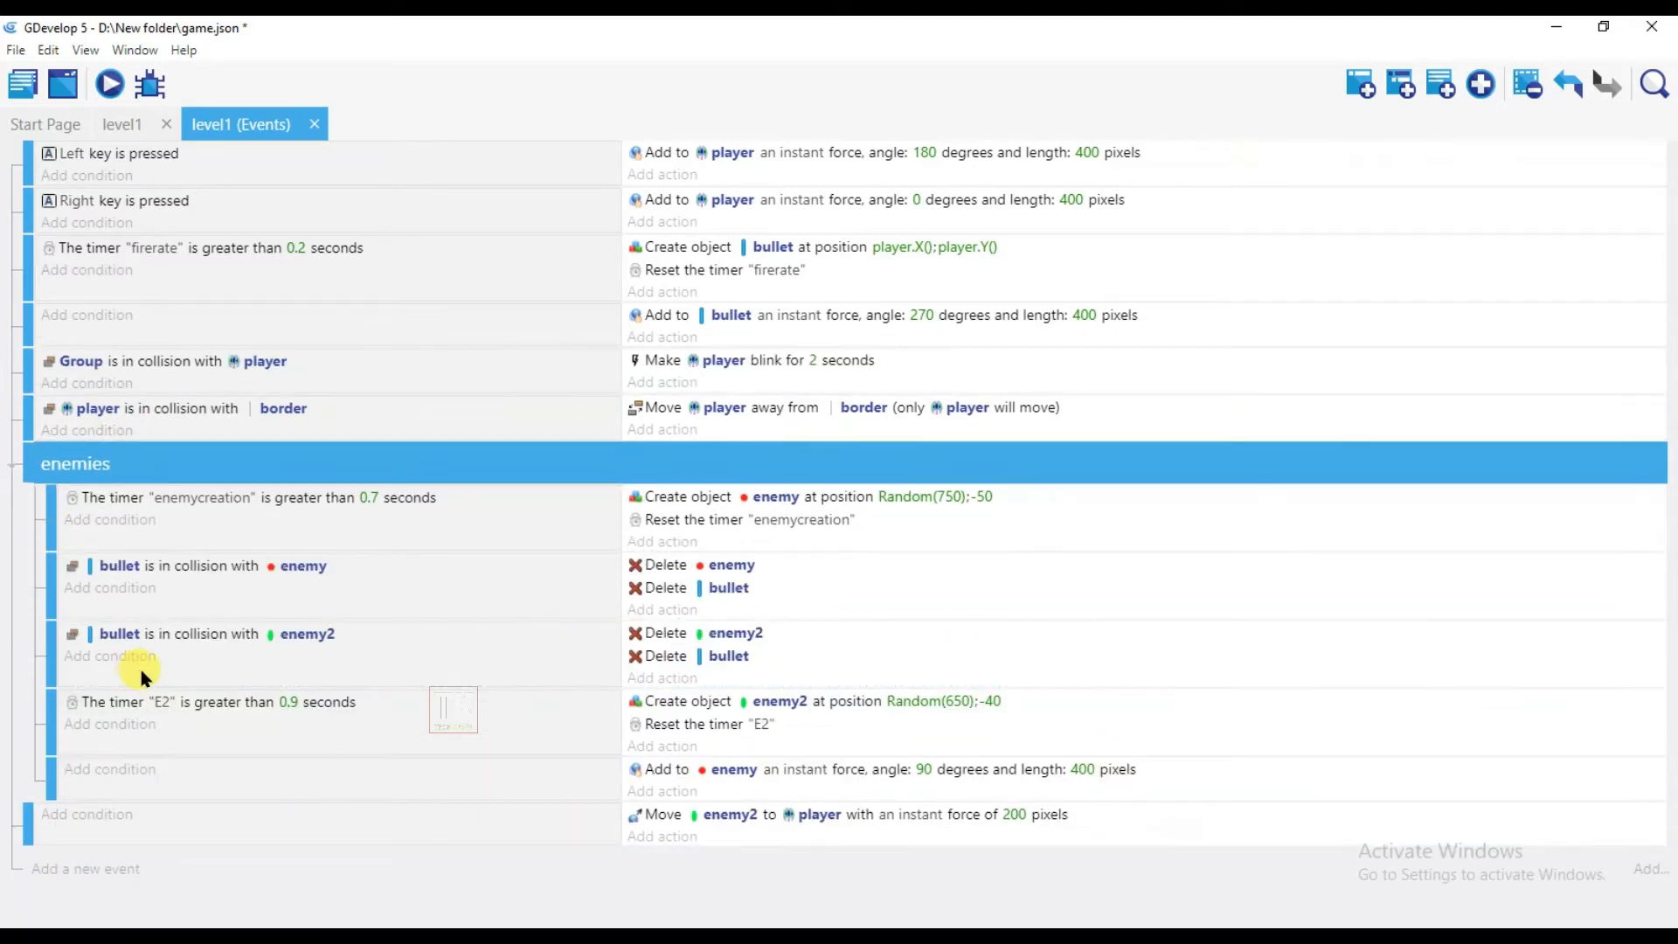
pyautogui.moveTo(26, 813); pyautogui.dragTo(55, 822)
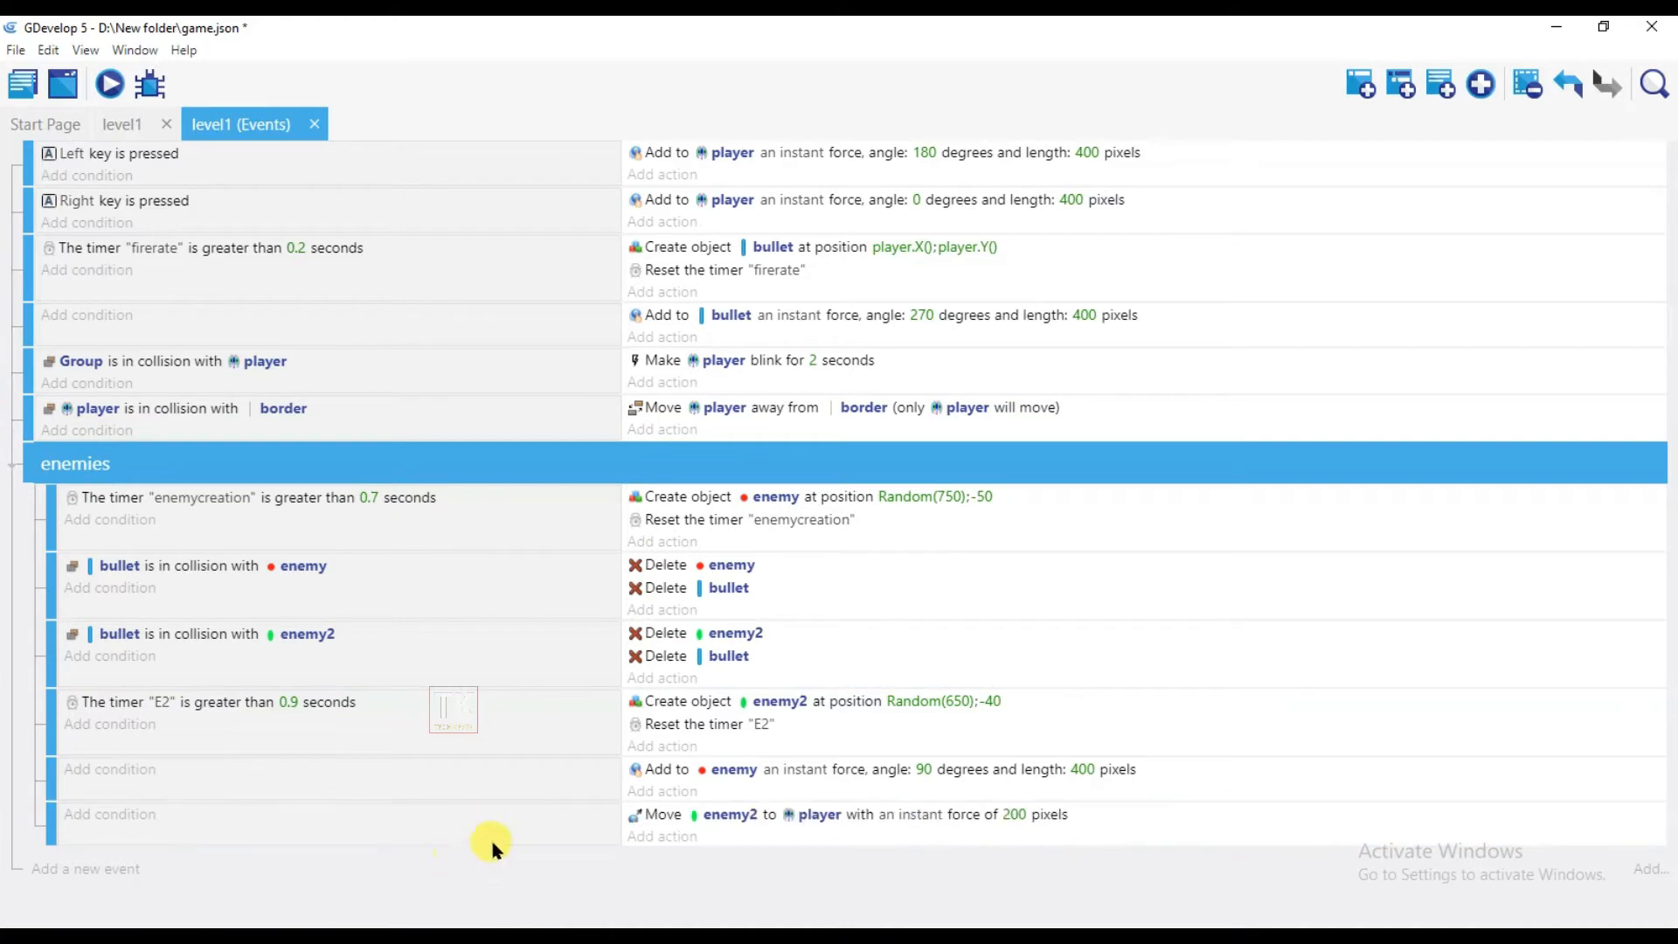
# Step: Duplicate the "E2" timer event that creates enemy2 inside the enemies group
pyautogui.click(417, 727)
pyautogui.rightClick(433, 728)
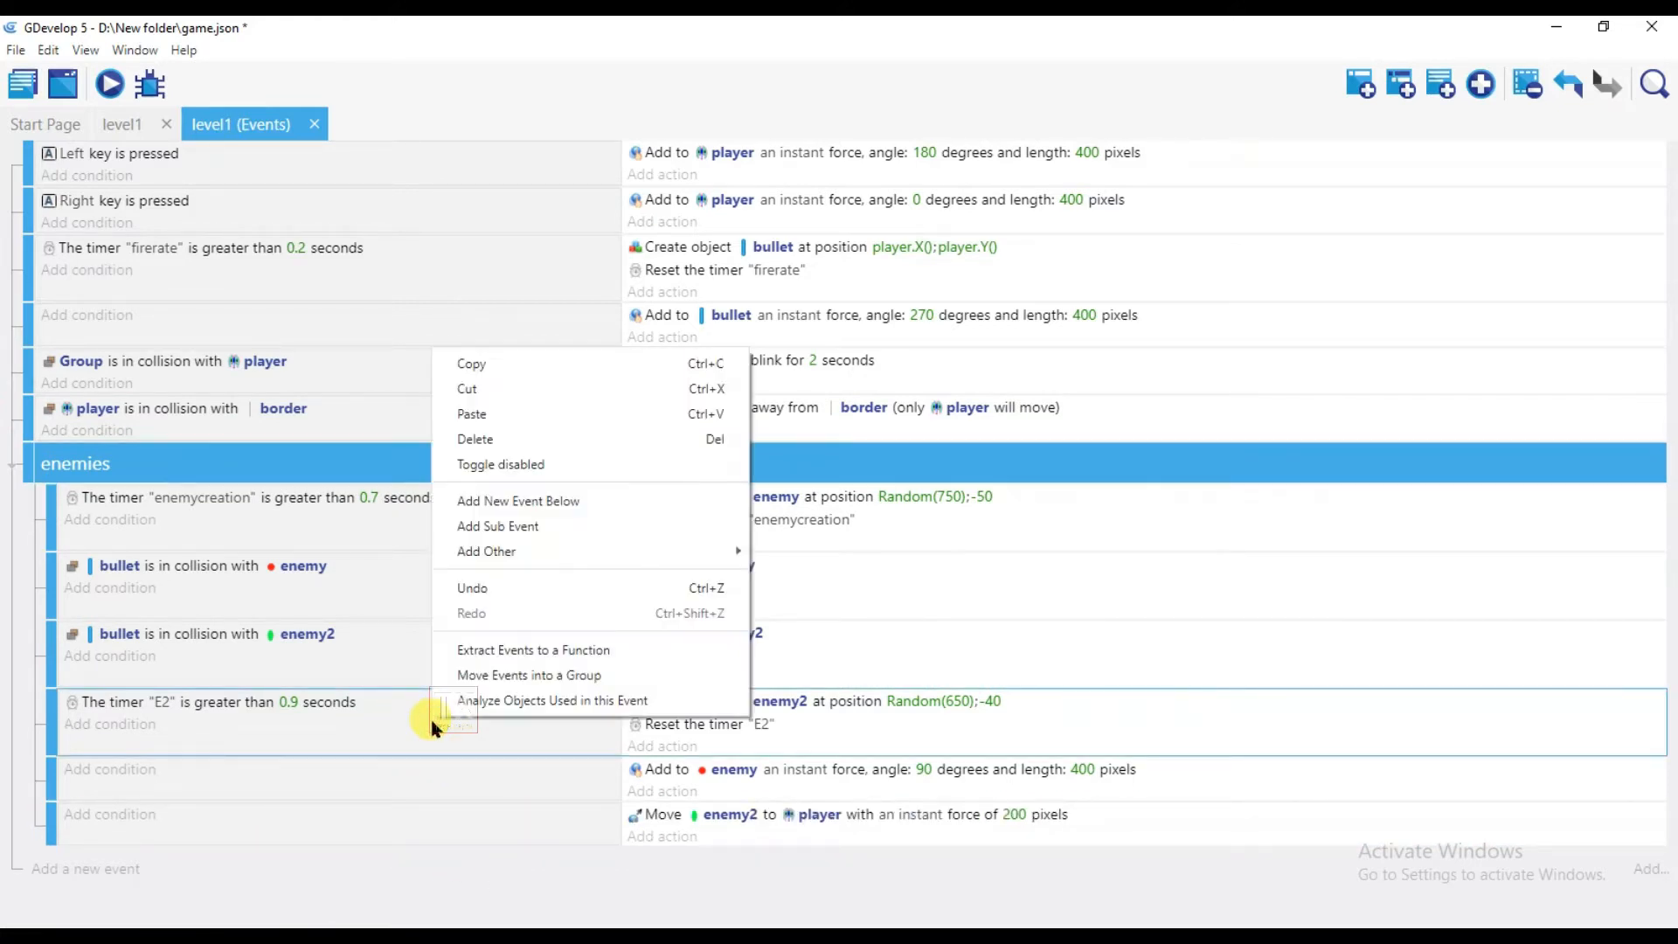
pyautogui.click(483, 366)
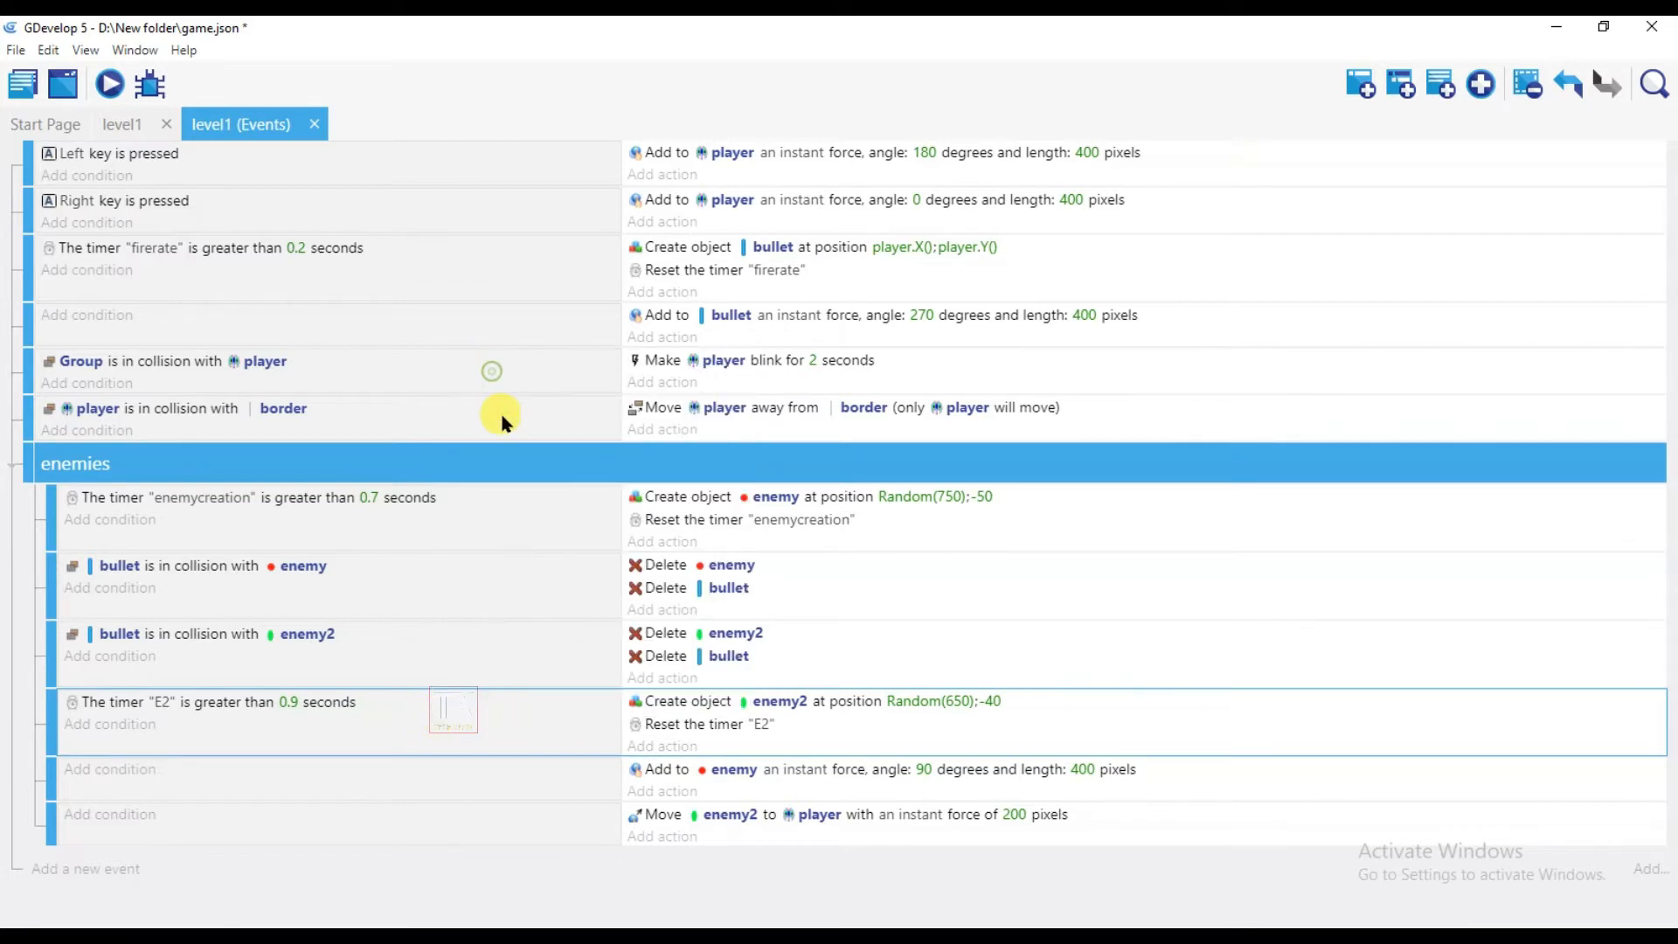
pyautogui.rightClick(440, 739)
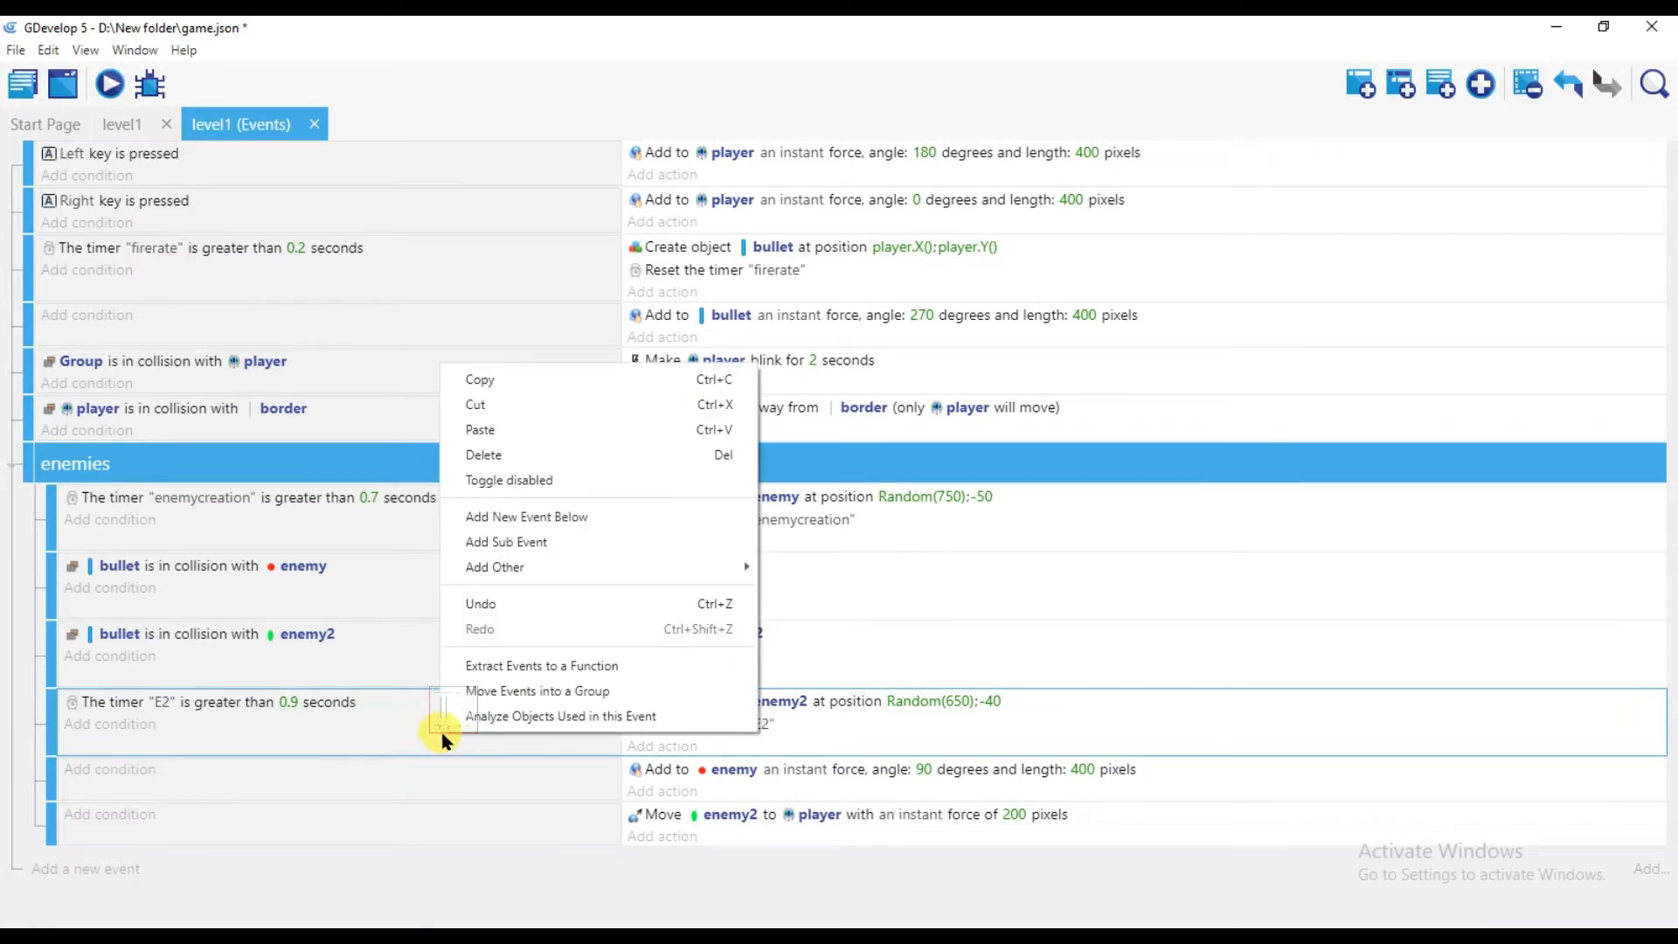
pyautogui.click(511, 434)
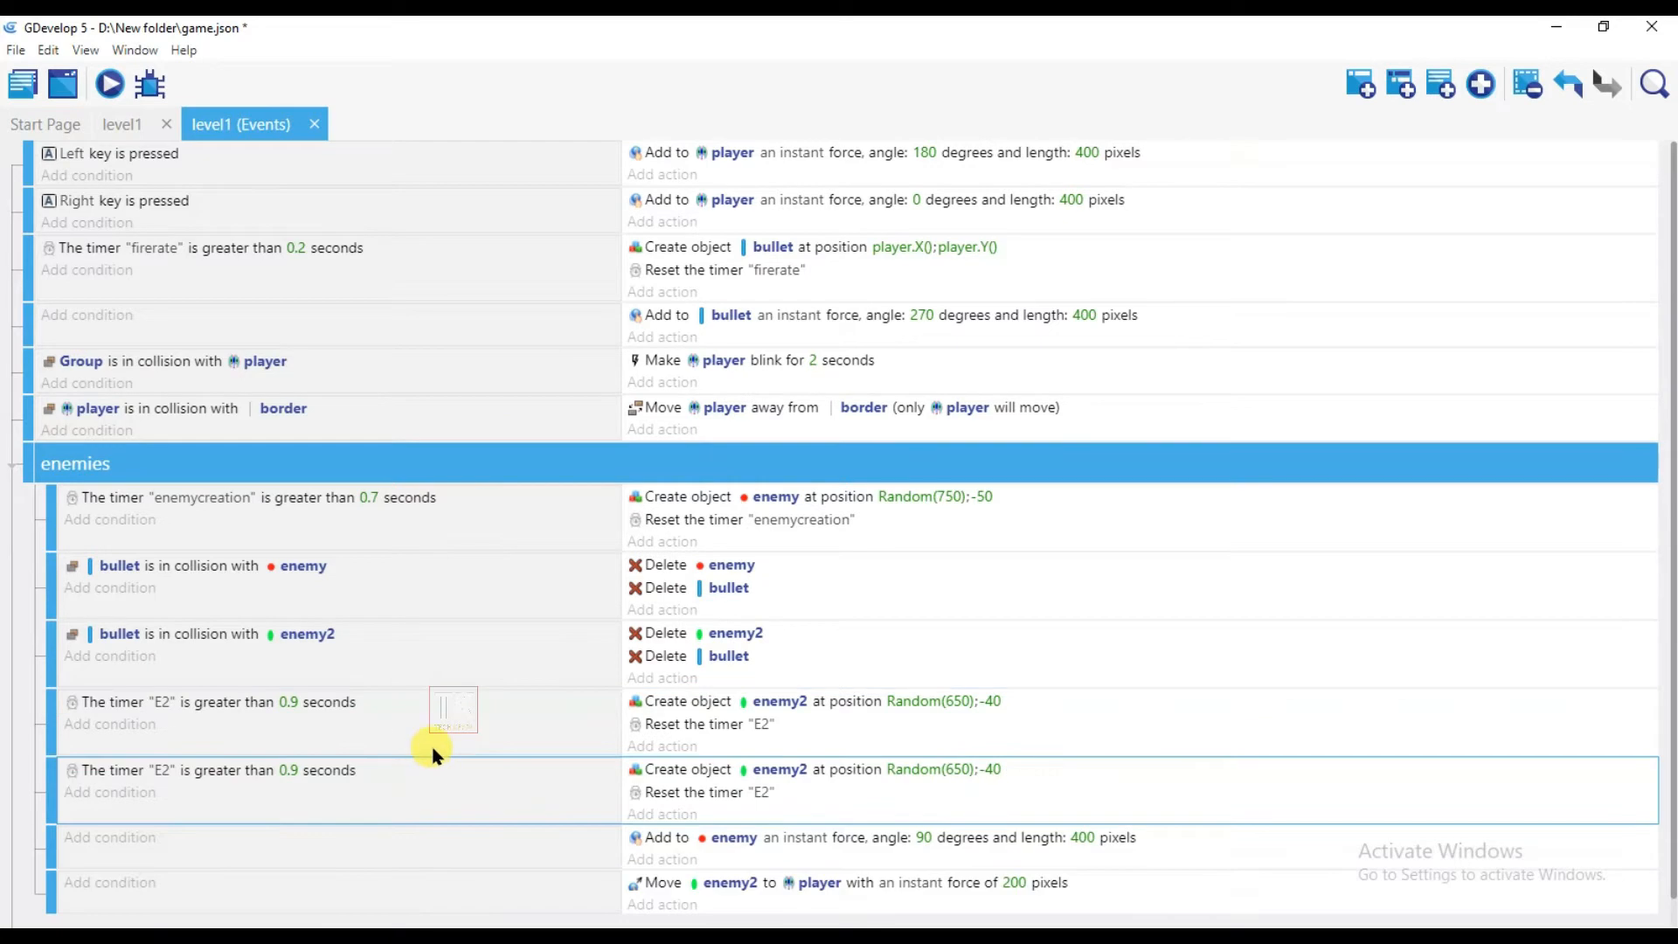
# Step: Add an empty event and move it into the enemies group, directly above the duplicated "E2" timer event
pyautogui.scroll(-1, 431, 750)
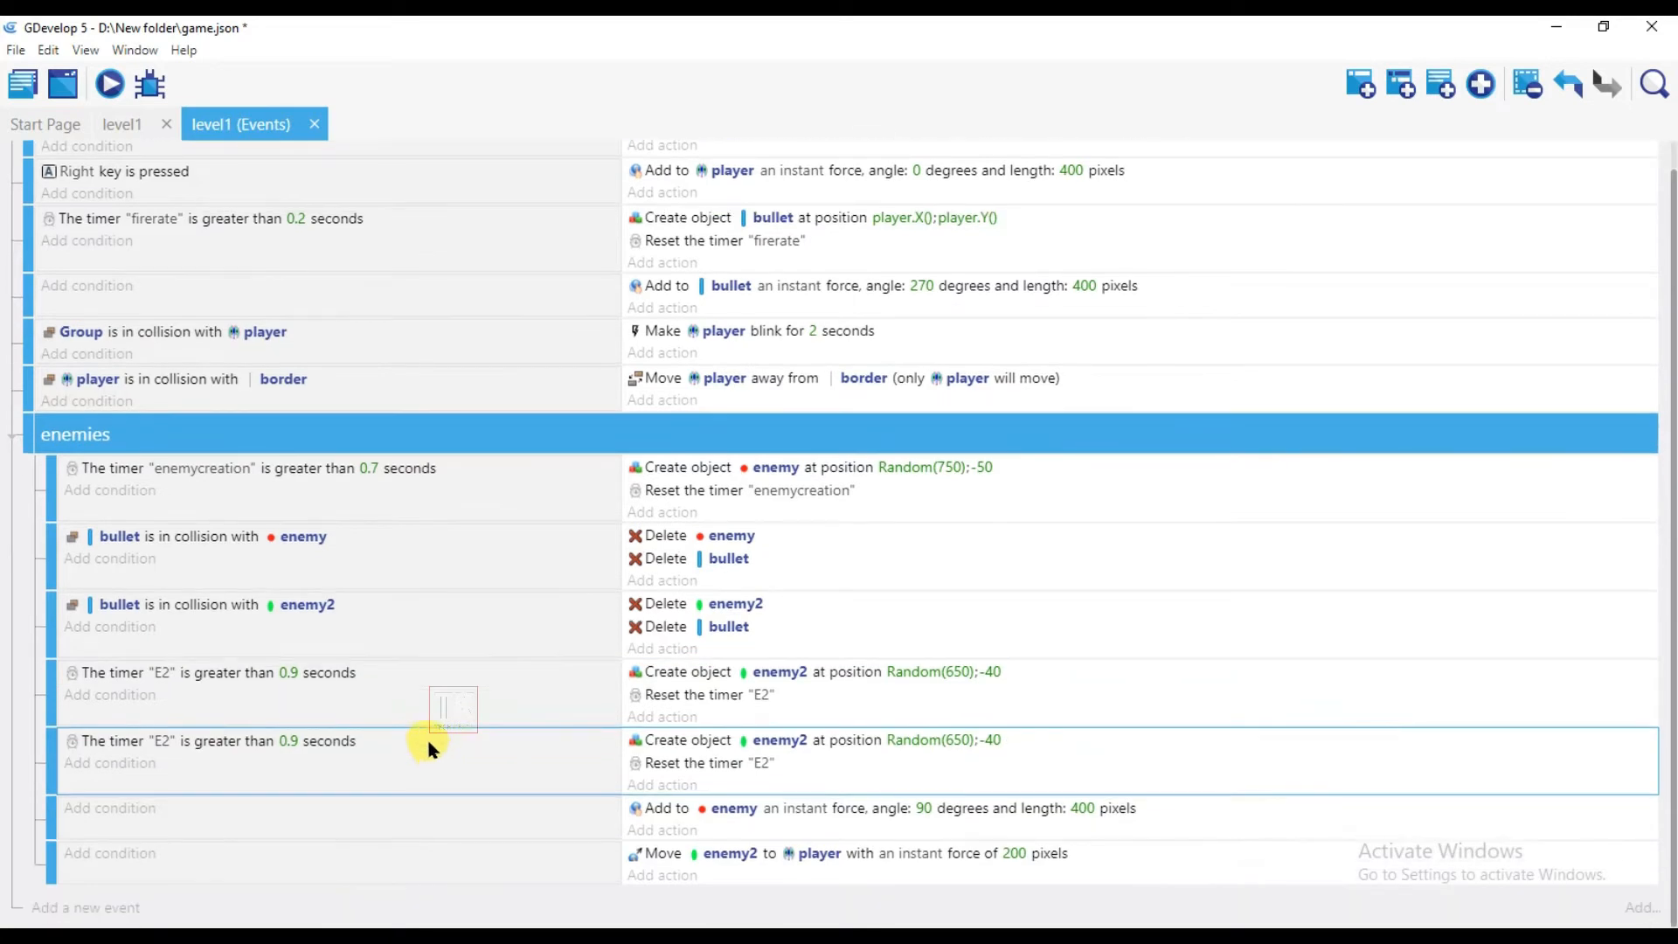
pyautogui.click(114, 909)
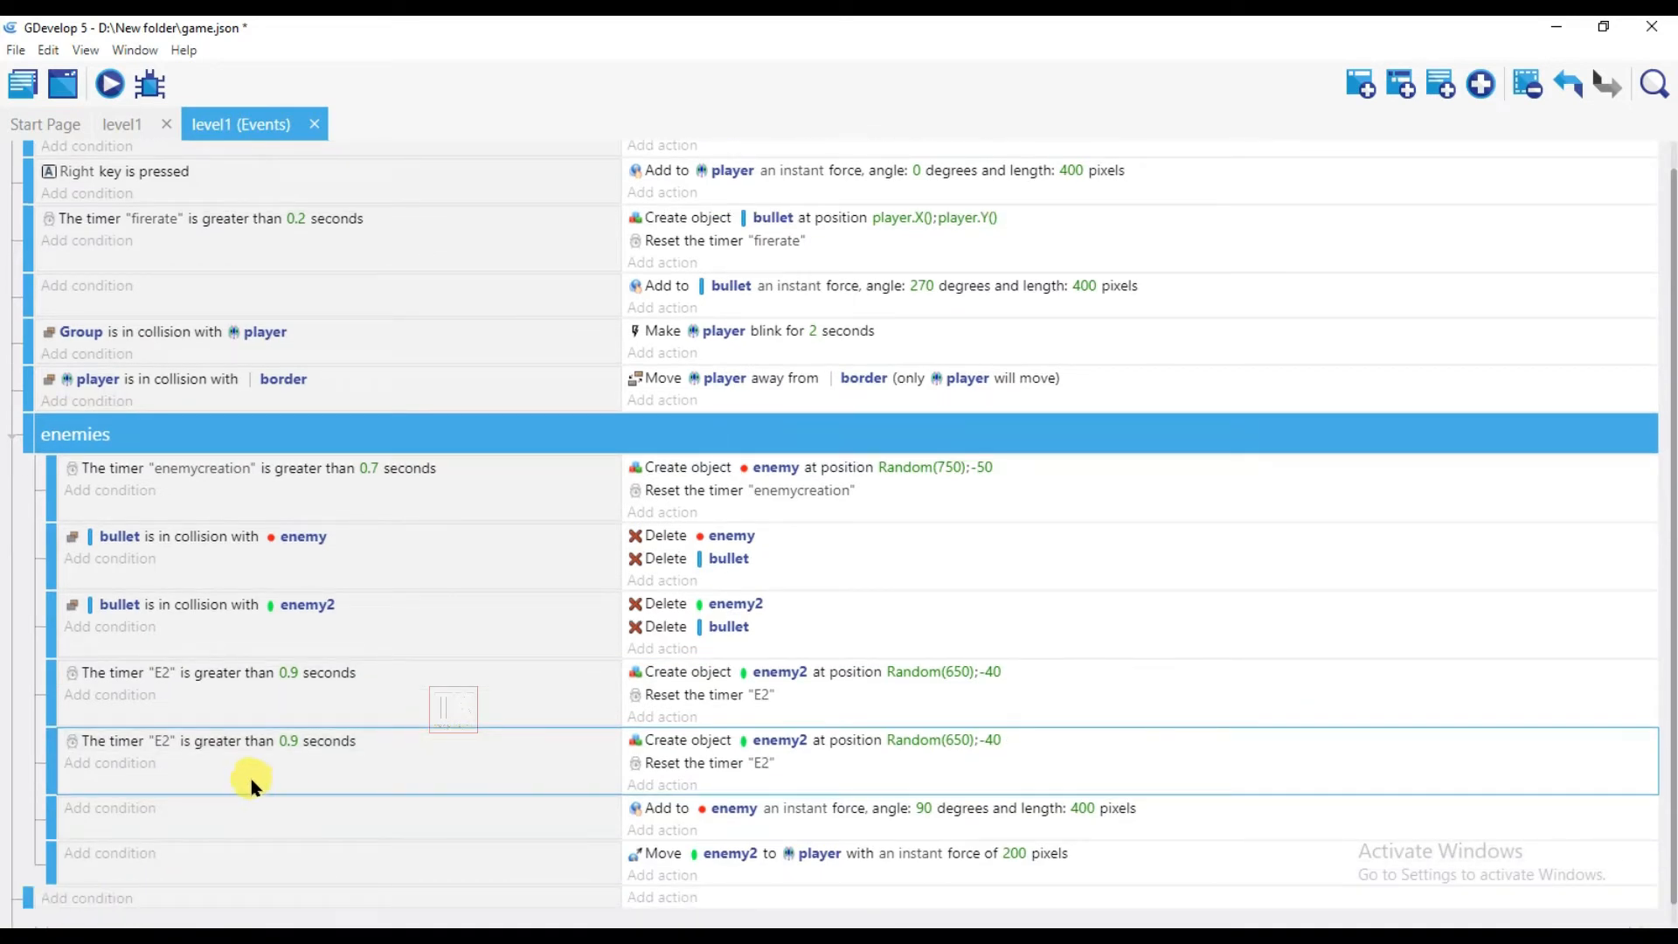
pyautogui.scroll(-1, 250, 778)
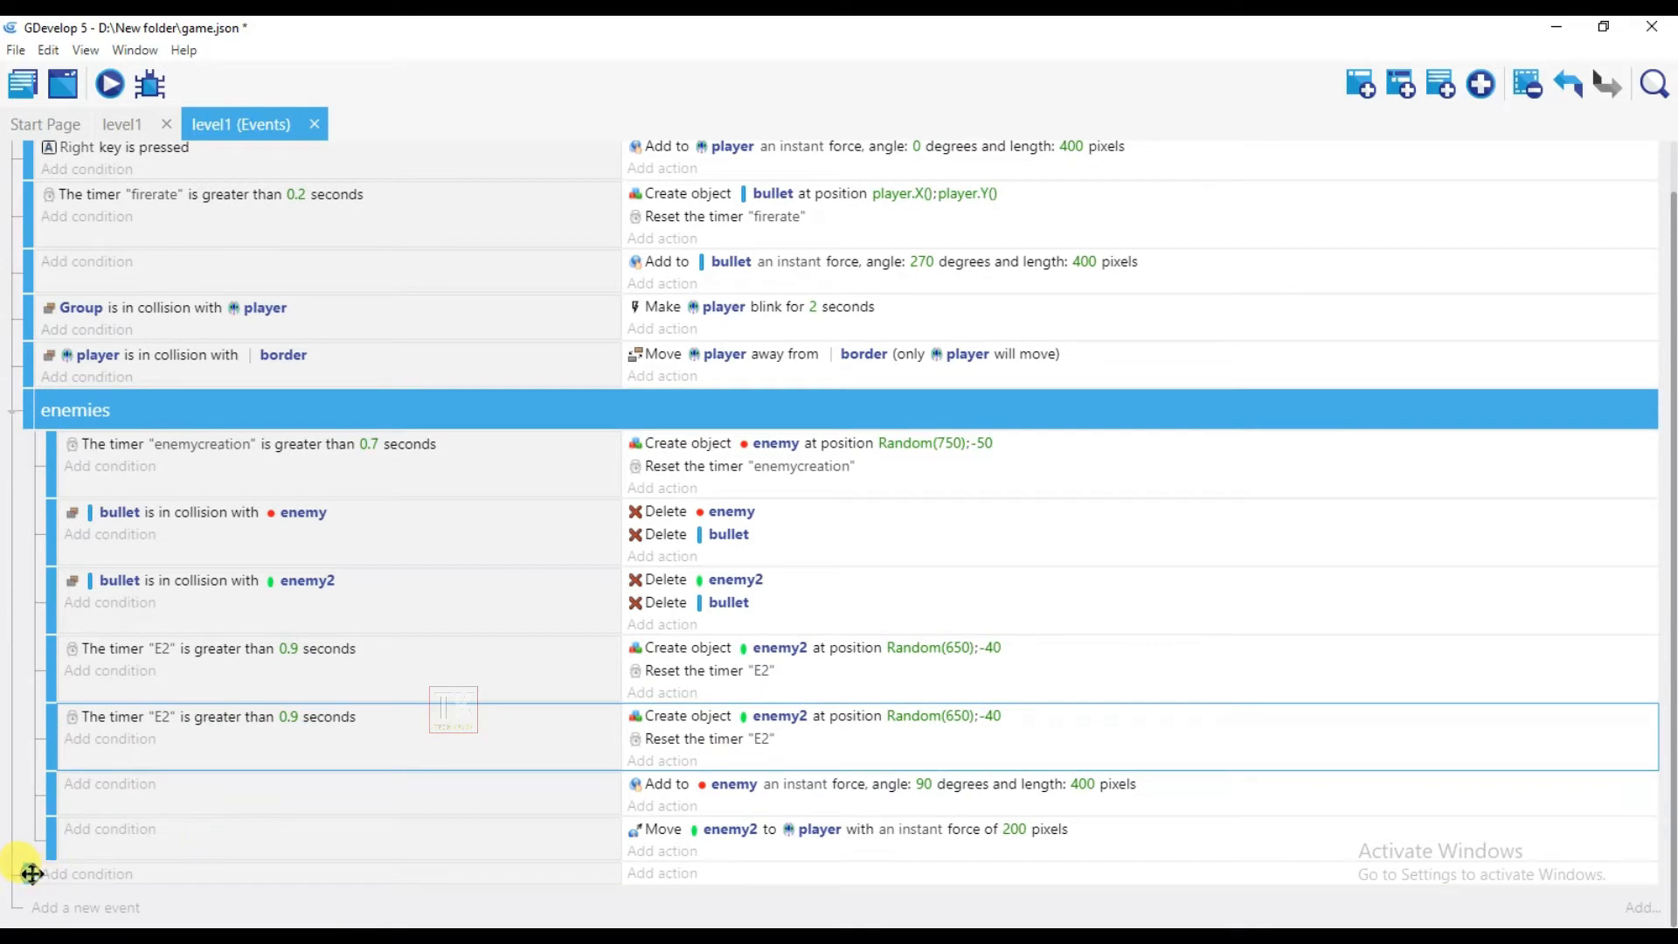
pyautogui.moveTo(31, 874); pyautogui.dragTo(210, 872)
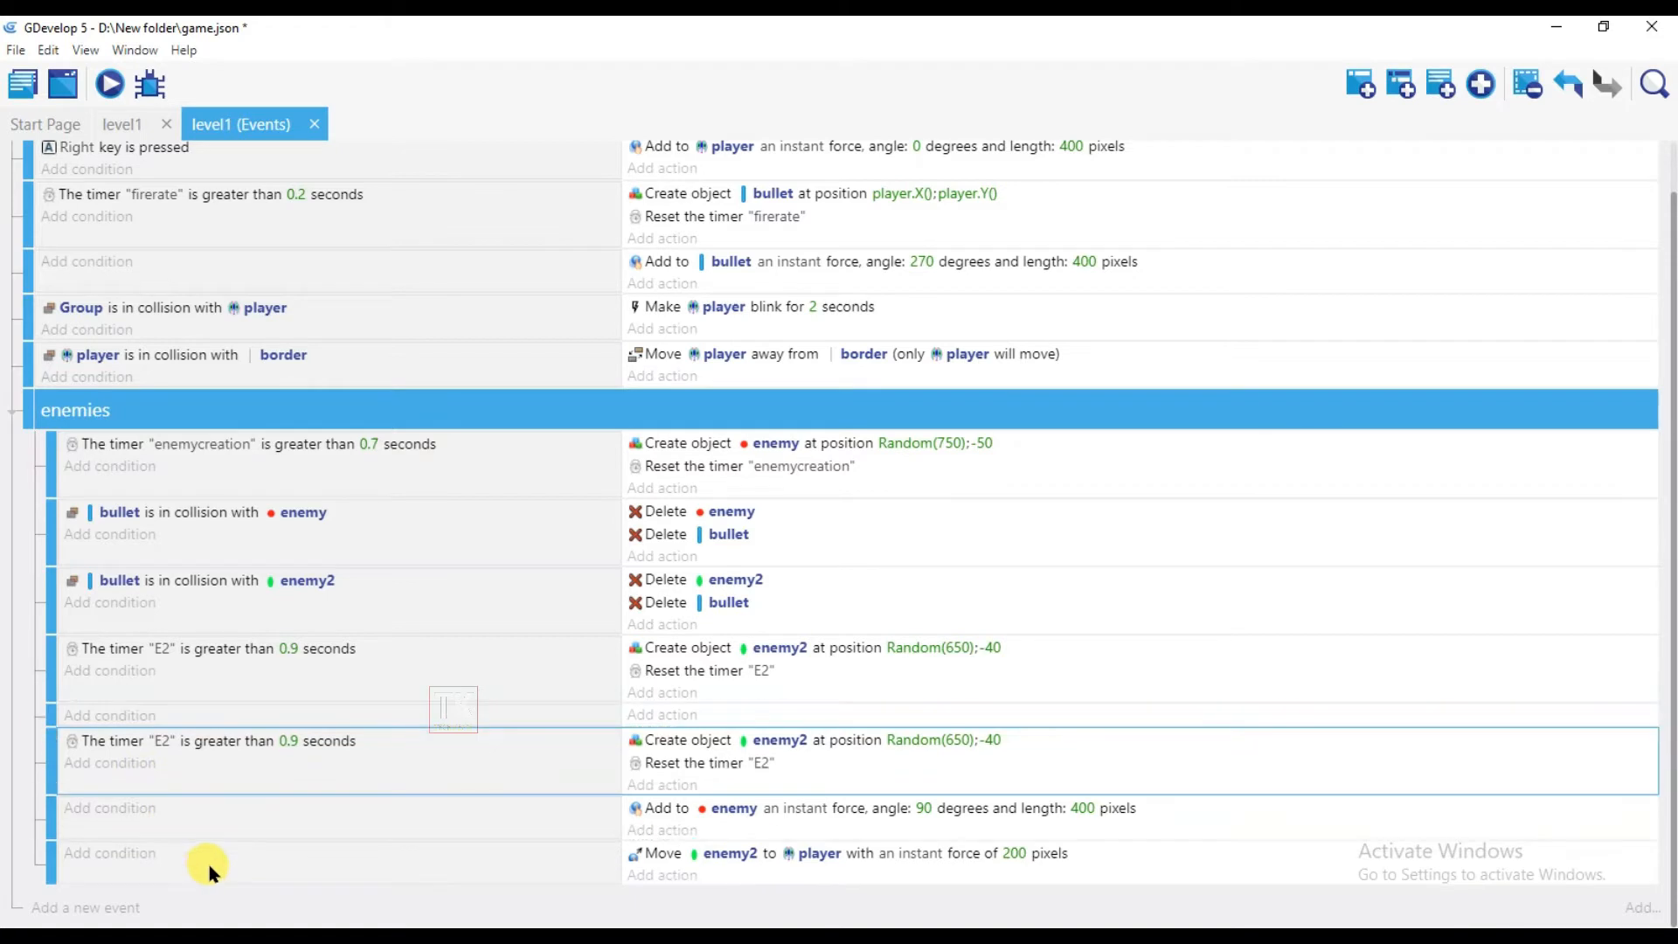
# Step: Give the empty event a scene timer condition with timer name "enemytime" and a time of 3 seconds
pyautogui.click(123, 716)
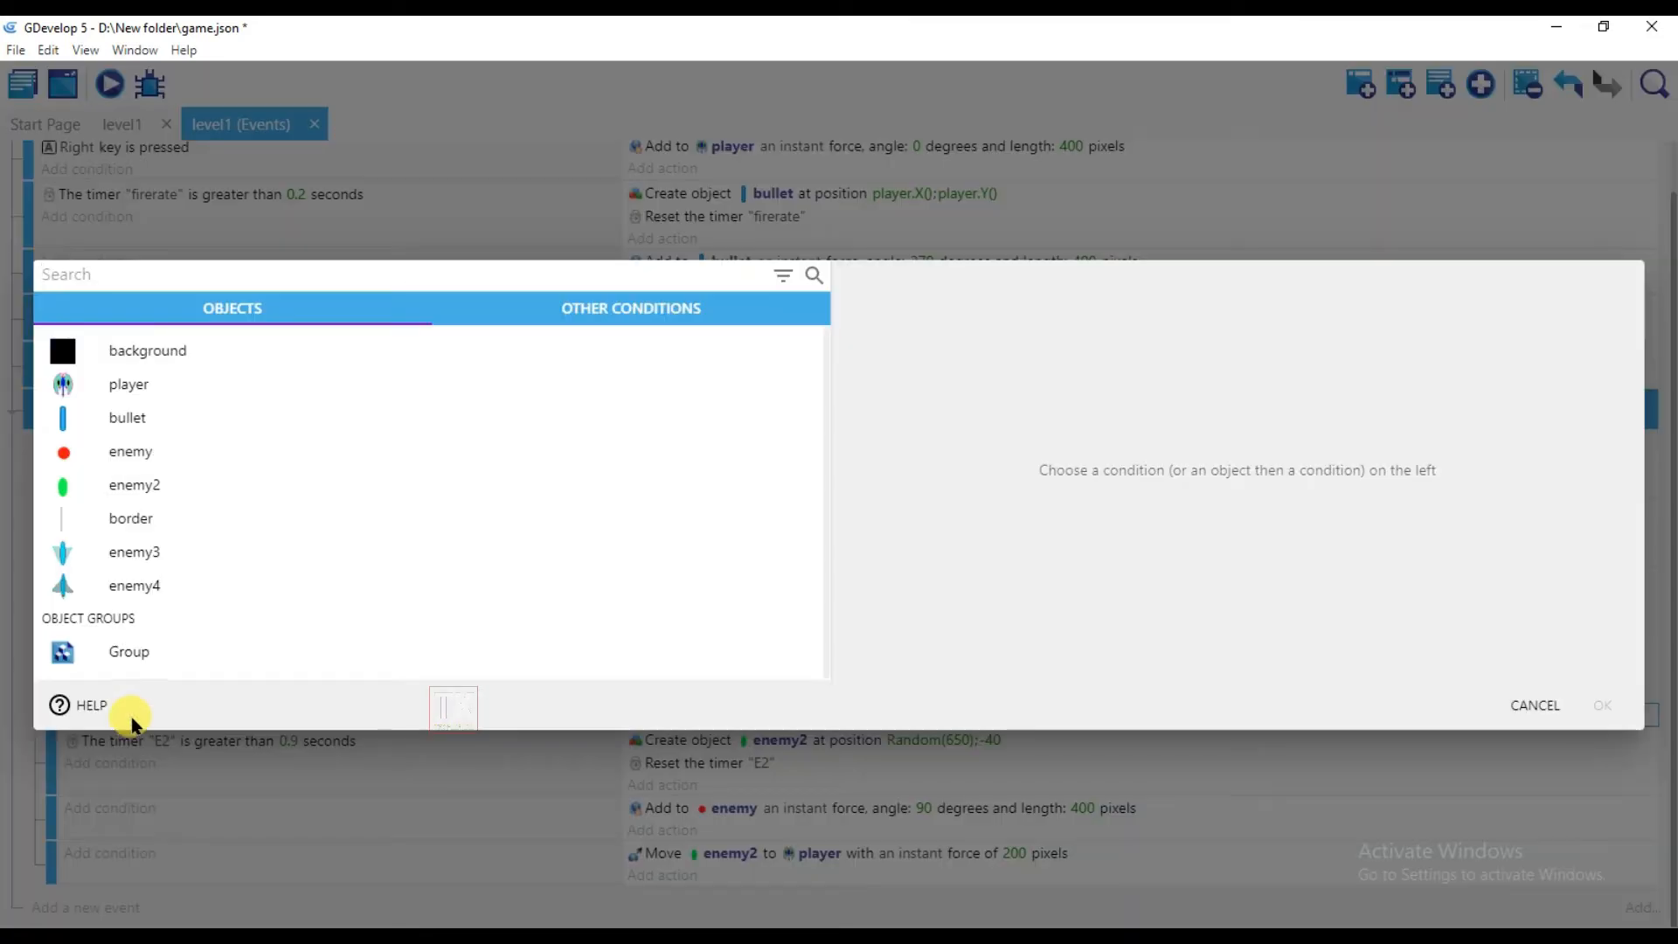
pyautogui.click(622, 306)
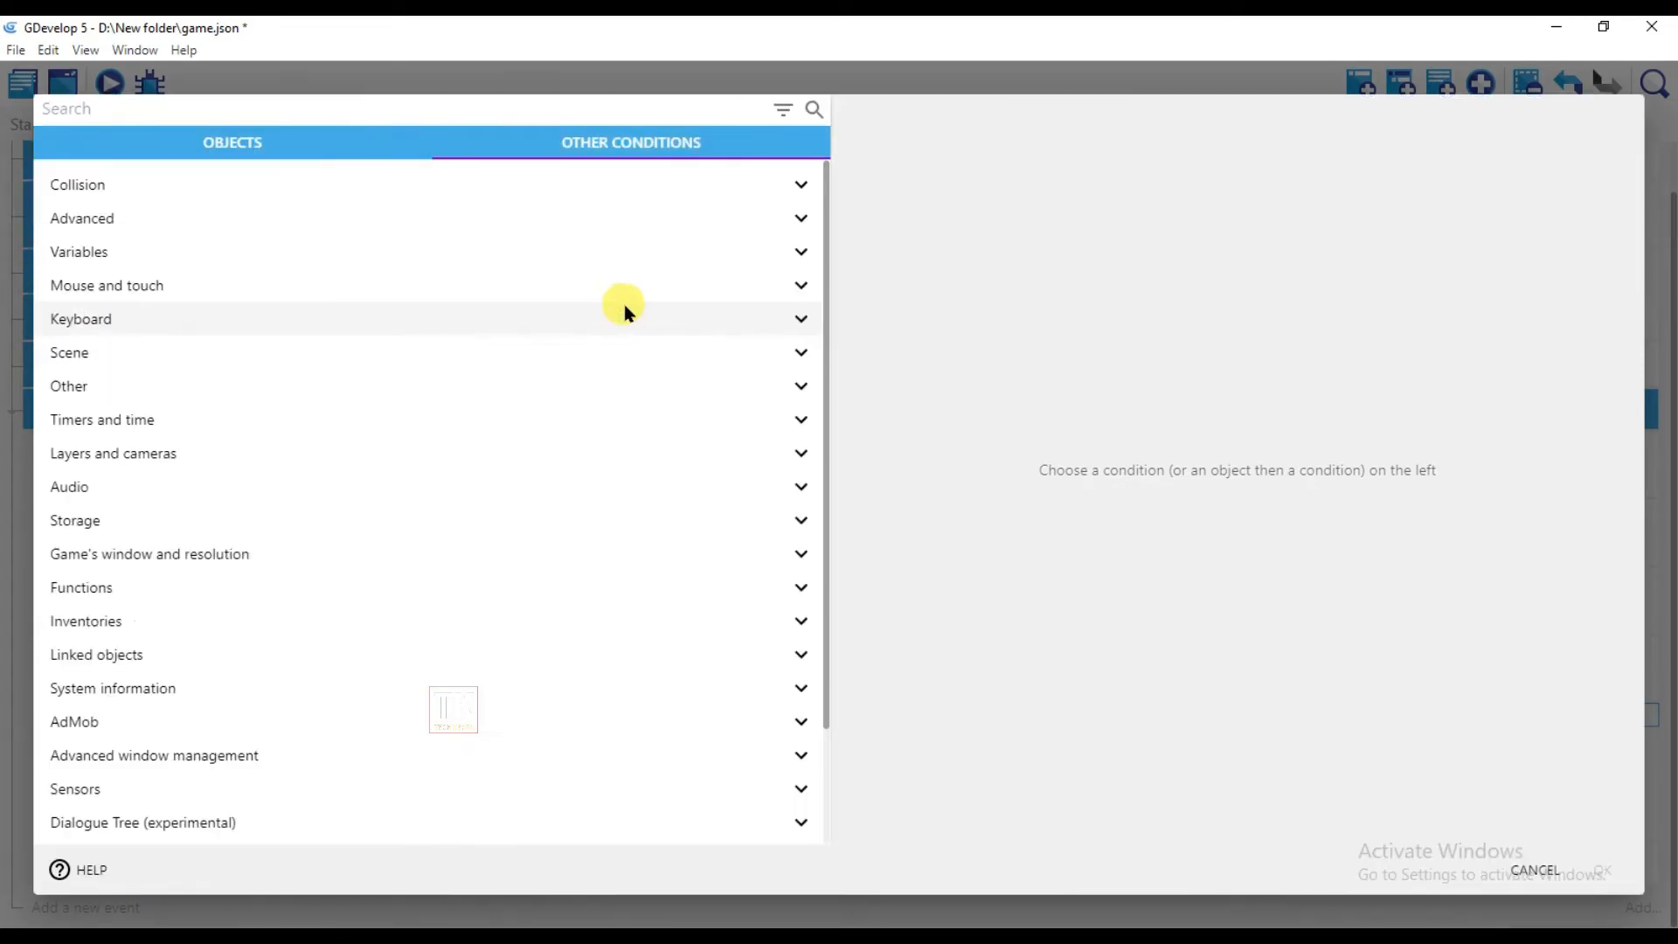
pyautogui.click(215, 428)
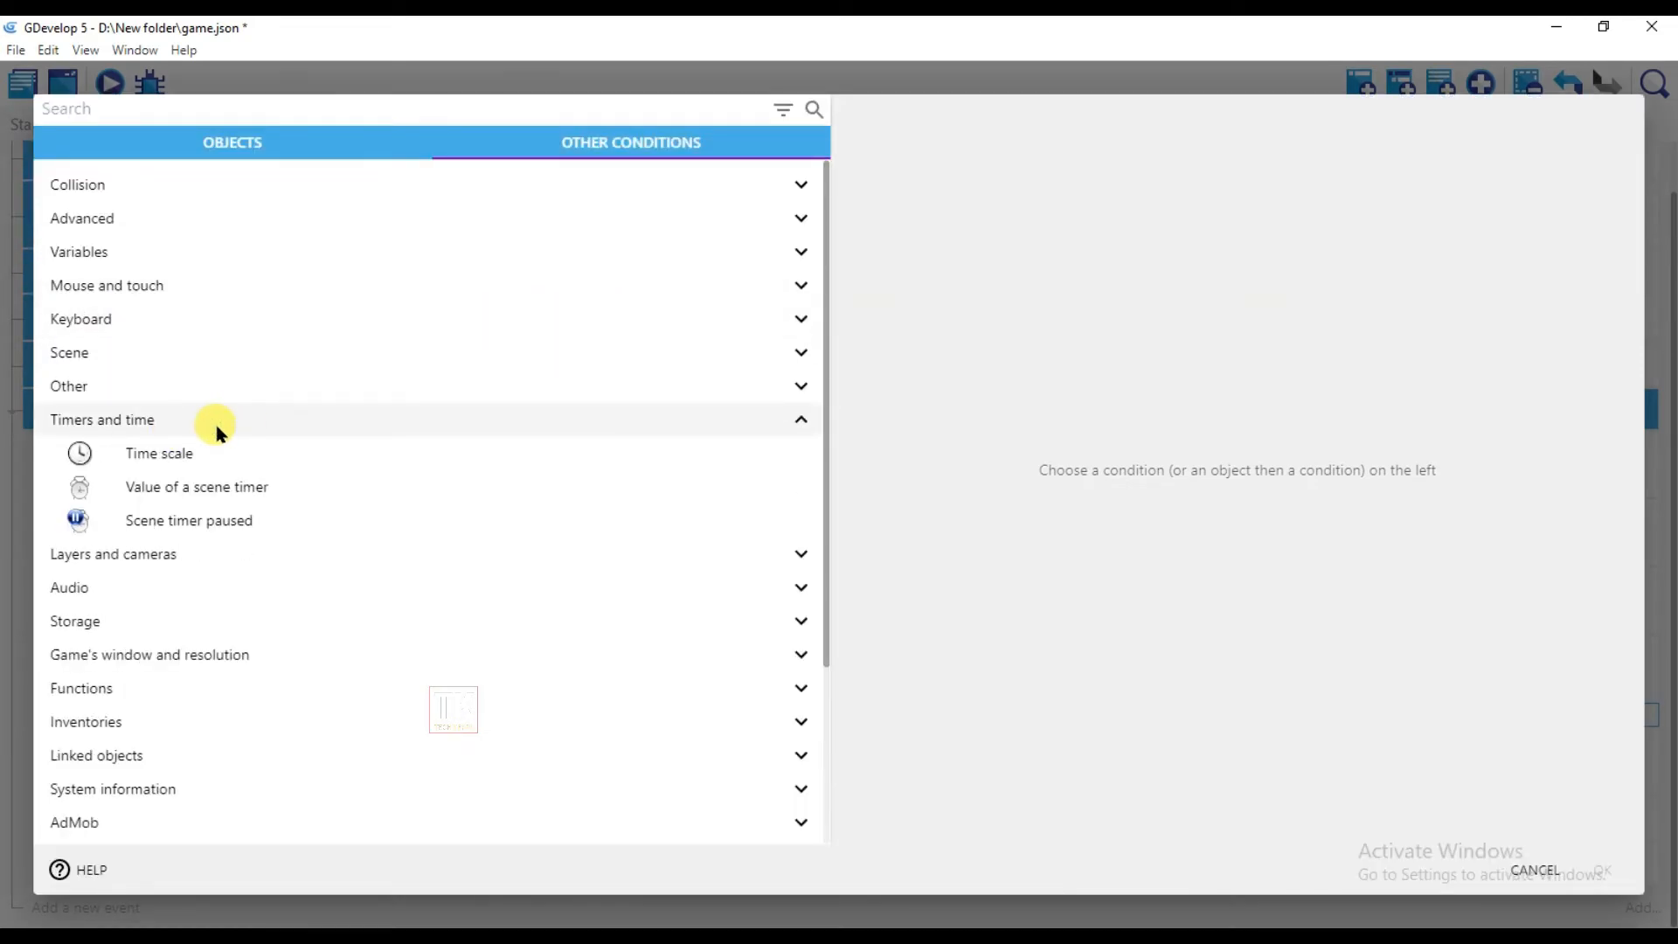
pyautogui.click(236, 487)
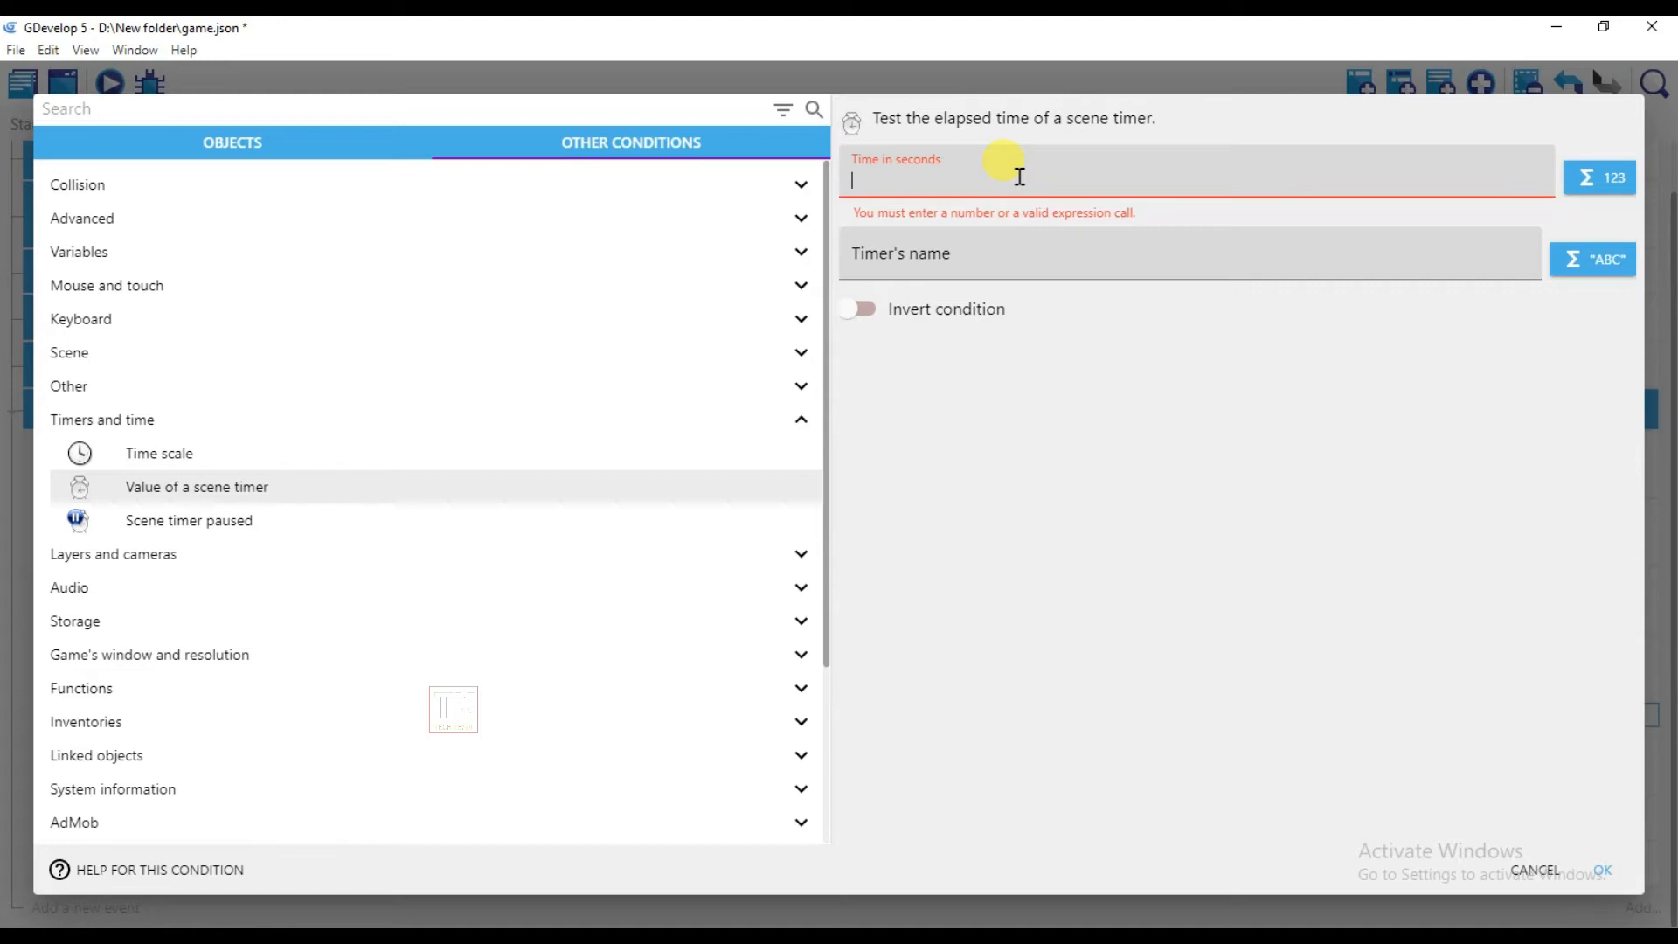
pyautogui.write('3')
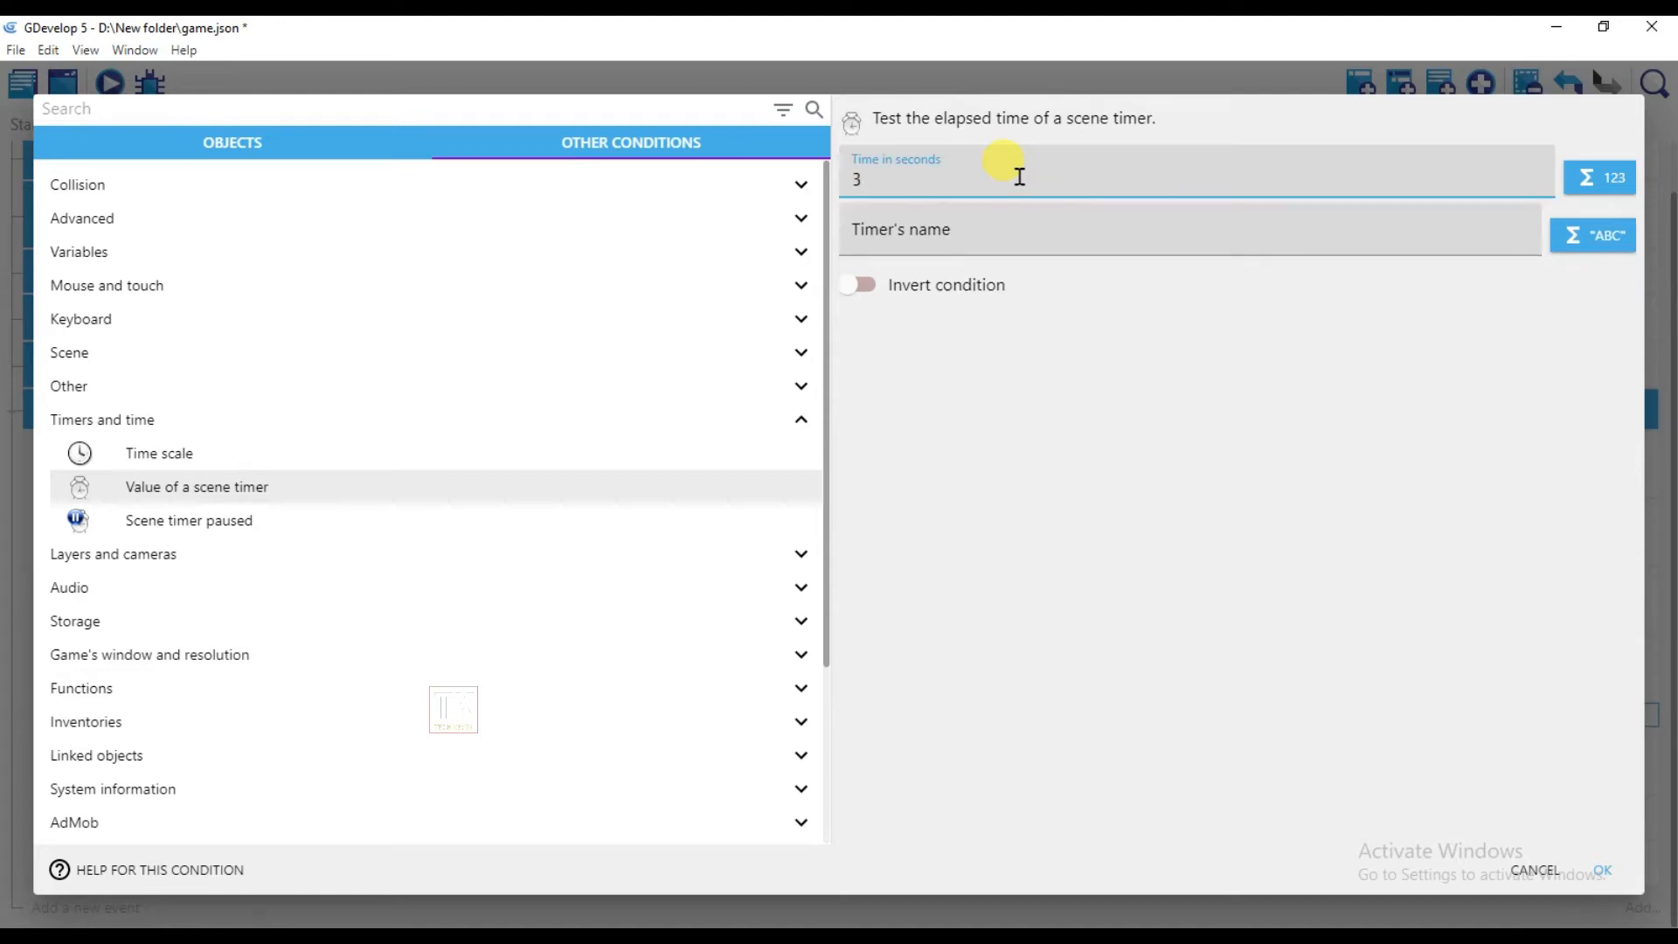
pyautogui.click(936, 228)
pyautogui.write('"')
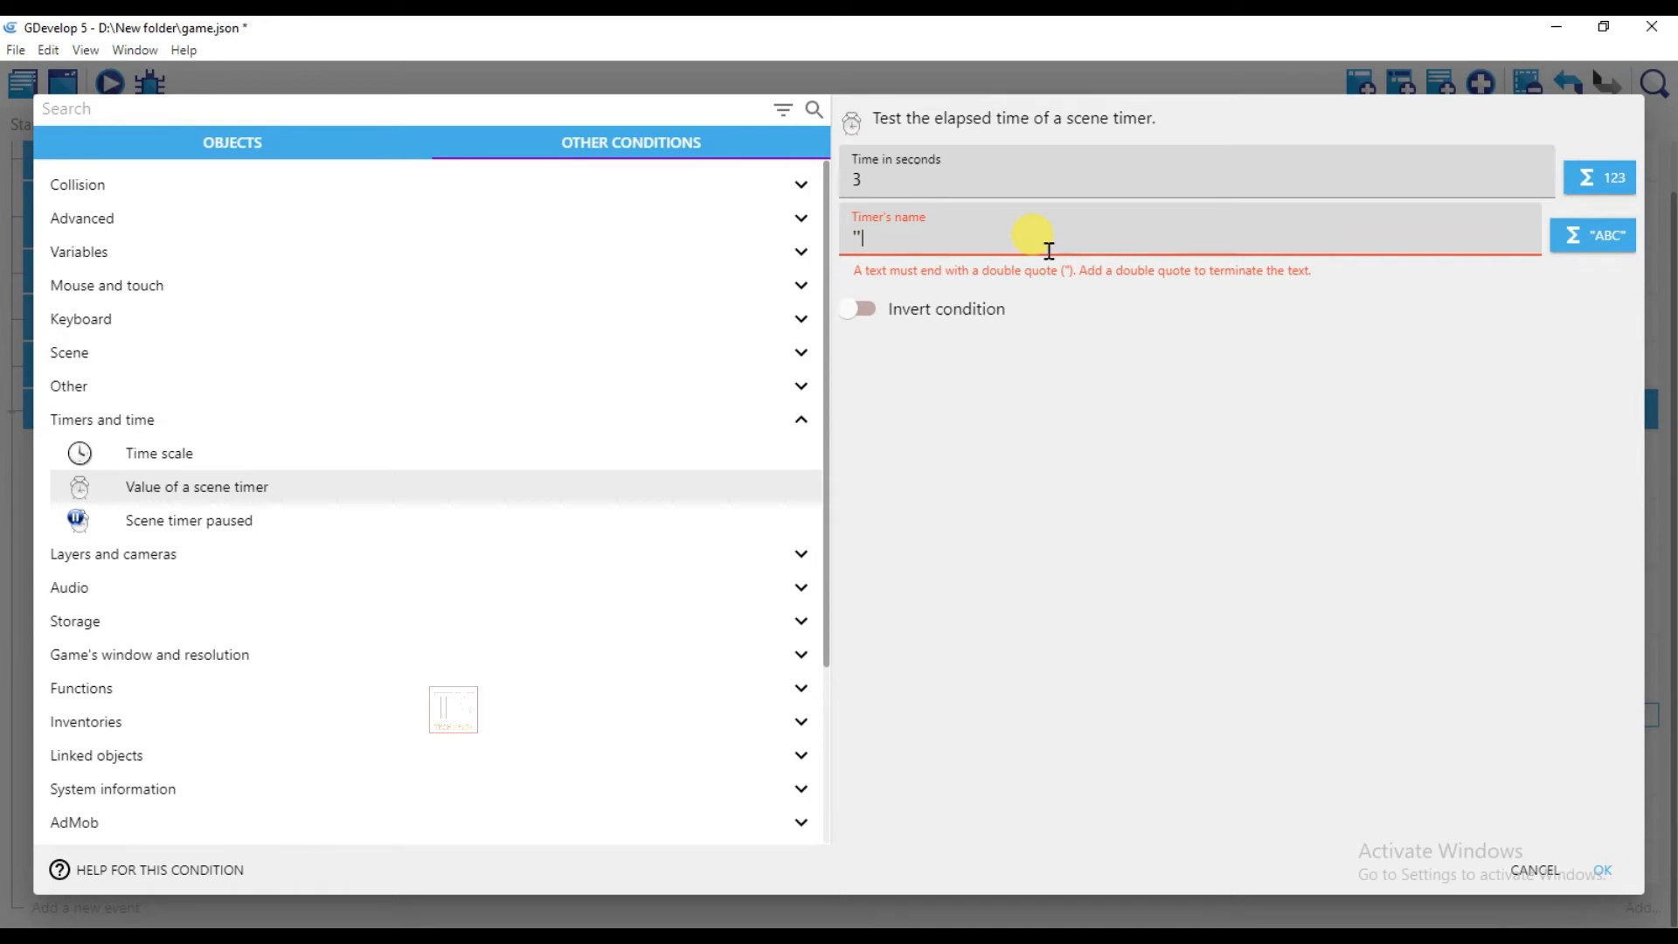
pyautogui.write('"')
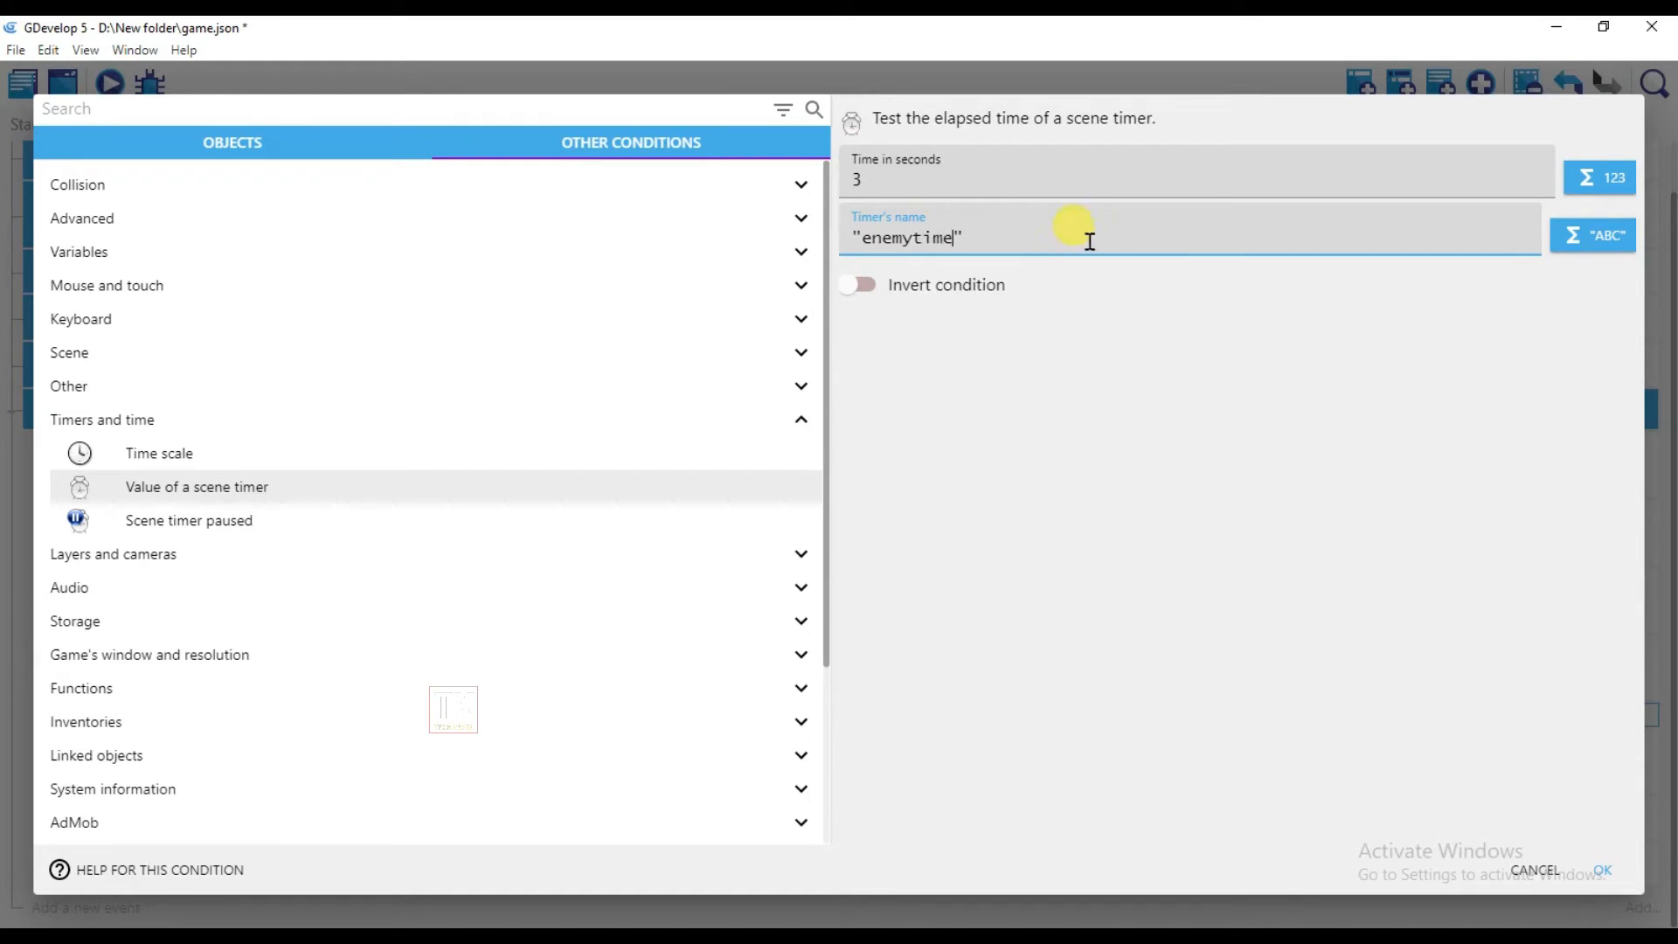
pyautogui.click(1600, 872)
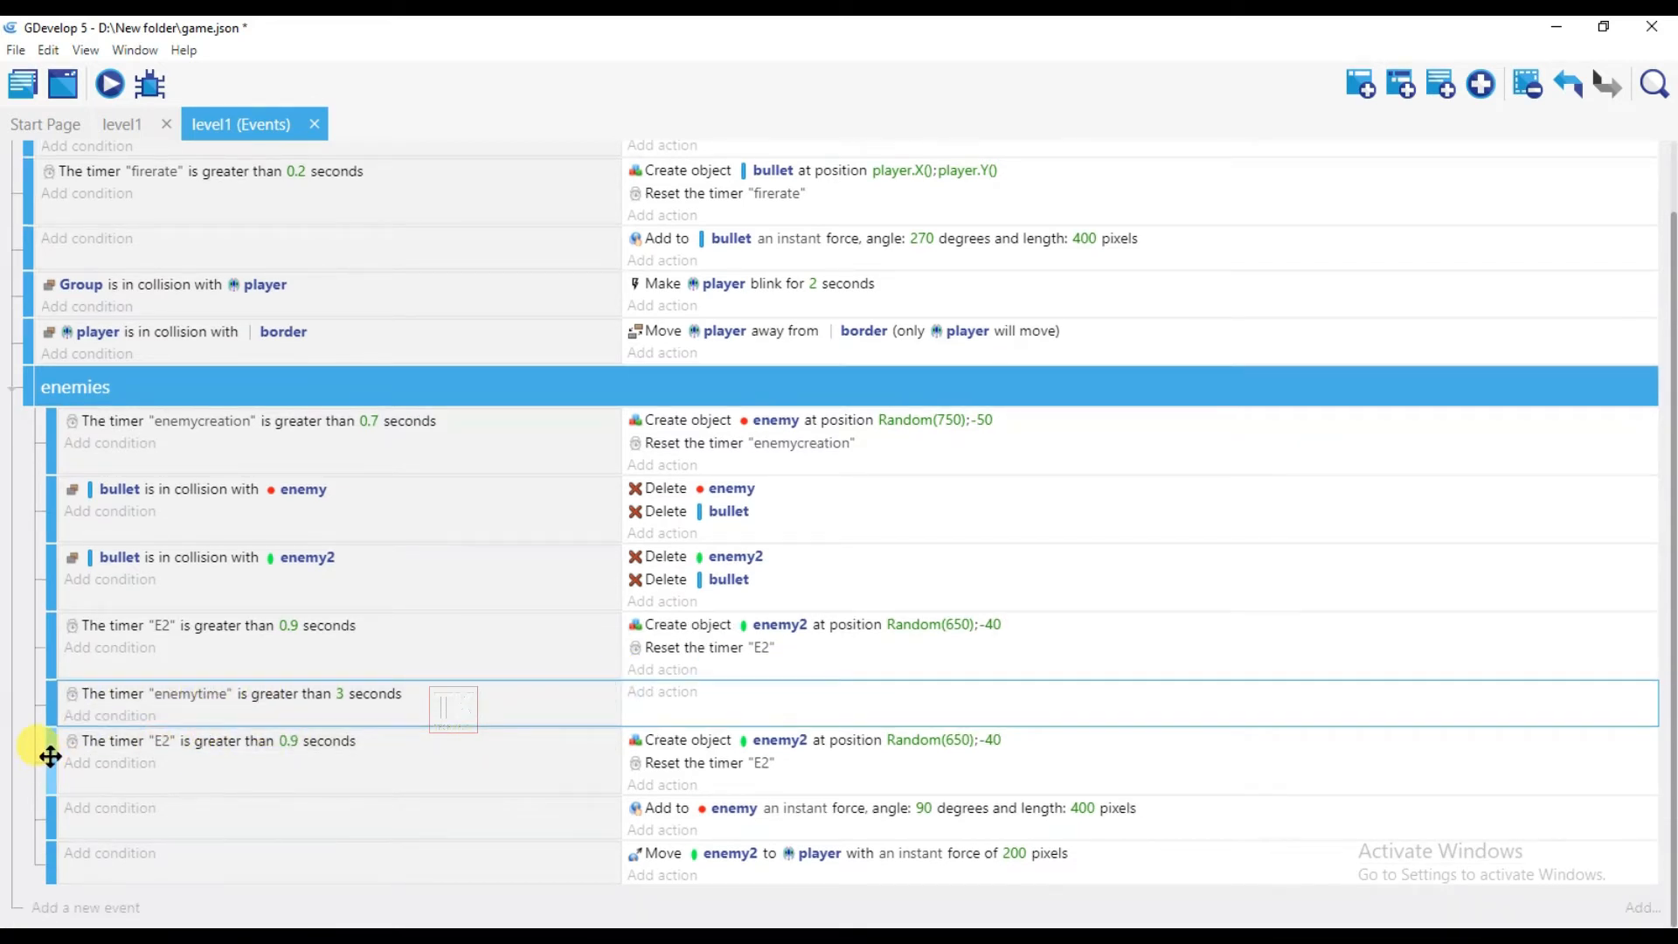
# Step: Nest the duplicated "E2" event as a sub-event of the "enemytime" event and make it create enemy3
pyautogui.moveTo(73, 755); pyautogui.dragTo(131, 775)
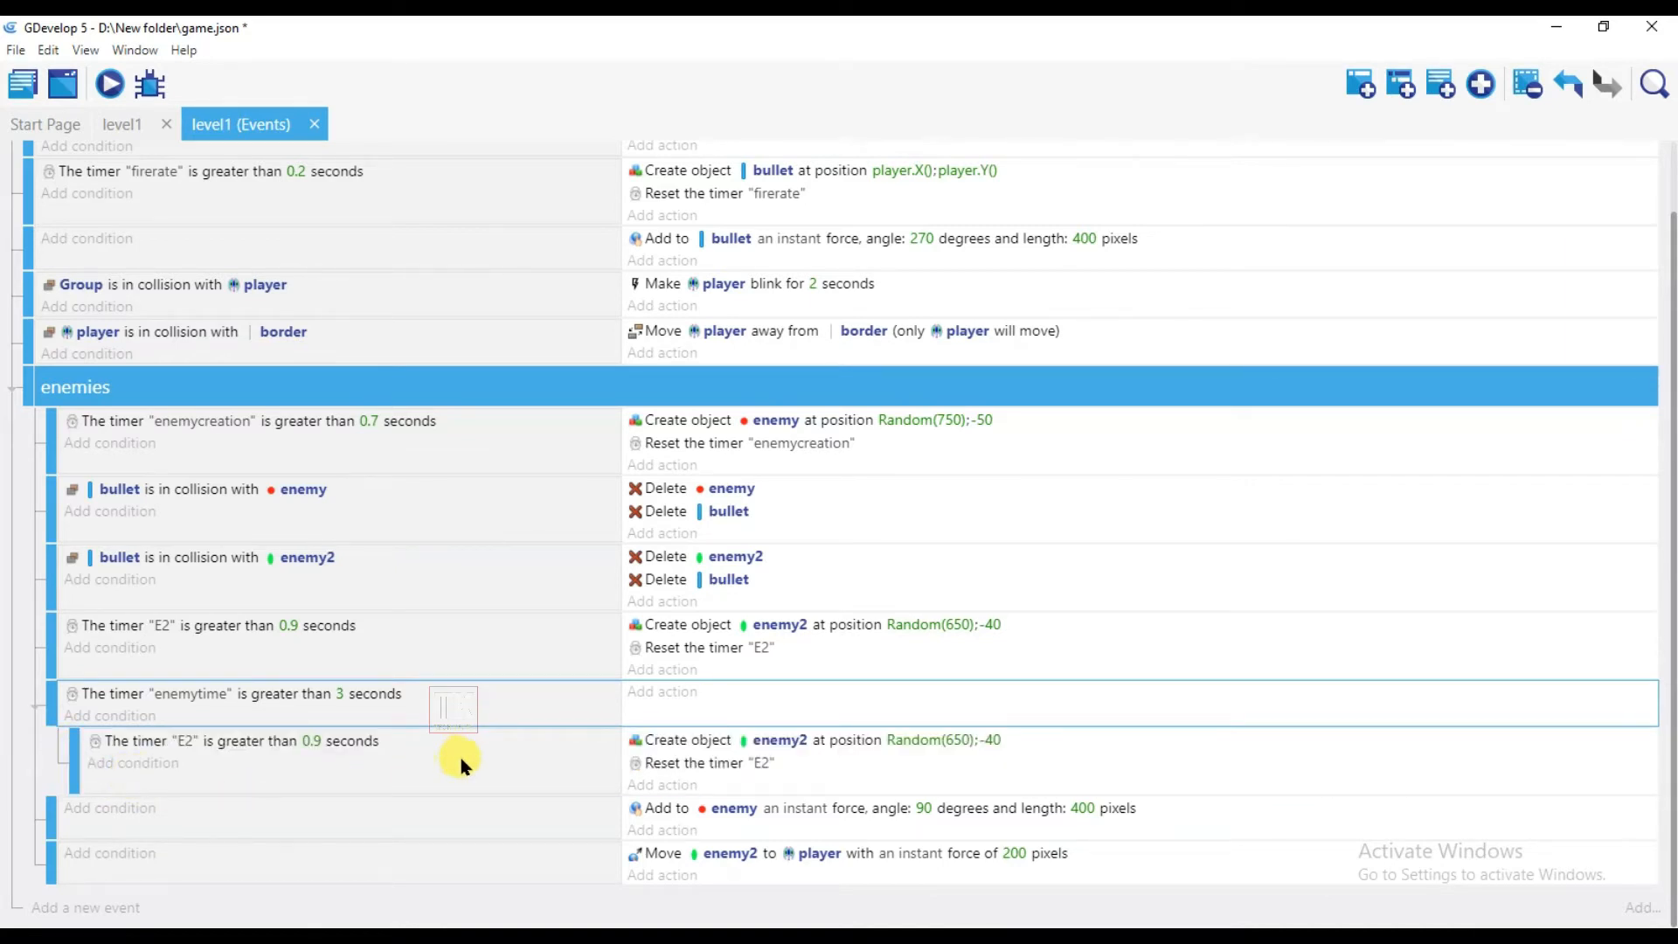
pyautogui.click(783, 743)
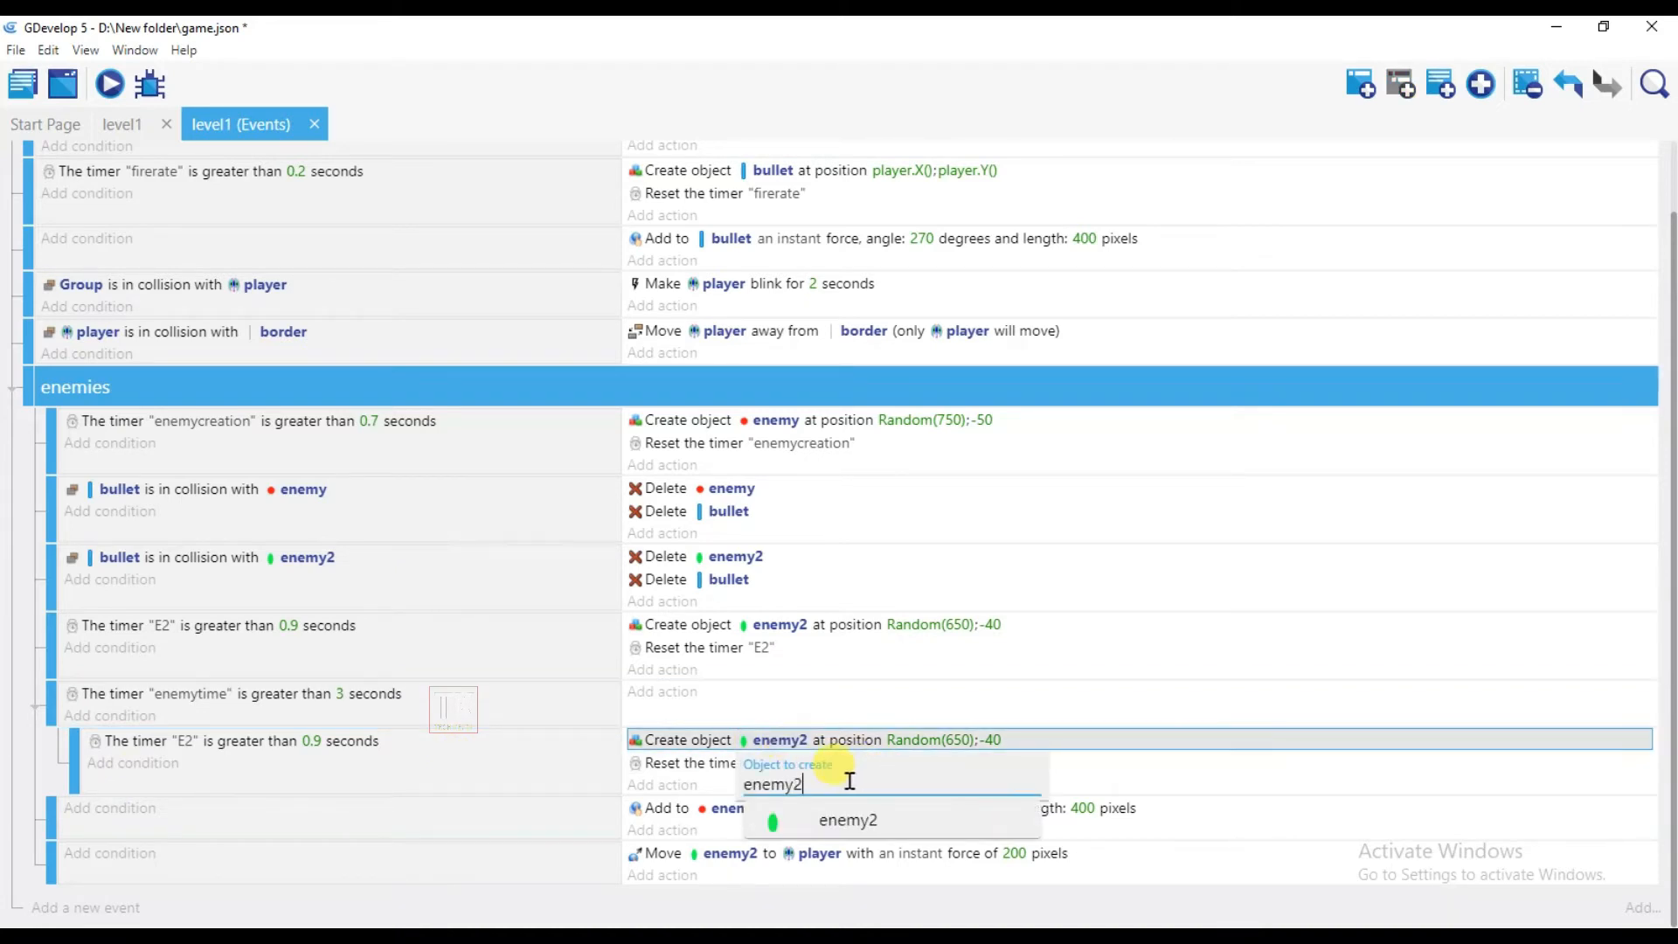
pyautogui.press('BackSpace')
pyautogui.press('BackSpace')
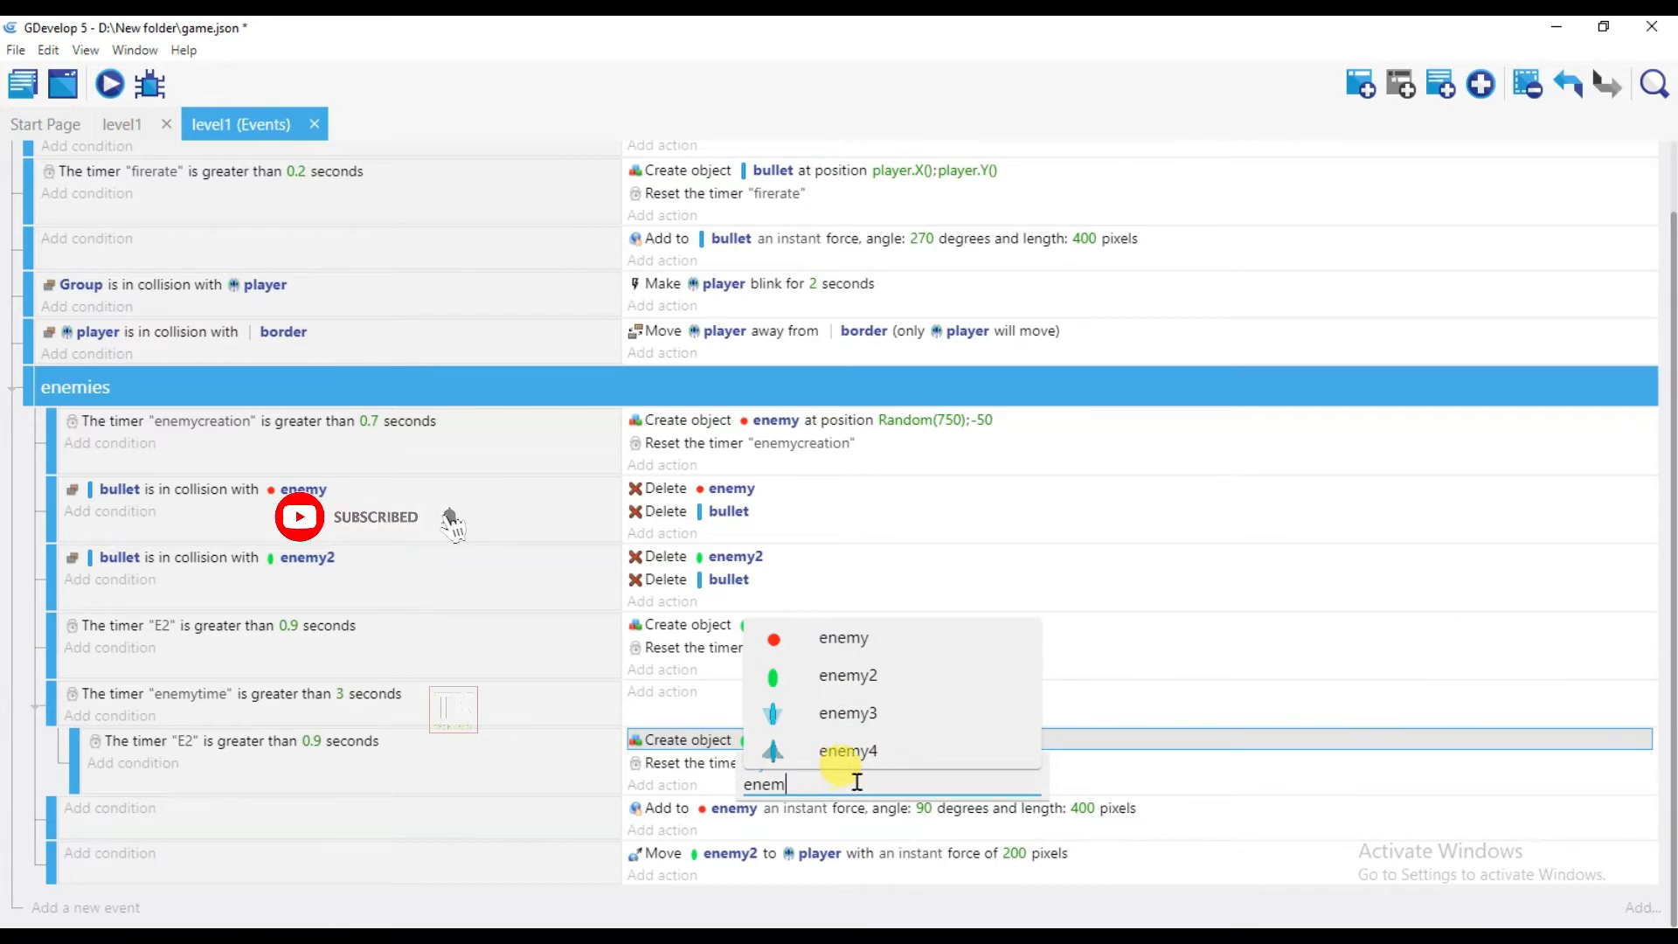
pyautogui.click(850, 715)
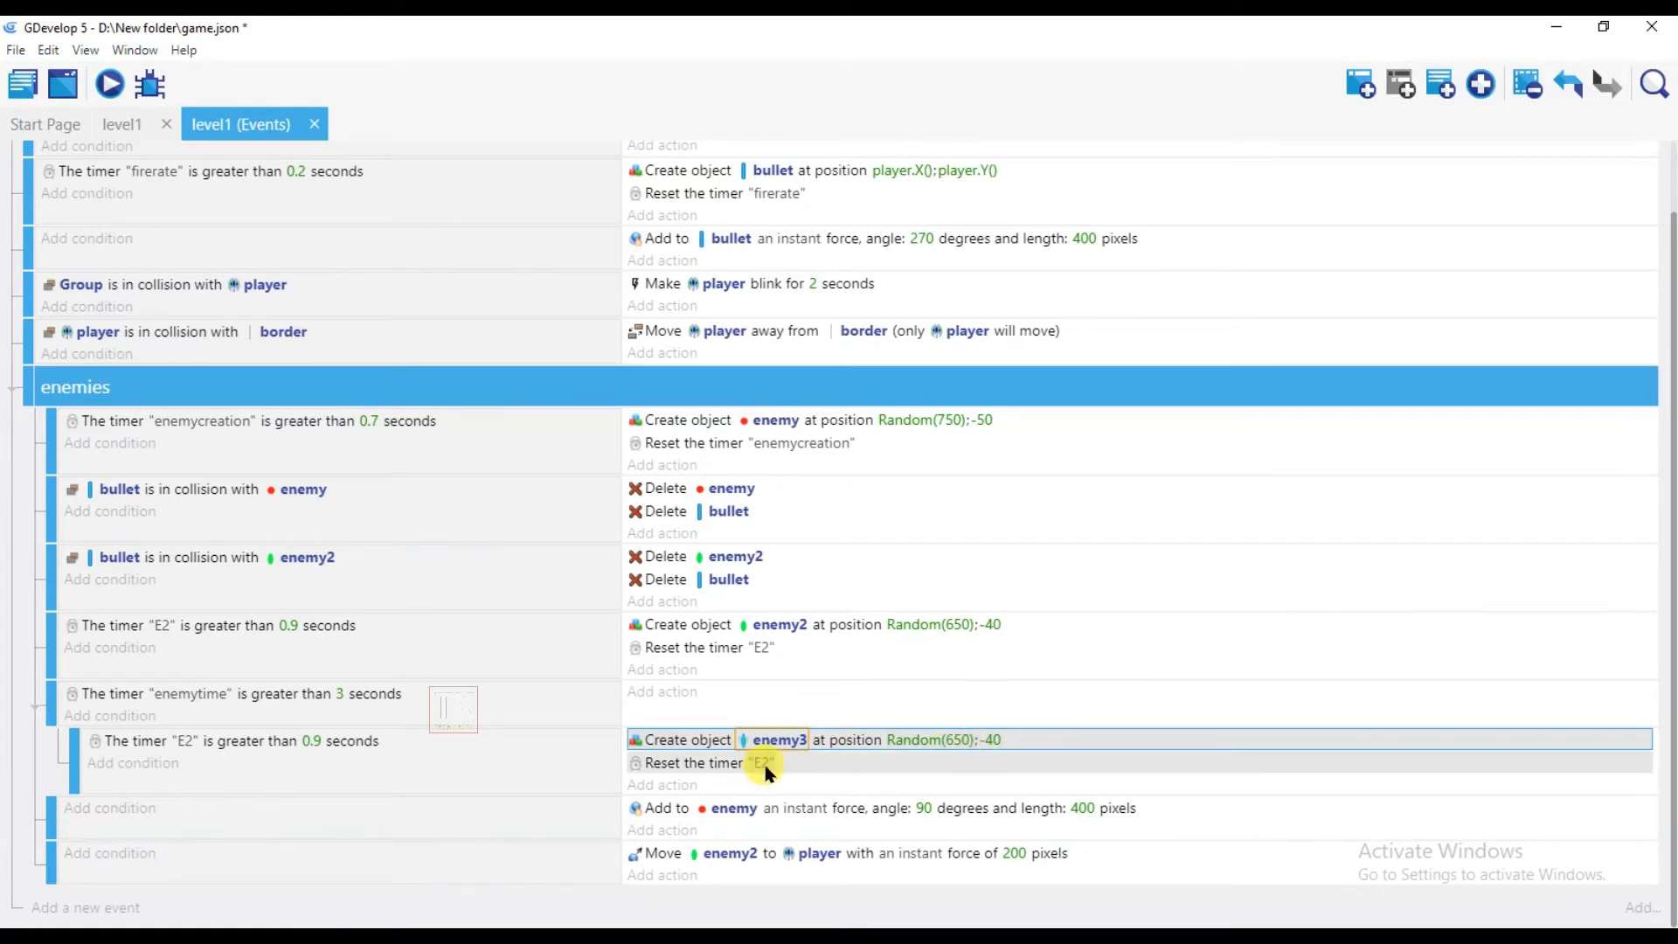
# Step: Rename the timer to "E3" in both the condition and the reset action of the enemy3 sub-event
pyautogui.click(179, 745)
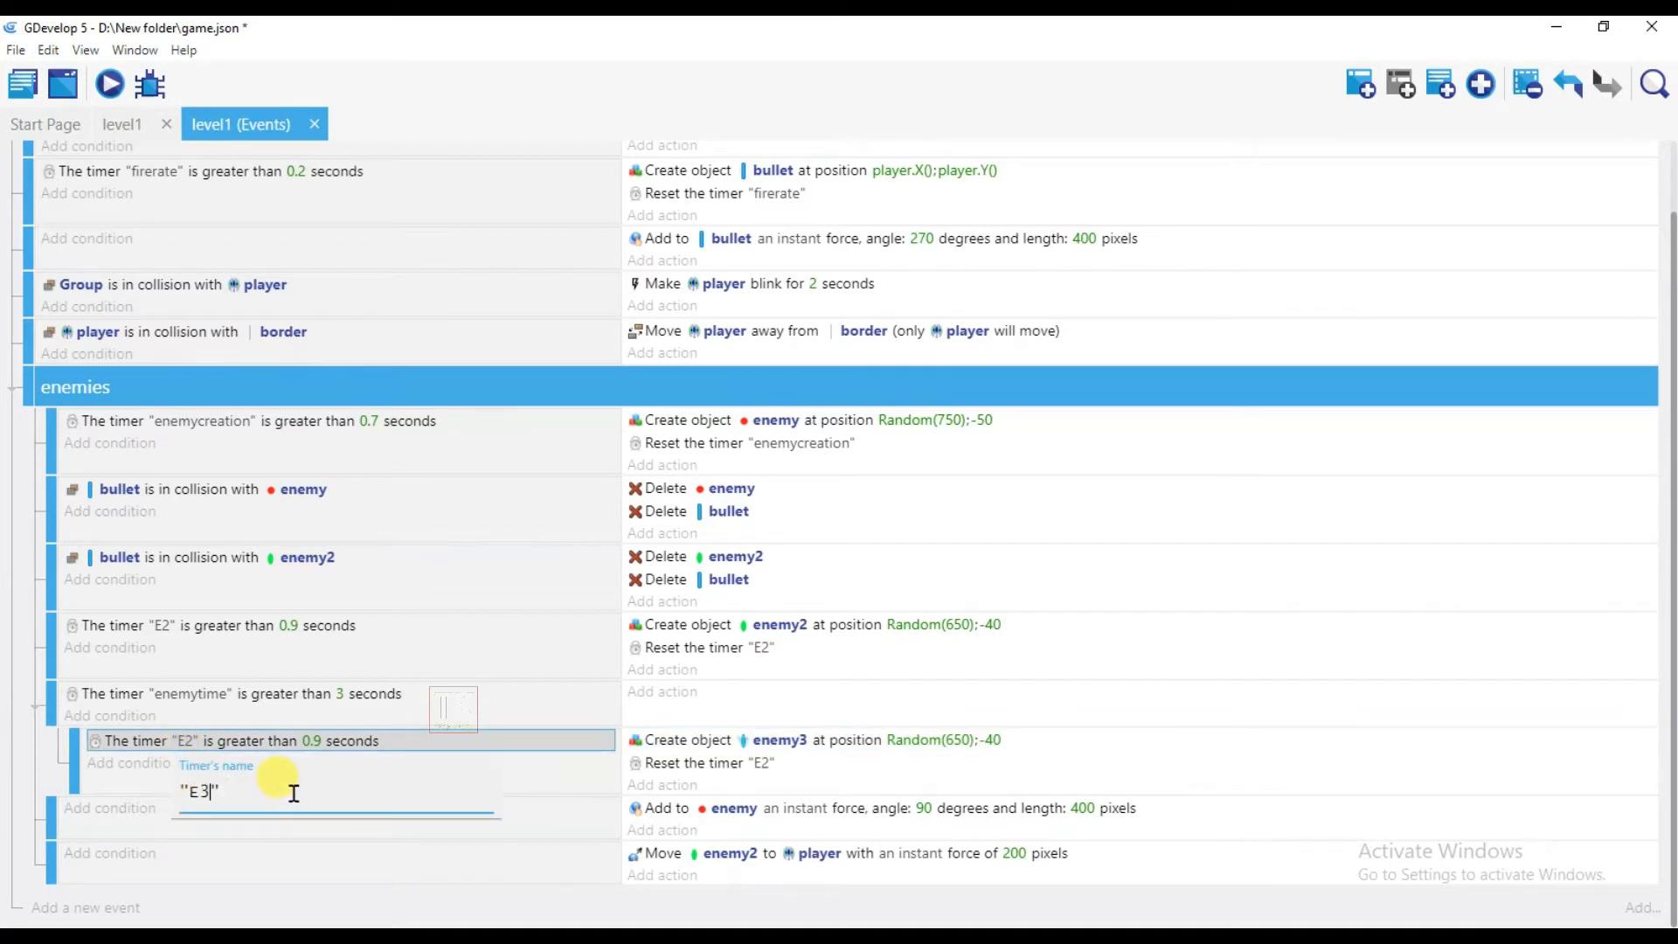
pyautogui.click(455, 715)
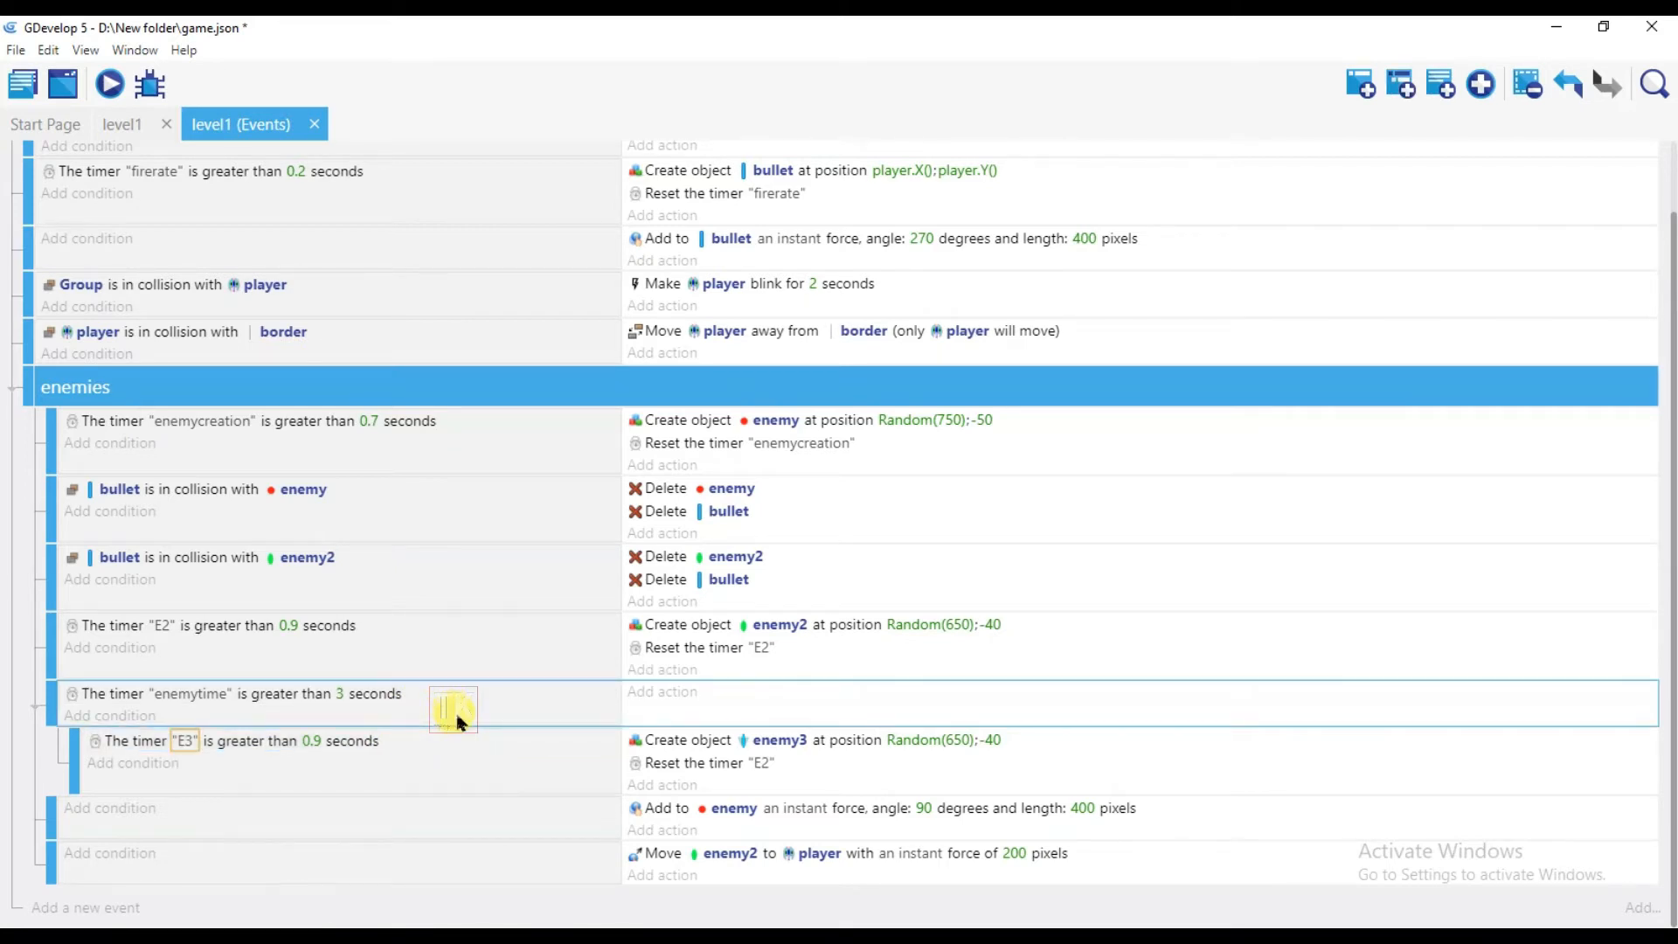
pyautogui.click(762, 768)
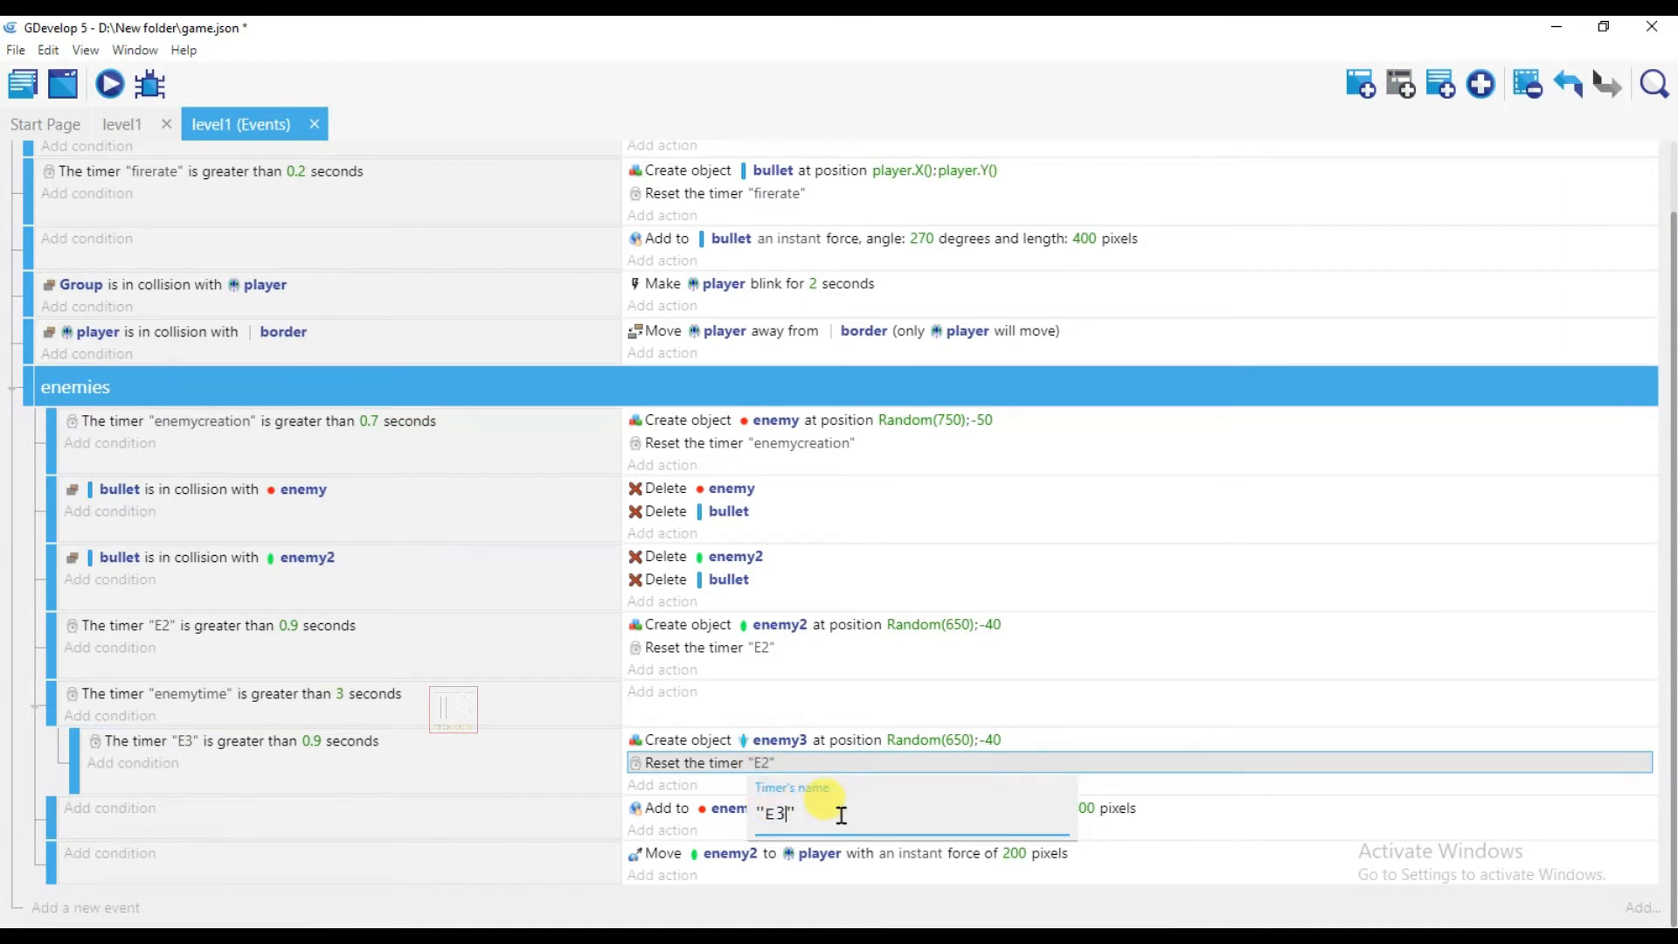
pyautogui.click(509, 768)
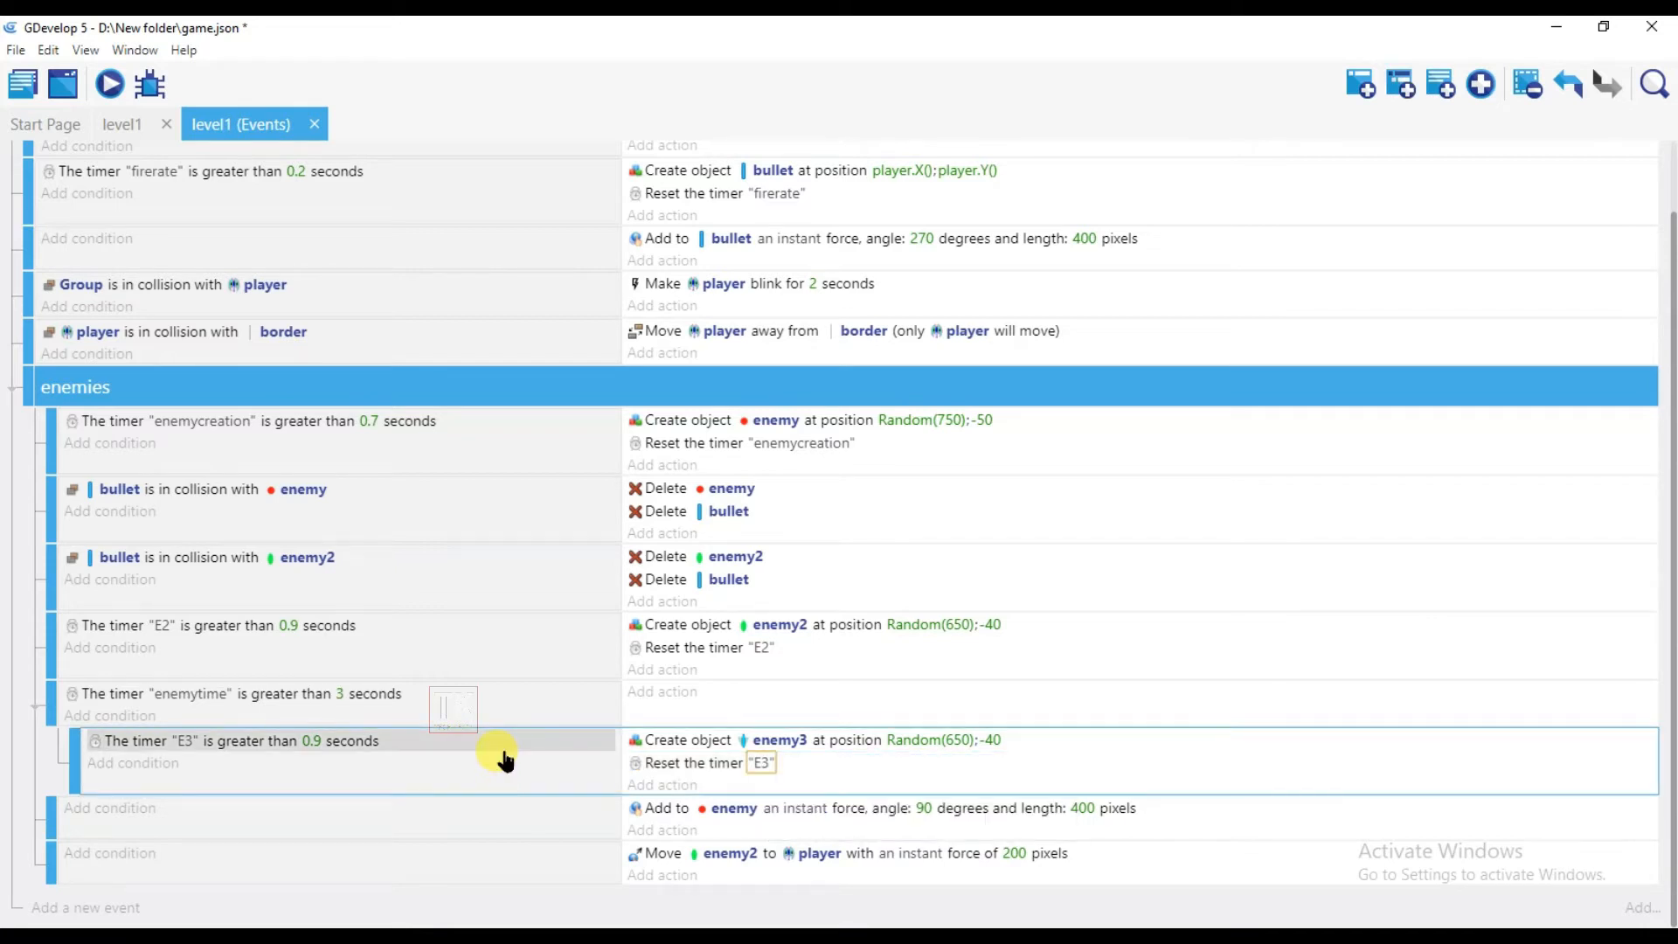
# Step: Duplicate the event that adds a 90-degree instant force to enemy, and set the copy's object to enemy3
pyautogui.click(515, 828)
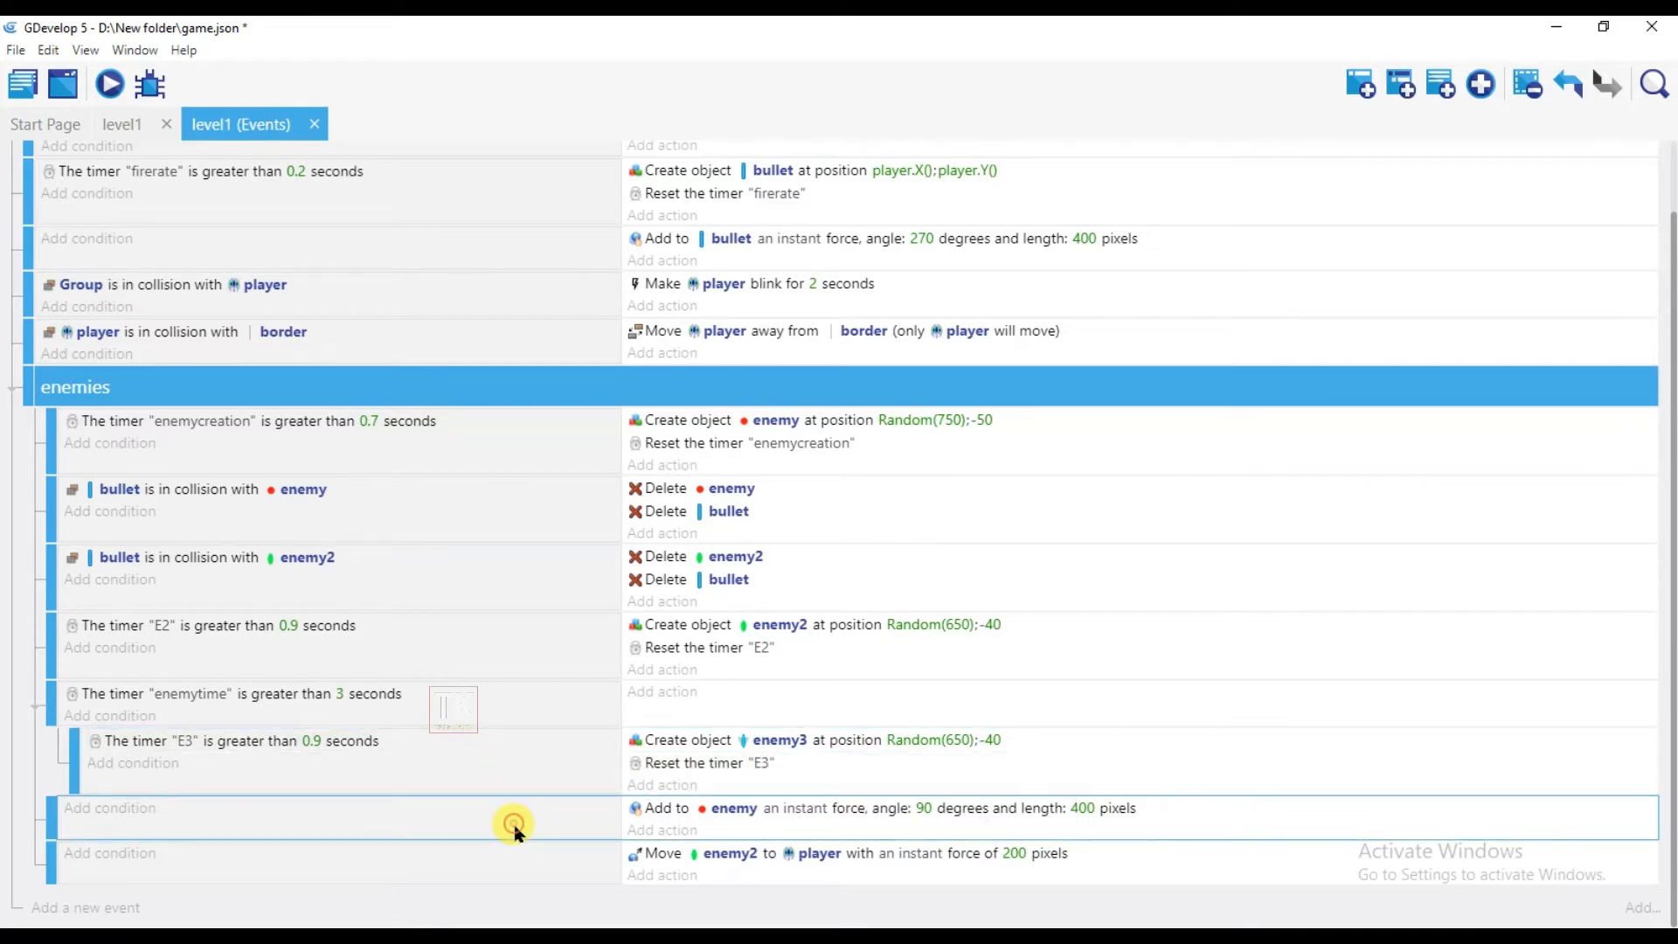
pyautogui.rightClick(515, 827)
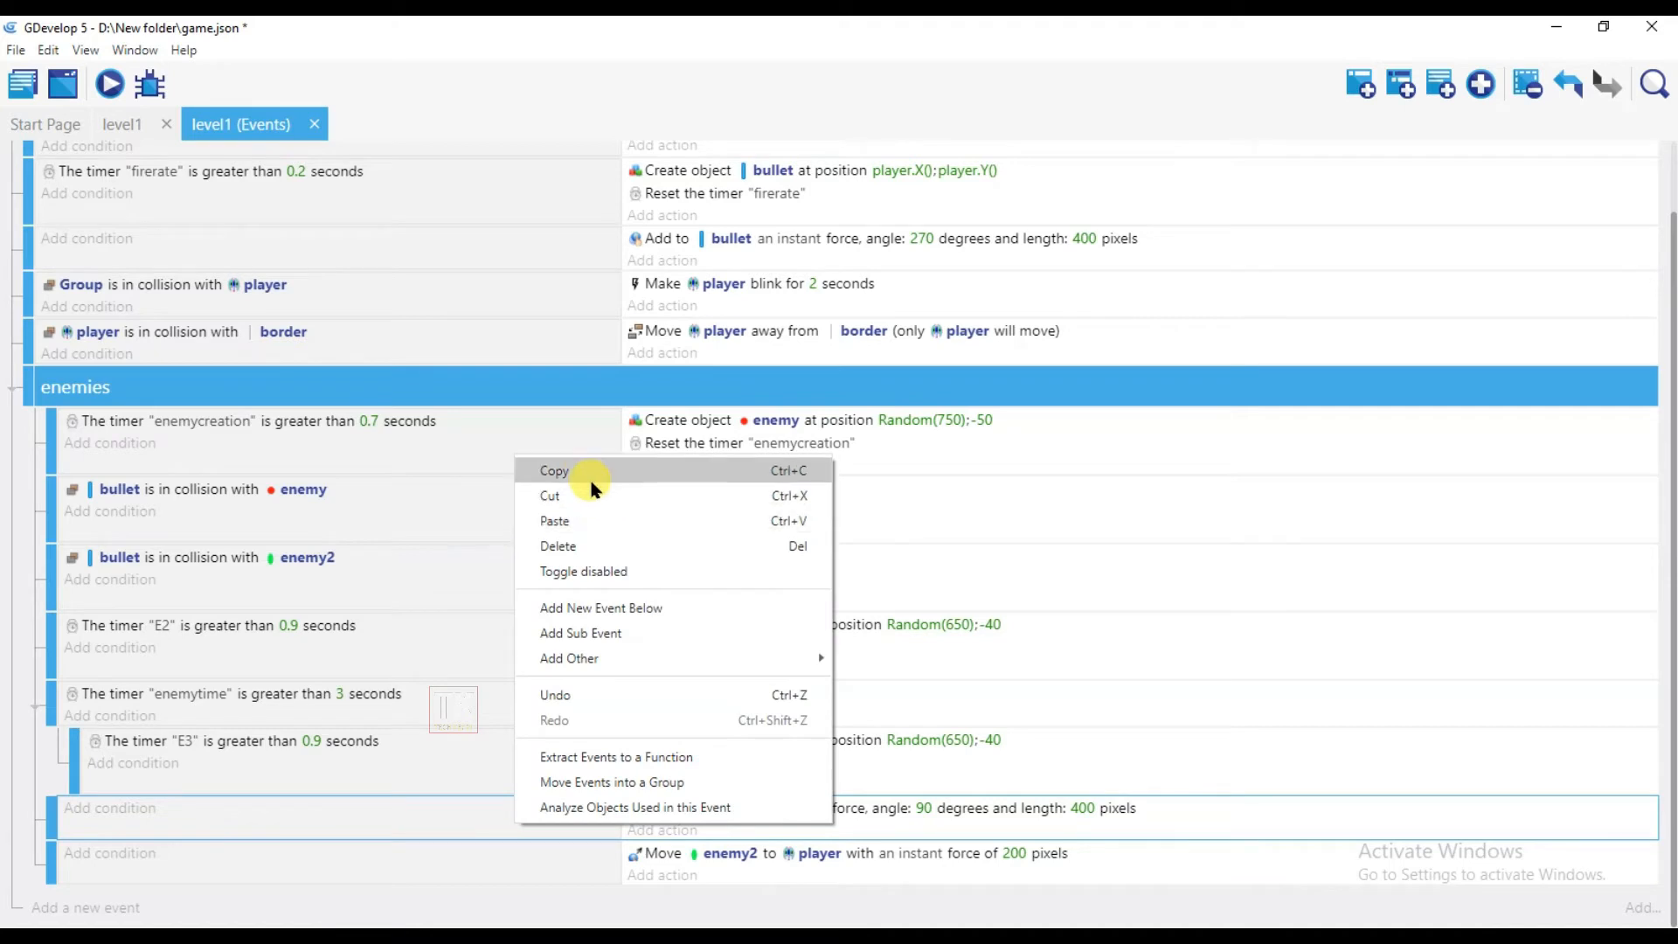
pyautogui.click(591, 488)
pyautogui.rightClick(528, 826)
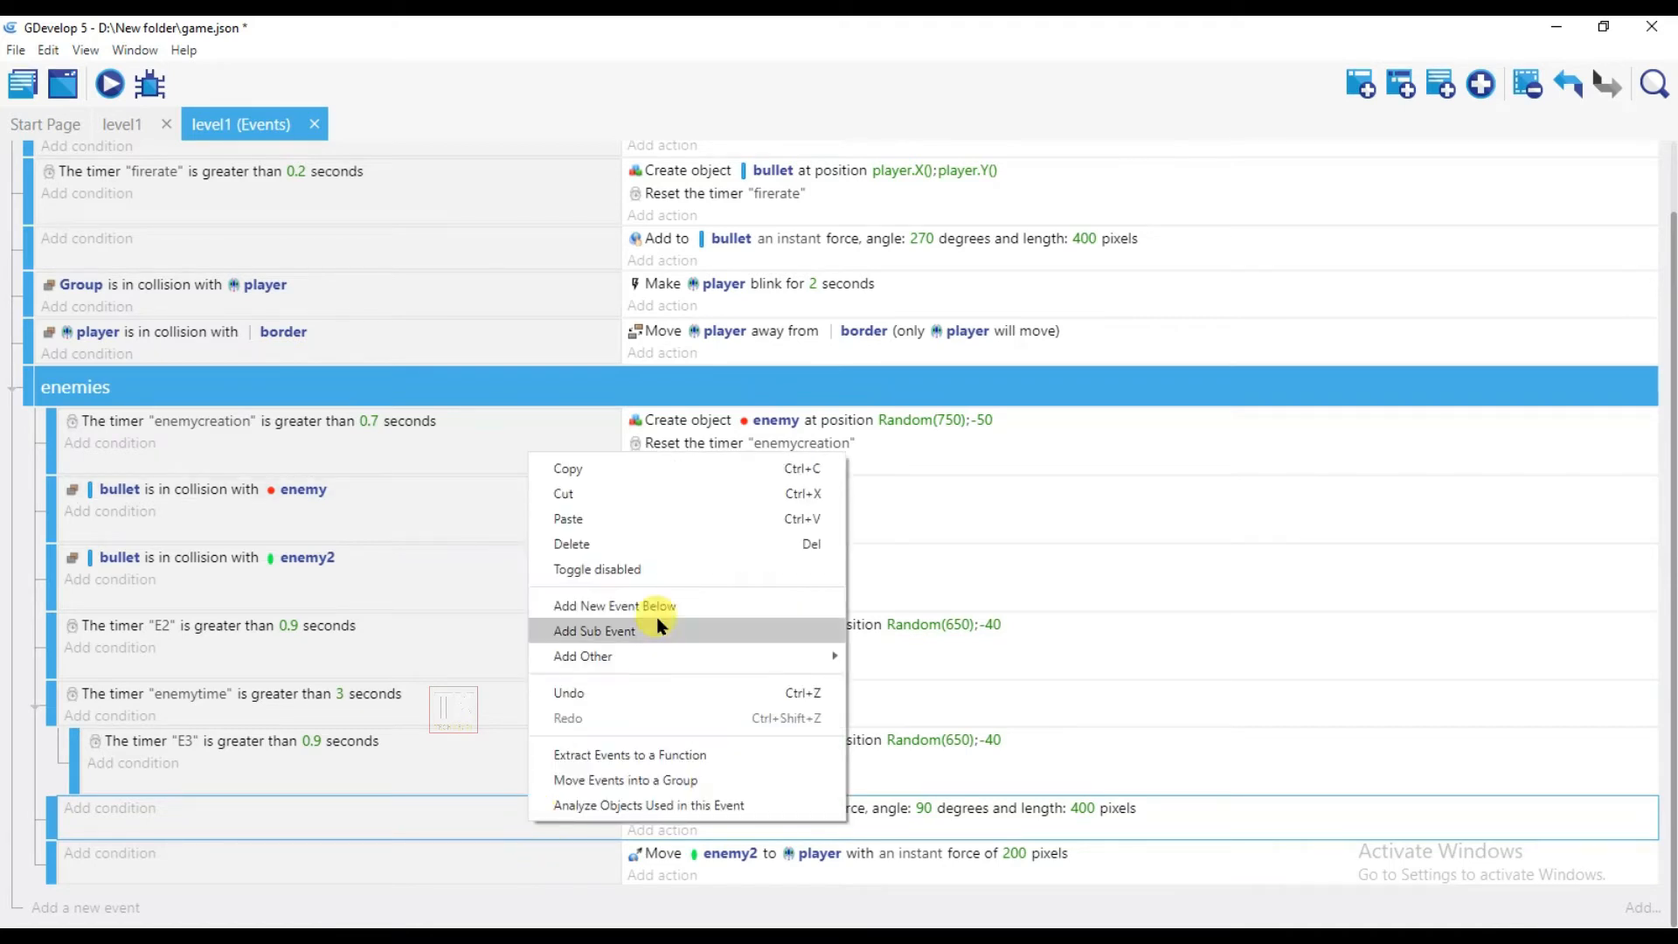
pyautogui.click(611, 519)
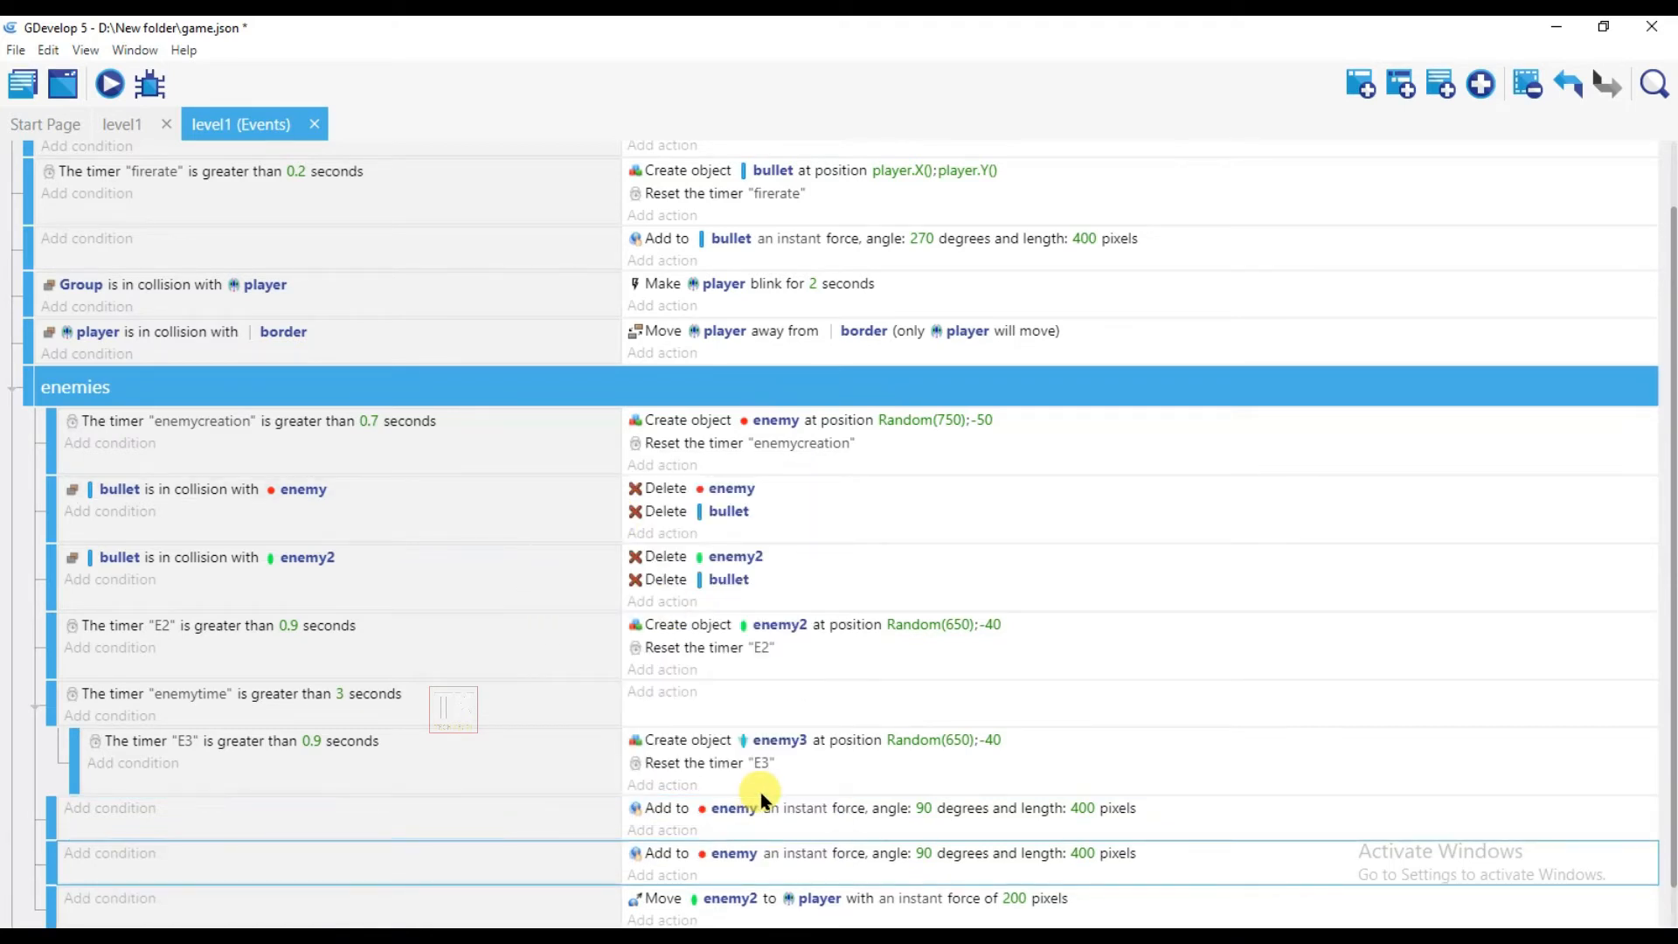
pyautogui.scroll(-1, 804, 757)
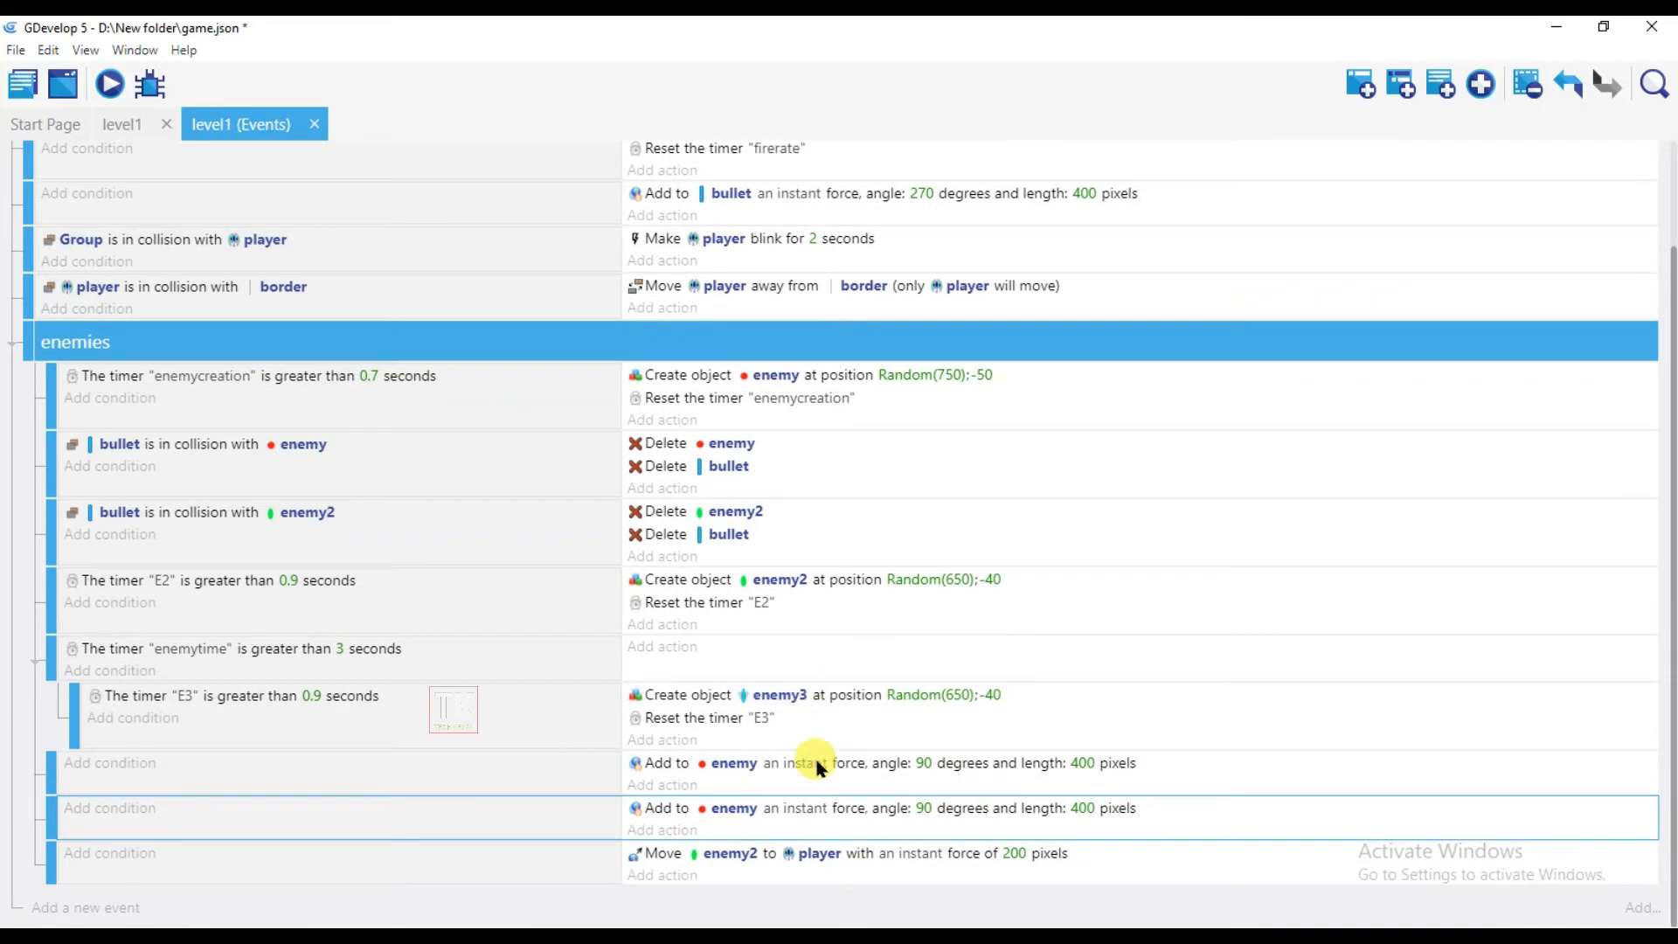
pyautogui.click(732, 810)
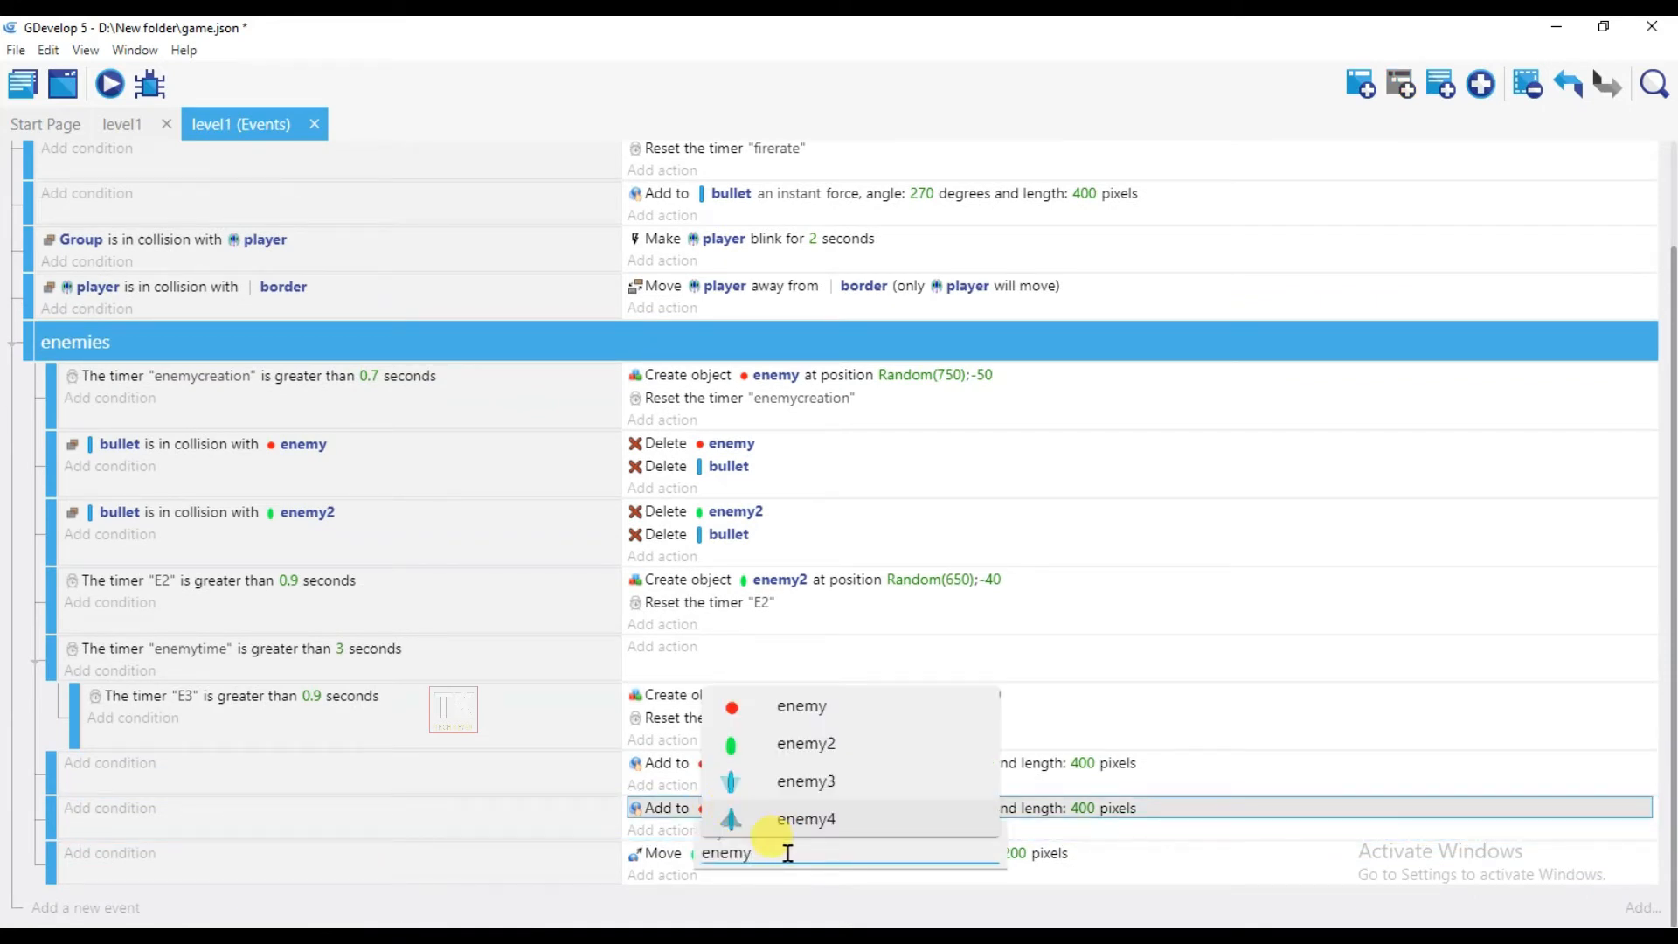
pyautogui.write('3')
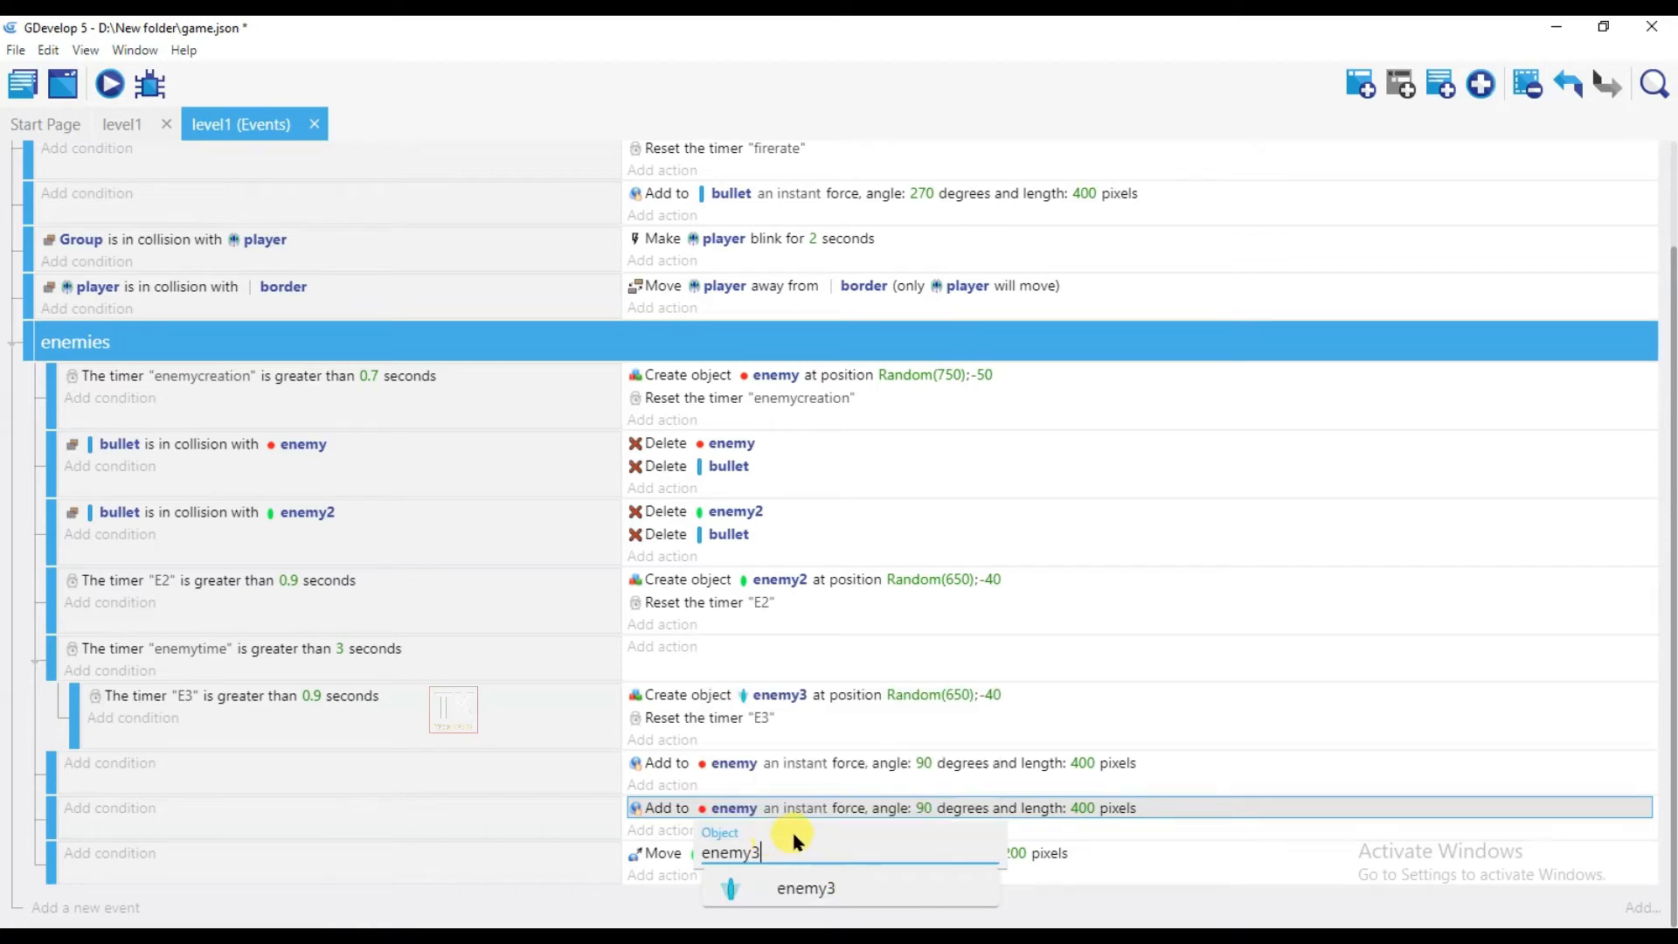
pyautogui.click(813, 888)
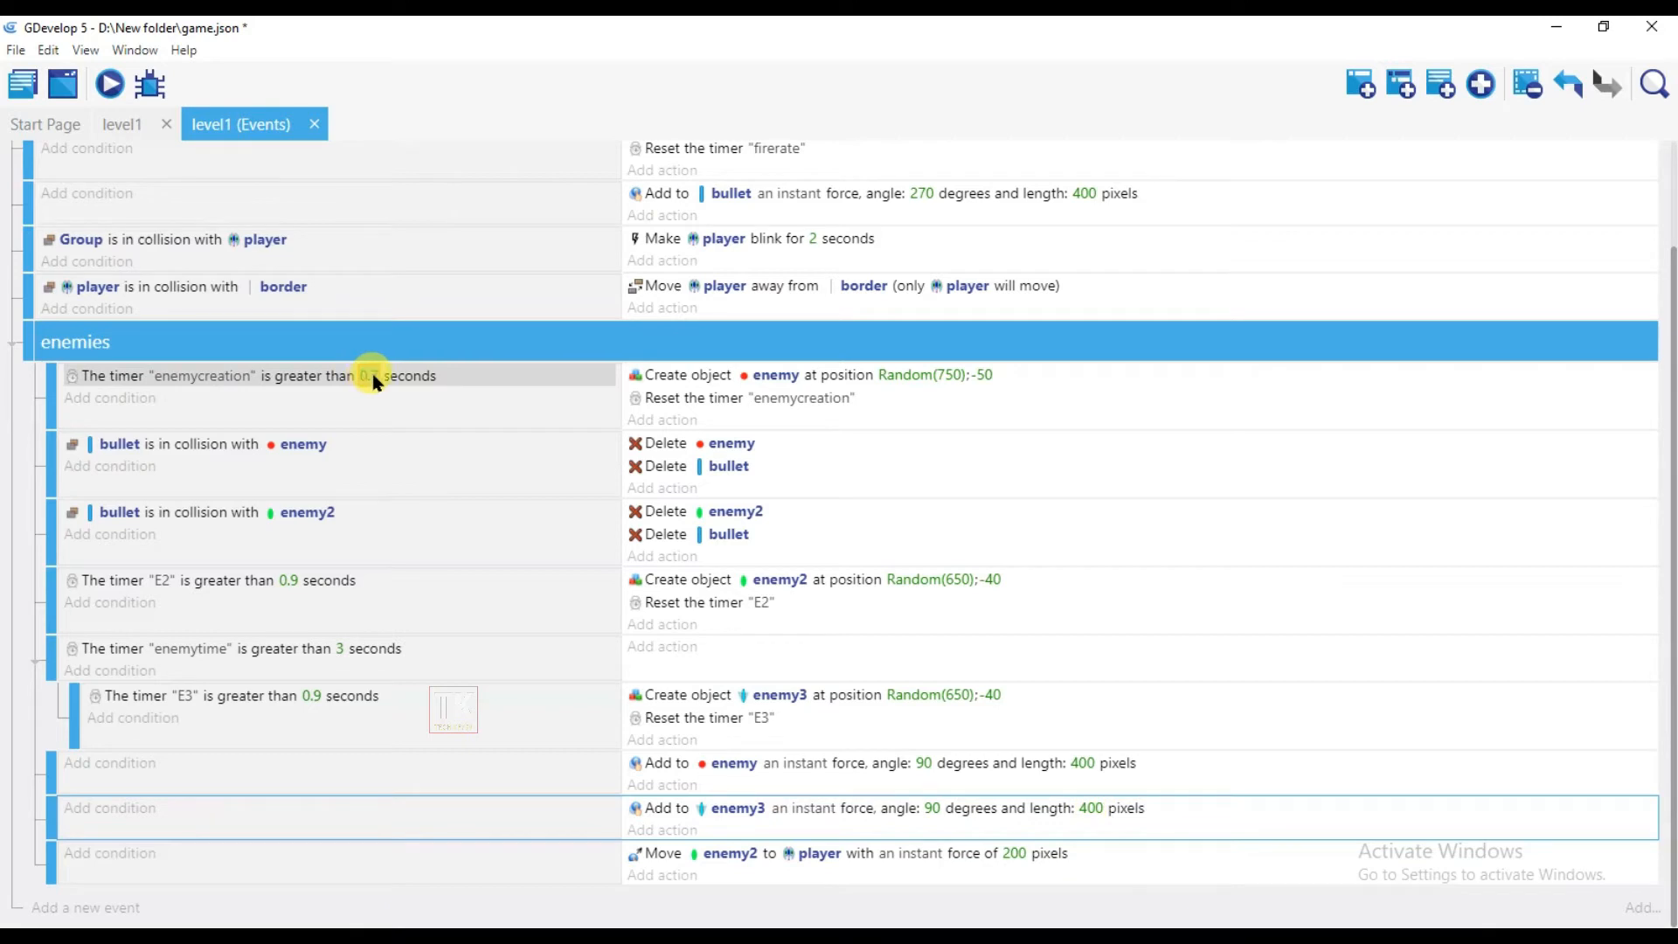
# Step: Set the "enemycreation" timer condition to 1 second and the "E2" timer condition to 5 seconds
pyautogui.click(371, 377)
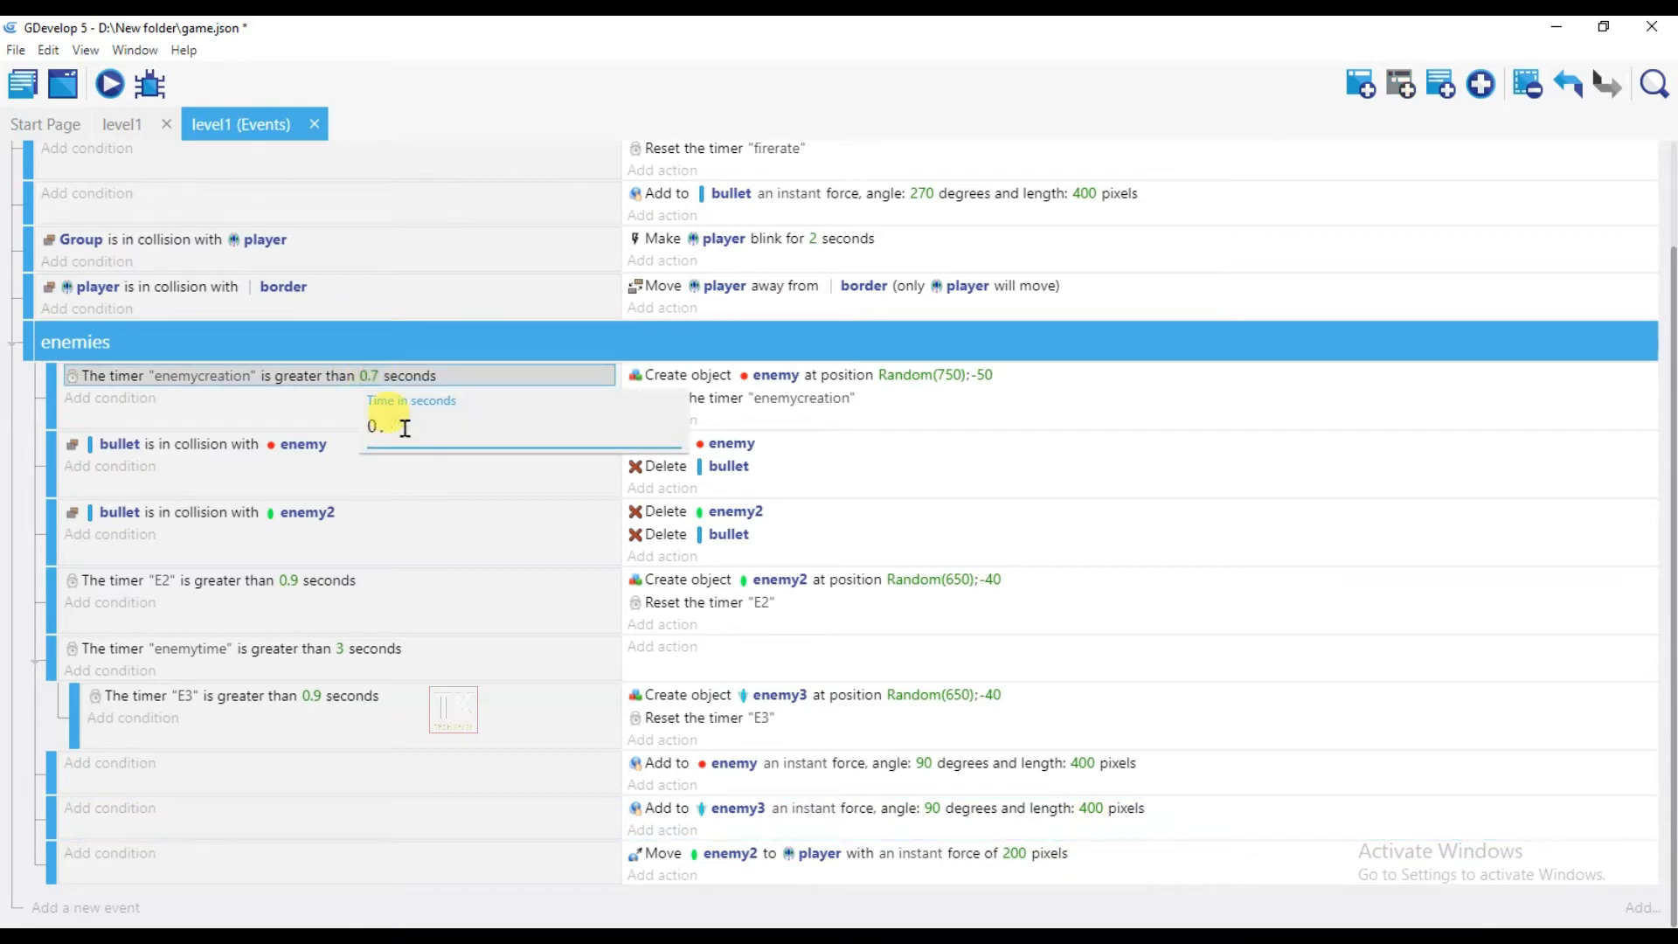
pyautogui.press('BackSpace')
pyautogui.write('1')
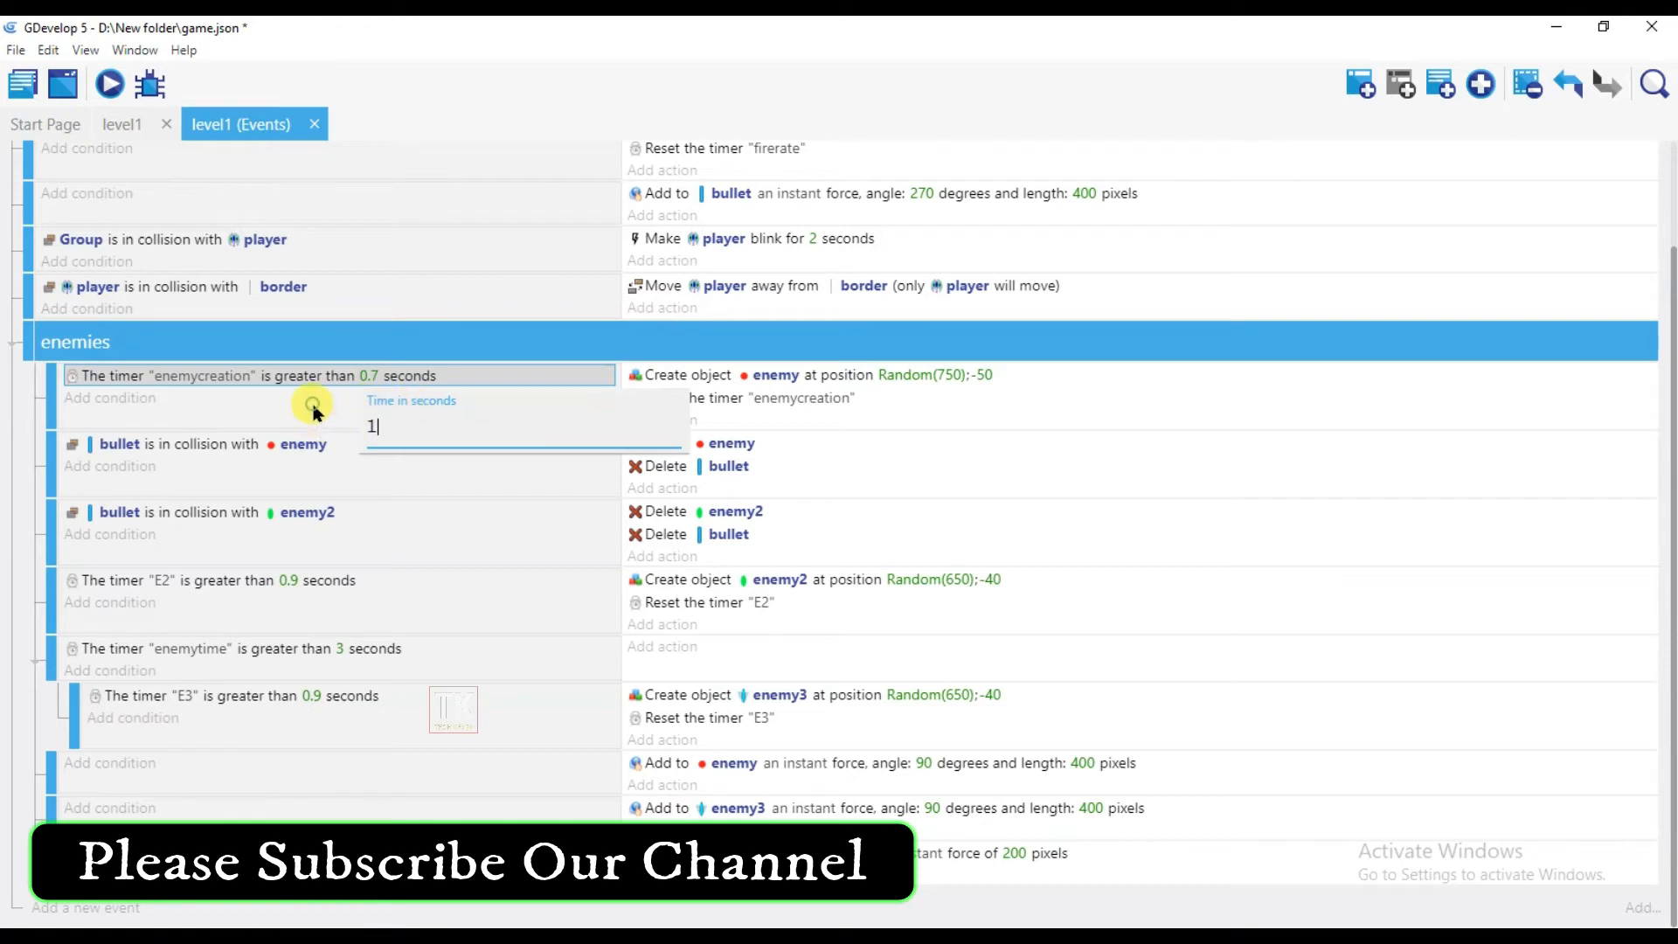
pyautogui.click(627, 377)
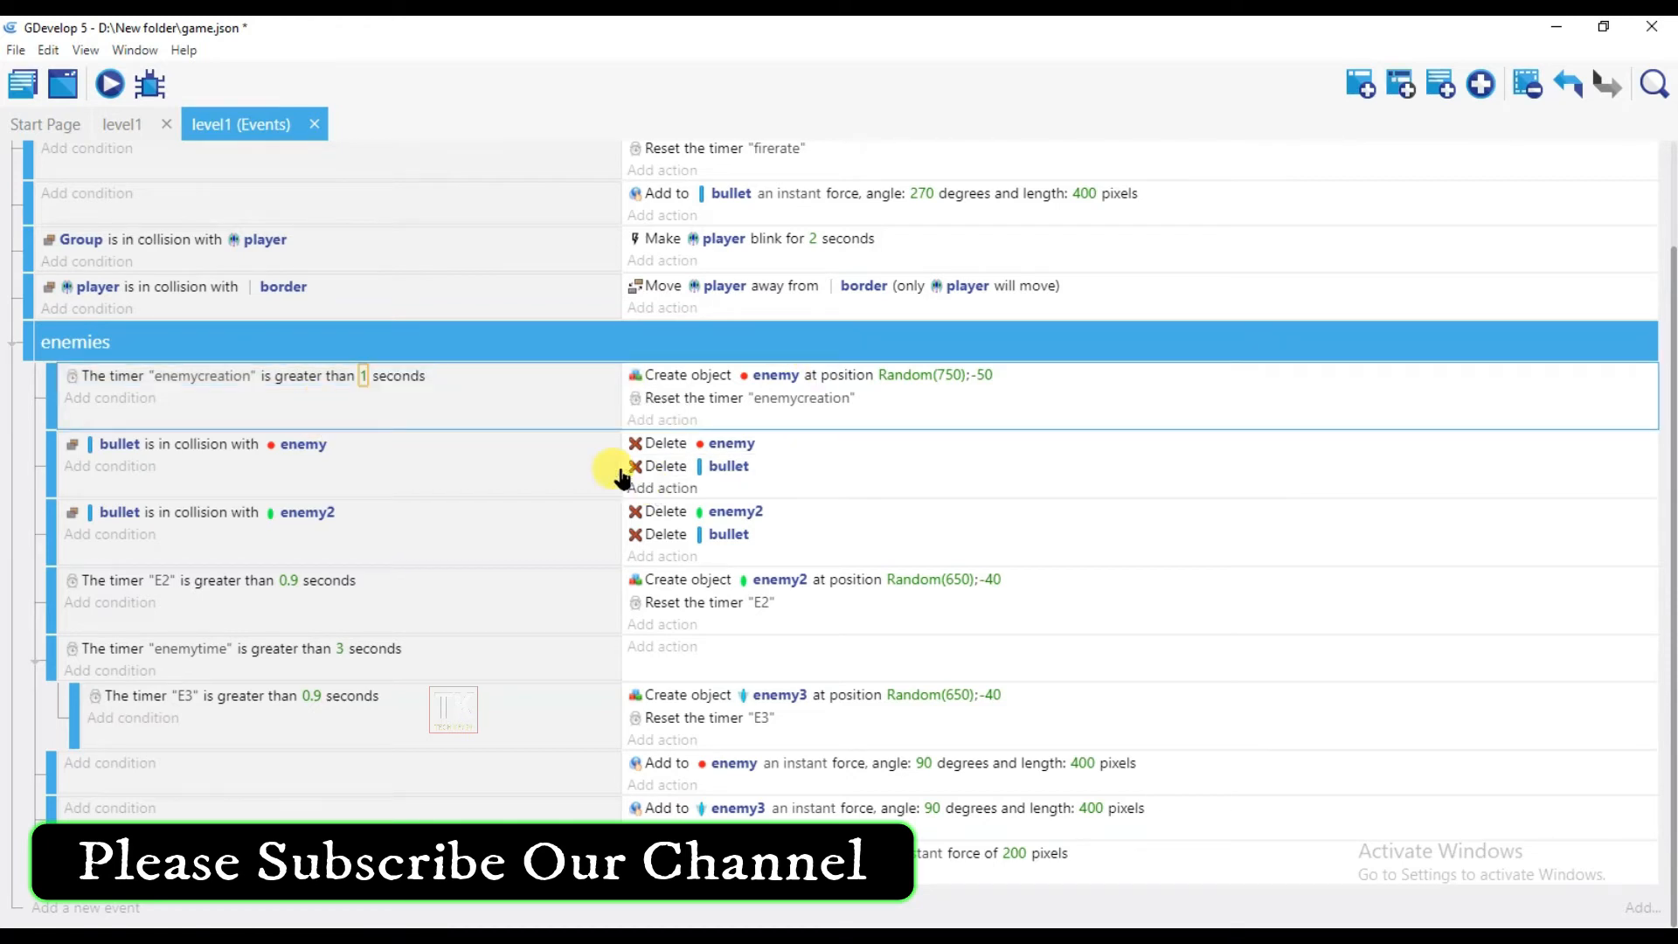
pyautogui.click(290, 581)
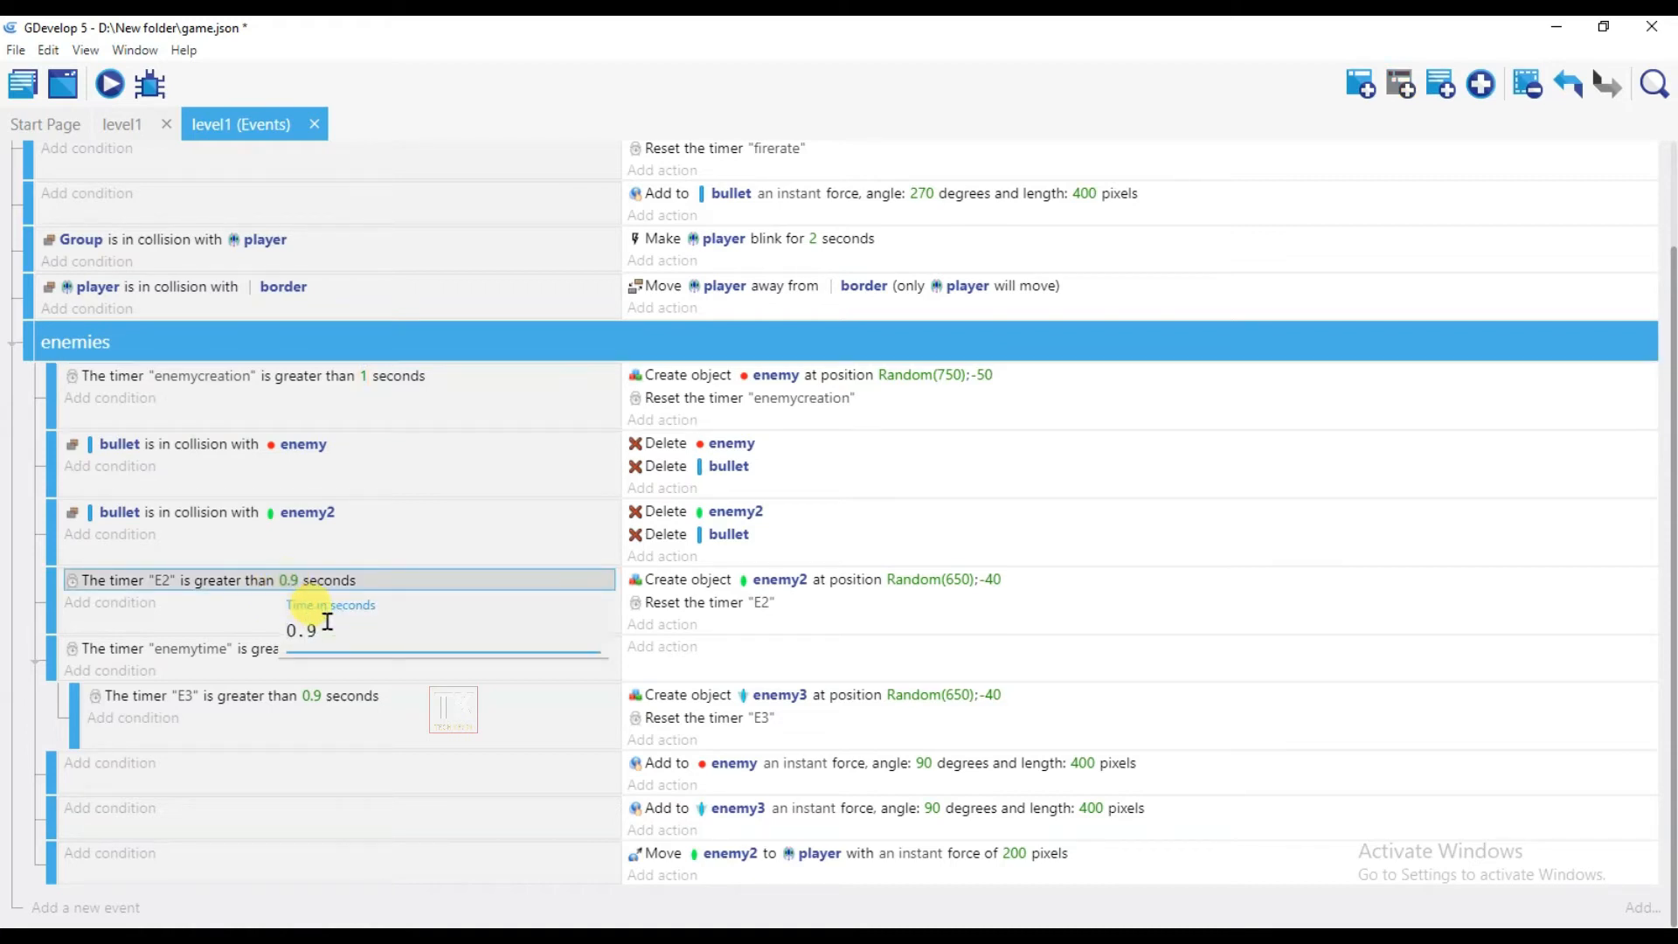
pyautogui.write('5')
pyautogui.click(627, 657)
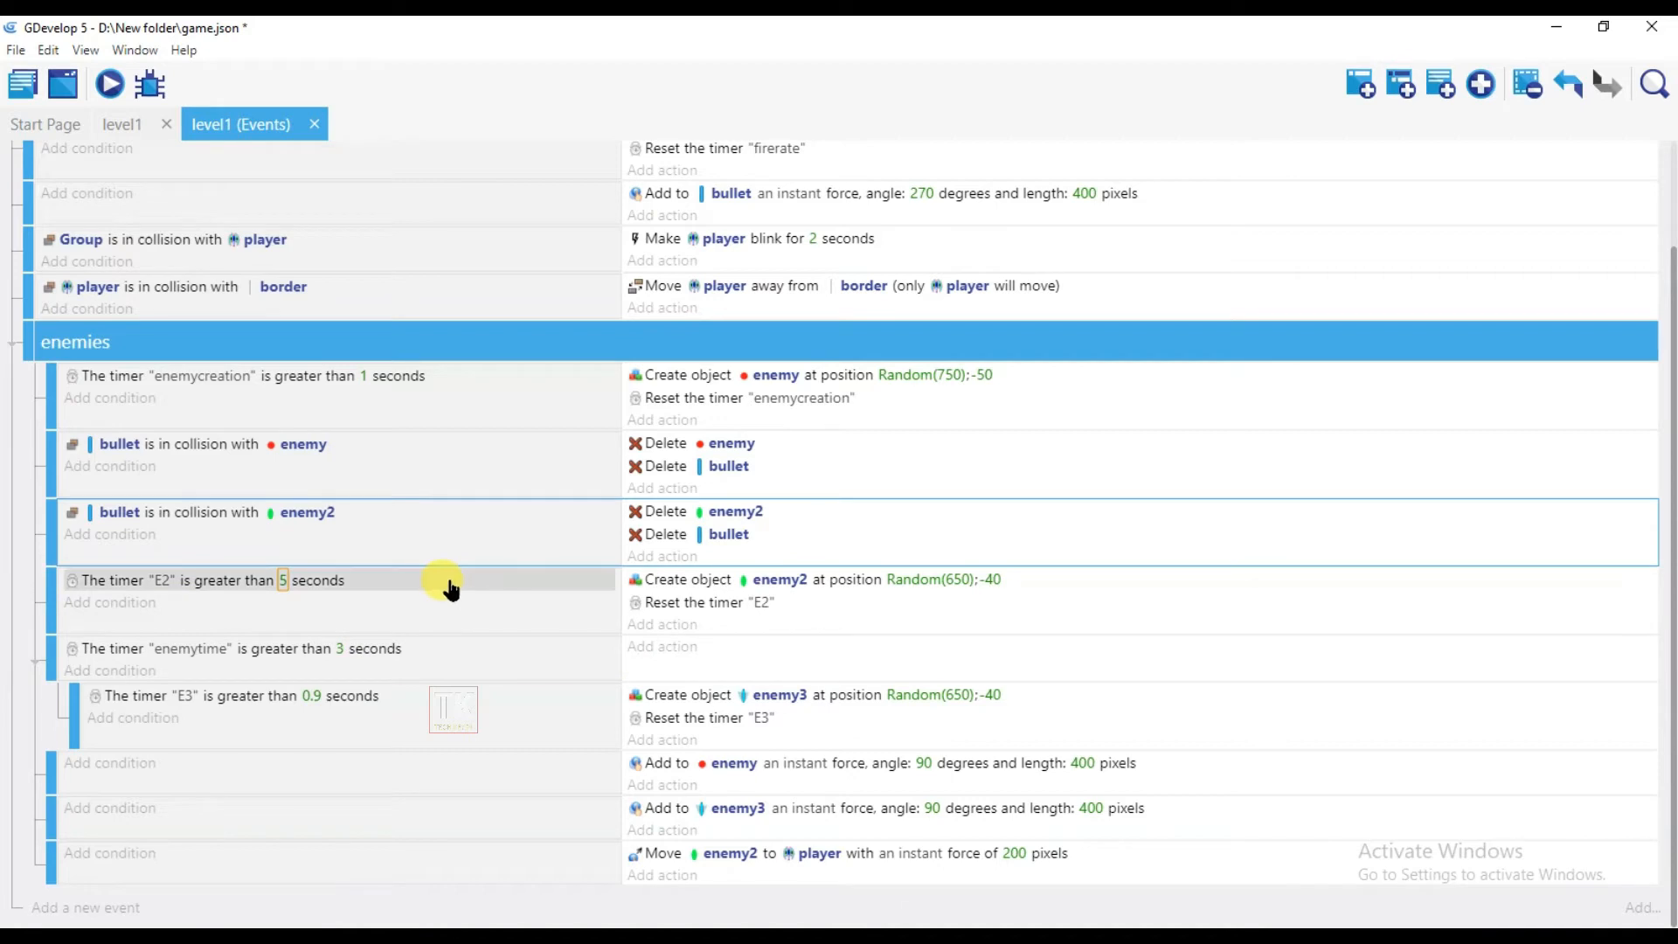
# Step: Set the "enemytime" timer condition to 10 seconds
pyautogui.click(338, 648)
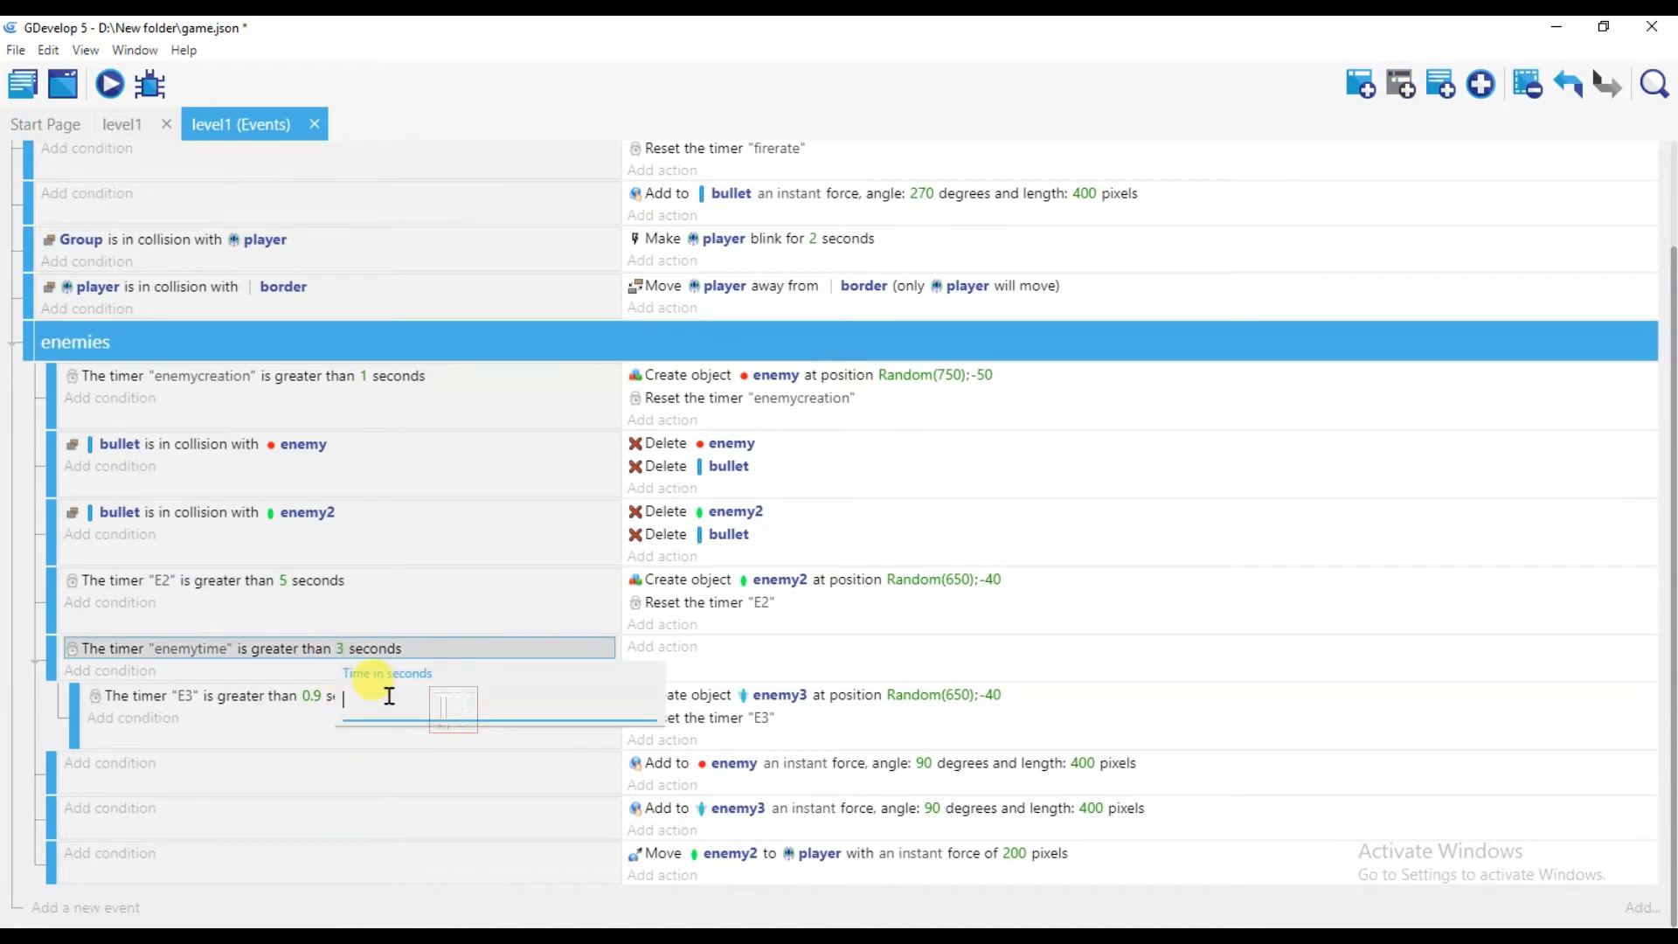
pyautogui.write('10')
pyautogui.click(396, 767)
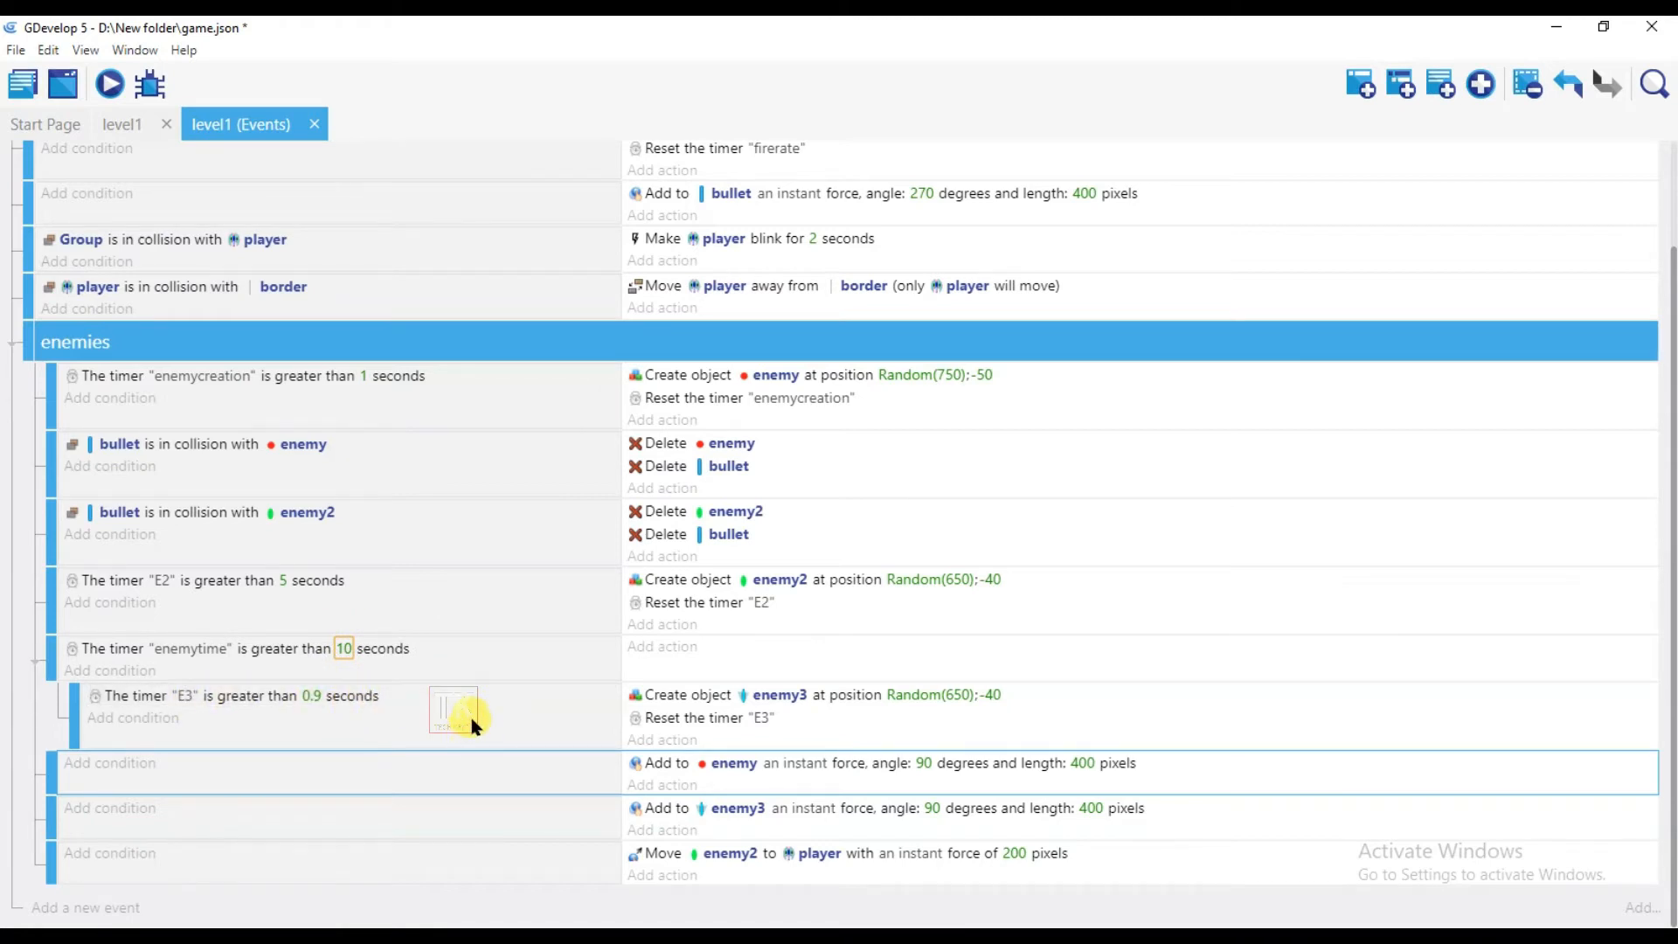
# Step: Duplicate the "enemytime" timer event together with its enemy3 sub-event
pyautogui.click(450, 669)
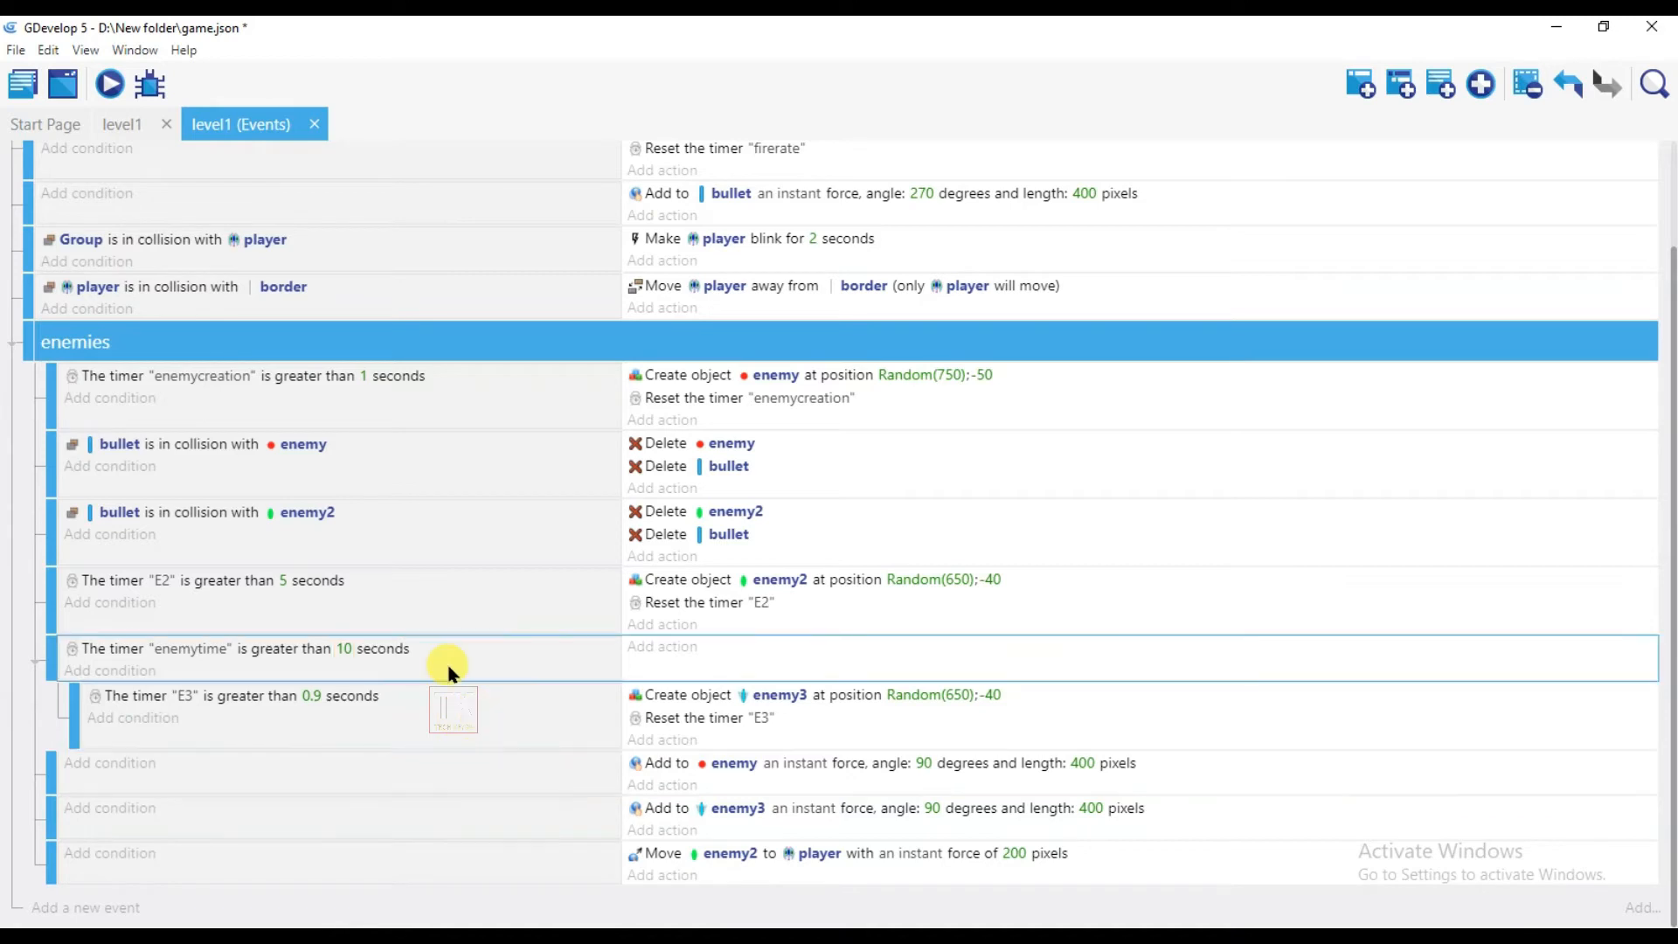
pyautogui.rightClick(479, 669)
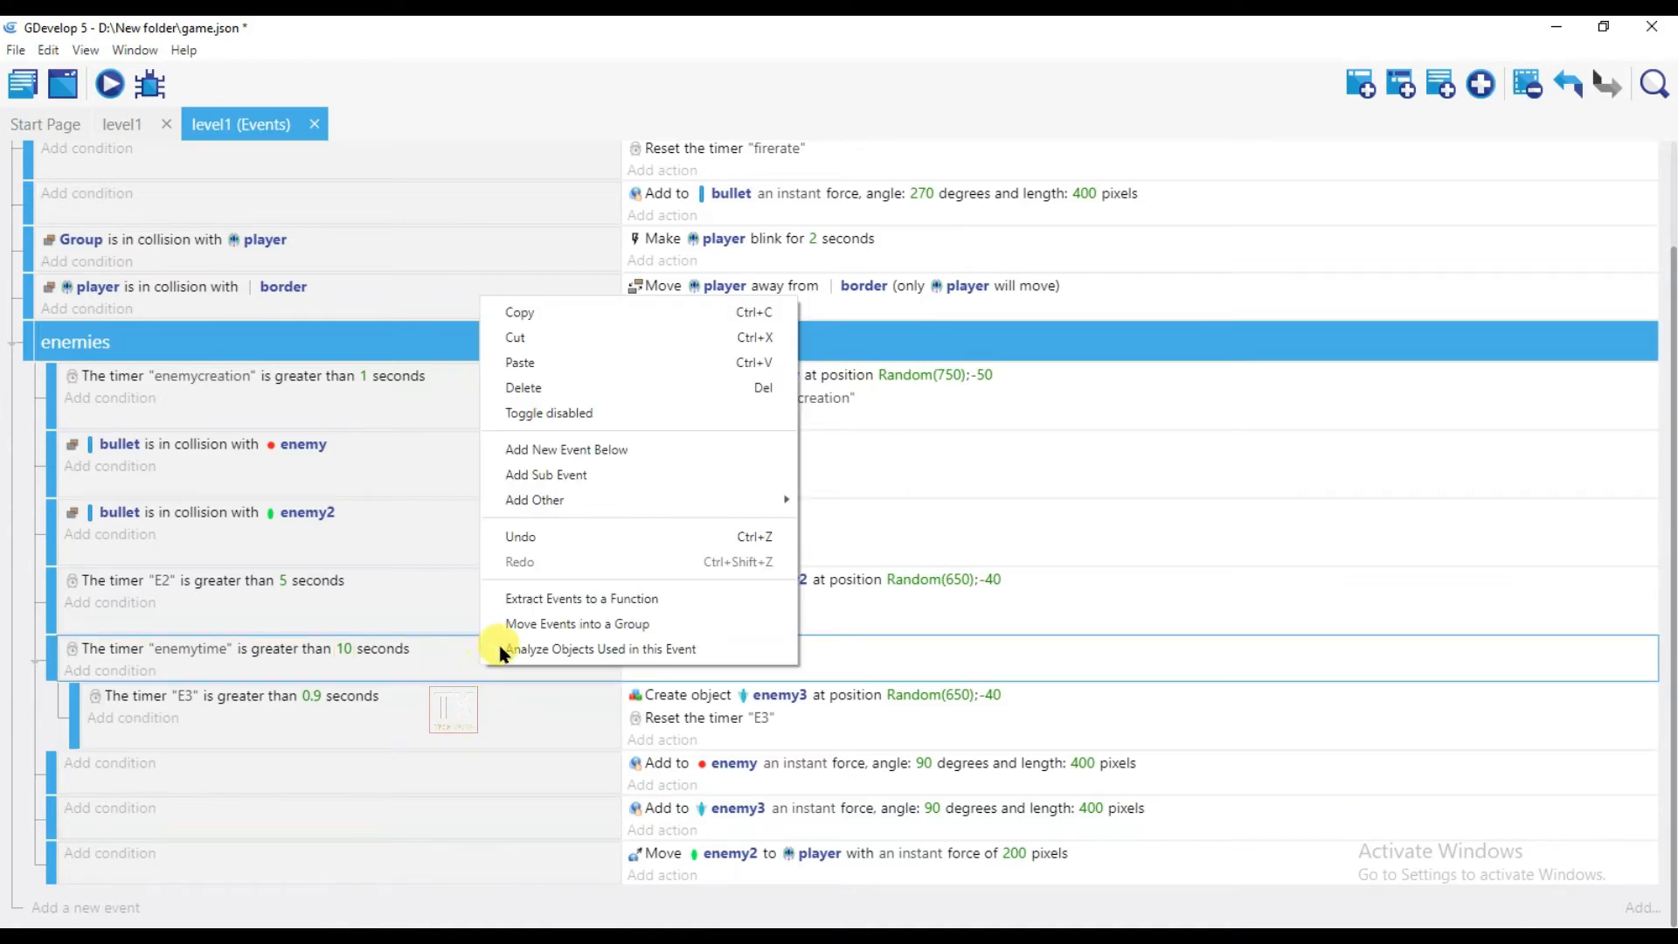
pyautogui.click(554, 324)
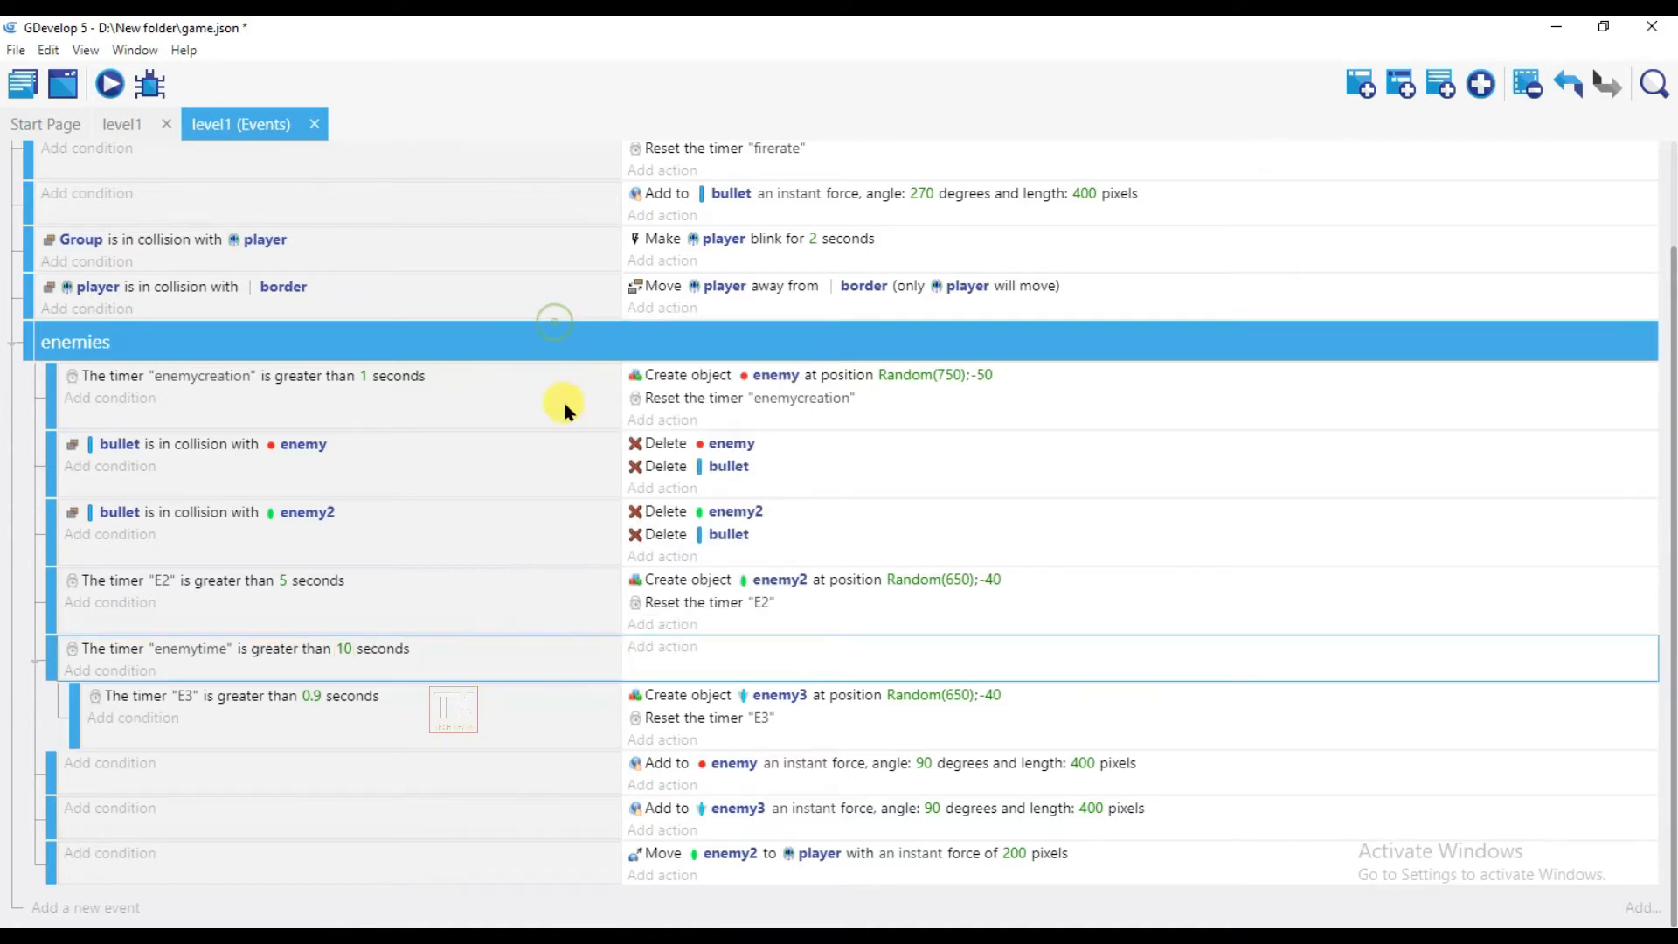
pyautogui.rightClick(464, 675)
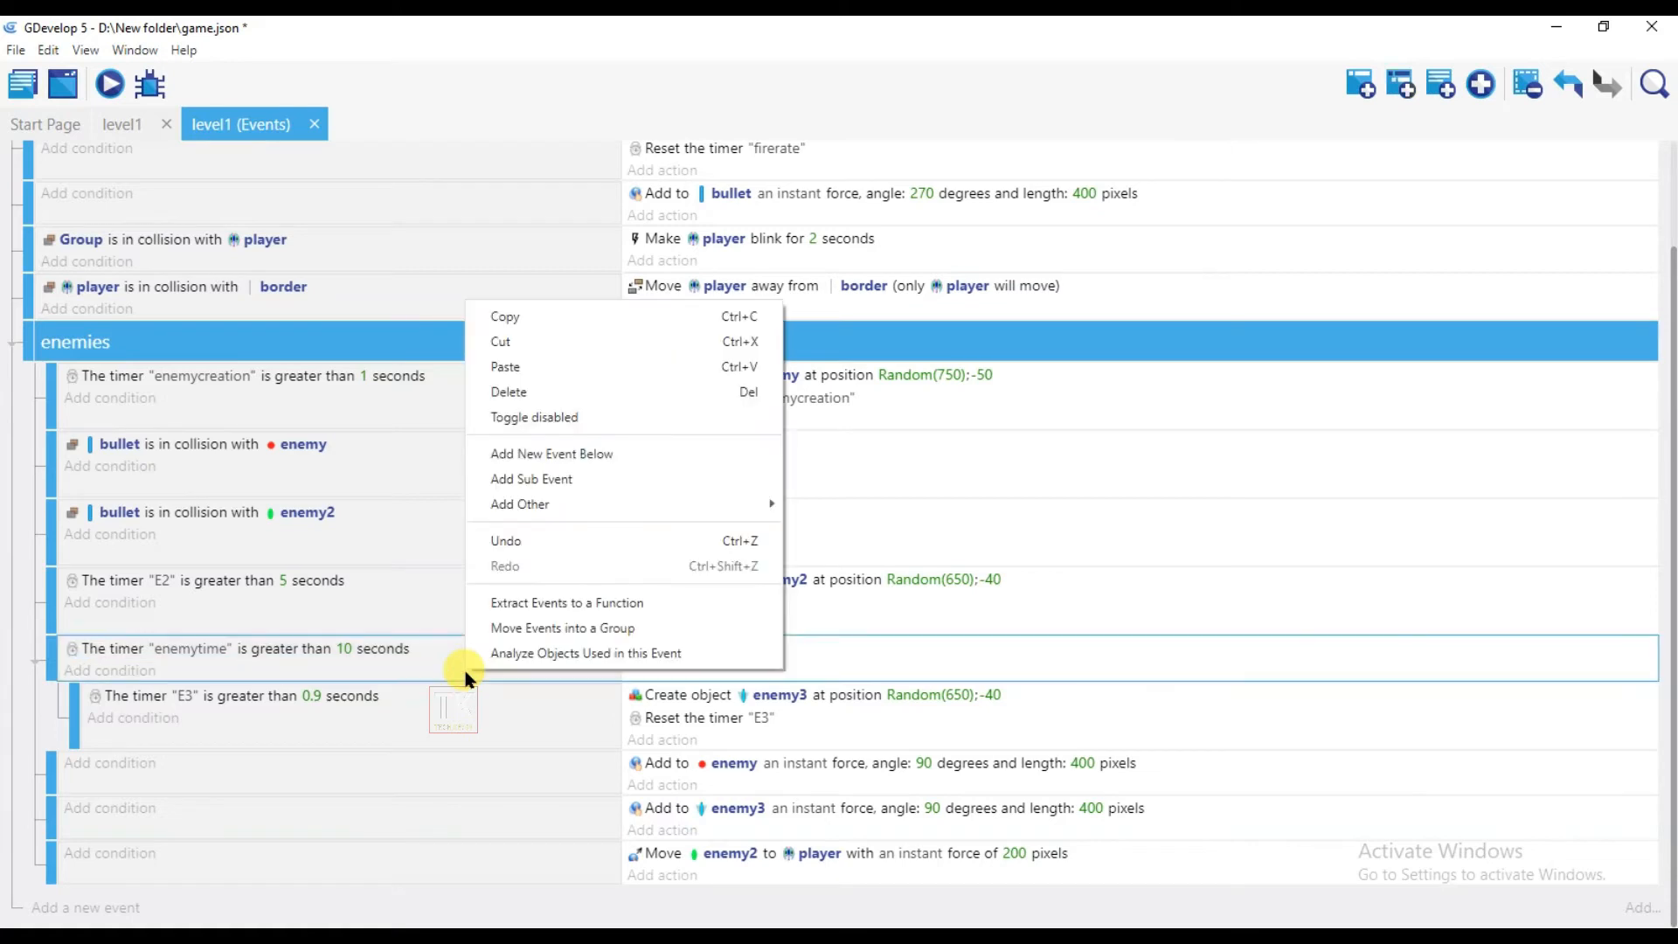
pyautogui.click(532, 369)
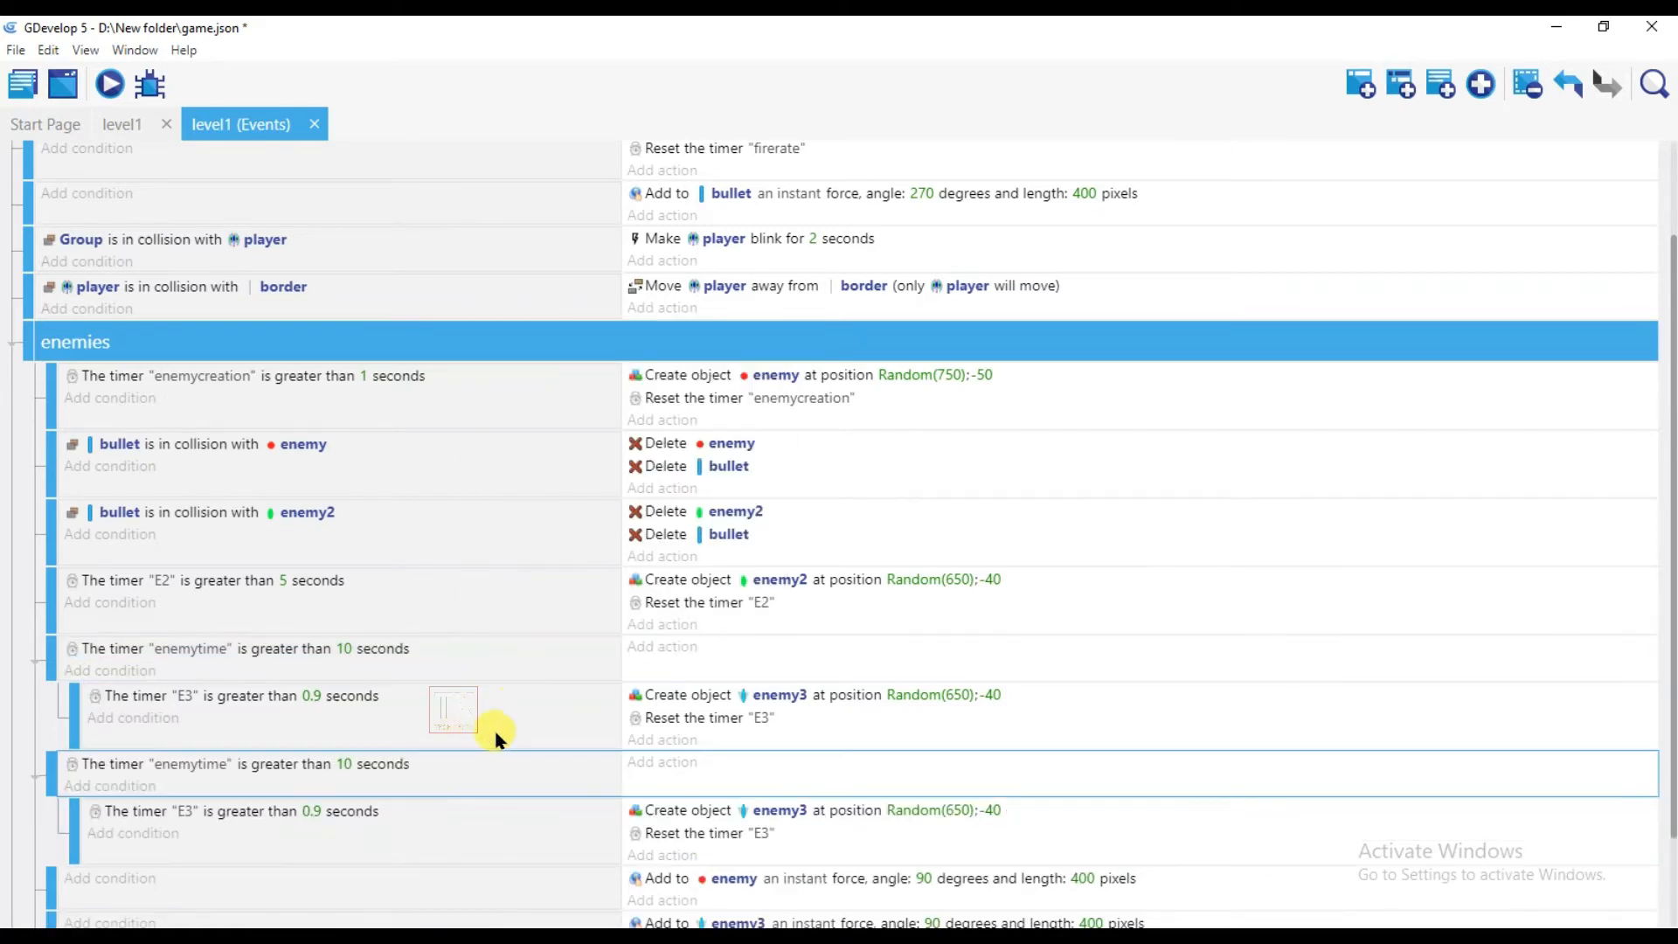
# Step: Rename the timer in the duplicated parent event's condition to "enemy4time"
pyautogui.scroll(-2, 477, 647)
pyautogui.click(194, 649)
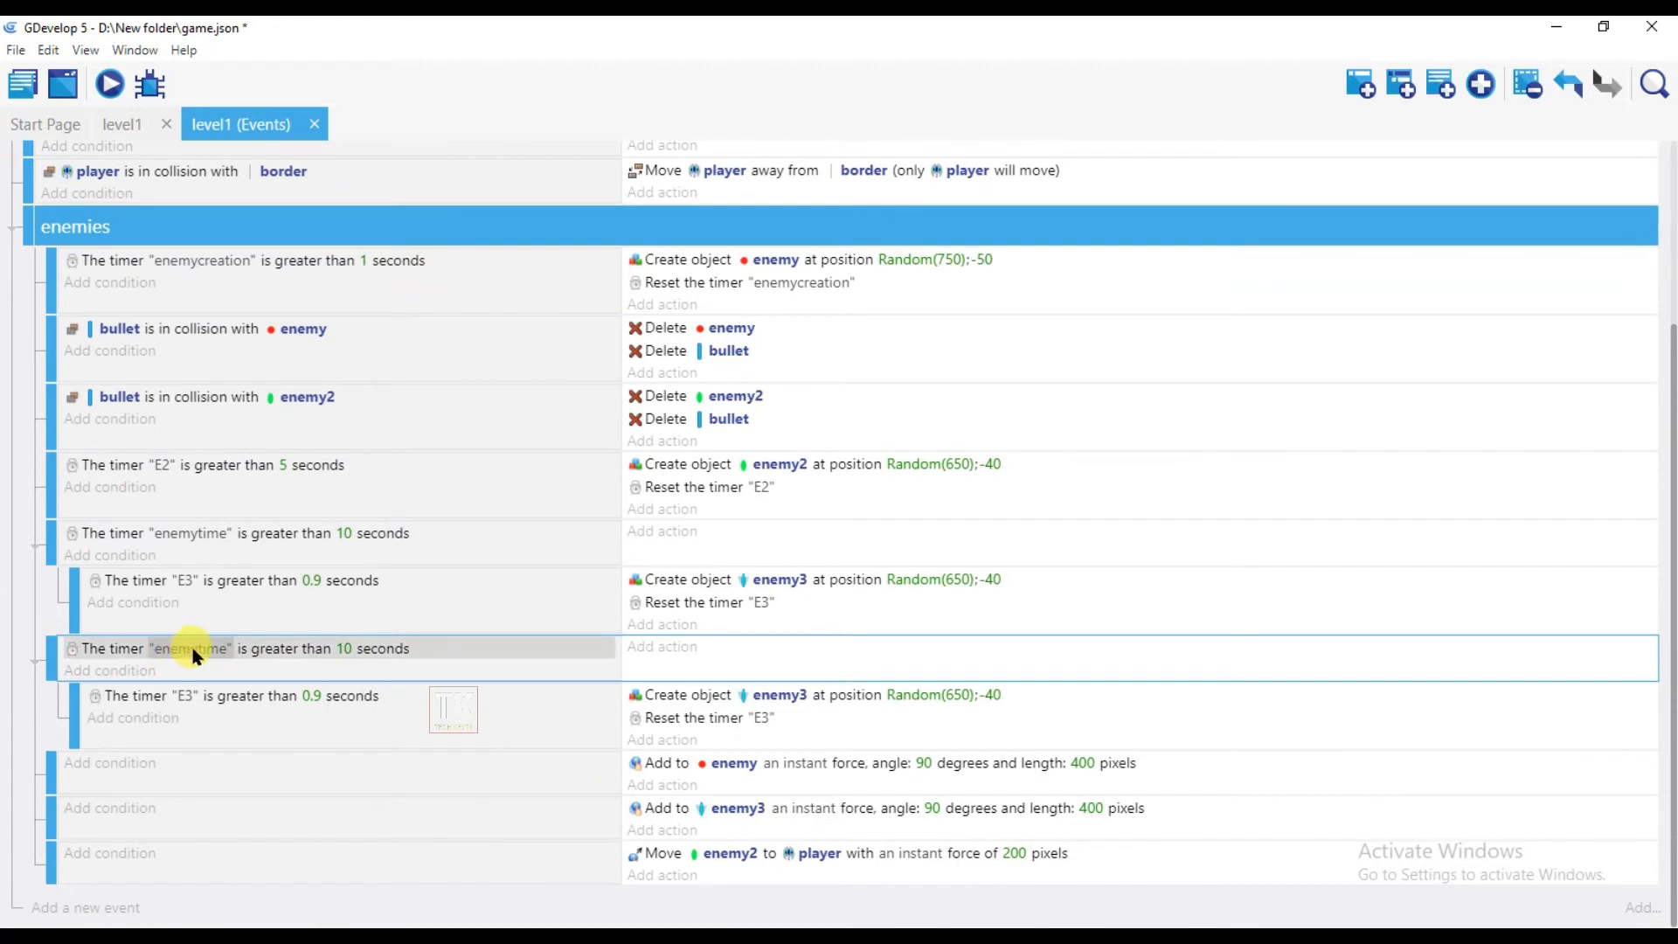
pyautogui.click(199, 653)
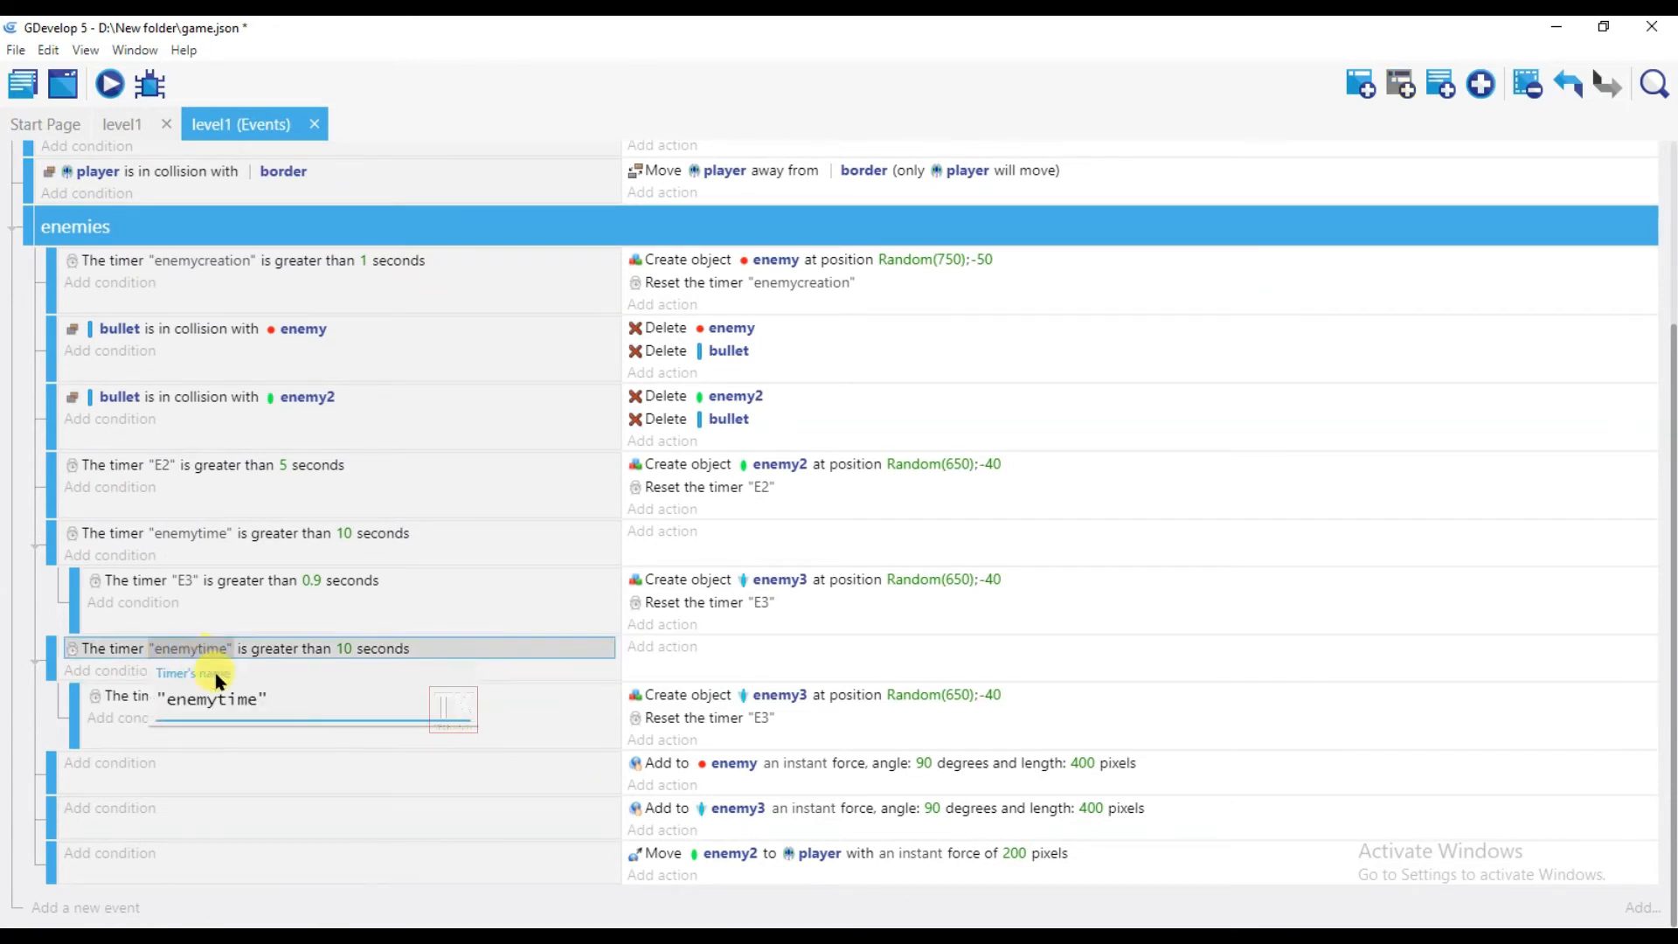
pyautogui.write('4')
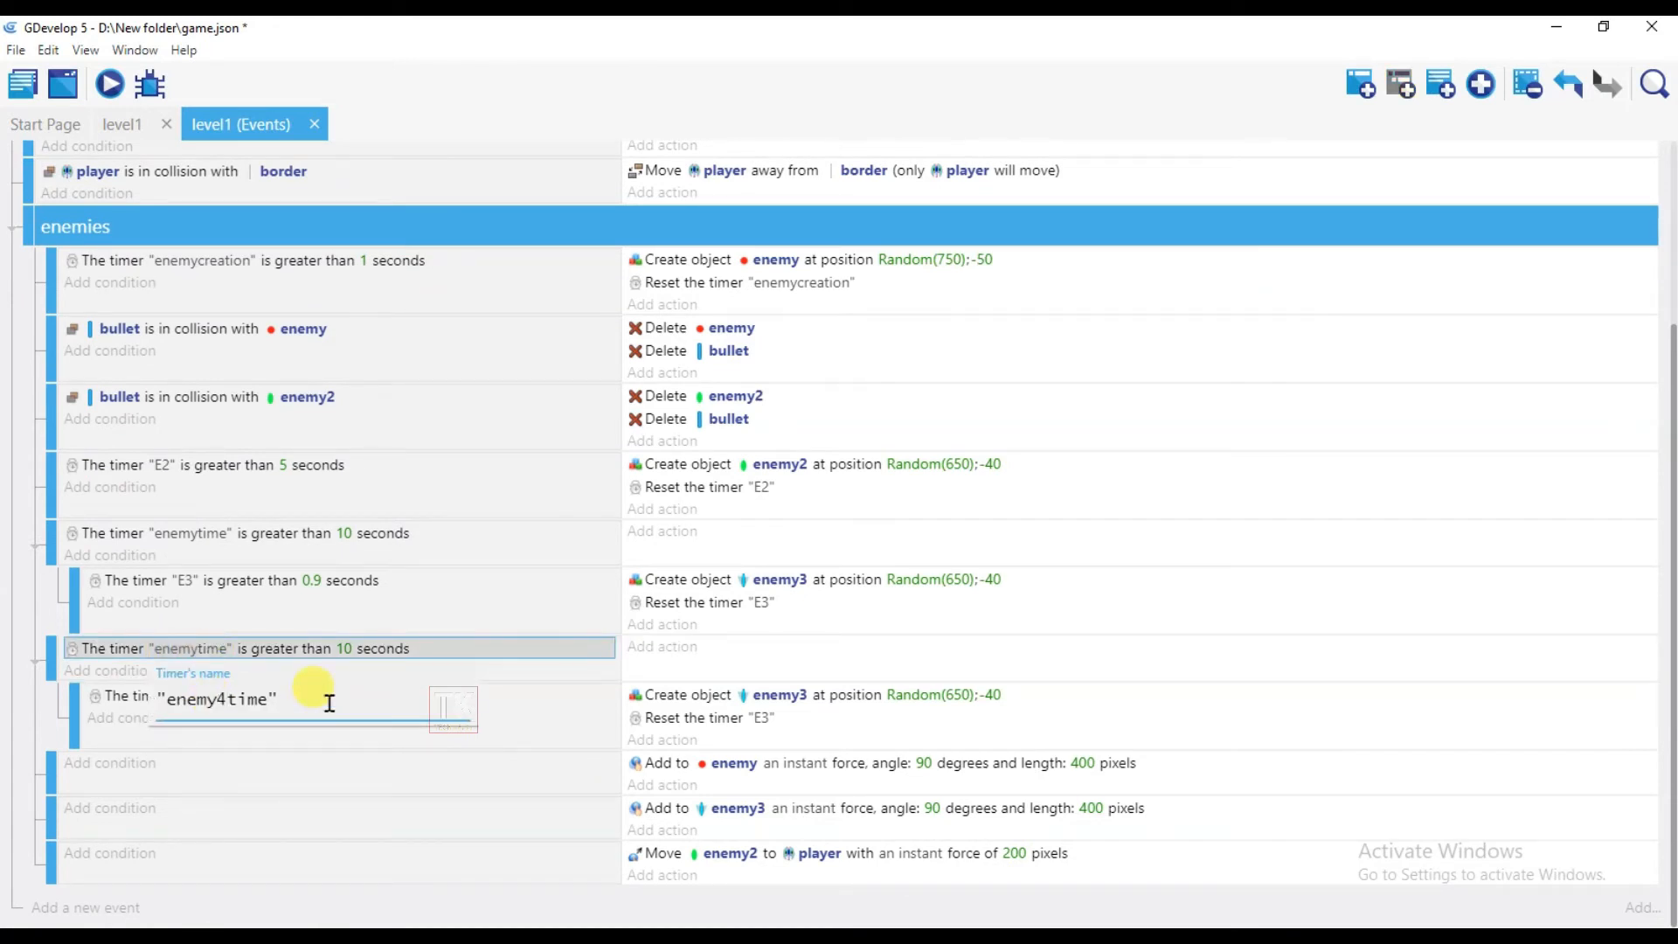
pyautogui.click(509, 605)
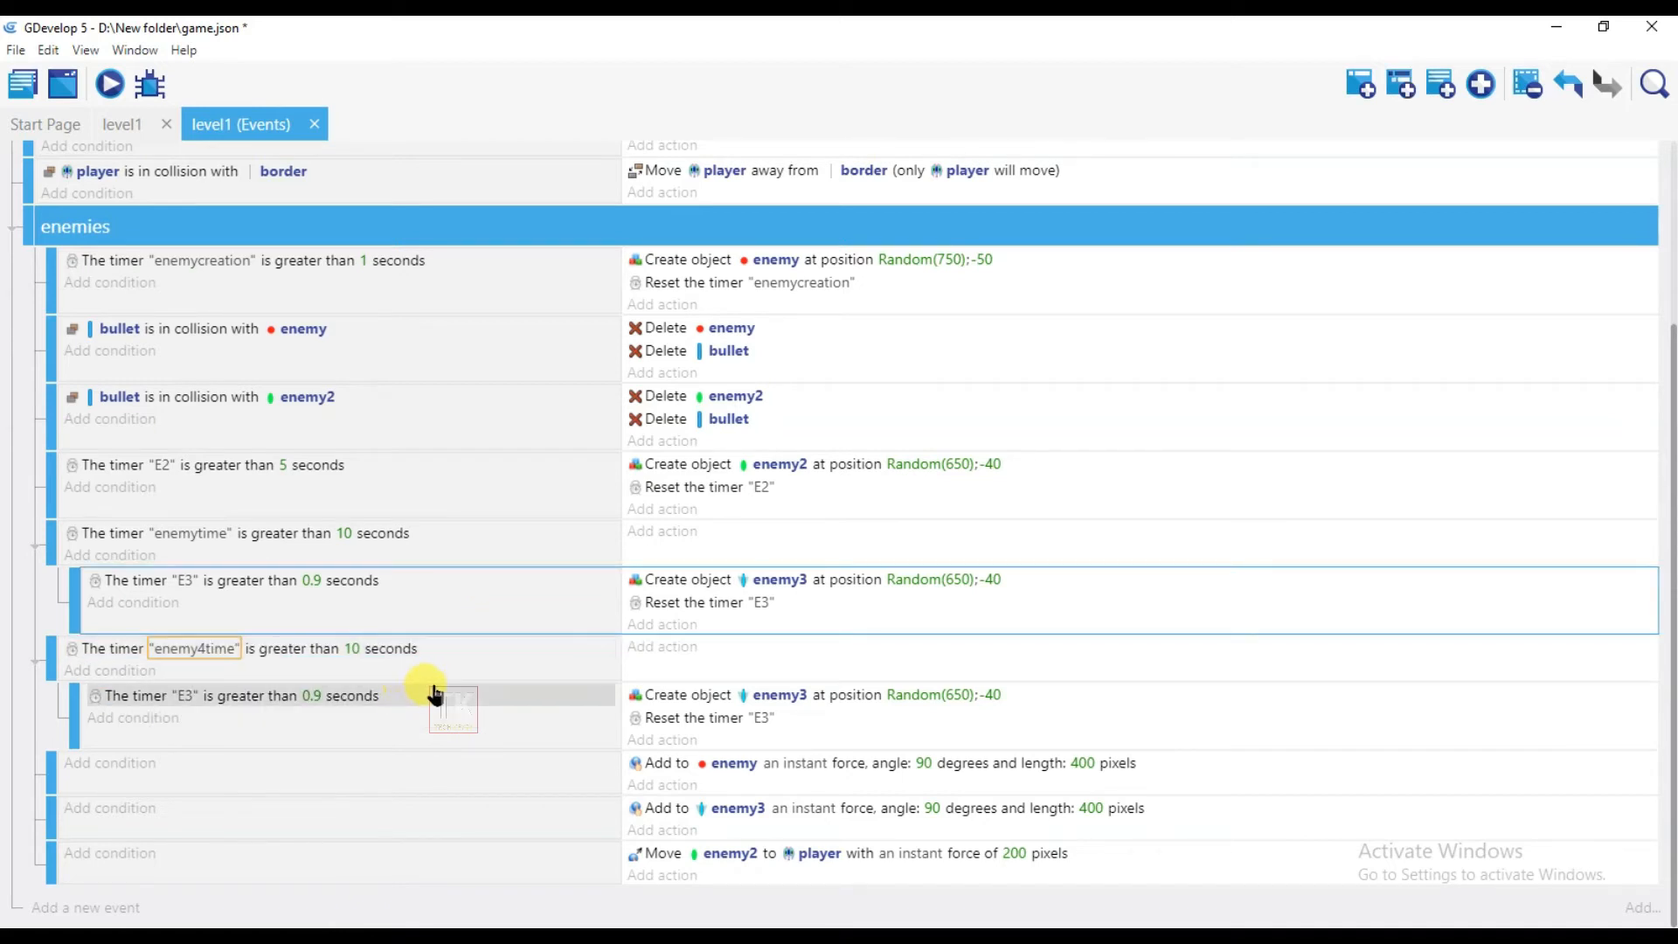
# Step: In the sub-event under "enemy4time", rename the condition's timer to "E4" and set the created object to enemy4
pyautogui.click(188, 696)
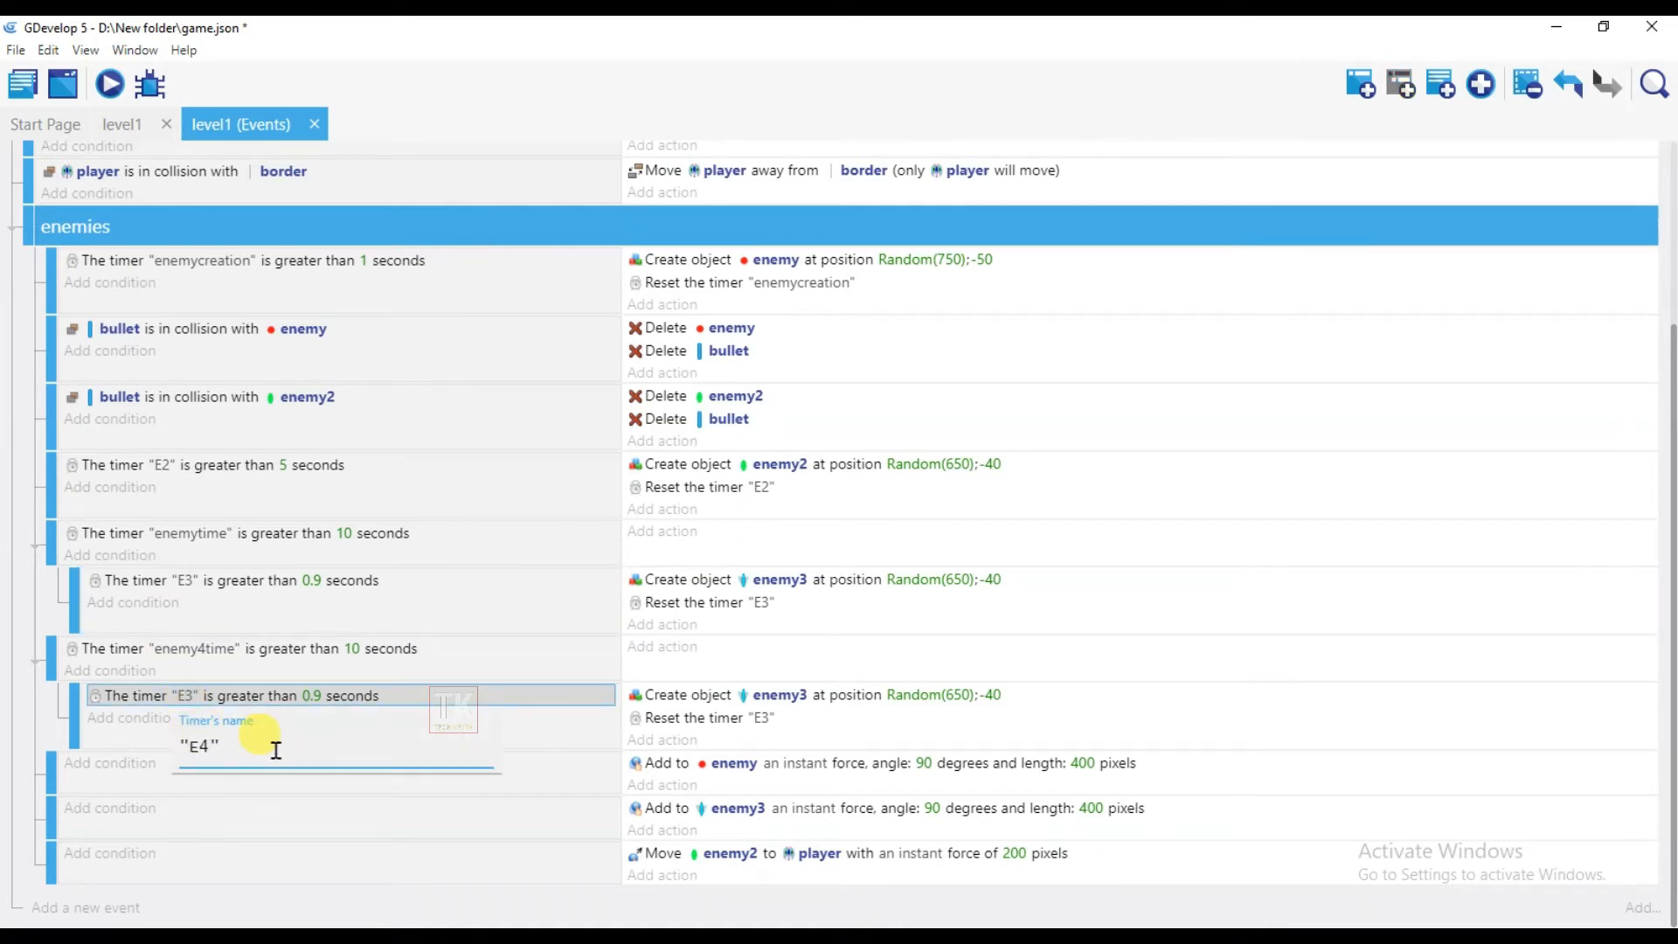
pyautogui.click(500, 614)
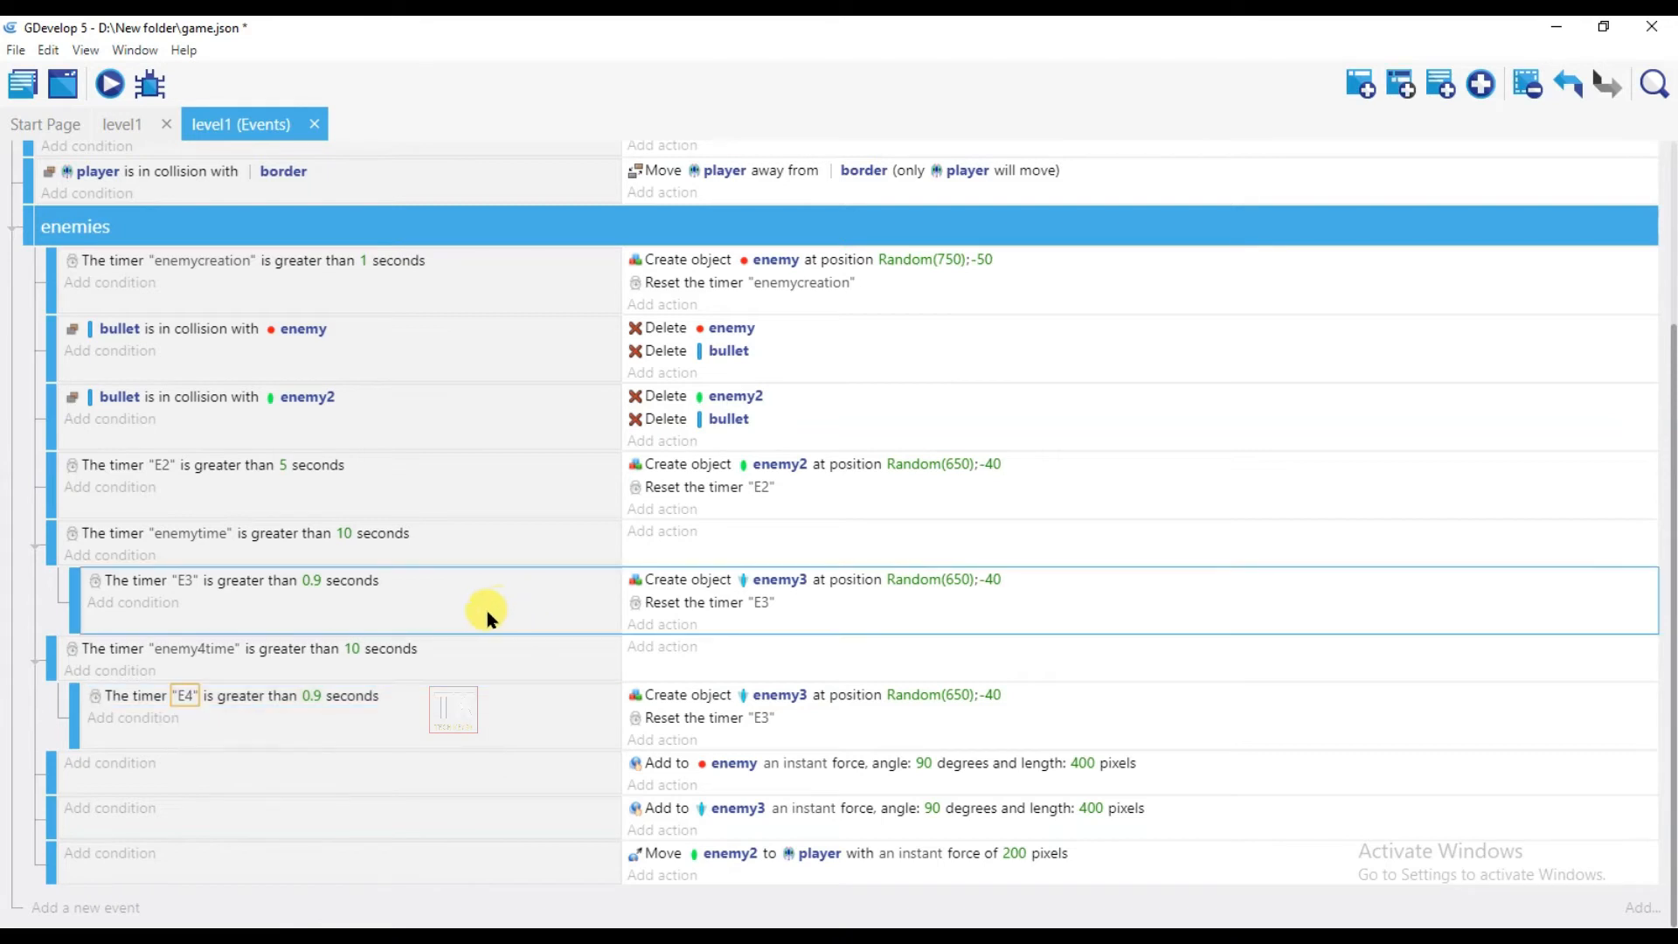
pyautogui.click(774, 697)
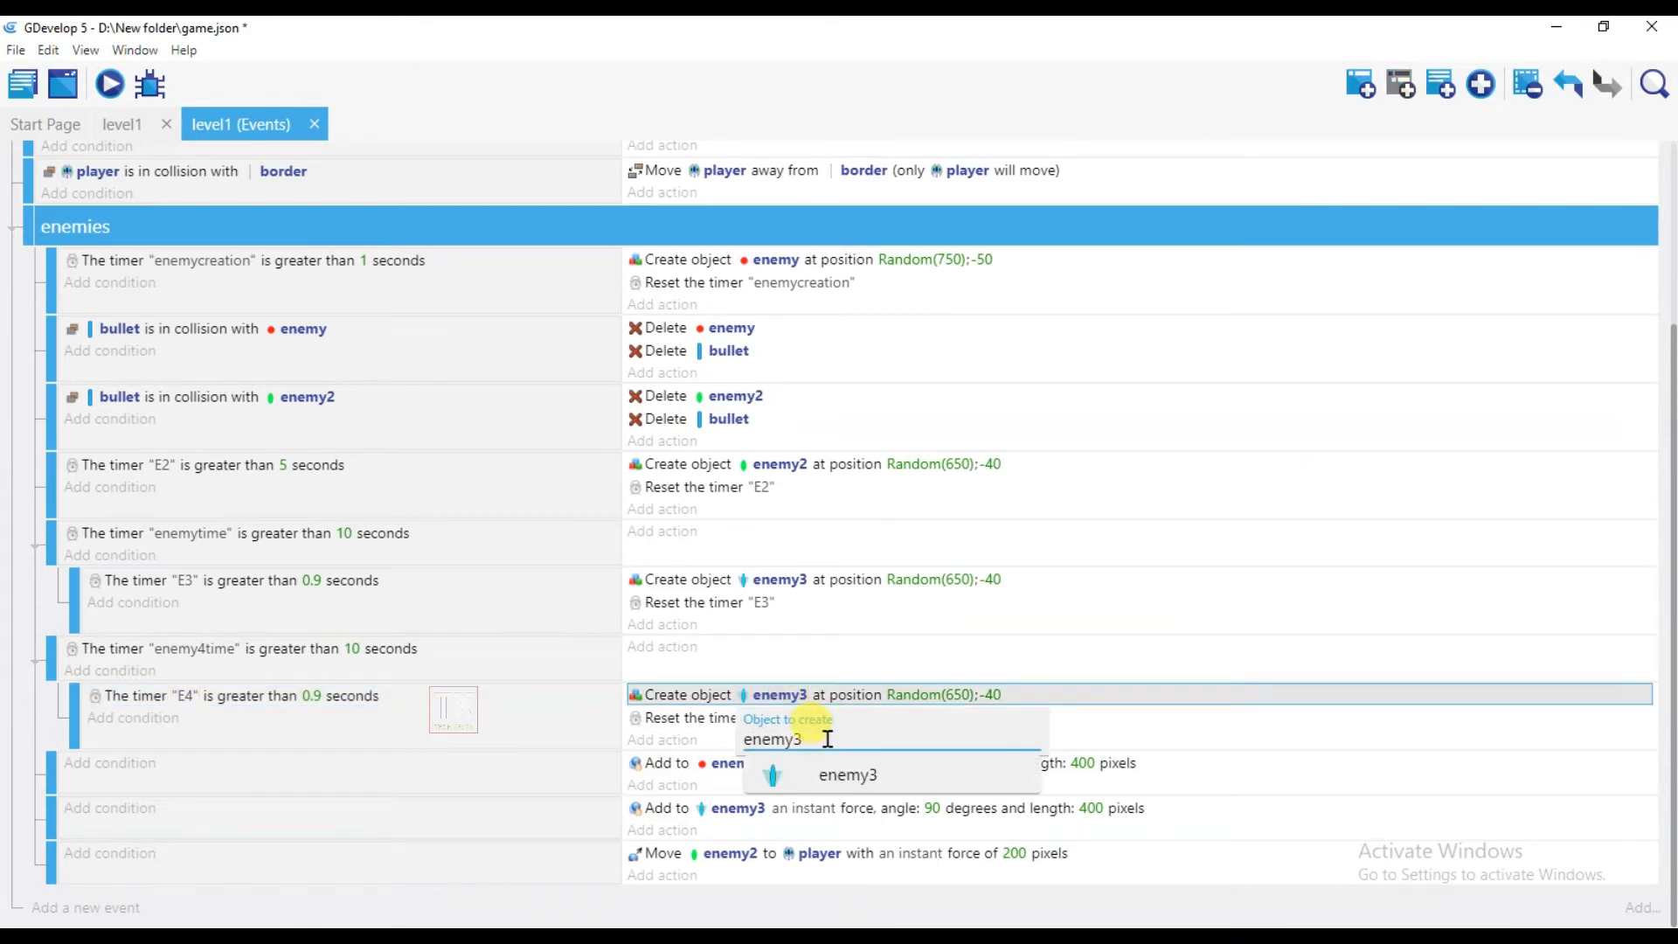
pyautogui.press('BackSpace')
pyautogui.write('4')
pyautogui.click(861, 781)
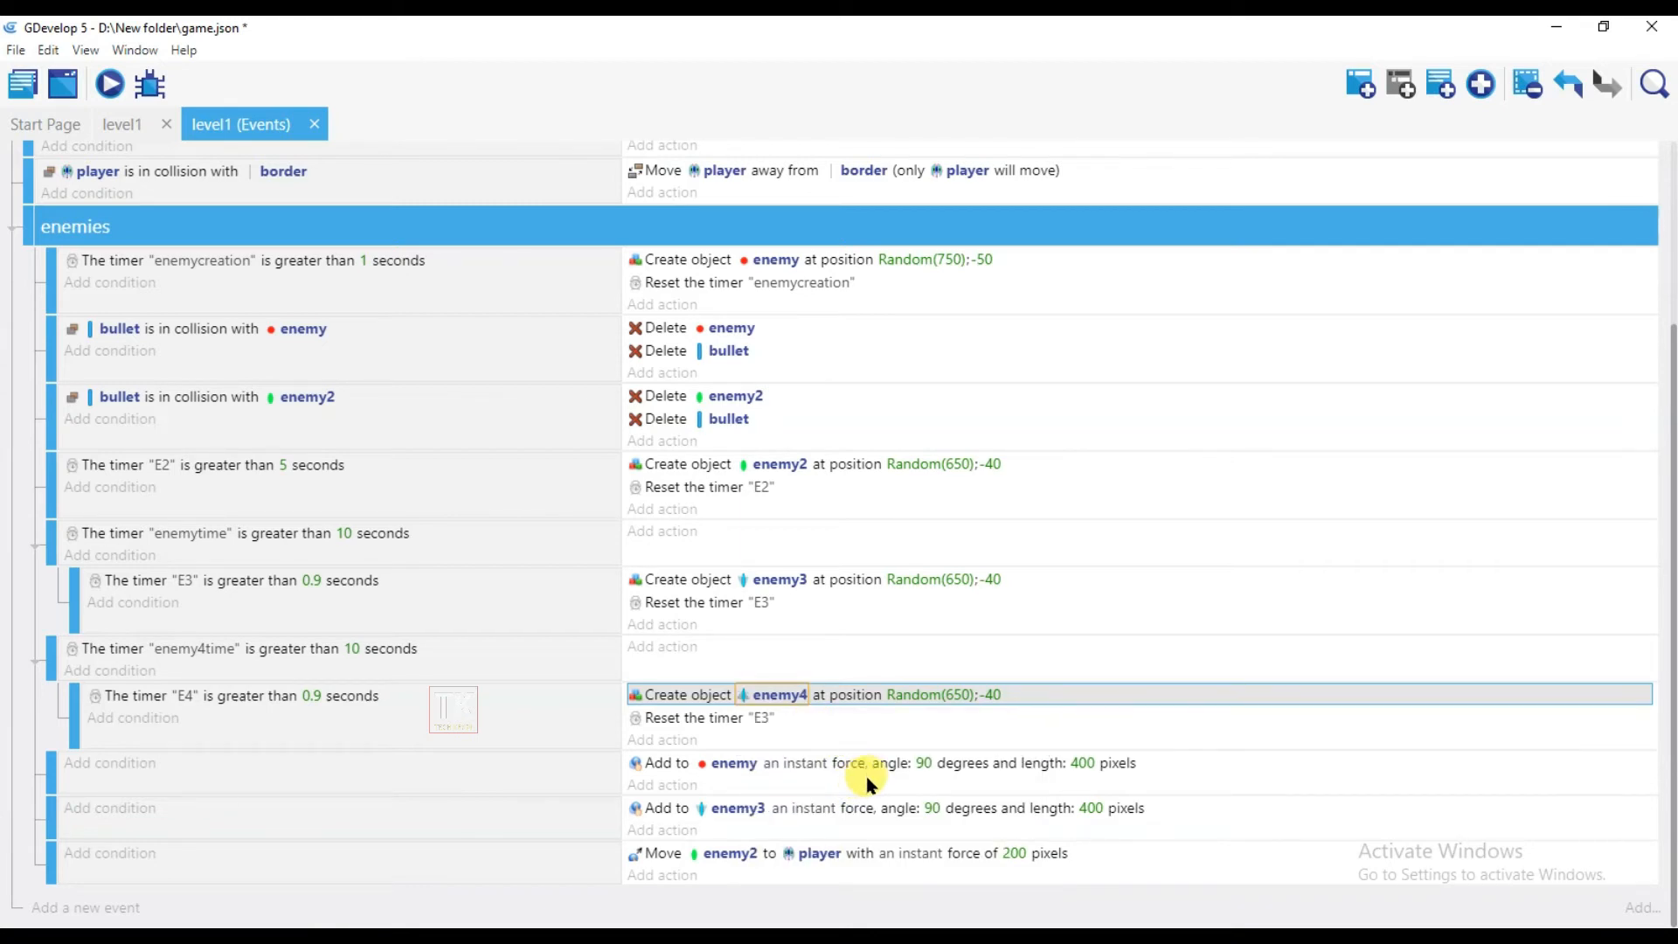
# Step: Set the "enemy4time" timer condition to 20 seconds and the "E4" timer condition to 1 second
pyautogui.click(354, 650)
pyautogui.click(355, 698)
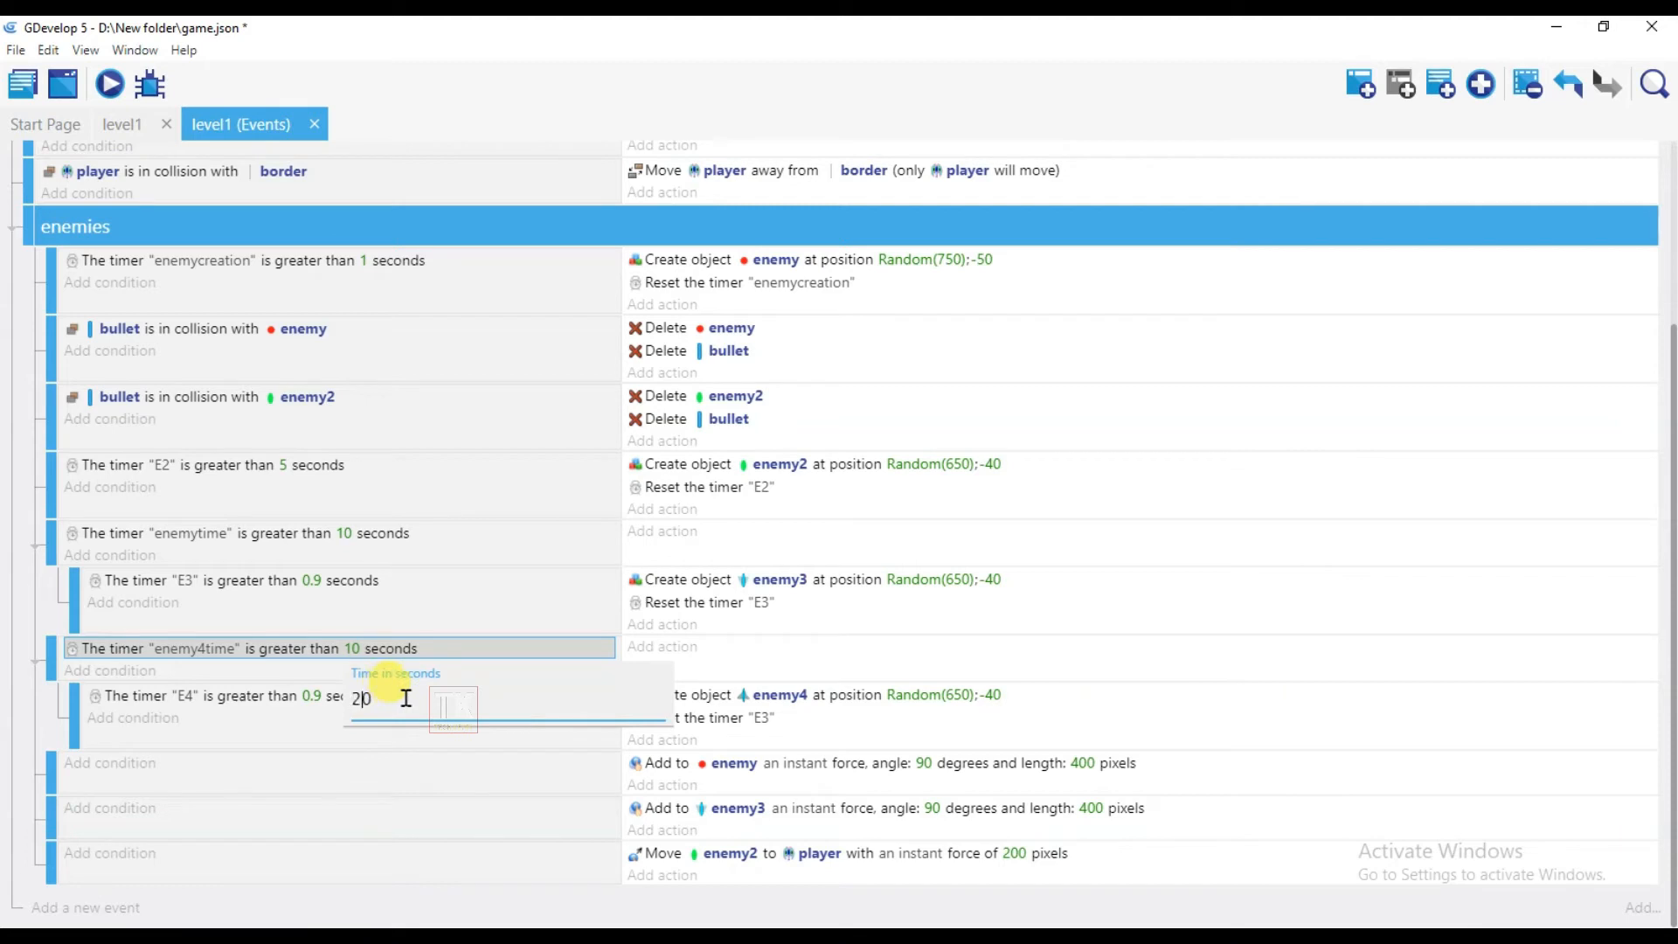
pyautogui.write('2')
pyautogui.click(458, 586)
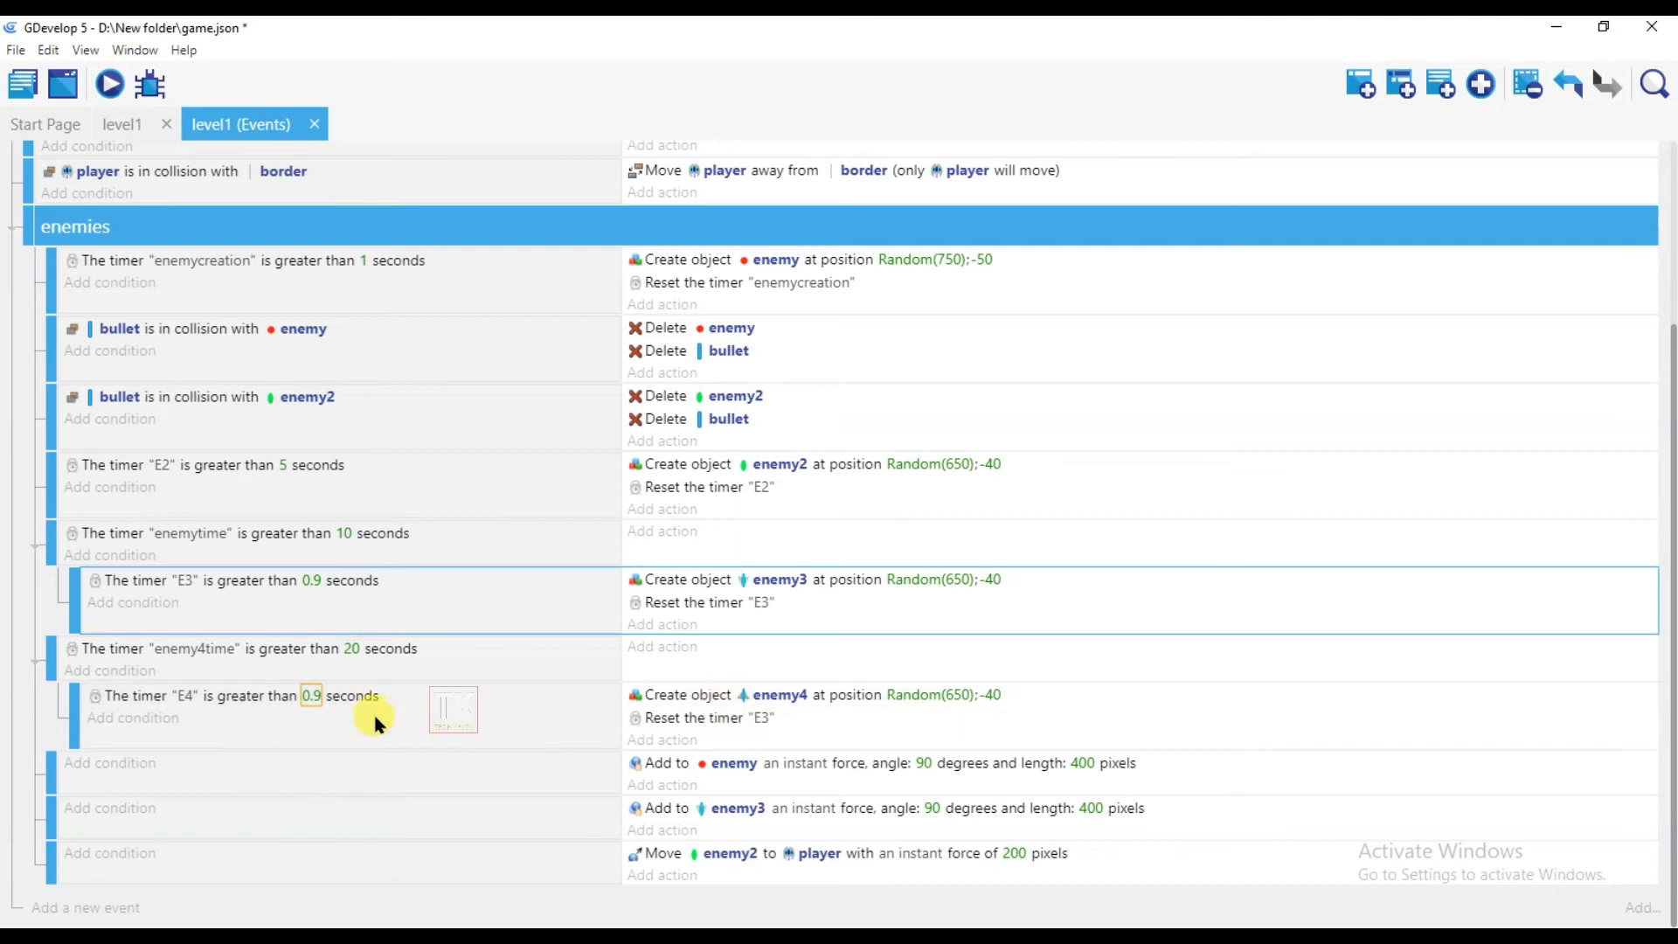
pyautogui.click(317, 698)
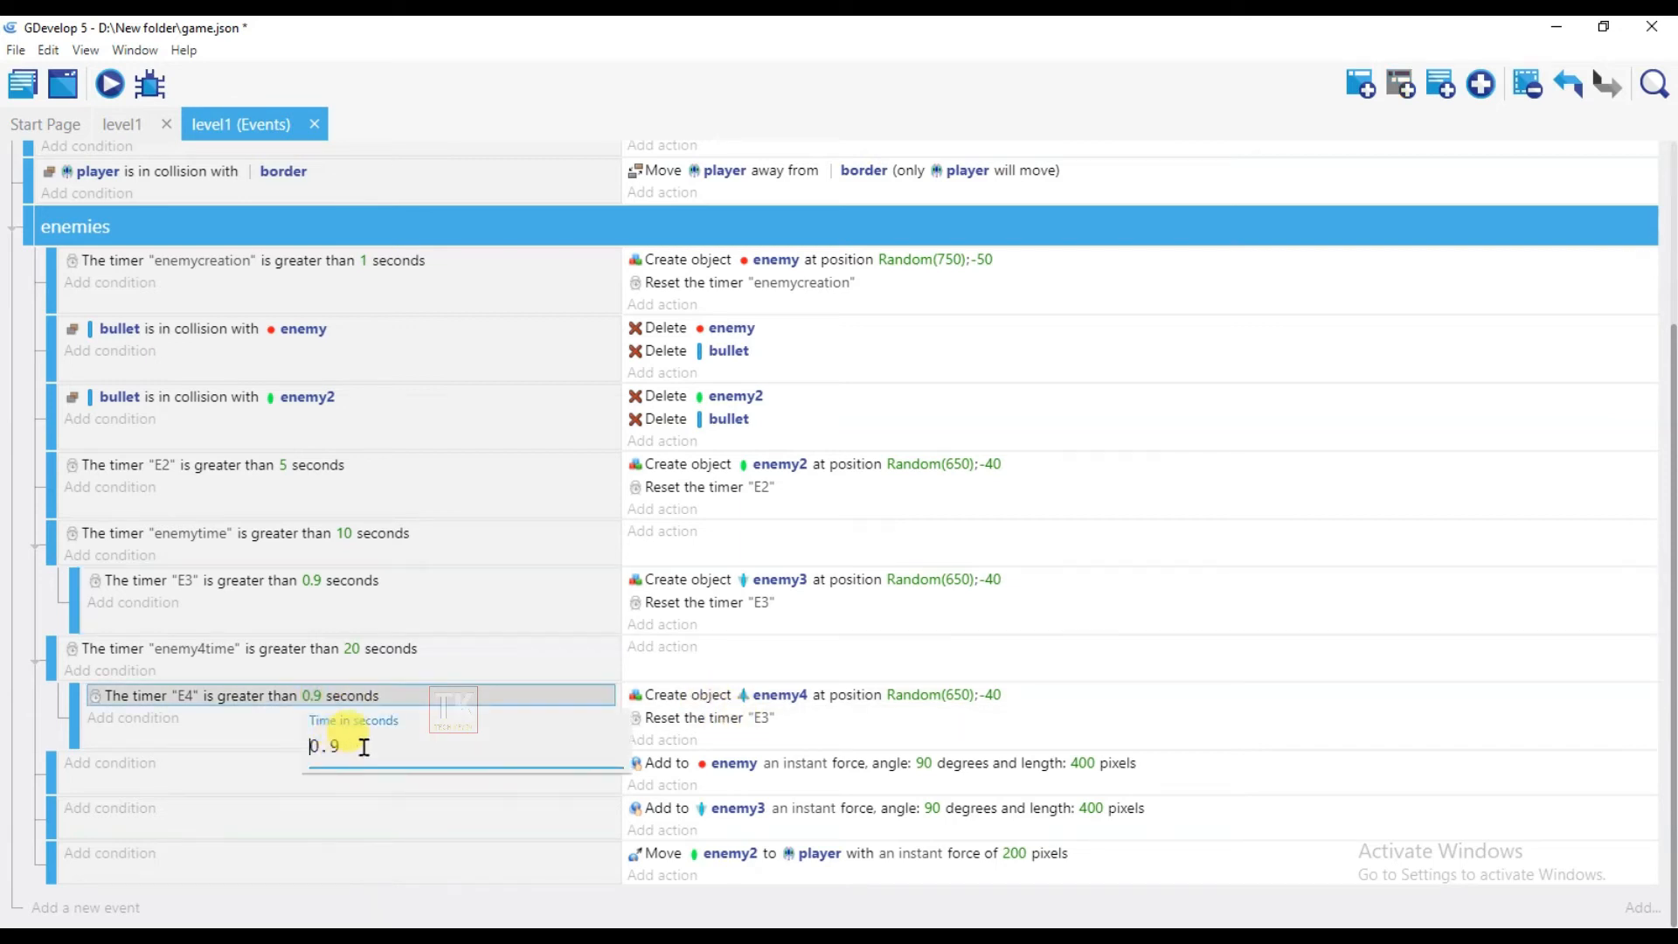
pyautogui.press('BackSpace')
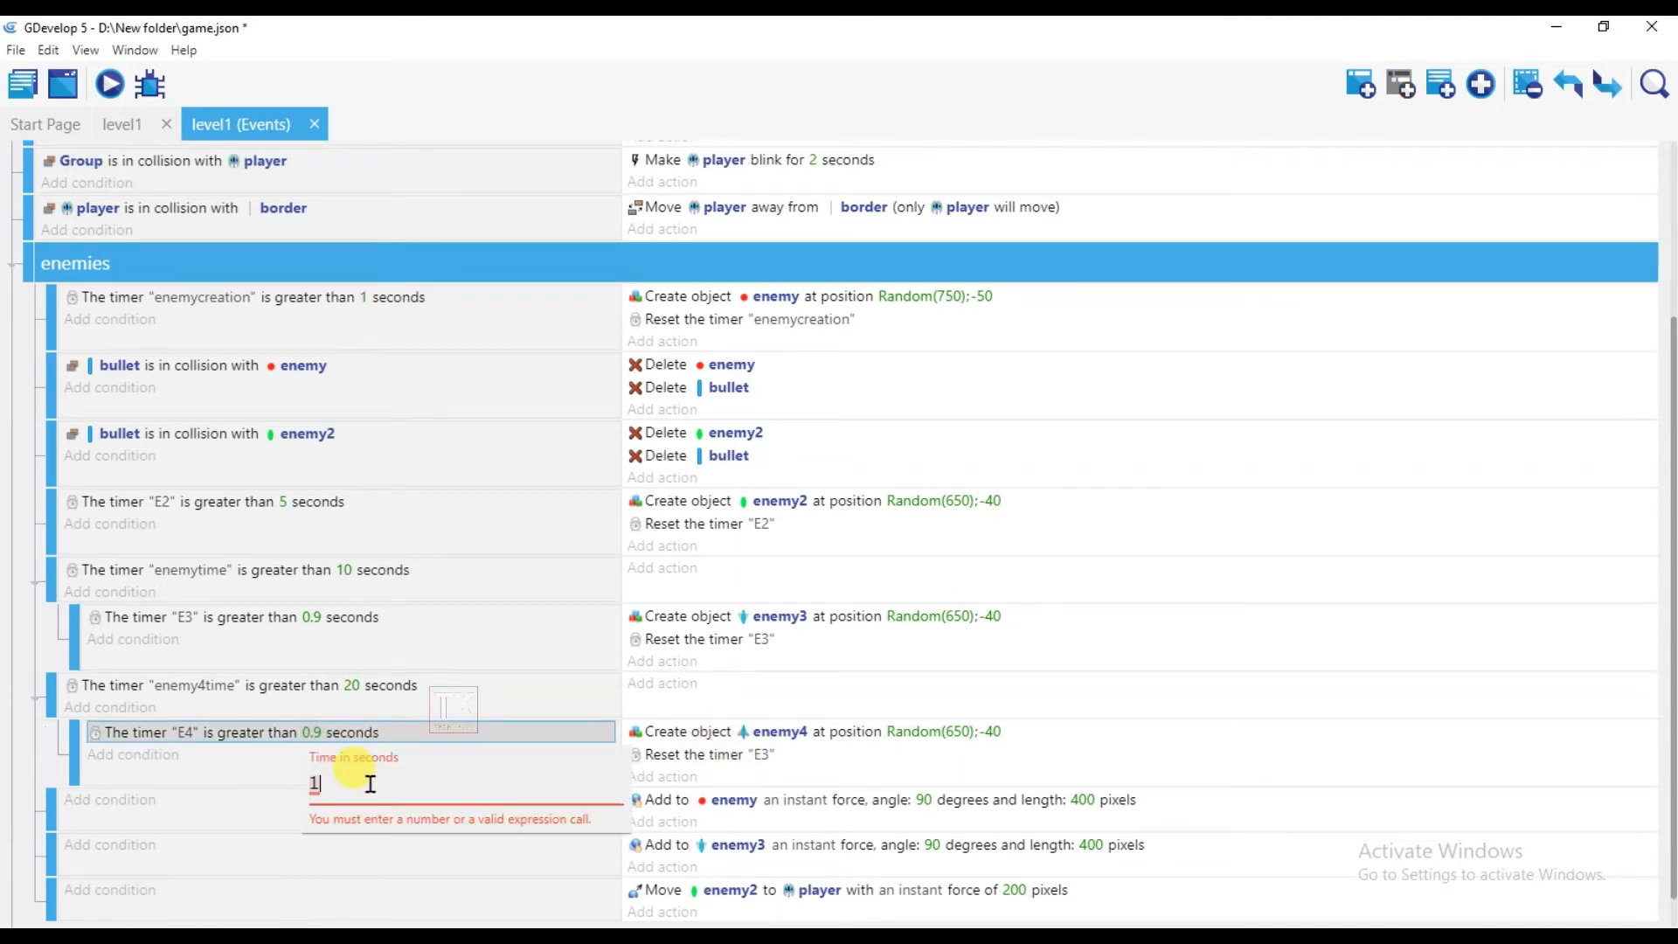
pyautogui.click(243, 775)
pyautogui.scroll(-1, 607, 754)
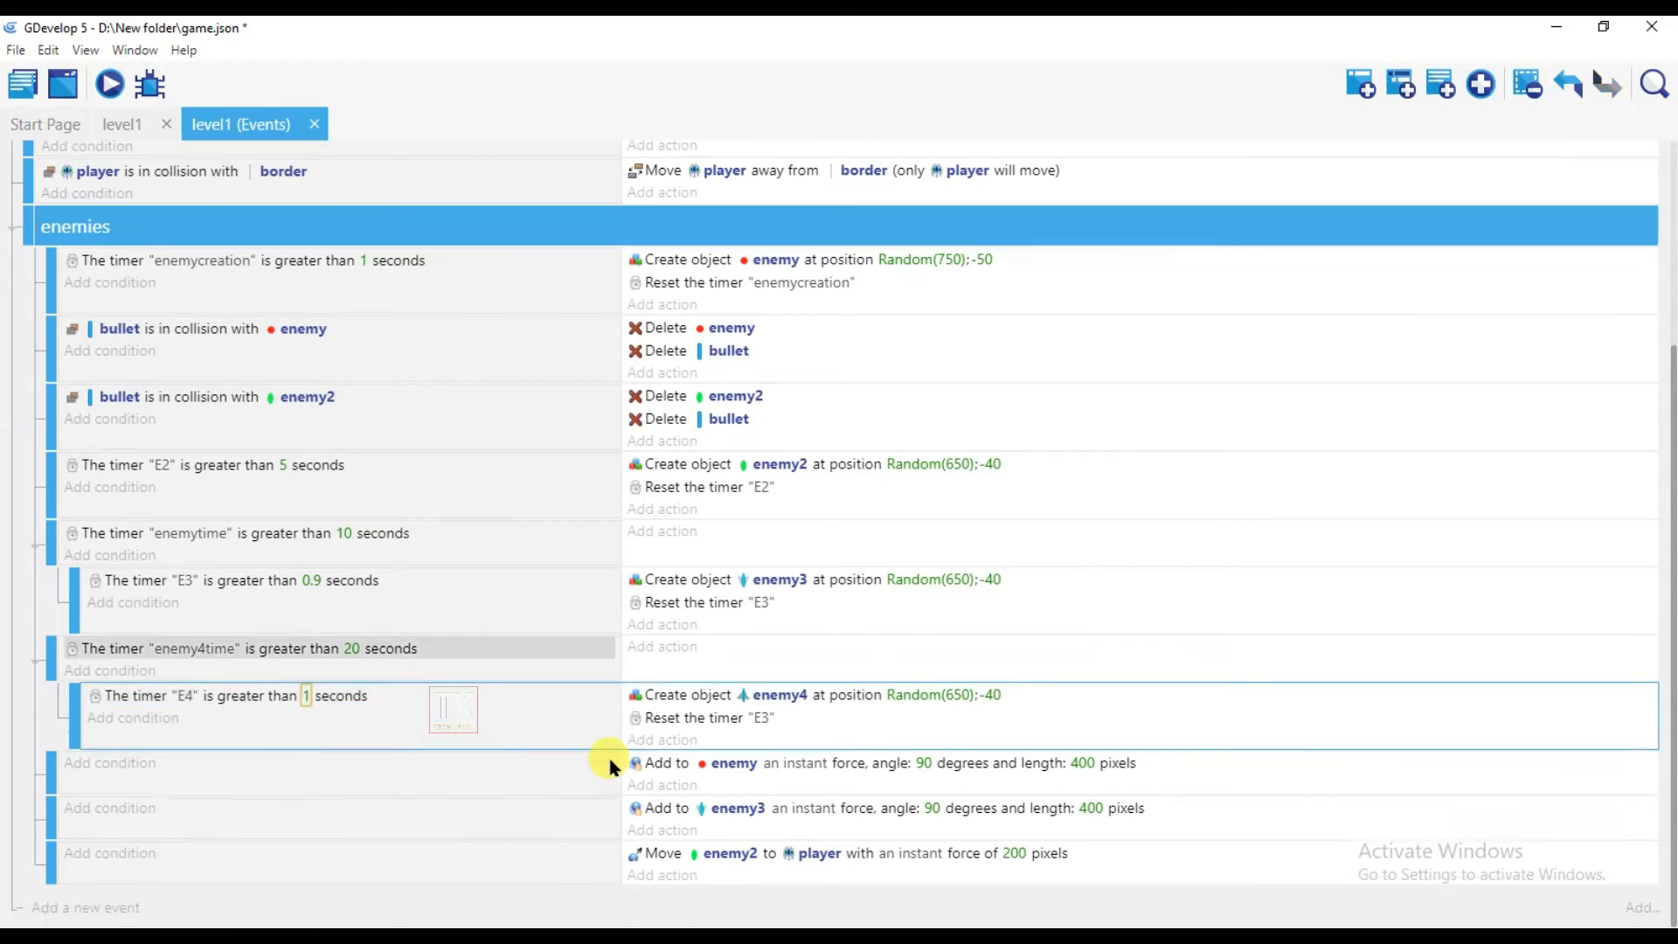
# Step: Duplicate the event that adds a 90-degree instant force to enemy, and set the copy's object to enemy4
pyautogui.click(533, 769)
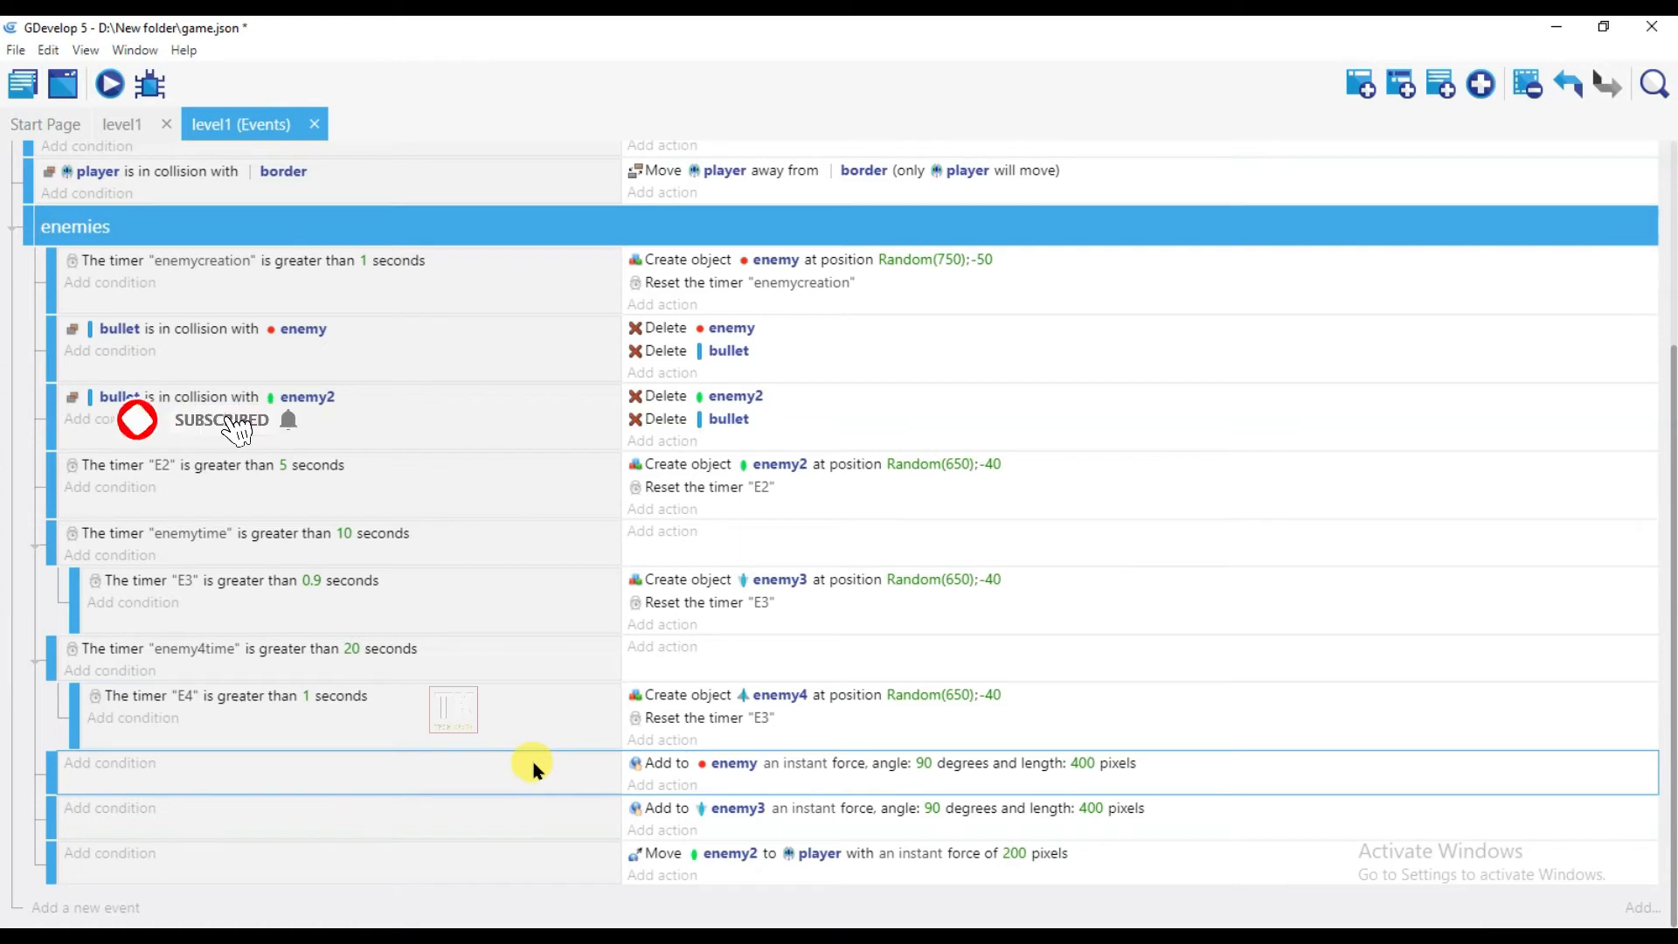
pyautogui.rightClick(535, 769)
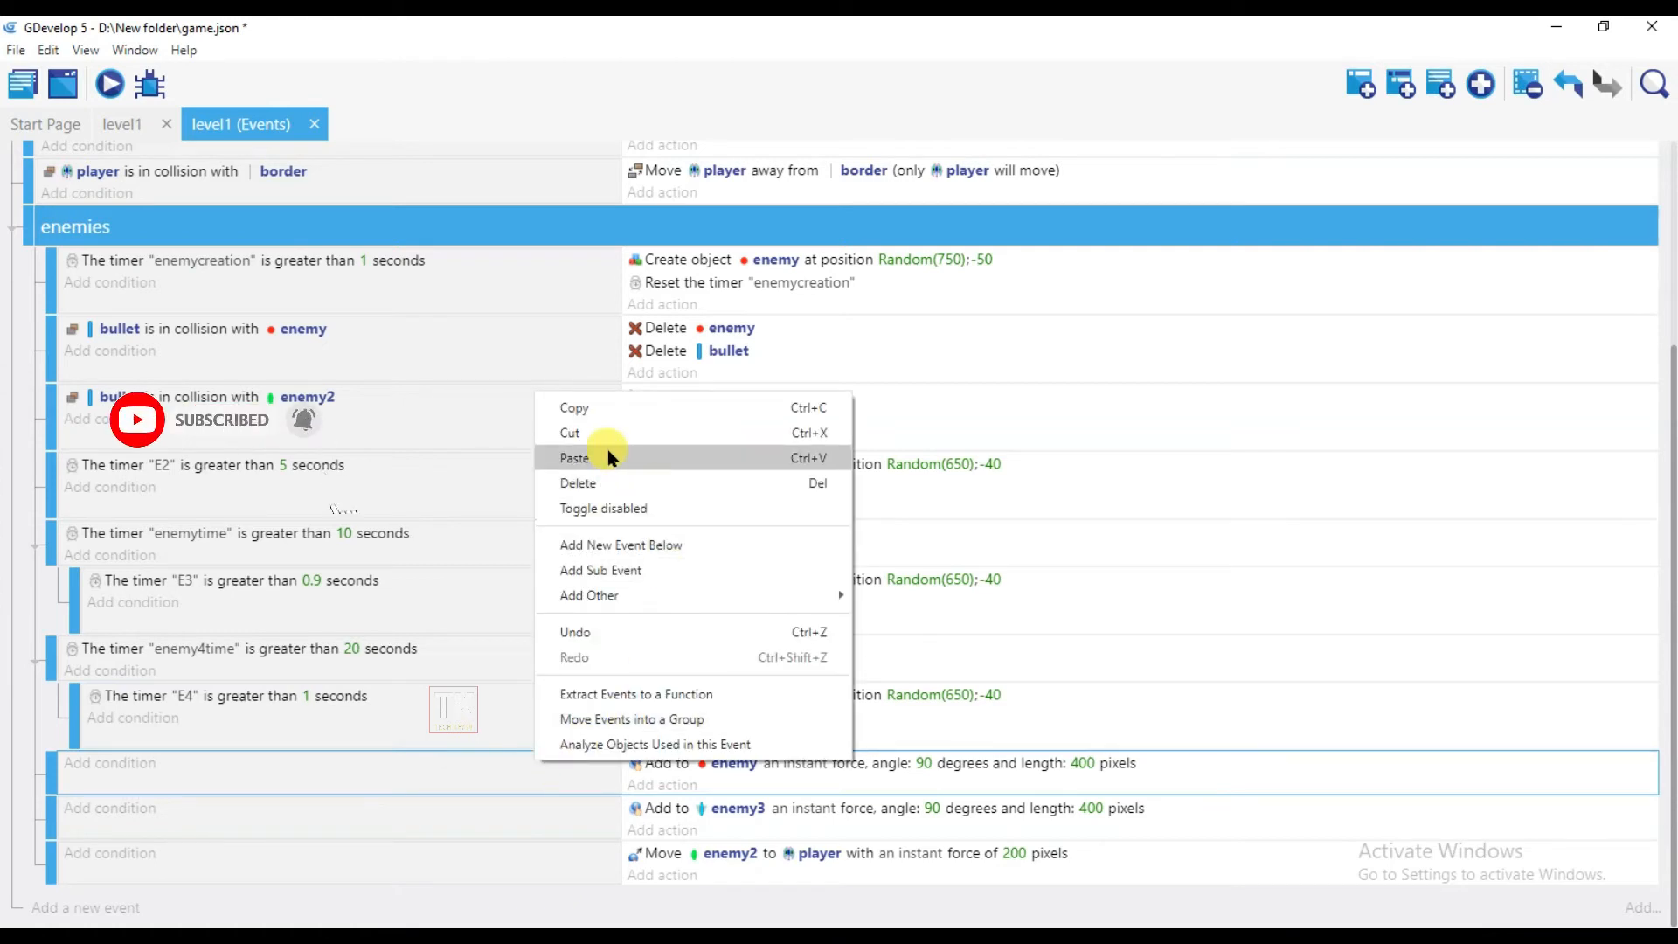
pyautogui.click(604, 410)
pyautogui.rightClick(553, 771)
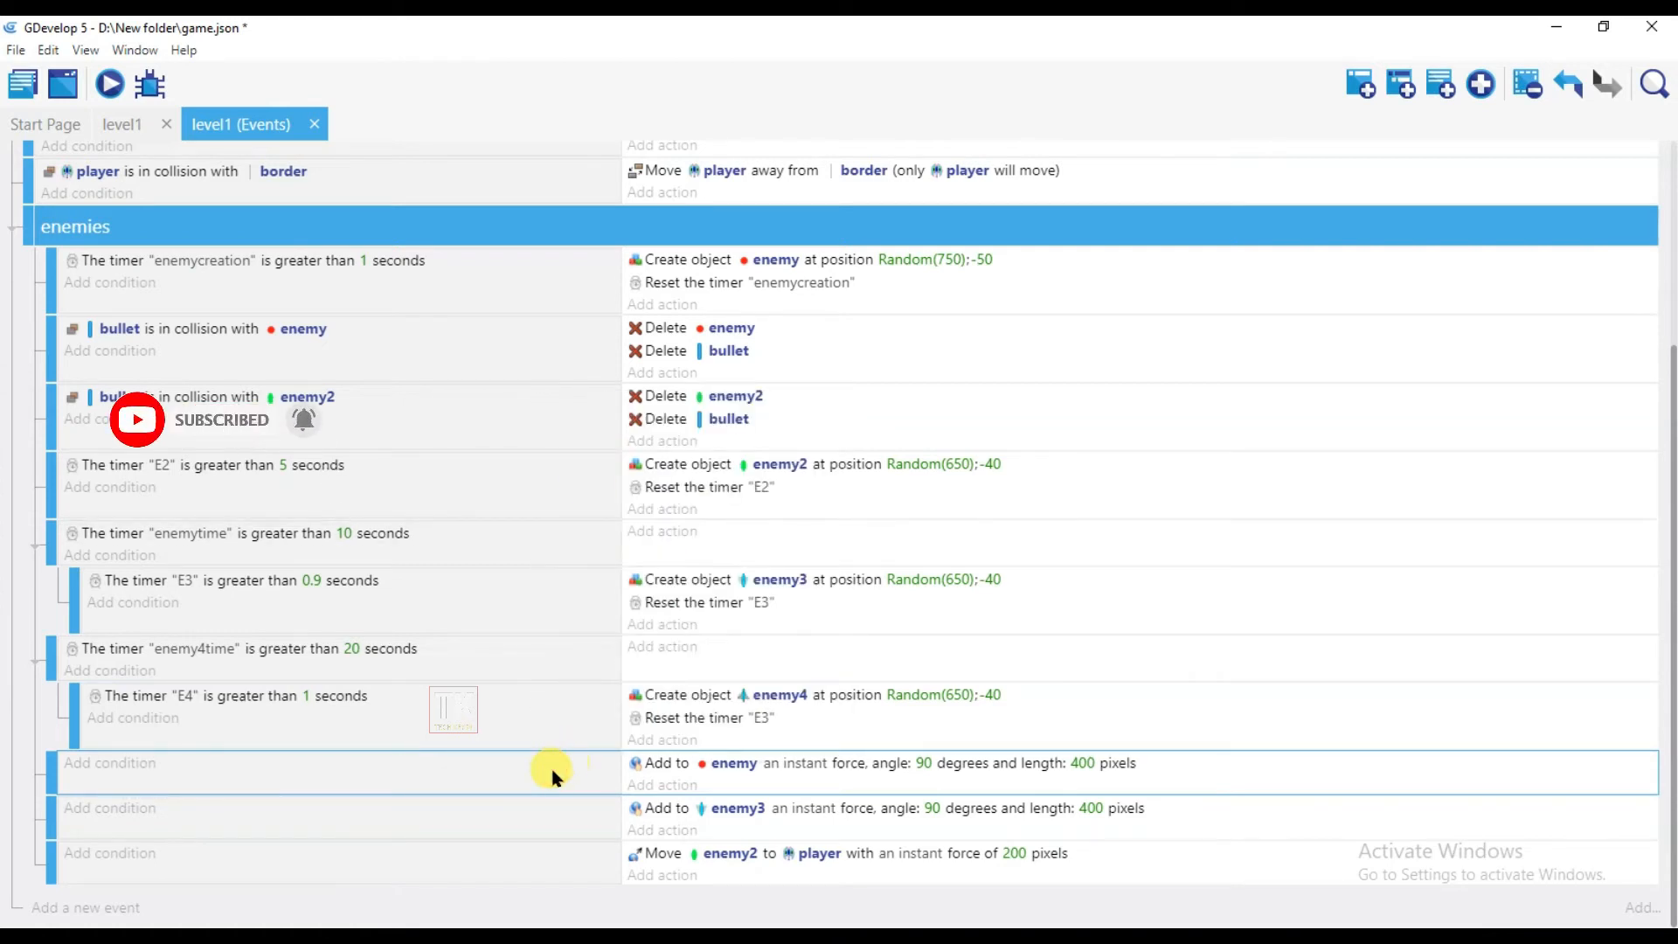
pyautogui.click(625, 467)
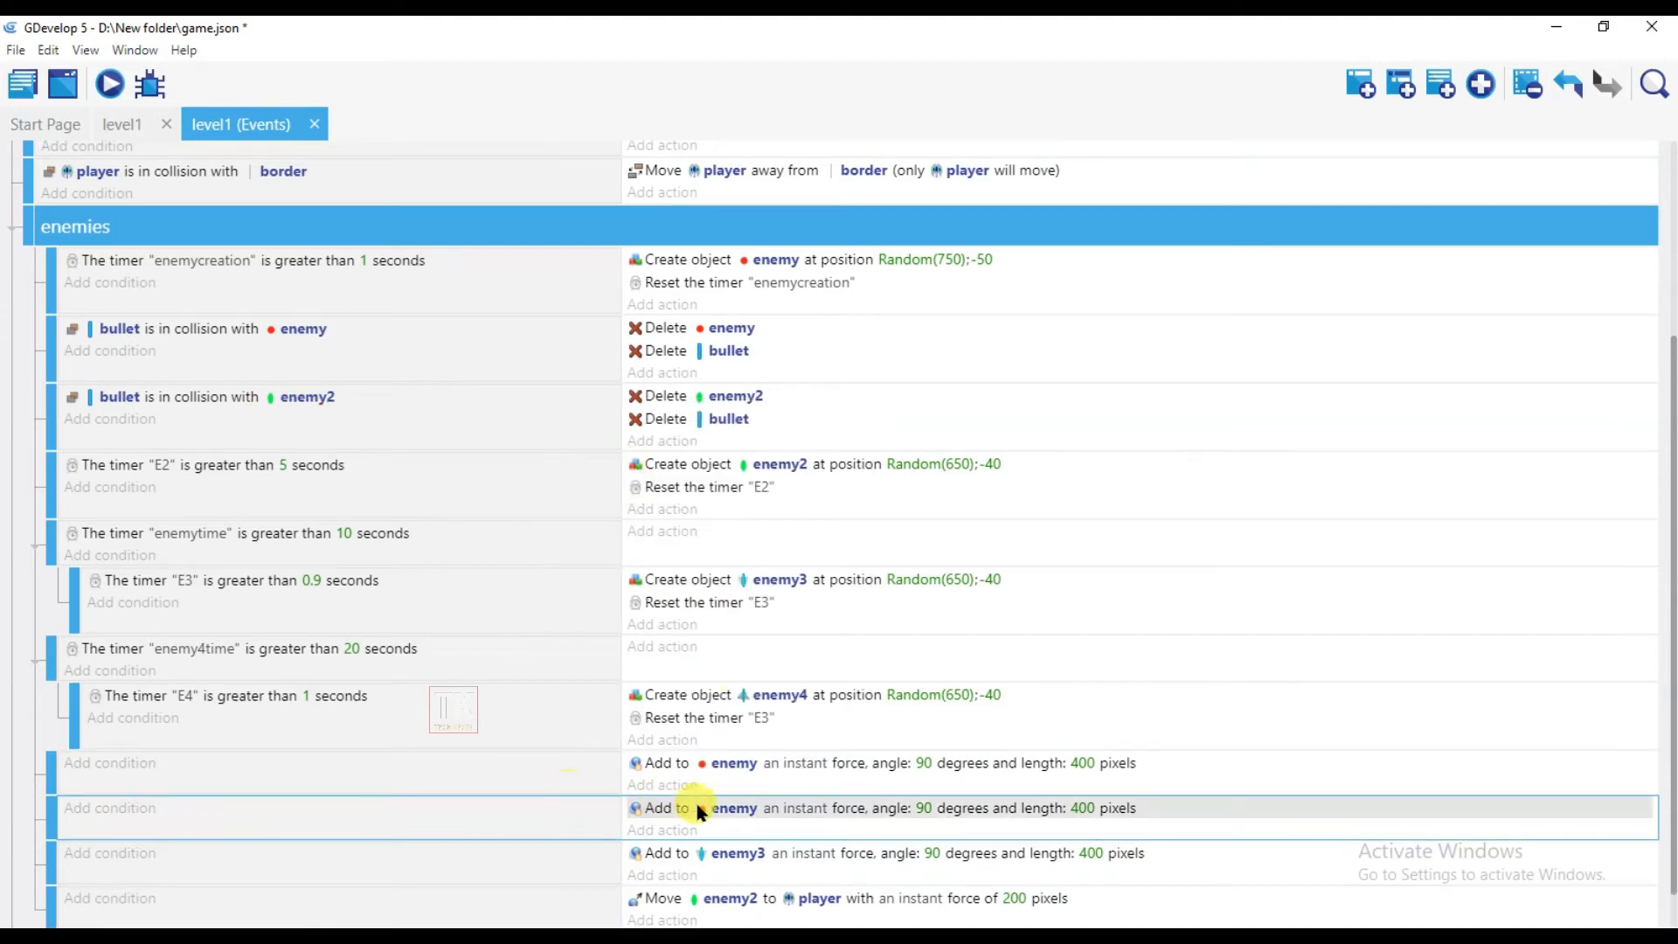
pyautogui.click(737, 807)
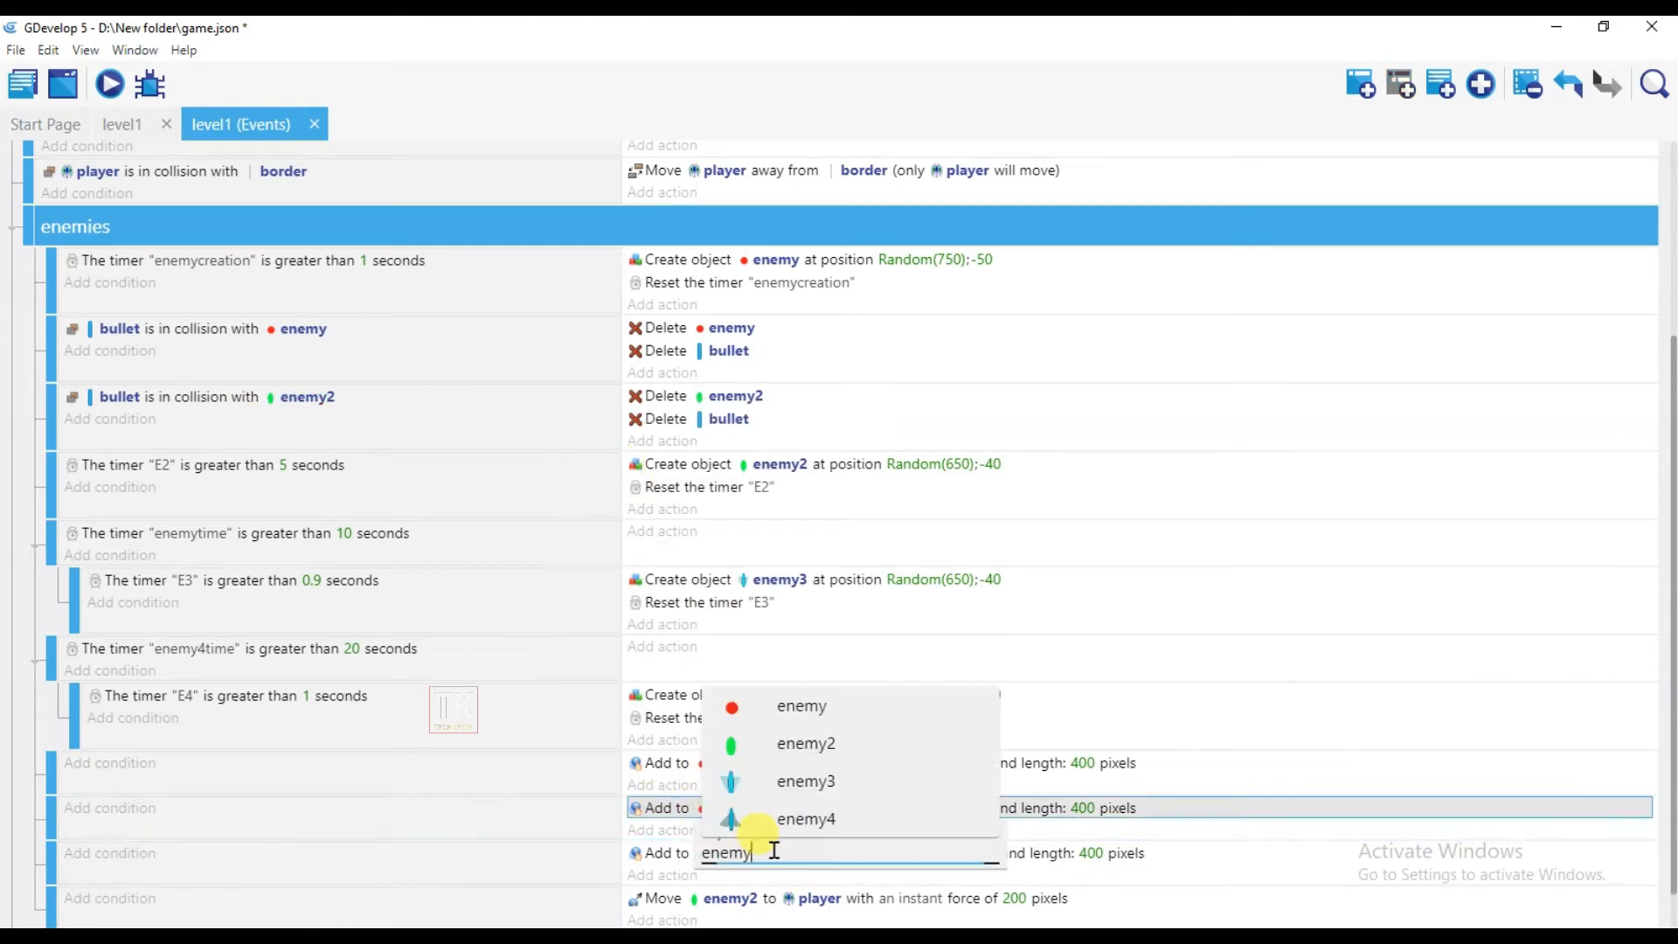
pyautogui.click(820, 824)
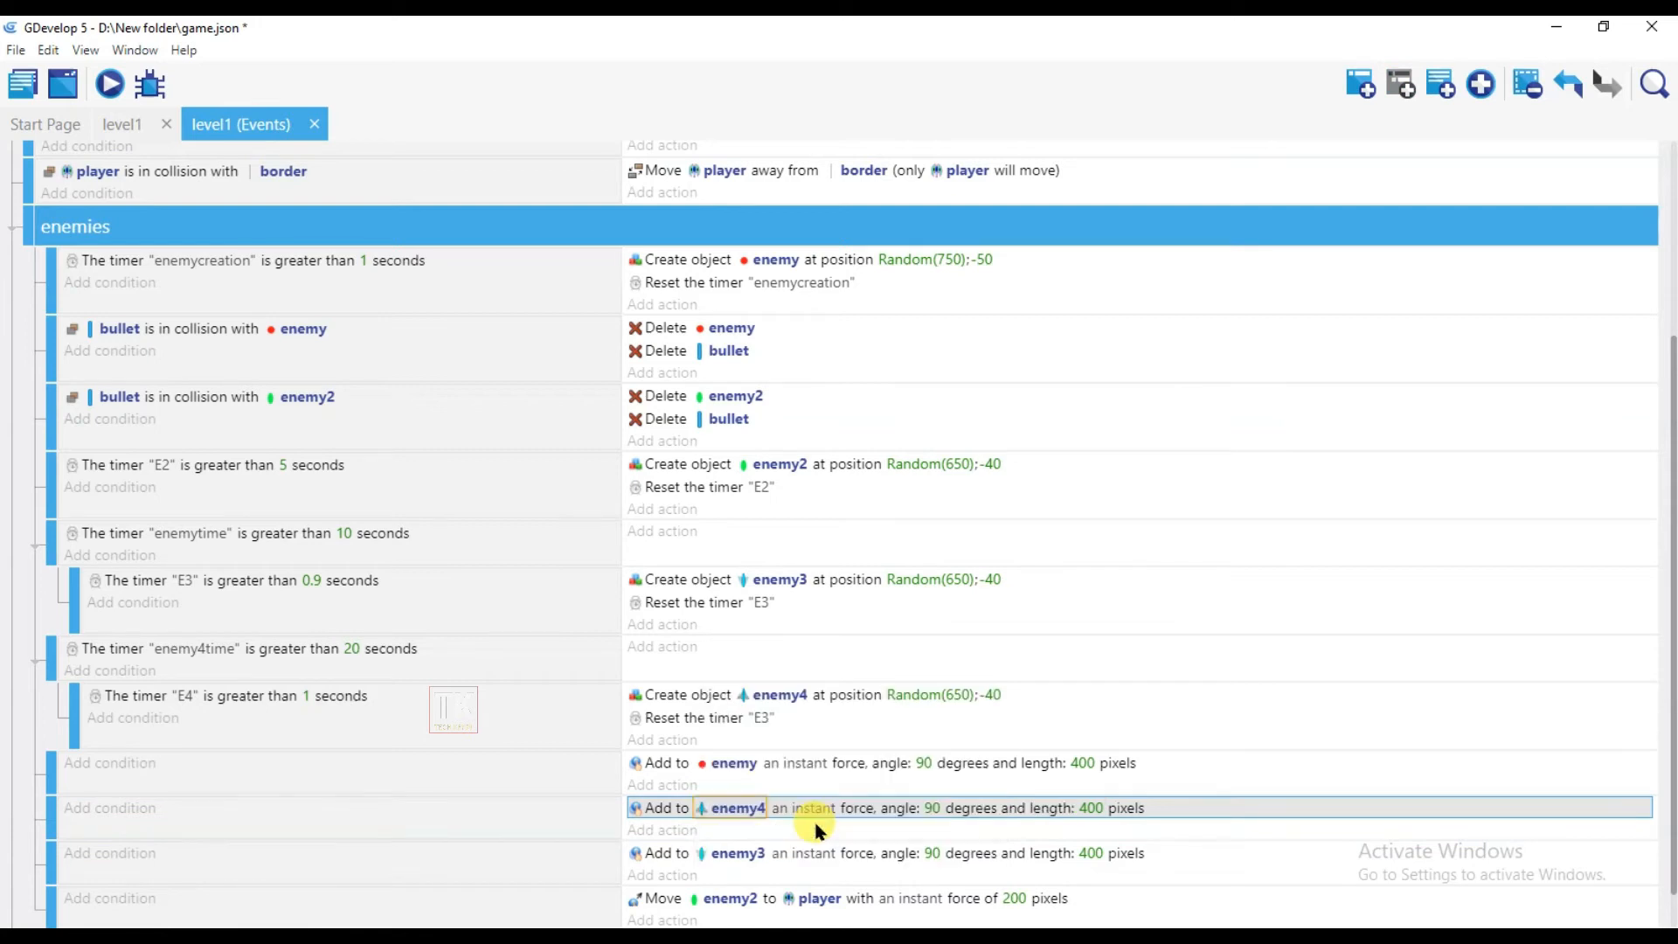
# Step: Add a condition to the enemy4 force event requiring the number of enemy4 objects to equal 4
pyautogui.scroll(-1, 494, 724)
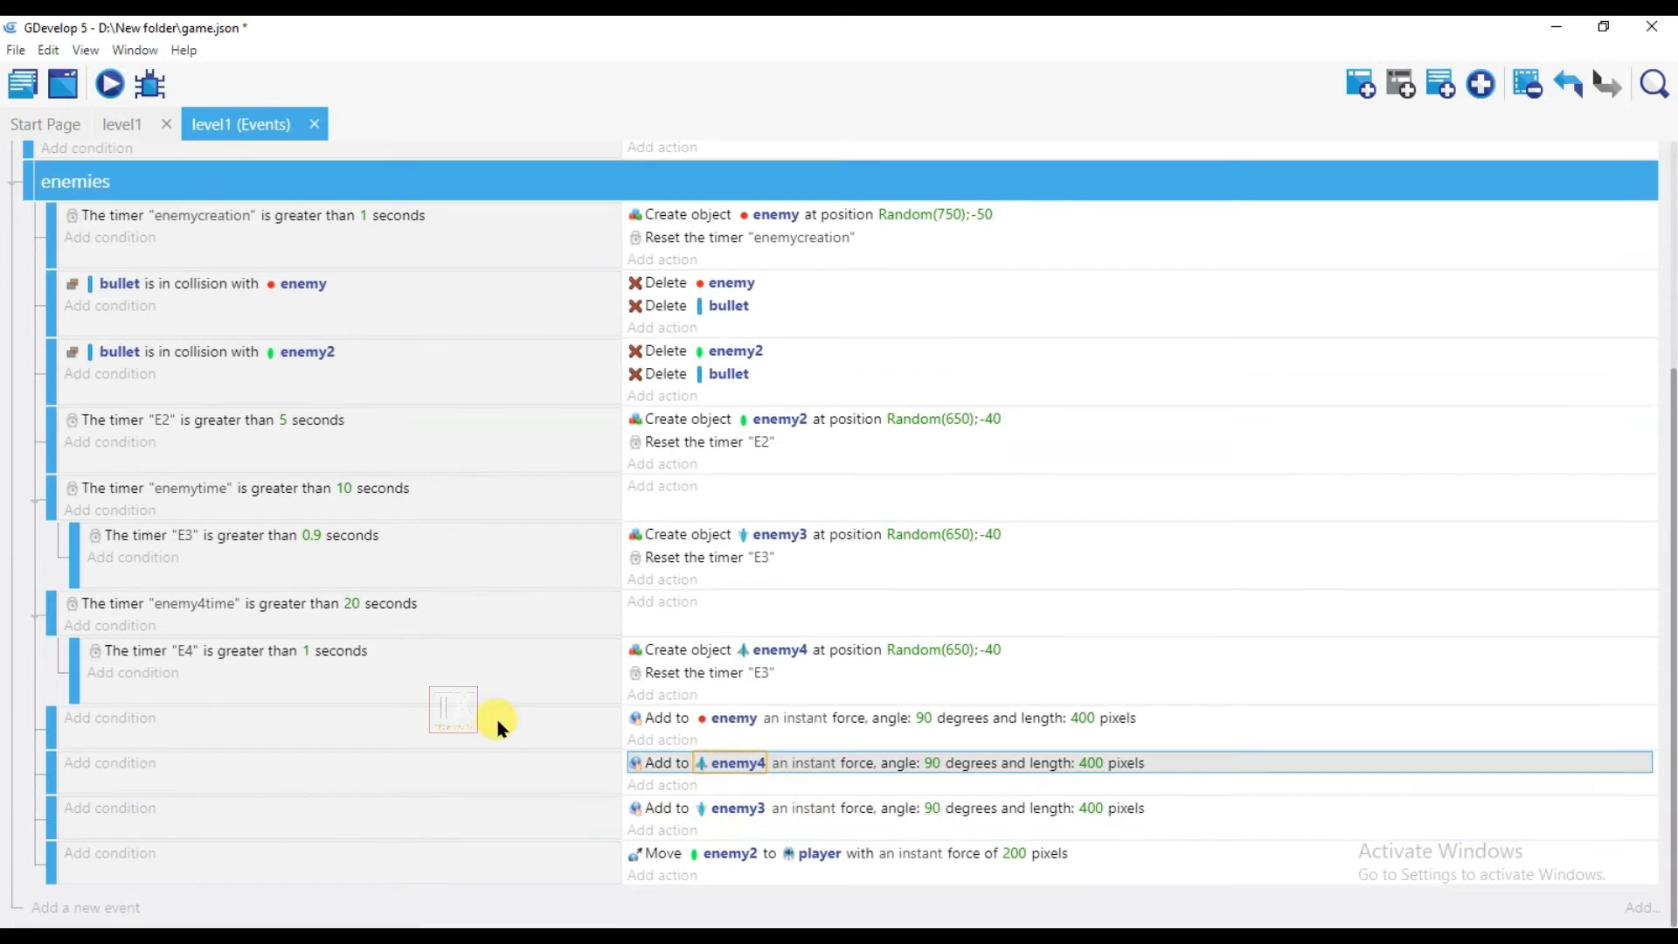
pyautogui.click(463, 769)
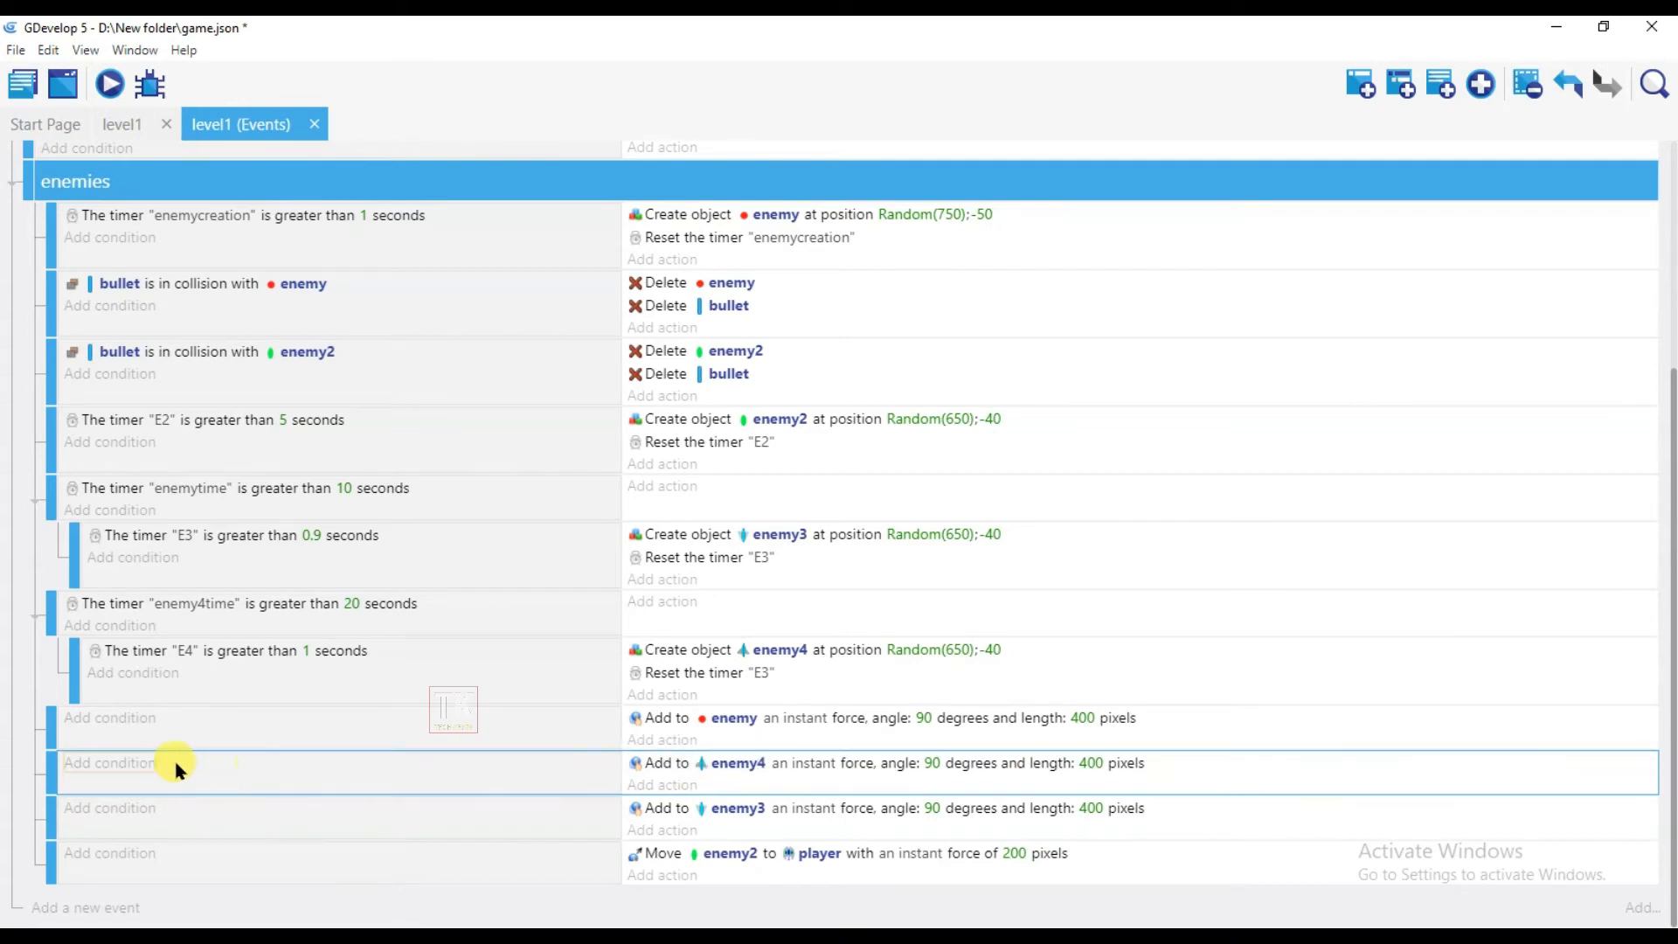
pyautogui.click(114, 766)
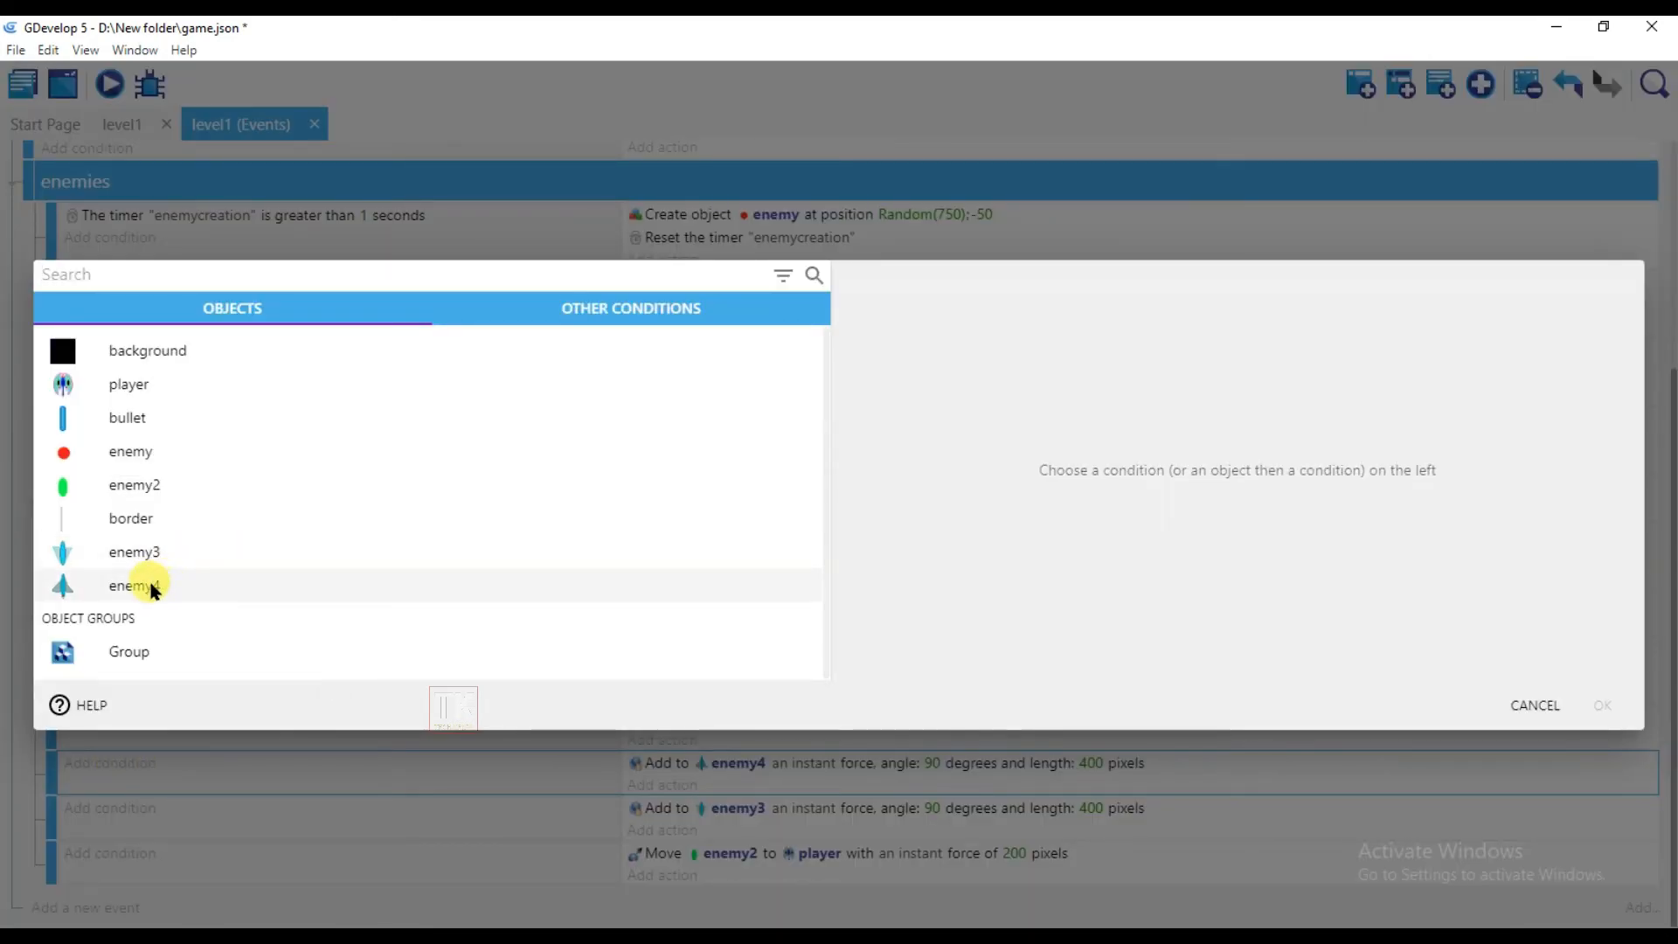
pyautogui.click(207, 594)
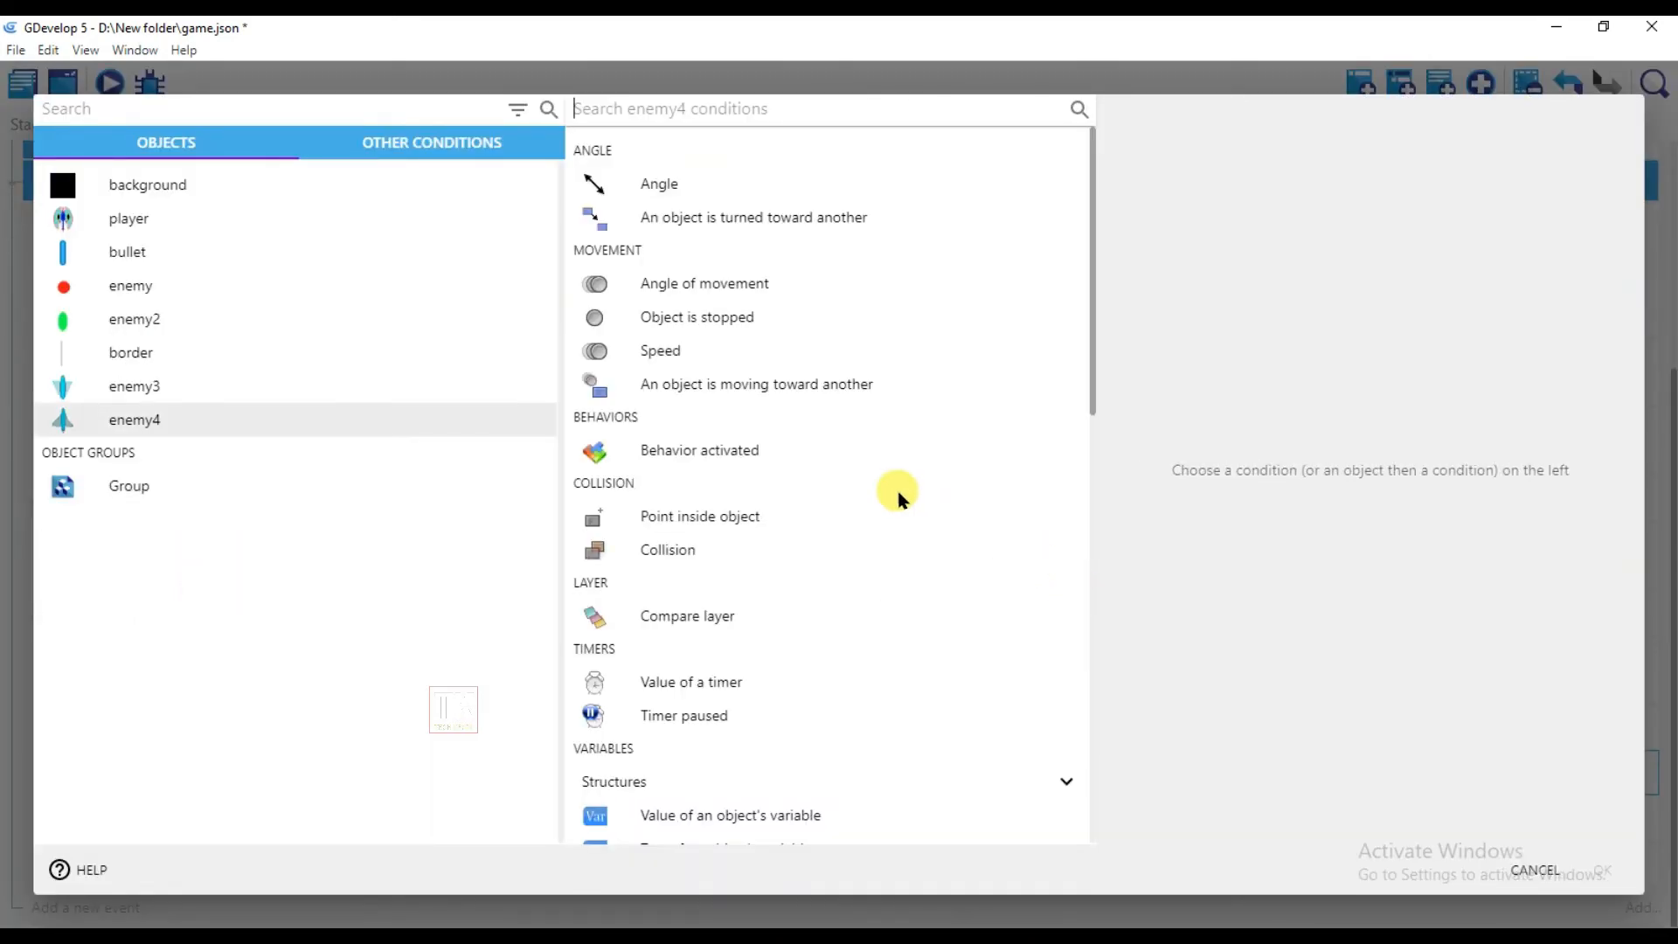
pyautogui.scroll(-5, 900, 499)
pyautogui.scroll(-7, 903, 501)
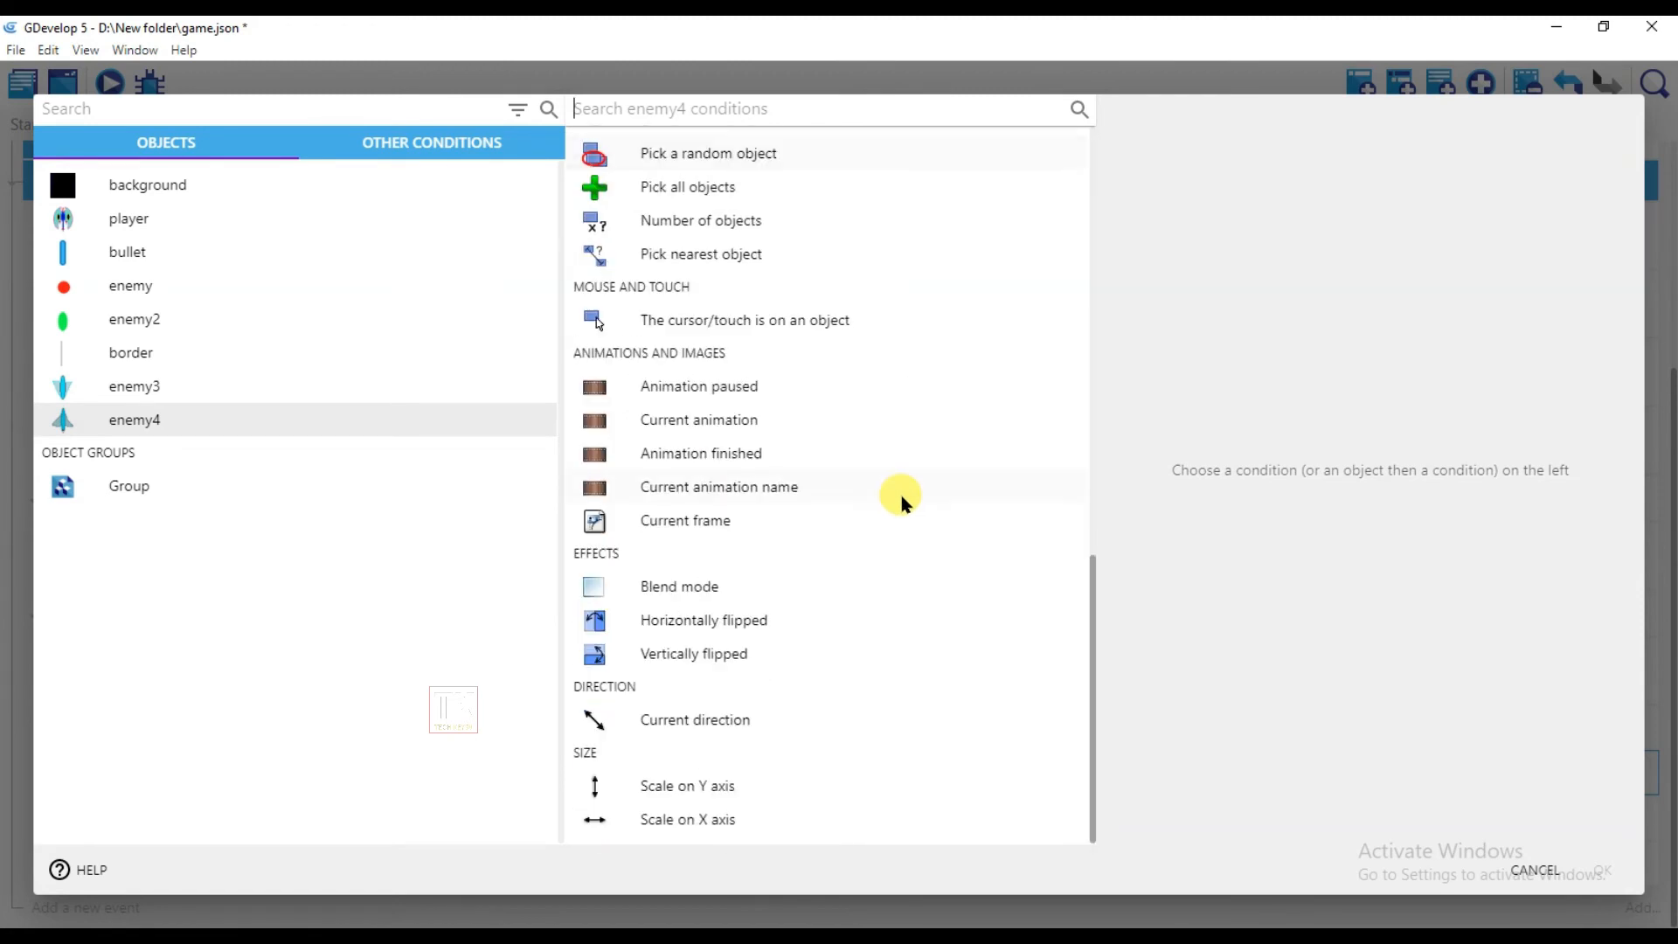
pyautogui.scroll(2, 900, 500)
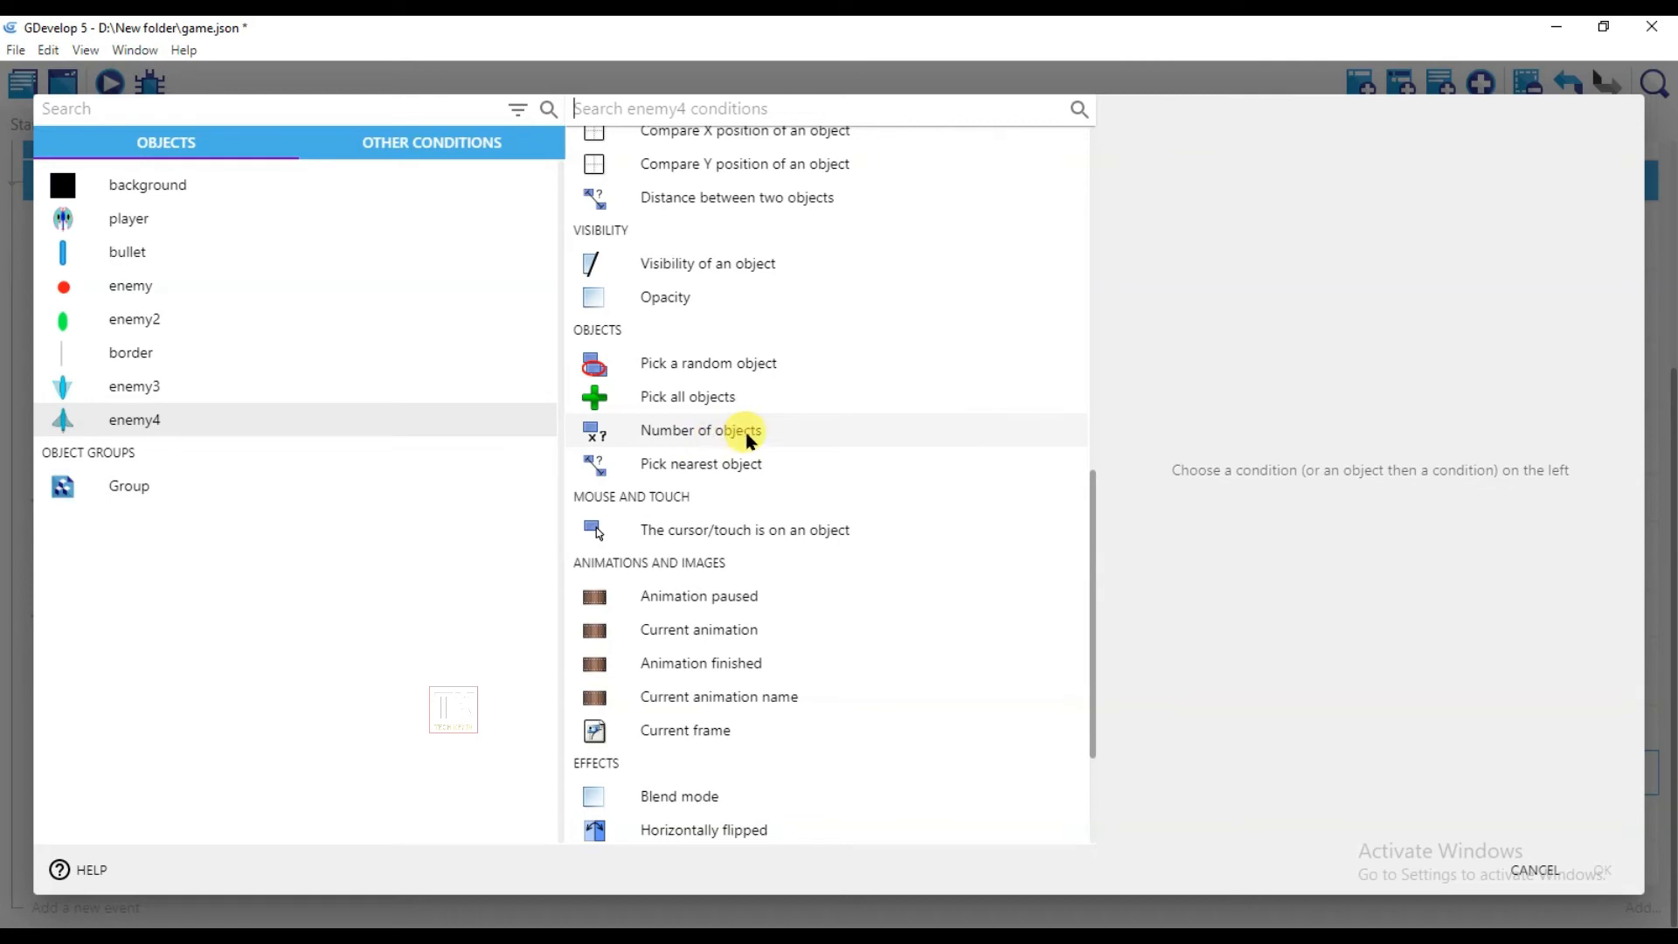
pyautogui.click(769, 435)
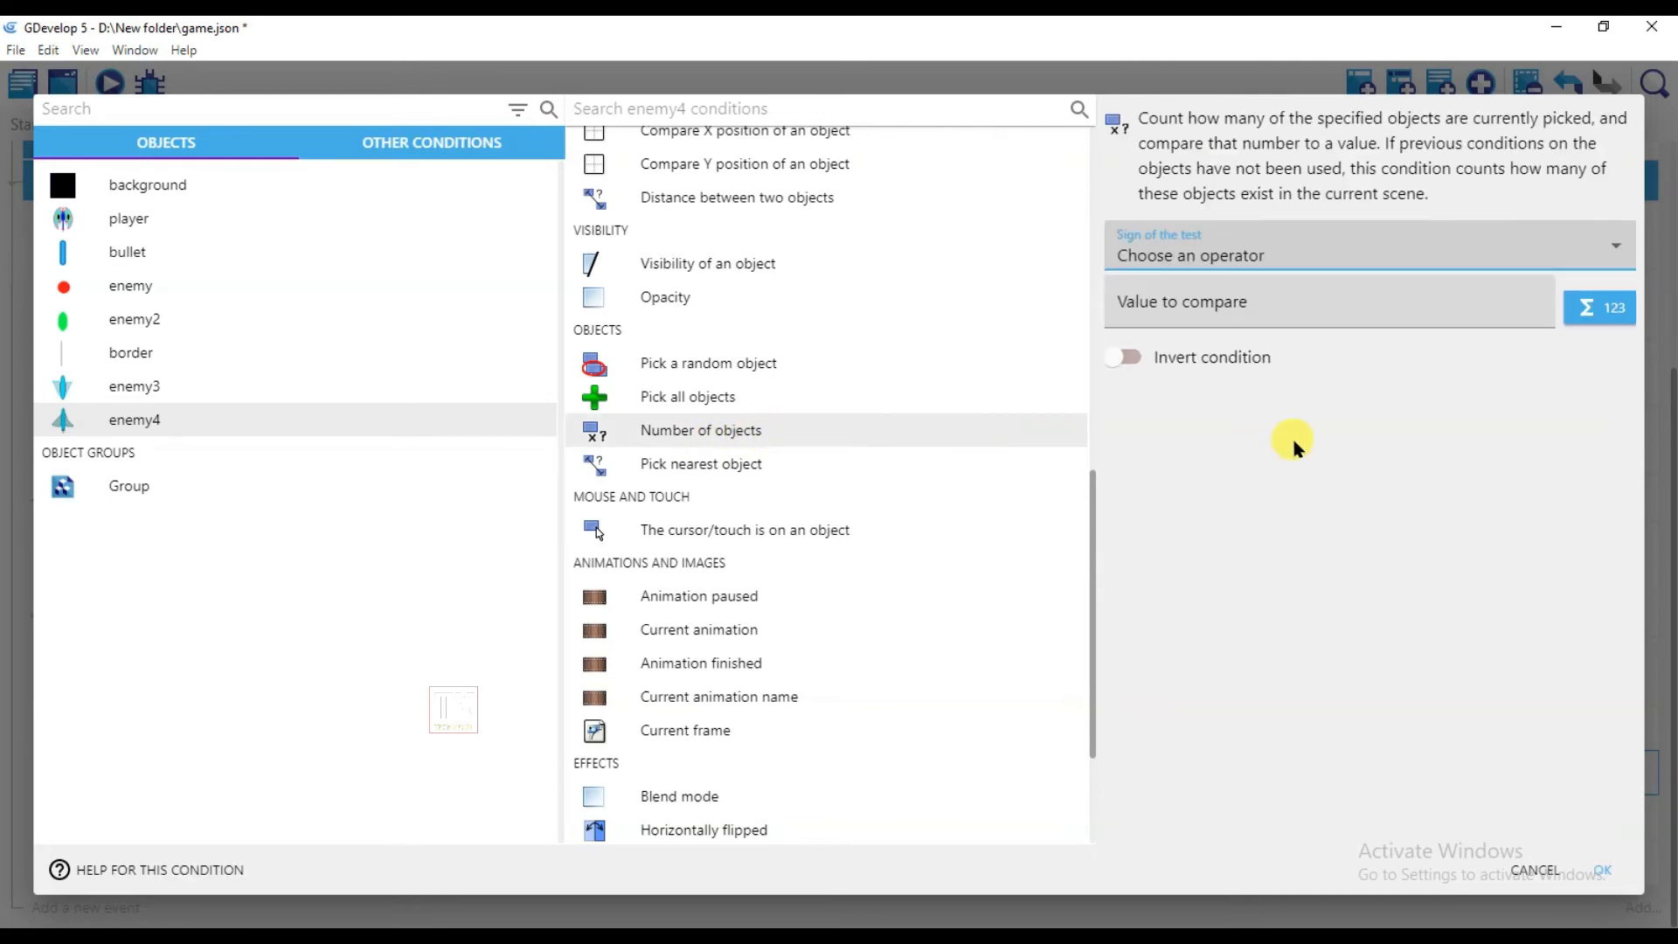
pyautogui.click(1246, 262)
pyautogui.click(1228, 310)
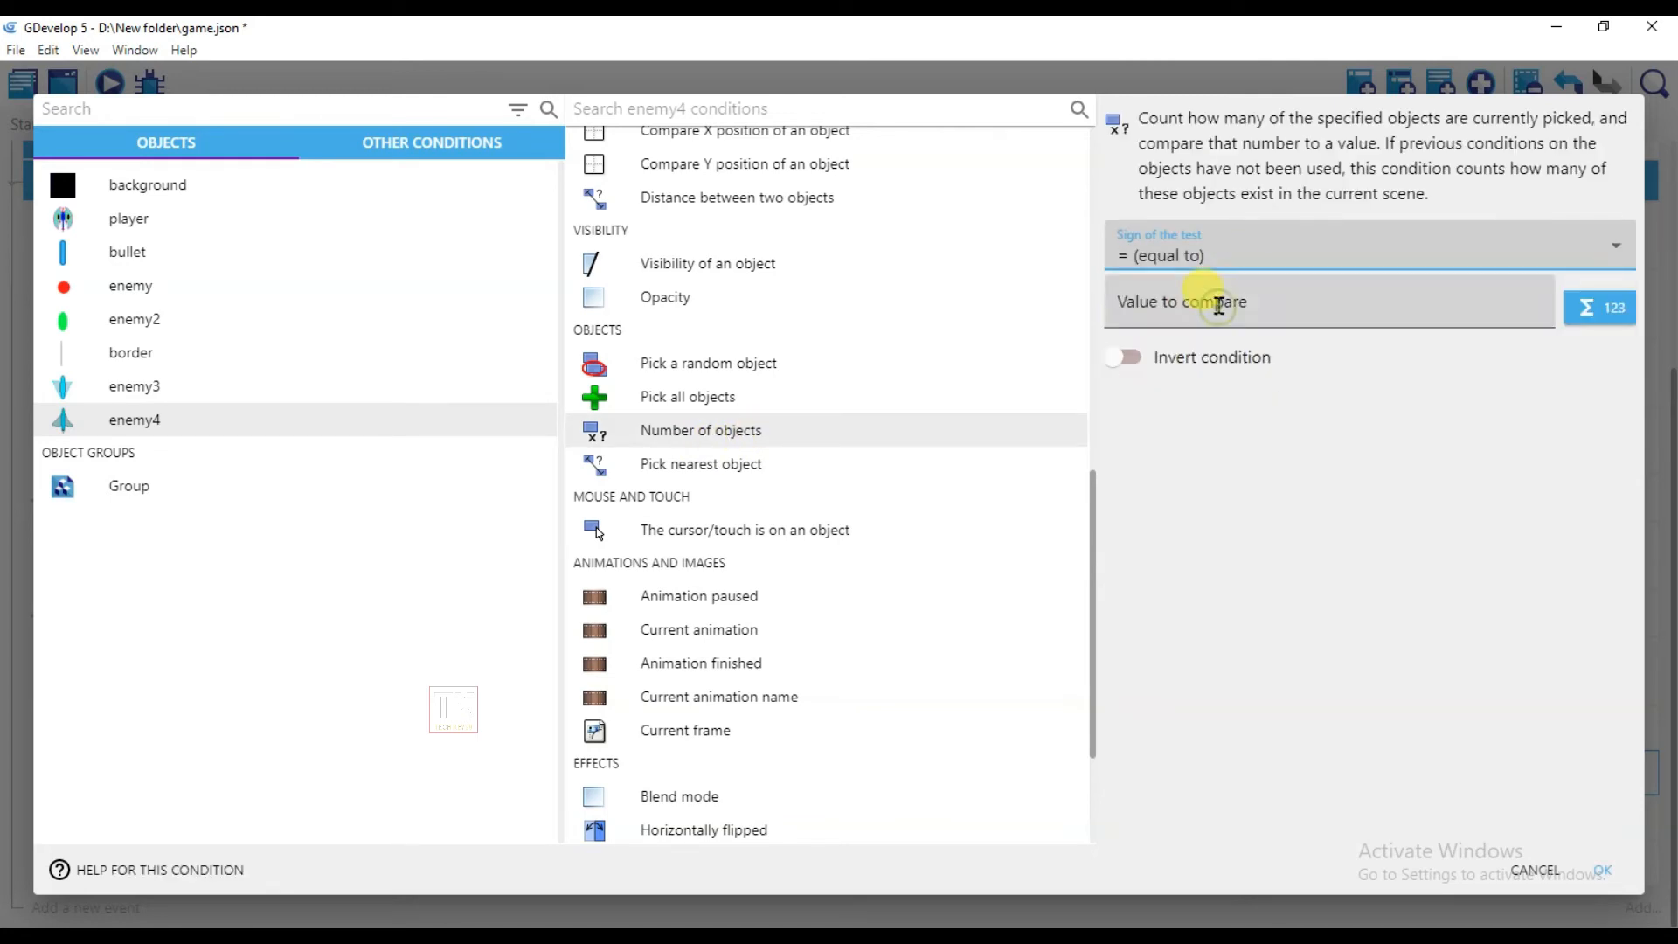
pyautogui.click(1148, 313)
pyautogui.click(1263, 441)
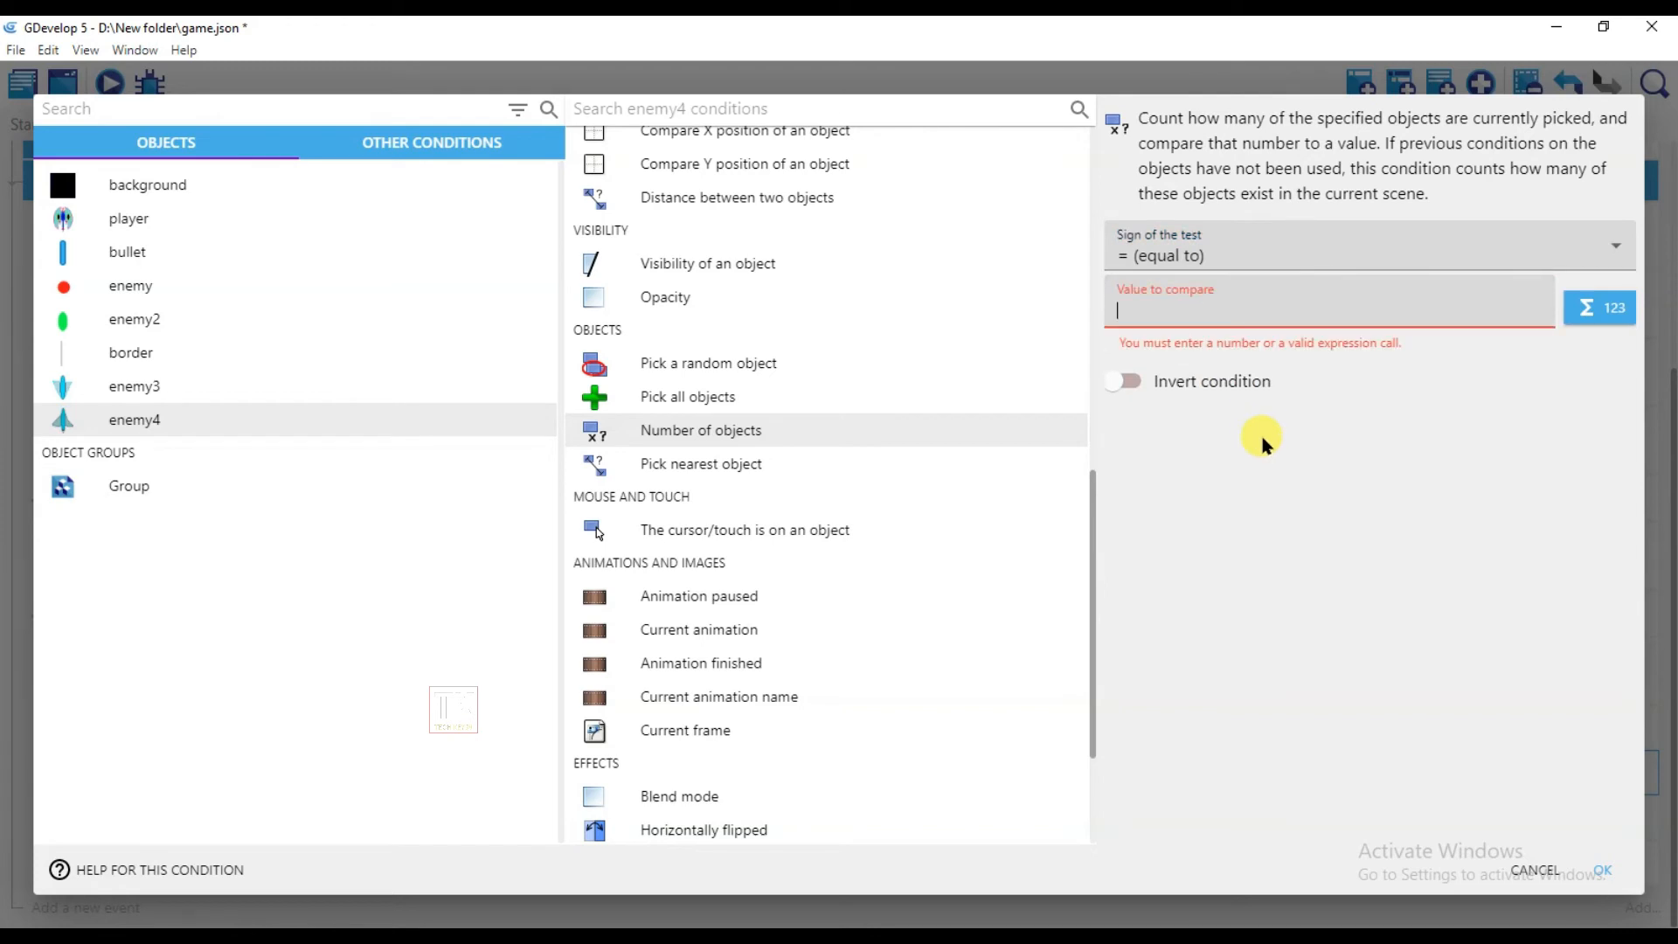
pyautogui.click(1152, 313)
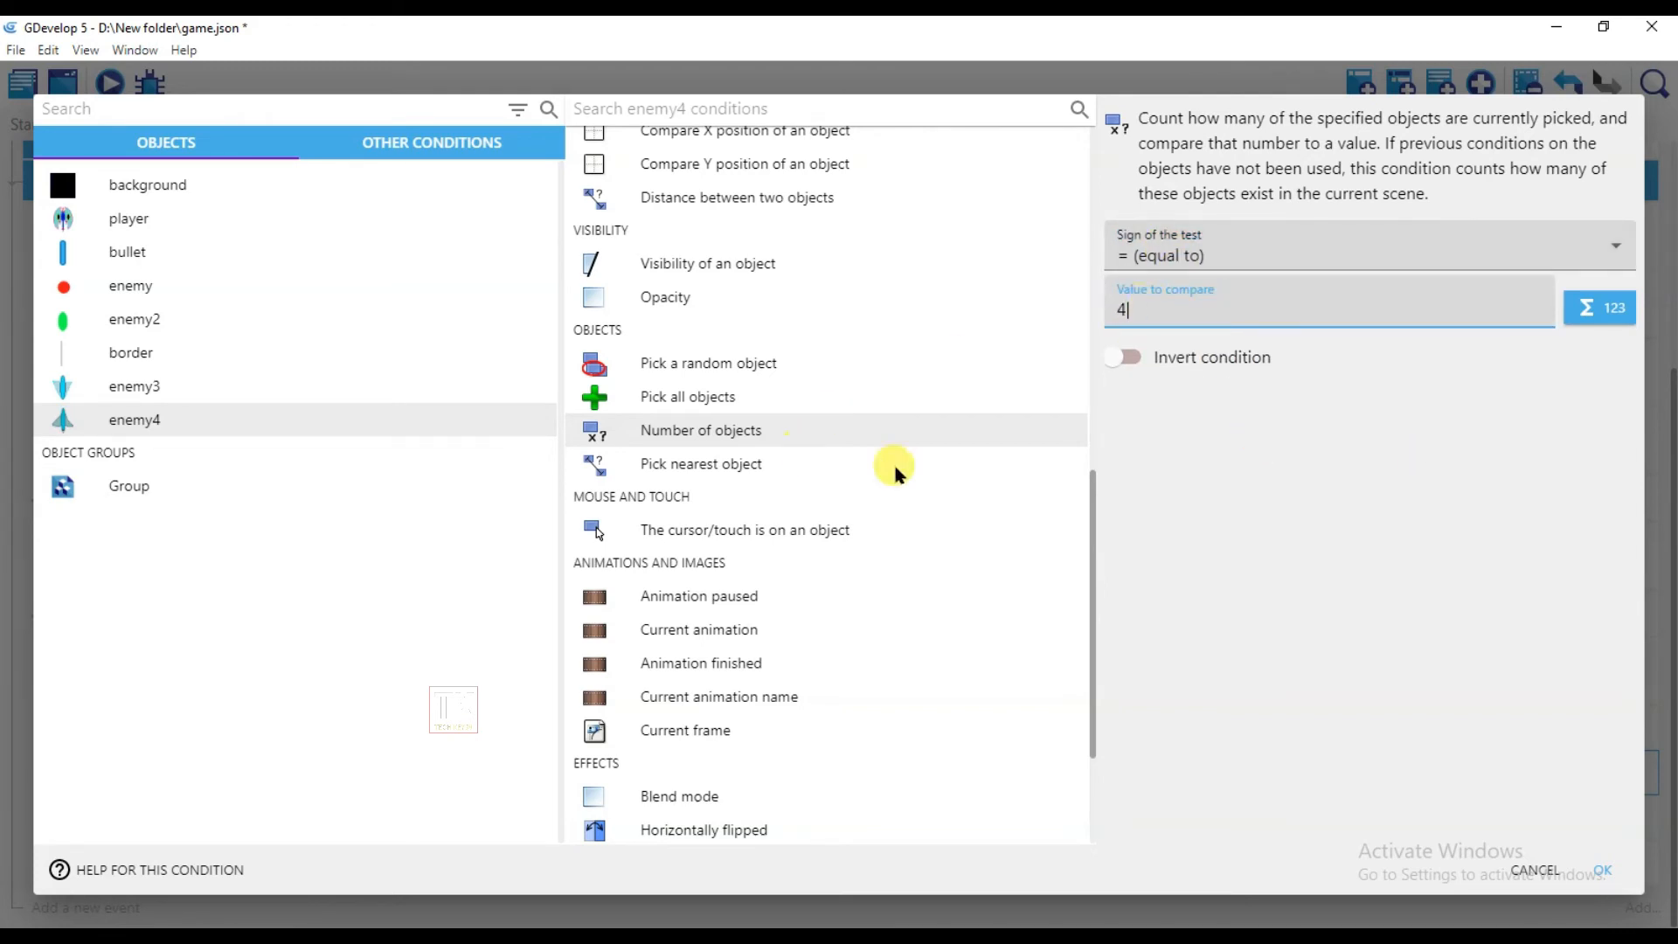
pyautogui.click(1602, 867)
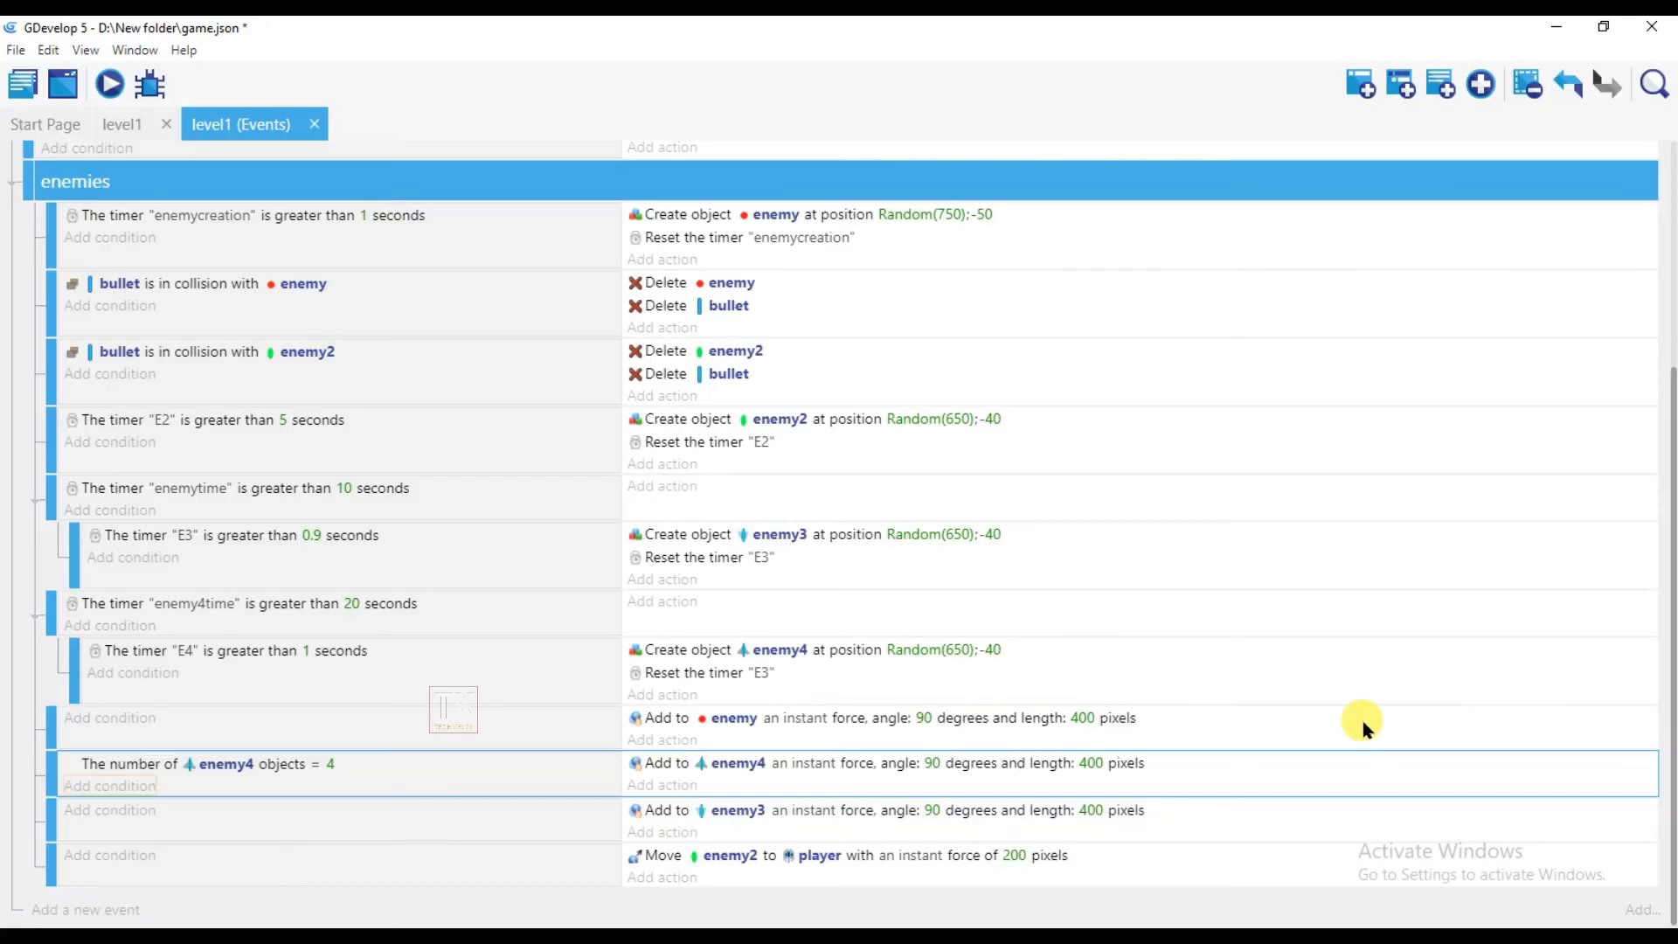
# Step: Add enemy3 and enemy4 to the existing object group "Group" in the level1 scene
pyautogui.click(124, 129)
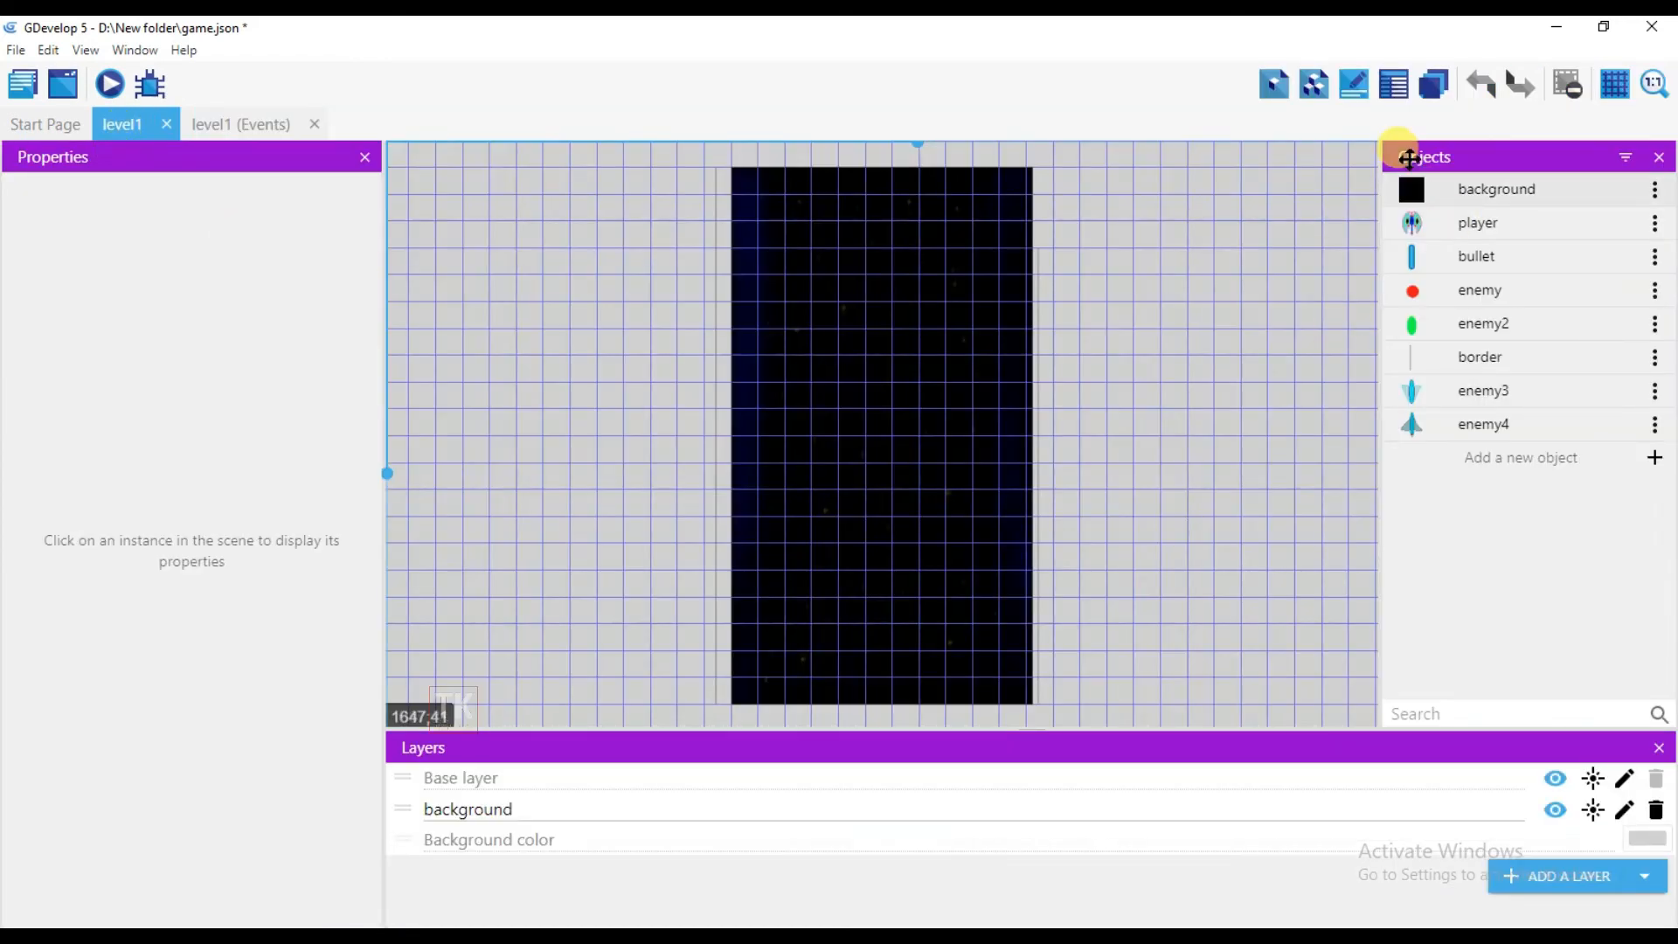
pyautogui.click(1315, 83)
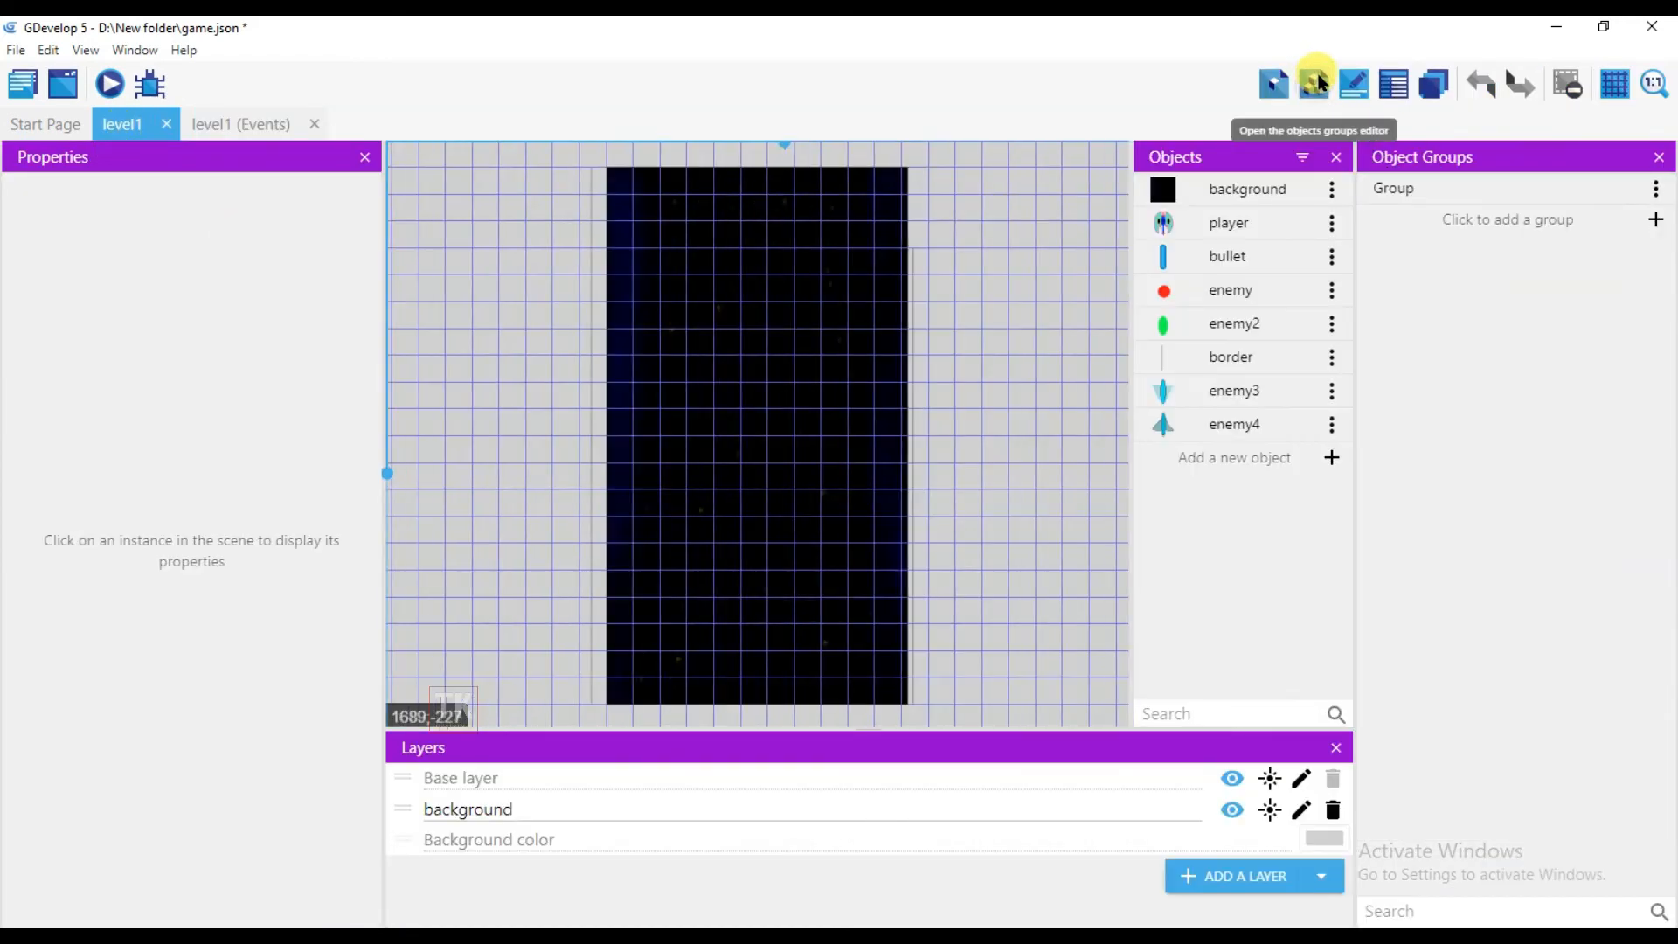
pyautogui.click(1466, 186)
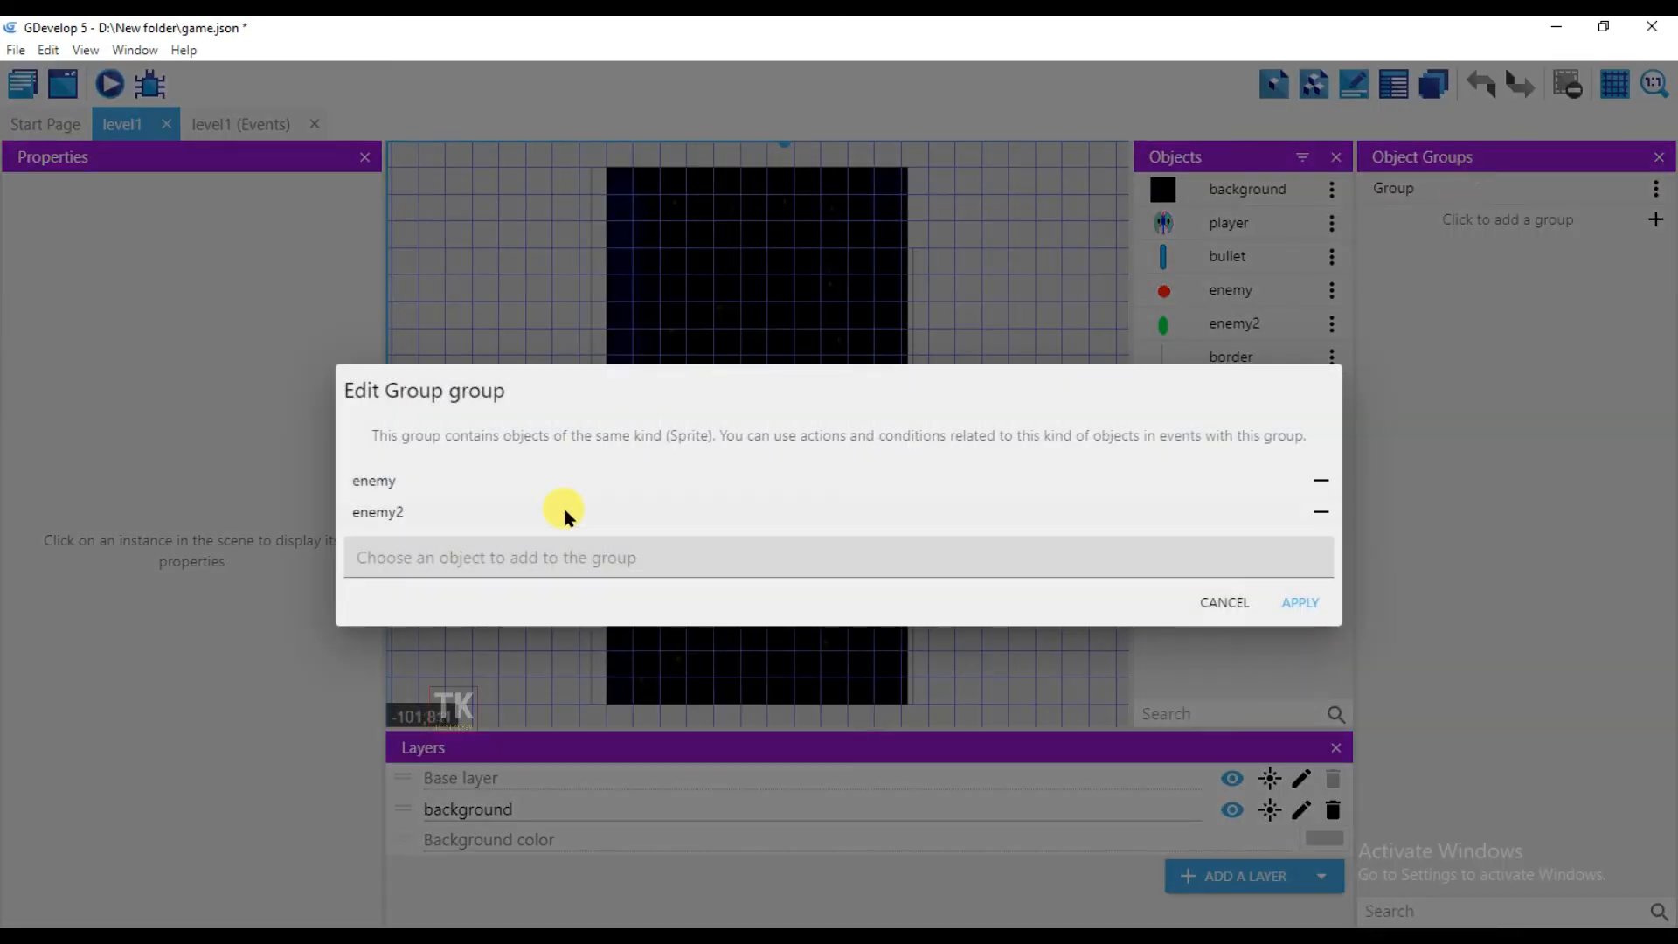
pyautogui.click(489, 553)
pyautogui.click(498, 828)
pyautogui.write('enemy')
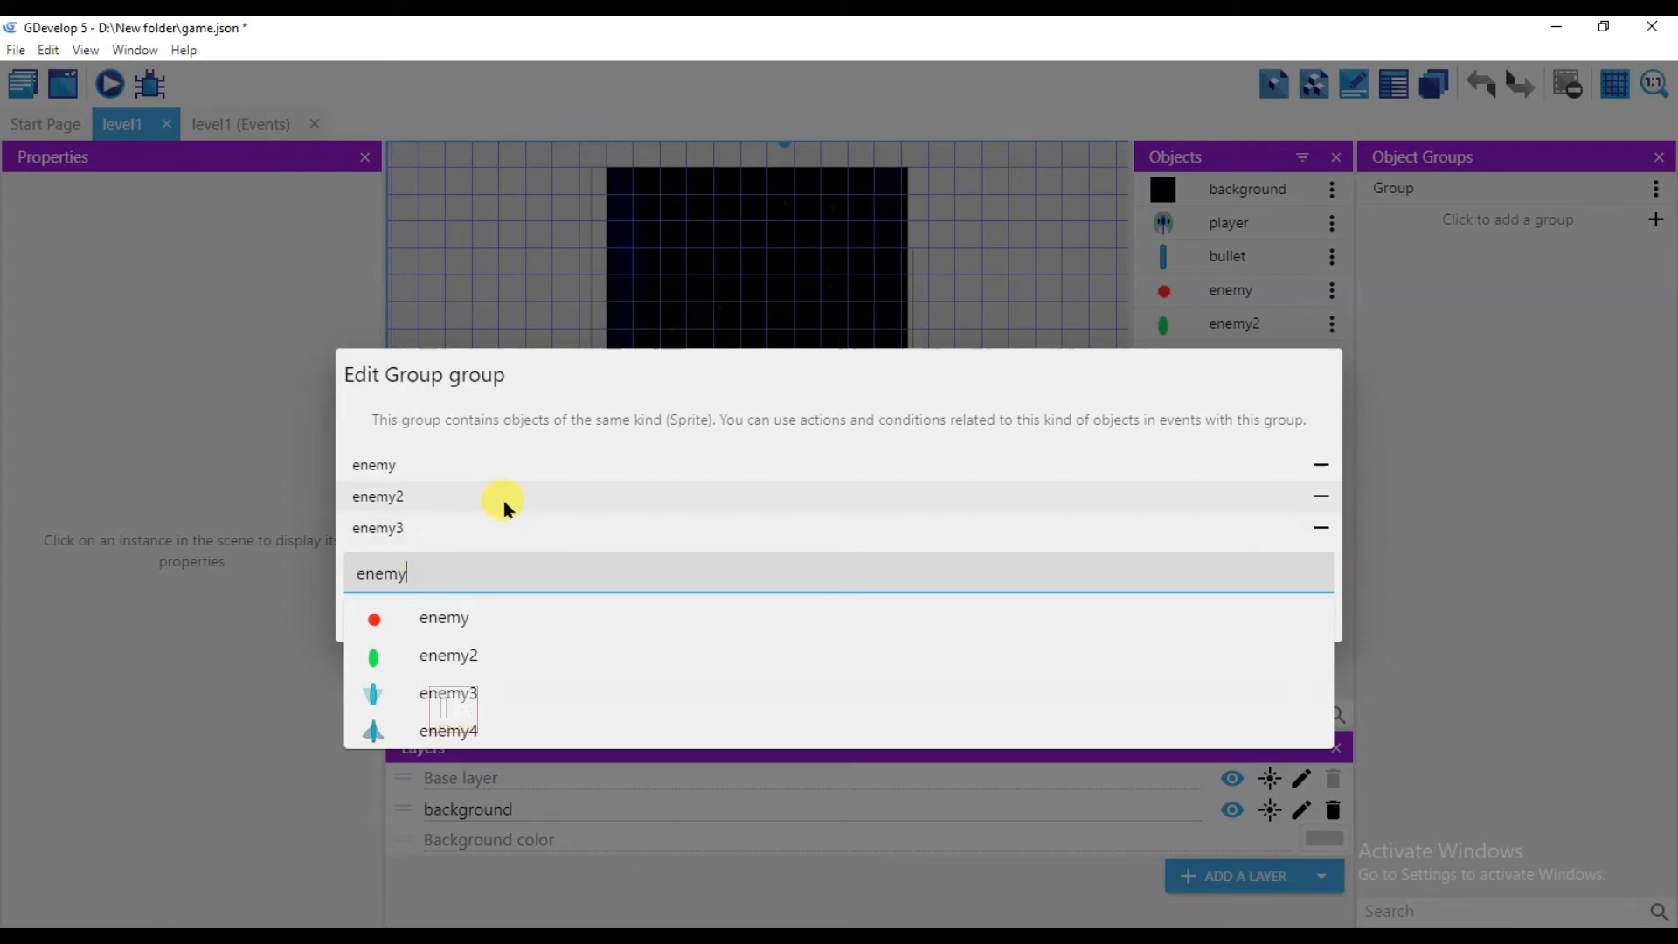
pyautogui.click(490, 730)
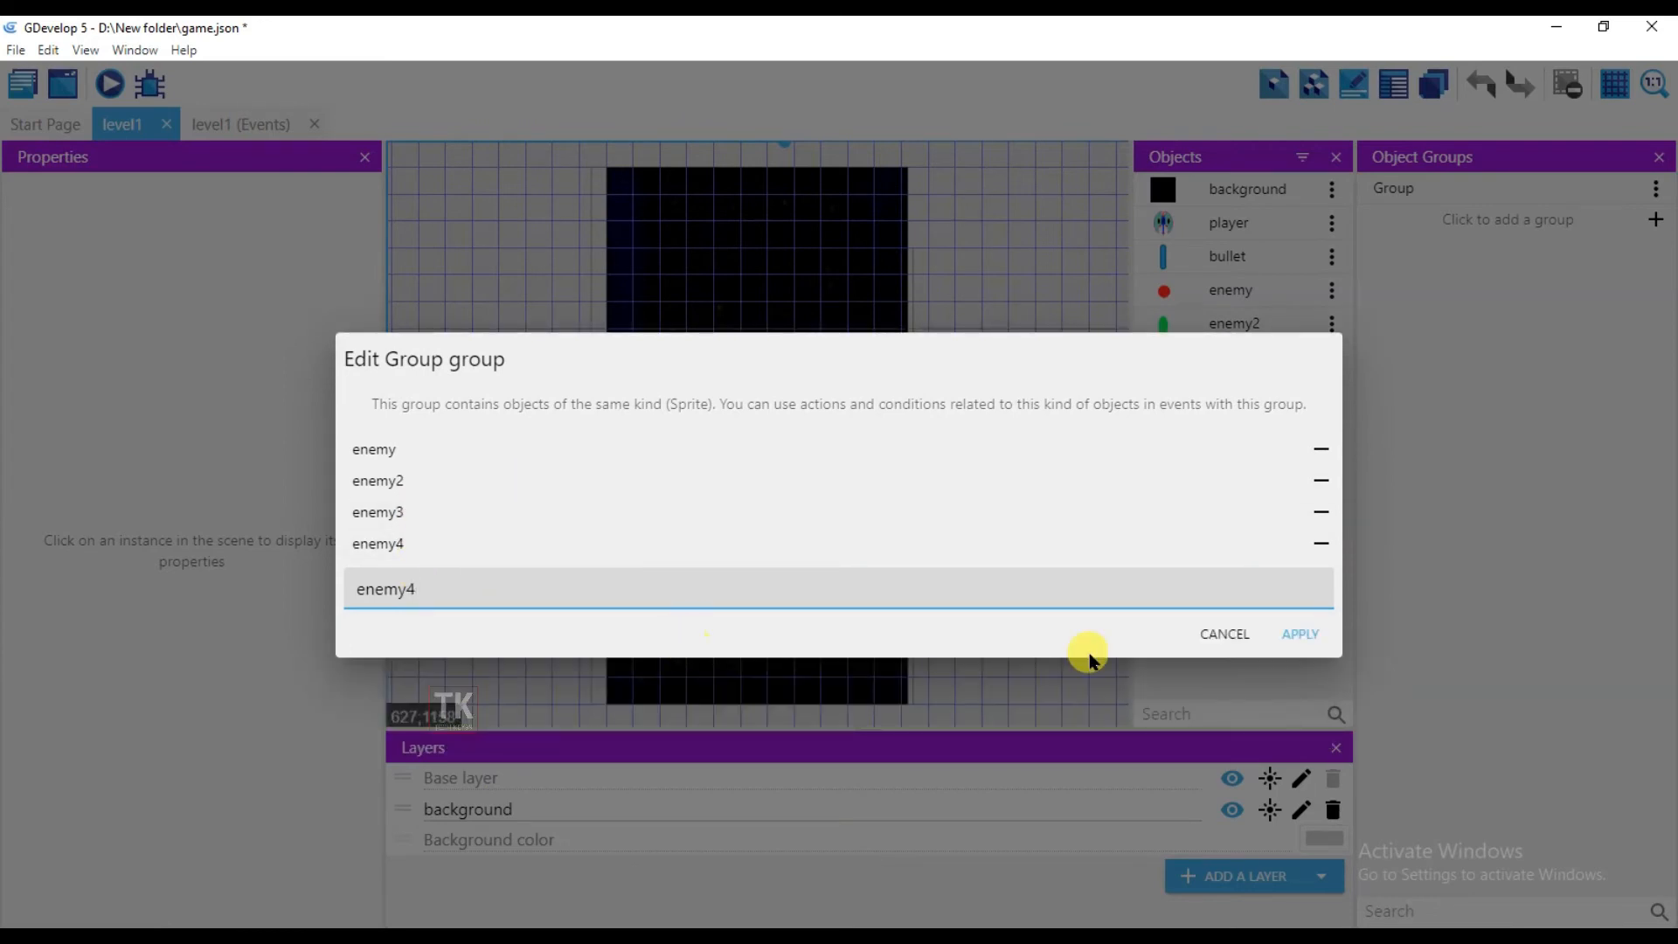
pyautogui.click(1305, 631)
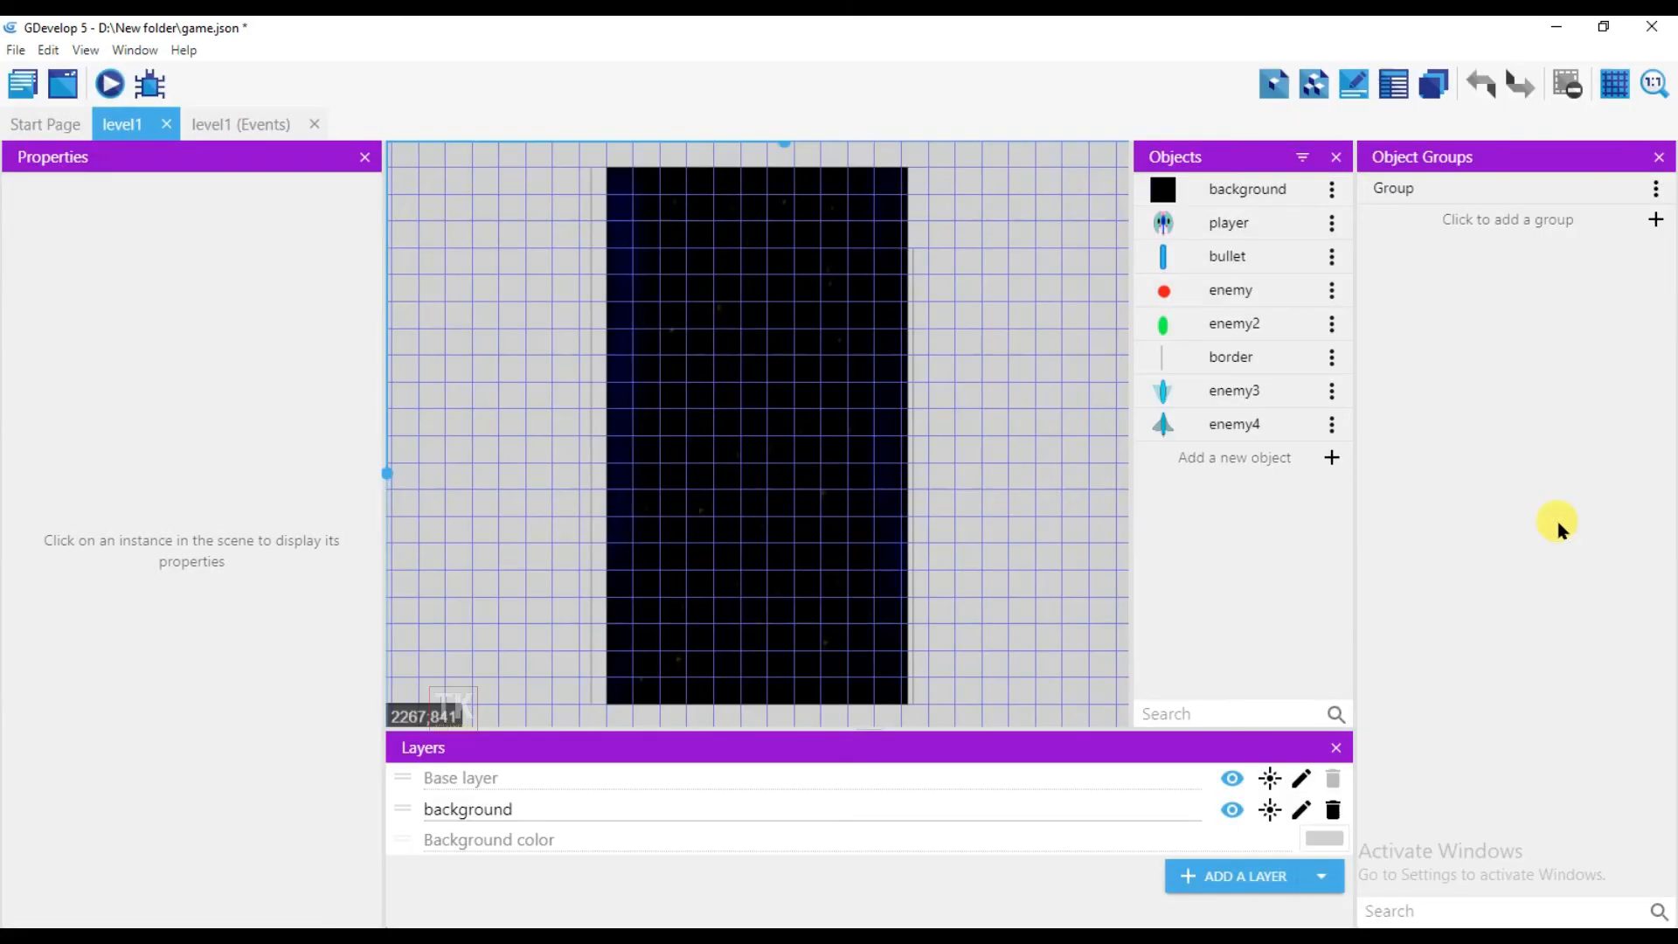
# Step: Add a new event at the end of the level1 events with the condition that Group is in collision with bullet
pyautogui.click(243, 128)
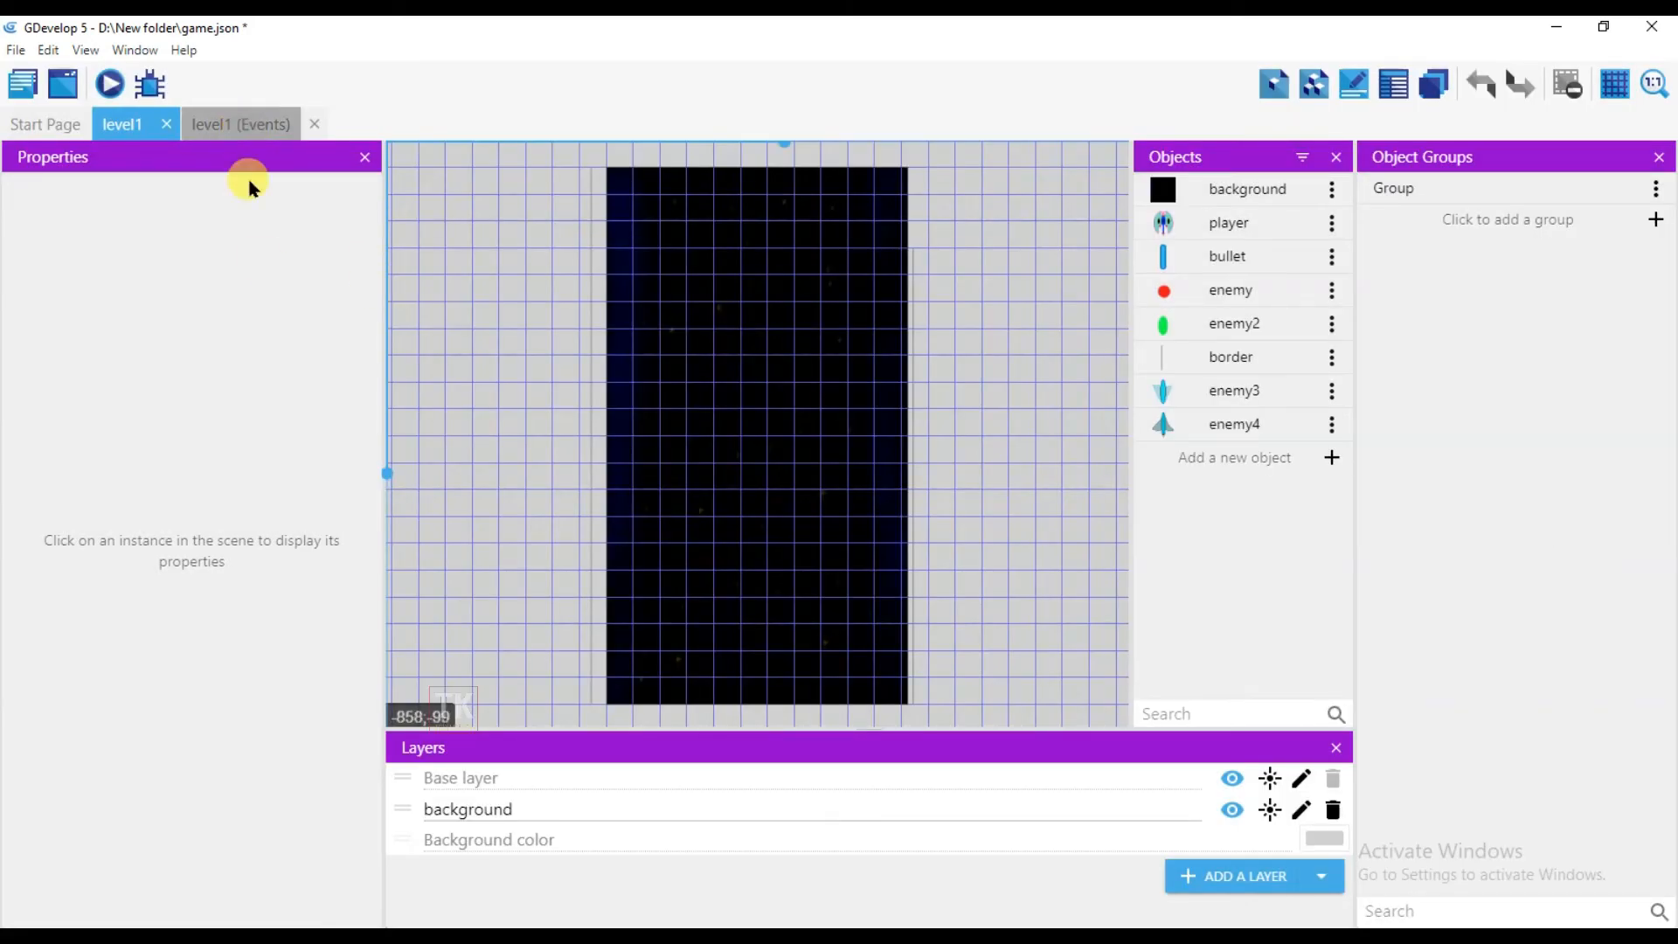
pyautogui.scroll(-1, 255, 600)
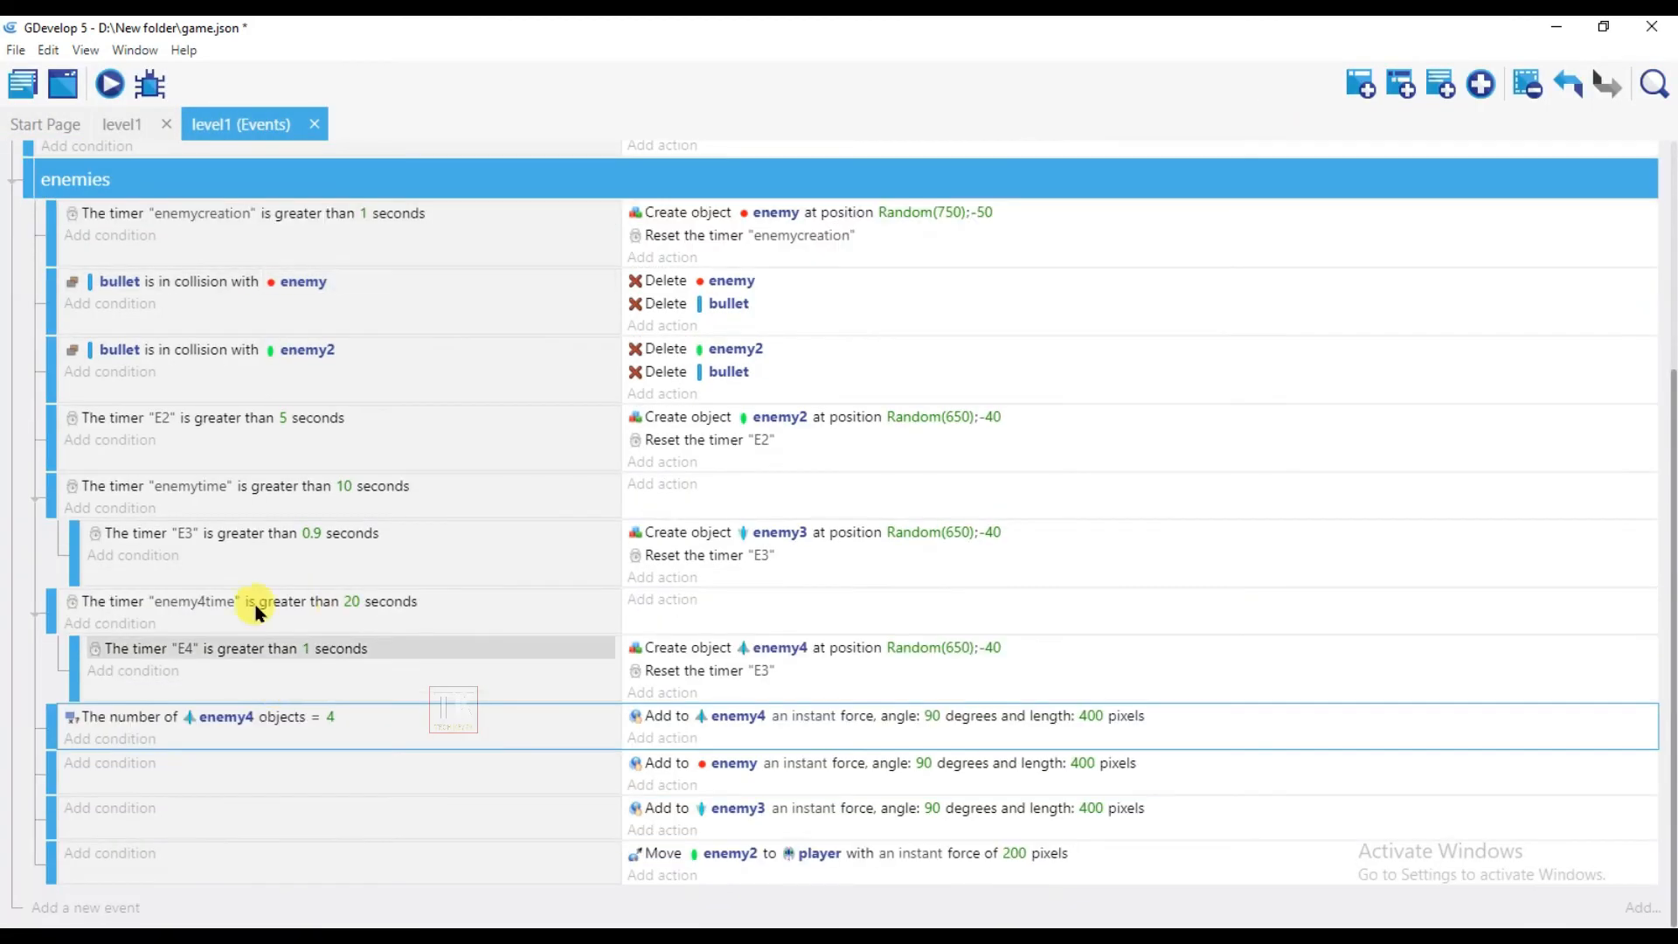
pyautogui.click(122, 904)
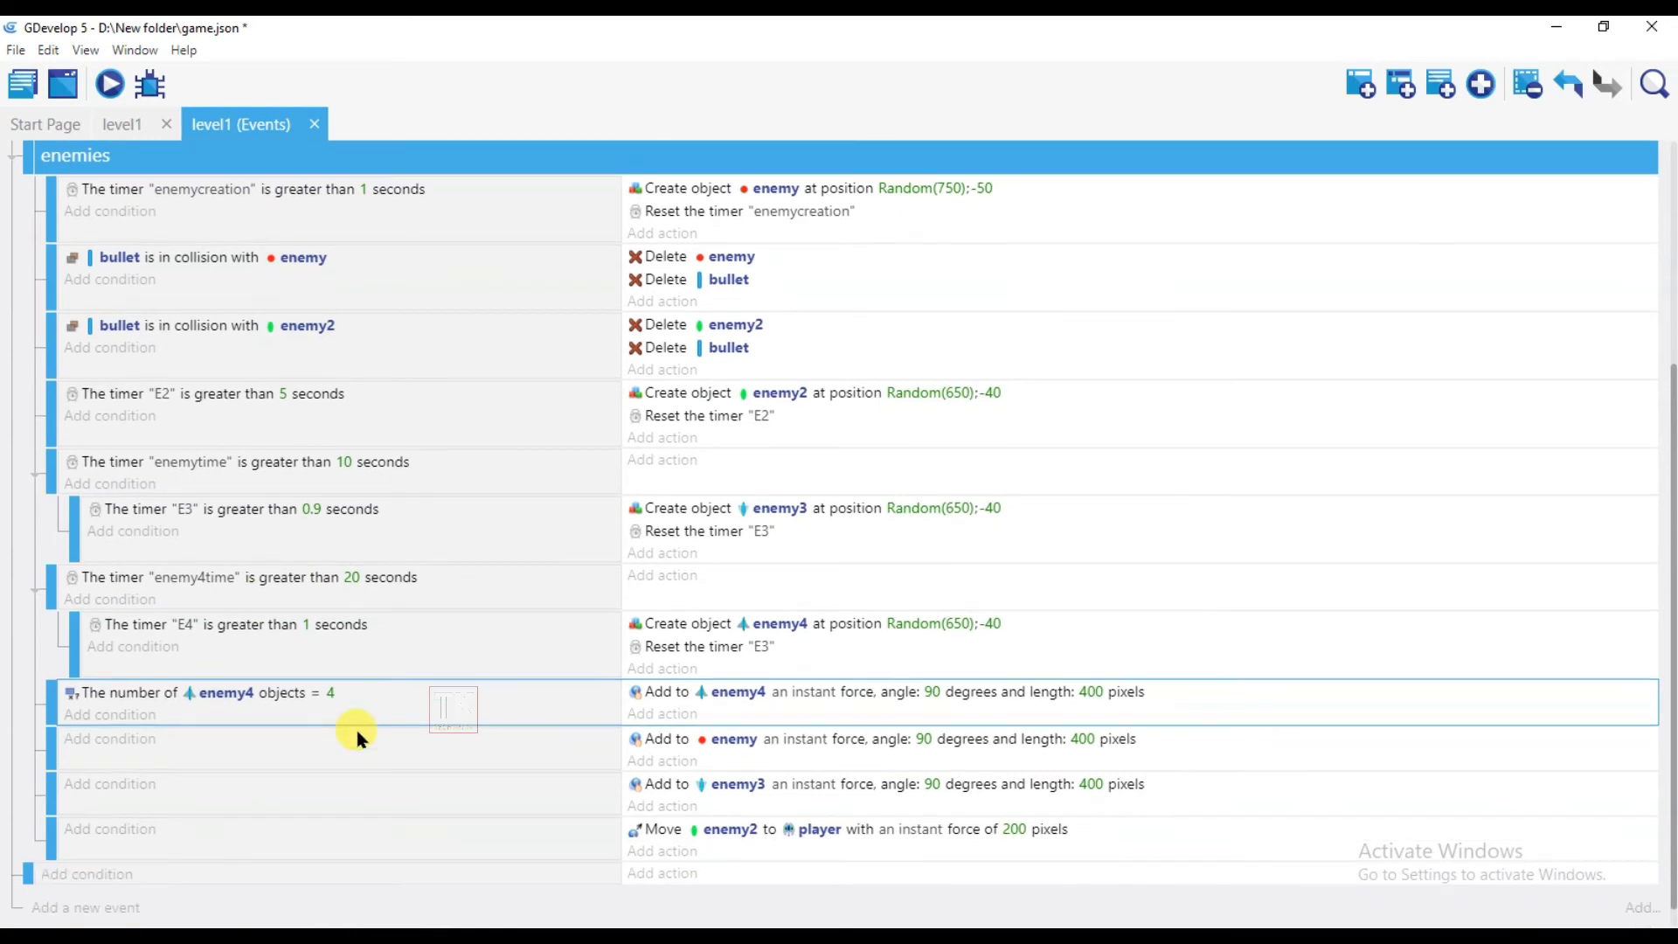
pyautogui.click(122, 872)
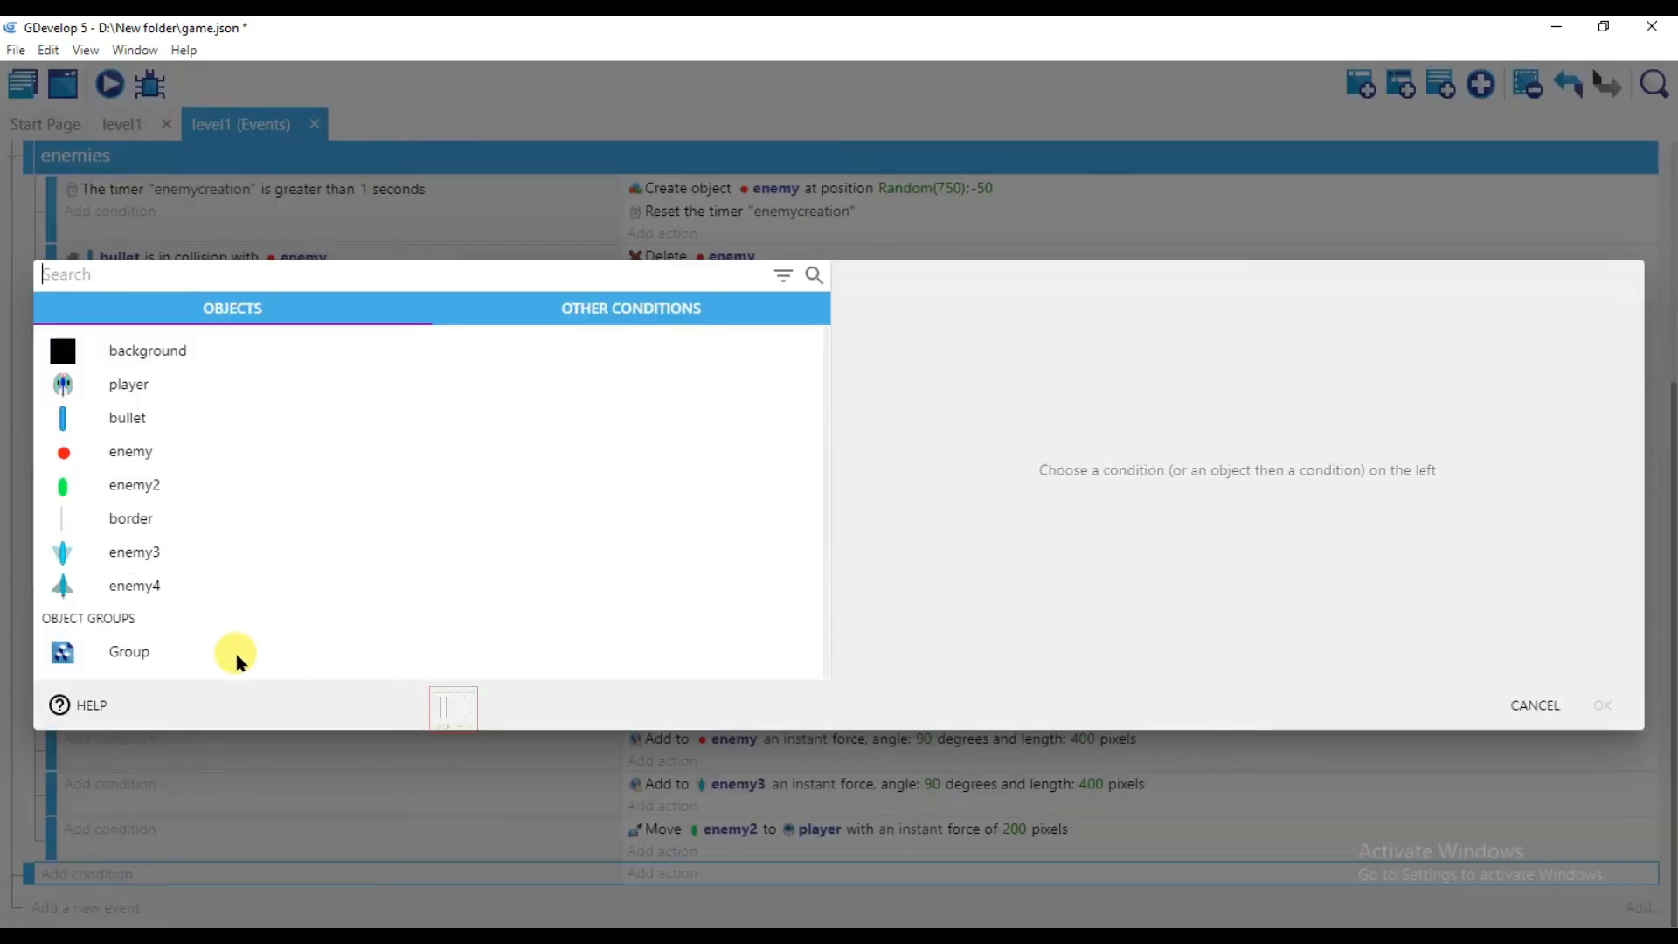
pyautogui.click(147, 660)
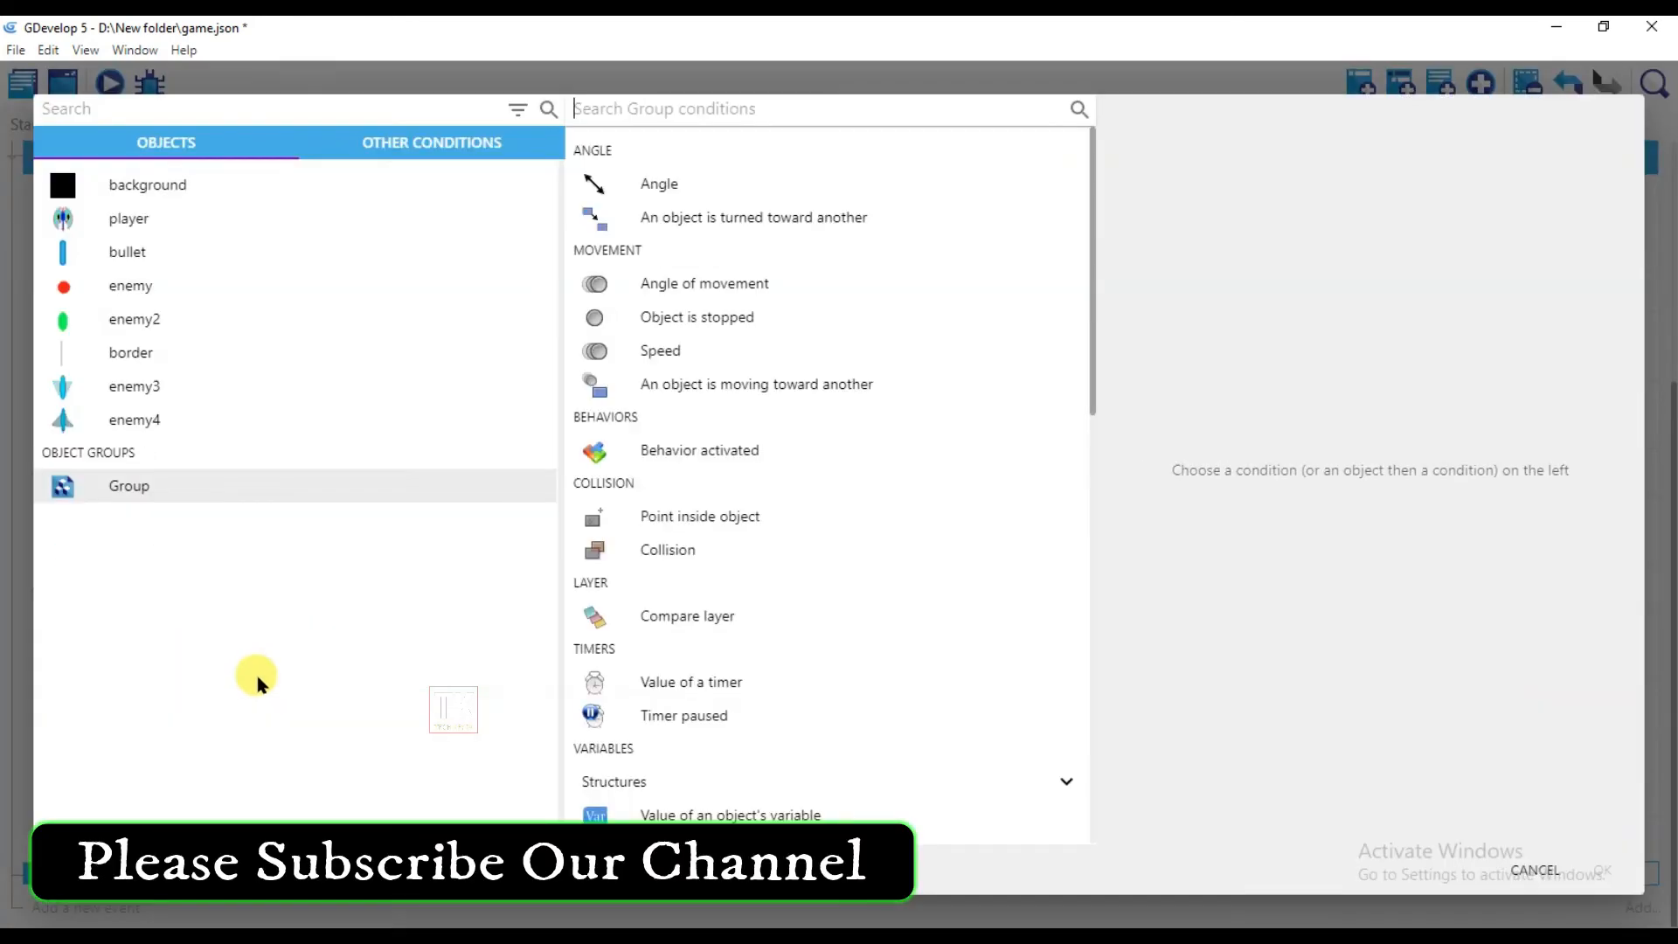
pyautogui.click(691, 549)
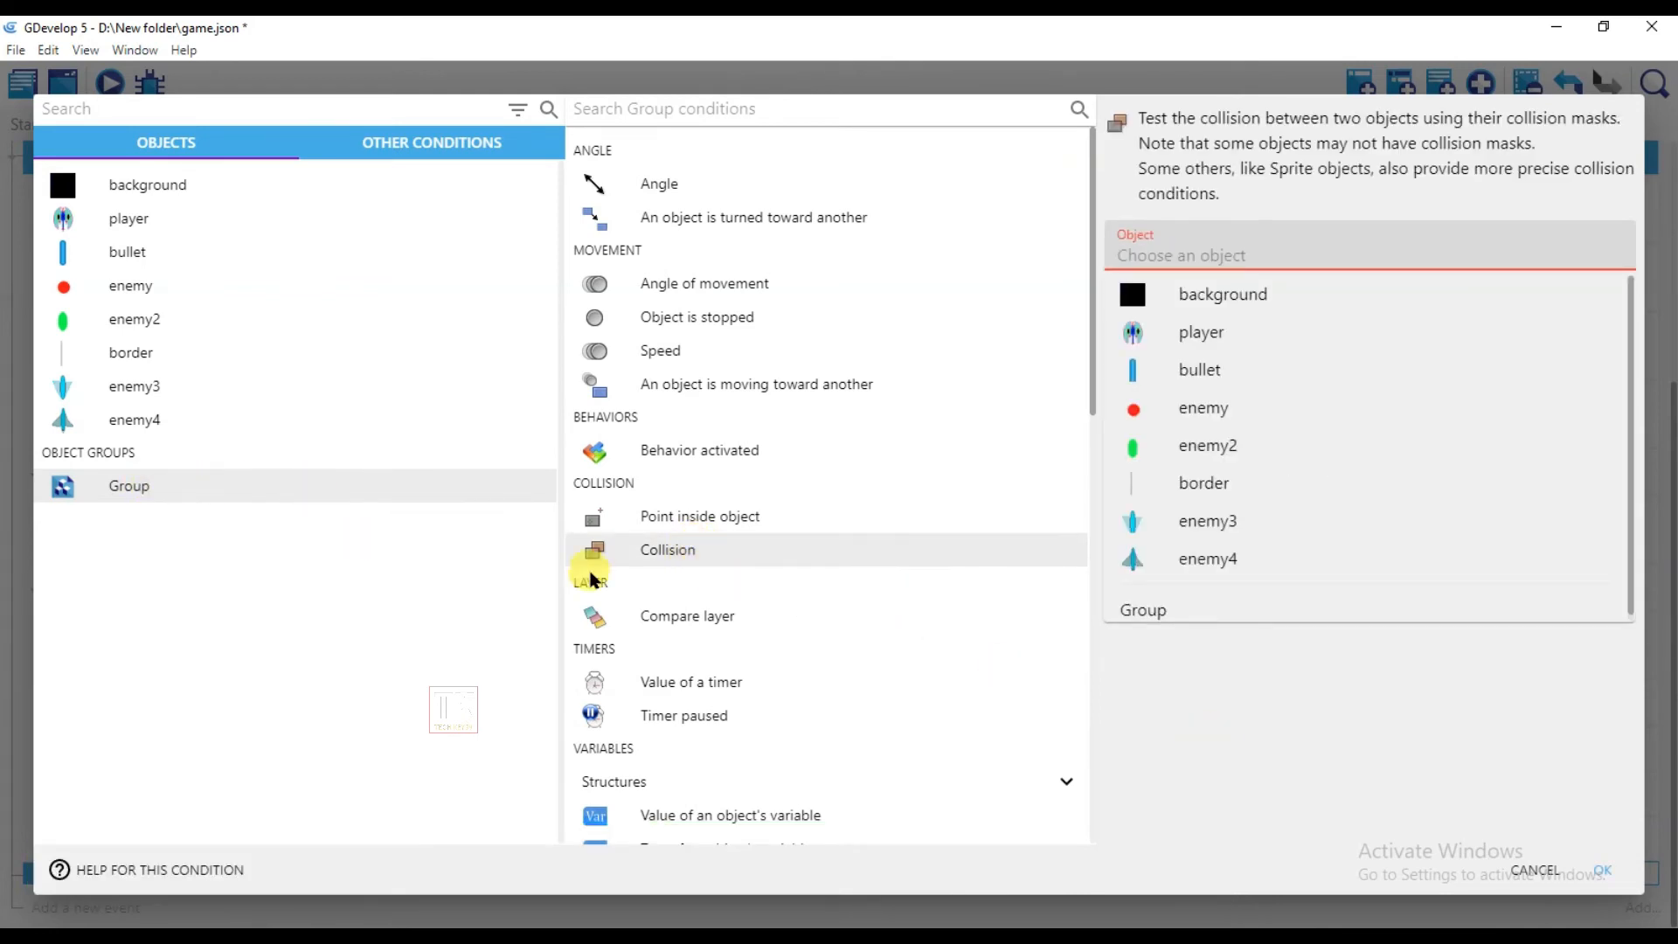
pyautogui.click(1221, 367)
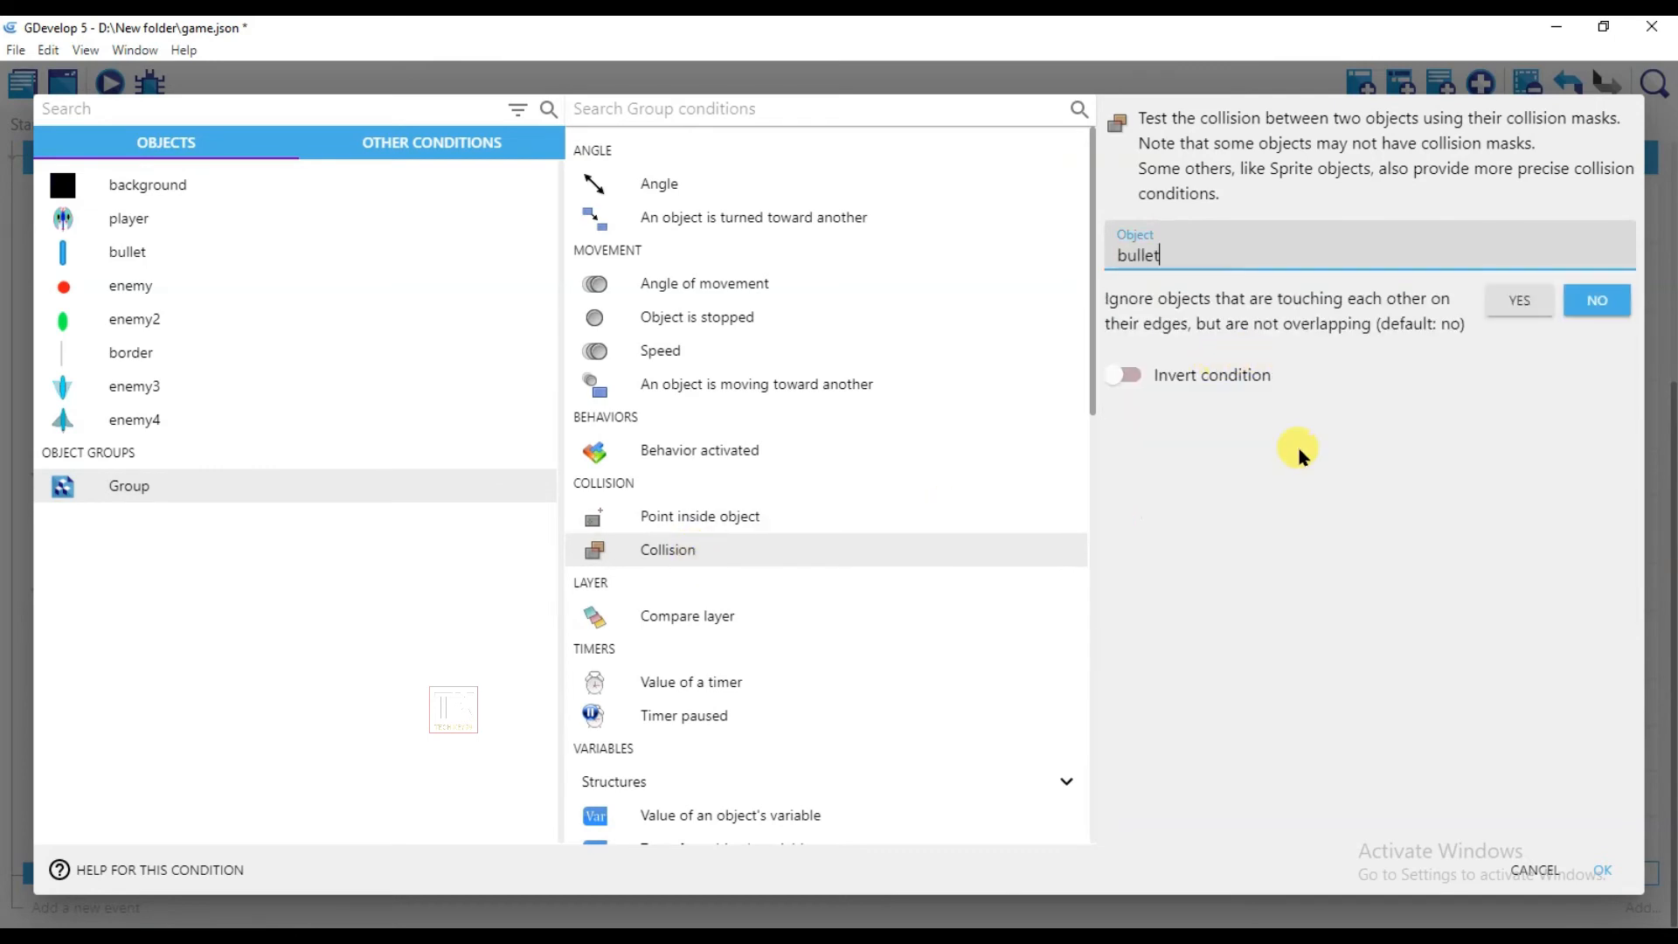
pyautogui.click(1611, 874)
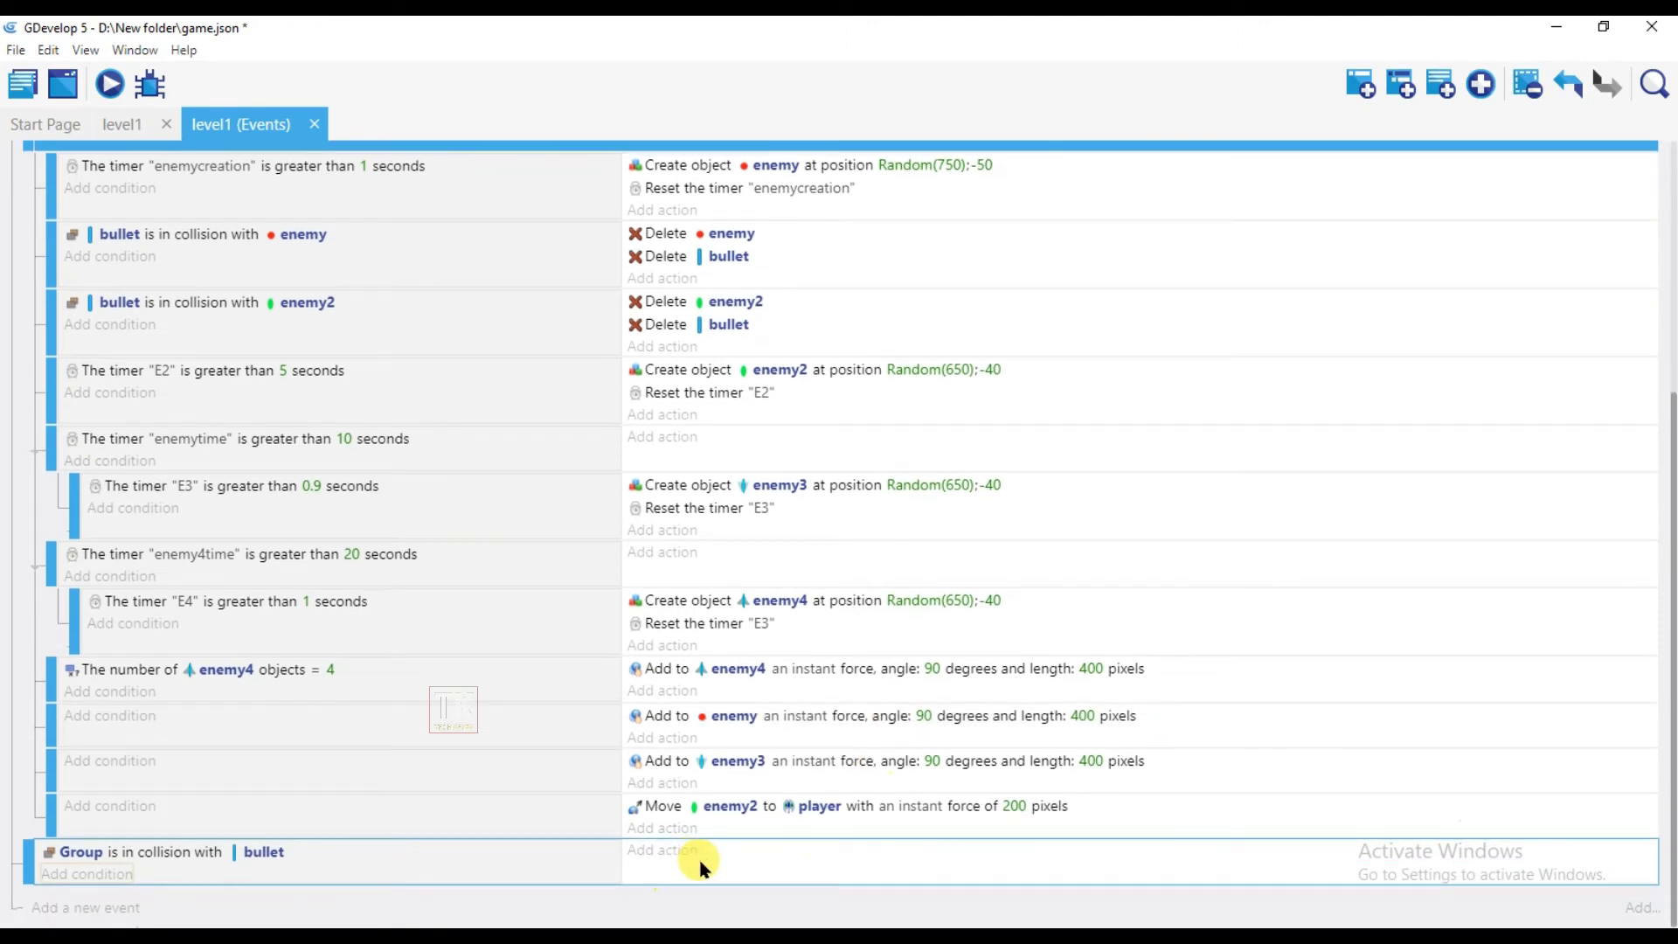
# Step: Add actions to the Group and bullet collision event that delete Group and delete bullet
pyautogui.click(664, 849)
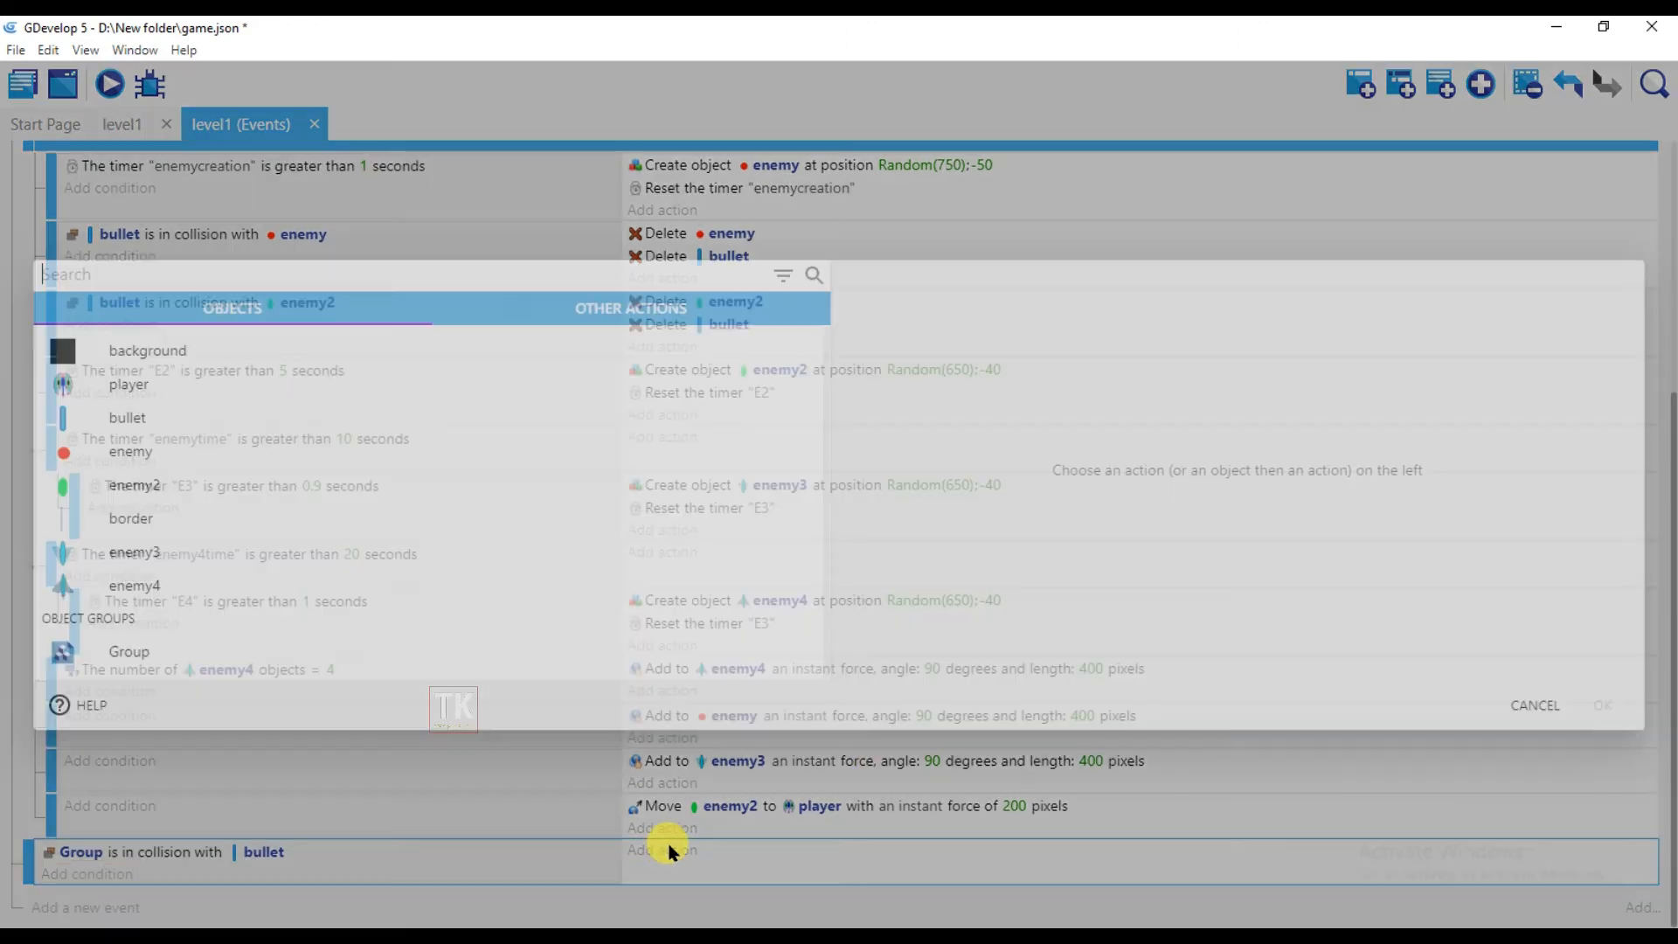
pyautogui.click(208, 640)
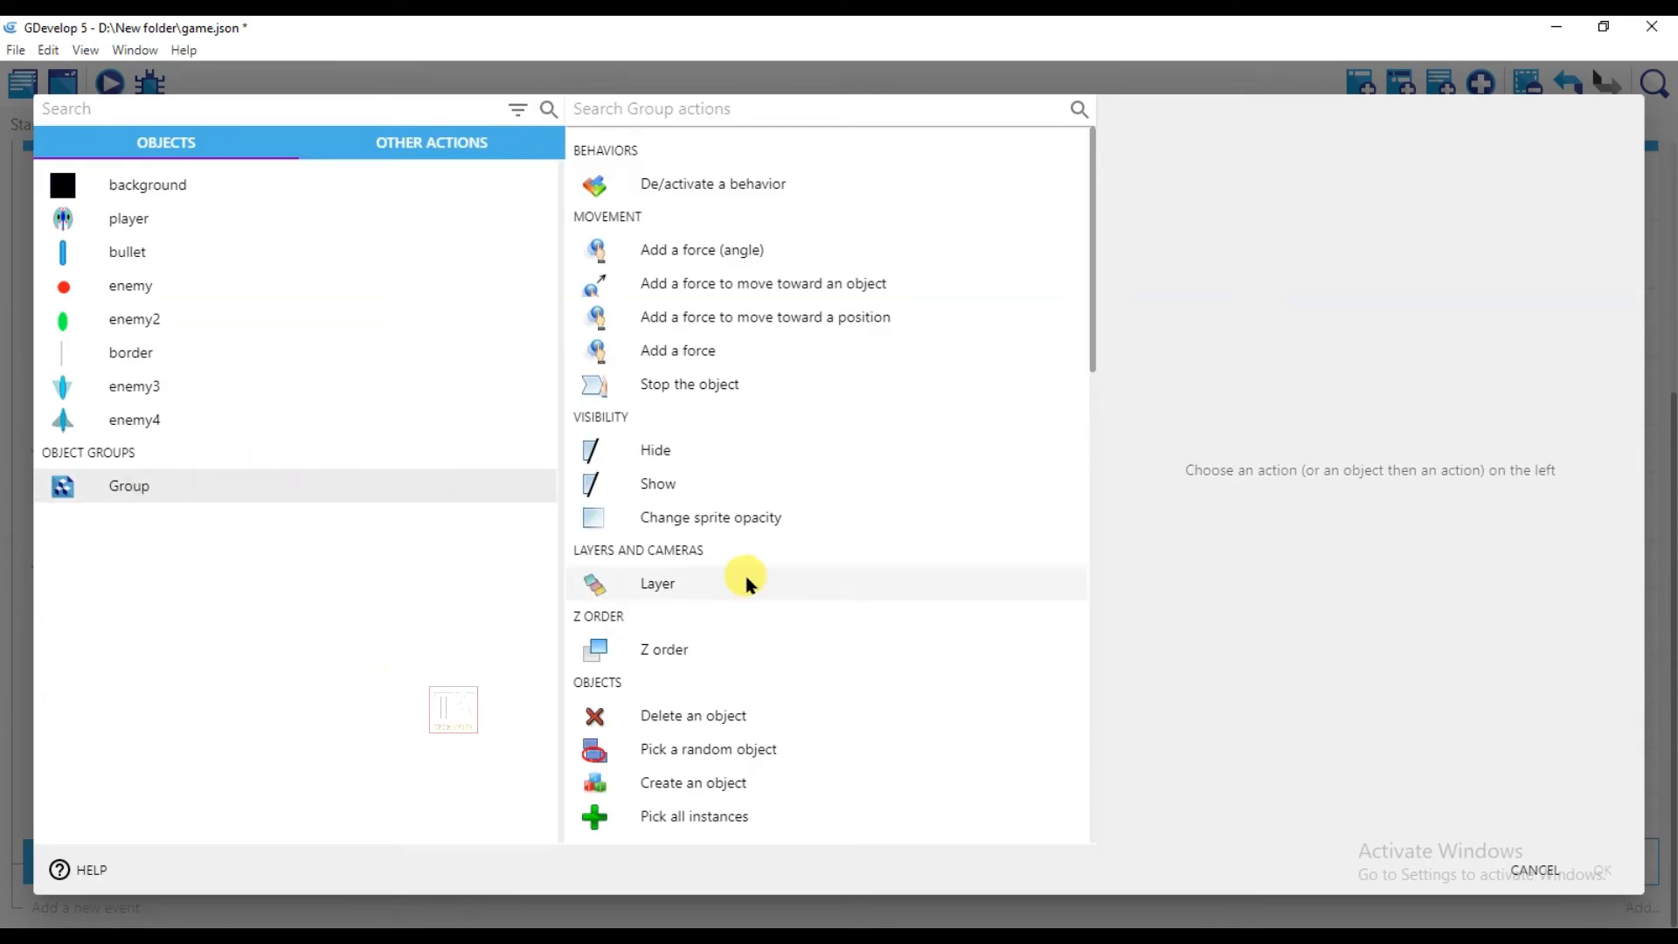
pyautogui.scroll(-3, 772, 565)
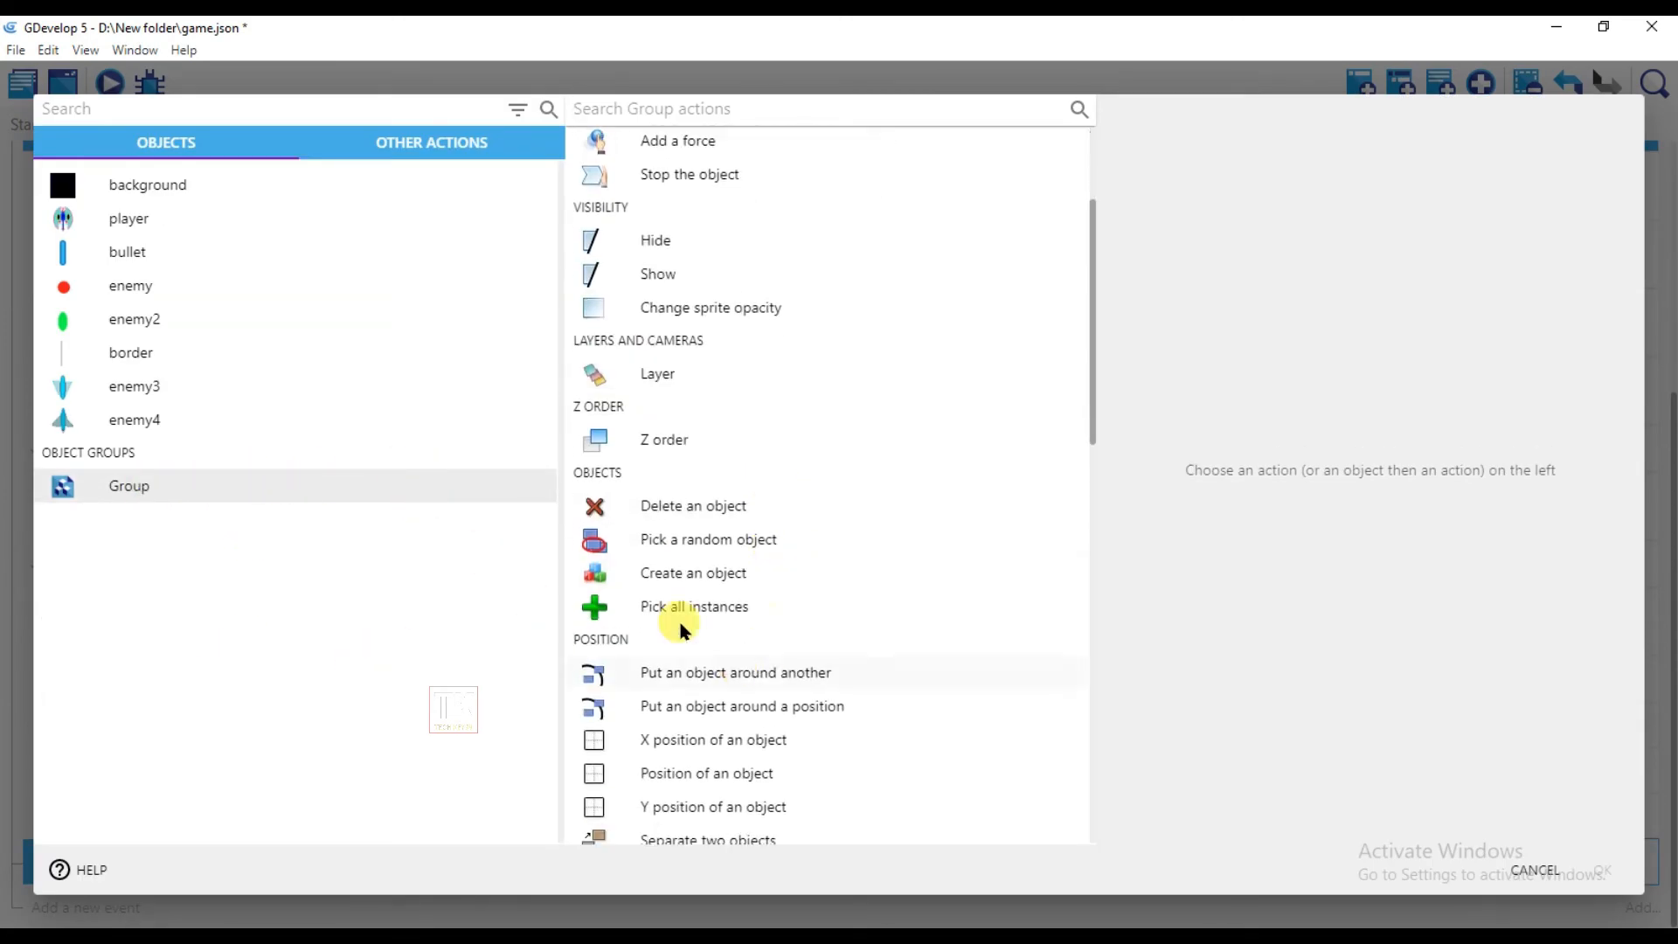
pyautogui.click(683, 509)
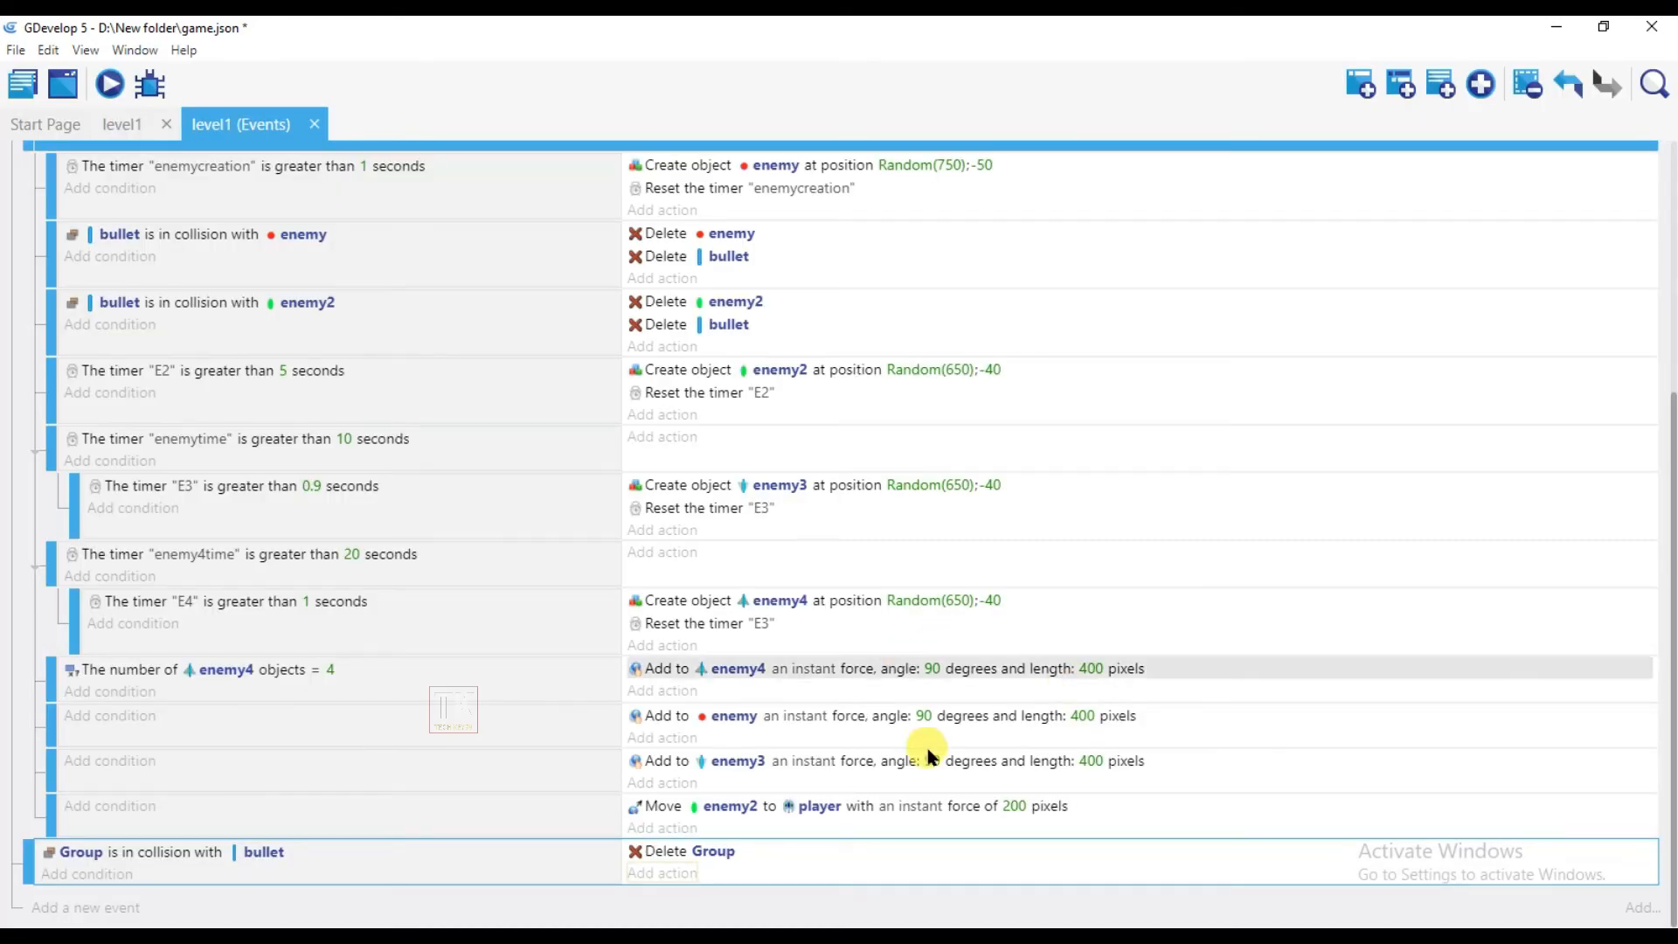
pyautogui.click(679, 873)
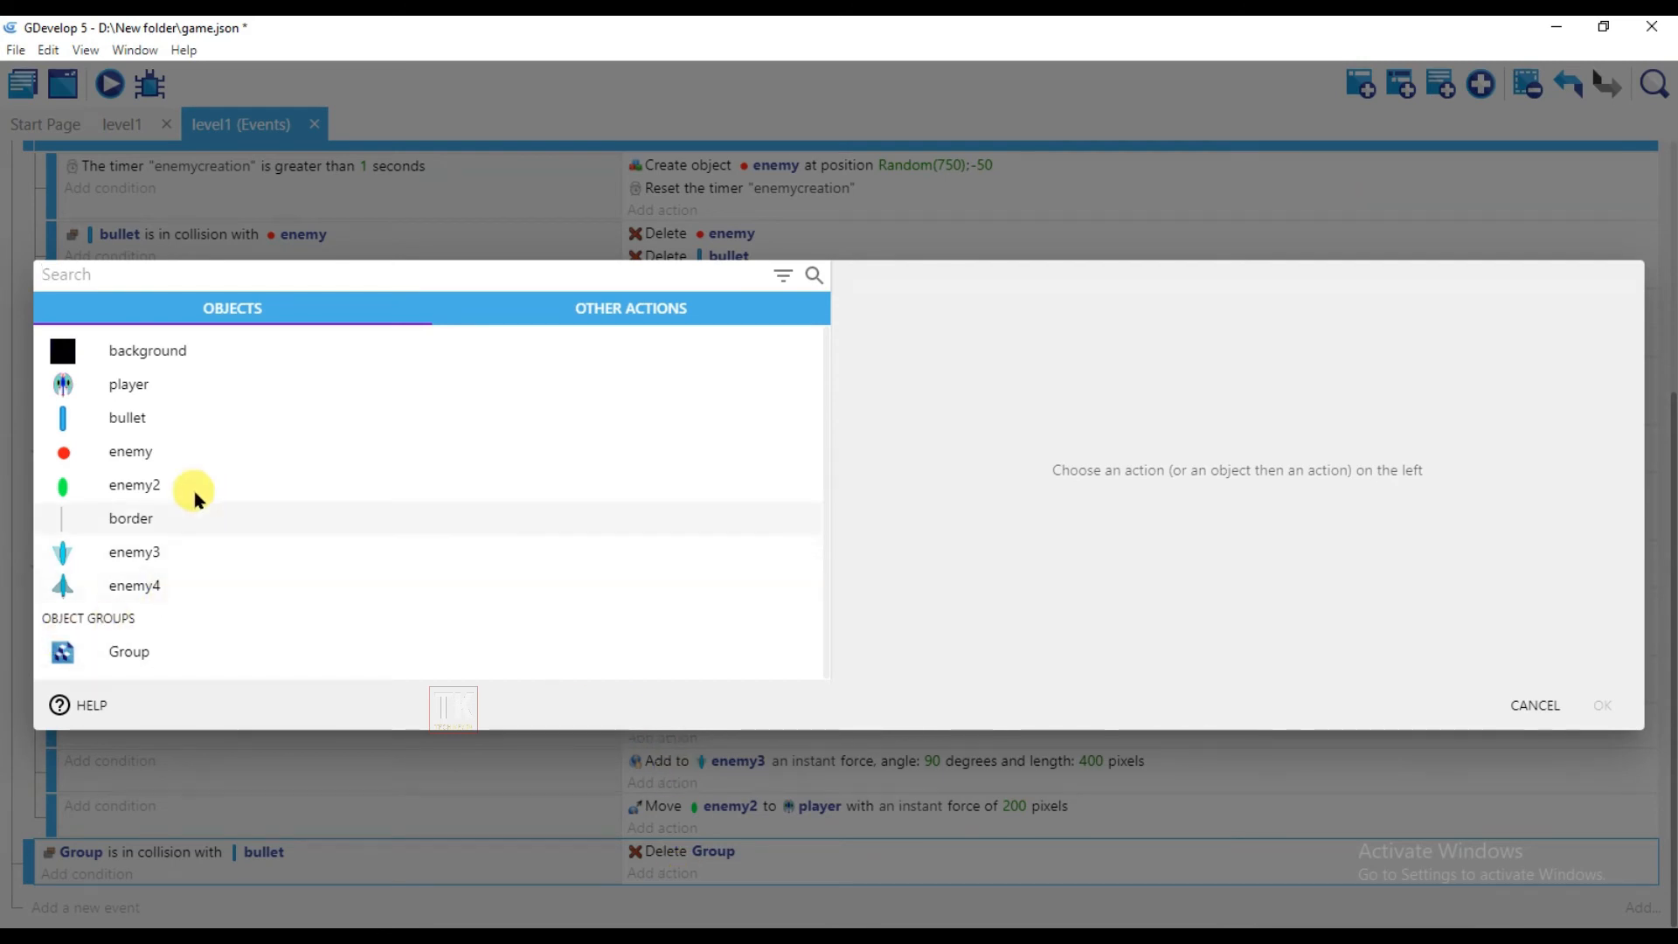
pyautogui.click(176, 420)
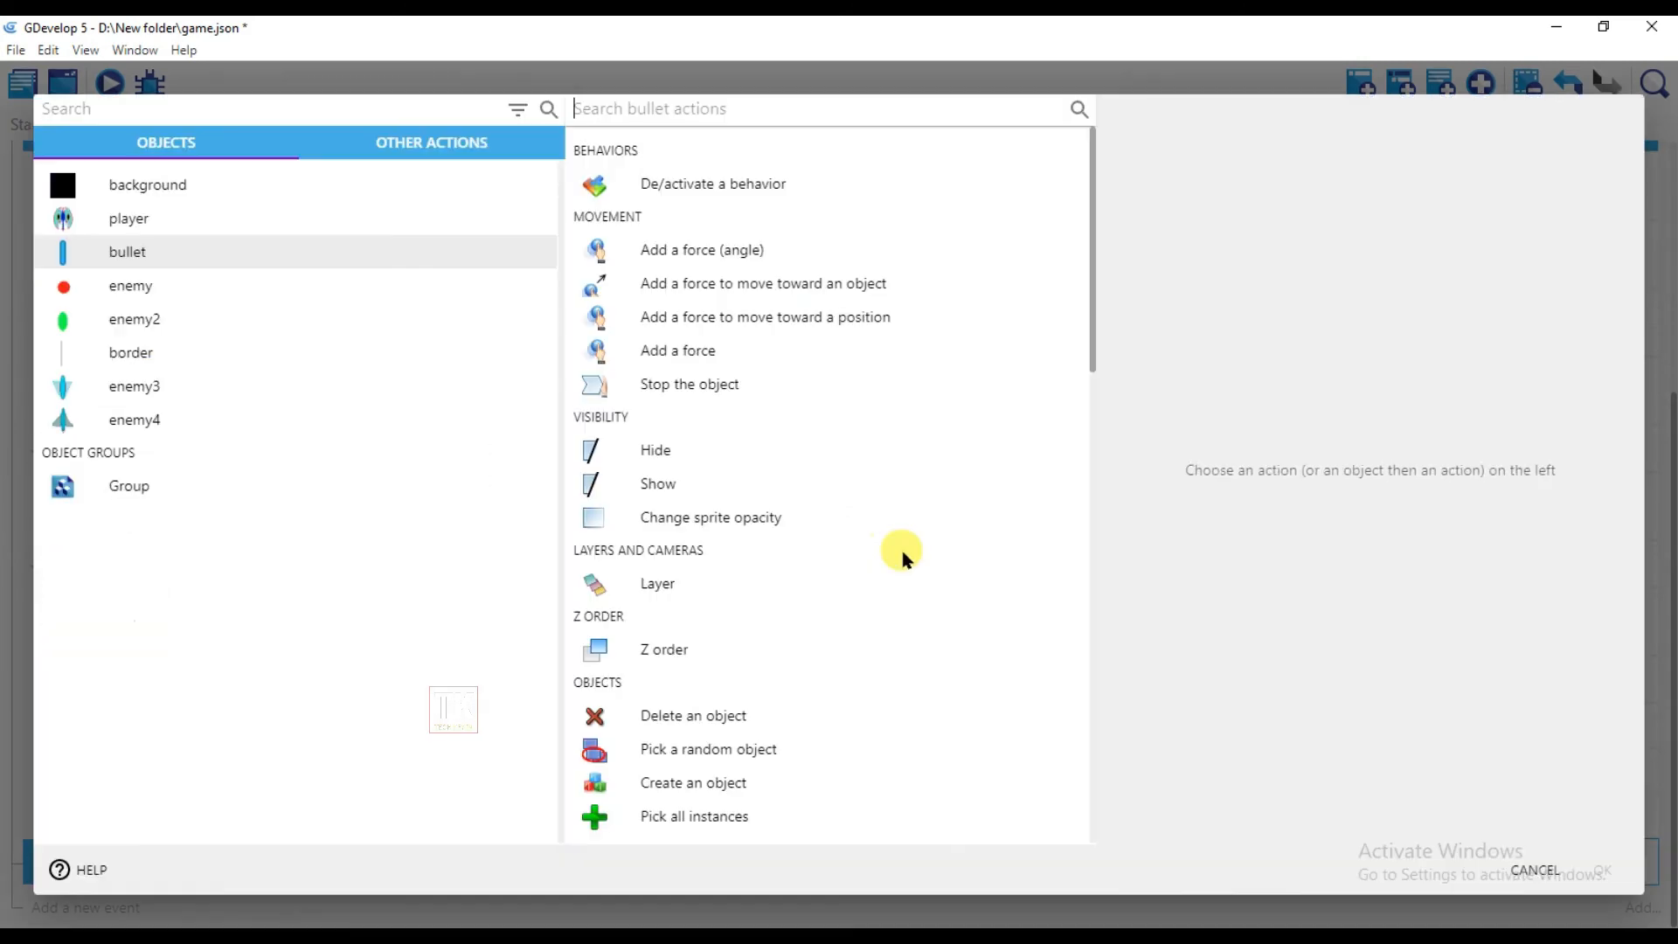
pyautogui.click(702, 719)
pyautogui.click(1606, 869)
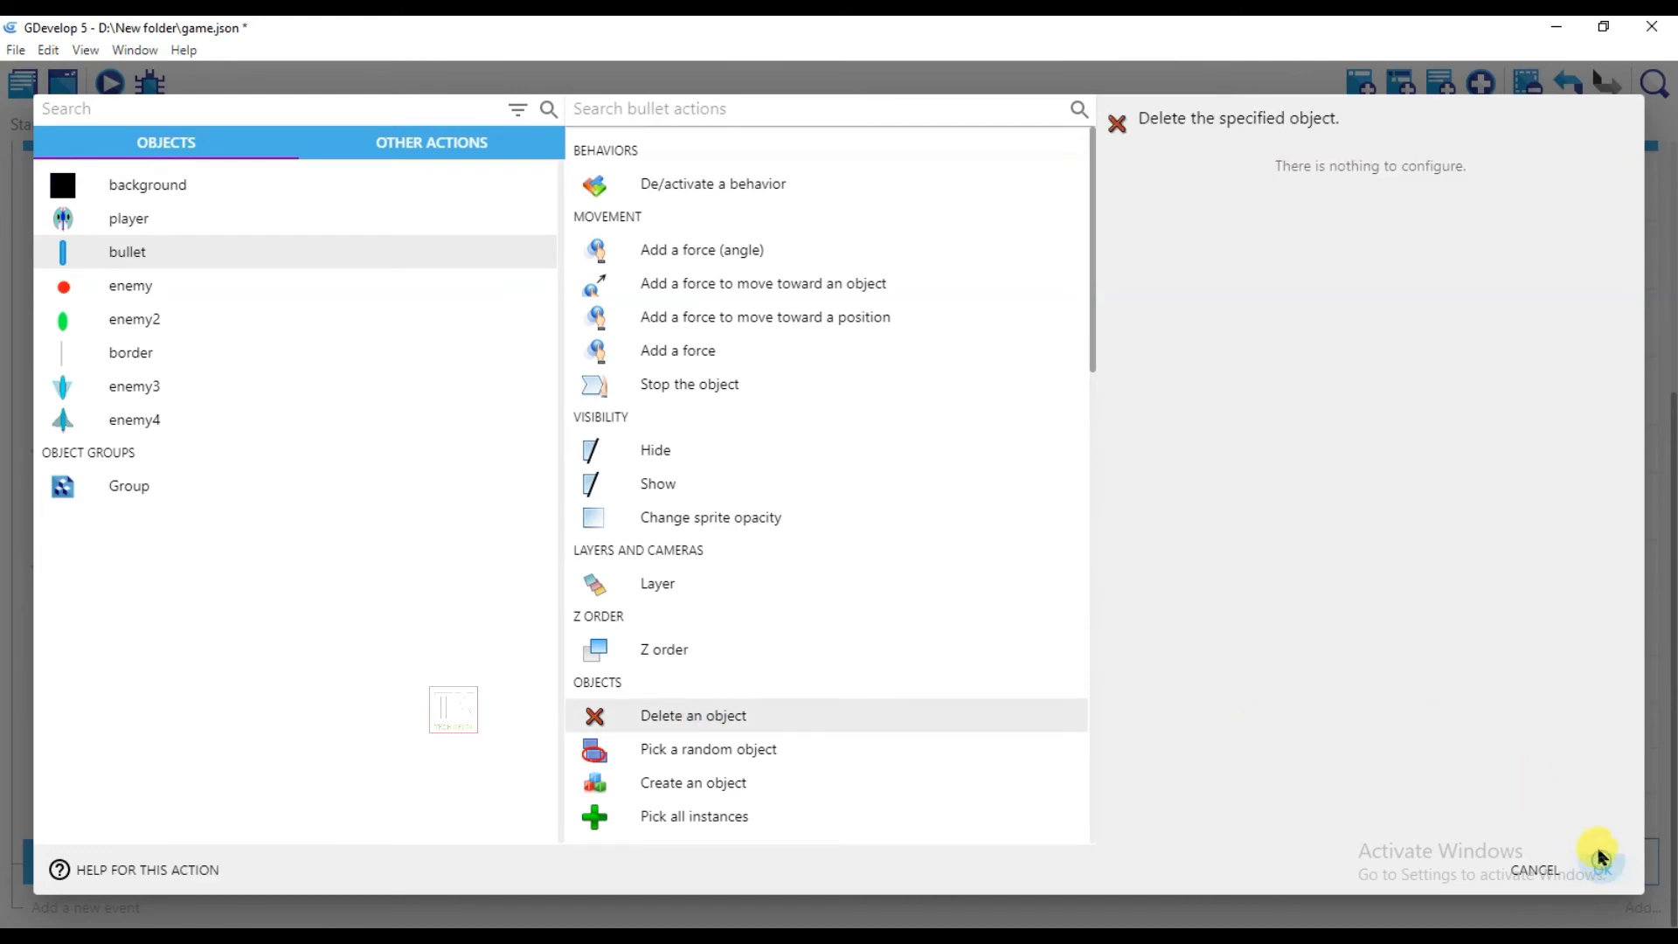
# Step: Add another event below with the condition that Group is in collision with player
pyautogui.scroll(-1, 595, 649)
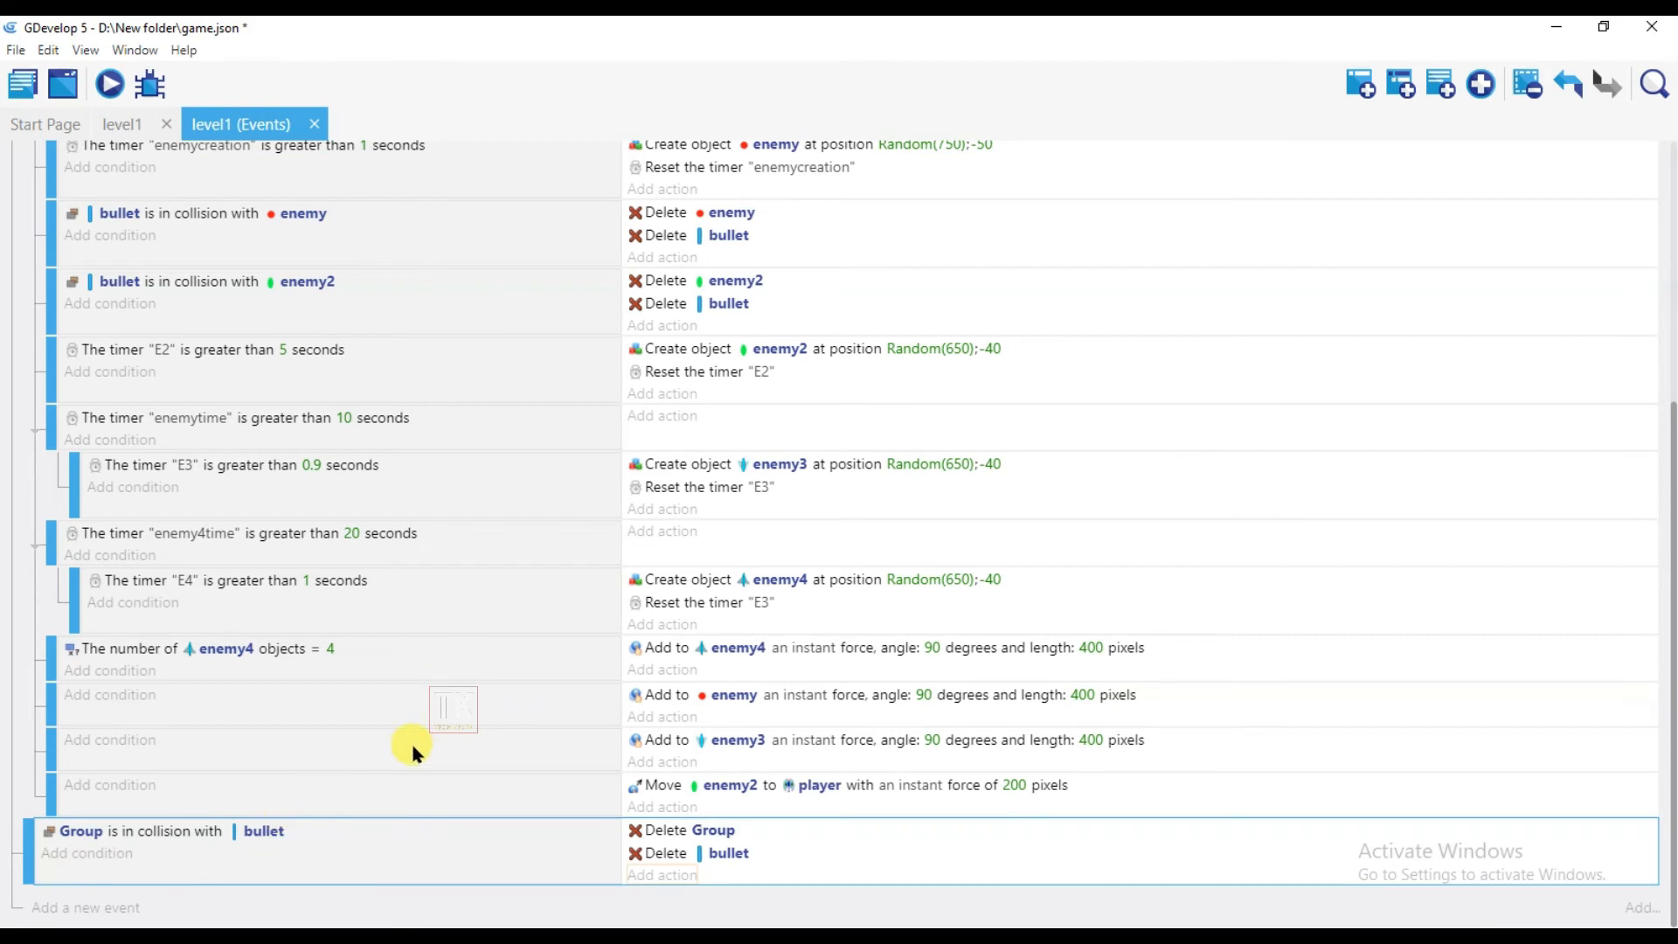
pyautogui.click(123, 913)
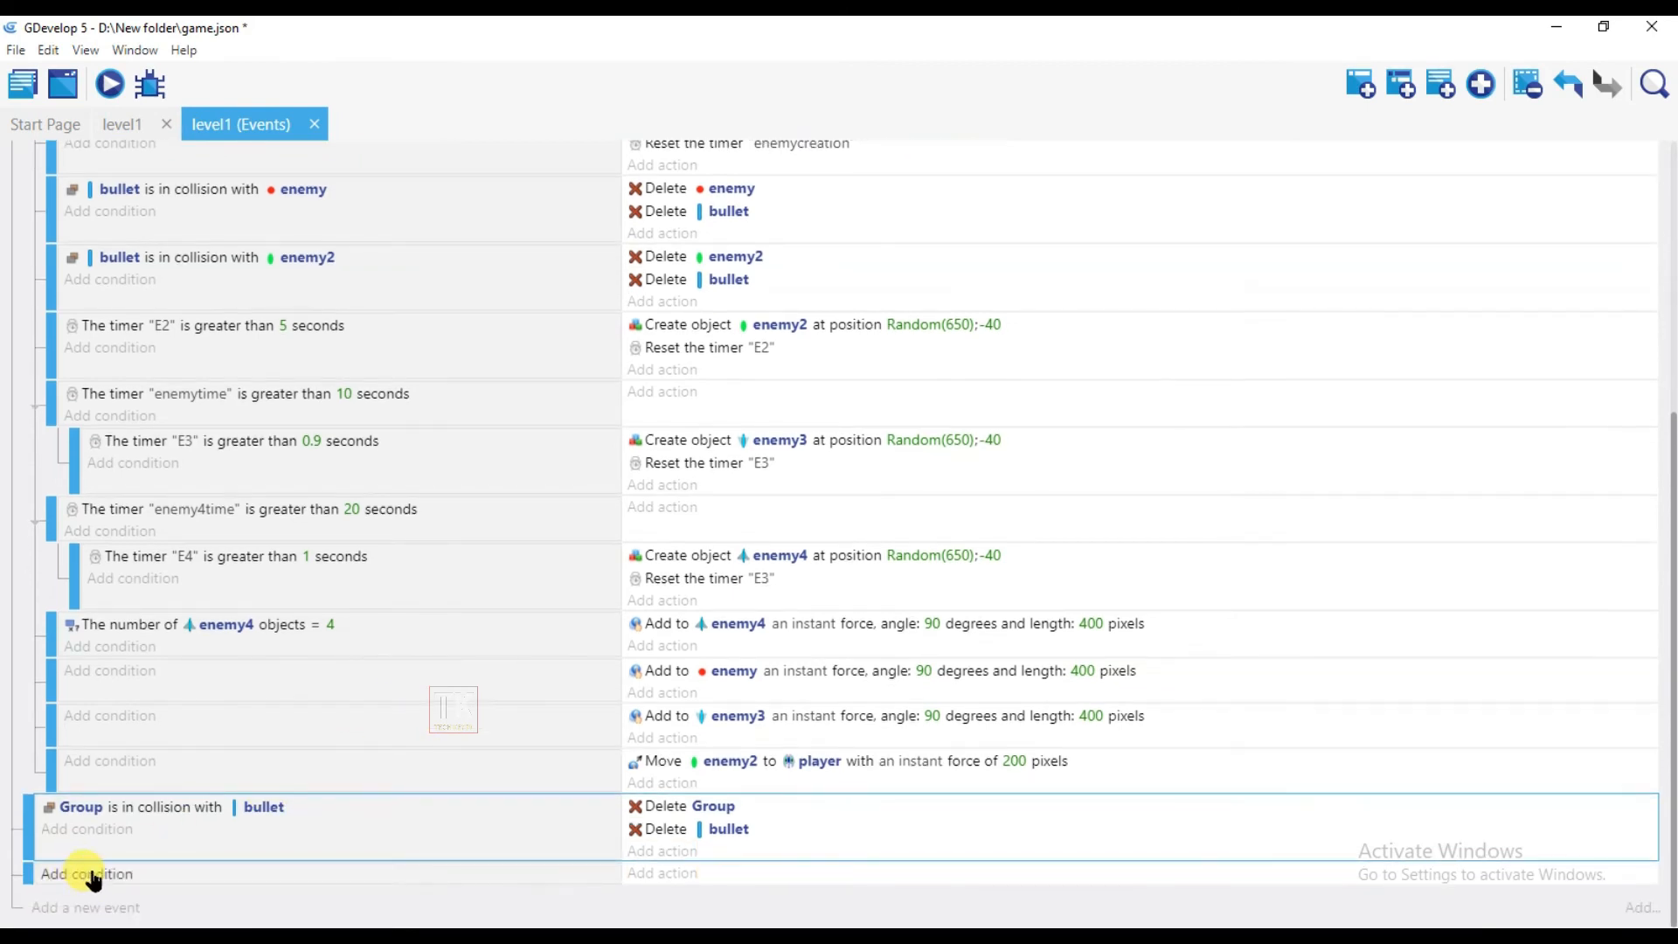
pyautogui.click(95, 874)
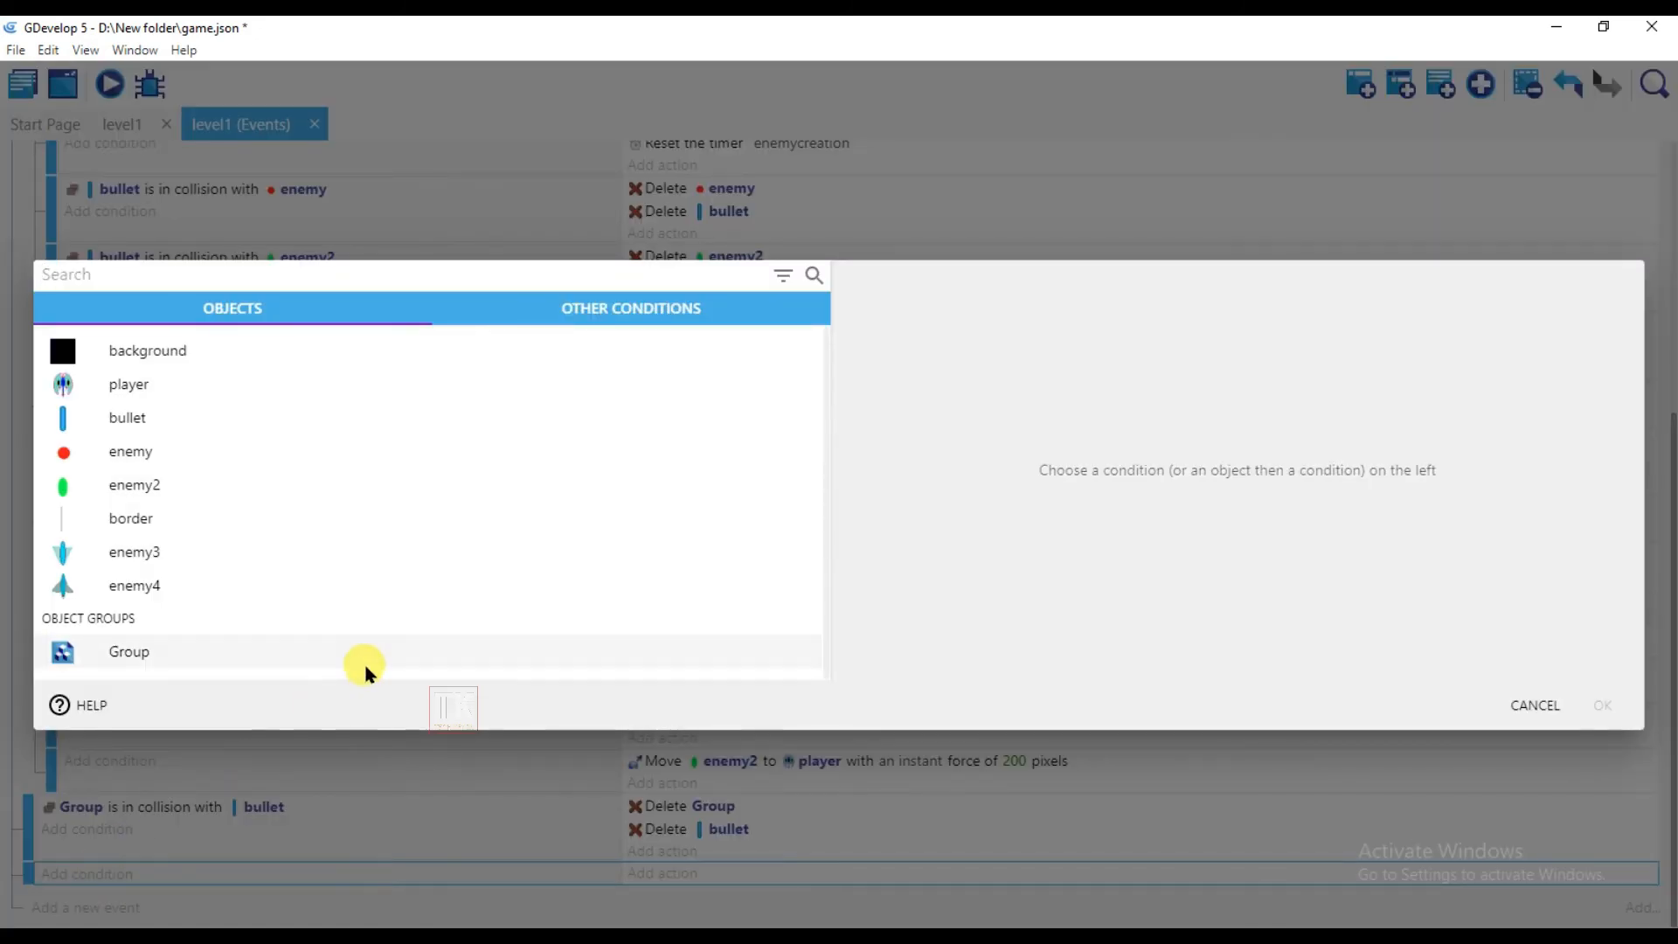
pyautogui.click(144, 651)
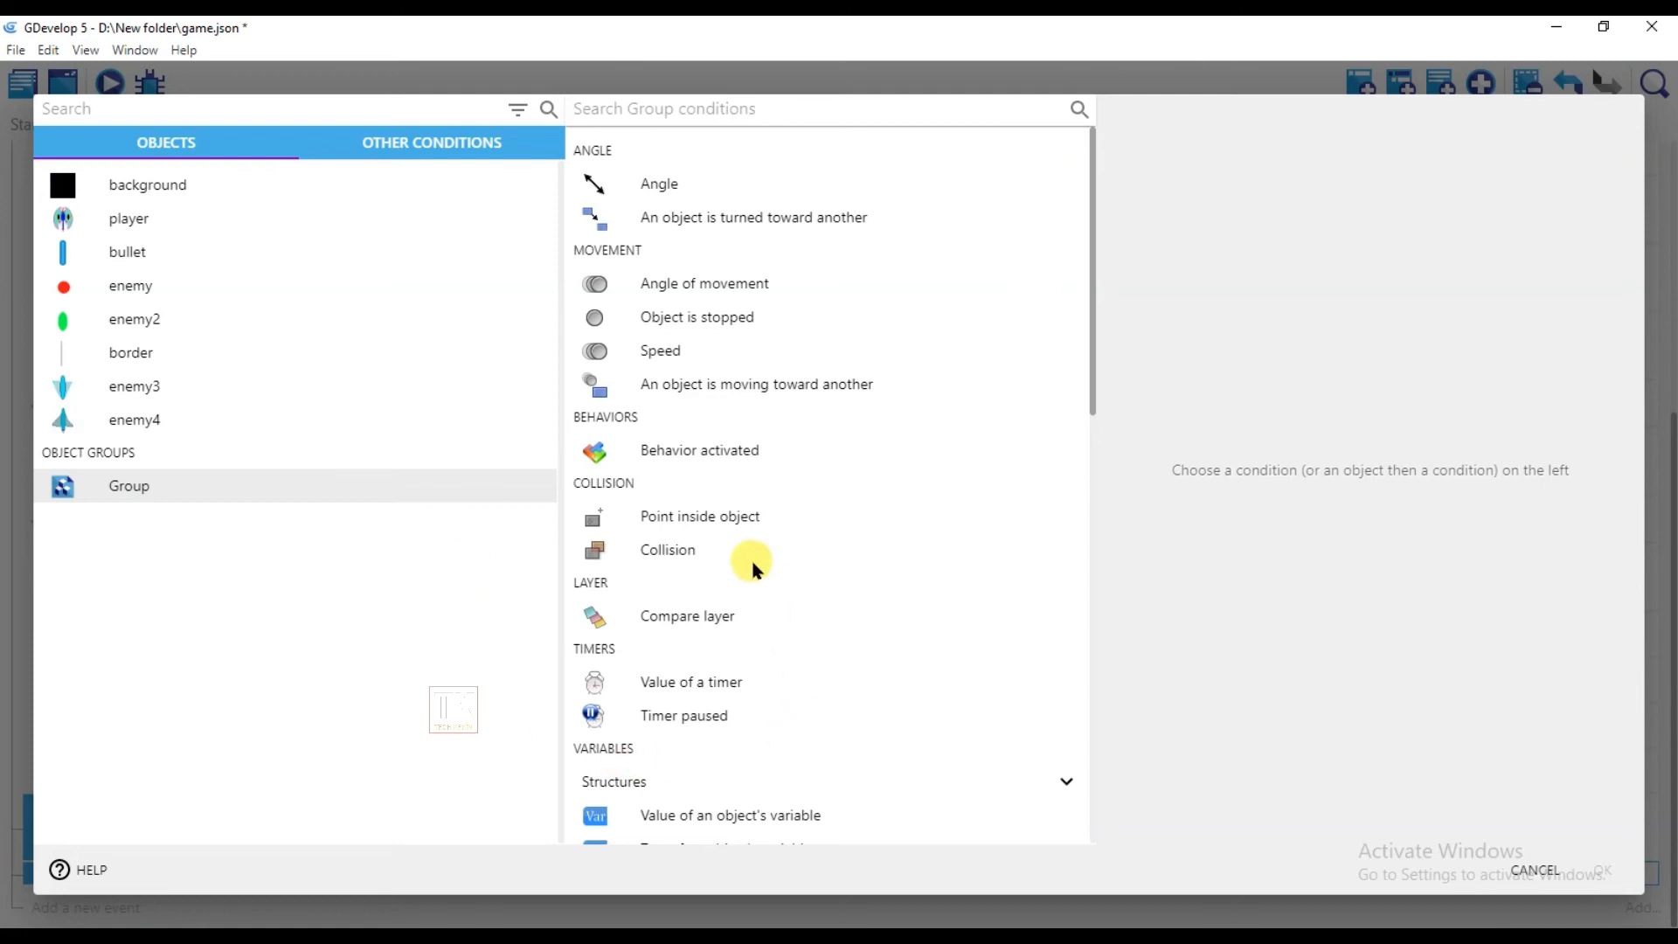
pyautogui.click(722, 549)
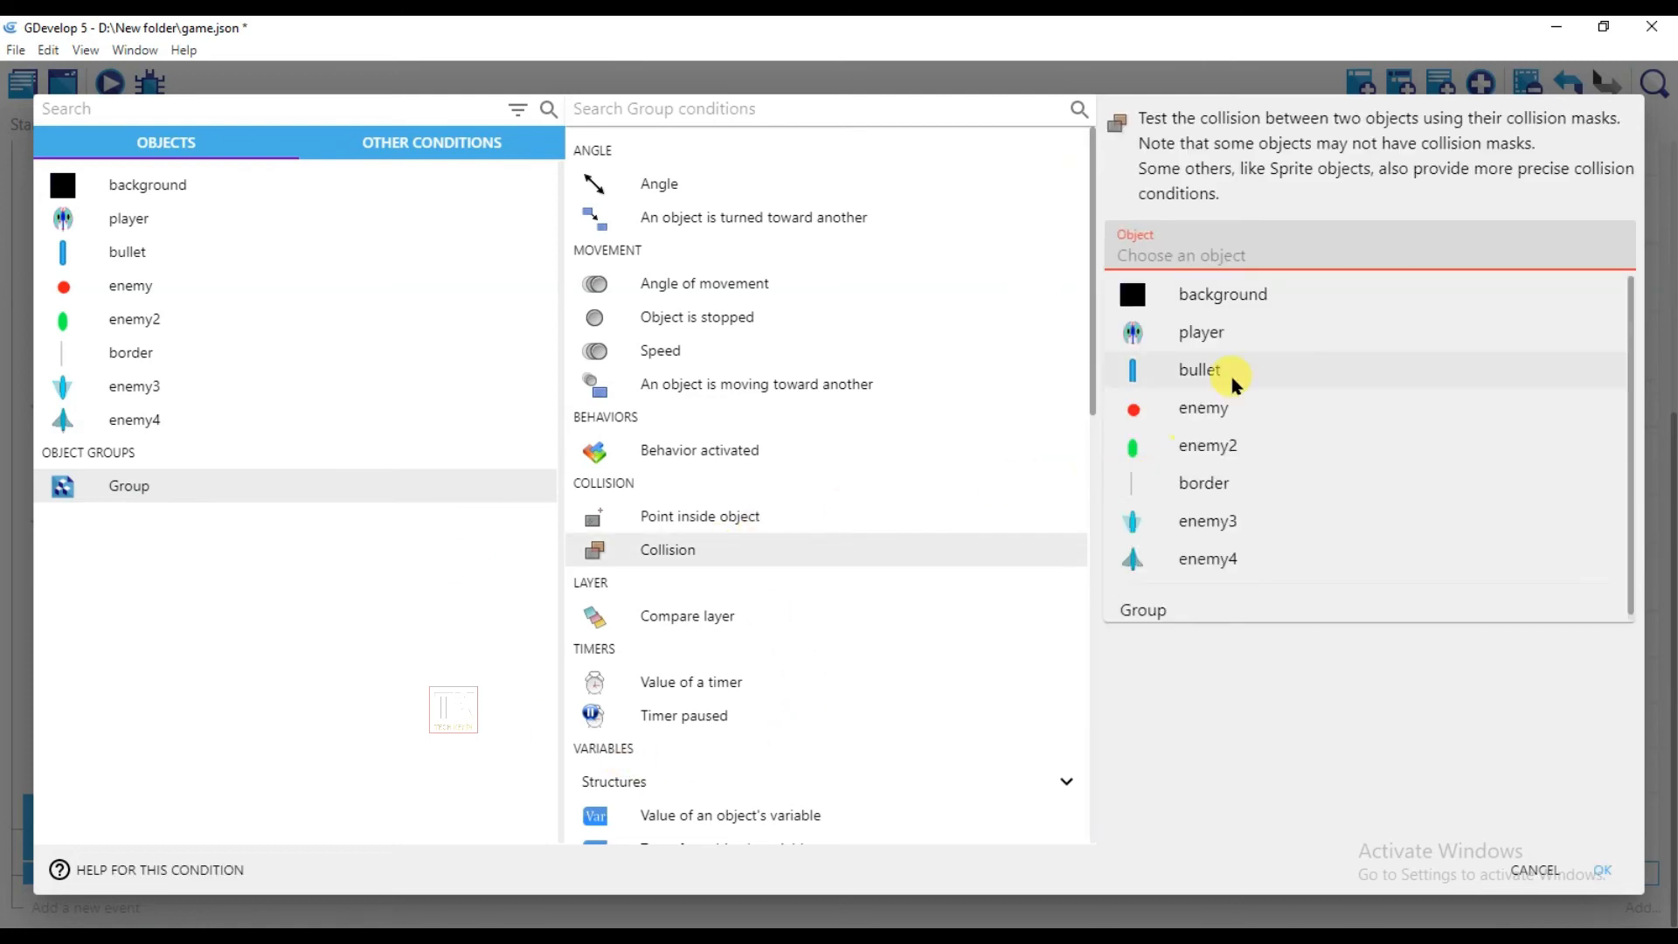
pyautogui.click(1196, 332)
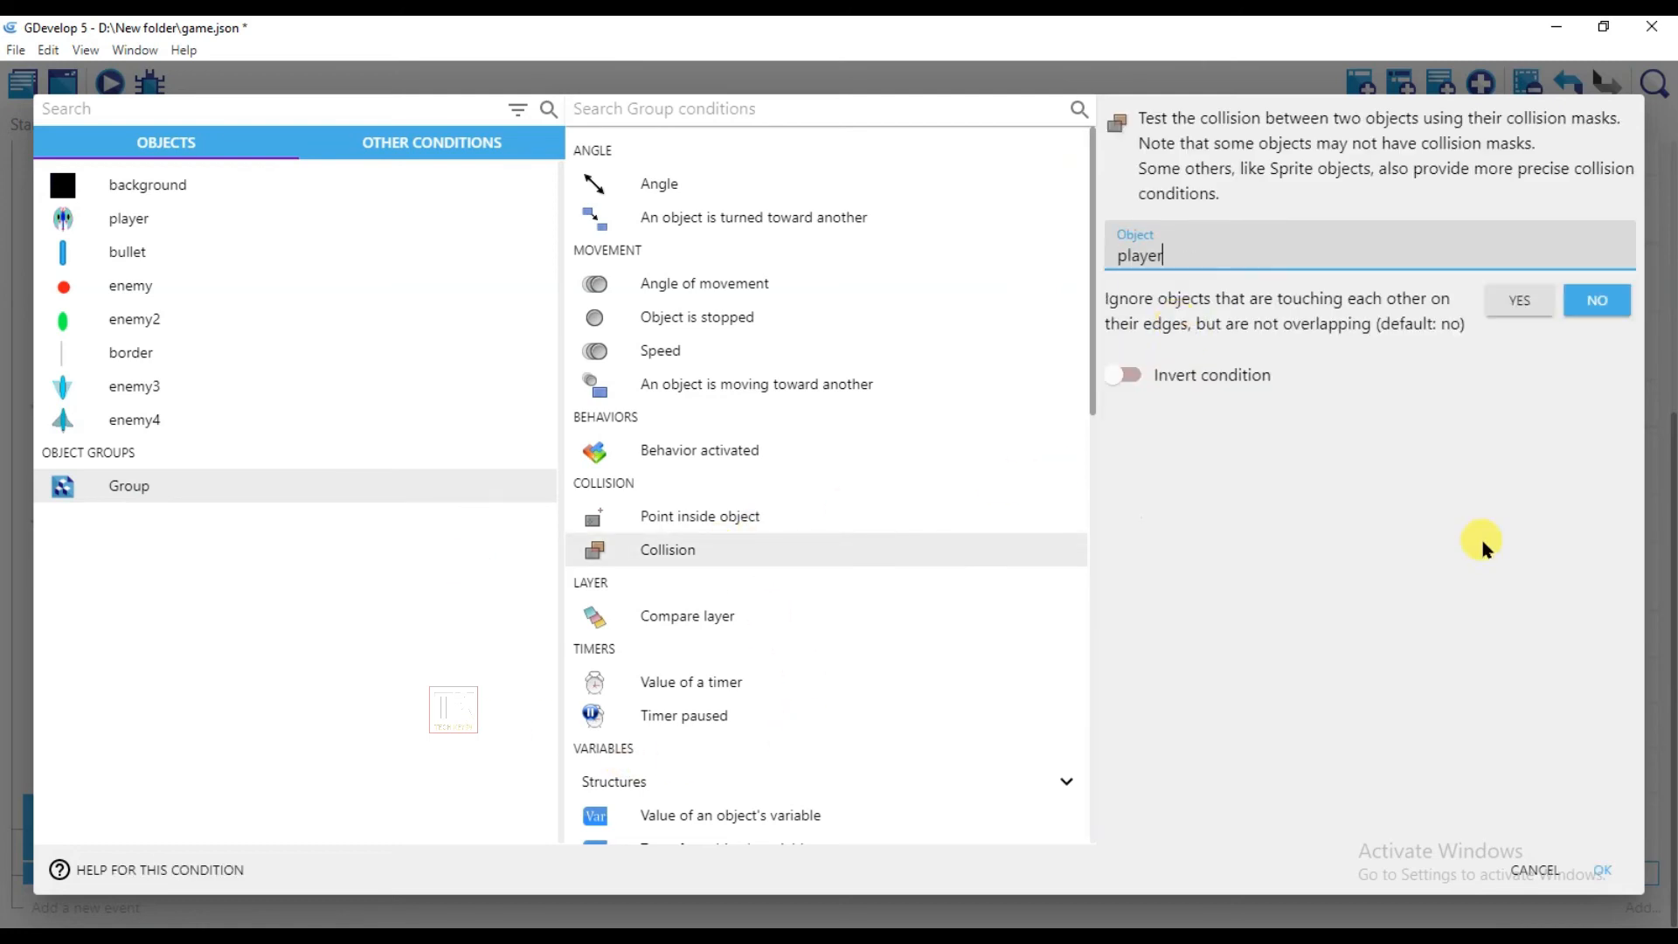
pyautogui.click(1603, 870)
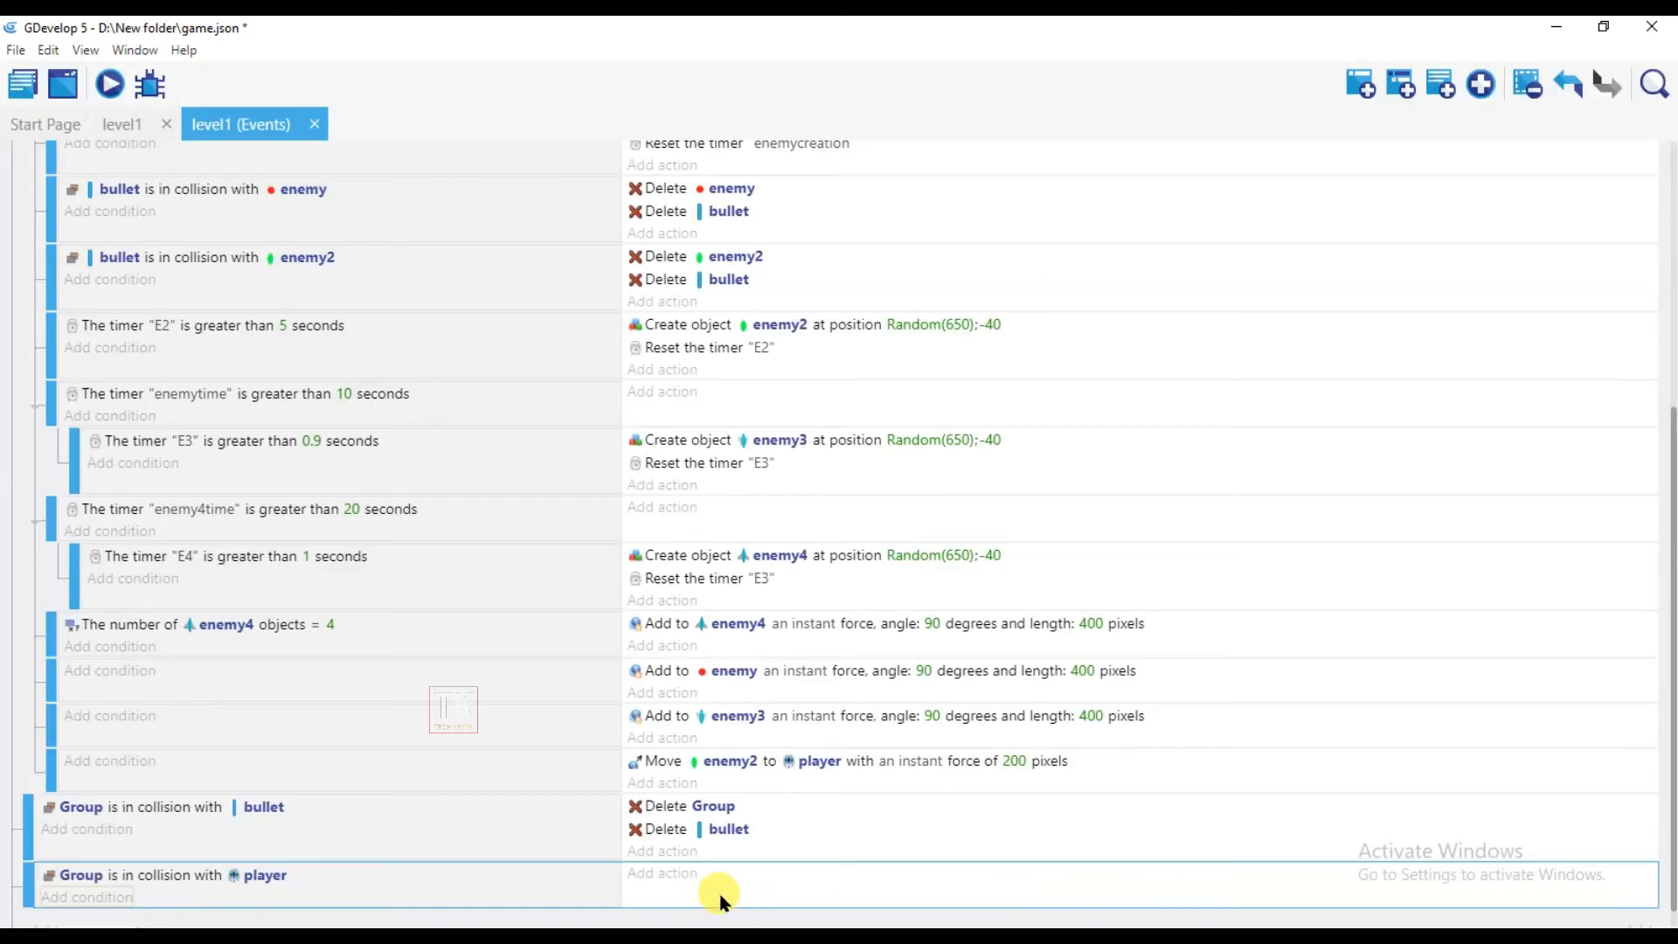
# Step: Add a Flash (blink) action to the Group and player collision event, making player blink for 2 seconds
pyautogui.click(669, 874)
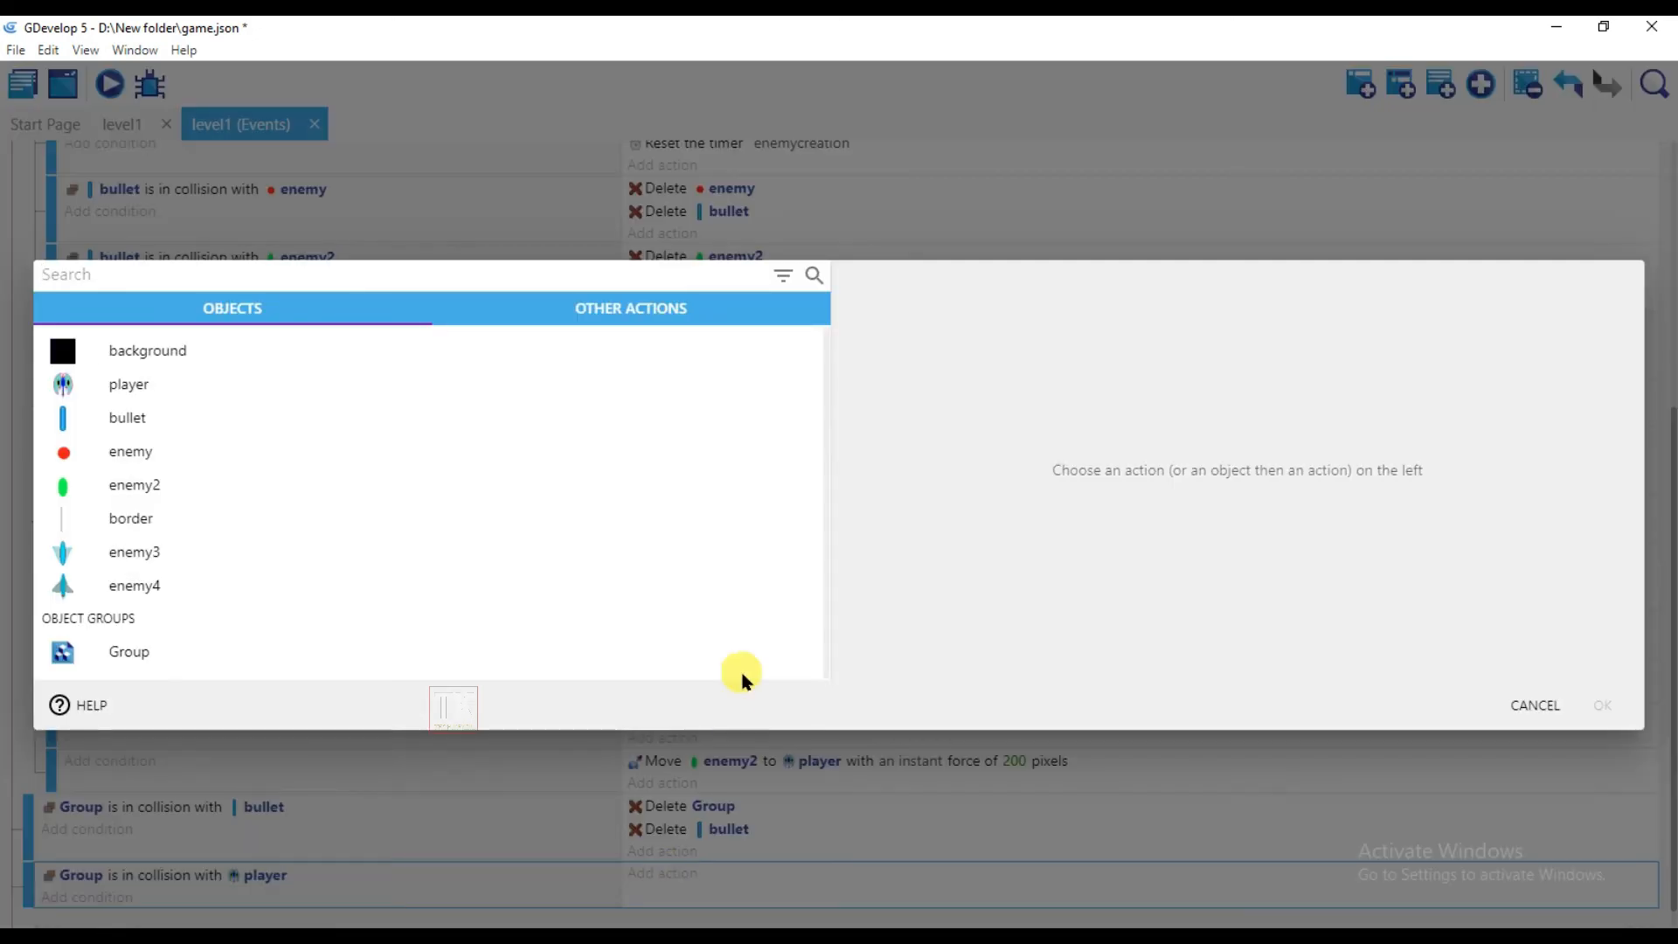
pyautogui.click(155, 386)
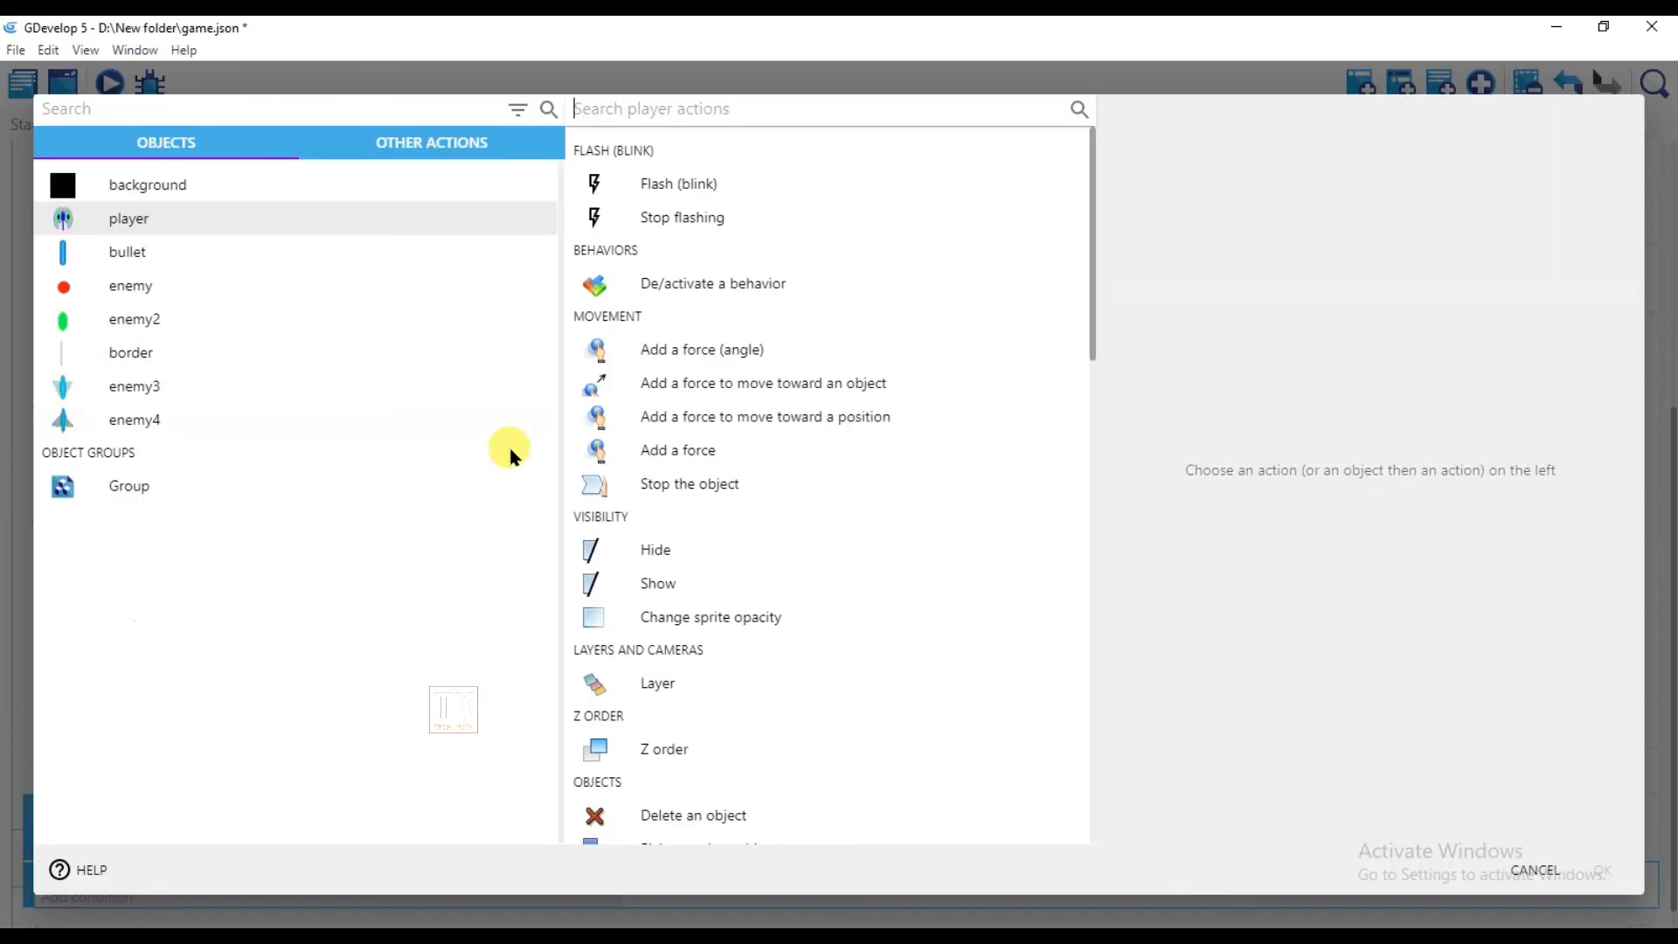
pyautogui.click(686, 185)
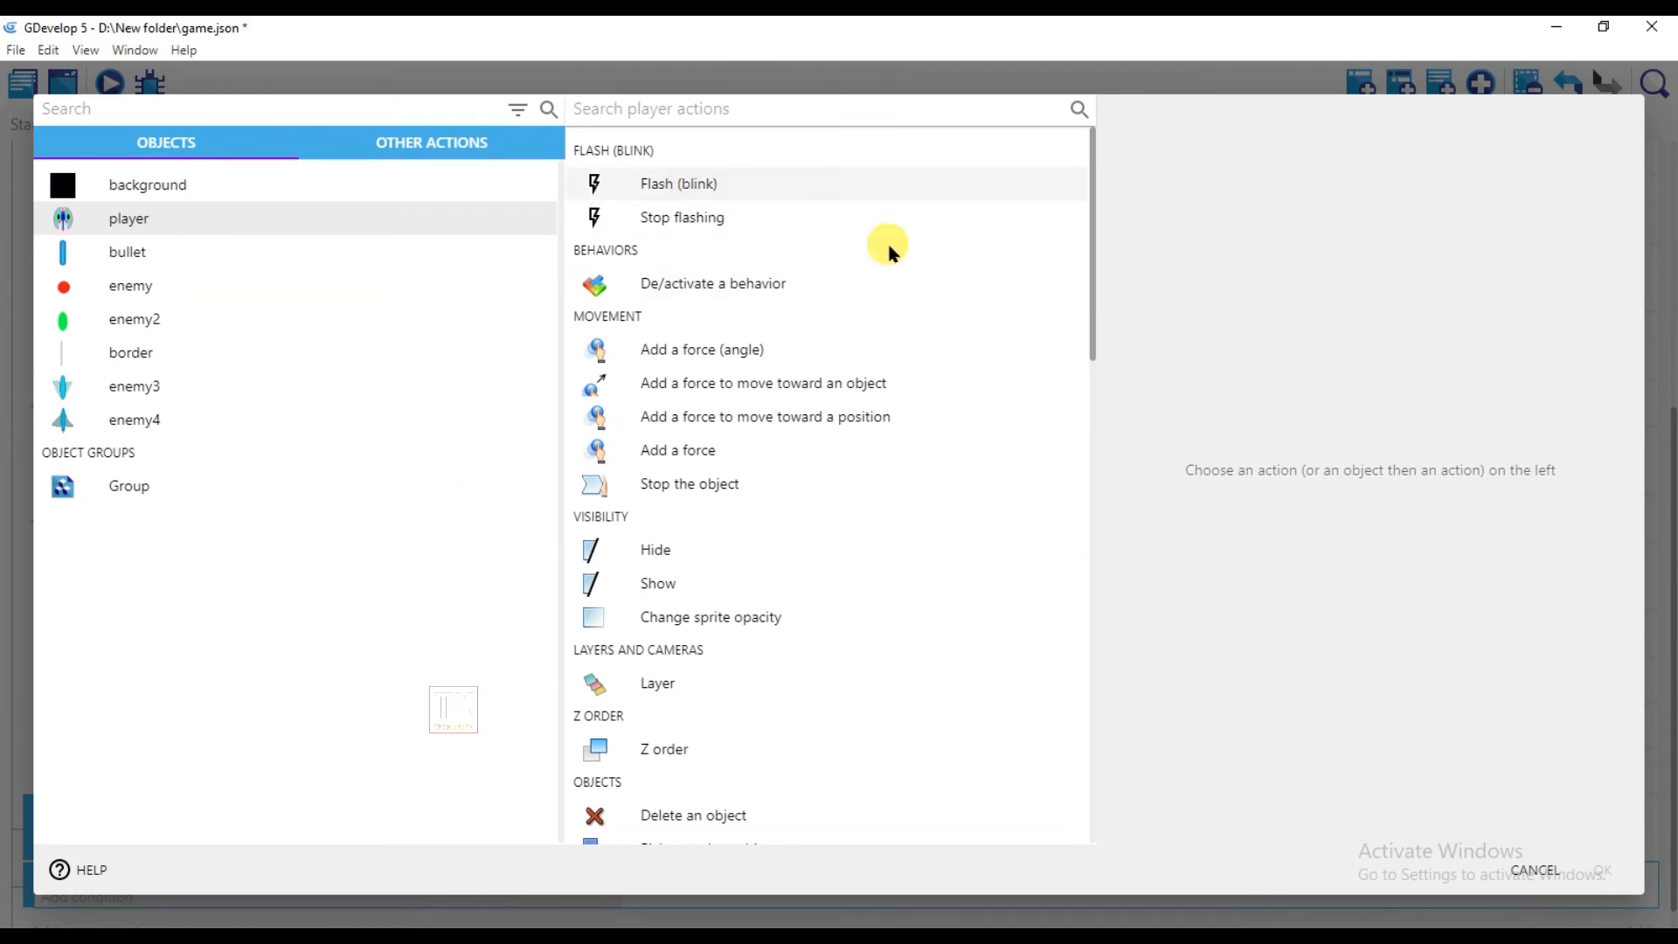
pyautogui.click(1224, 238)
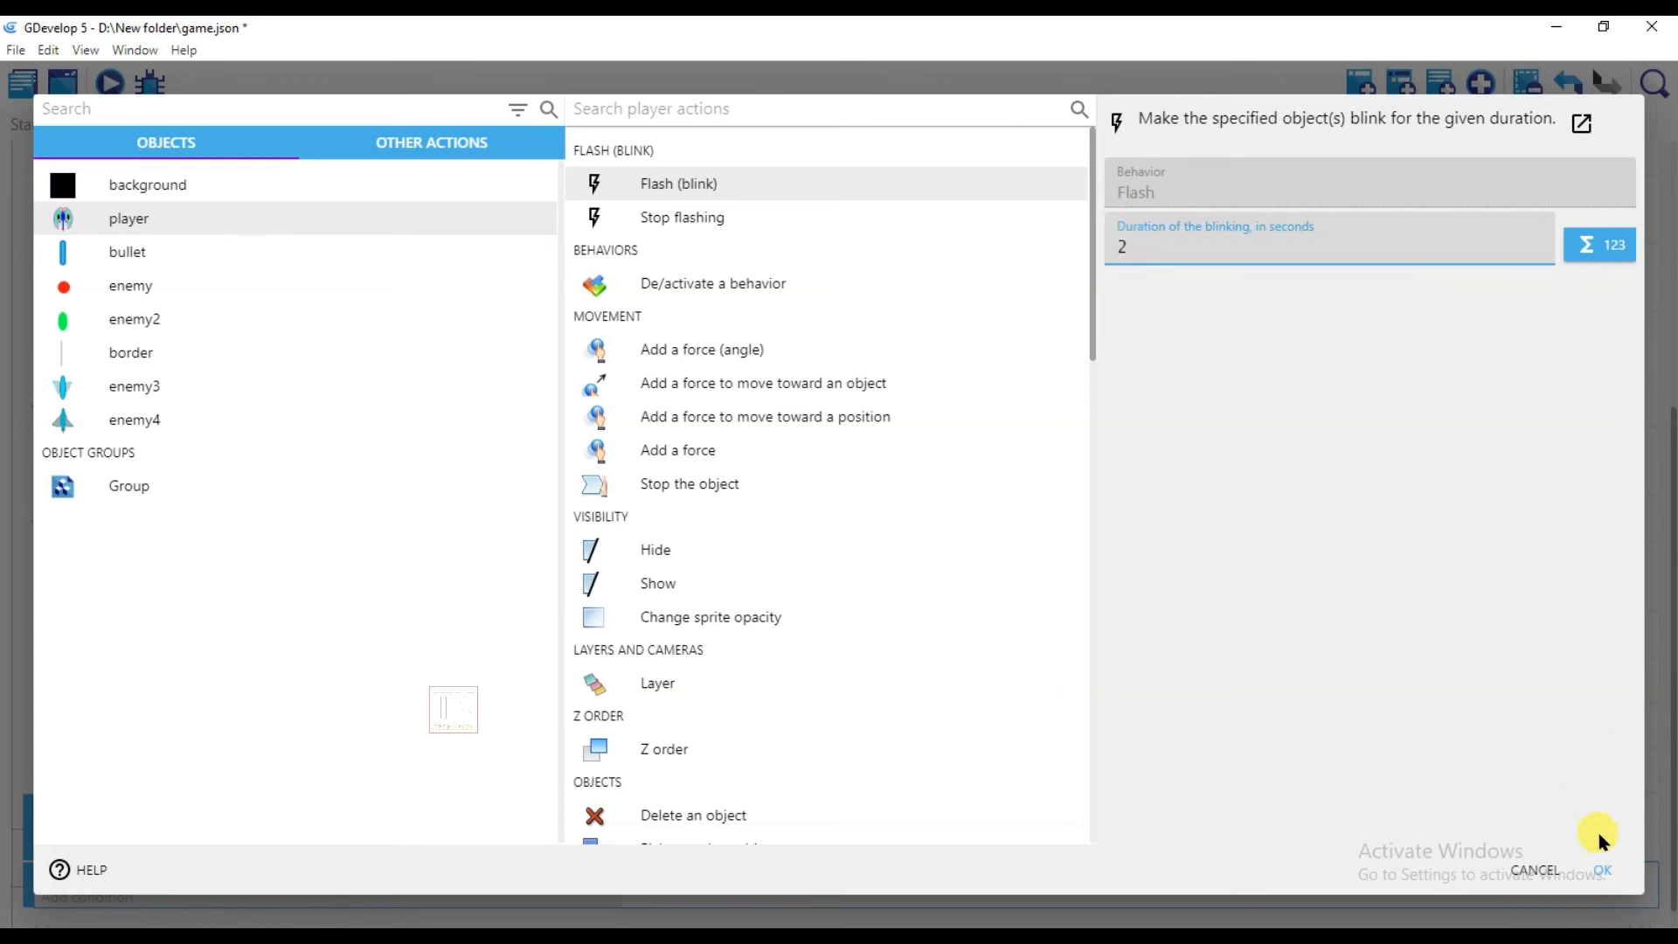
pyautogui.click(1606, 877)
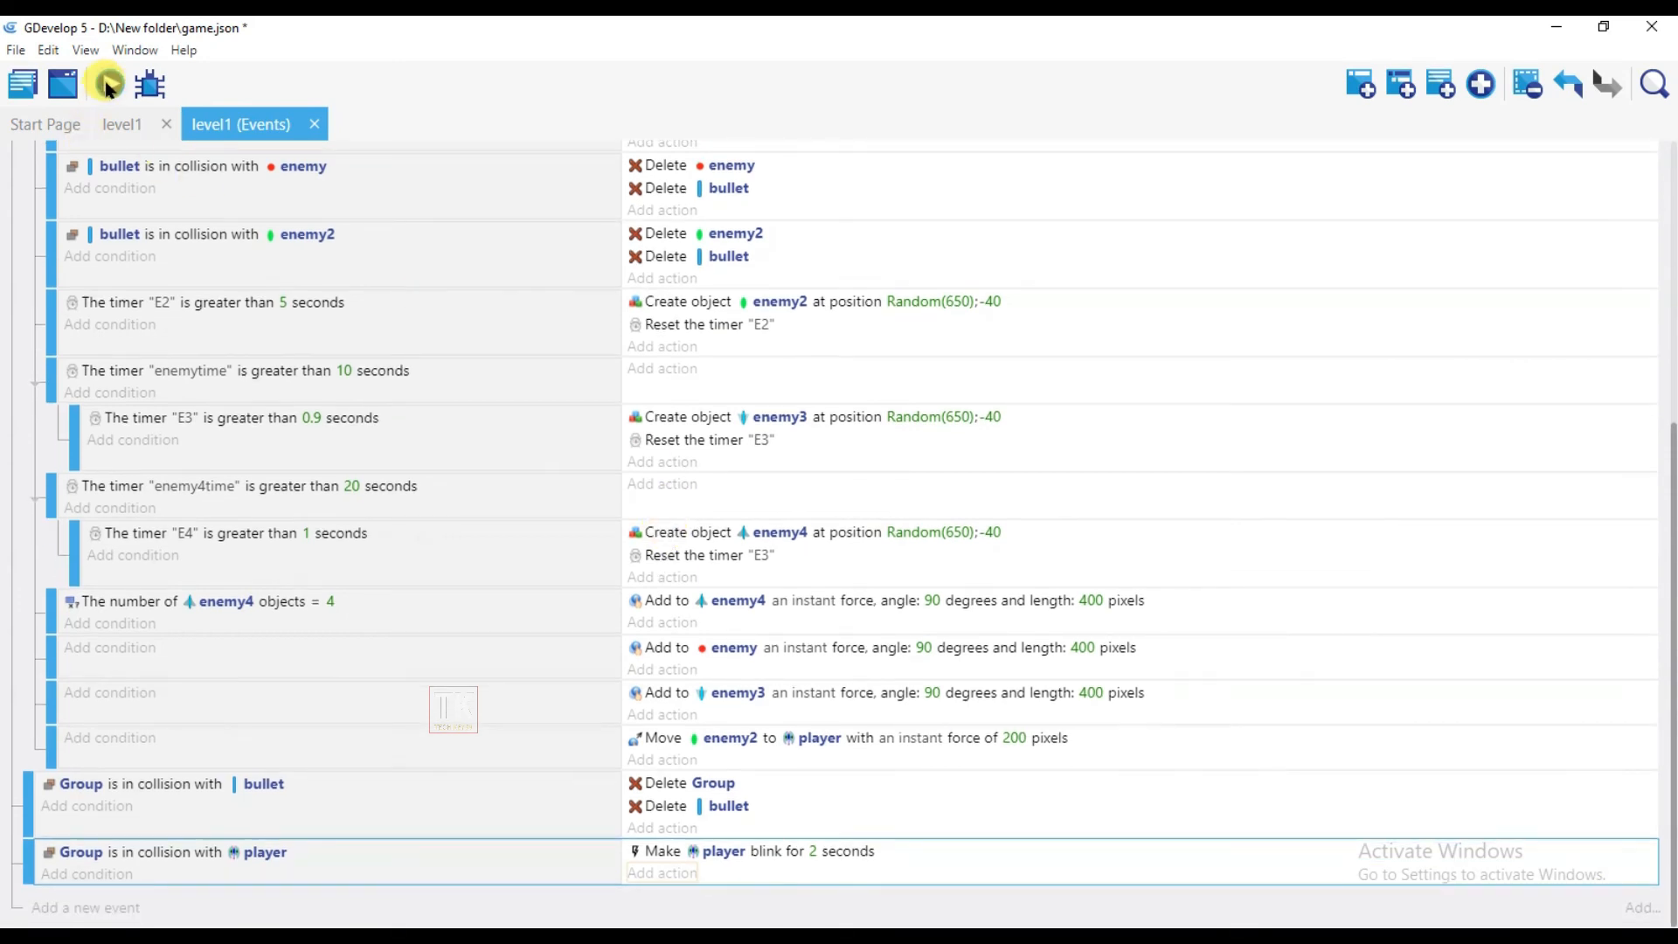
# Step: Launch a preview of the space shooter and reposition its window to test the new collision events
pyautogui.click(108, 87)
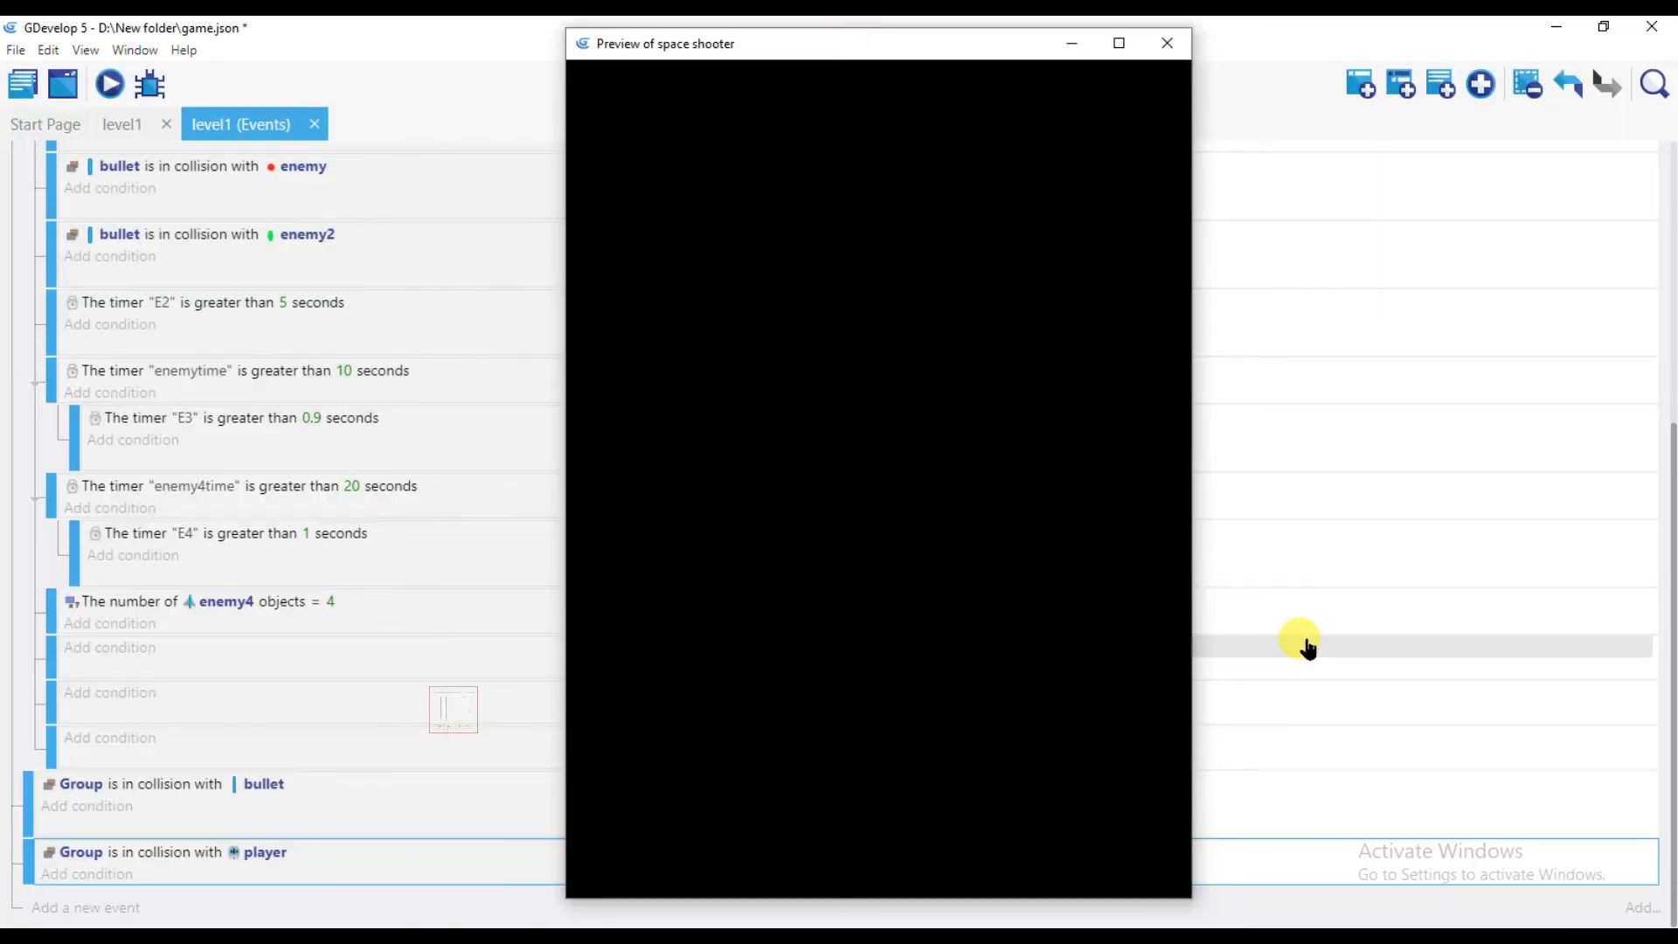
pyautogui.moveTo(854, 45); pyautogui.dragTo(973, 36)
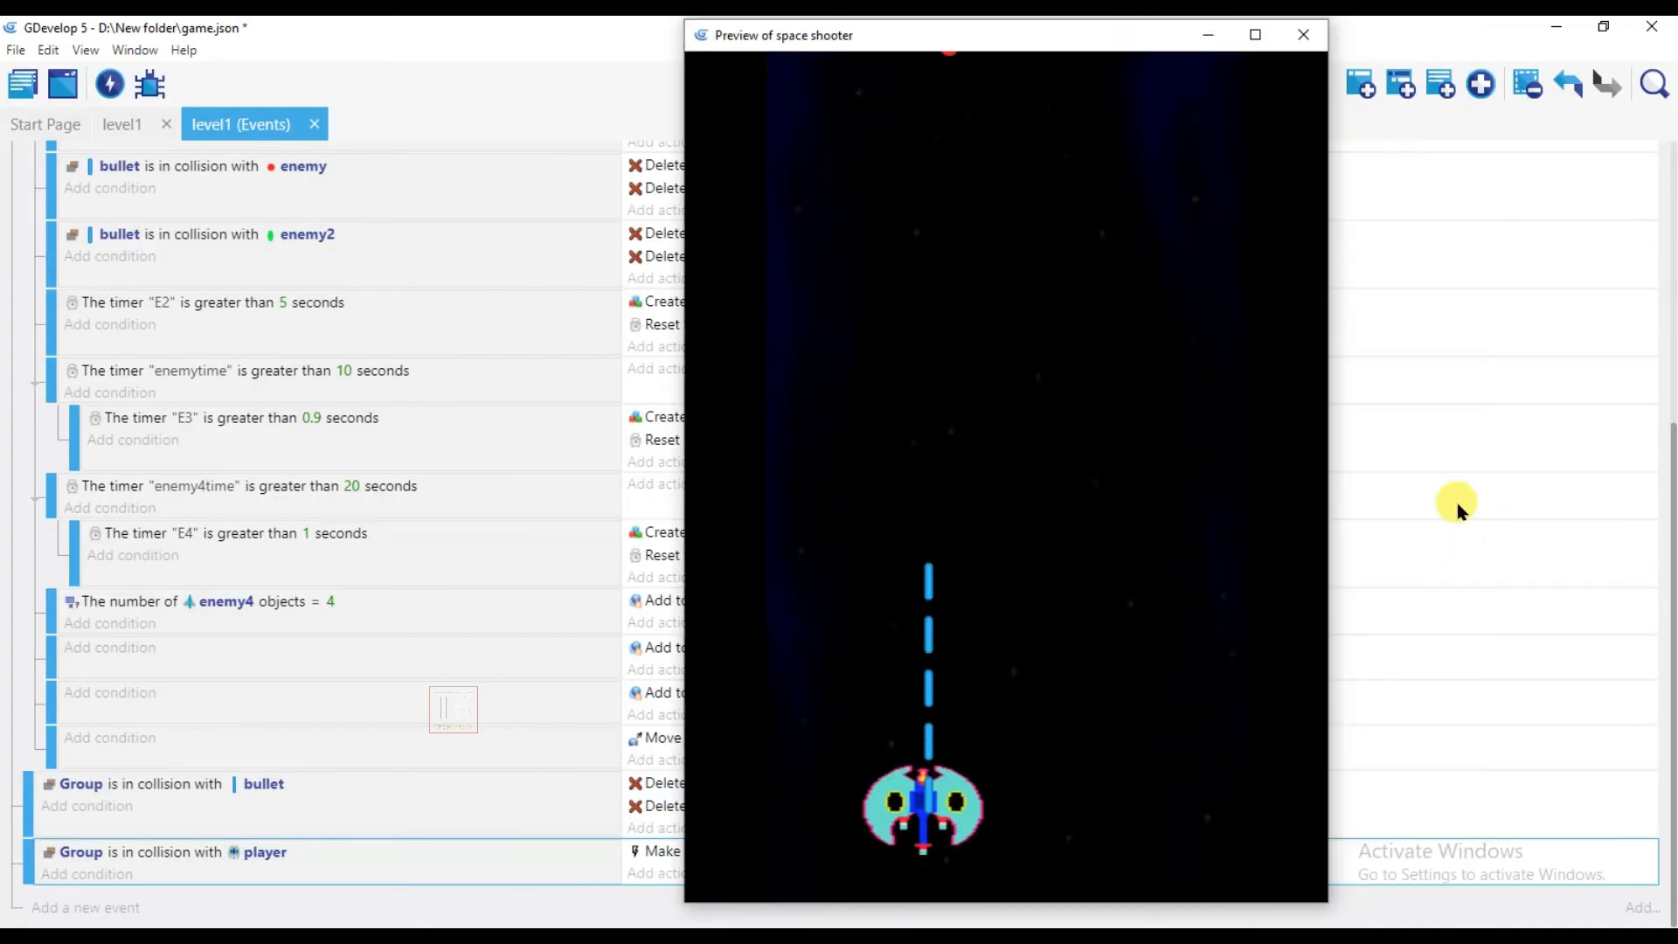
# Step: Play-test the preview by steering the ship sideways while shooting to check enemy spawning and group collisions, then close the preview
pyautogui.press('Right')
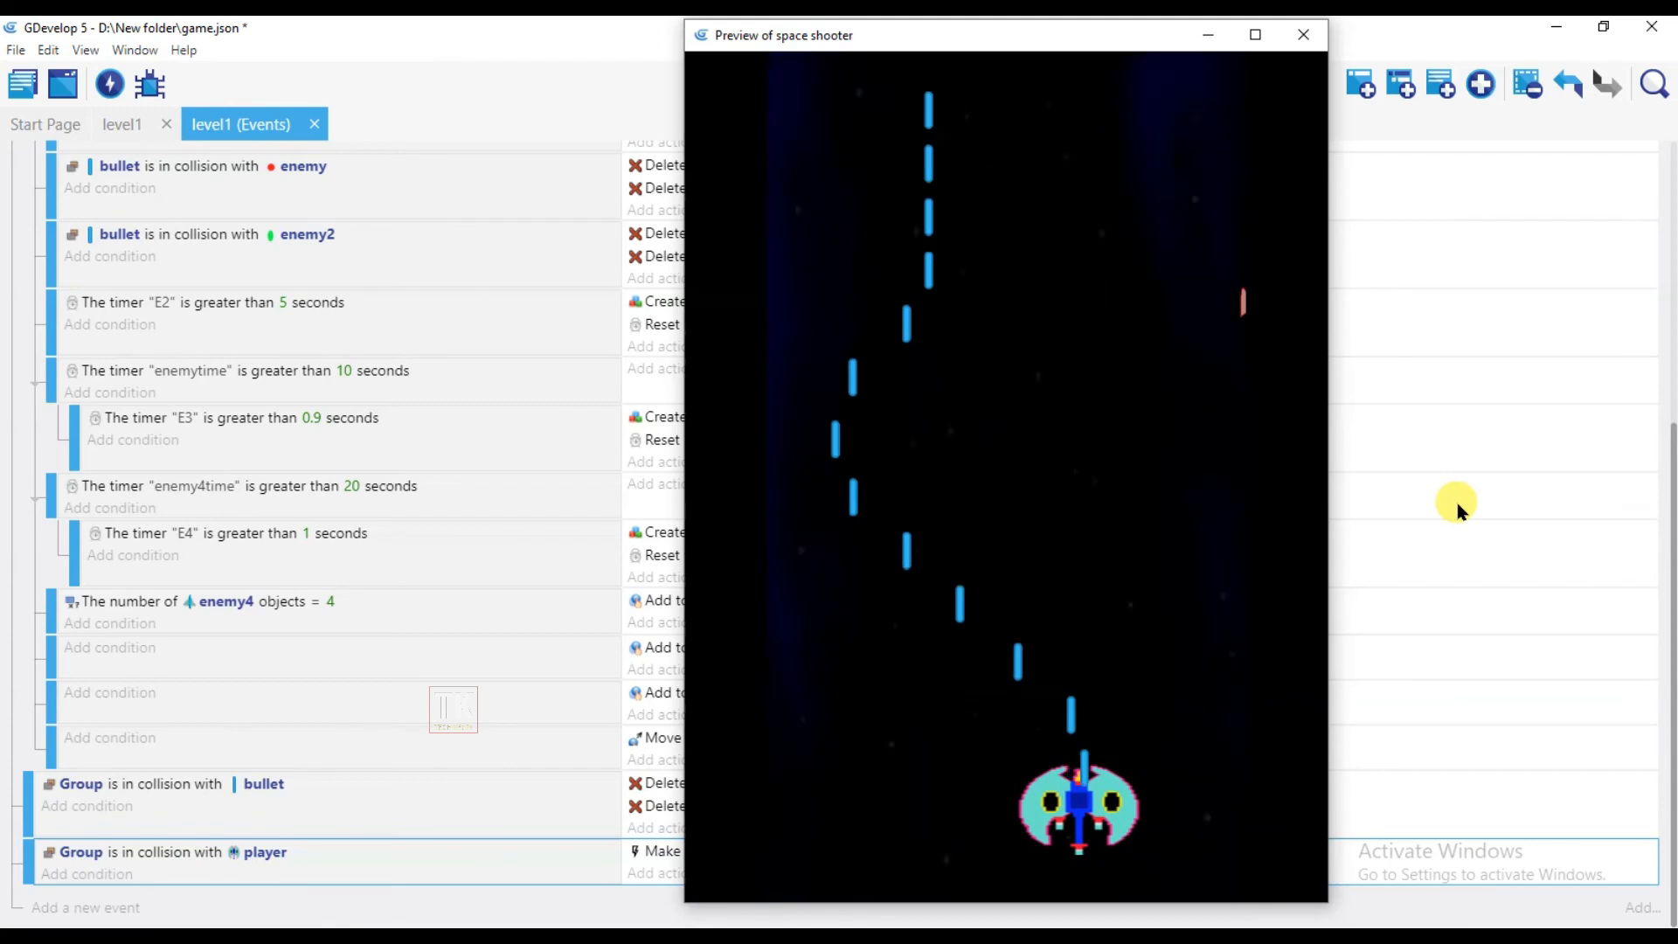
pyautogui.press('Left')
pyautogui.press('Right')
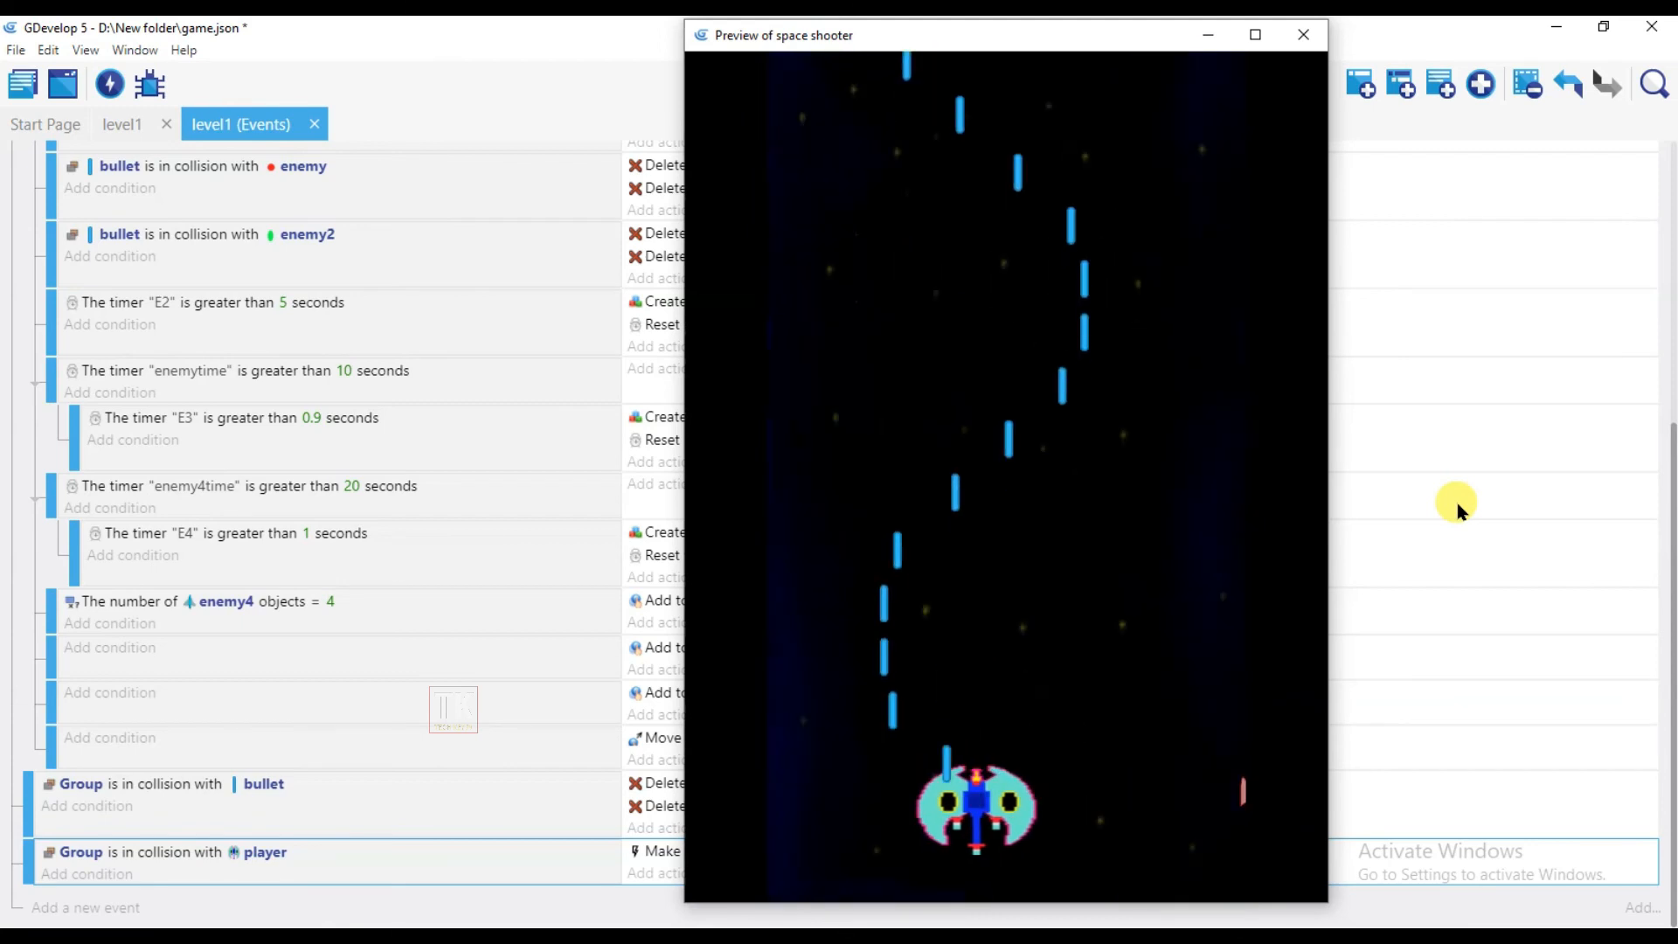
pyautogui.press('Left')
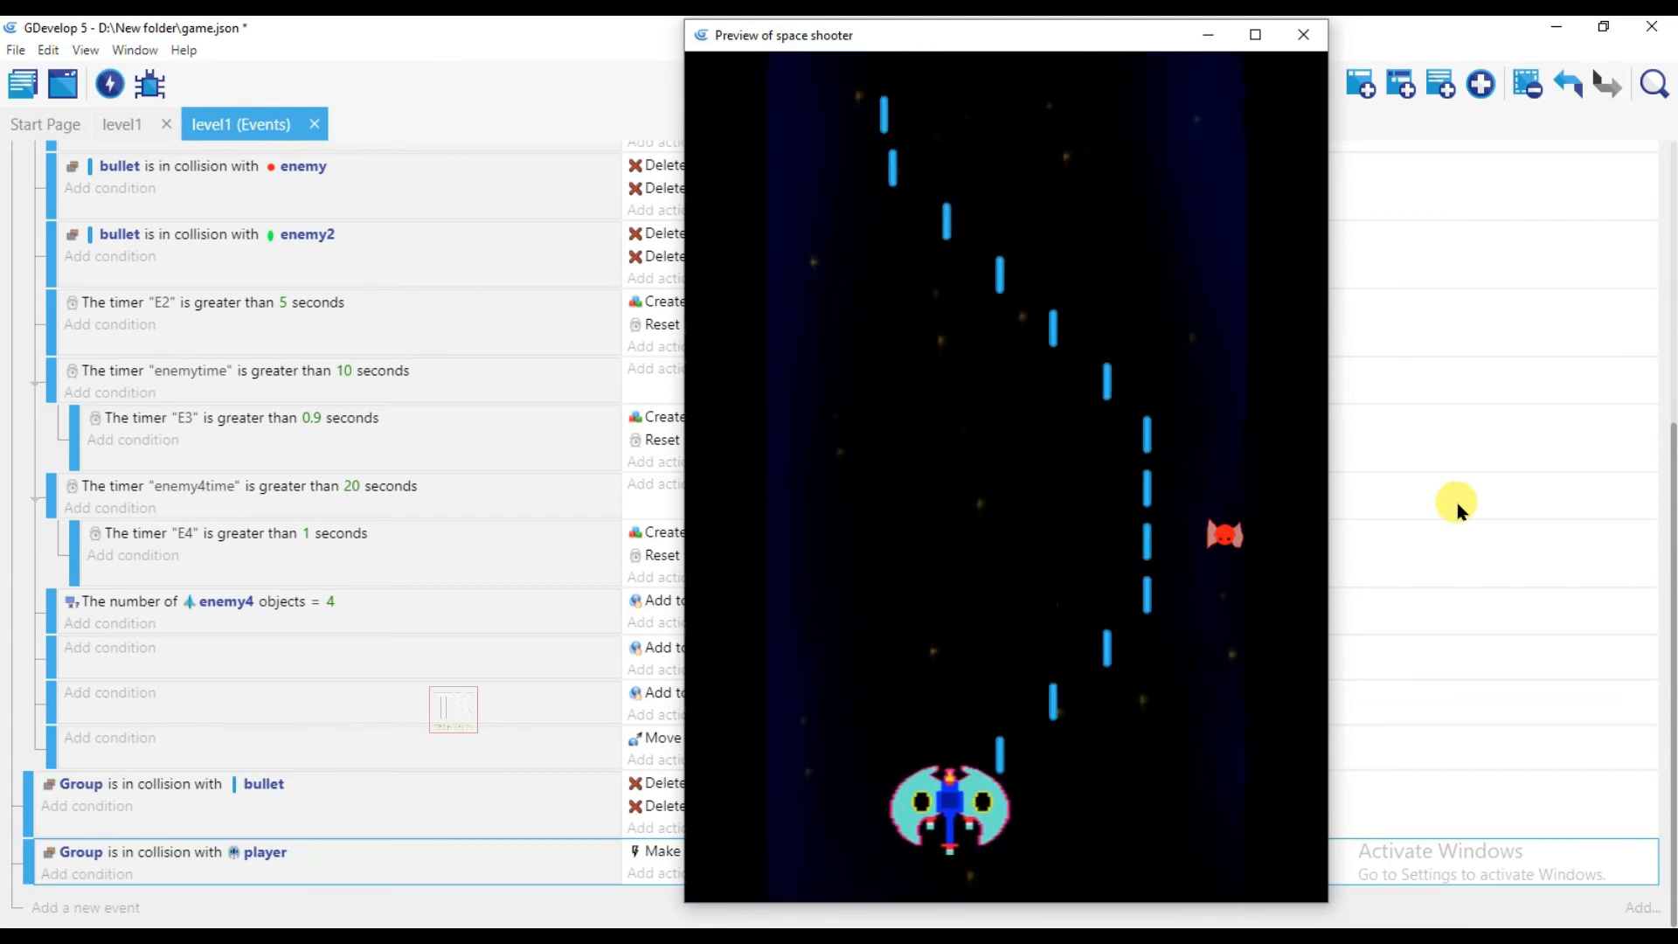
pyautogui.press('Right')
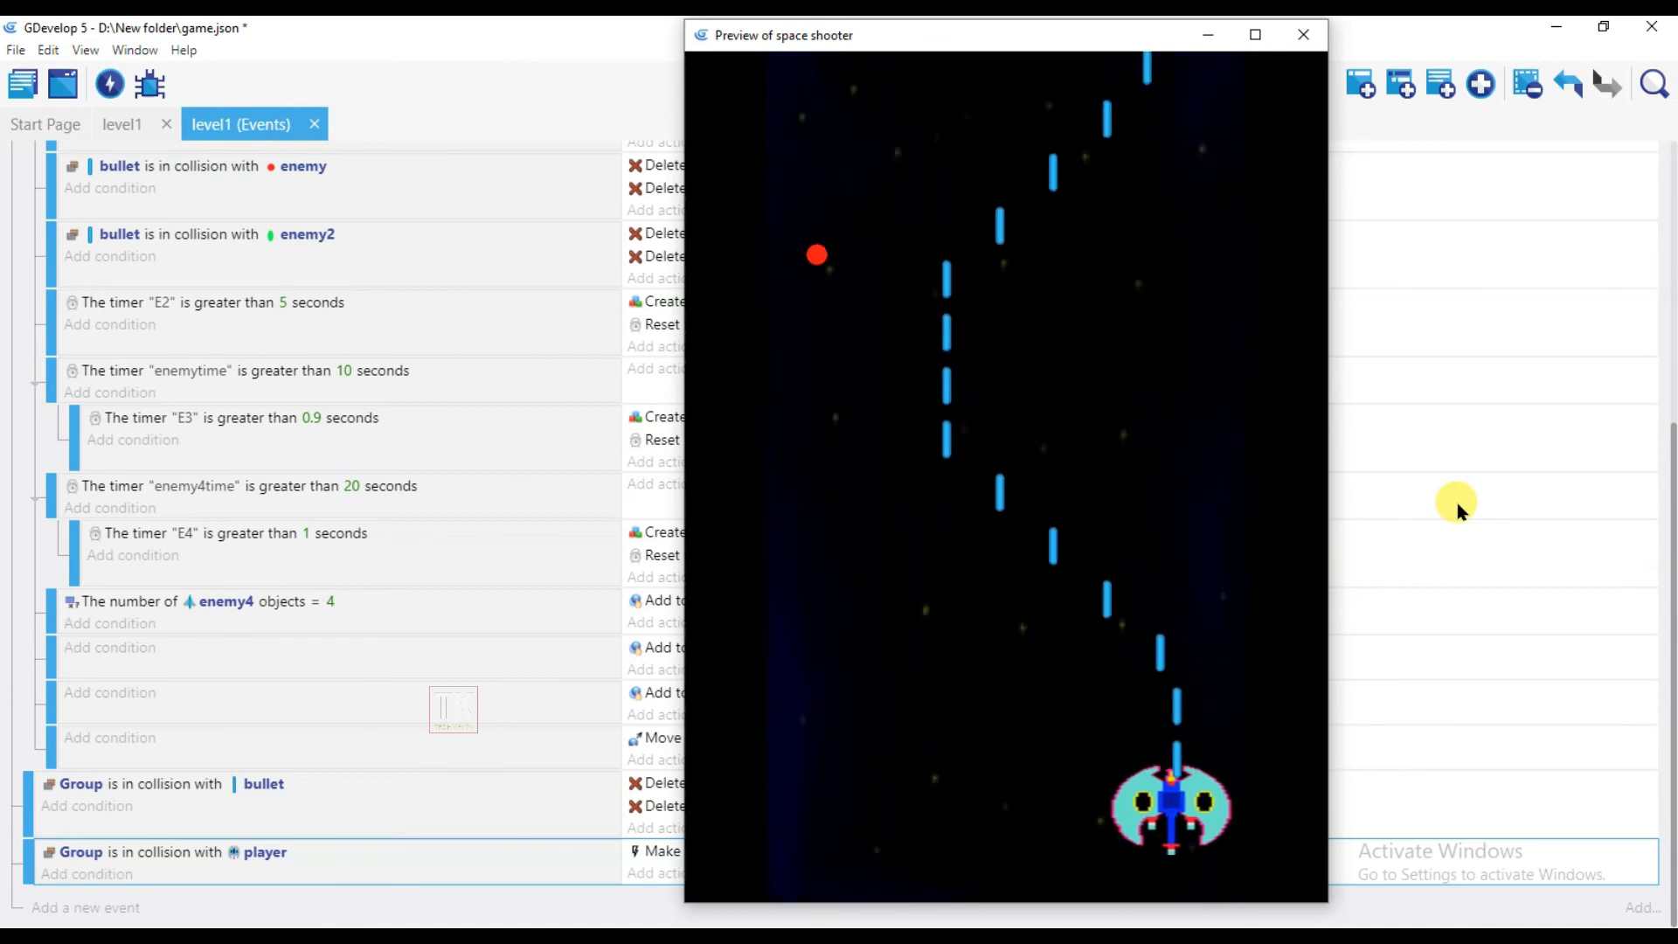
pyautogui.press('Left')
pyautogui.press('Right')
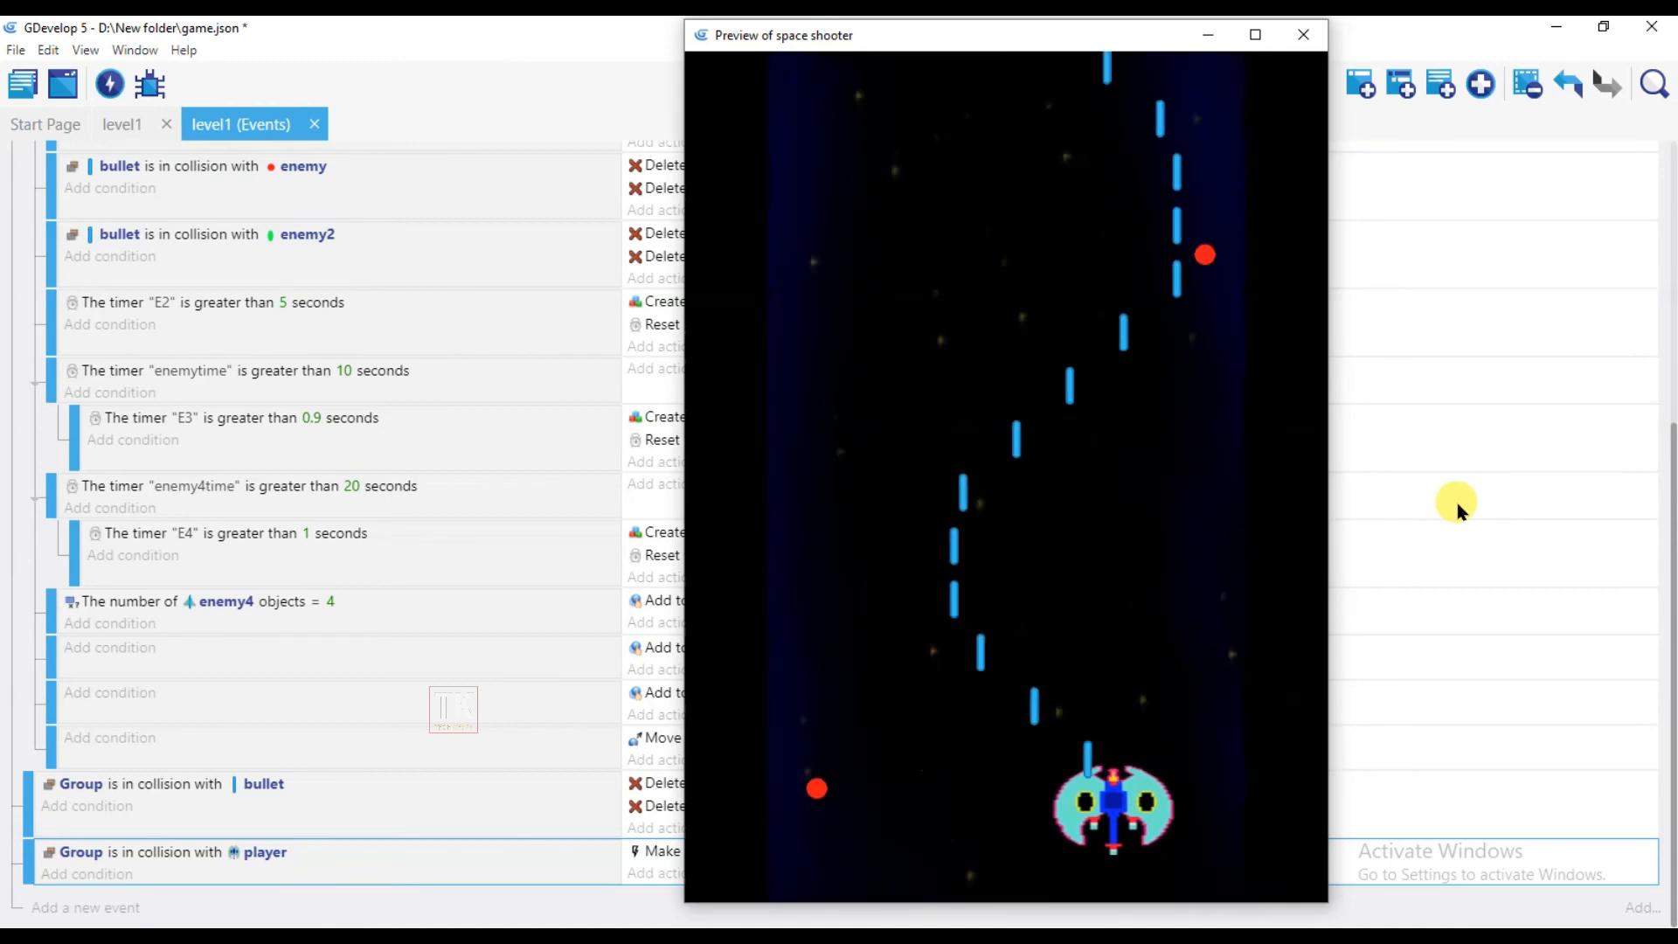
pyautogui.press('Left')
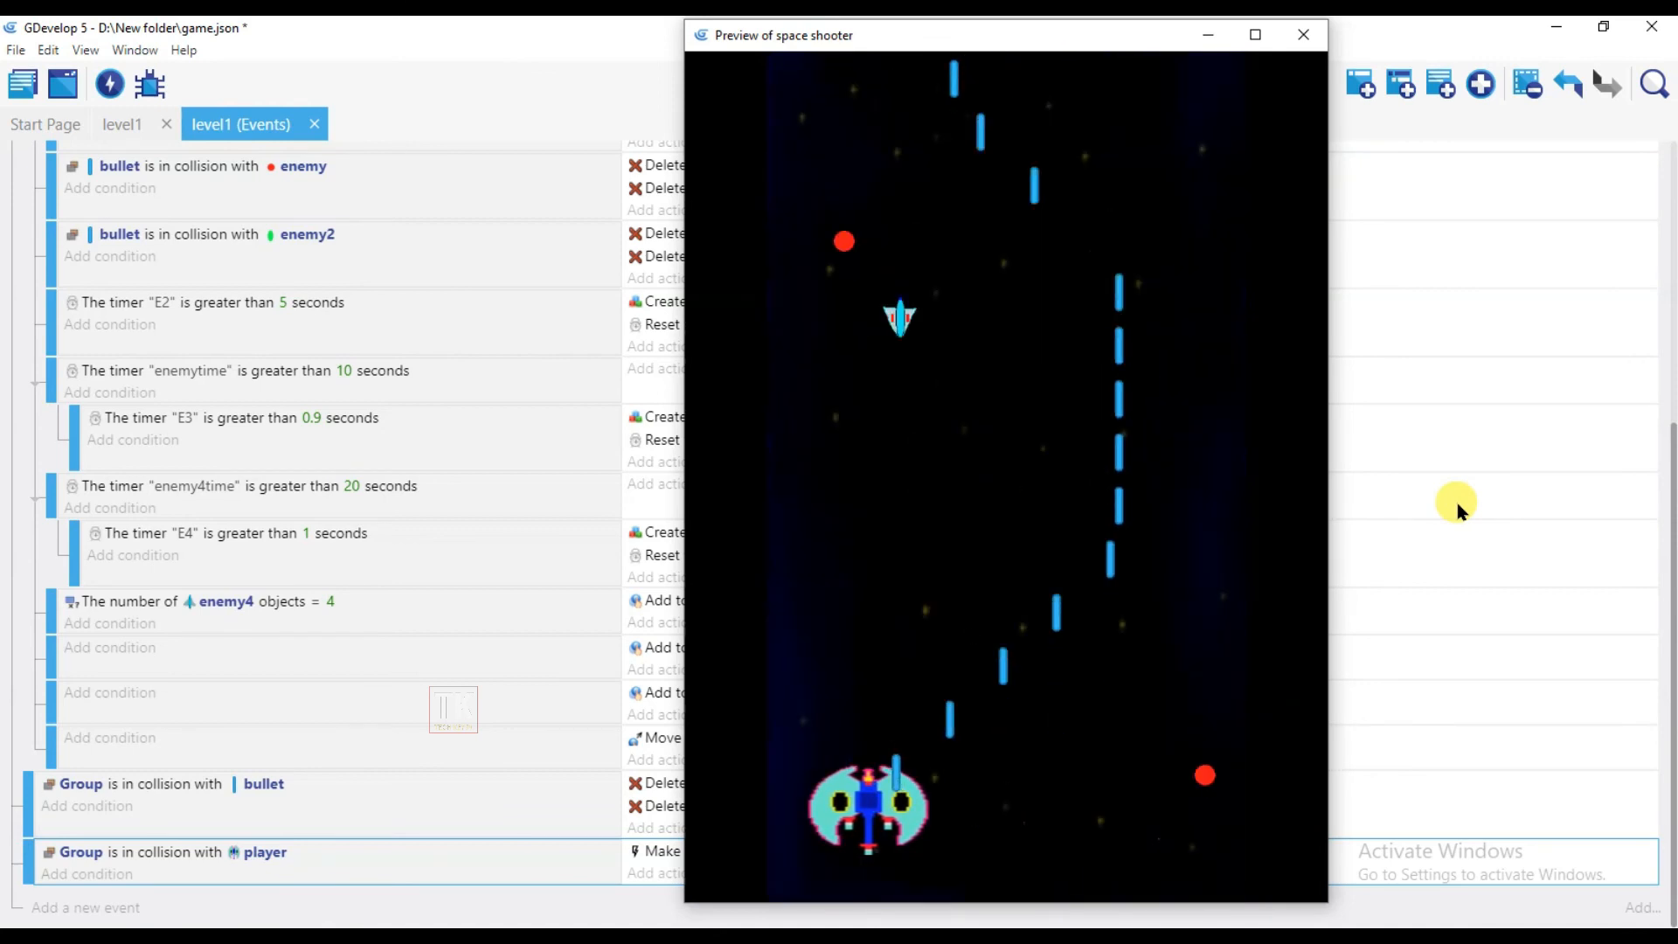
pyautogui.press('Right')
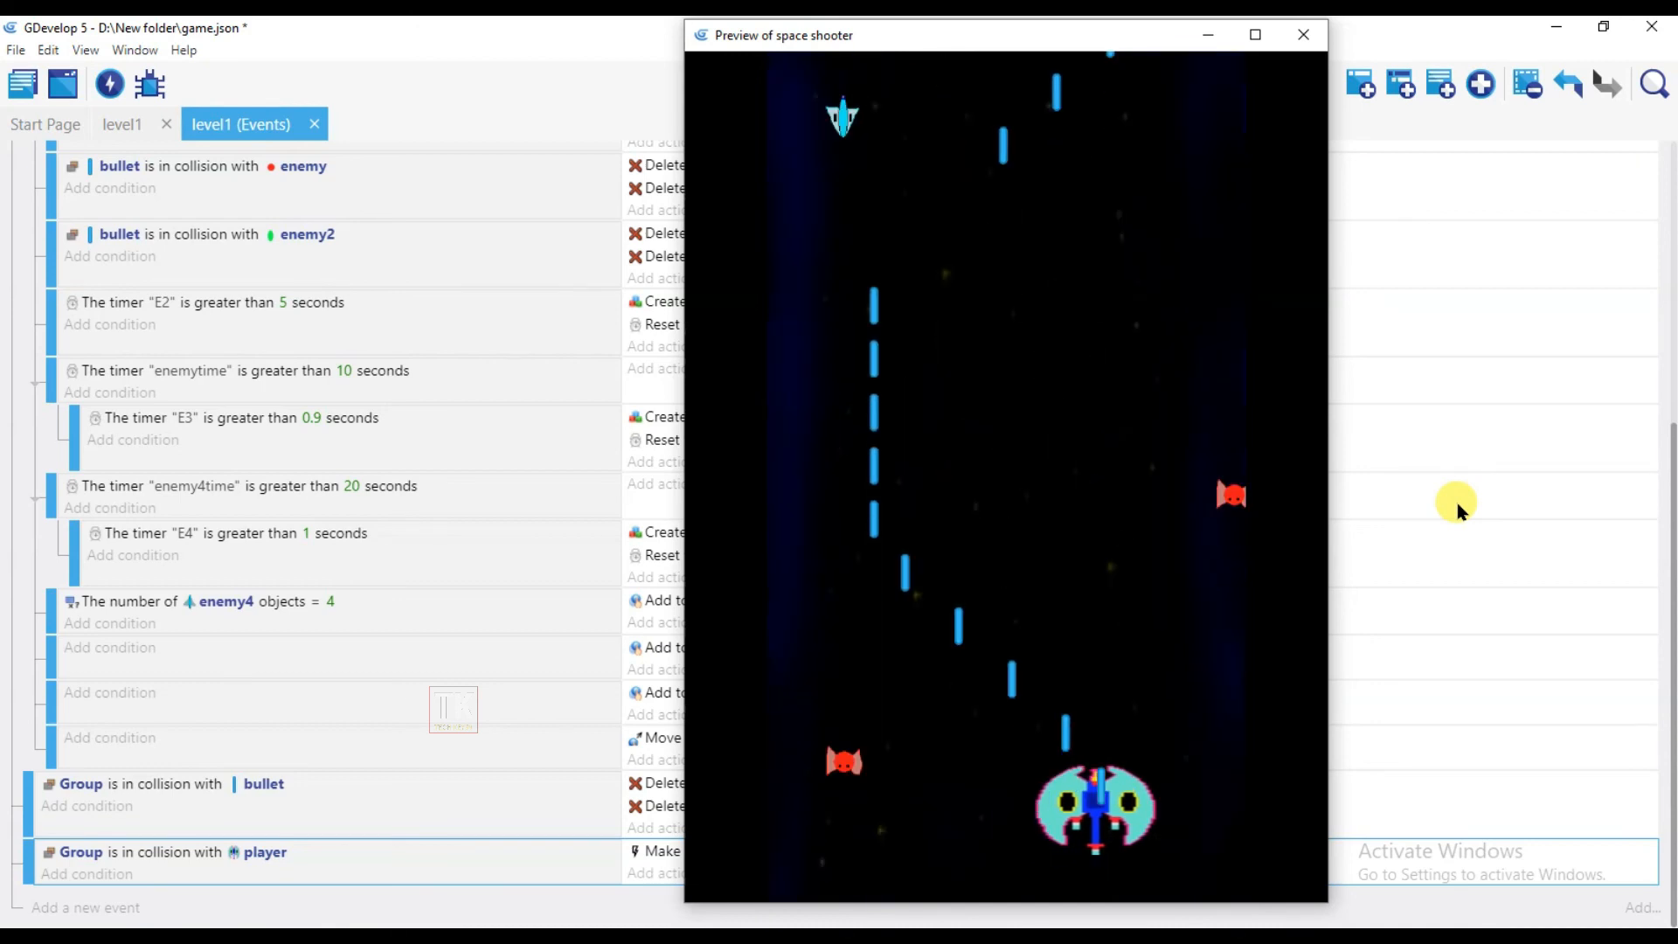
pyautogui.press('Left')
pyautogui.press('Left')
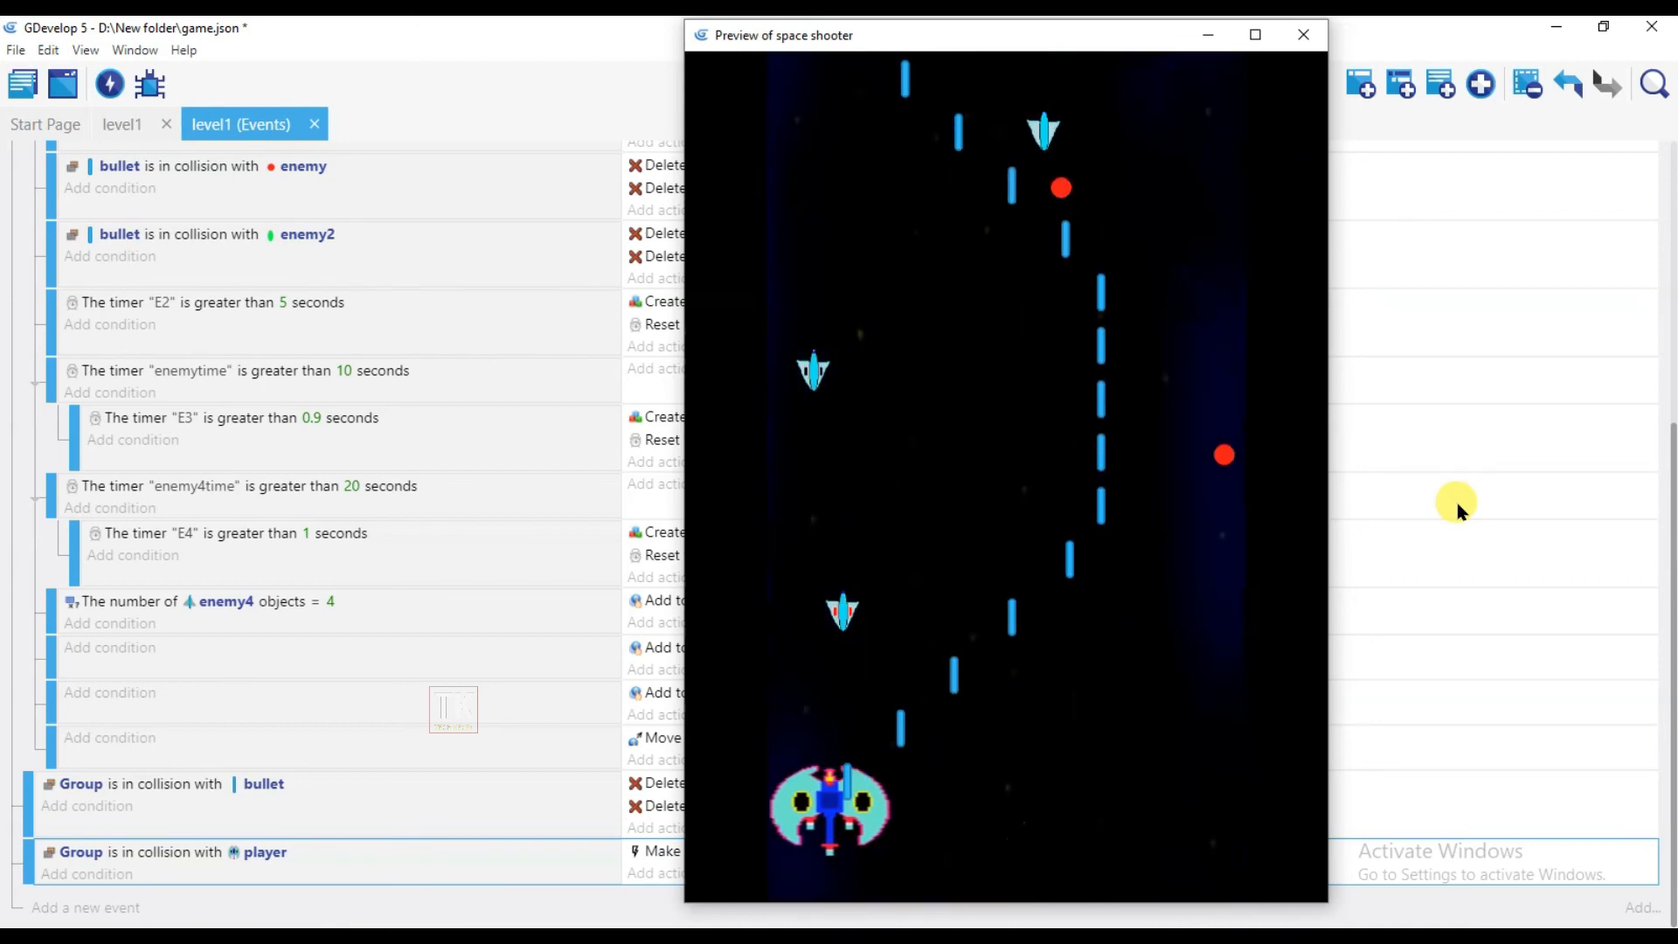
pyautogui.press('Right')
pyautogui.press('Right')
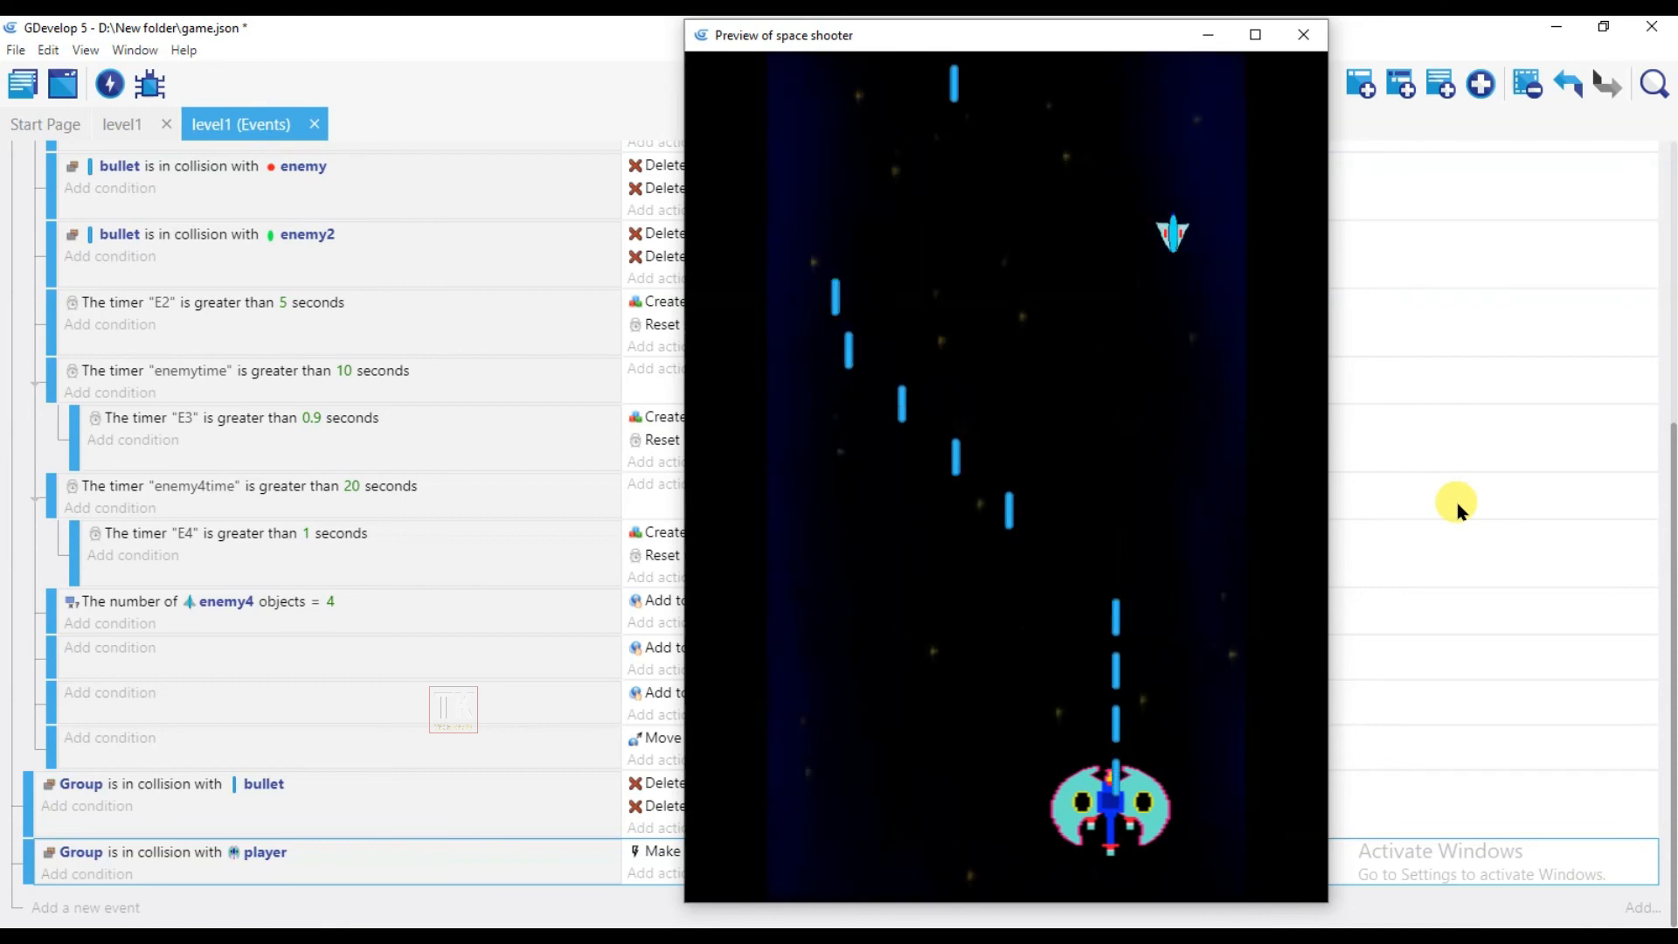
pyautogui.press('Left')
pyautogui.press('Right')
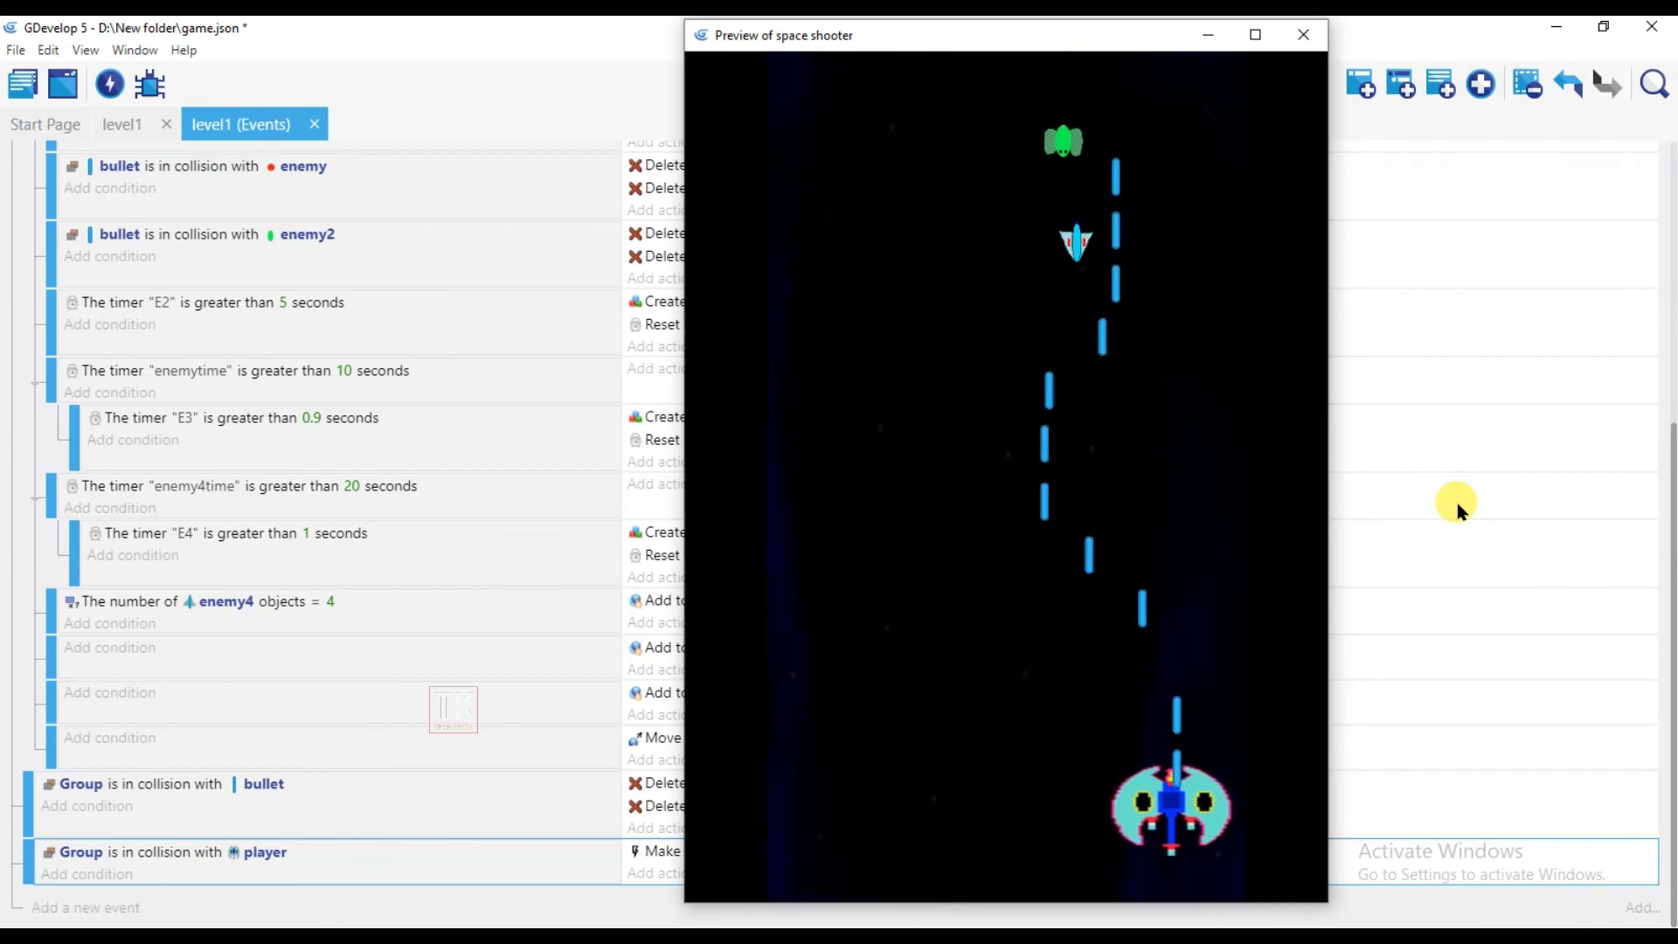
pyautogui.press('Left')
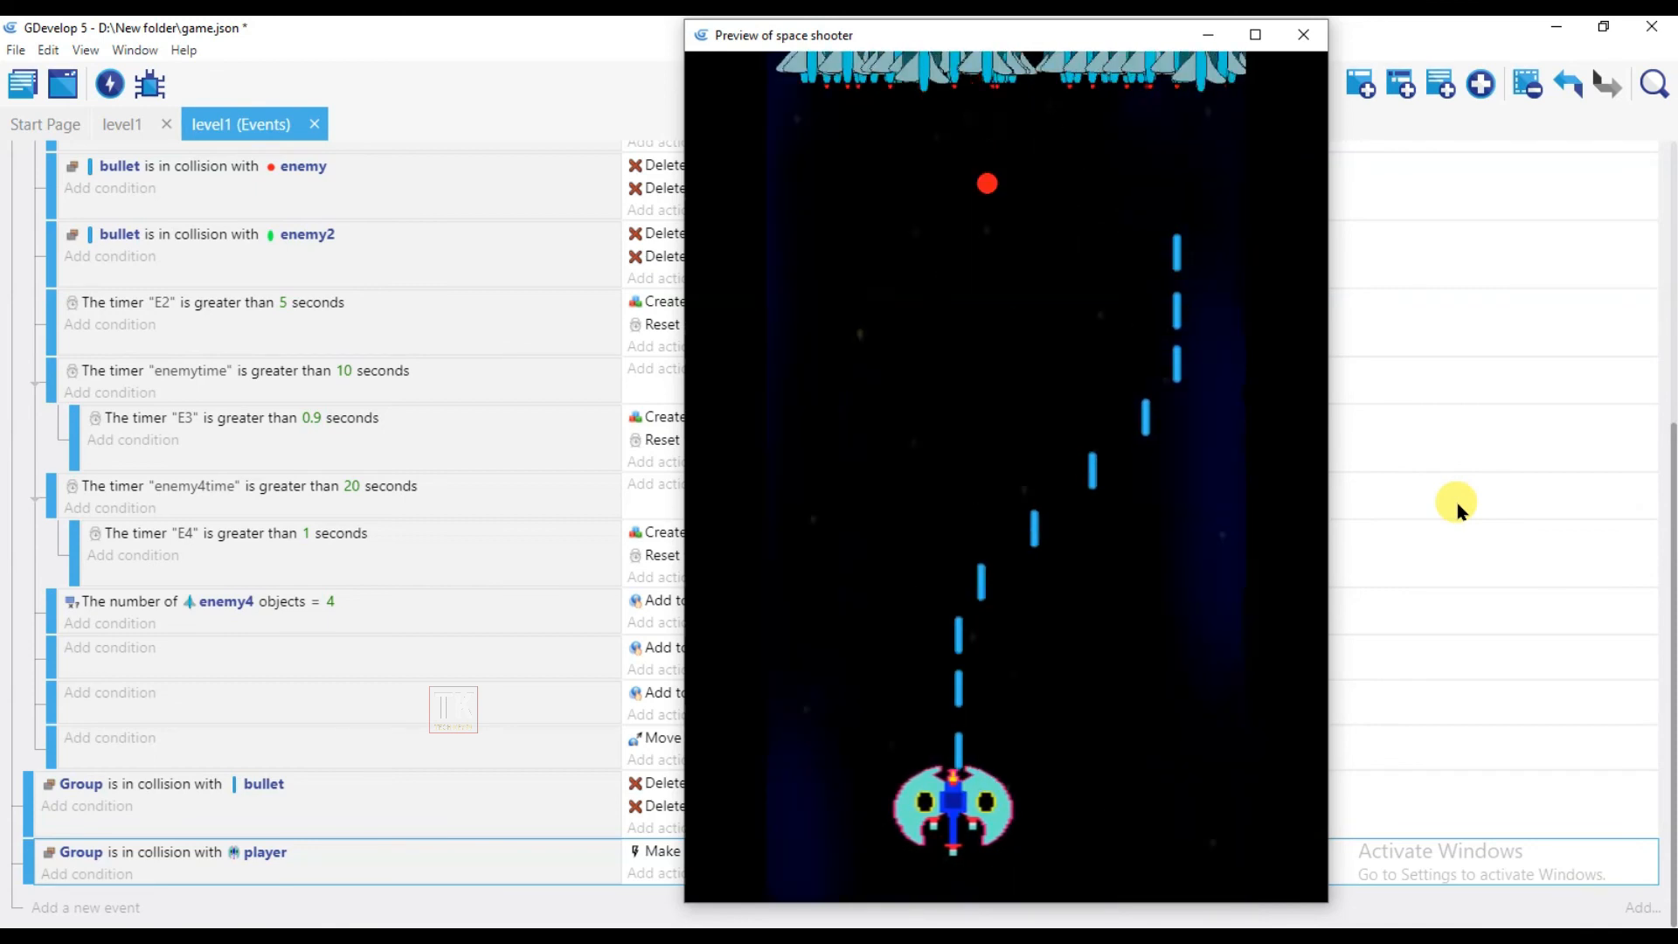
pyautogui.press('Left')
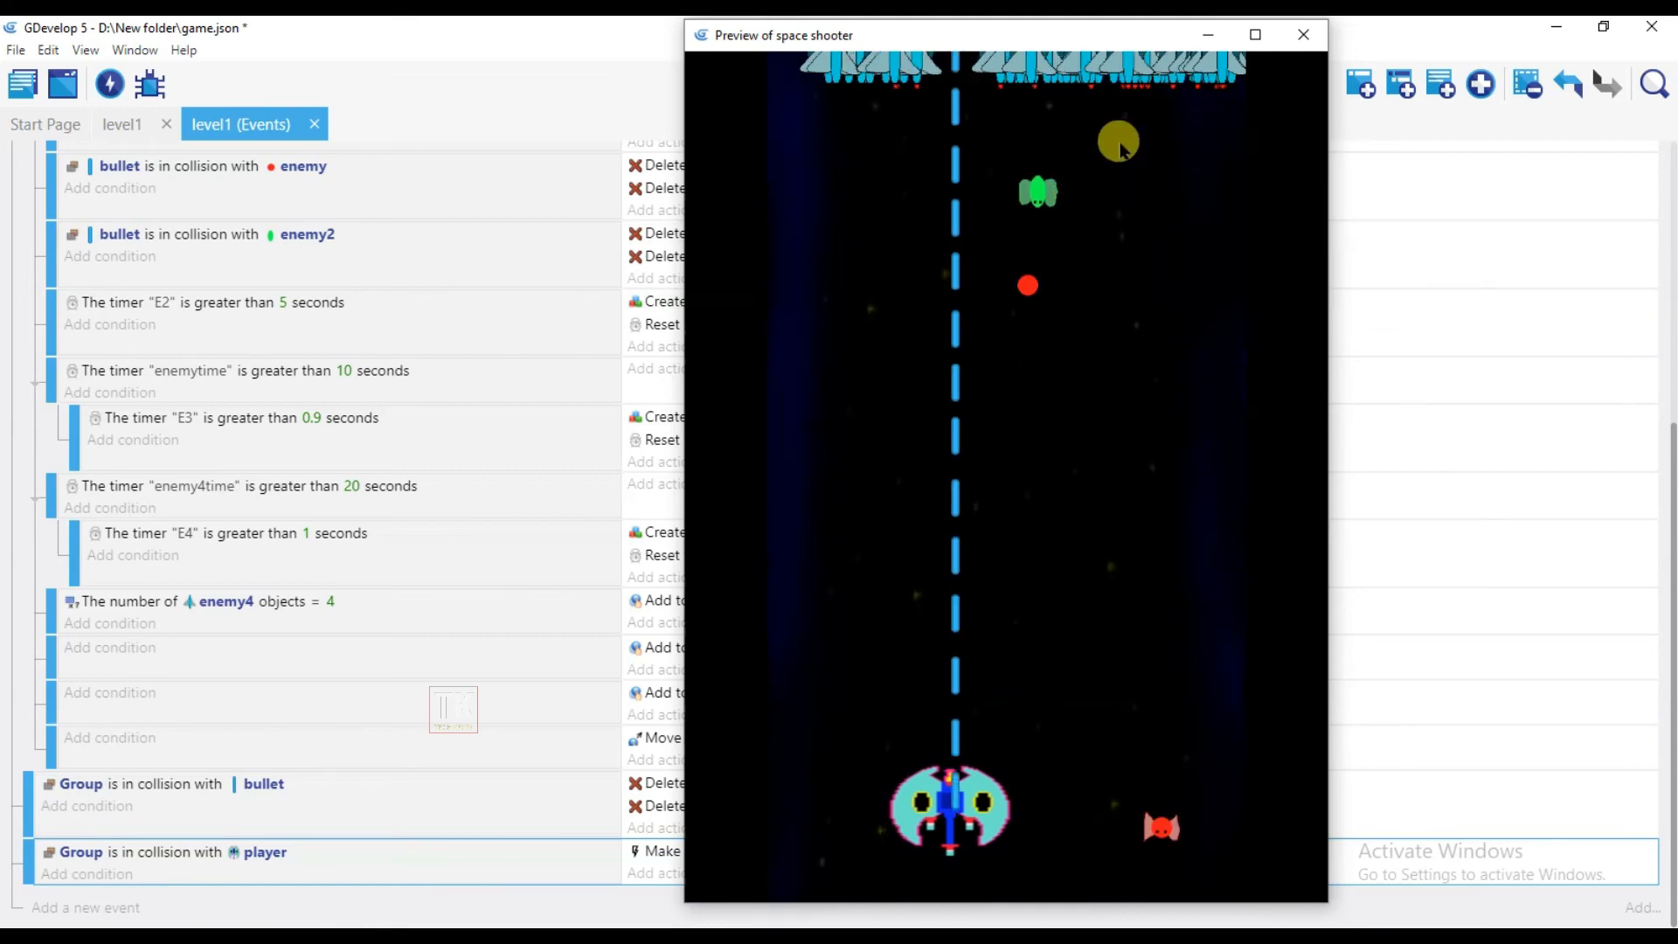
pyautogui.click(1303, 35)
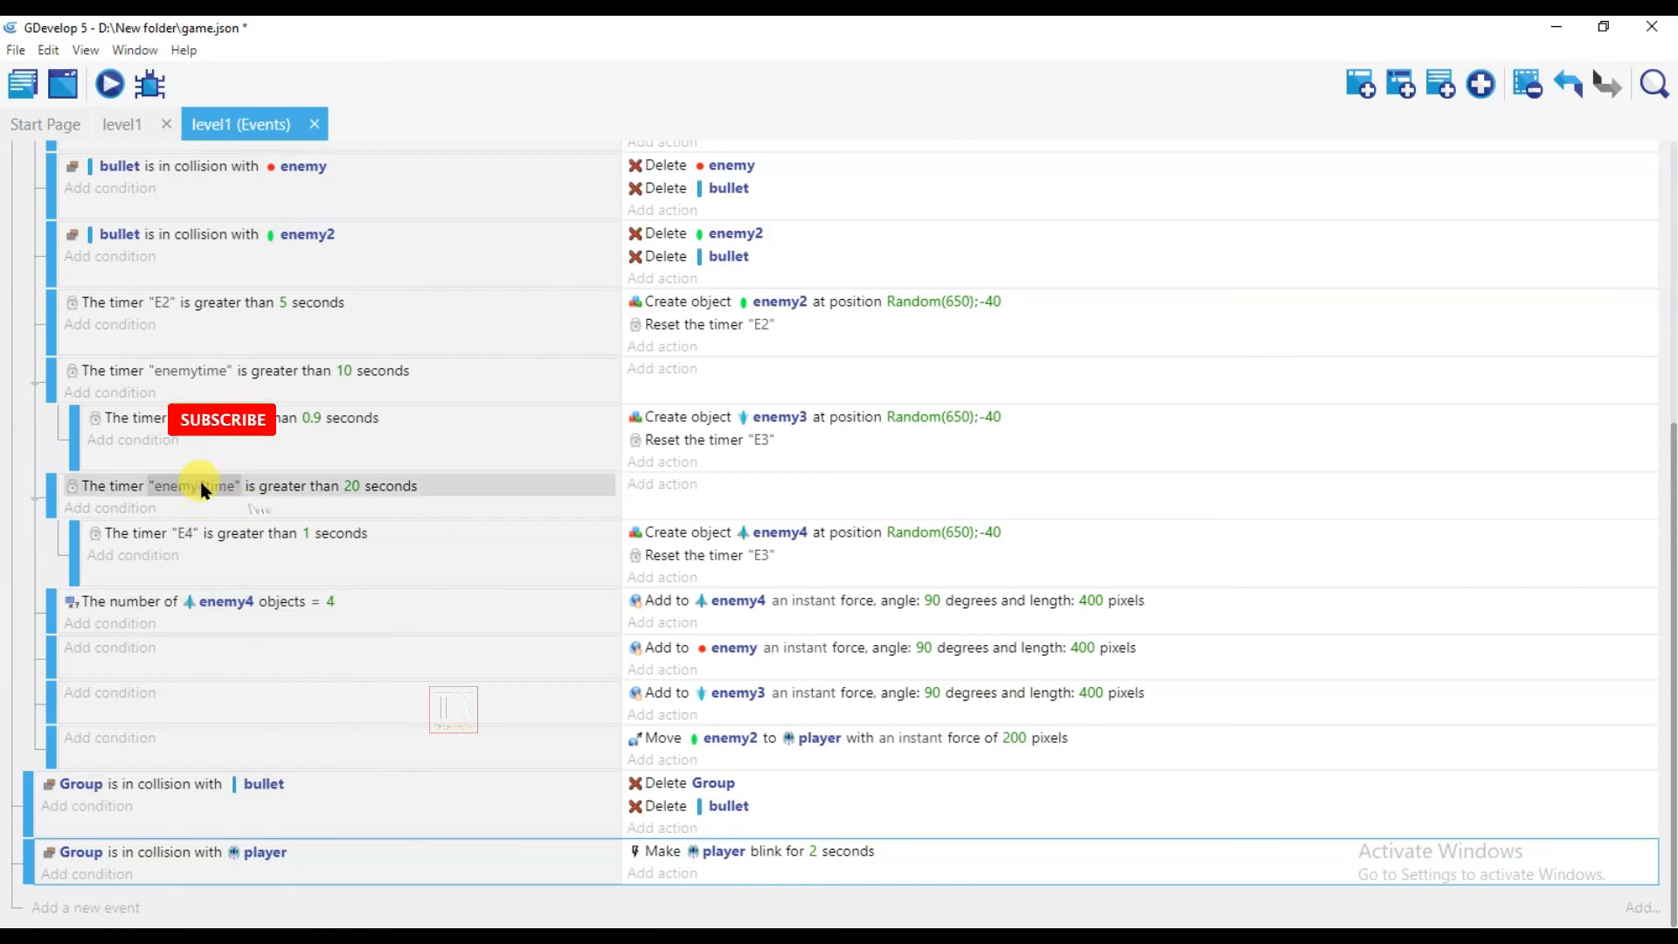
# Step: Change the timer reset in the enemy4 creation event to "E4"
pyautogui.click(763, 556)
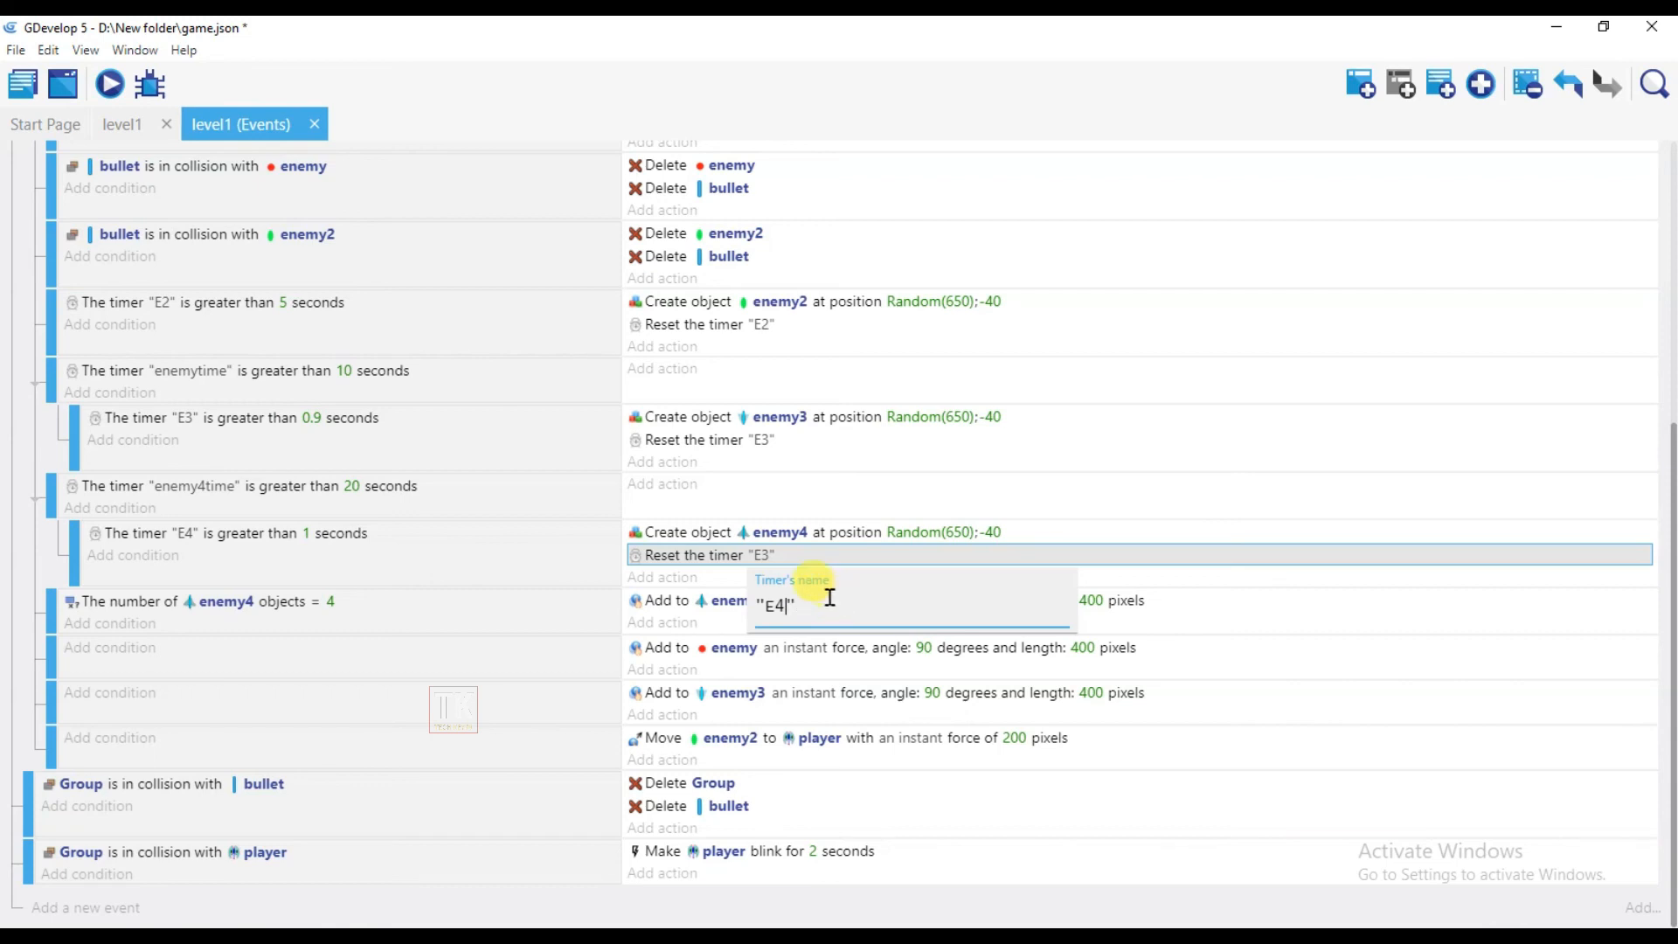
pyautogui.click(492, 614)
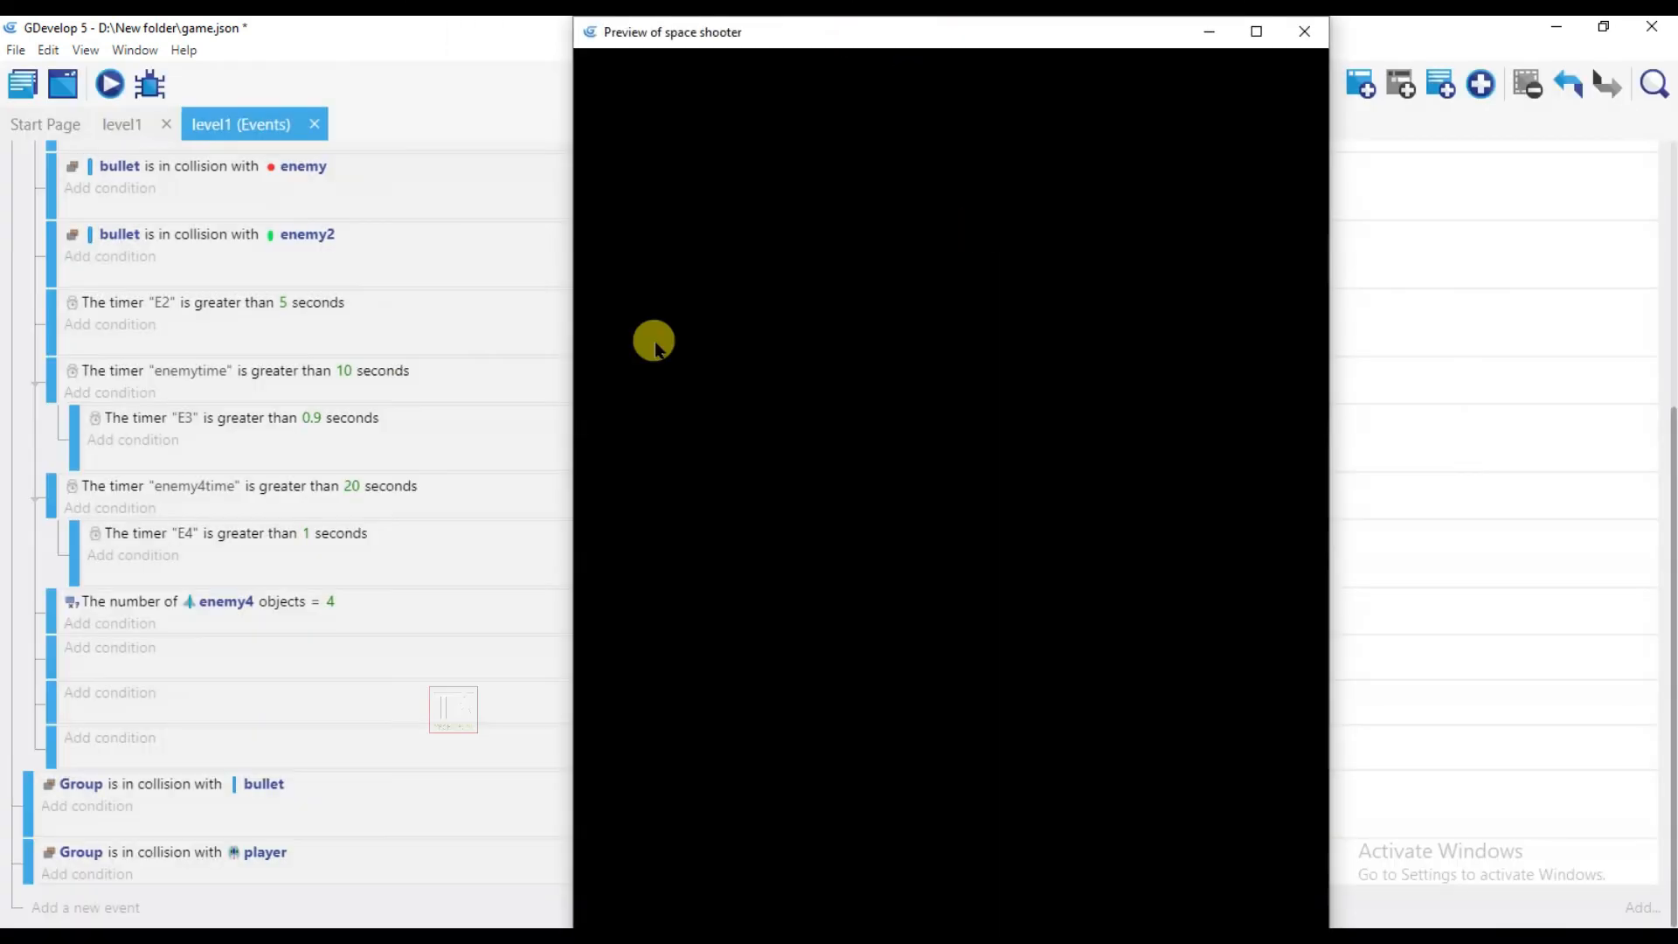
# Step: Preview the game again in a smaller, repositioned window and steer the ship sideways to examine enemy4's timed spawning, movement and collisions
pyautogui.moveTo(574, 378); pyautogui.dragTo(817, 437)
pyautogui.moveTo(1089, 44); pyautogui.dragTo(1069, 71)
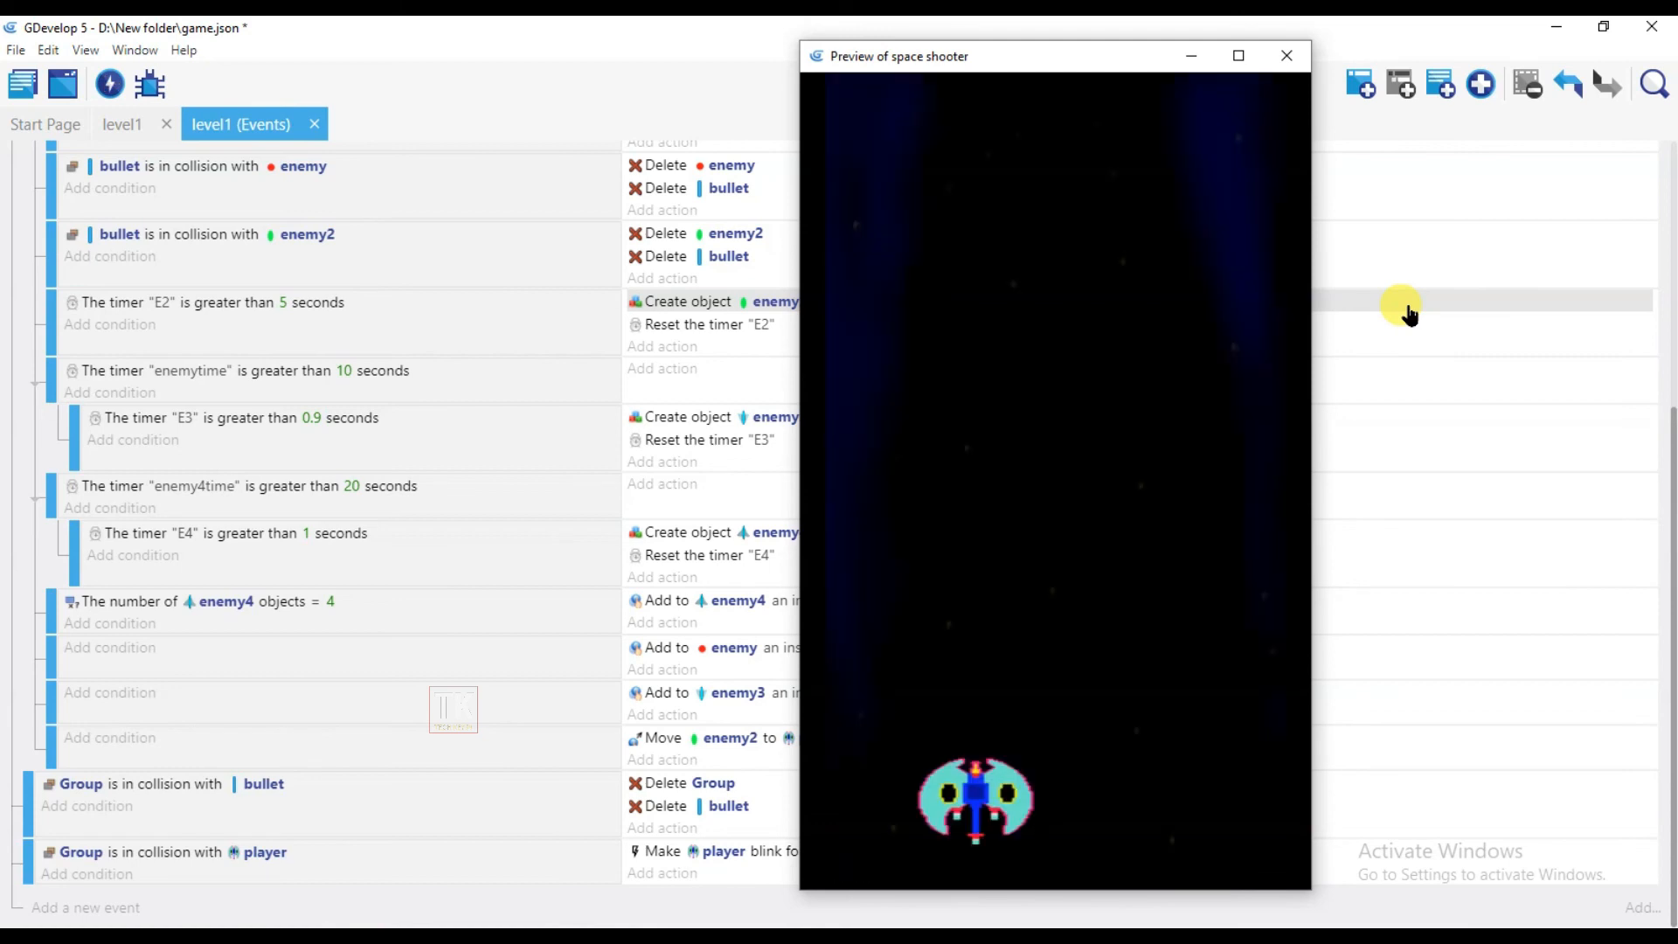
pyautogui.press('Right')
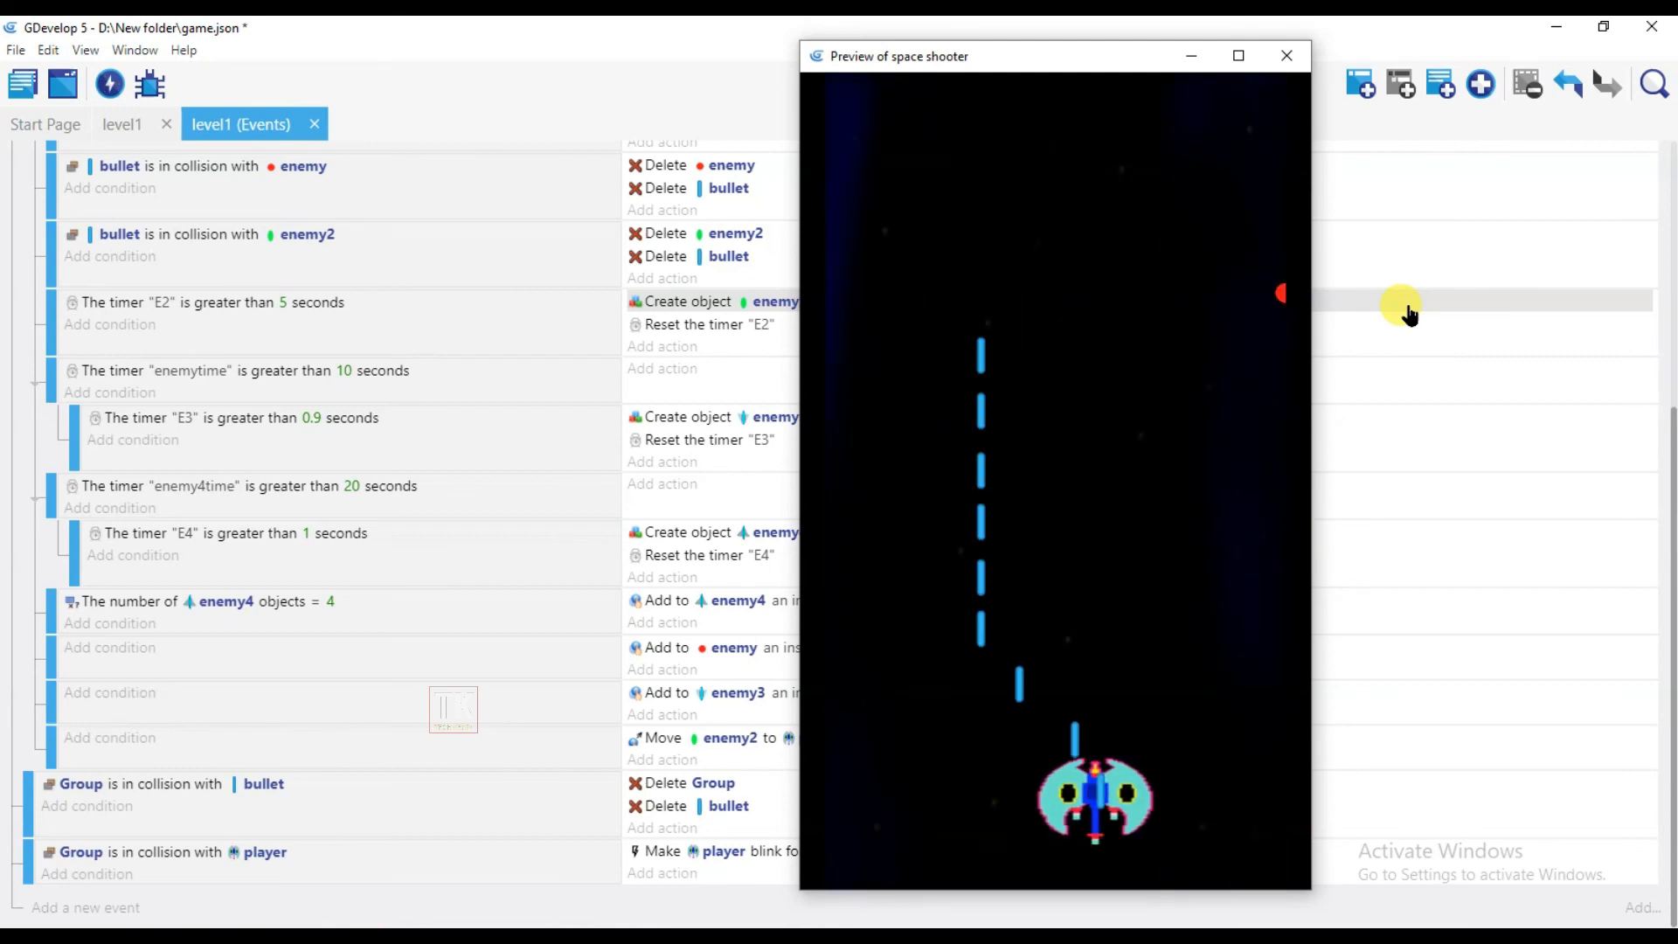
pyautogui.press('Left')
pyautogui.press('Right')
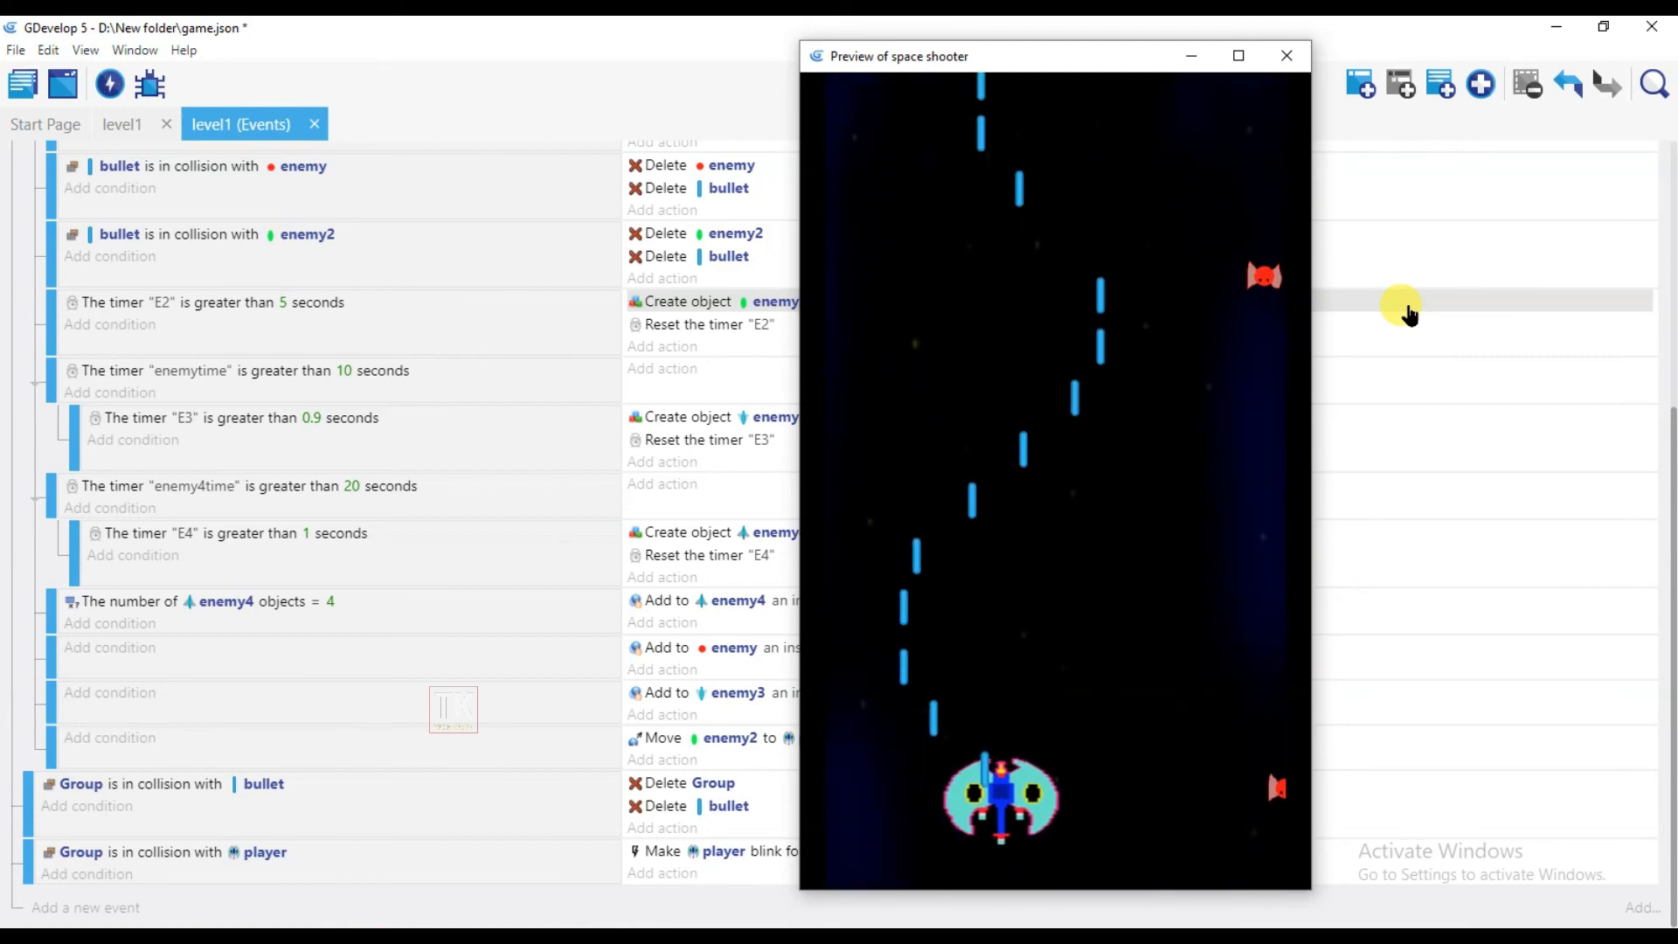
pyautogui.press('Left')
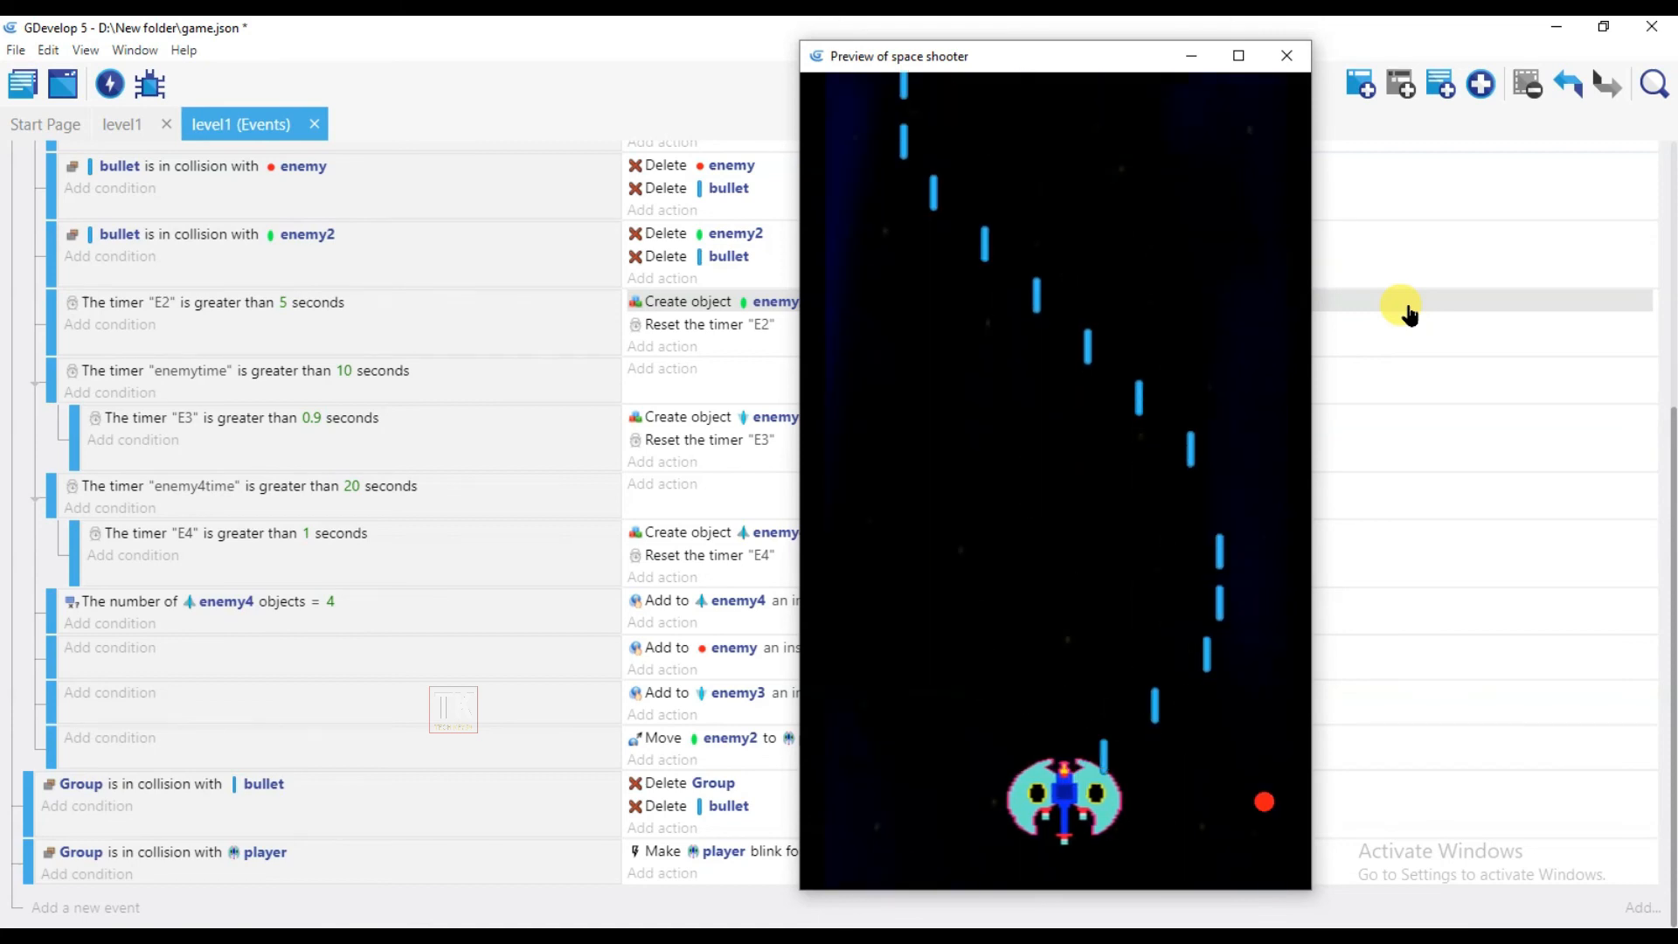
pyautogui.press('Right')
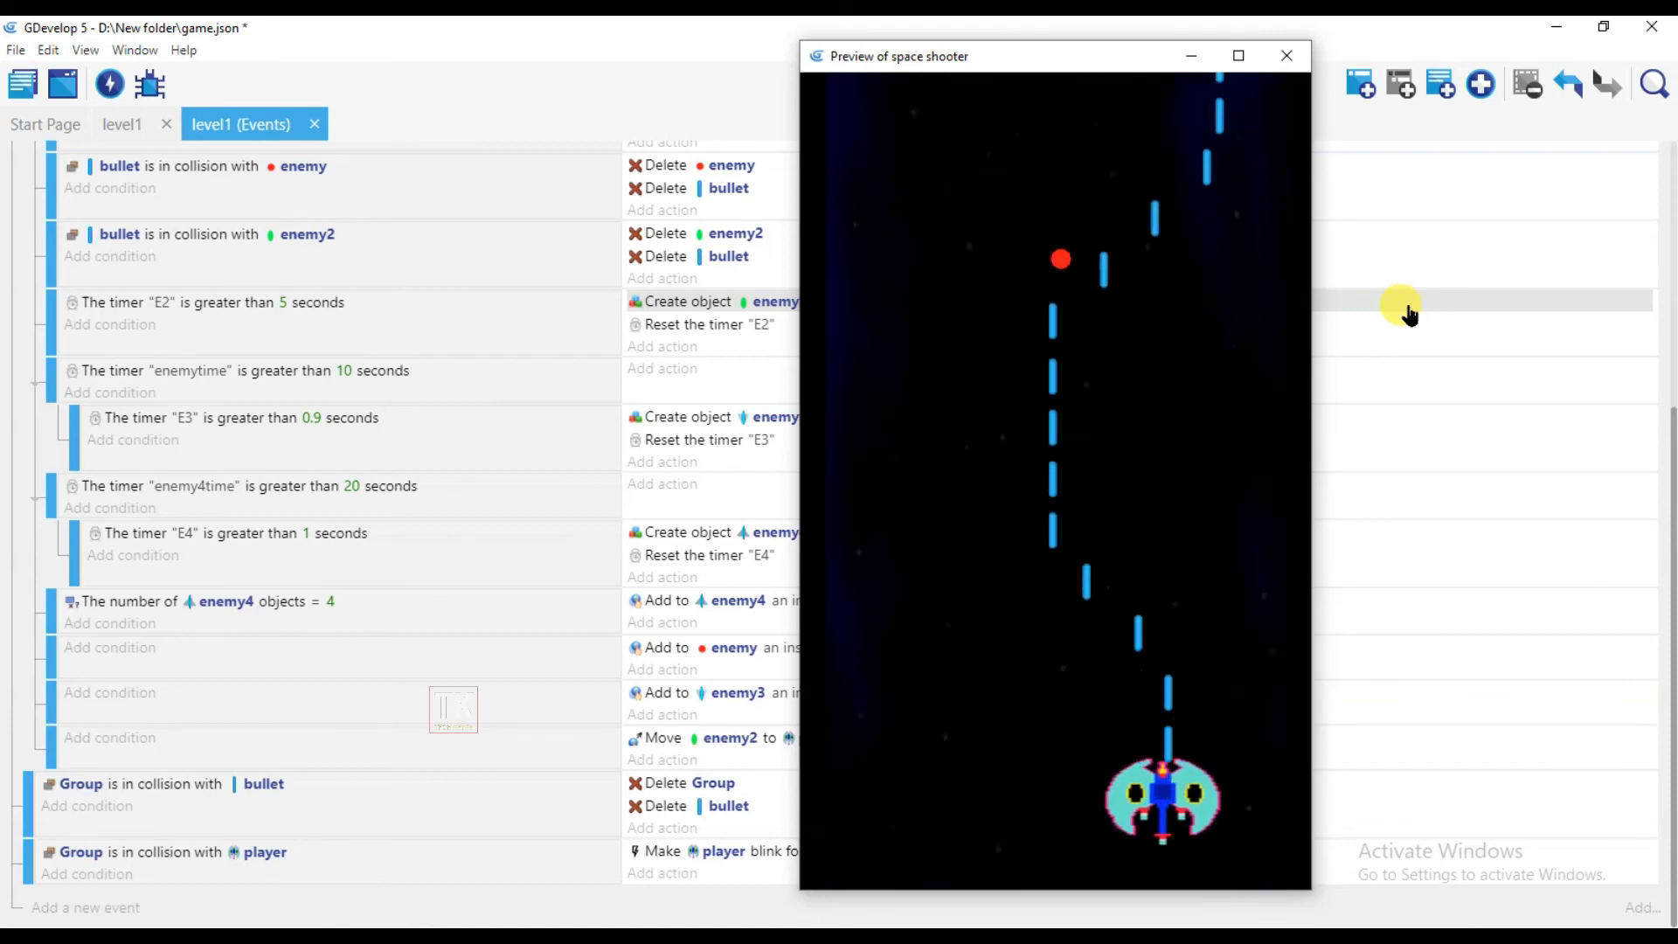
pyautogui.press('Left')
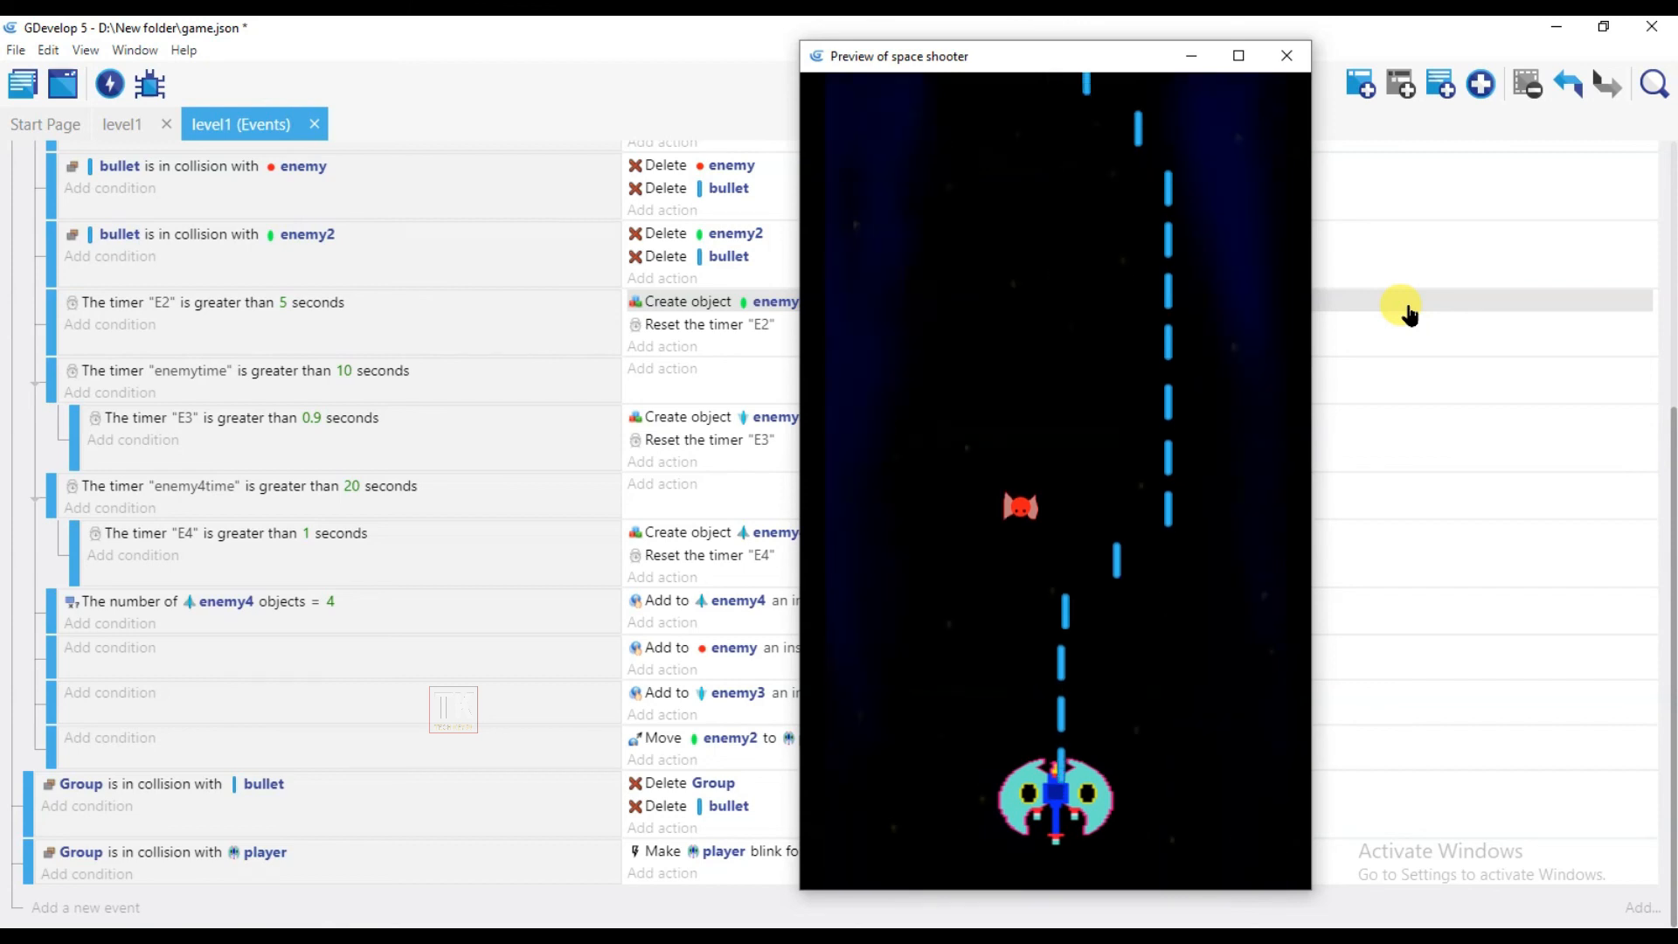
pyautogui.press('Left')
pyautogui.press('Left')
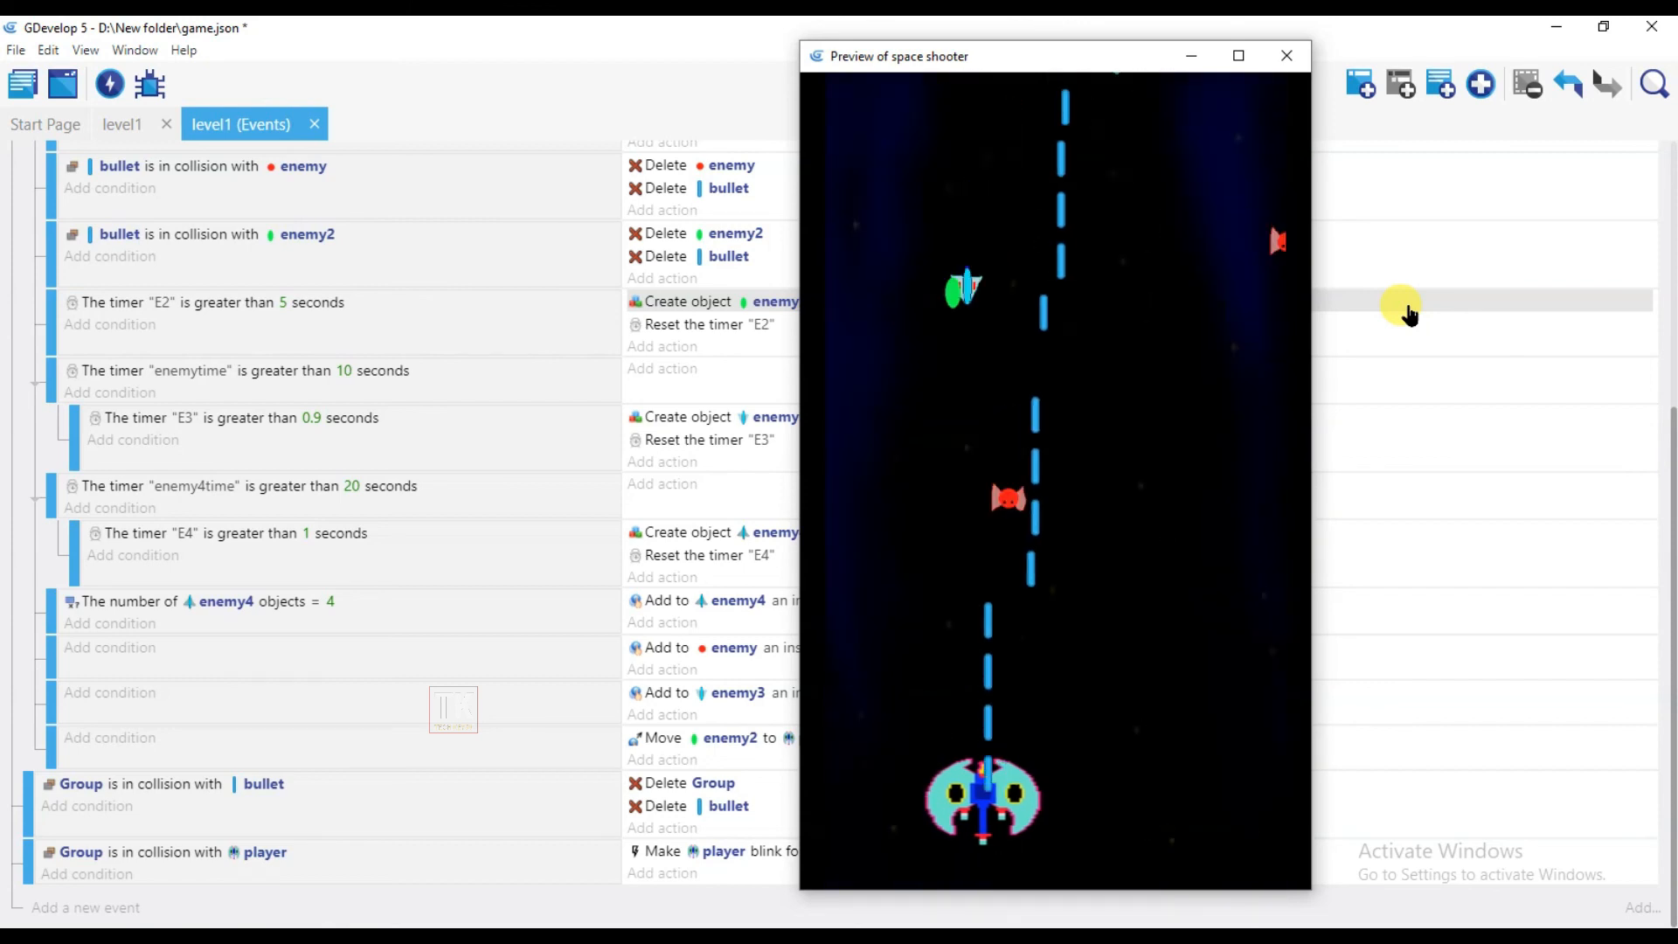
pyautogui.press('Left')
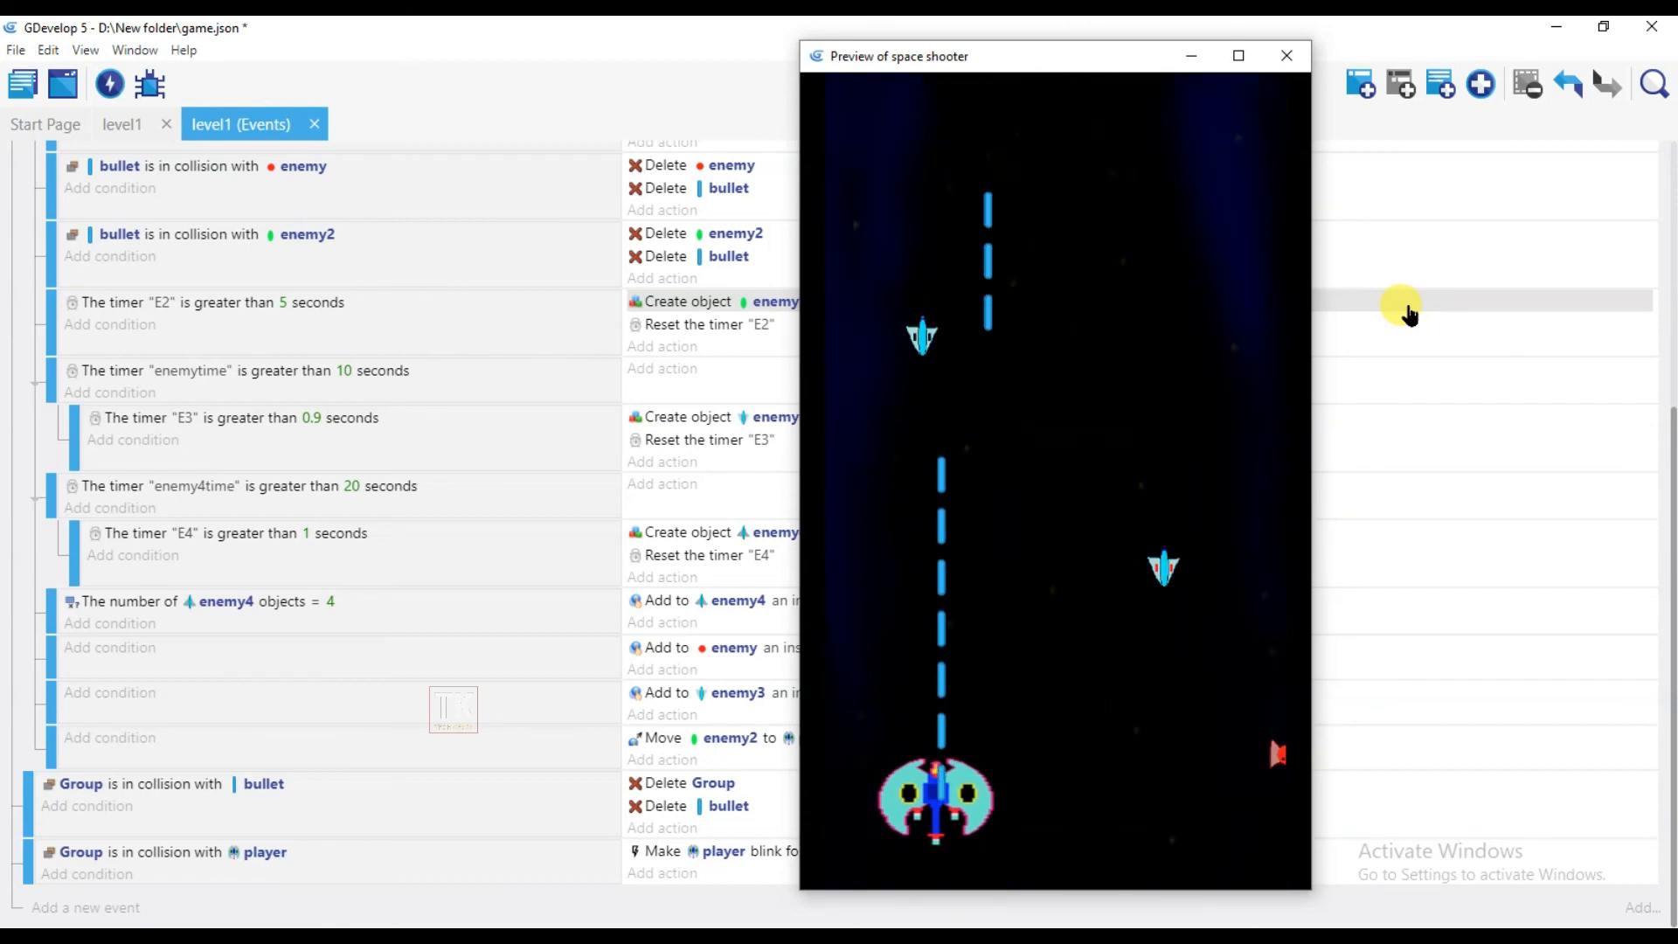
pyautogui.press('Right')
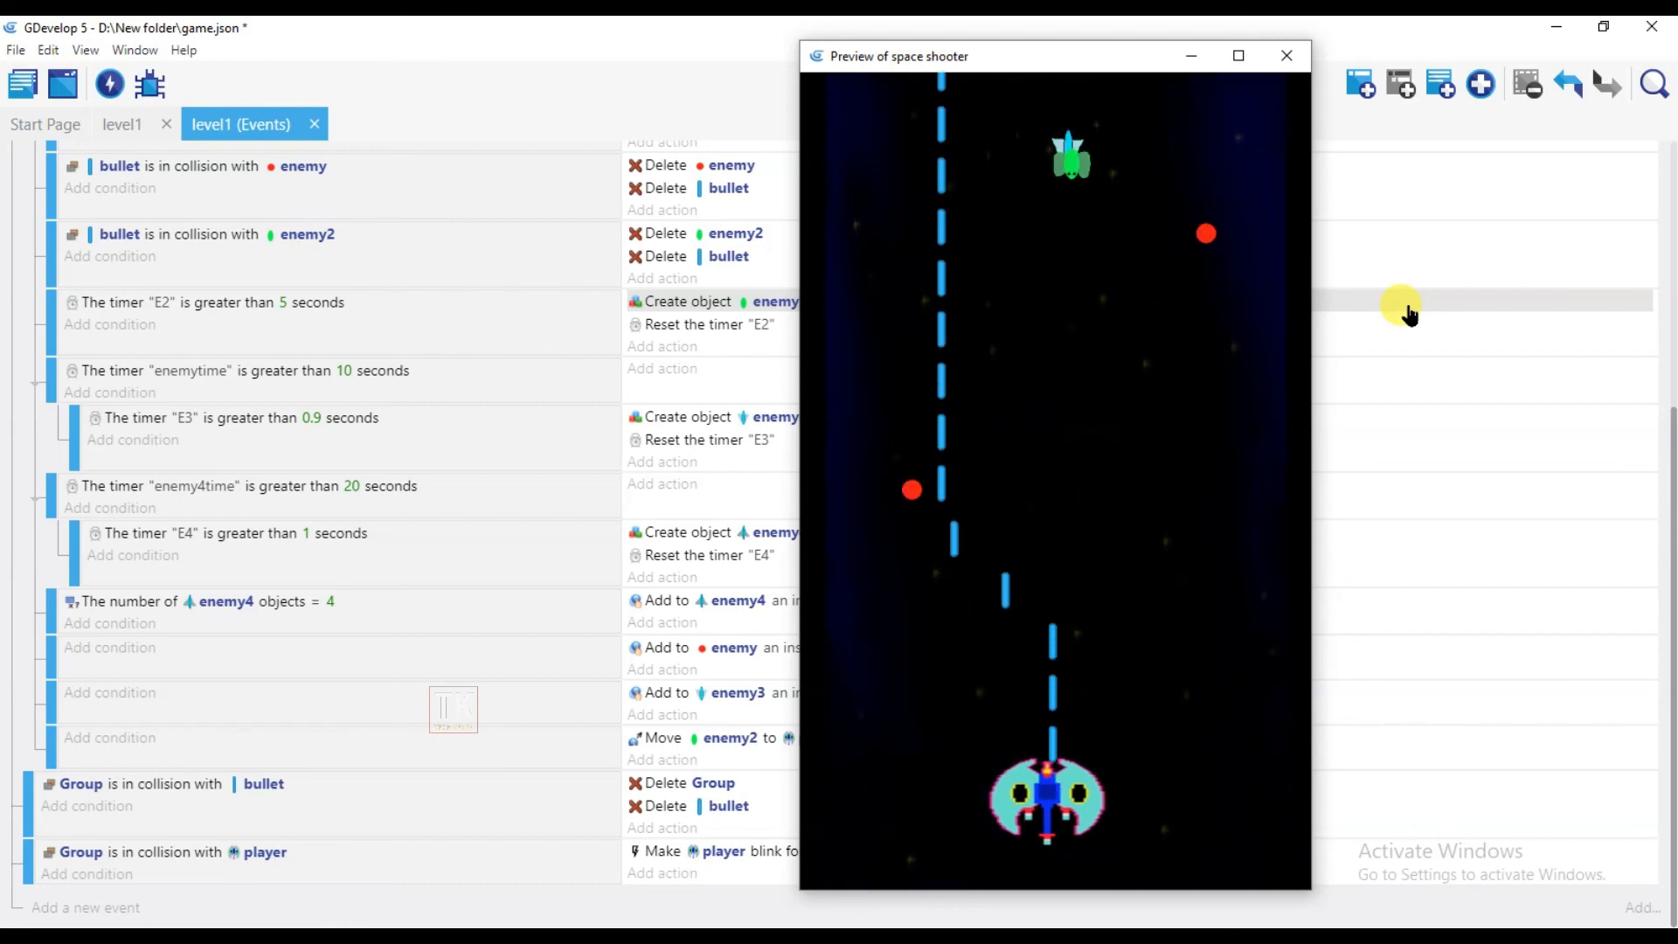
pyautogui.press('Right')
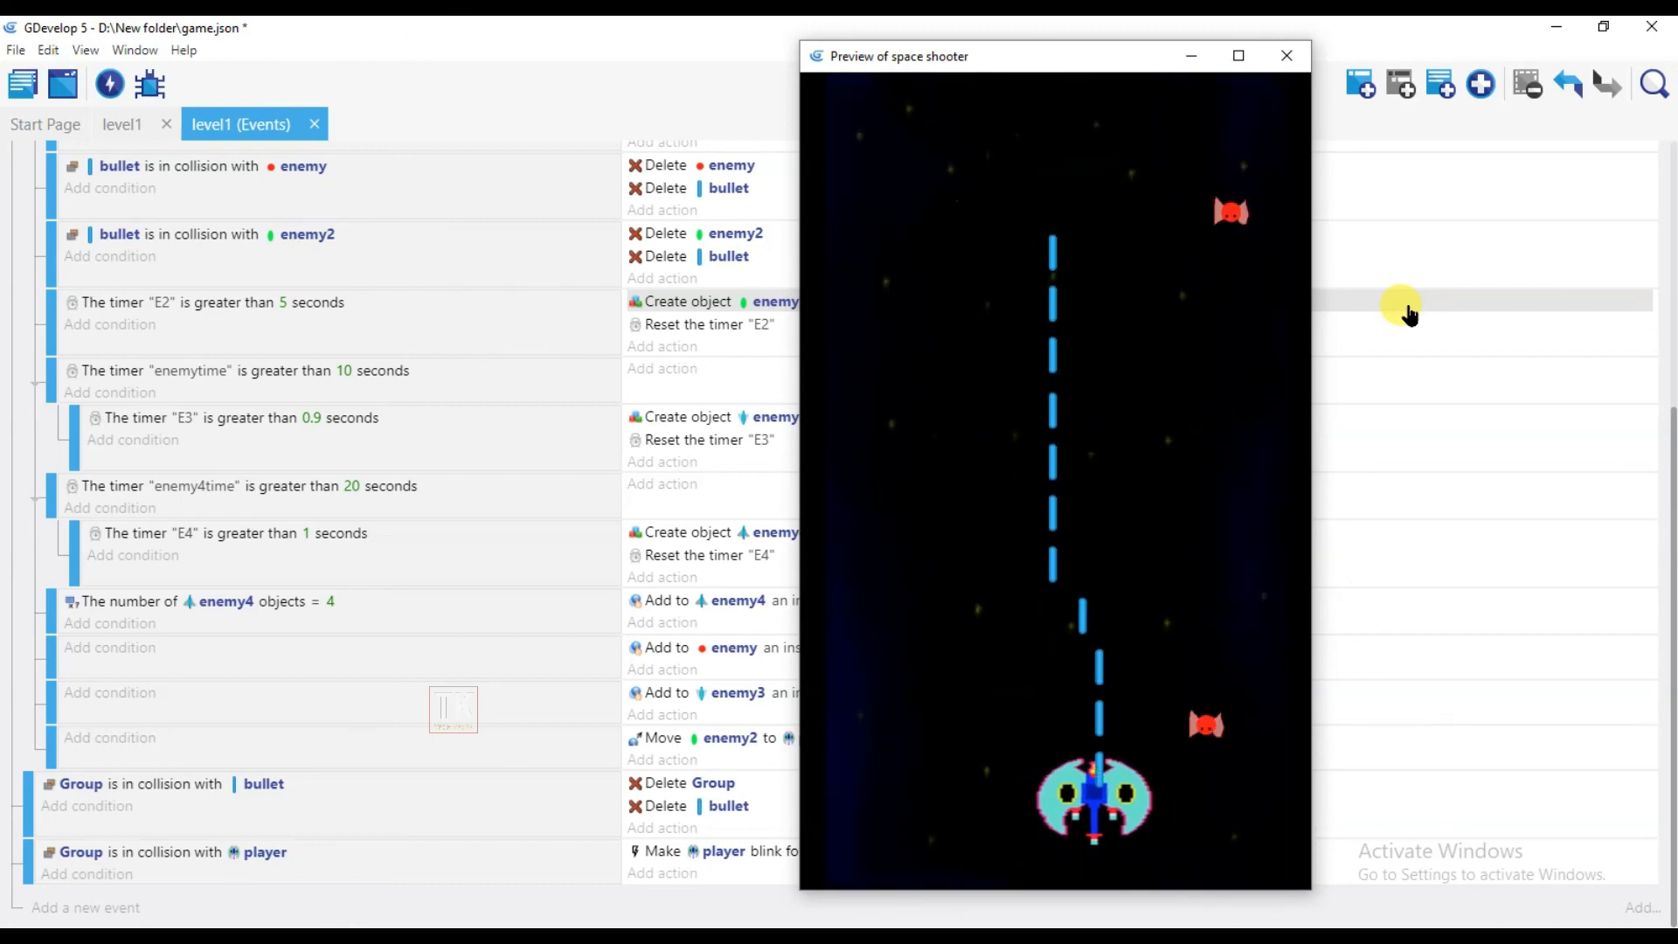
pyautogui.press('Left')
pyautogui.press('Left')
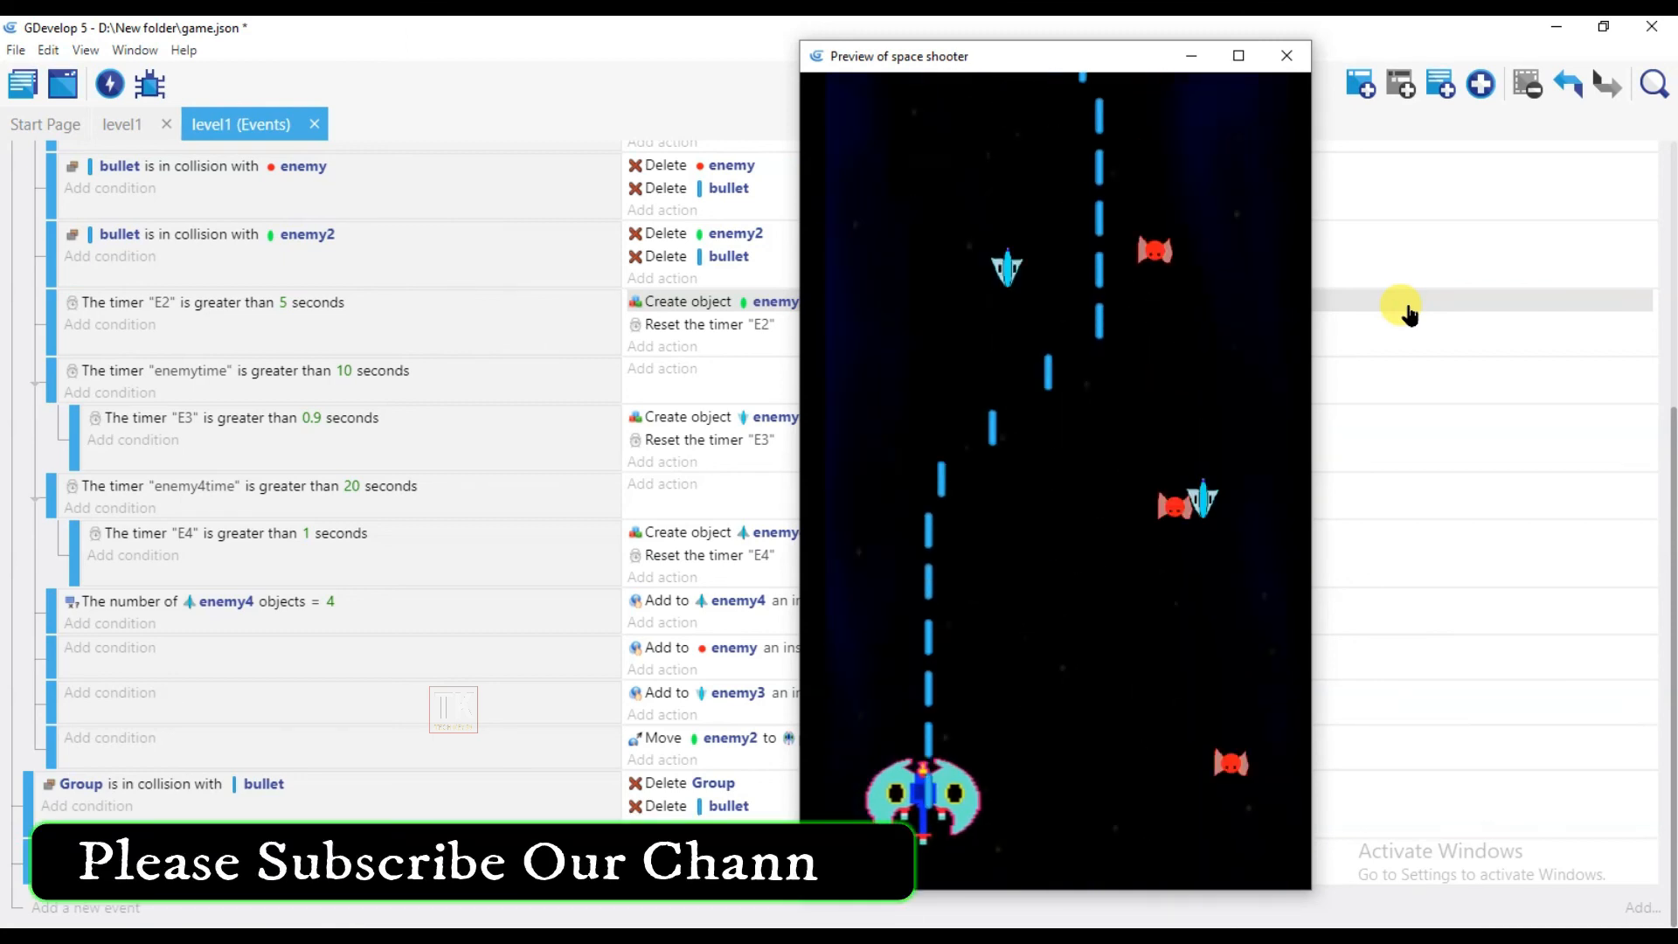
pyautogui.press('Left')
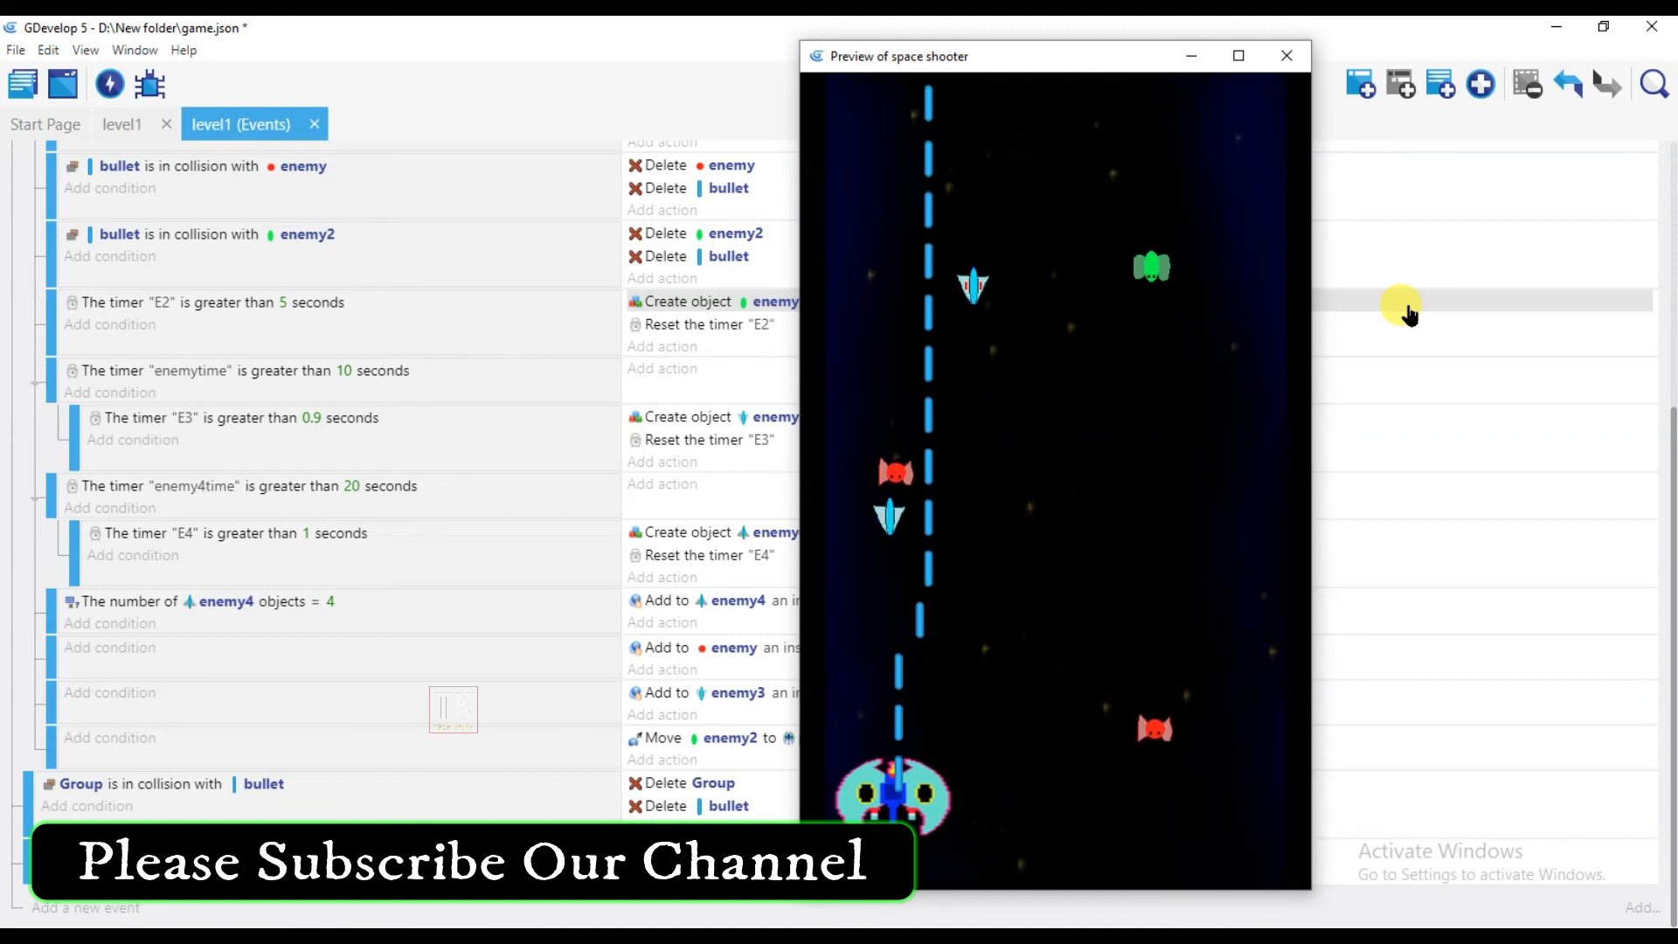
pyautogui.press('Right')
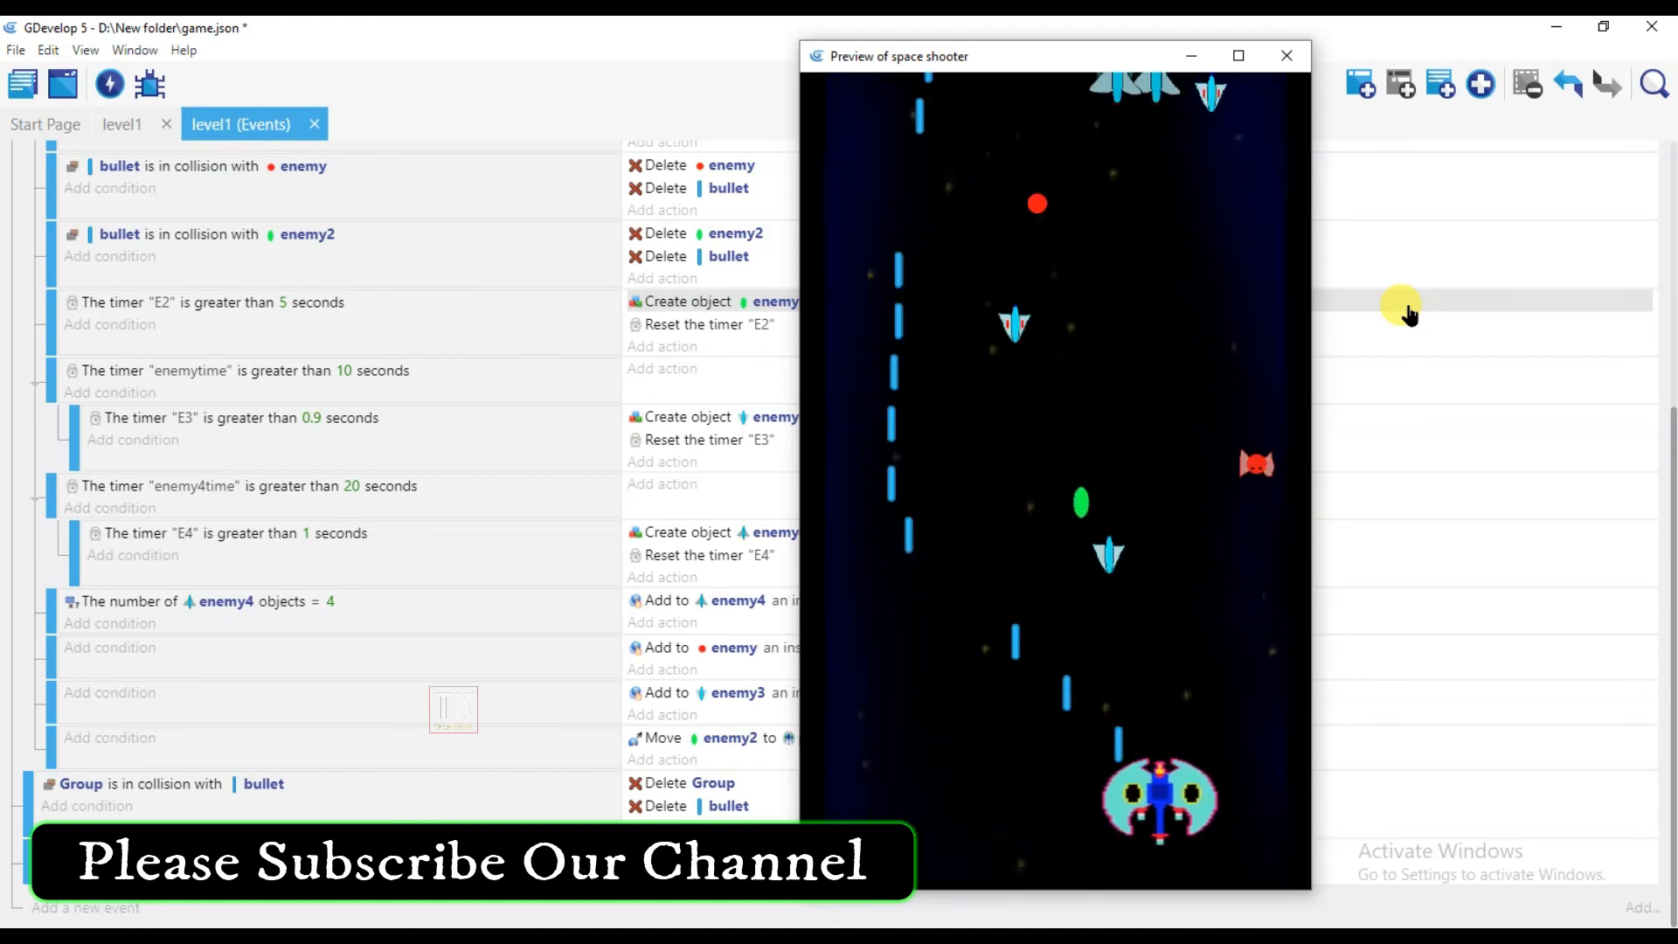
pyautogui.press('Right')
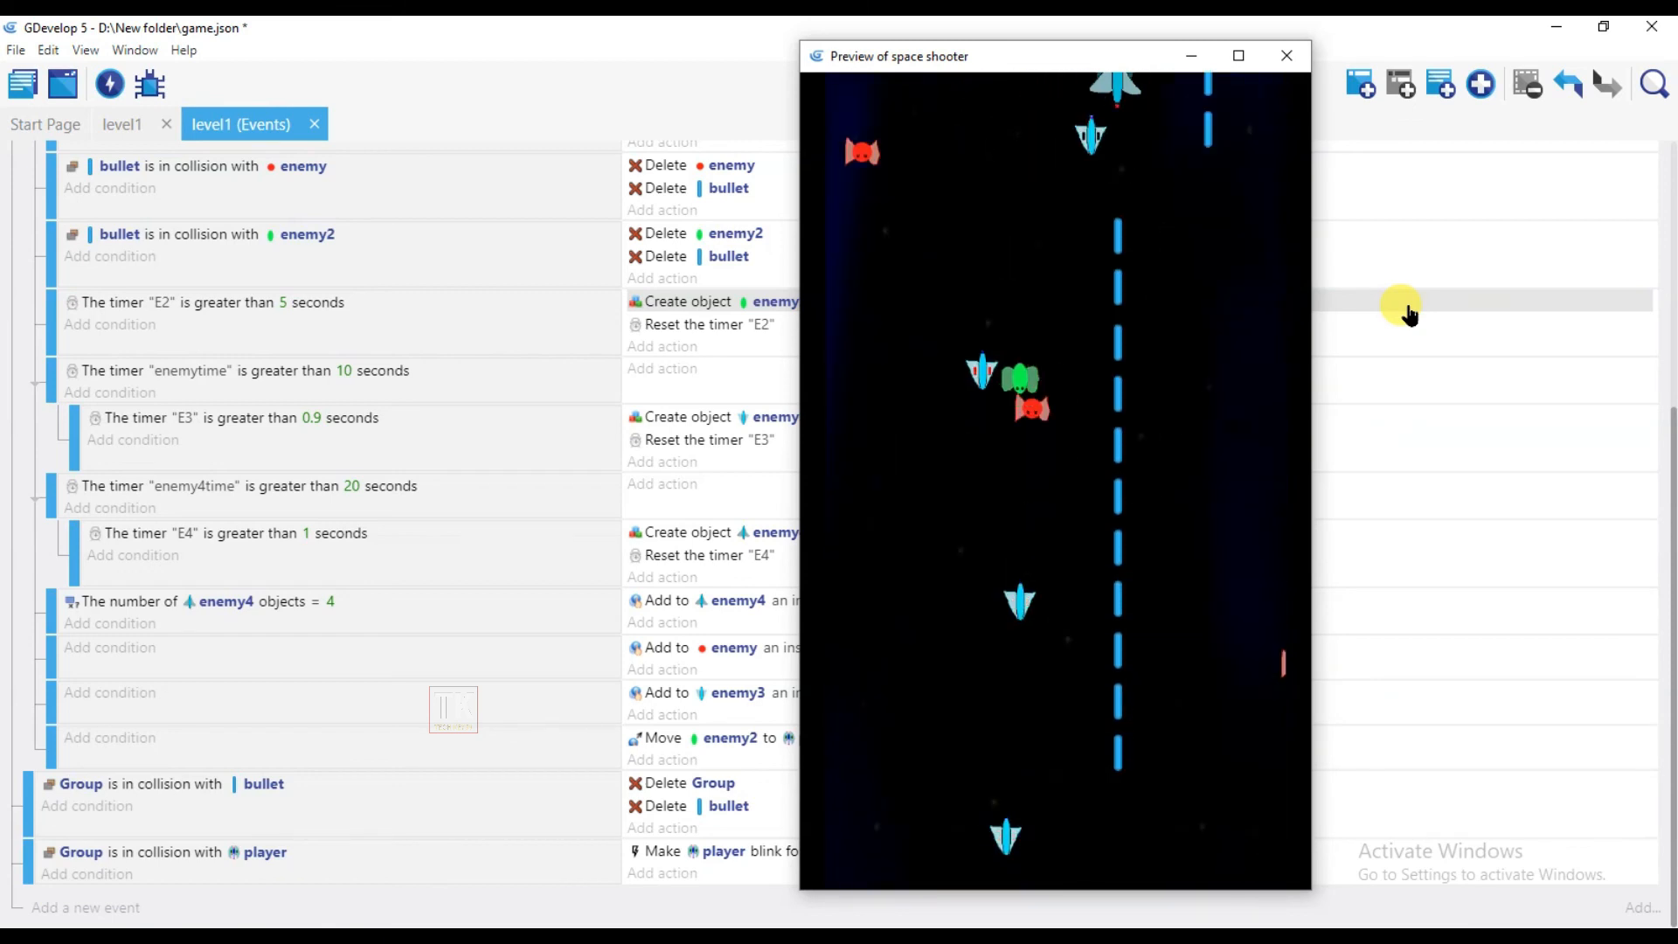
pyautogui.press('Right')
pyautogui.press('Right')
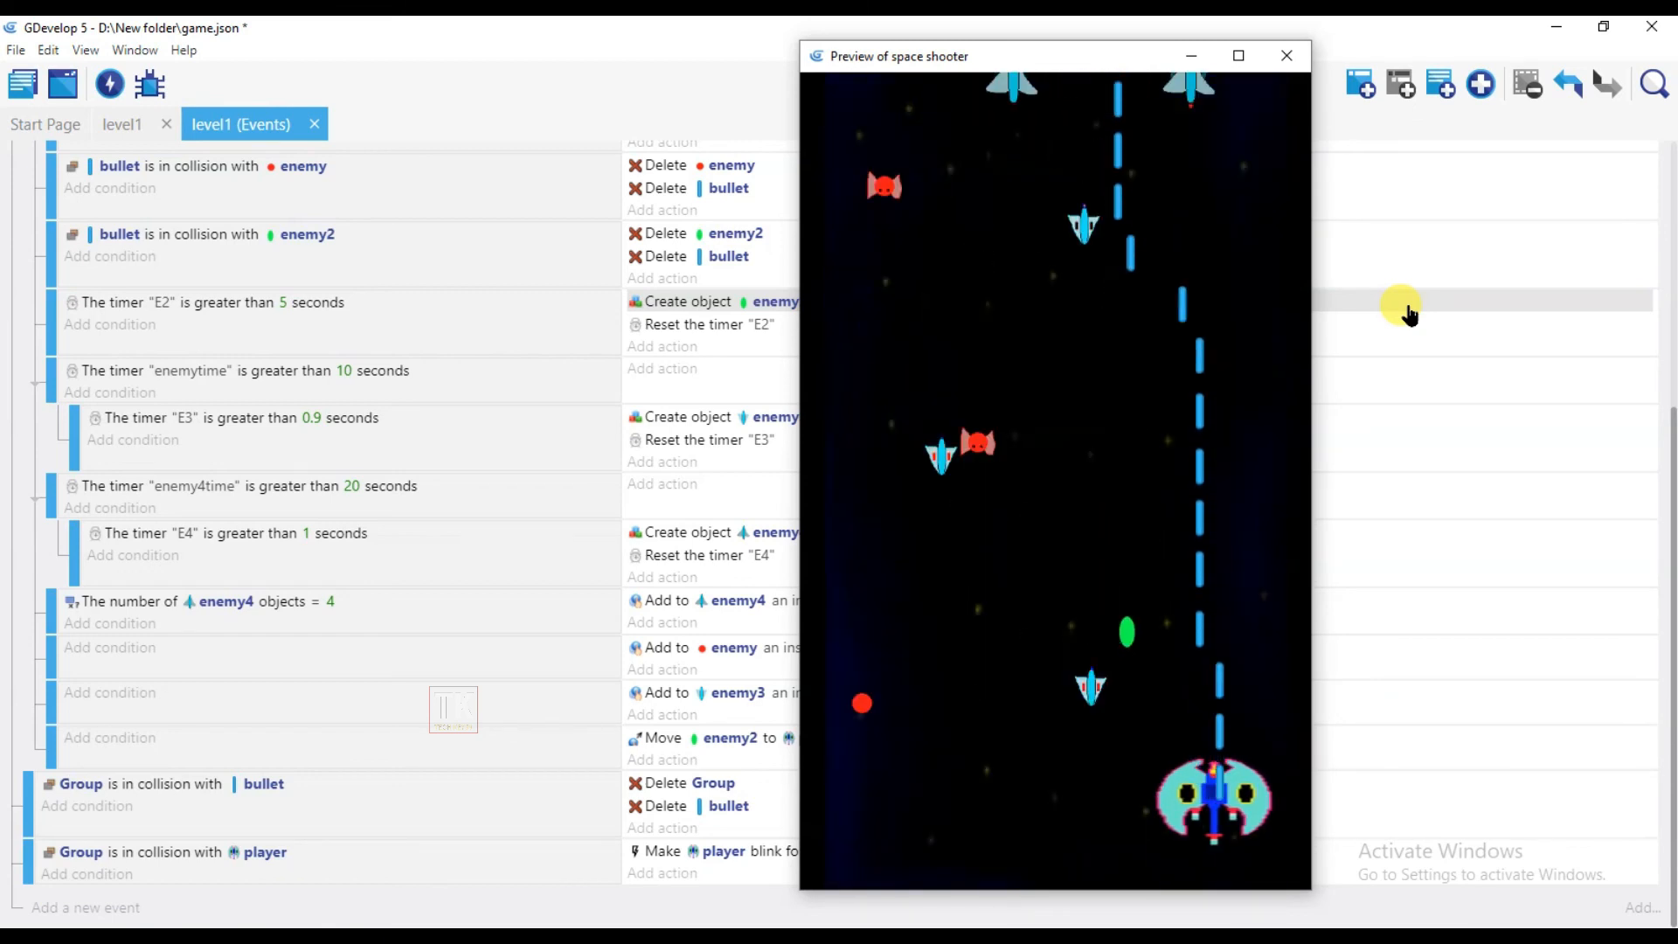
pyautogui.press('Left')
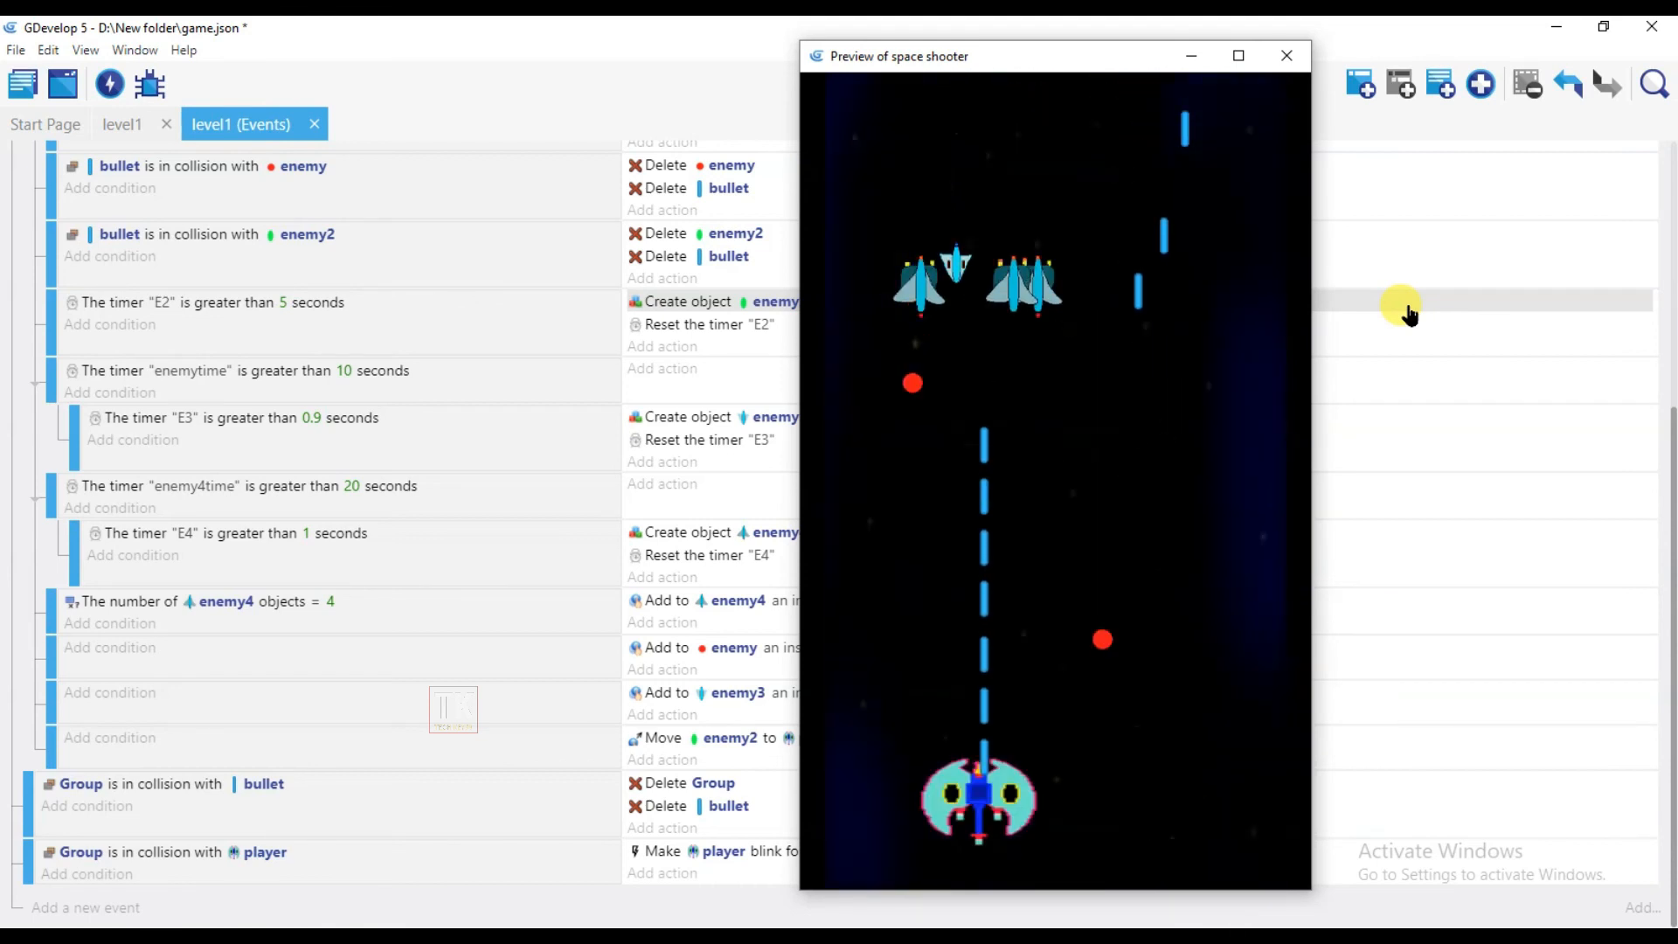
pyautogui.press('Right')
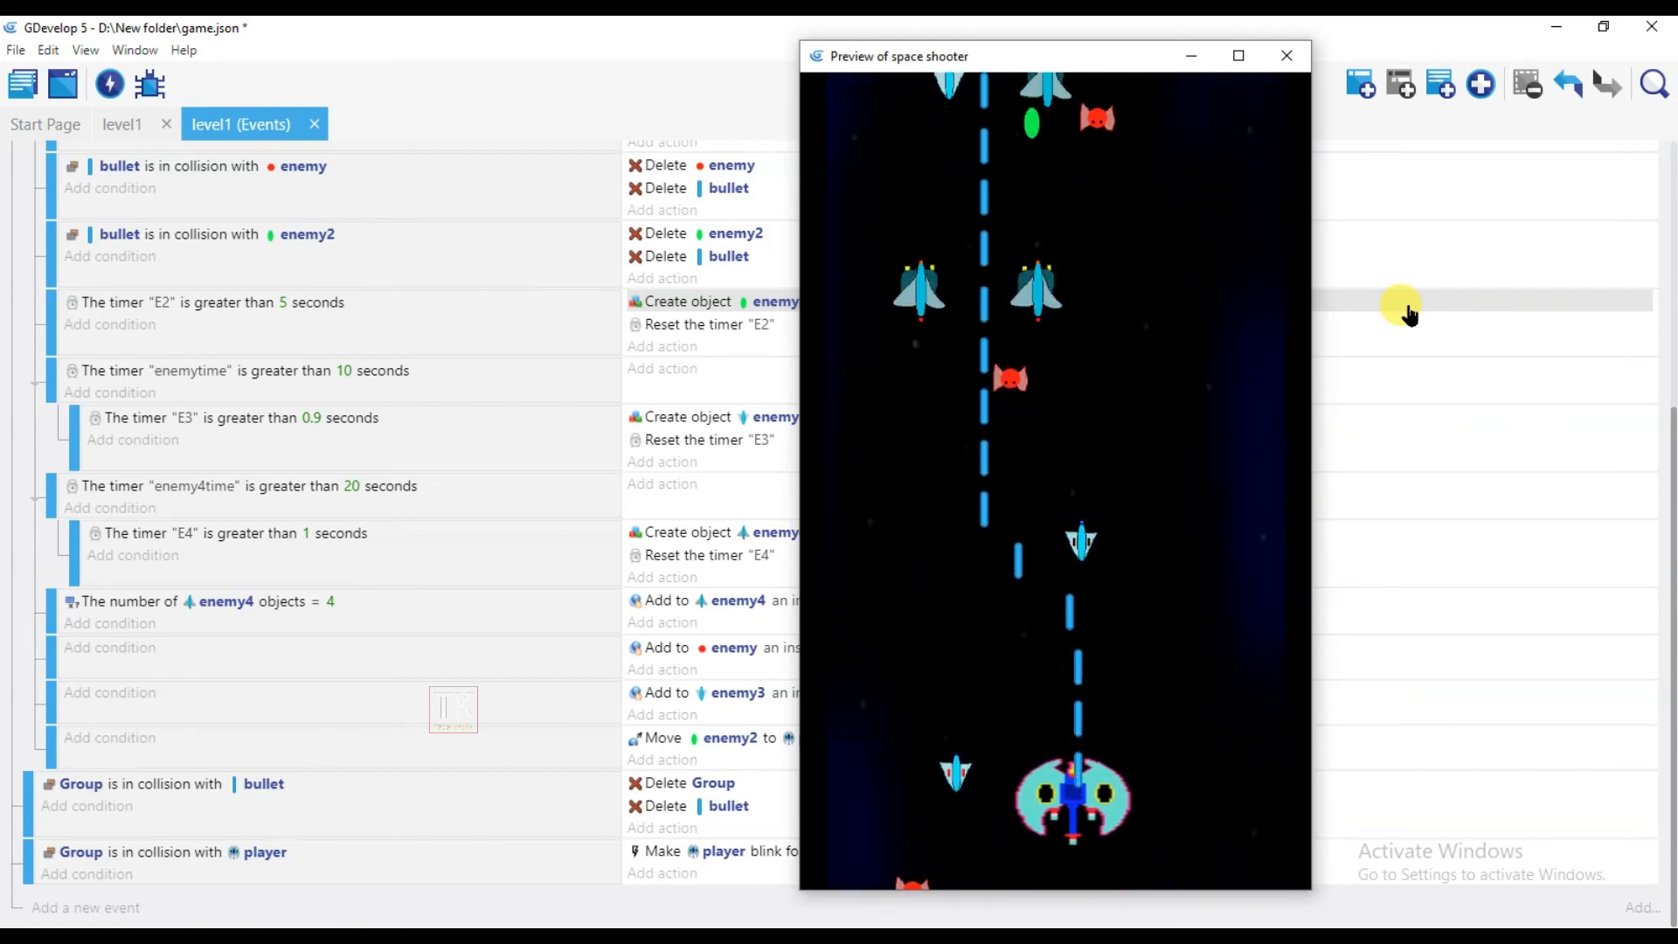
pyautogui.press('Right')
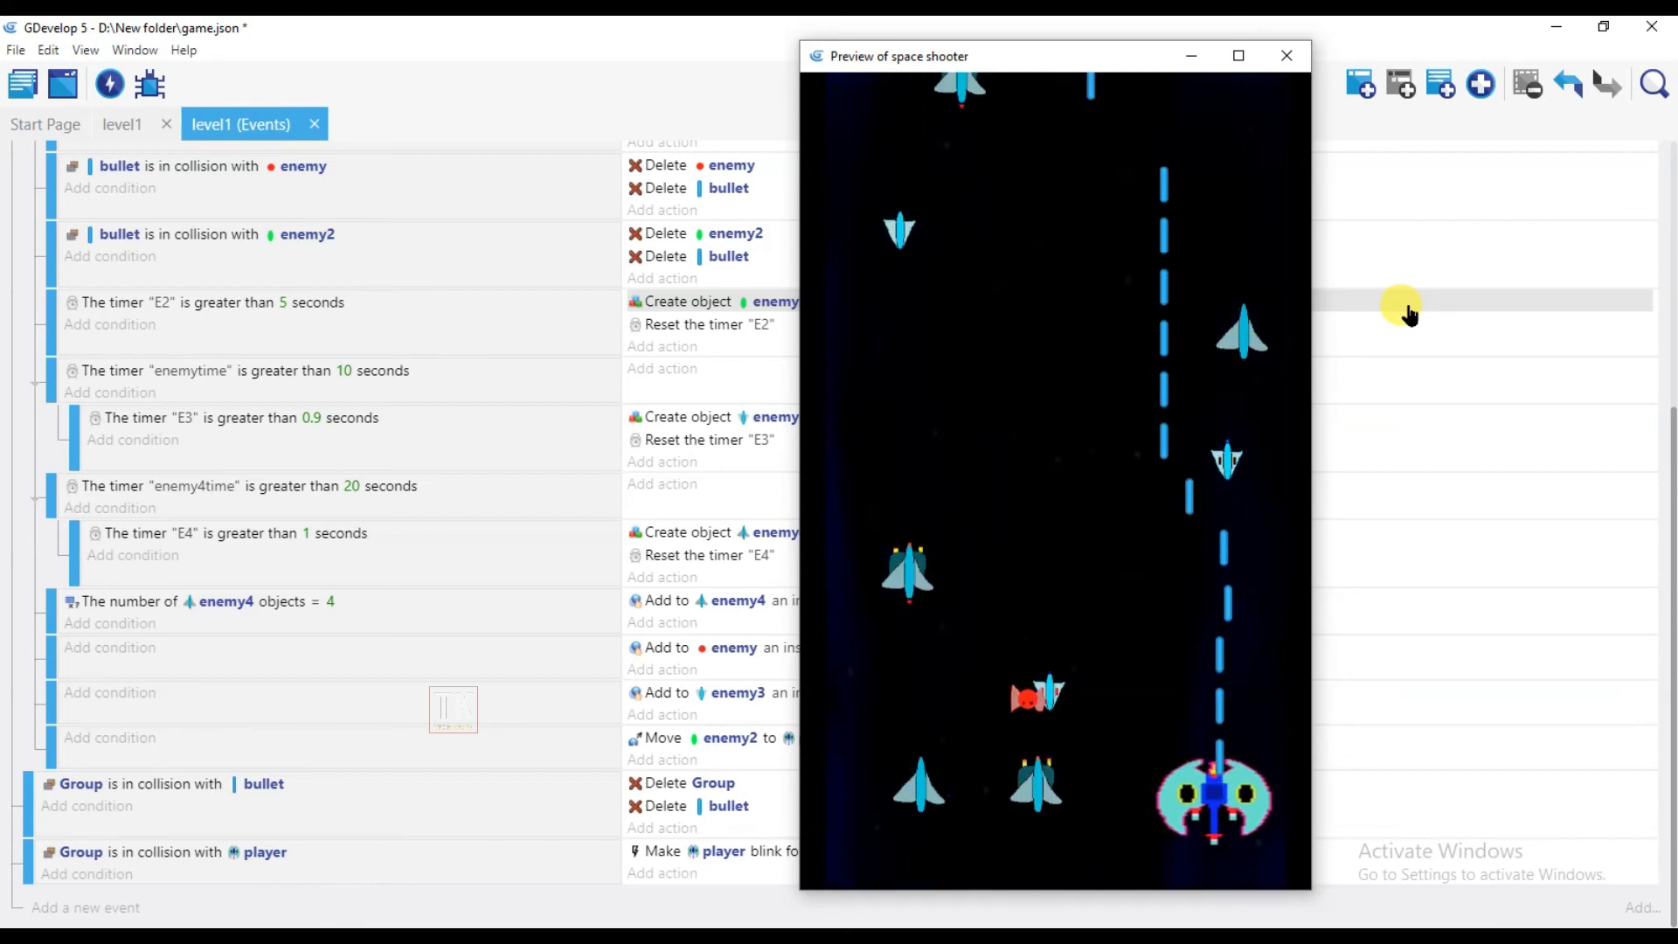
pyautogui.press('Left')
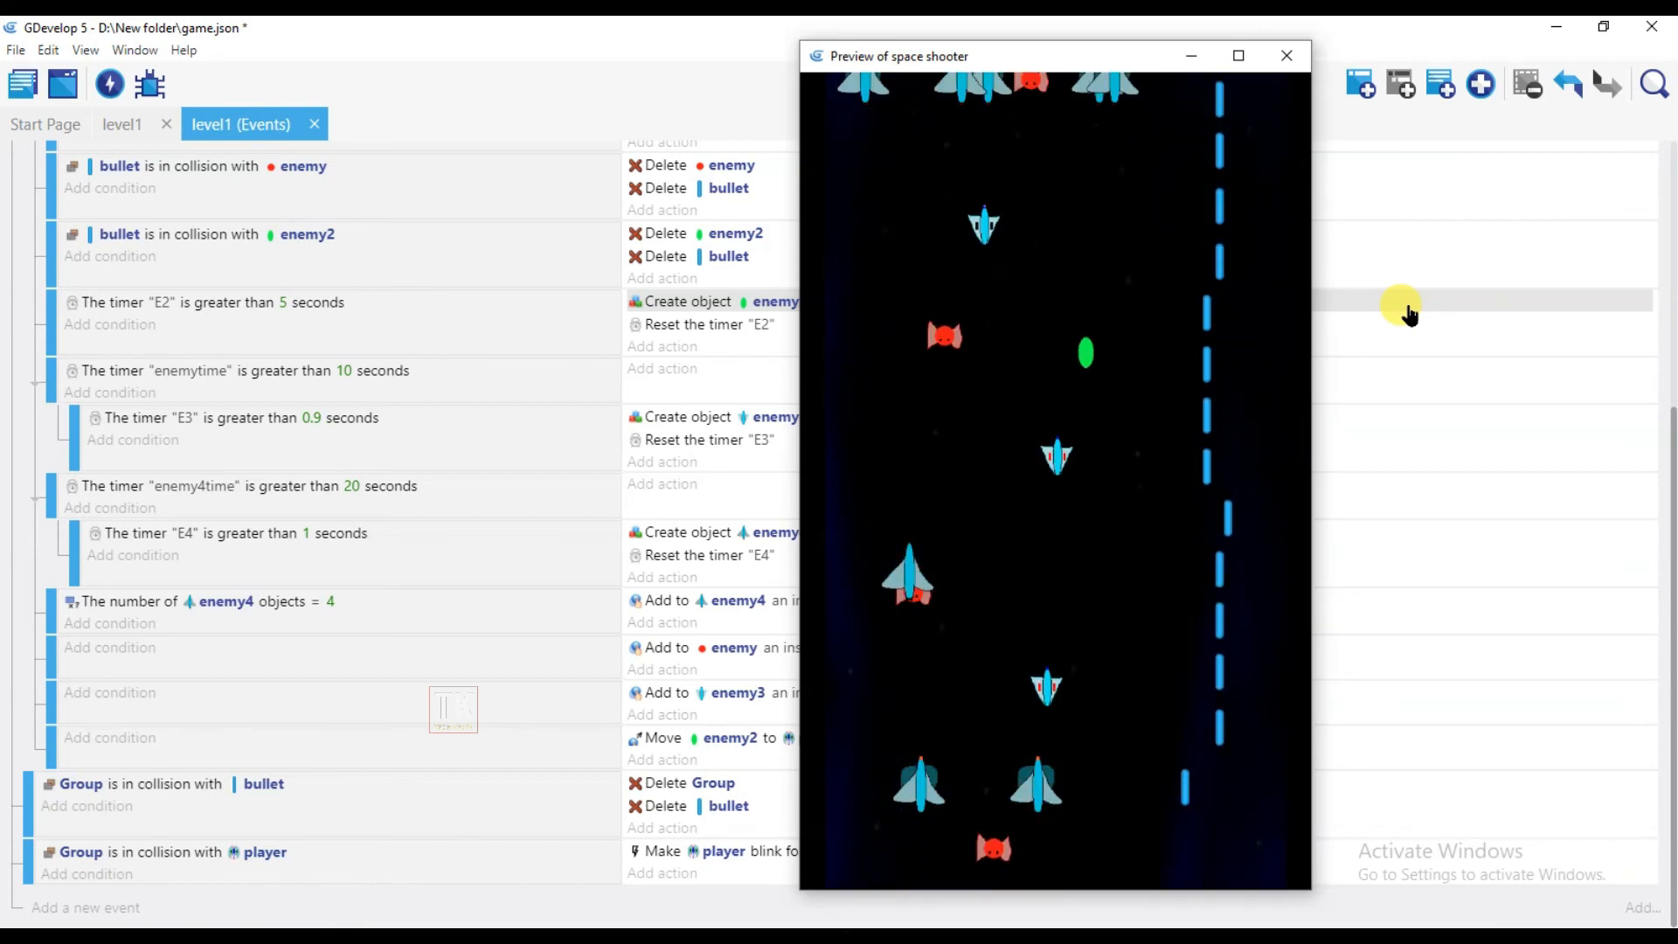
pyautogui.press('Right')
pyautogui.press('Right')
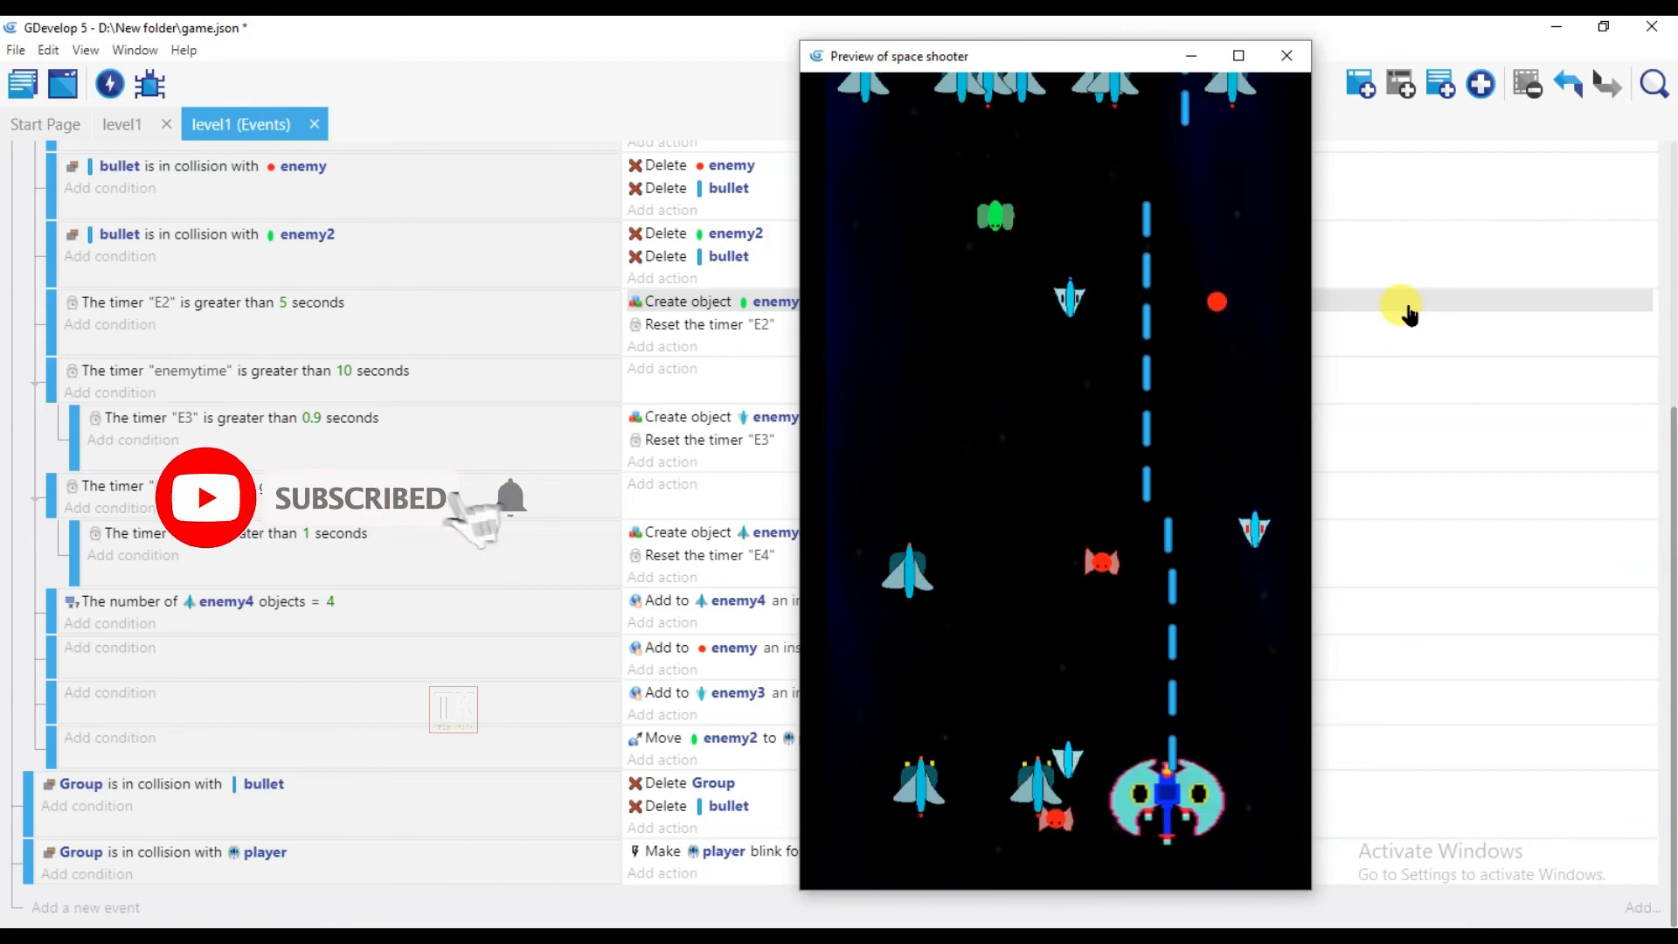
# Step: Continue the play-test by steering the ship from side to side while shooting, examining how enemy waves spawn, move and react to bullets
pyautogui.press('Left')
pyautogui.press('Right')
pyautogui.press('Right')
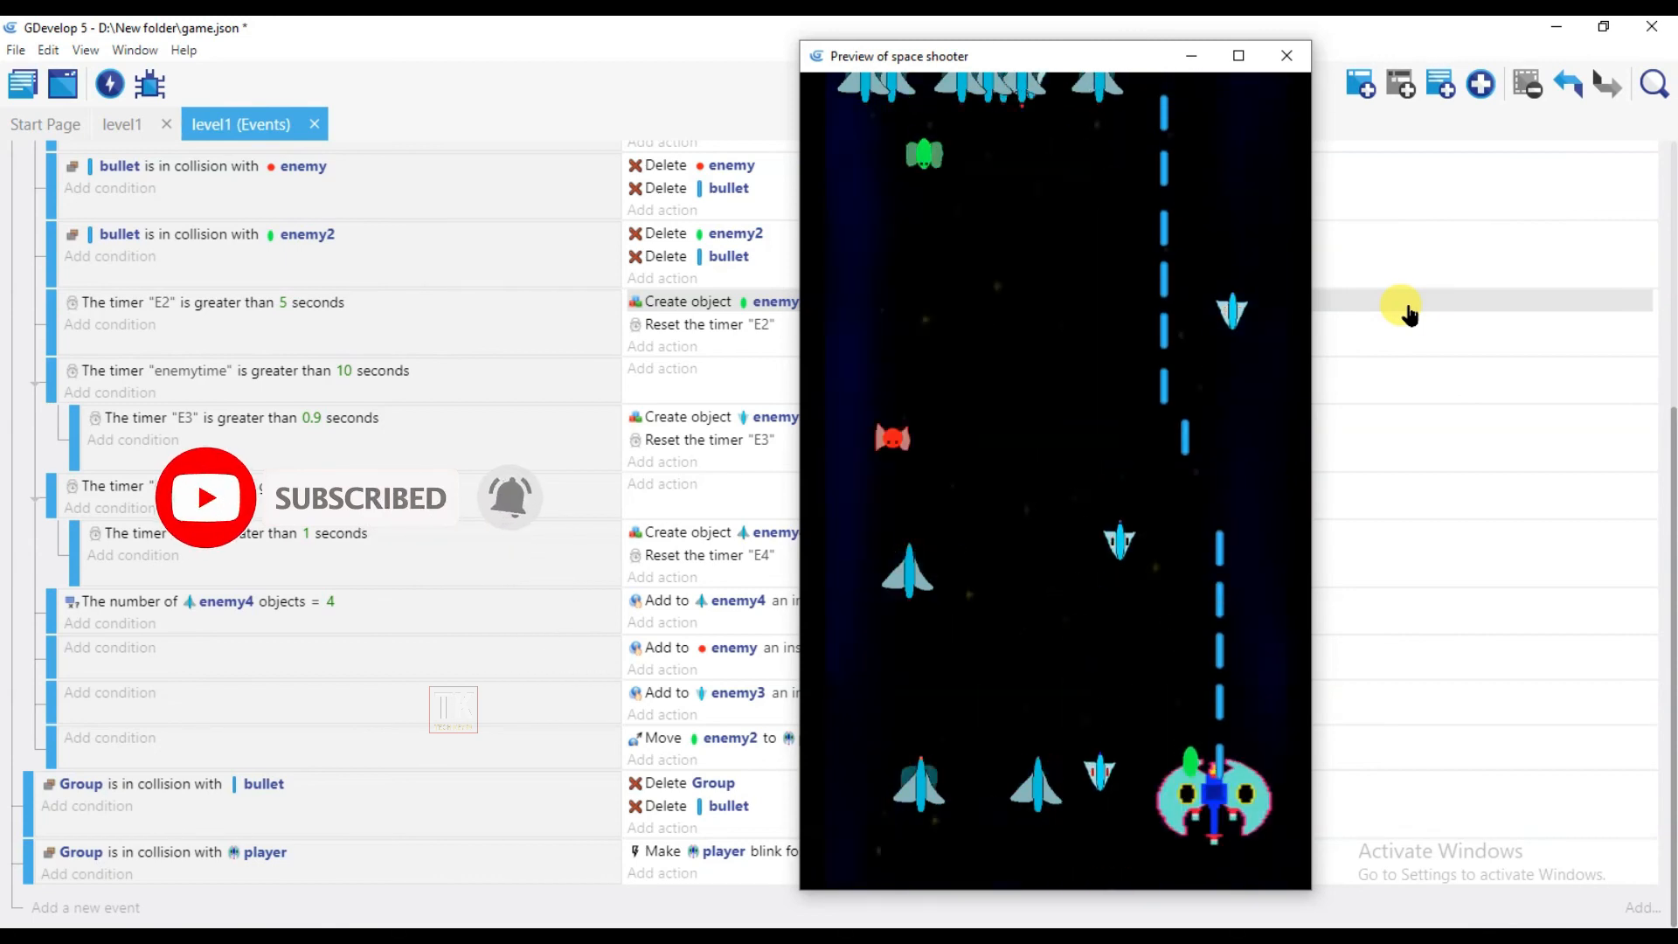
pyautogui.press('Left')
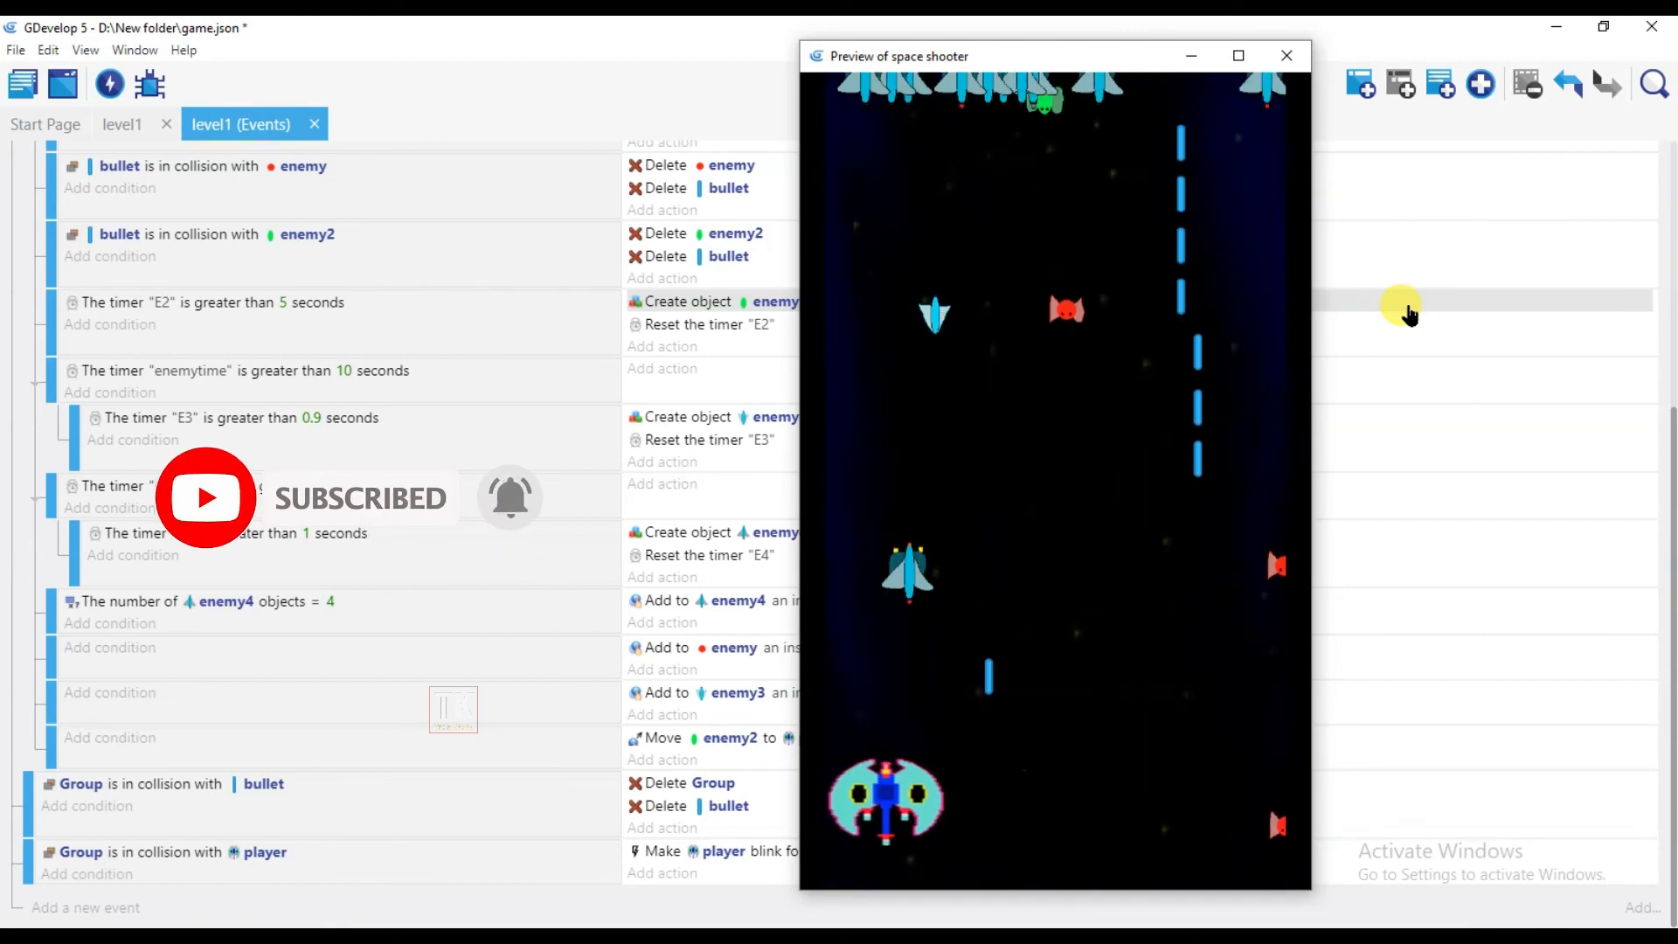
pyautogui.press('Right')
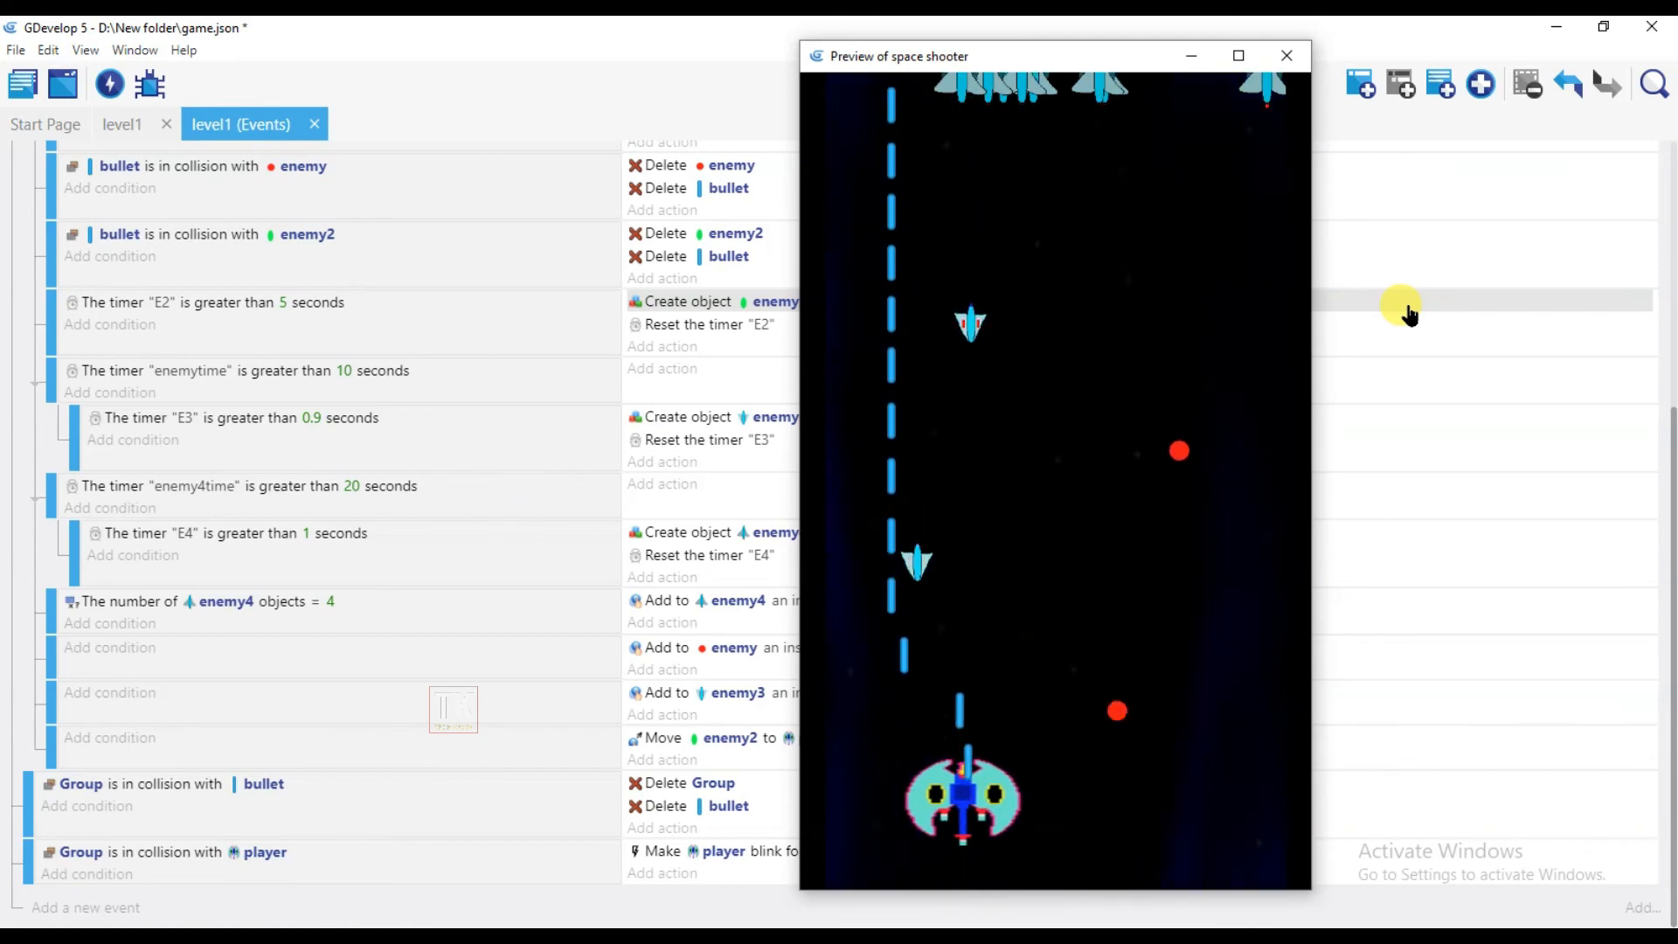
pyautogui.press('Right')
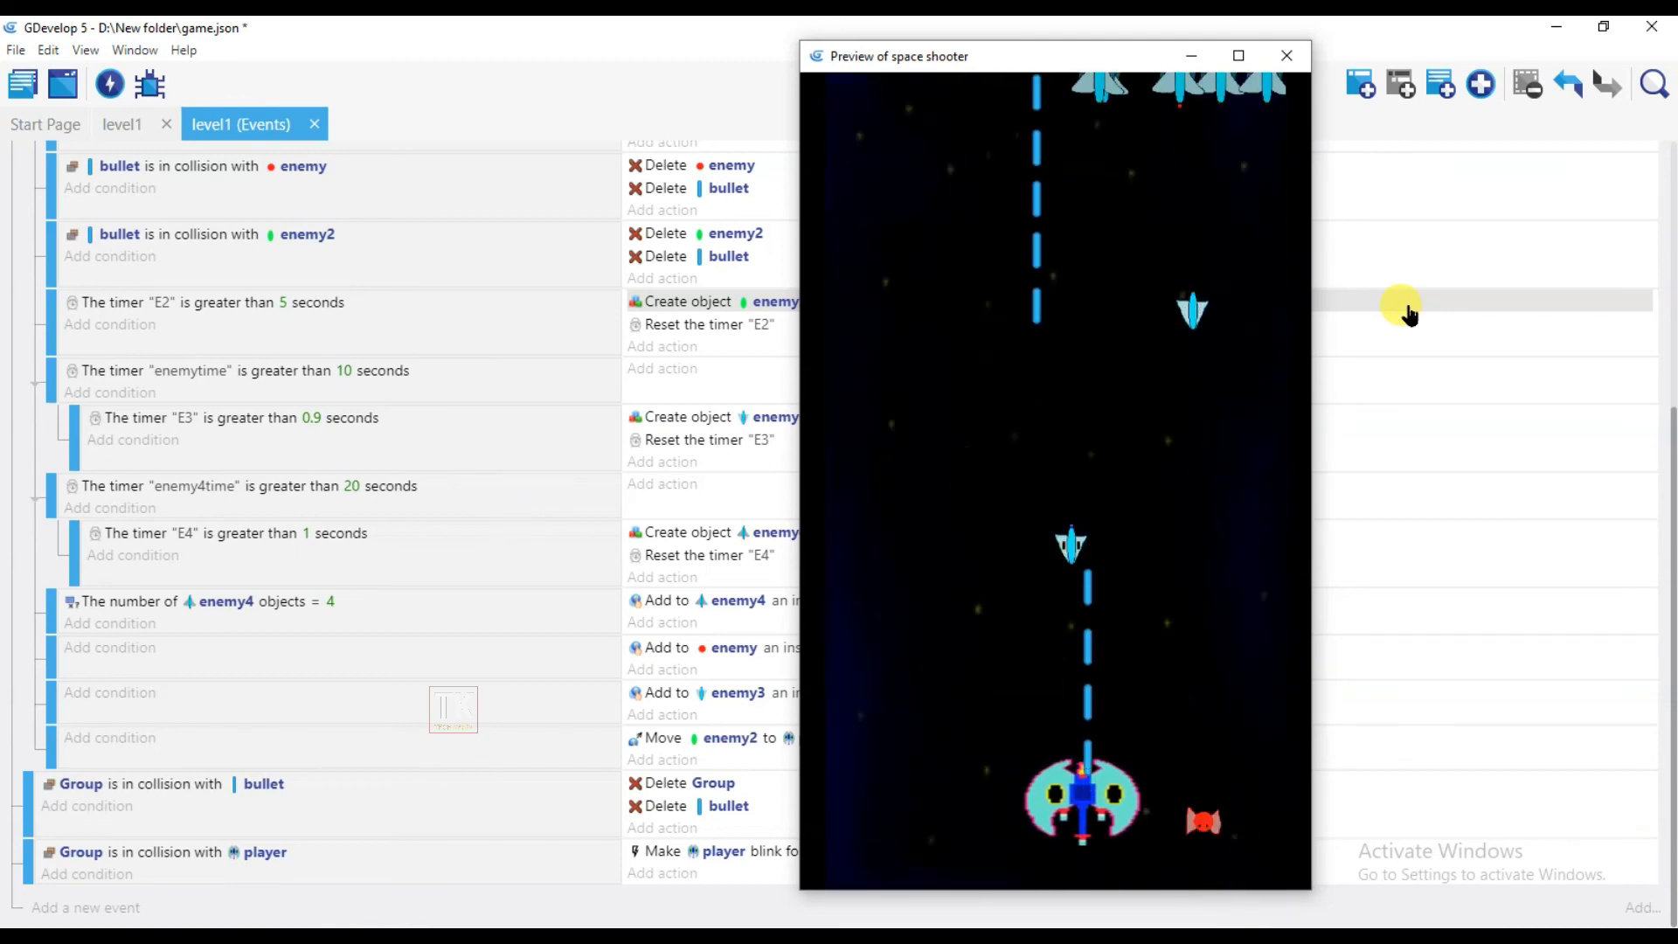
pyautogui.press('Left')
pyautogui.press('Right')
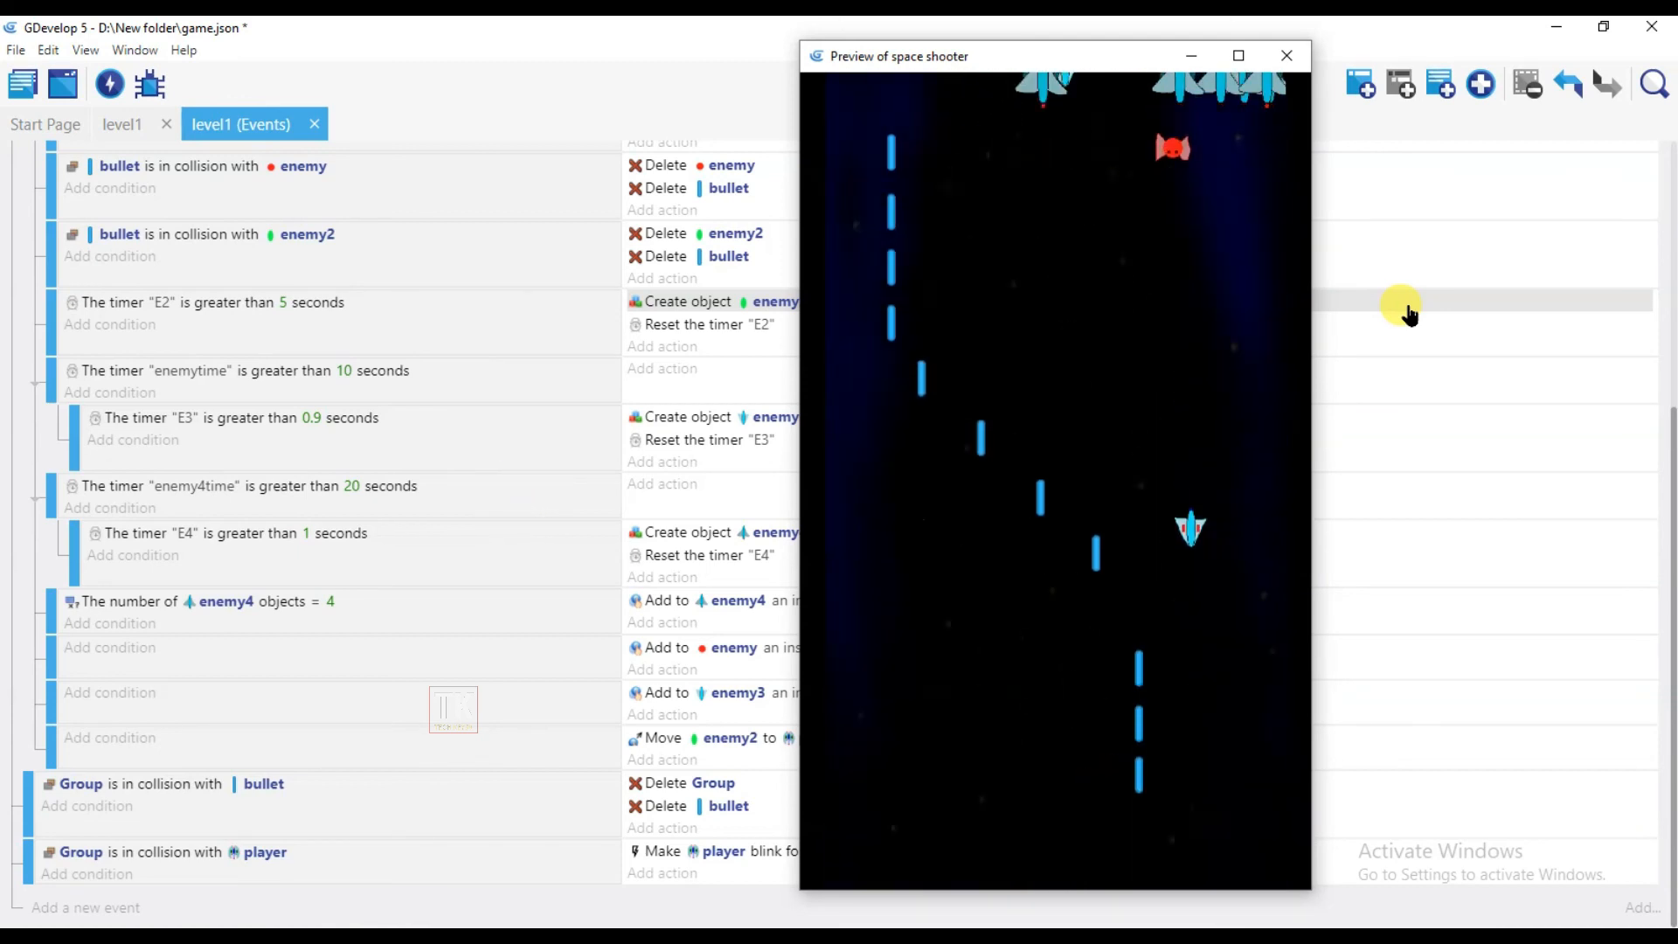
pyautogui.press('Right')
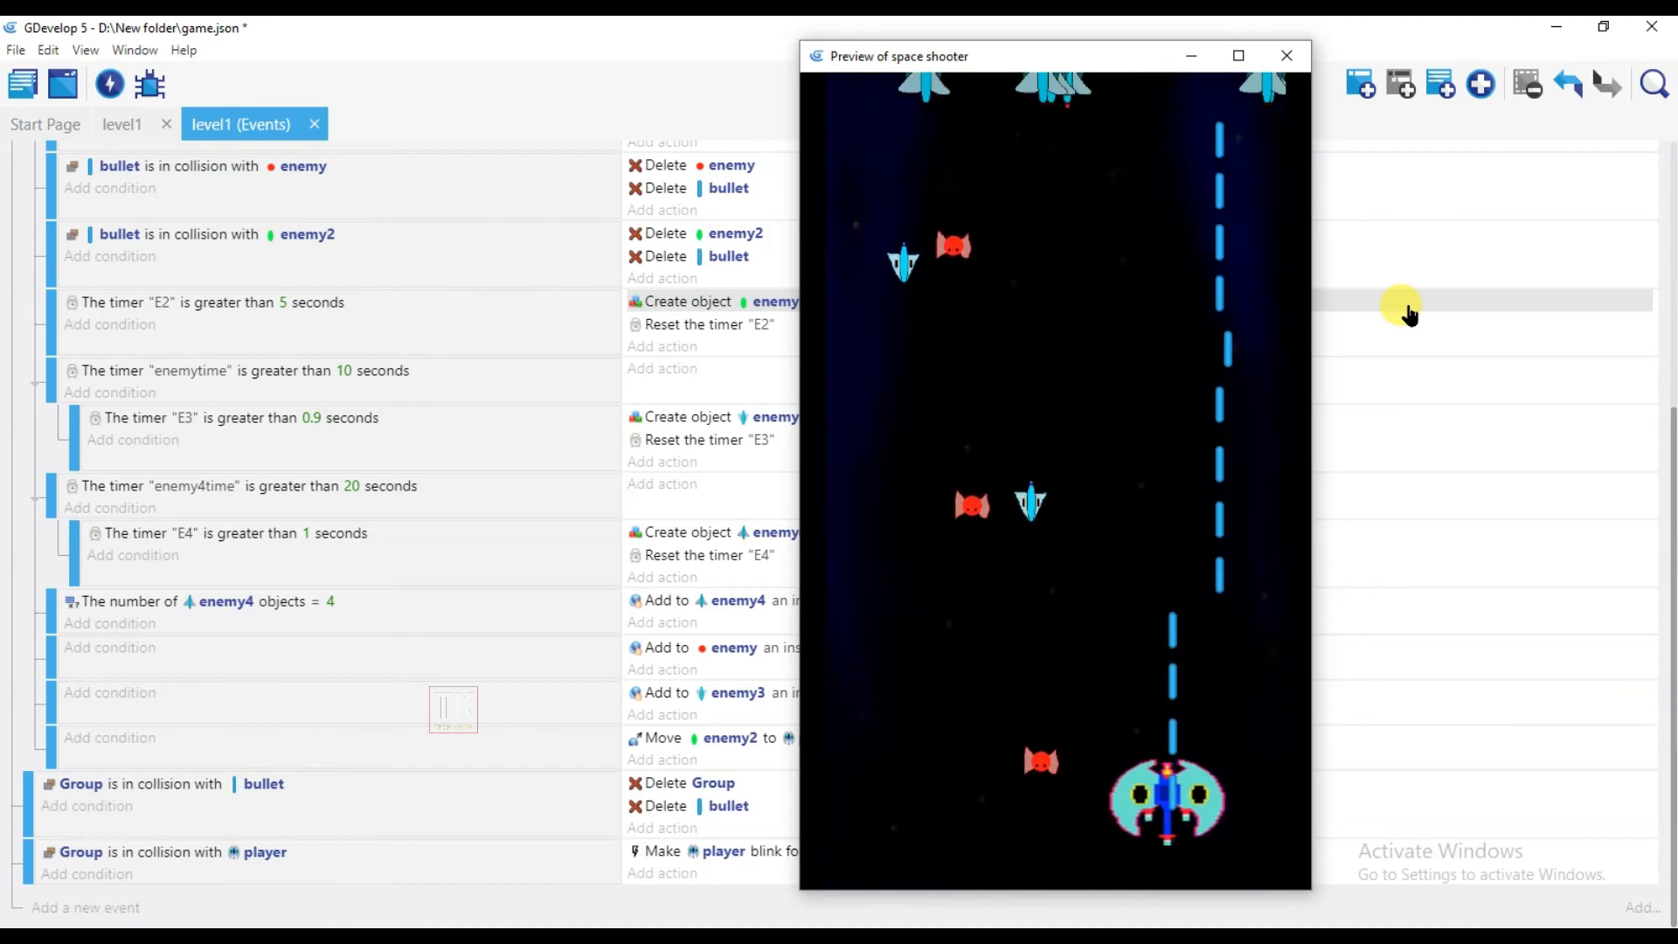
pyautogui.press('Right')
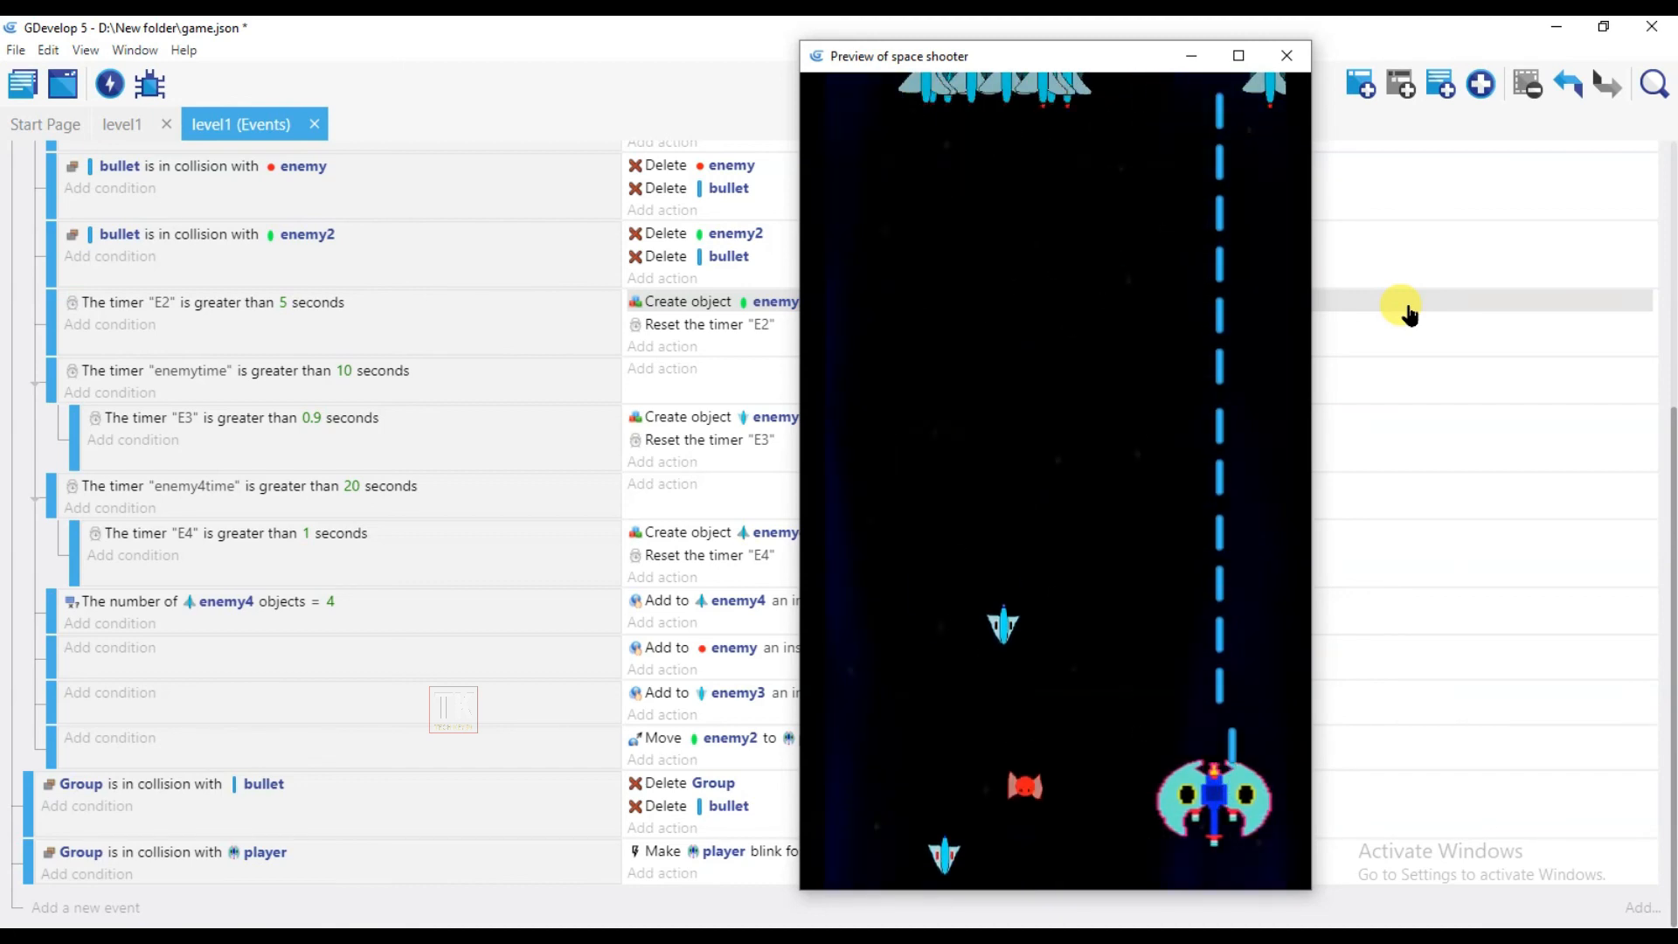
pyautogui.press('Left')
pyautogui.press('Right')
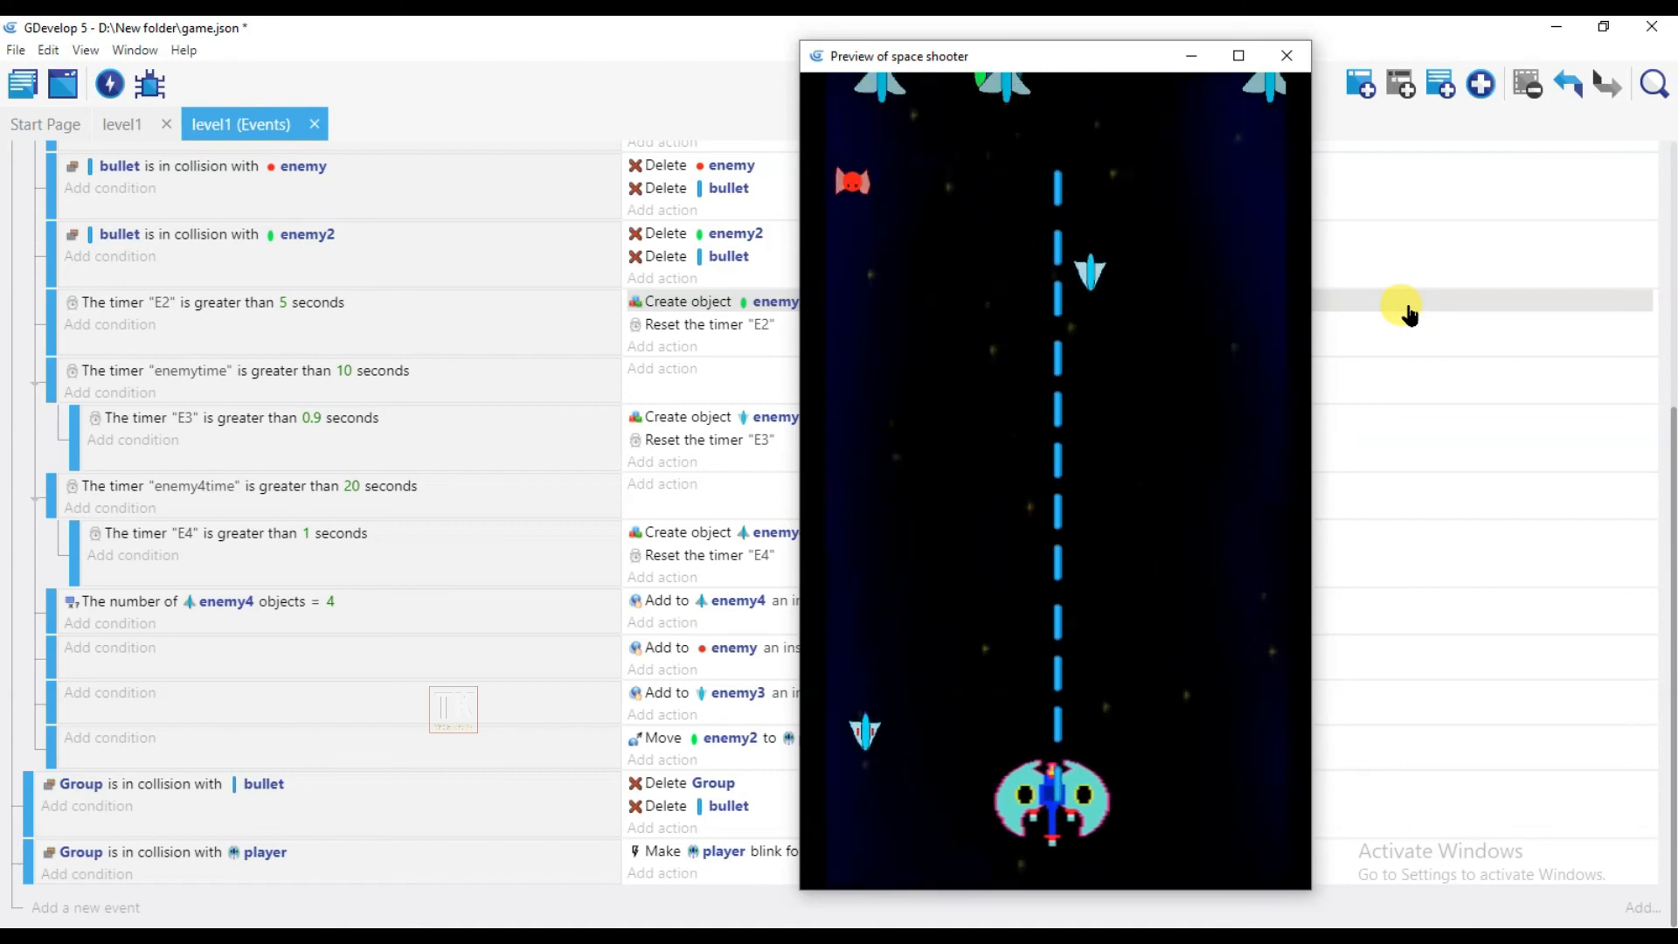
pyautogui.press('Left')
pyautogui.press('Right')
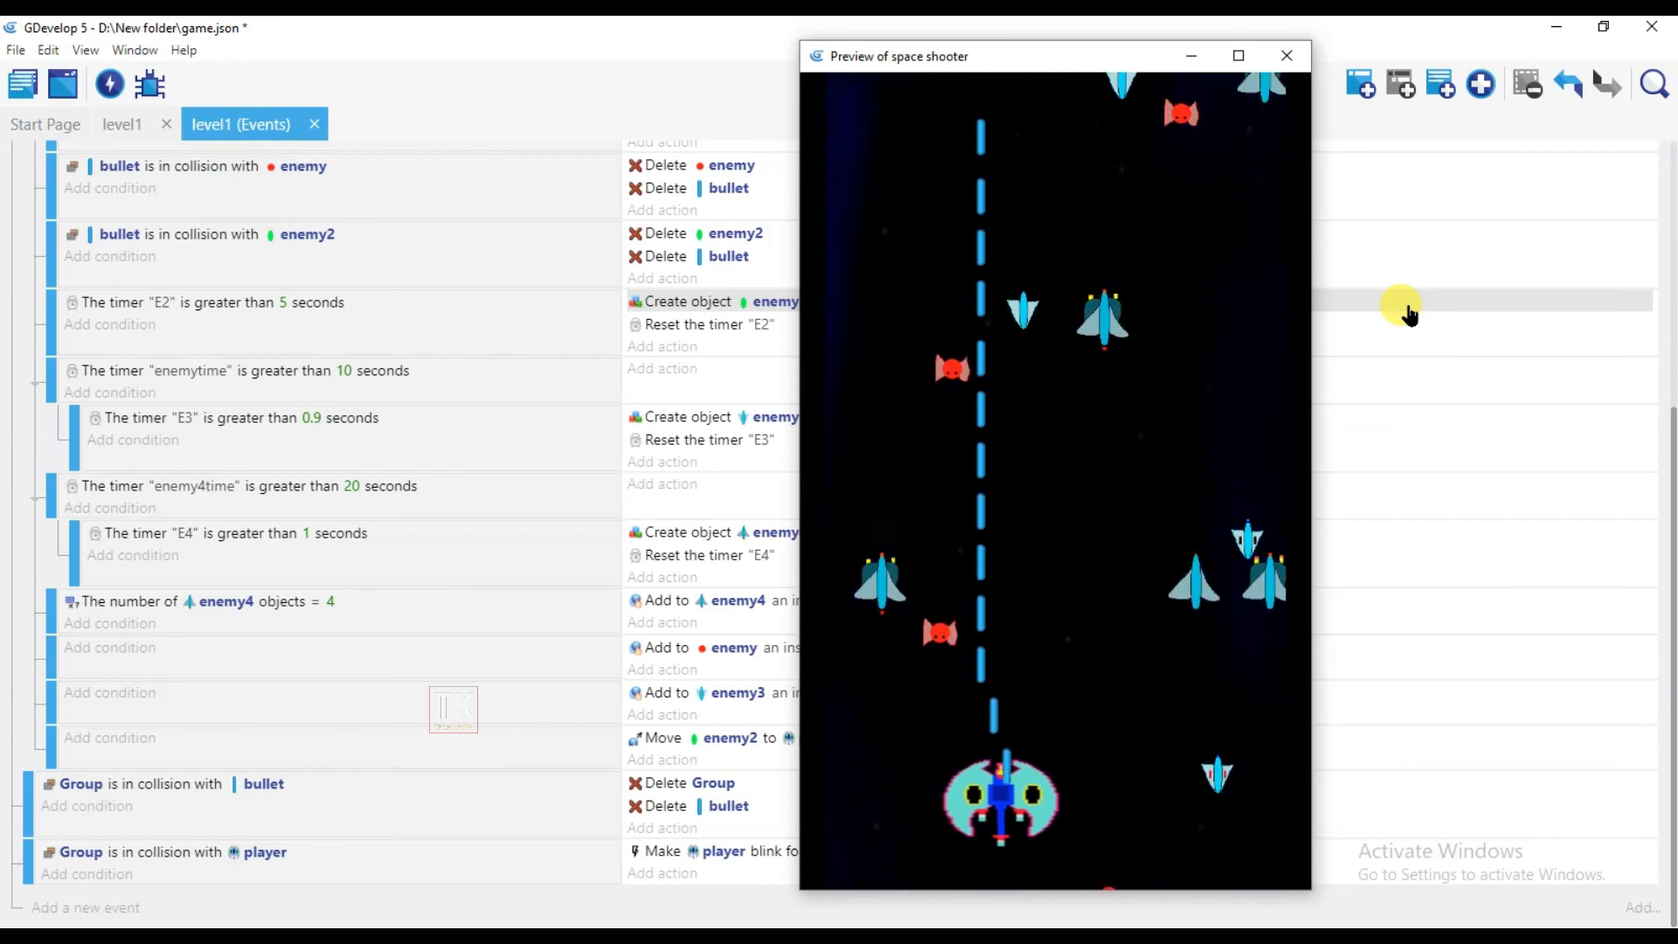